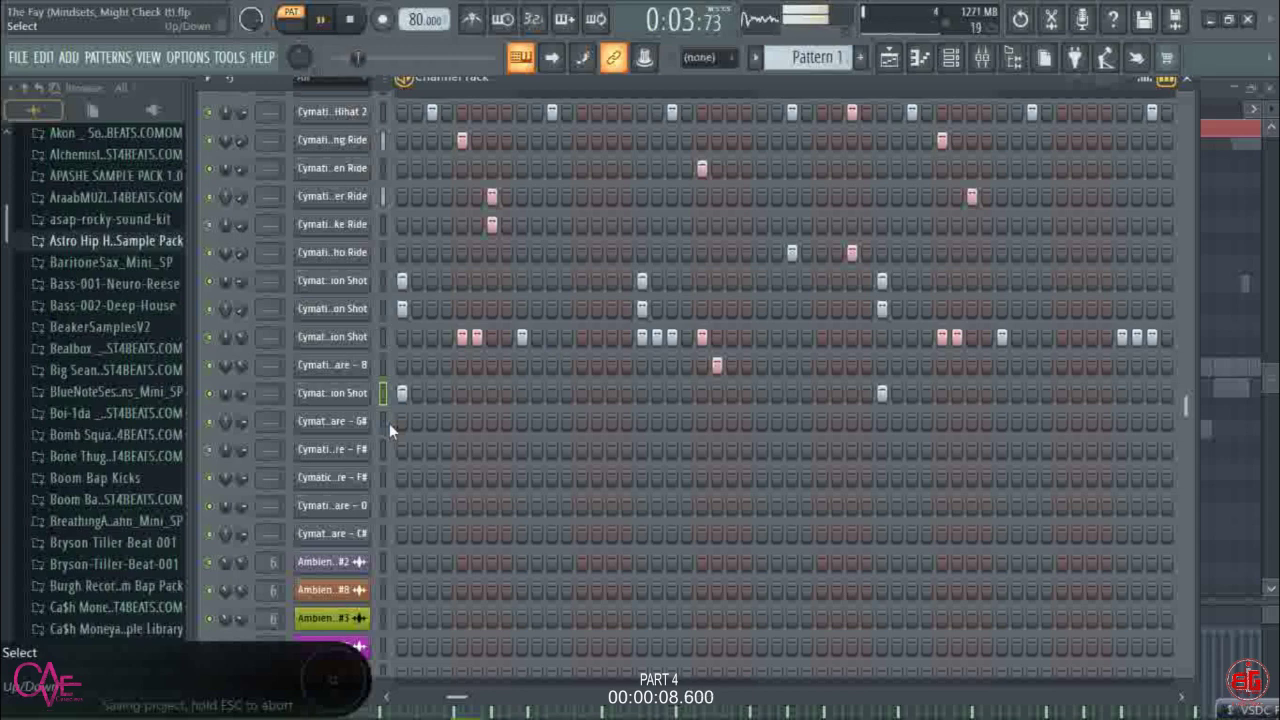
- Select the G# snare channel, audition its sound over the playing pattern, and restart playback
left_click(382, 421)
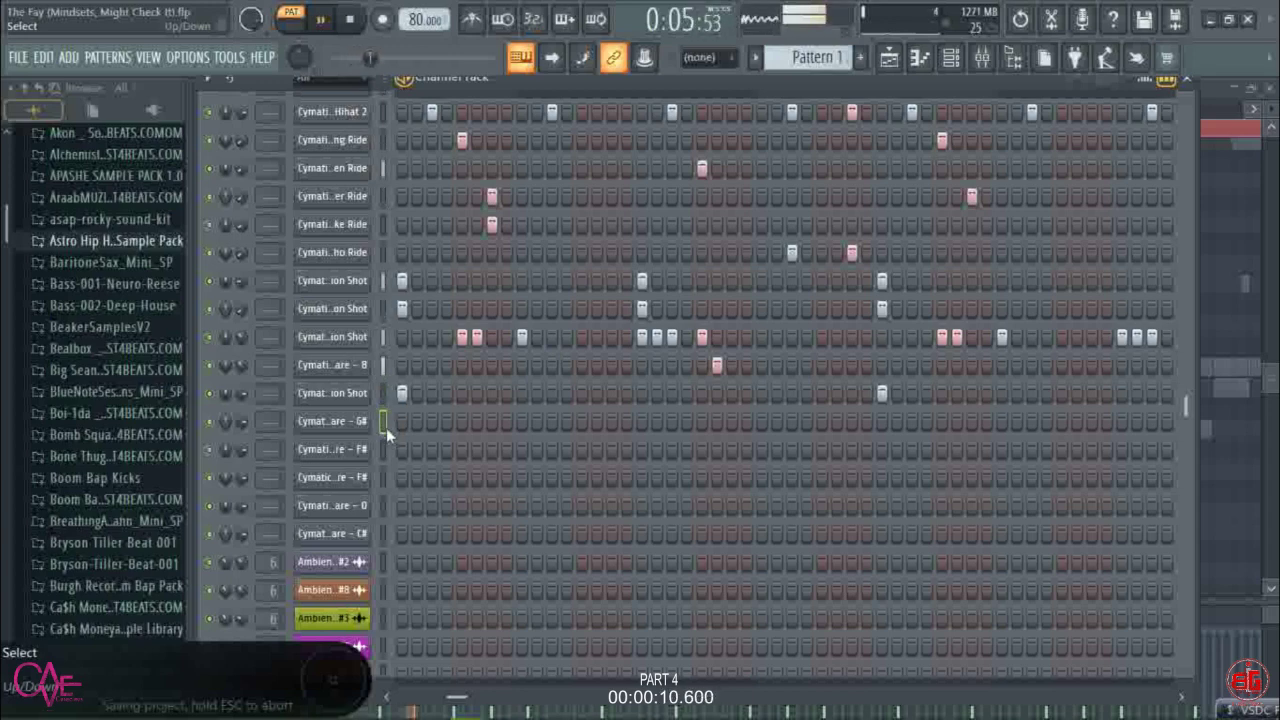
key("q")
key("q")
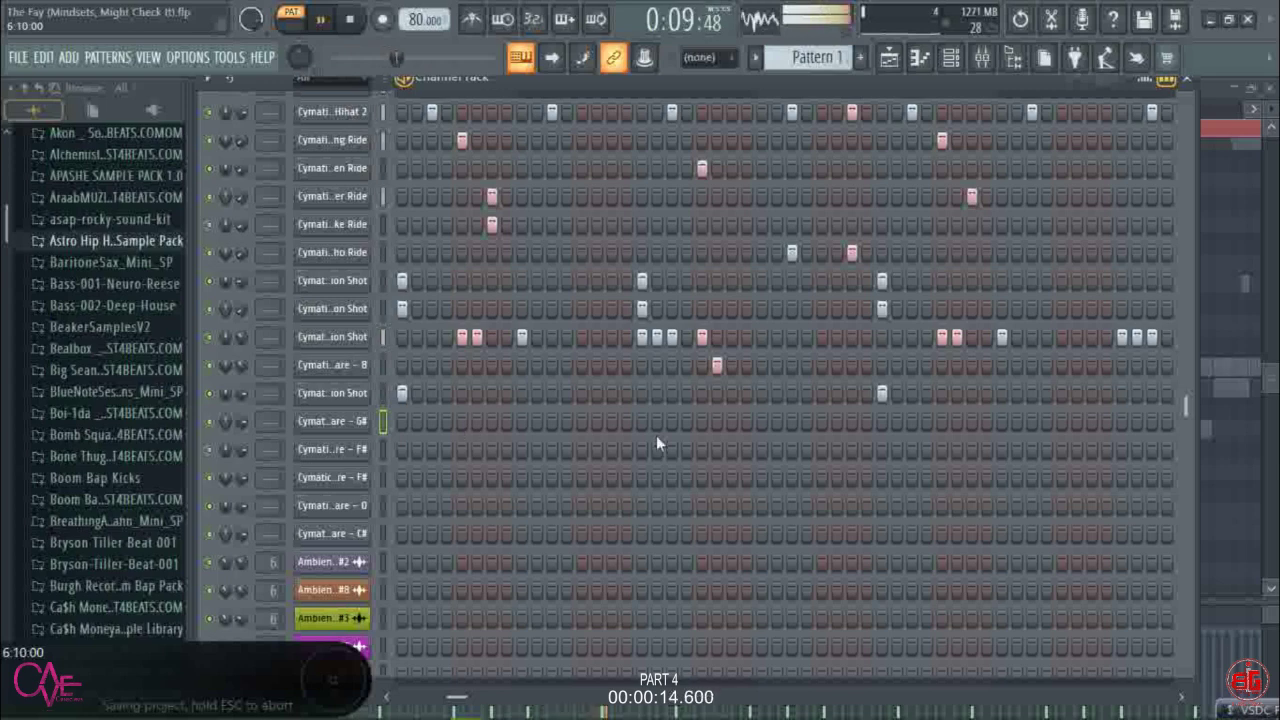
key("z")
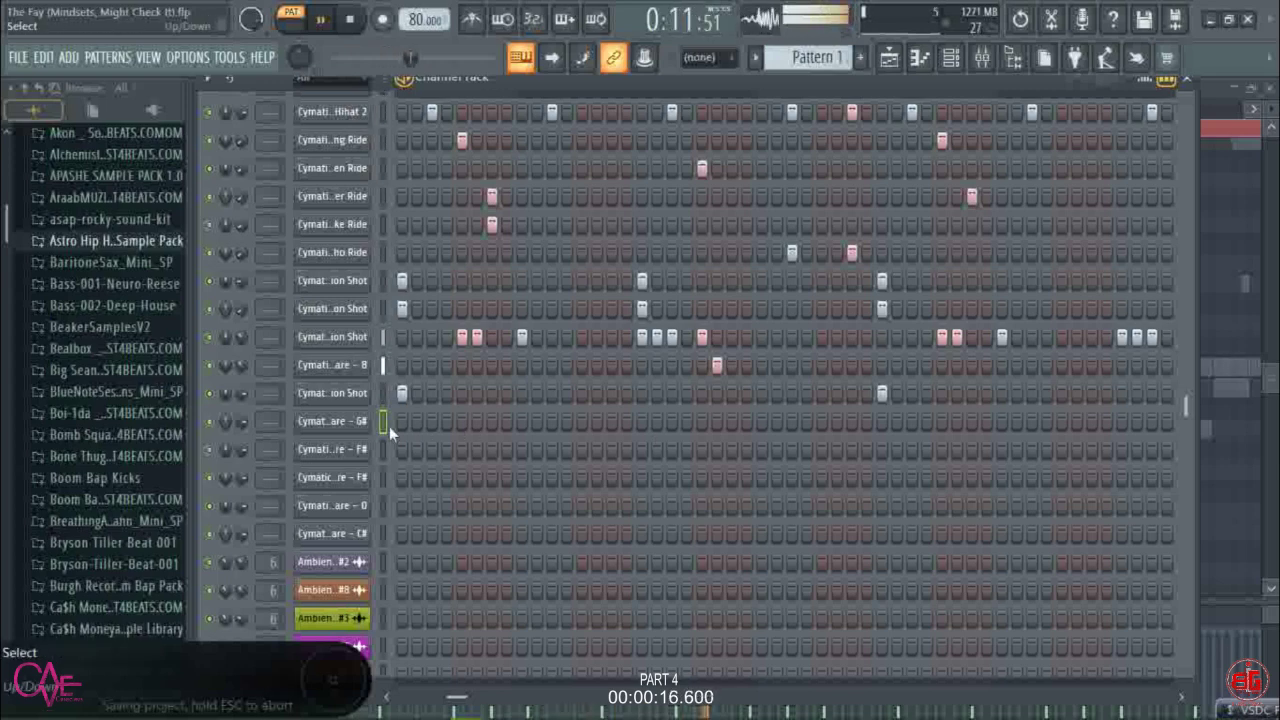
left_click(352, 20)
left_click(326, 20)
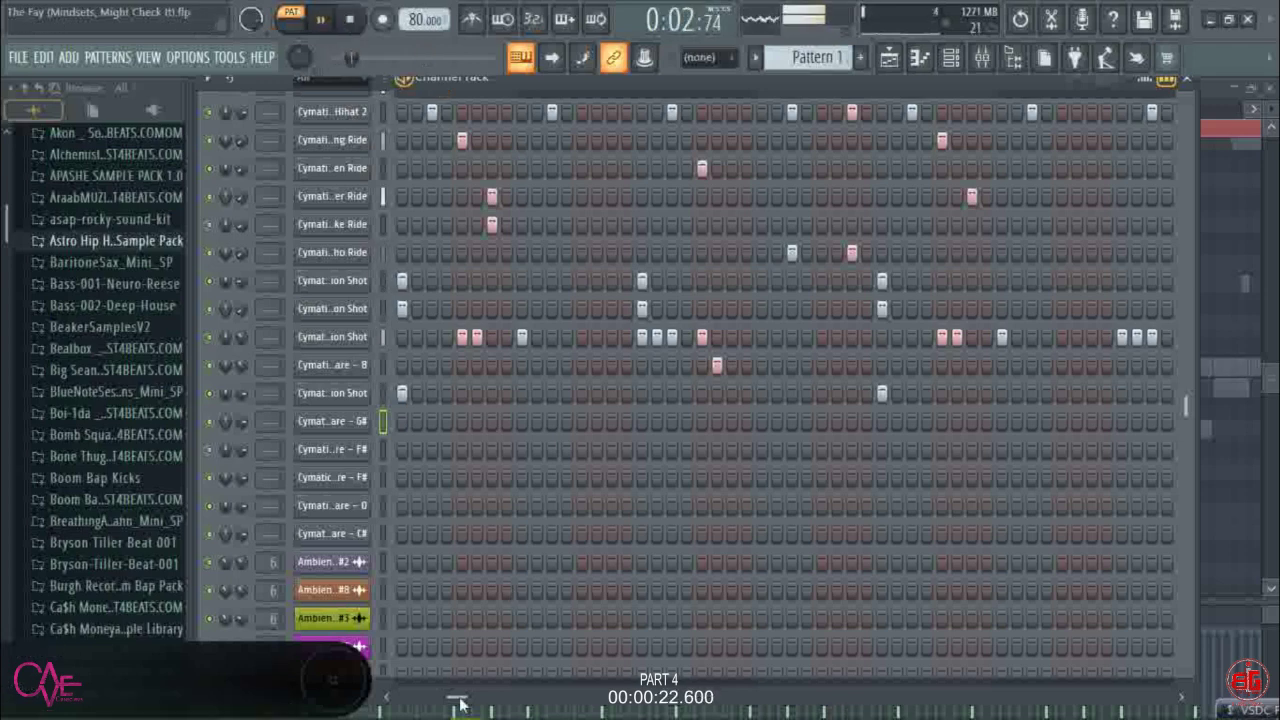
- Place hits on the G# snare channel at steps 9, 25, 41, 73 and 89, and restart playback to hear them
left_click_drag(460, 700, 403, 697)
left_click(400, 676)
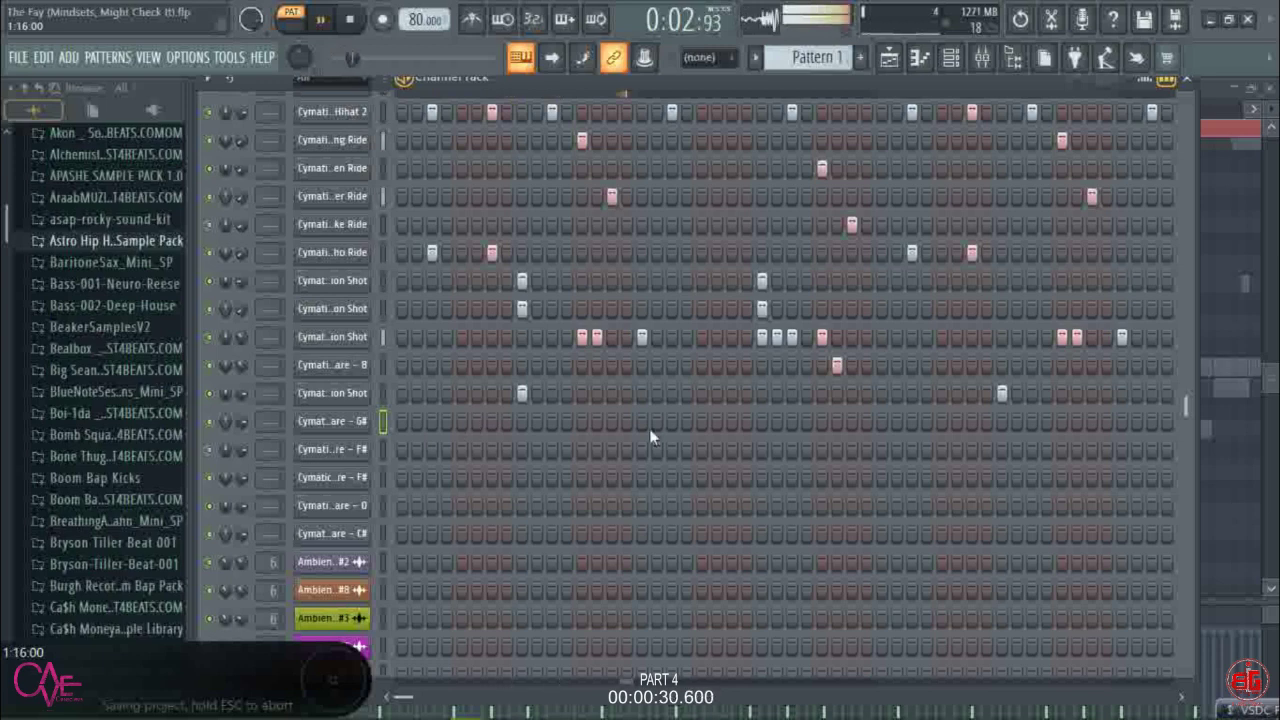
left_click(762, 421)
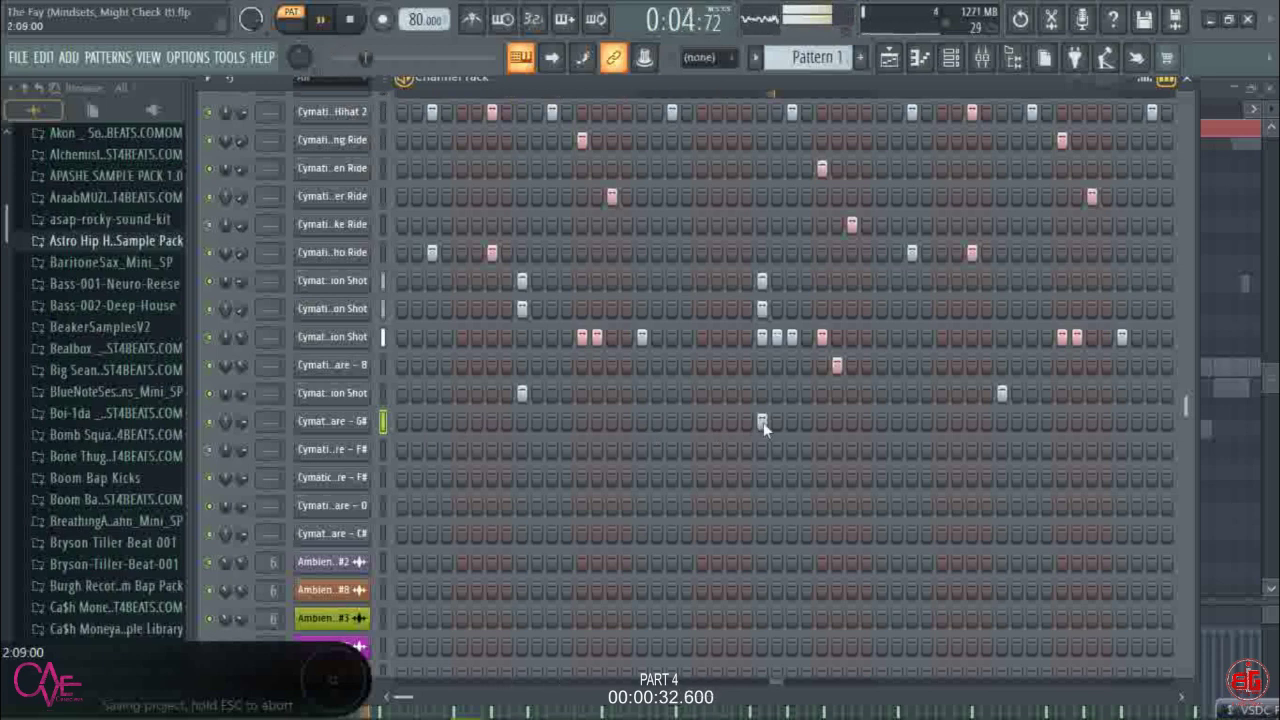
left_click(763, 422)
left_click(522, 421)
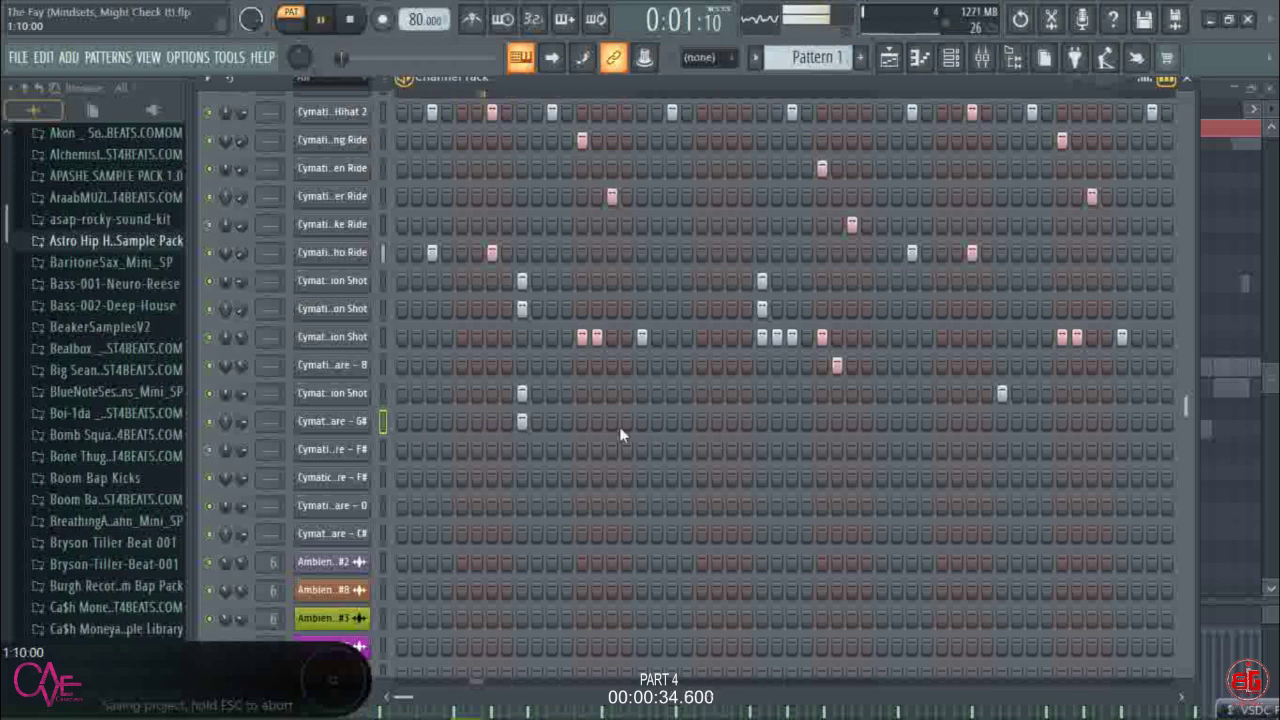
right_click(330, 421)
left_click(562, 455)
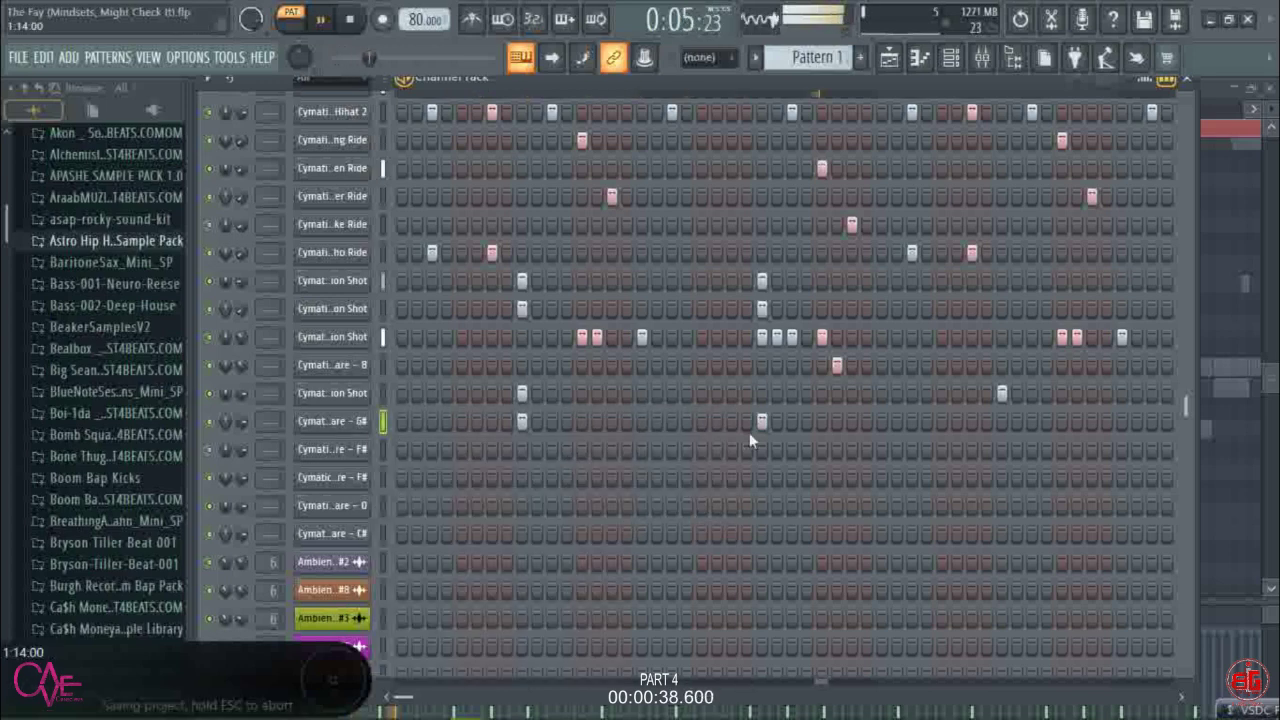
left_click(1000, 422)
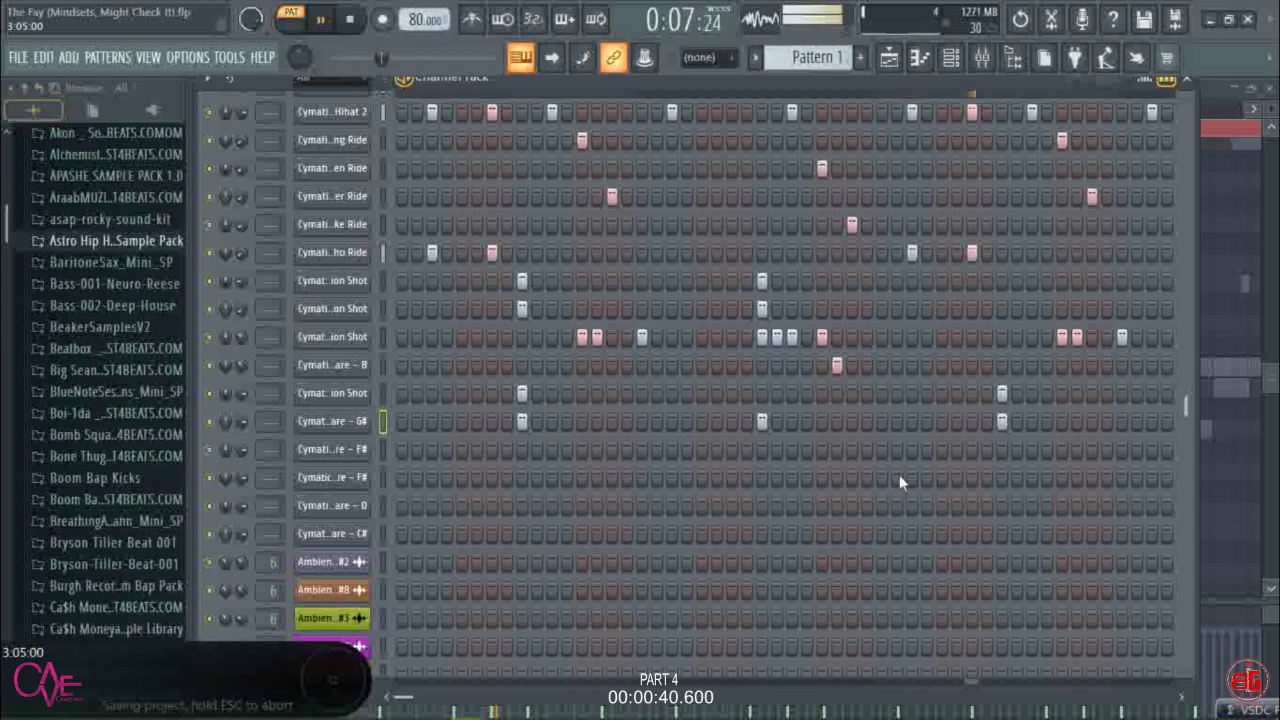
left_click_drag(405, 697, 432, 697)
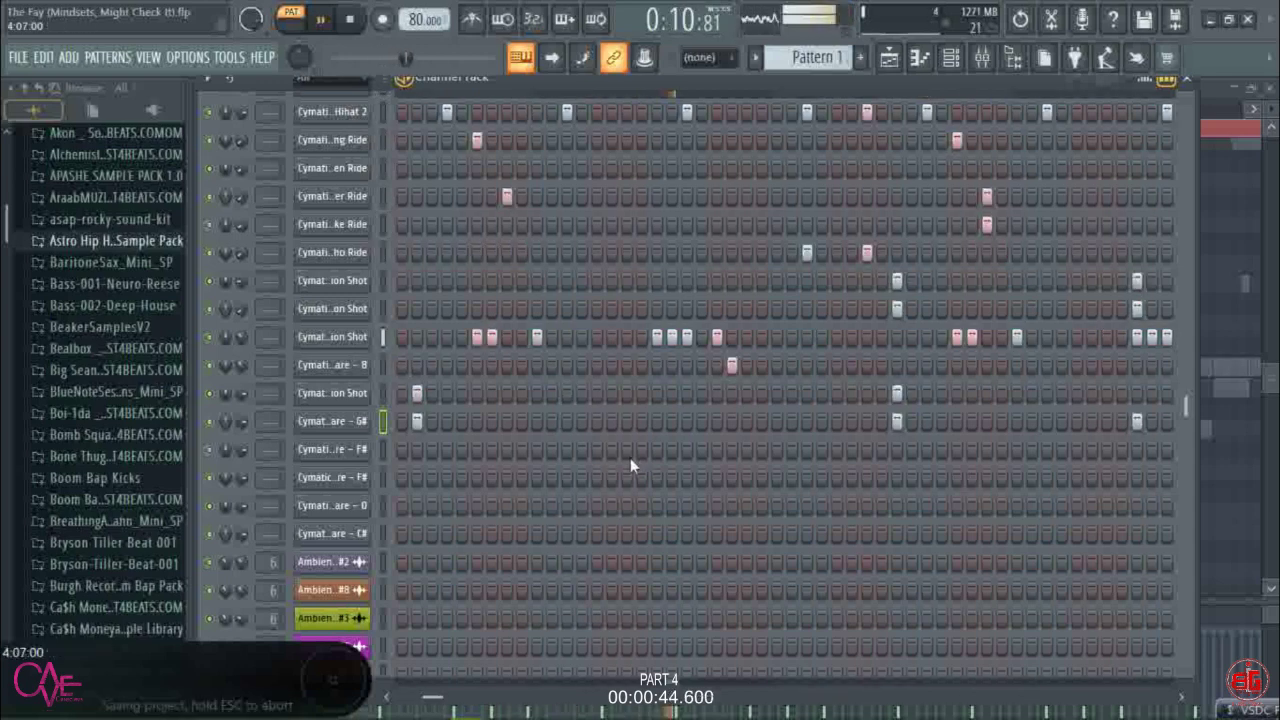
key("space")
key("space")
- Copy the Astro Tint Clap's step pattern onto the G# snare channel and lower that snare's volume
left_click_drag(440, 698, 401, 702)
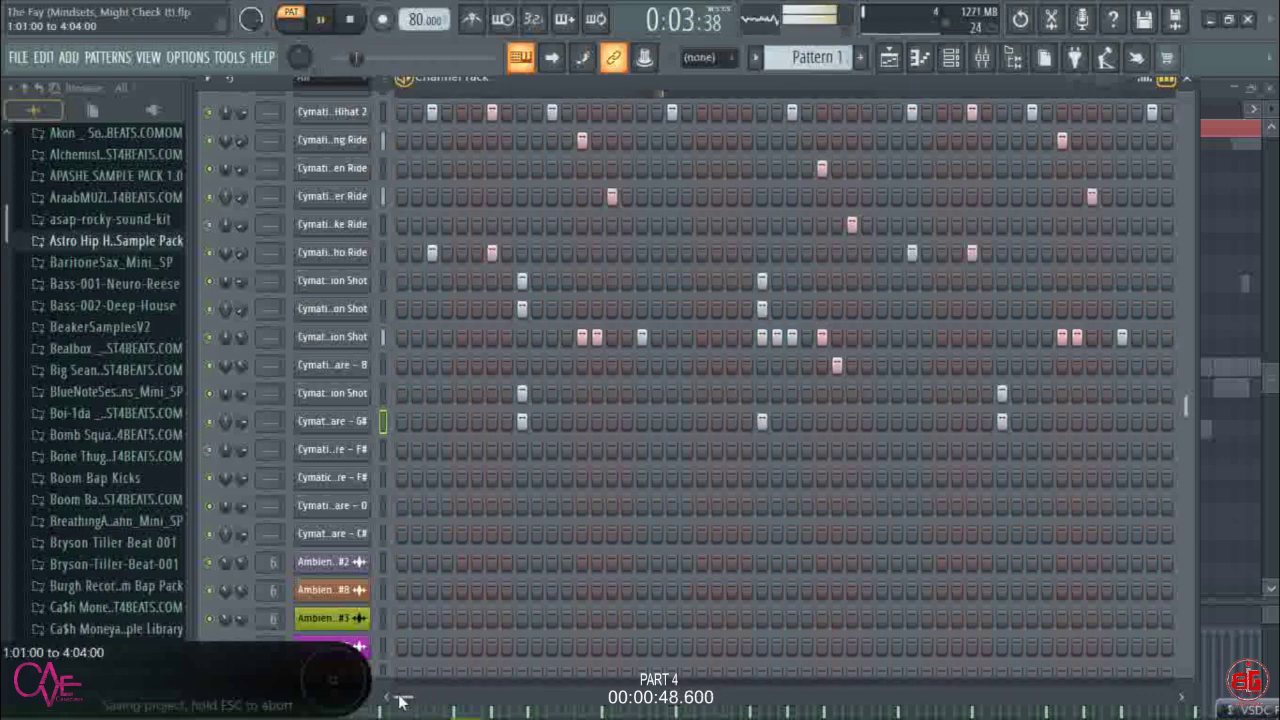
scroll(462, 585, "up", 3)
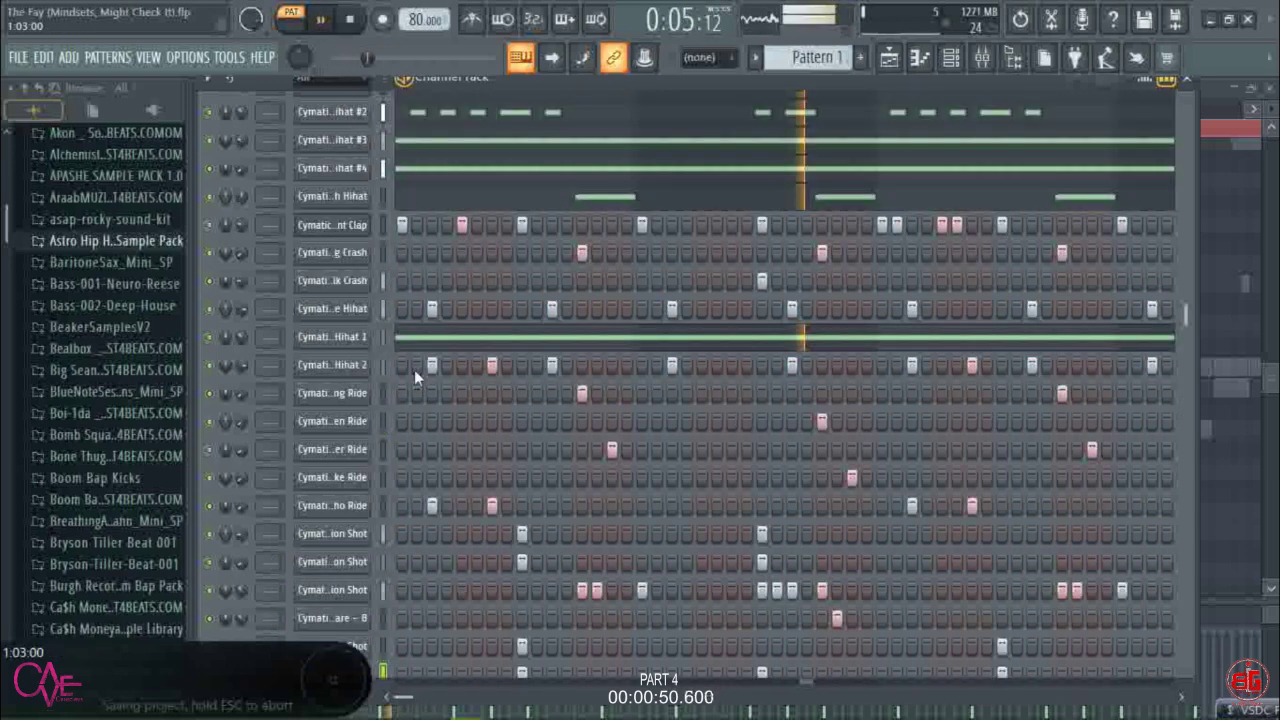
right_click(336, 227)
left_click(336, 227)
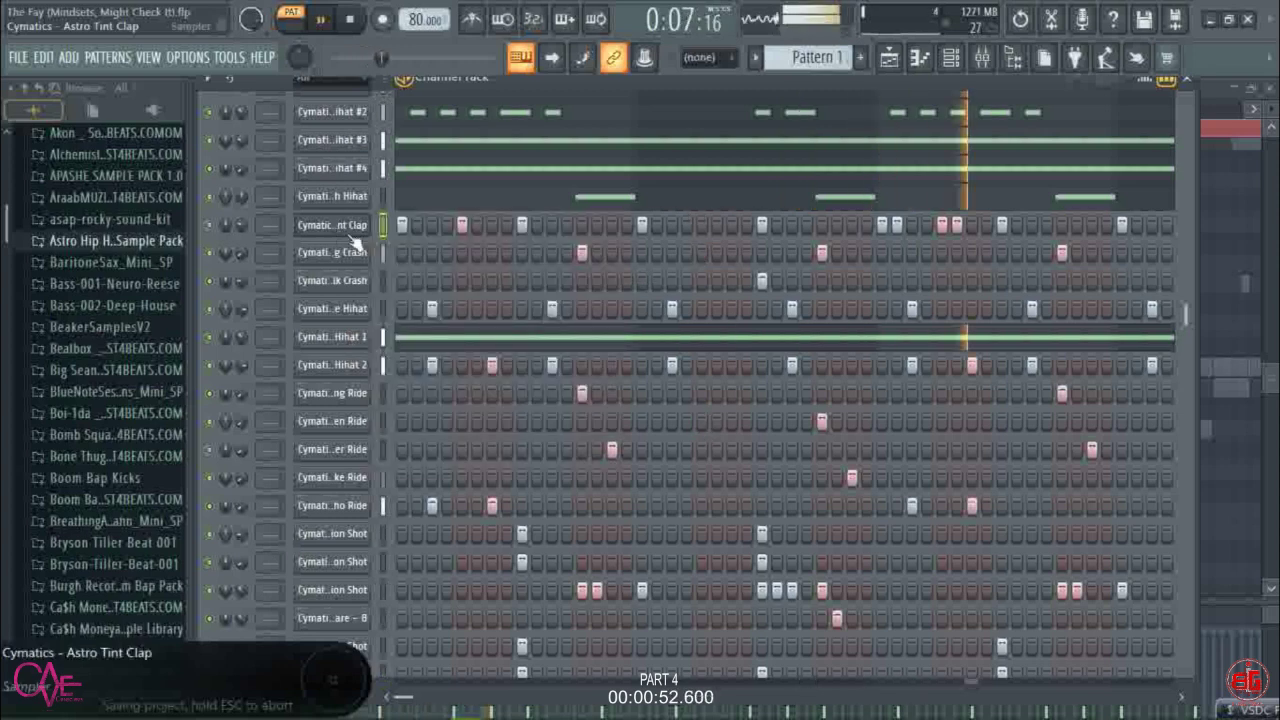
right_click(350, 232)
left_click(603, 246)
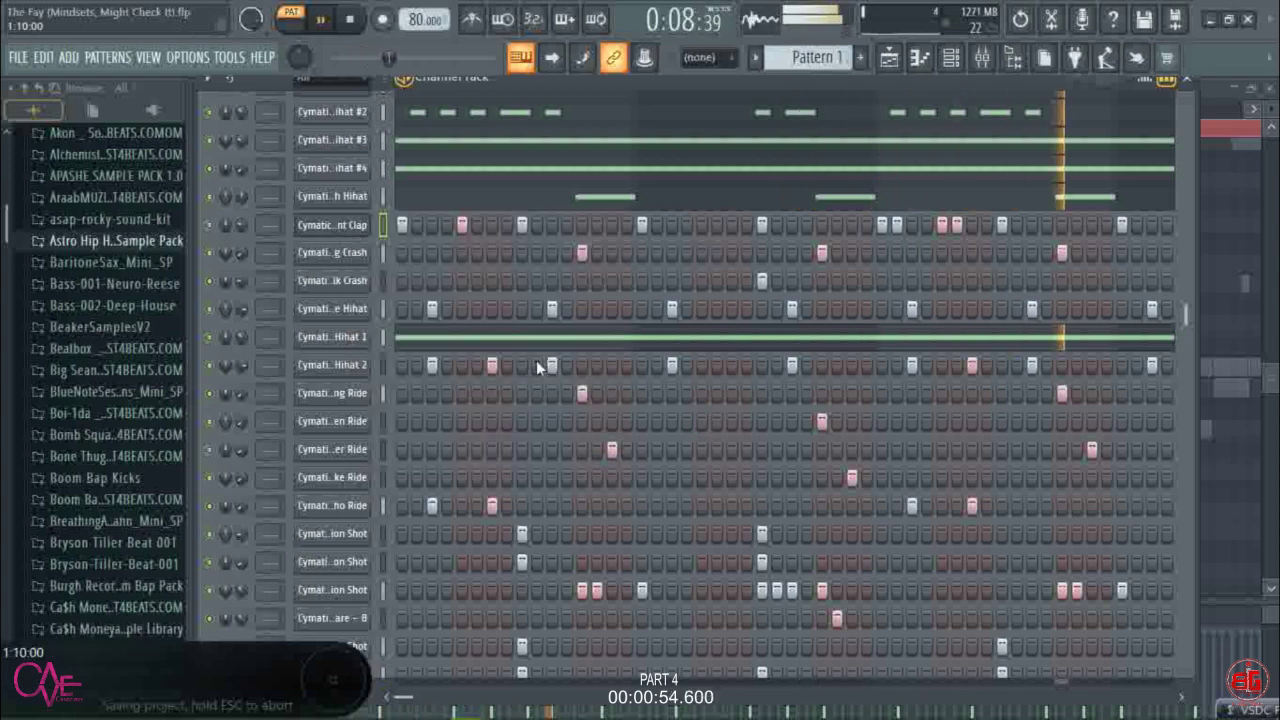
scroll(344, 340, "down", 4)
right_click(344, 340)
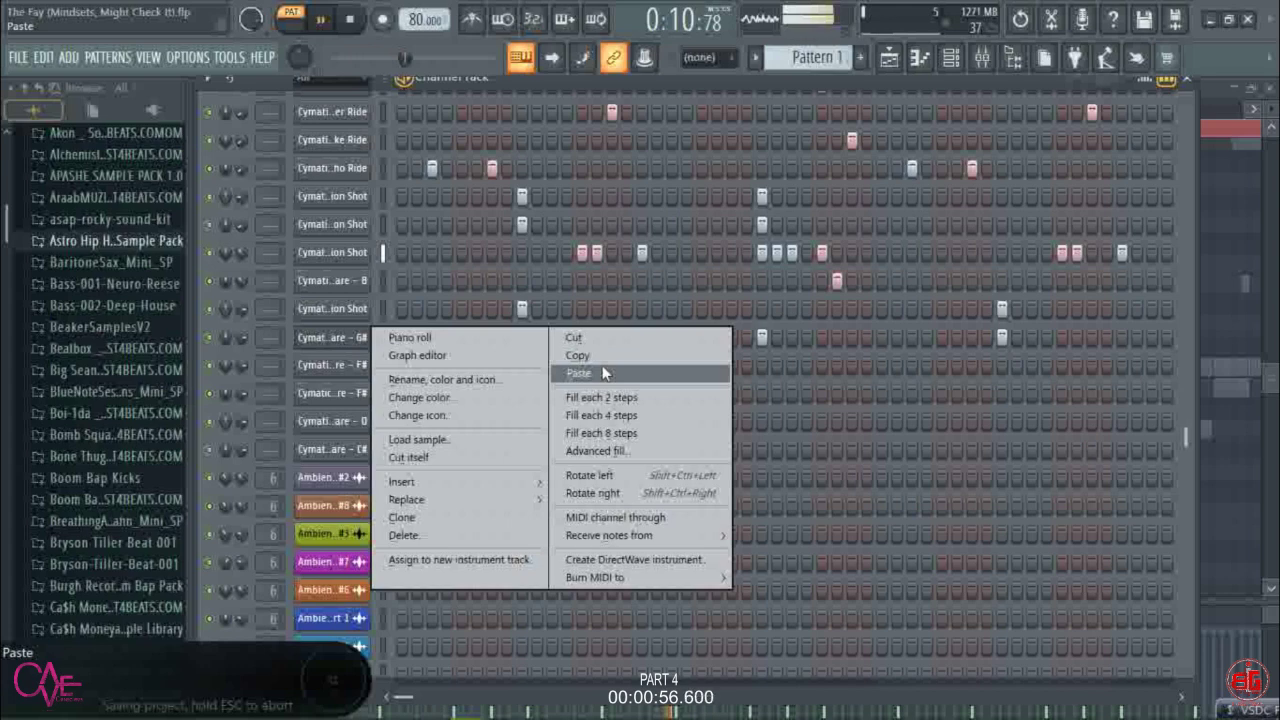
left_click(580, 373)
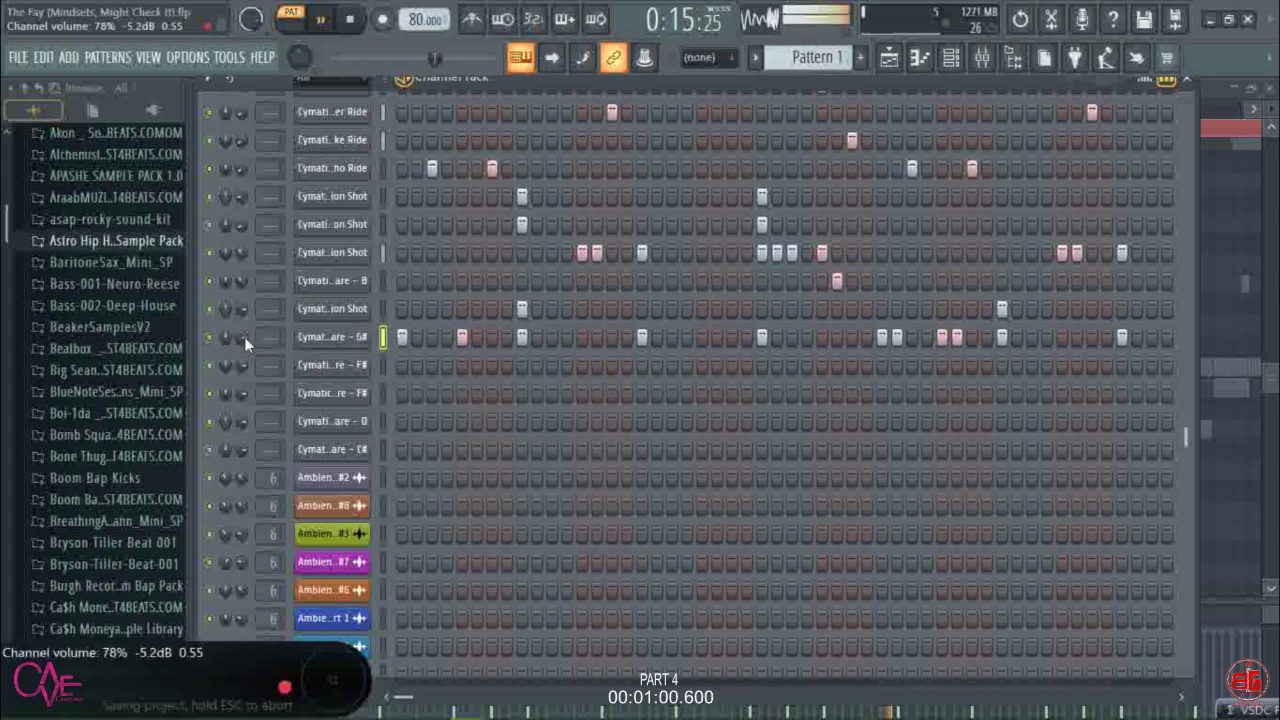
left_click_drag(244, 336, 244, 405)
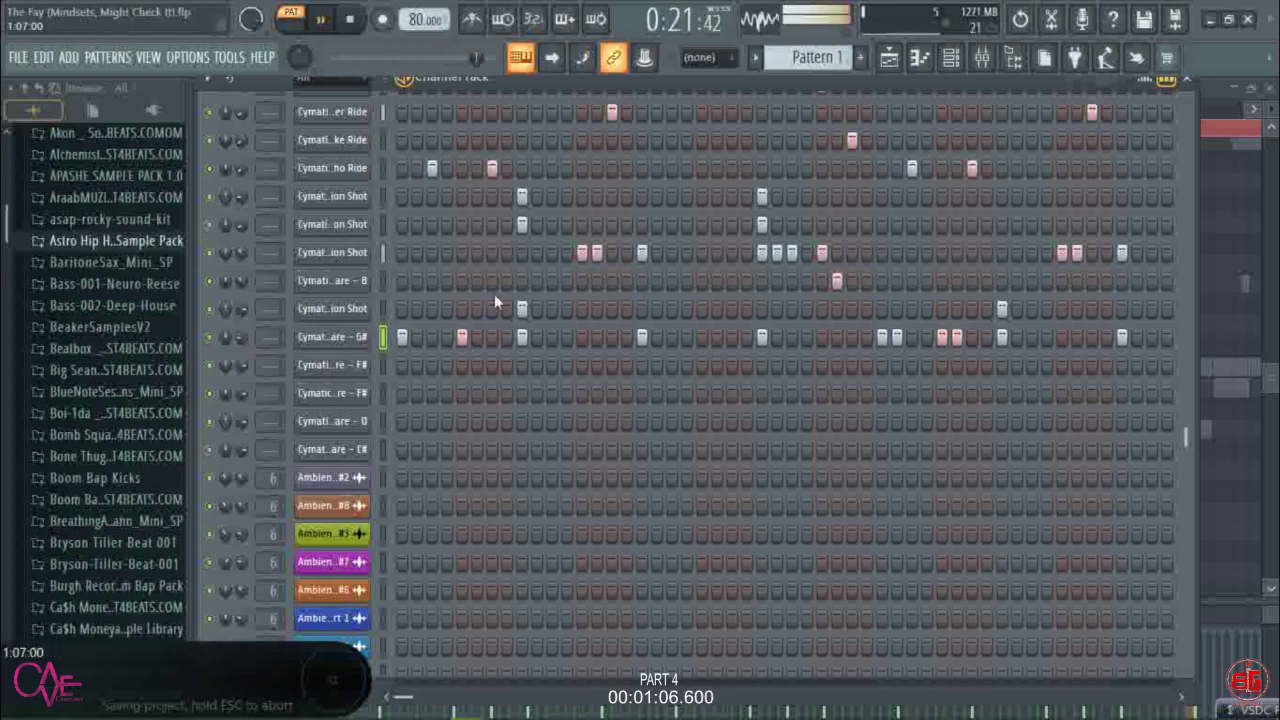
- Paste the clap's step pattern onto the Astro Divinity Snare - F# channel and lower its volume to about 17%
left_click(384, 363)
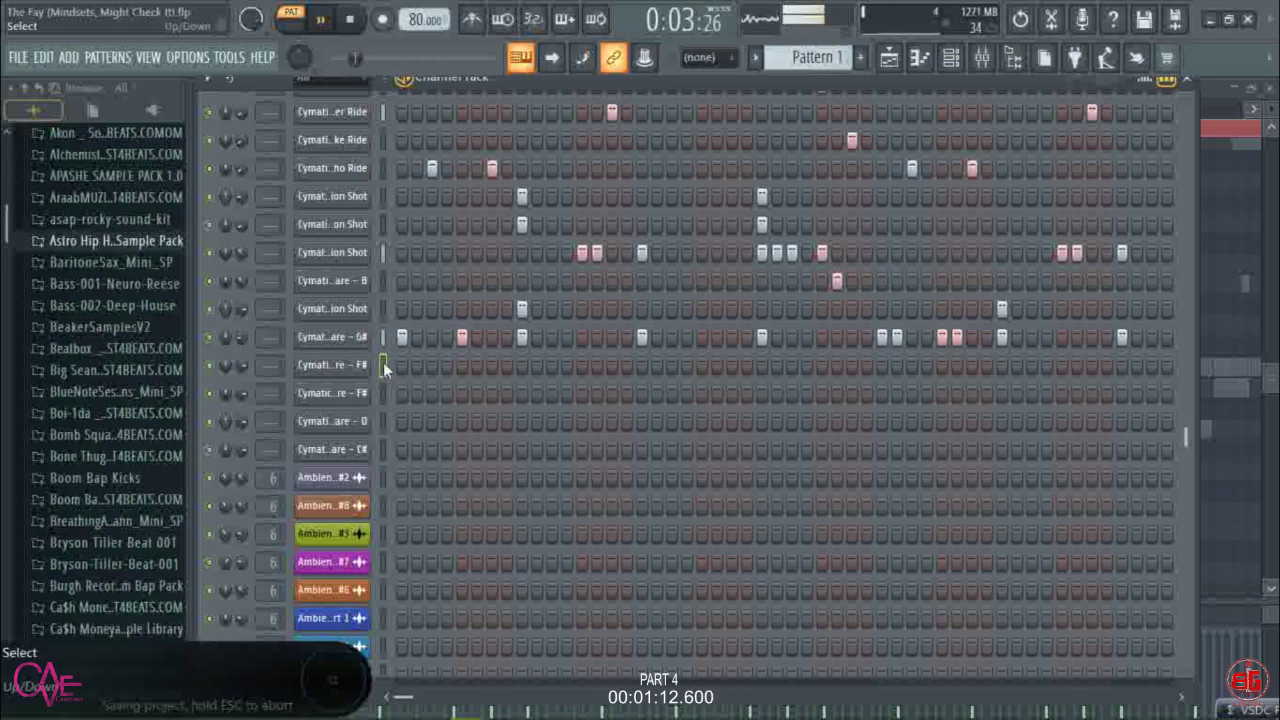
key("q")
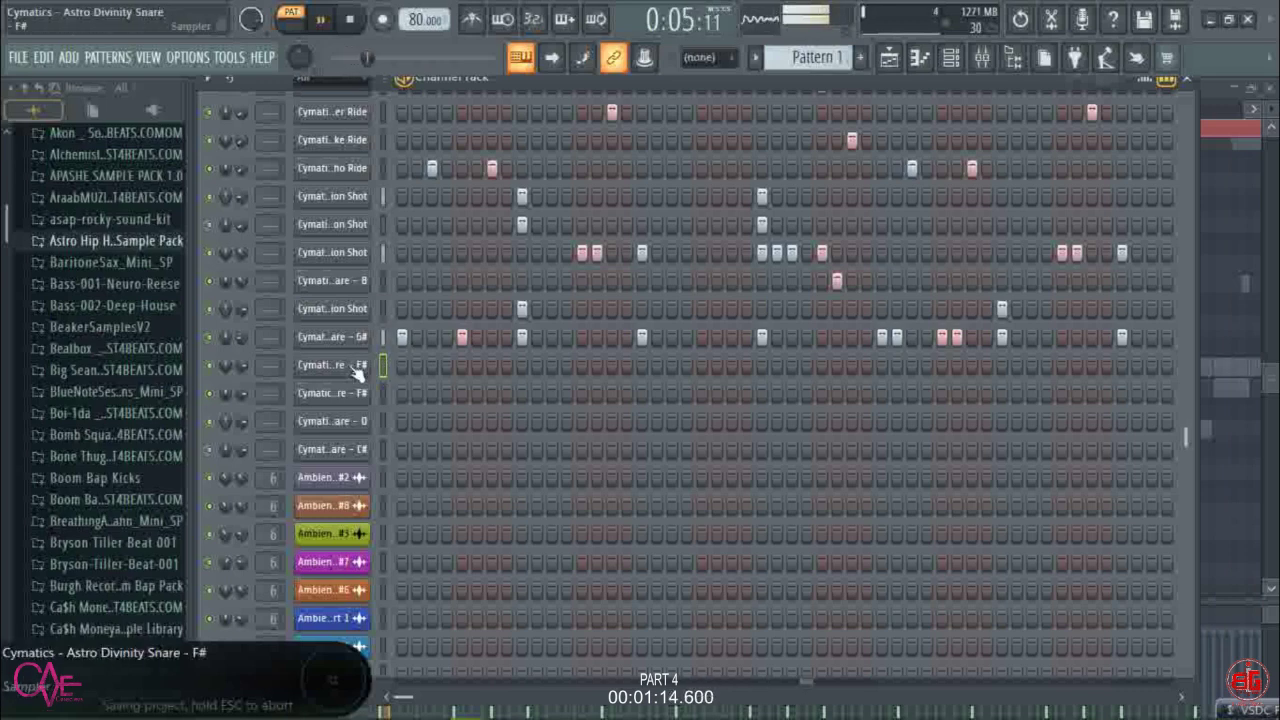
right_click(298, 356)
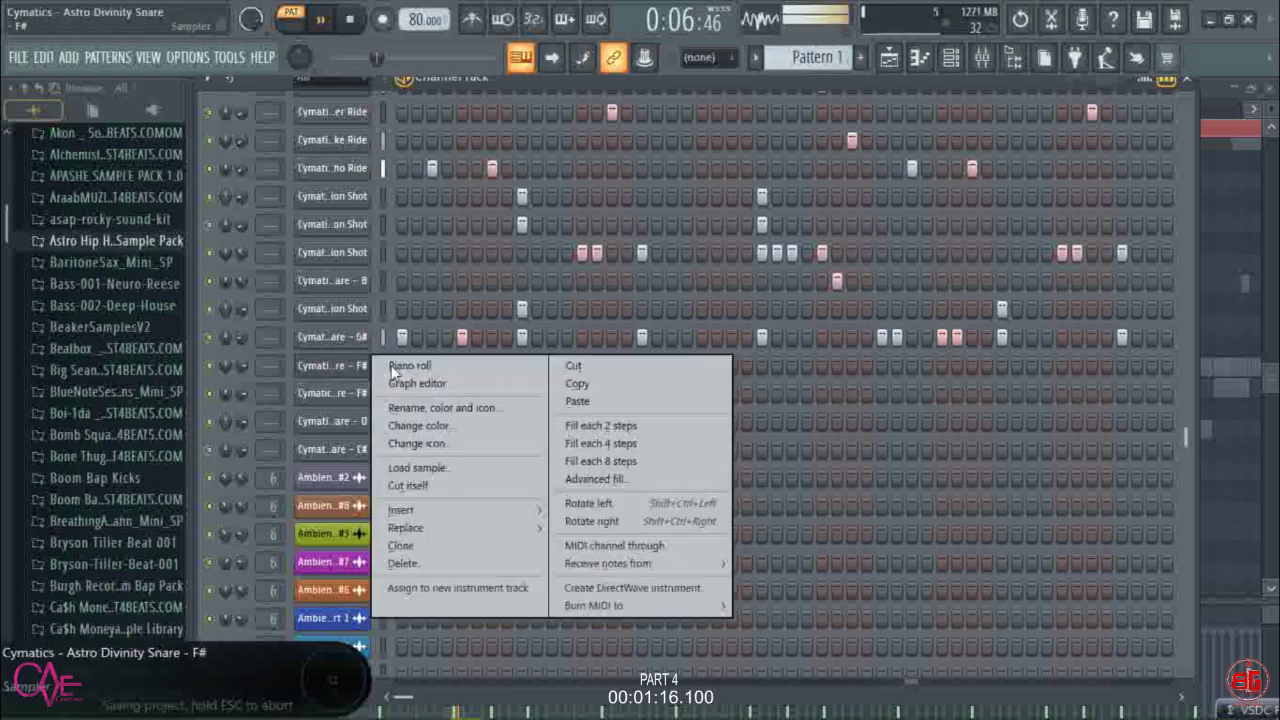
left_click(575, 400)
left_click_drag(241, 364, 241, 440)
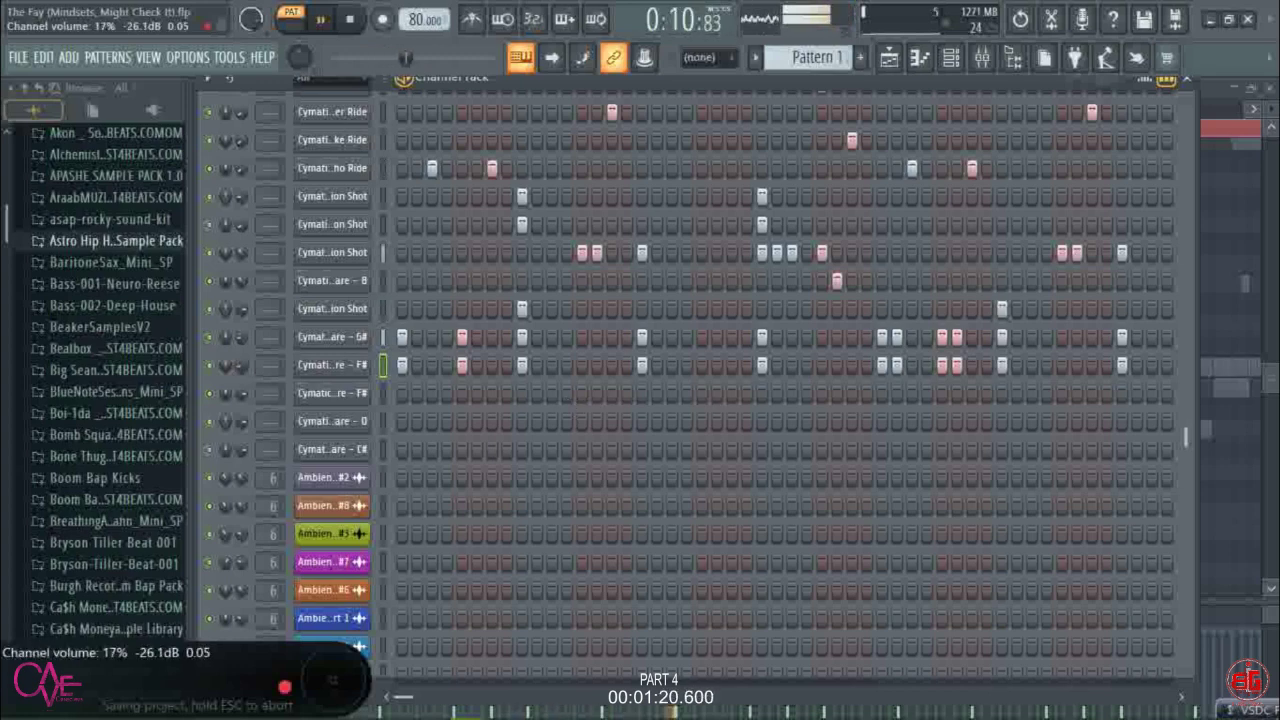
- Paste the clap's step pattern onto the Astro Mojave Snare - F# channel and lower its volume
right_click(368, 392)
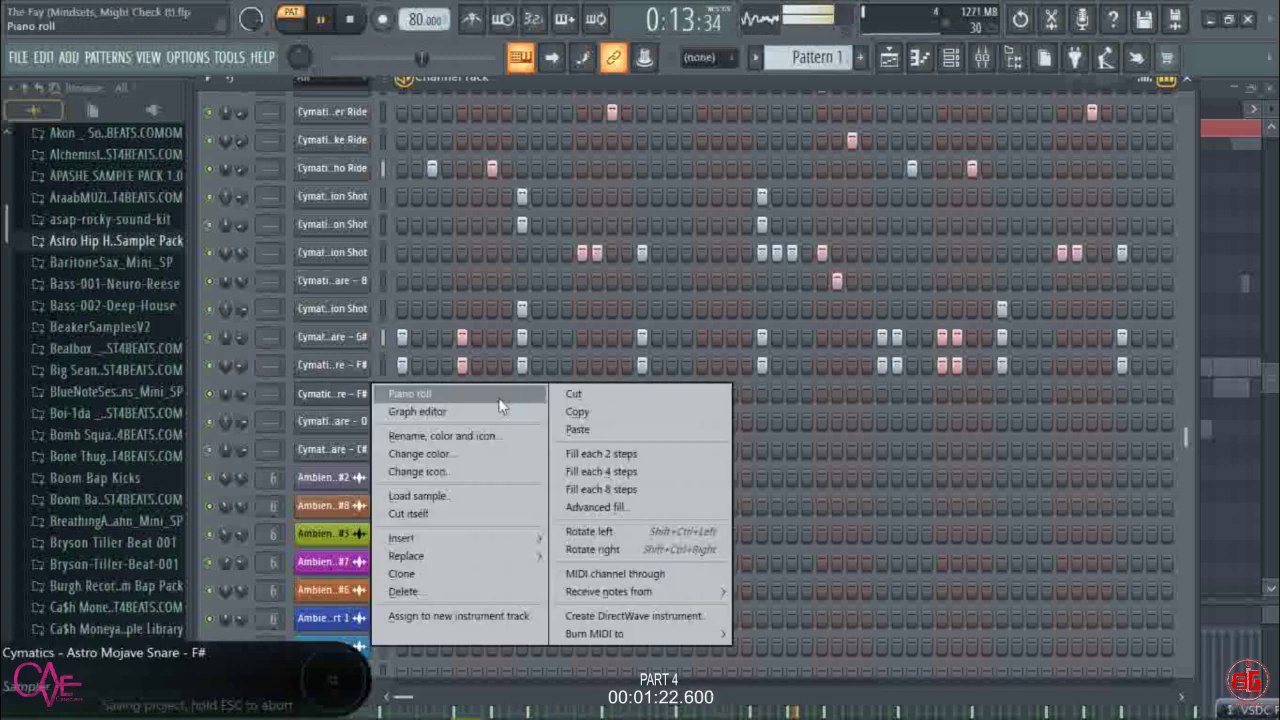
left_click(577, 430)
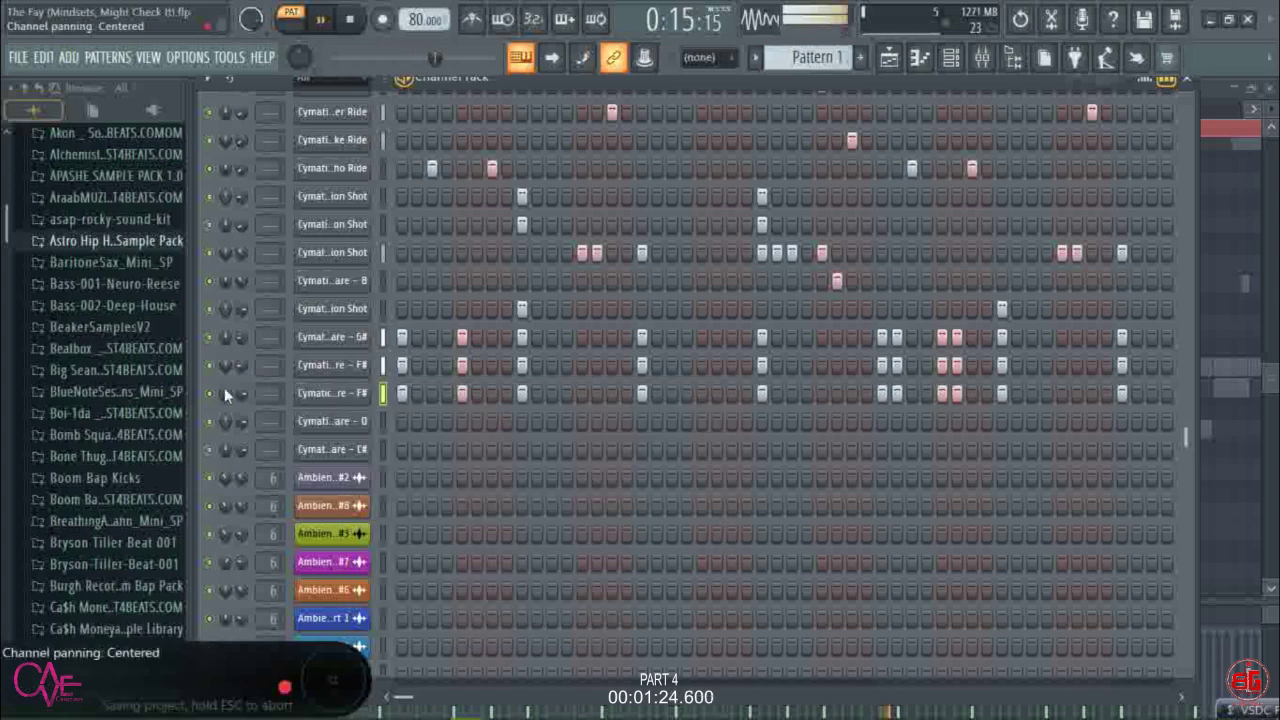
left_click_drag(241, 393, 241, 455)
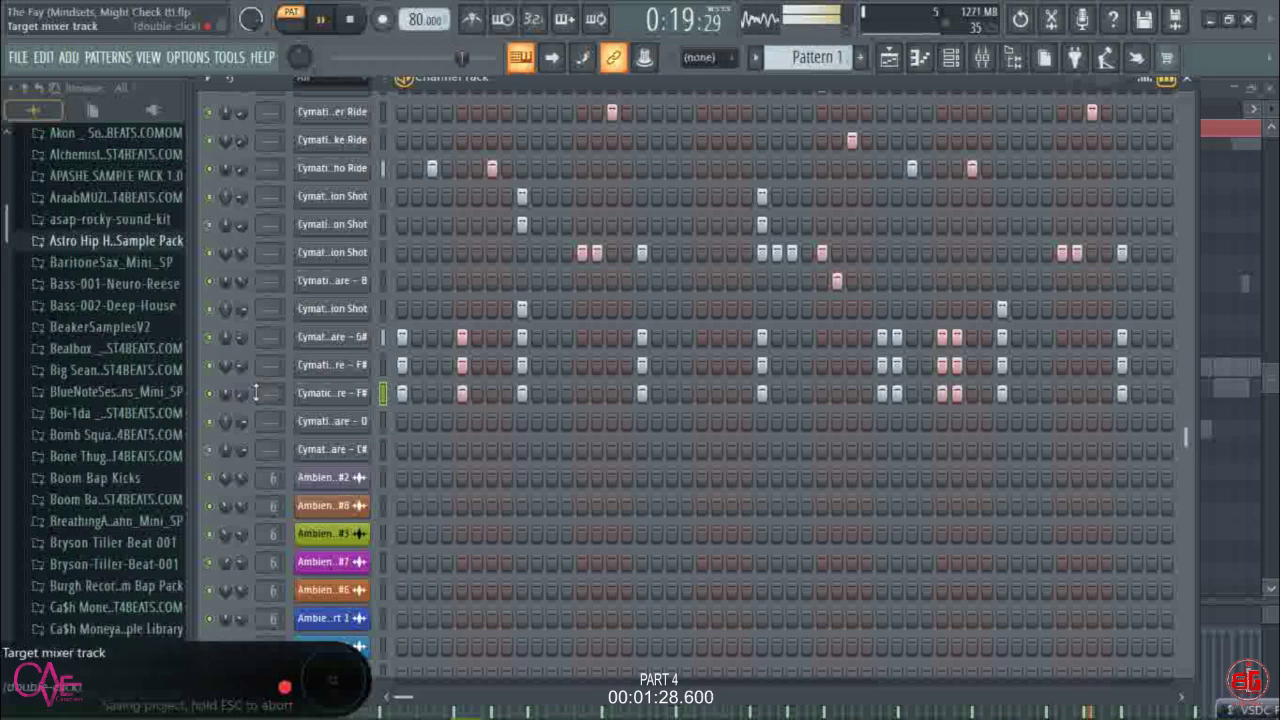
- Paste the clap's step pattern onto the Astro Sicko Snare - D channel and lower its volume to about 10%
right_click(351, 424)
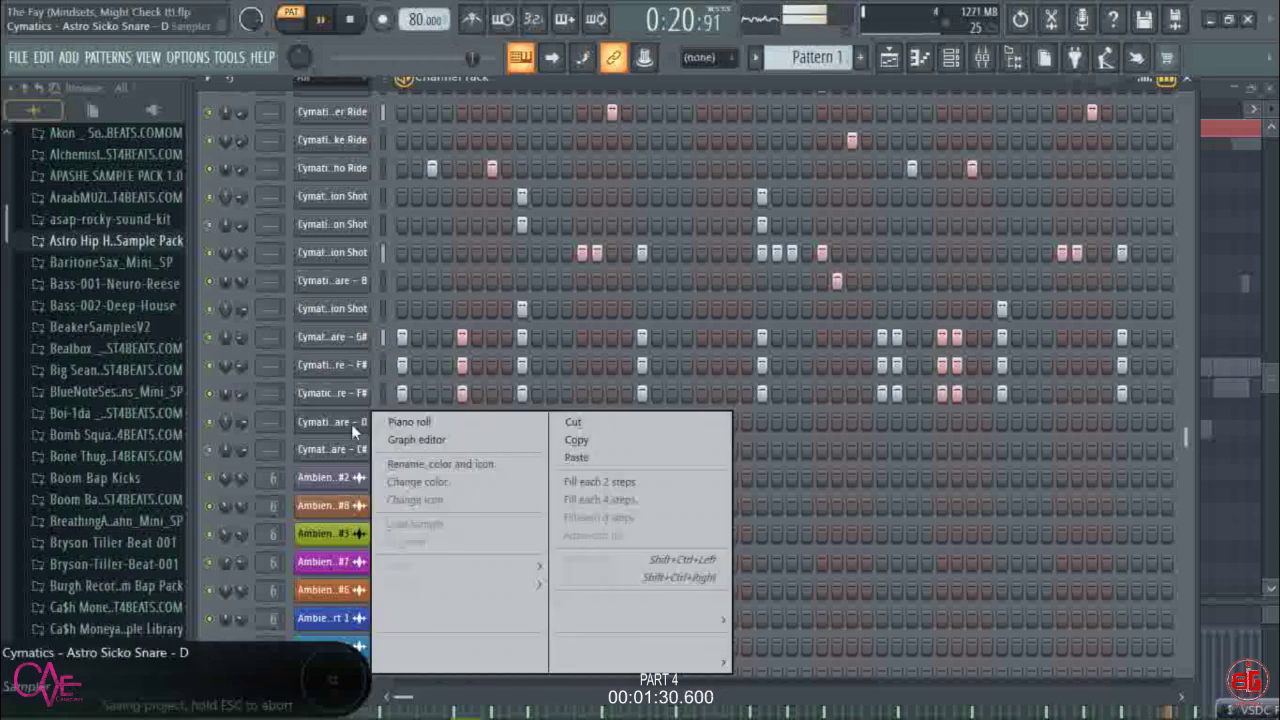
left_click(586, 457)
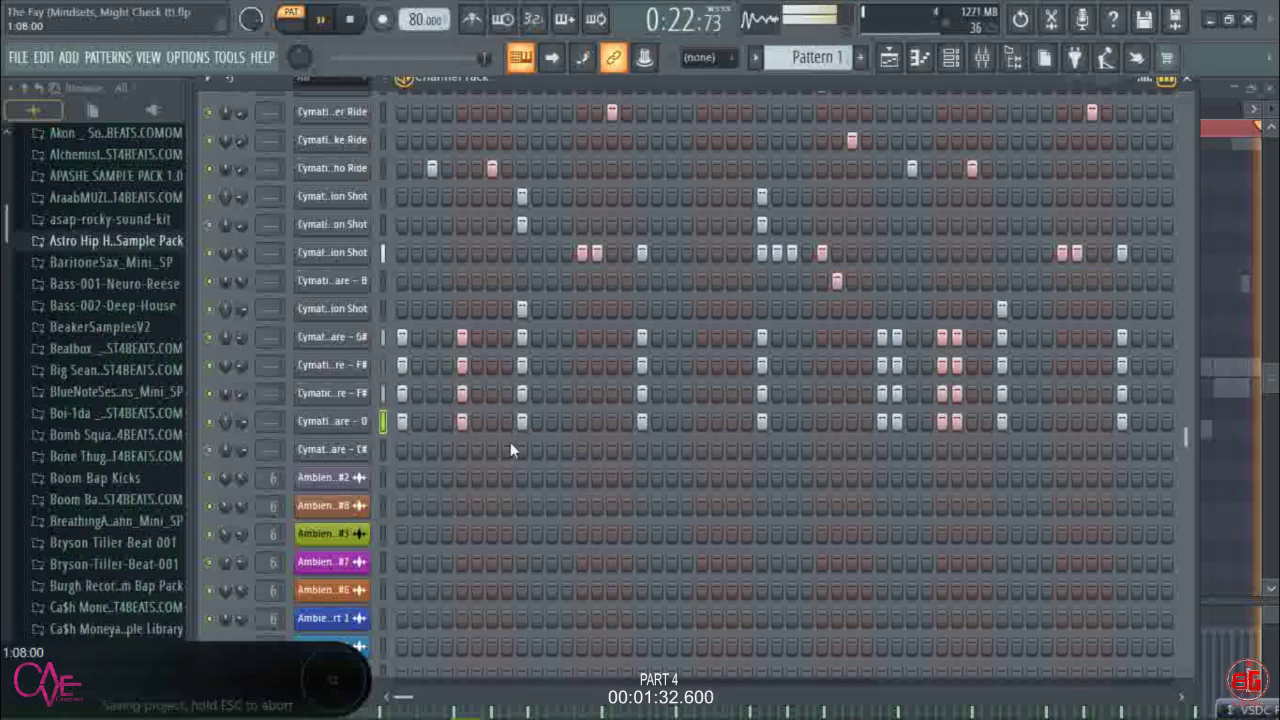
left_click_drag(225, 421, 225, 482)
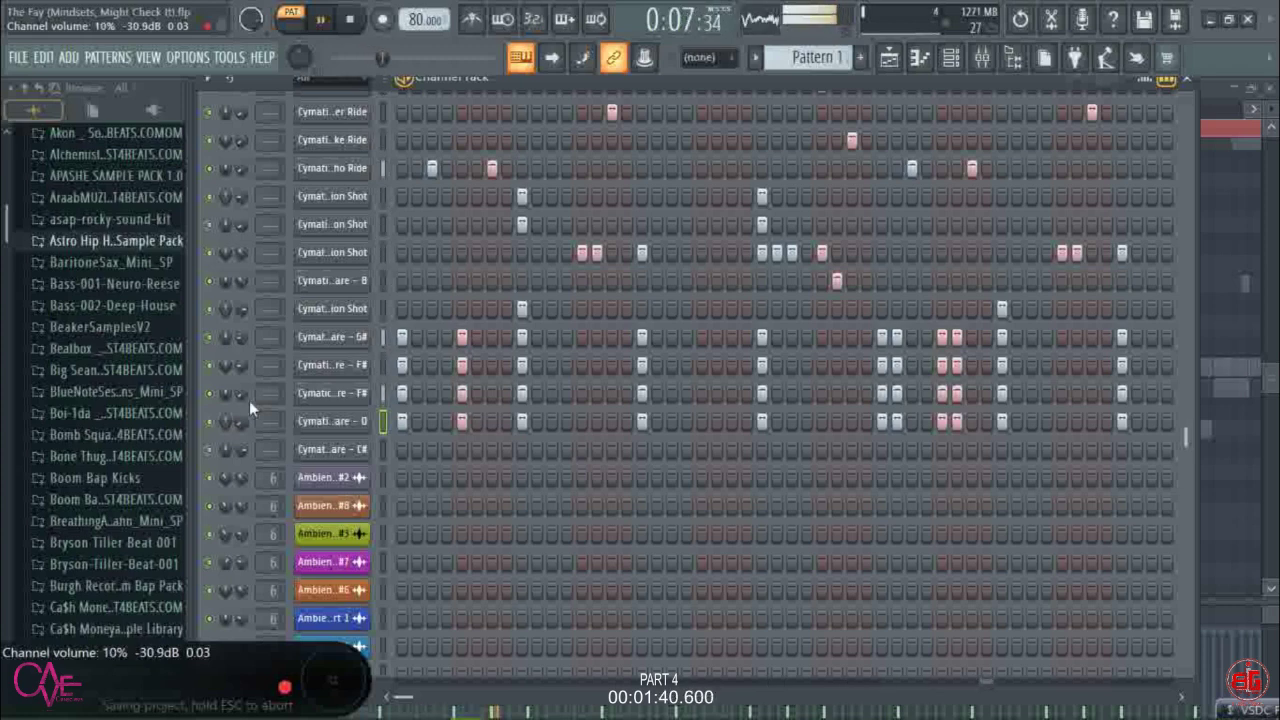
- Select the C# snare channel, save the project and restart playback of the pattern
left_click(382, 450)
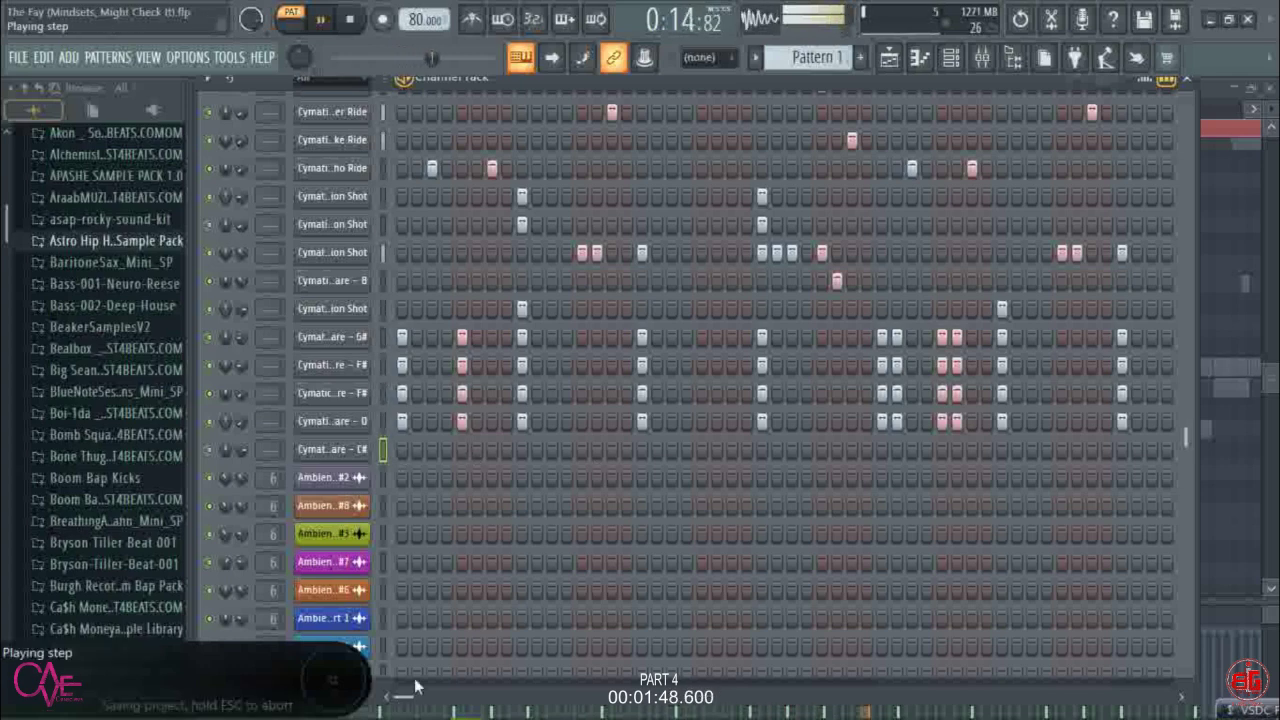
key("space")
key("ctrl+s")
key("space")
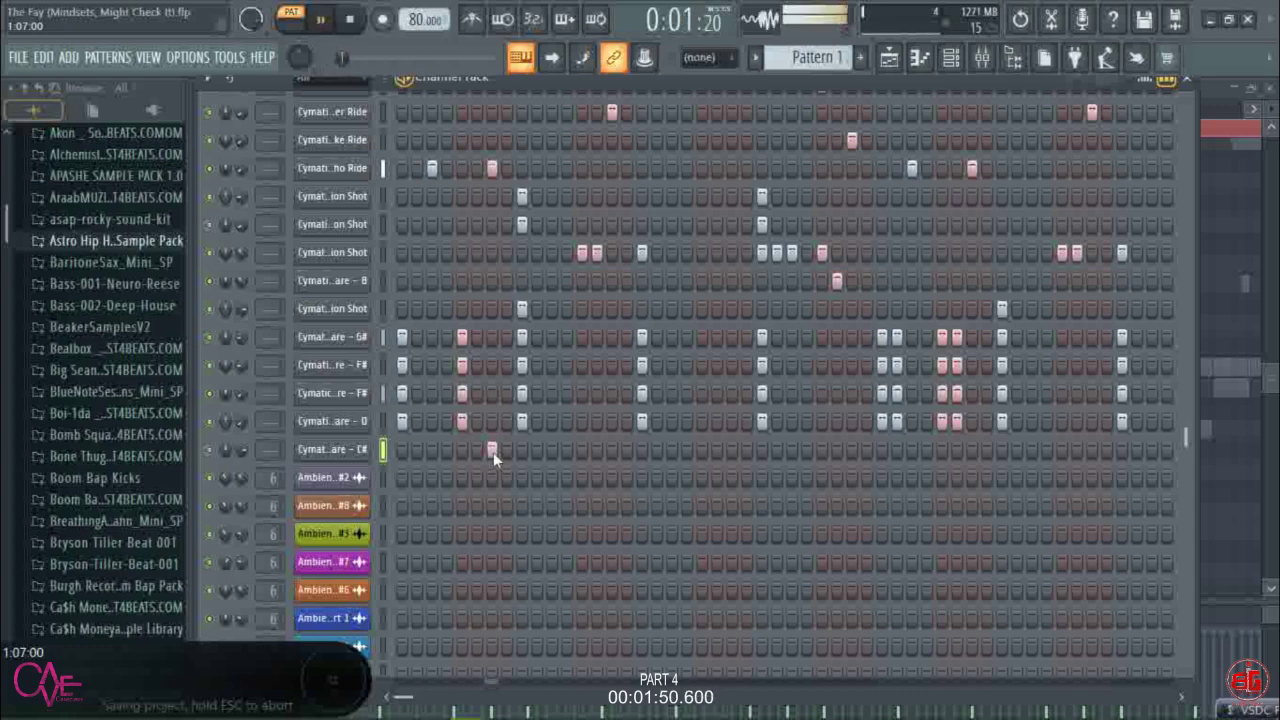
- Place hits on the C# snare channel at steps 6, 38 and 70
left_click(478, 450)
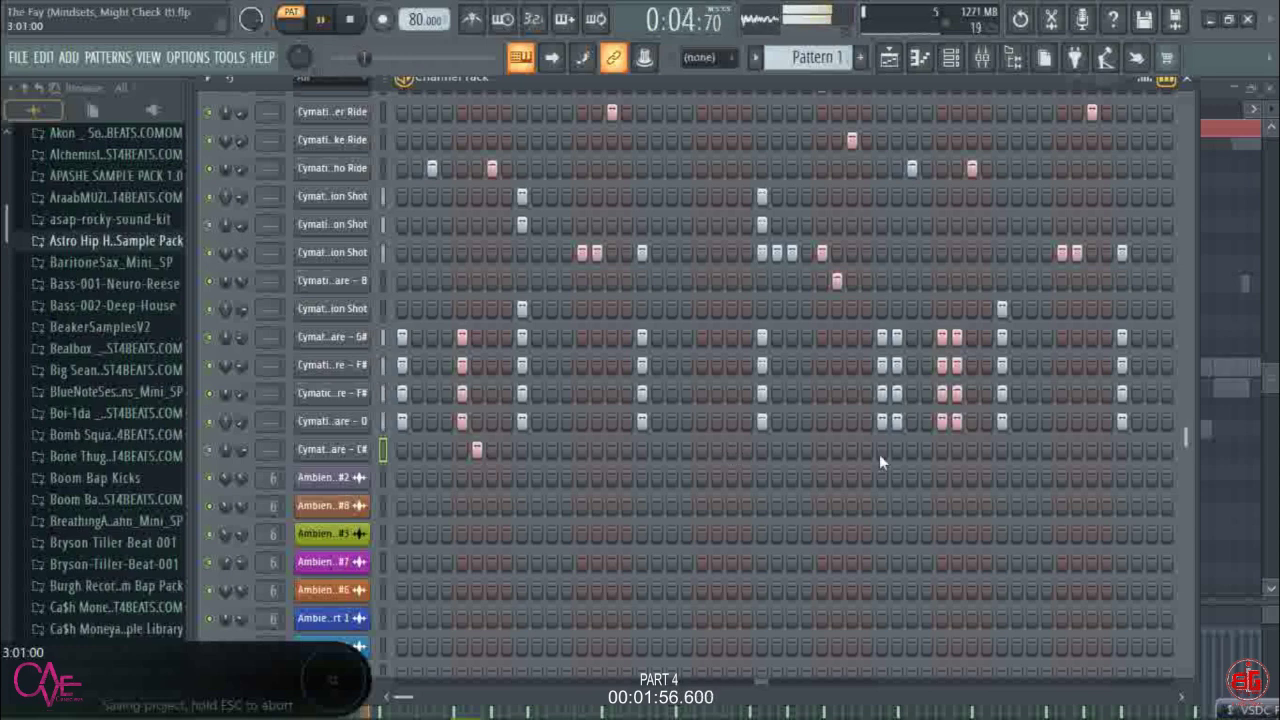
left_click(958, 450)
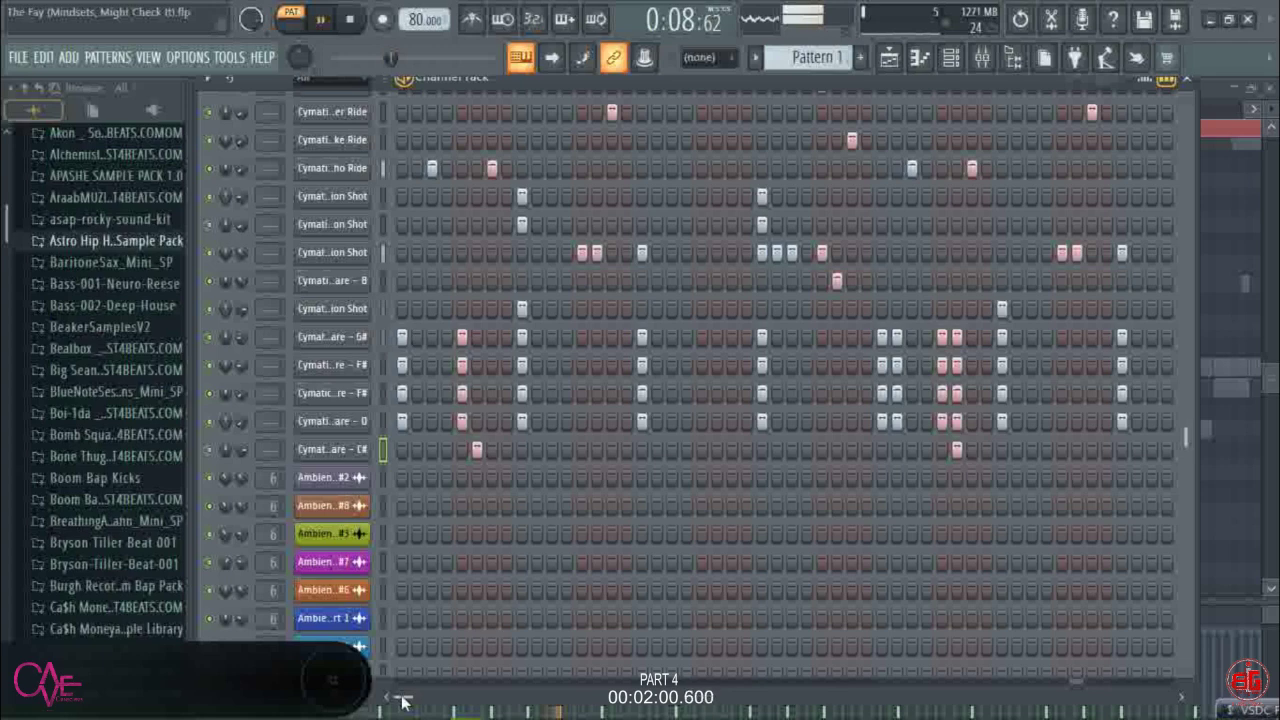
left_click_drag(403, 703, 432, 701)
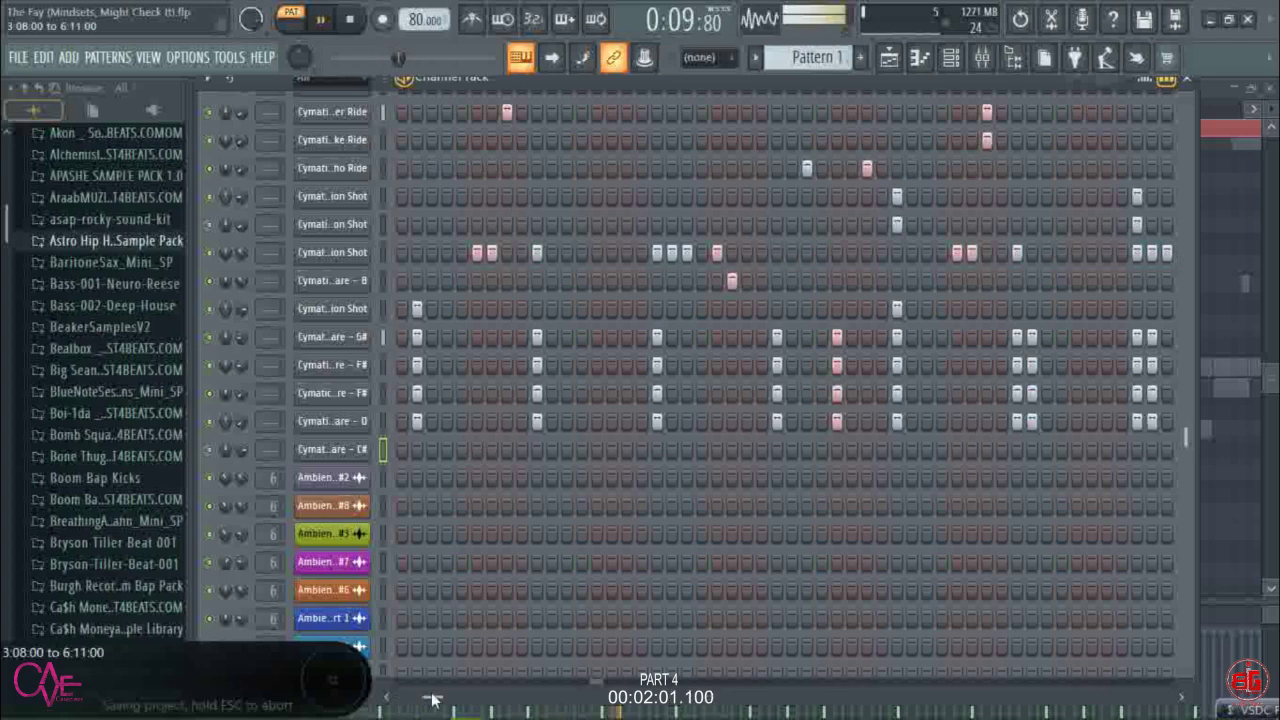
left_click(852, 450)
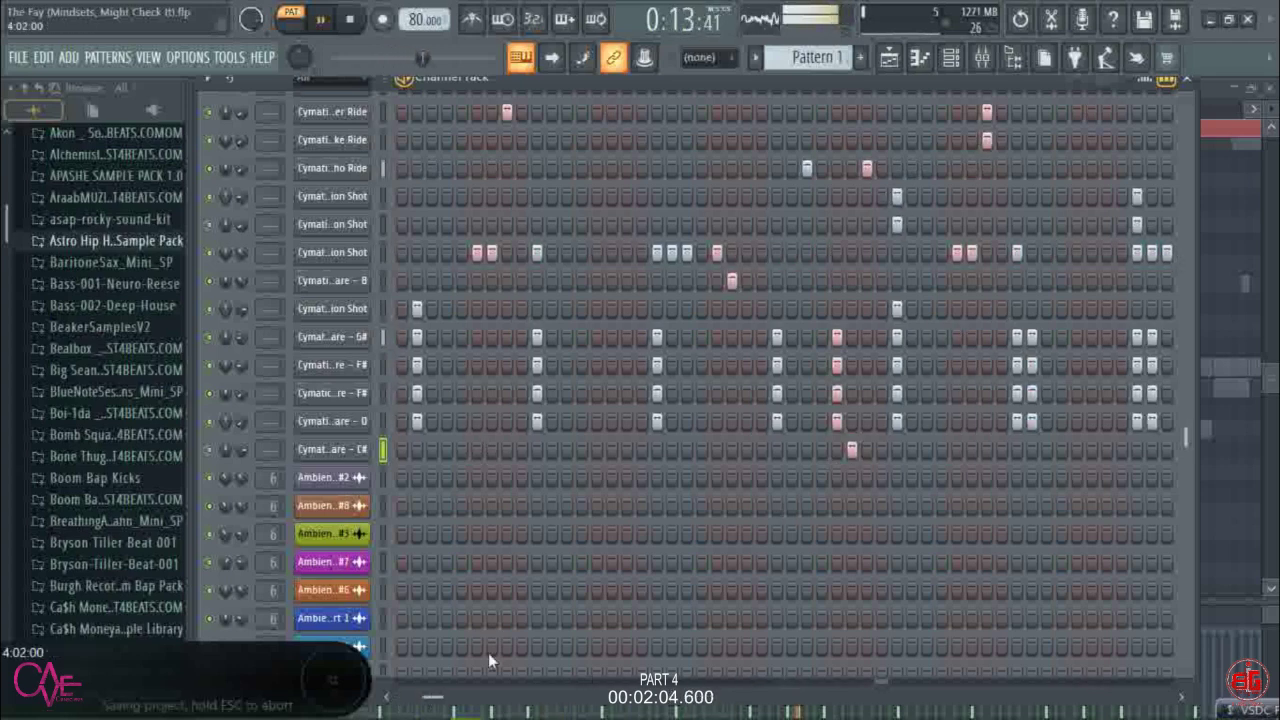
- Return to the start of the pattern and lower the C# snare channel's volume
left_click_drag(432, 698, 398, 700)
left_click(898, 449)
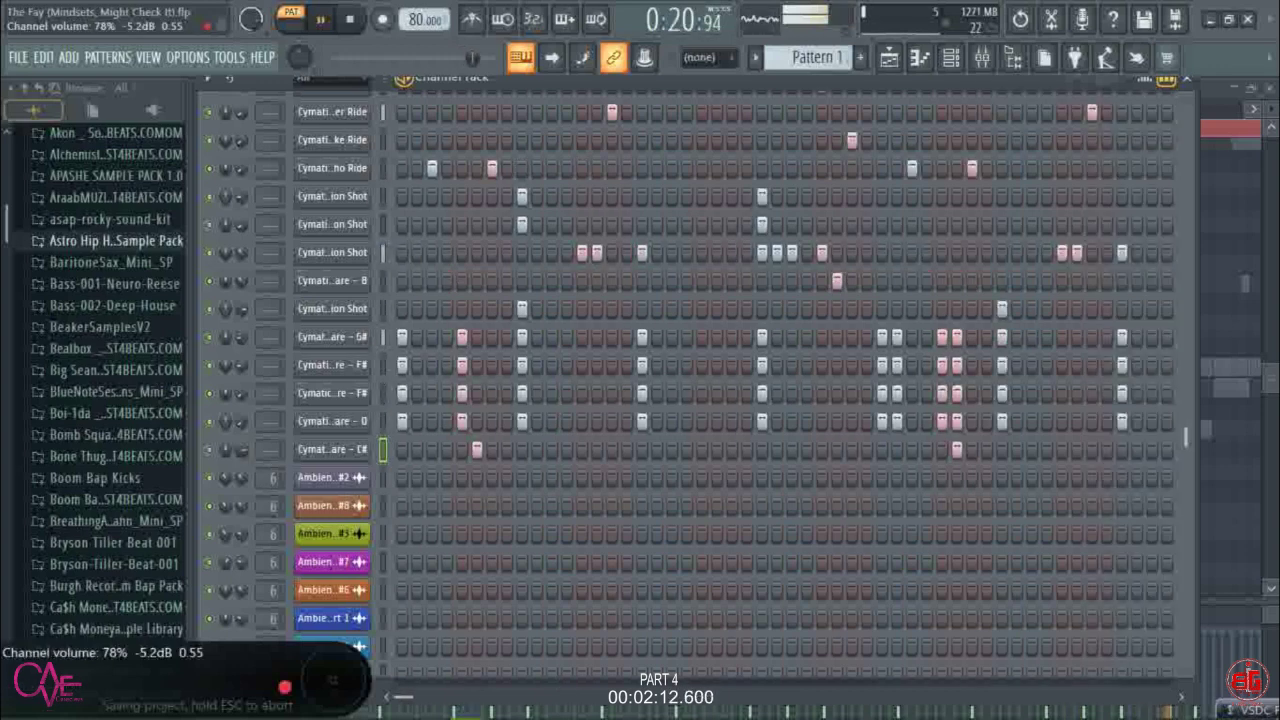
left_click_drag(240, 449, 241, 548)
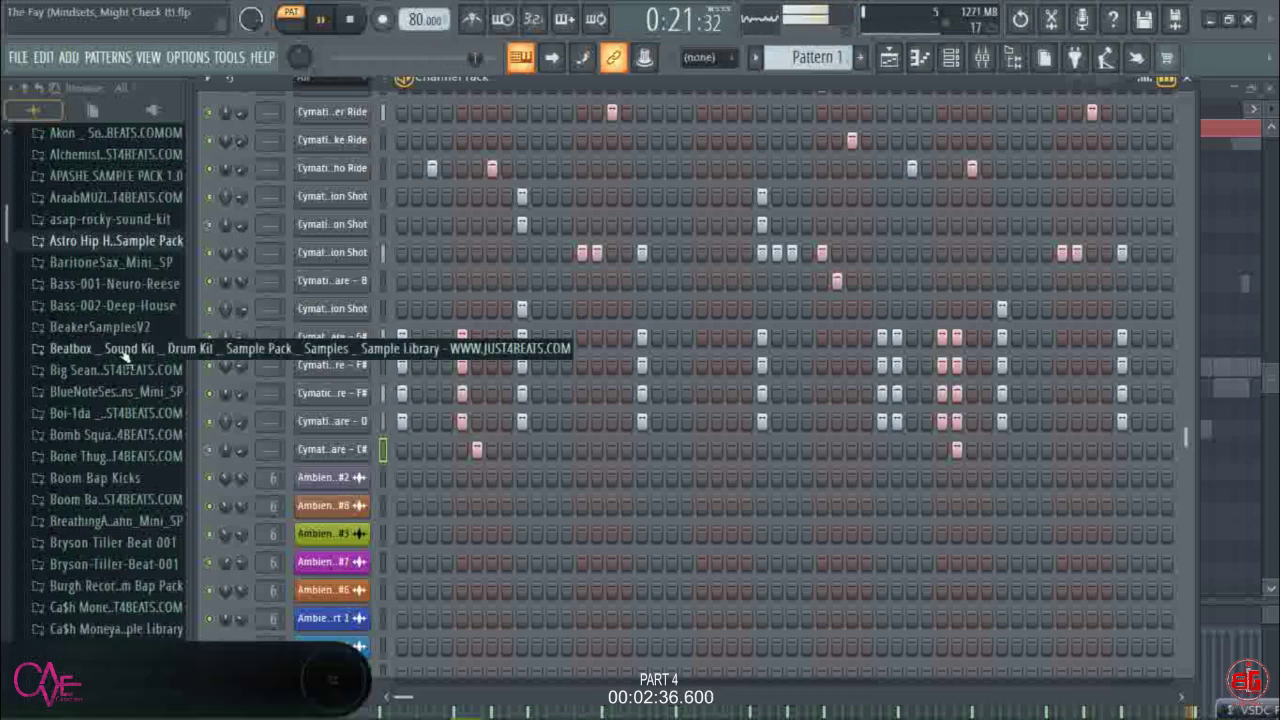
- Open the brass & hits folder of the Asap Rocky Sound Kit and audition samples sound (7), sound (8) and sound (9)
left_click(94, 219)
left_click(98, 244)
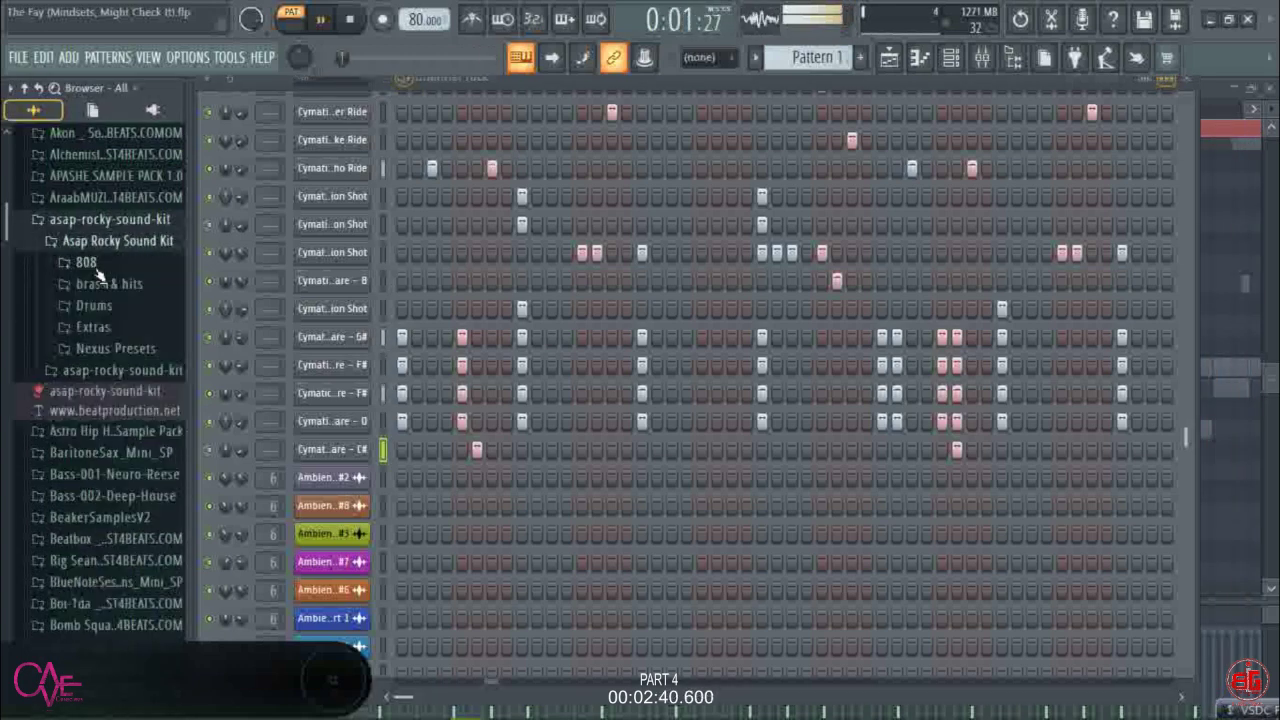
left_click(98, 285)
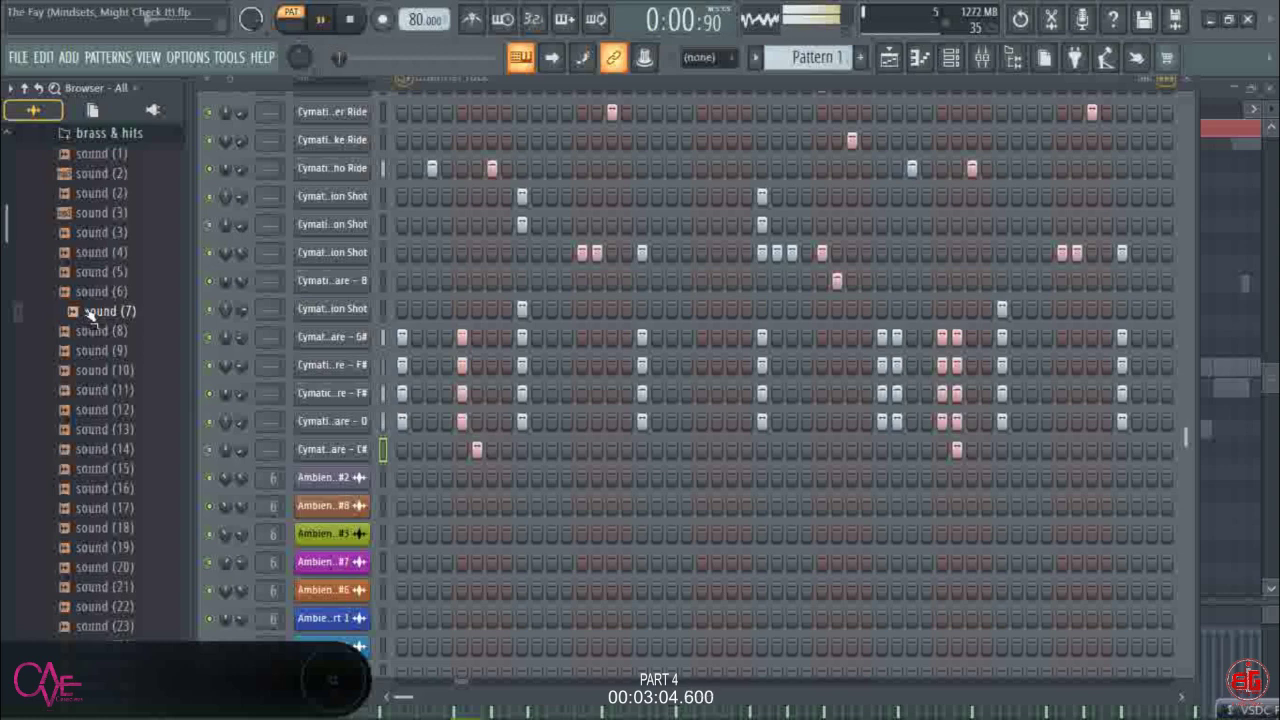
left_click(86, 332)
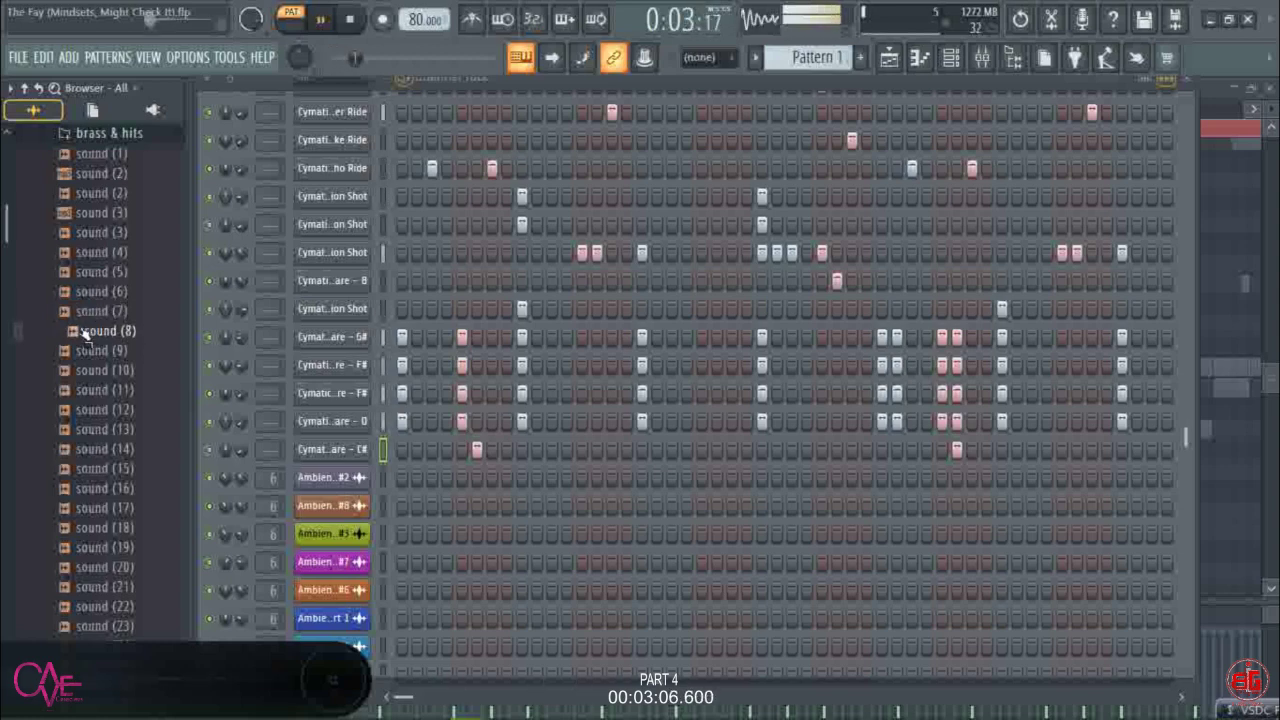
left_click(82, 352)
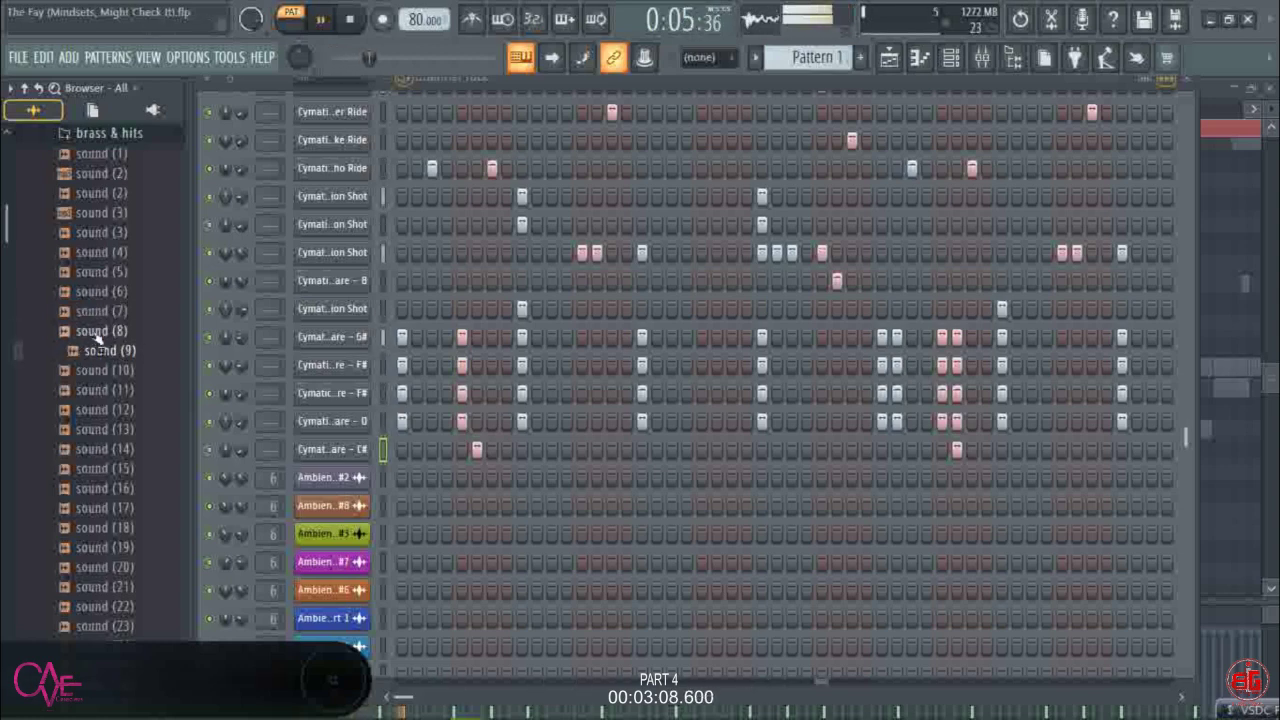
left_click(97, 339)
left_click(100, 314)
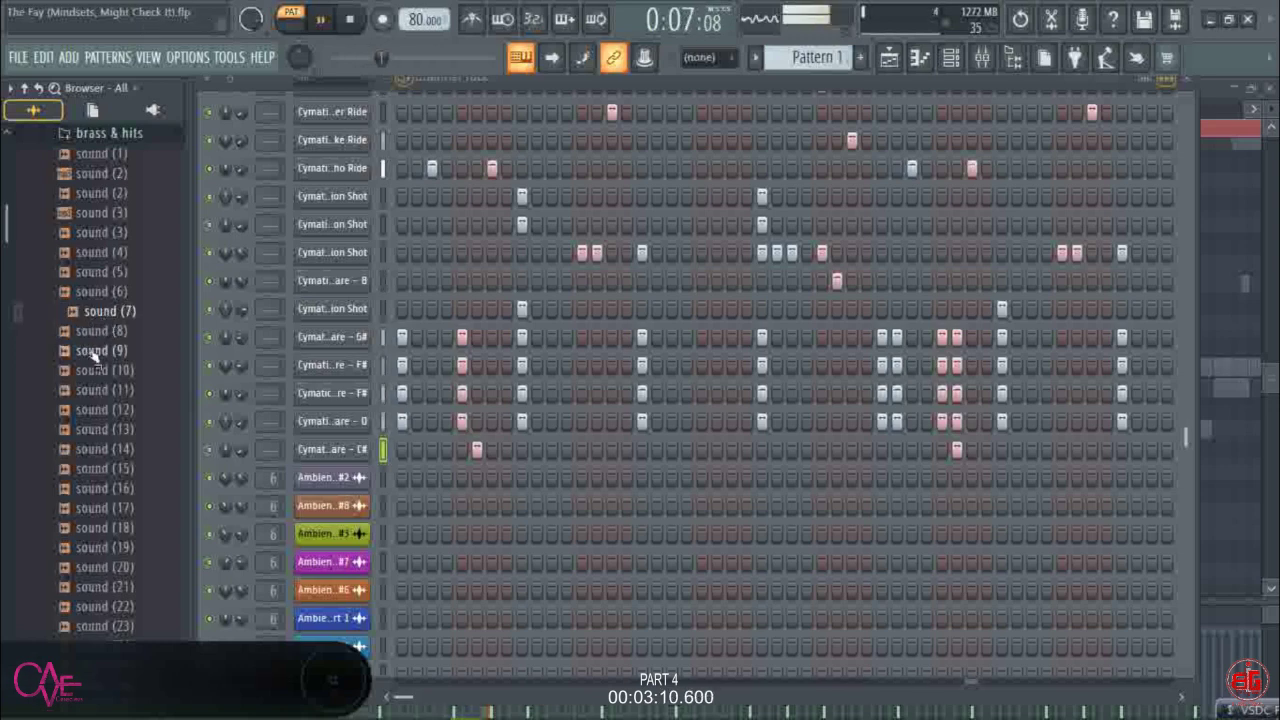
- Load the sound (7) sample into a clone of the C# snare channel, save the project and restart playback
key("ctrl+s")
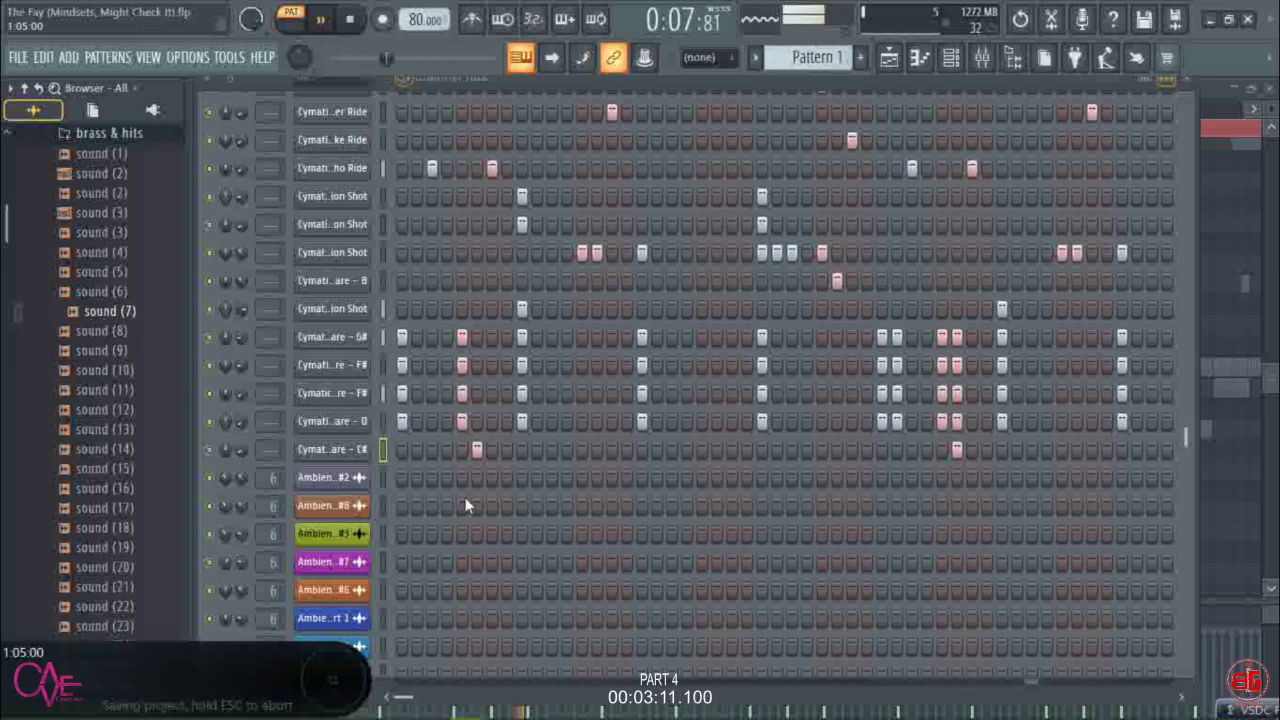
right_click(358, 455)
left_click(457, 634)
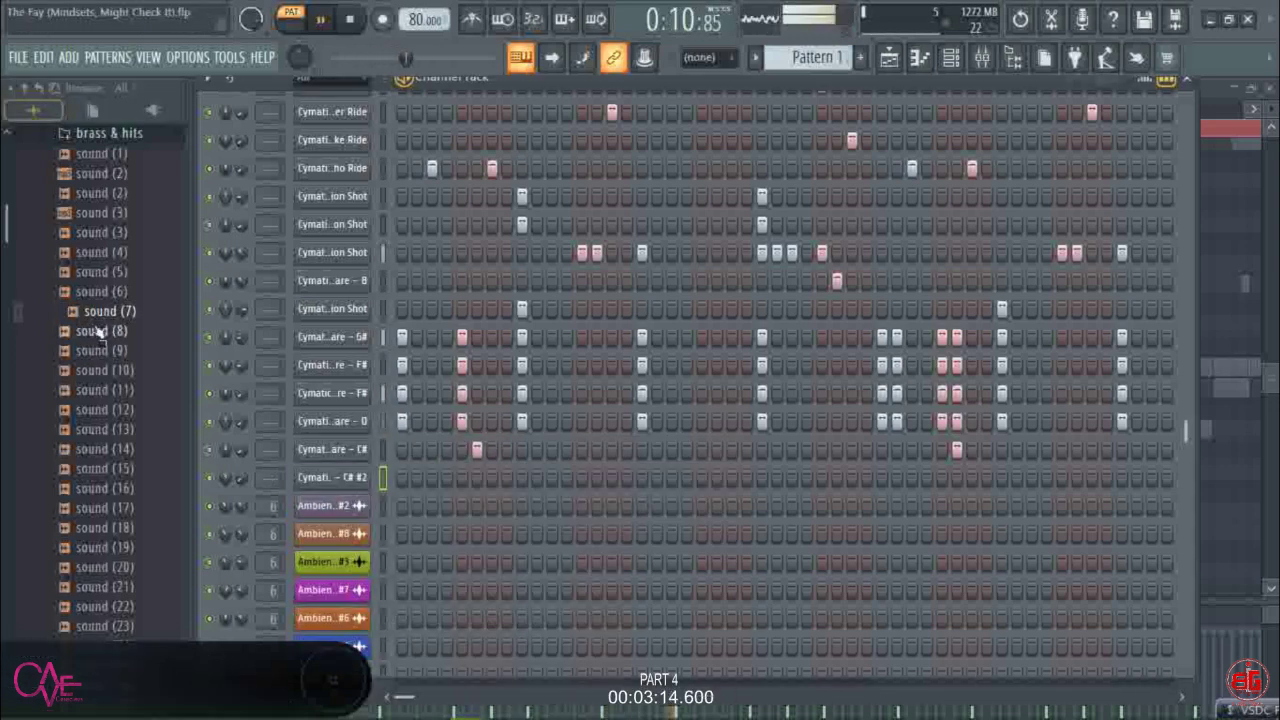
left_click_drag(98, 318, 356, 484)
key("space")
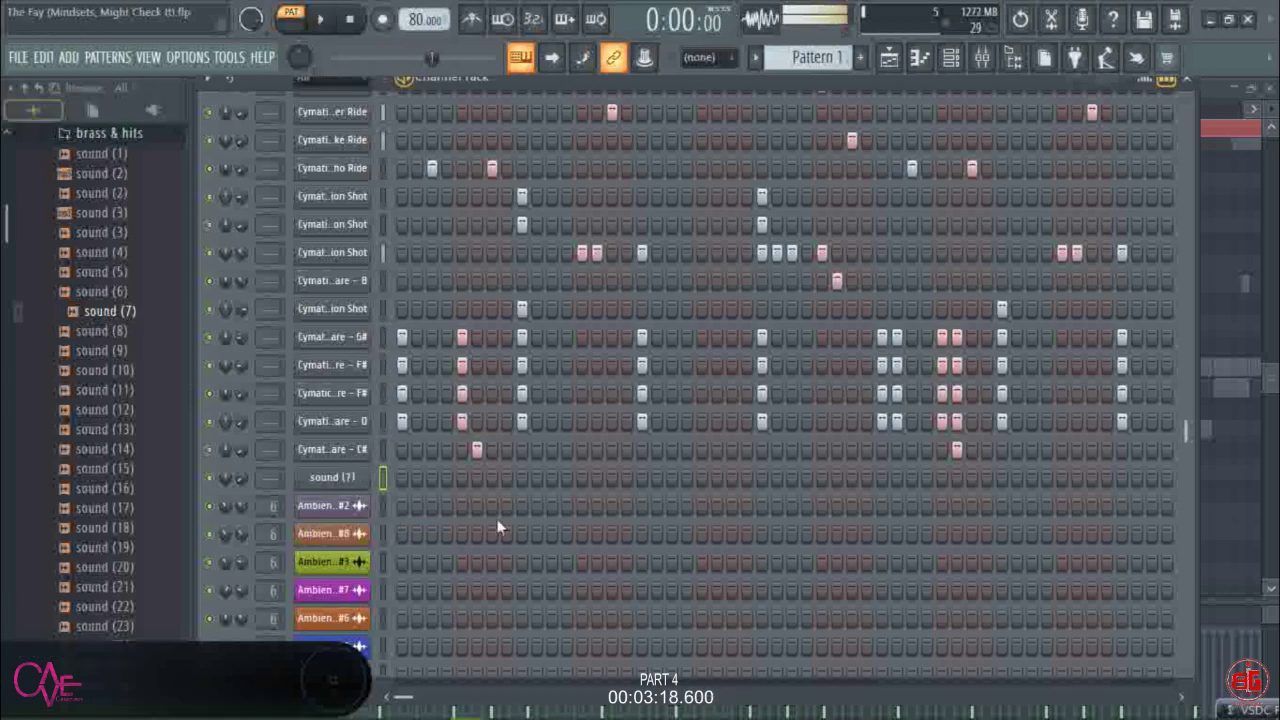
key("ctrl+s")
key("space")
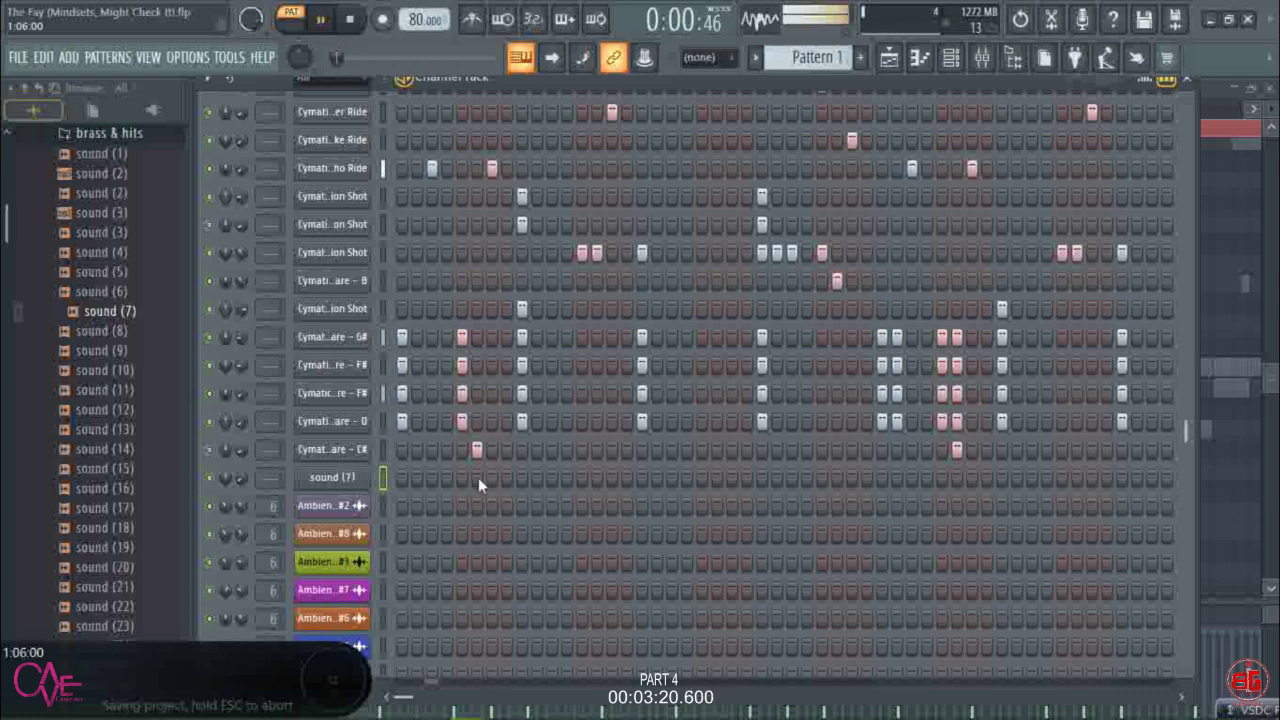
- Copy the C# snare channel's step pattern and paste it onto the sound (7) channel
left_click(477, 478)
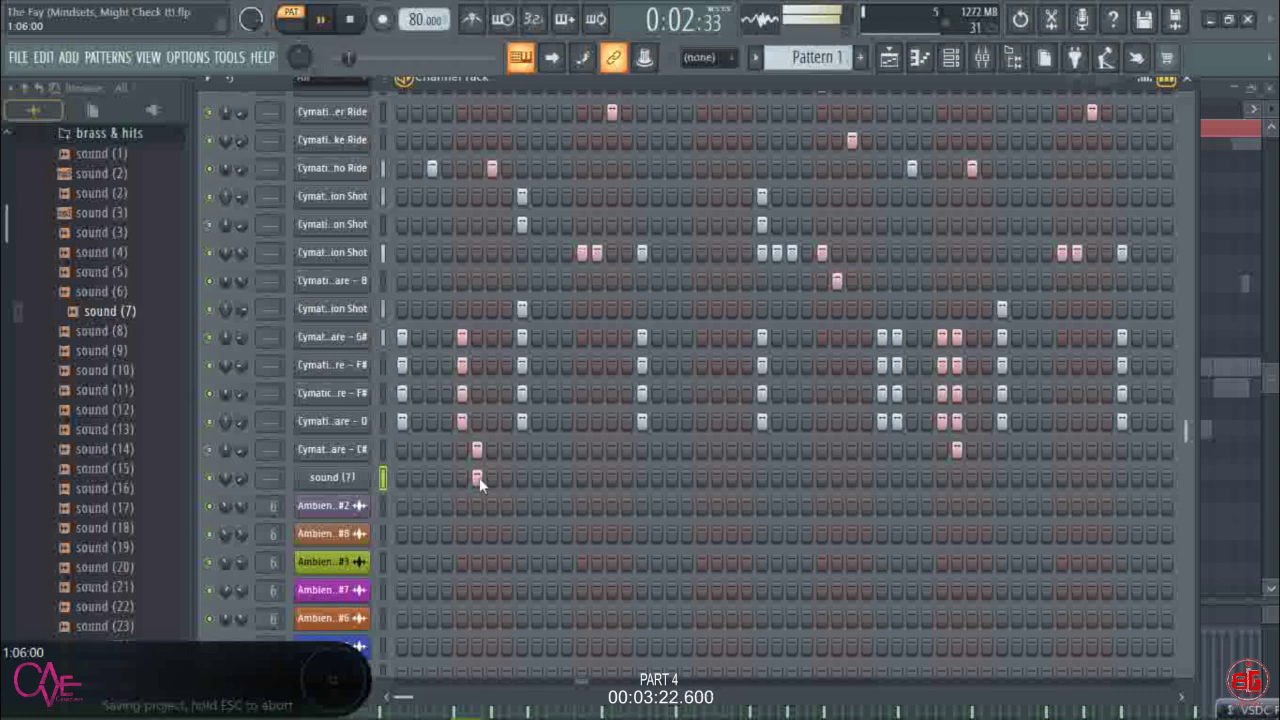
right_click(370, 443)
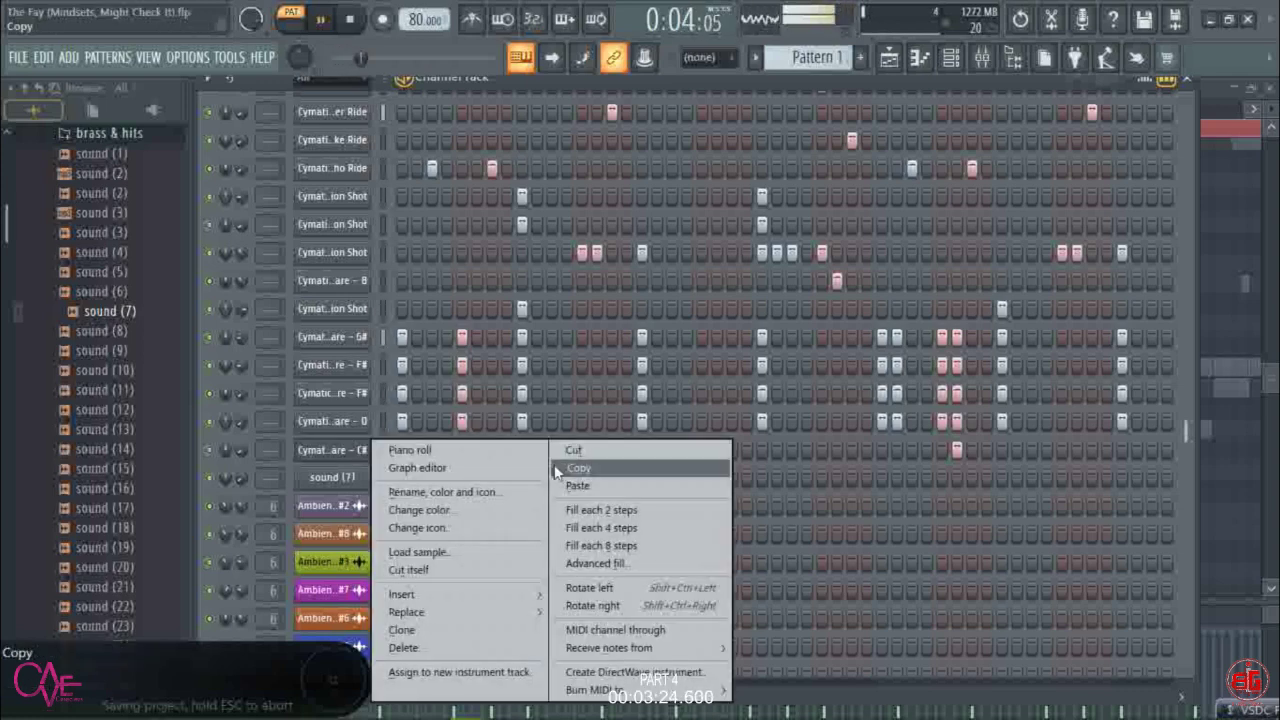
left_click(578, 468)
right_click(359, 479)
left_click(578, 412)
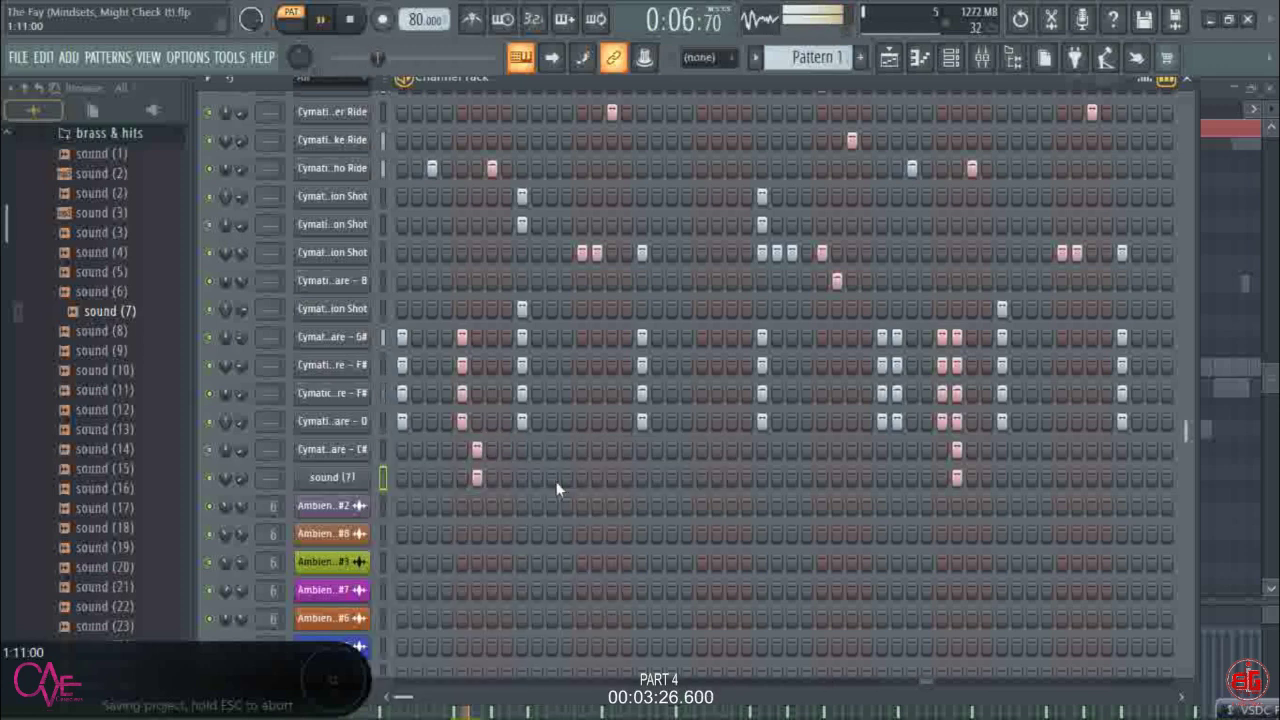
- Clone the sound (7) channel, audition sound (8) and sound (9), and load sound (9) into the clone
right_click(348, 480)
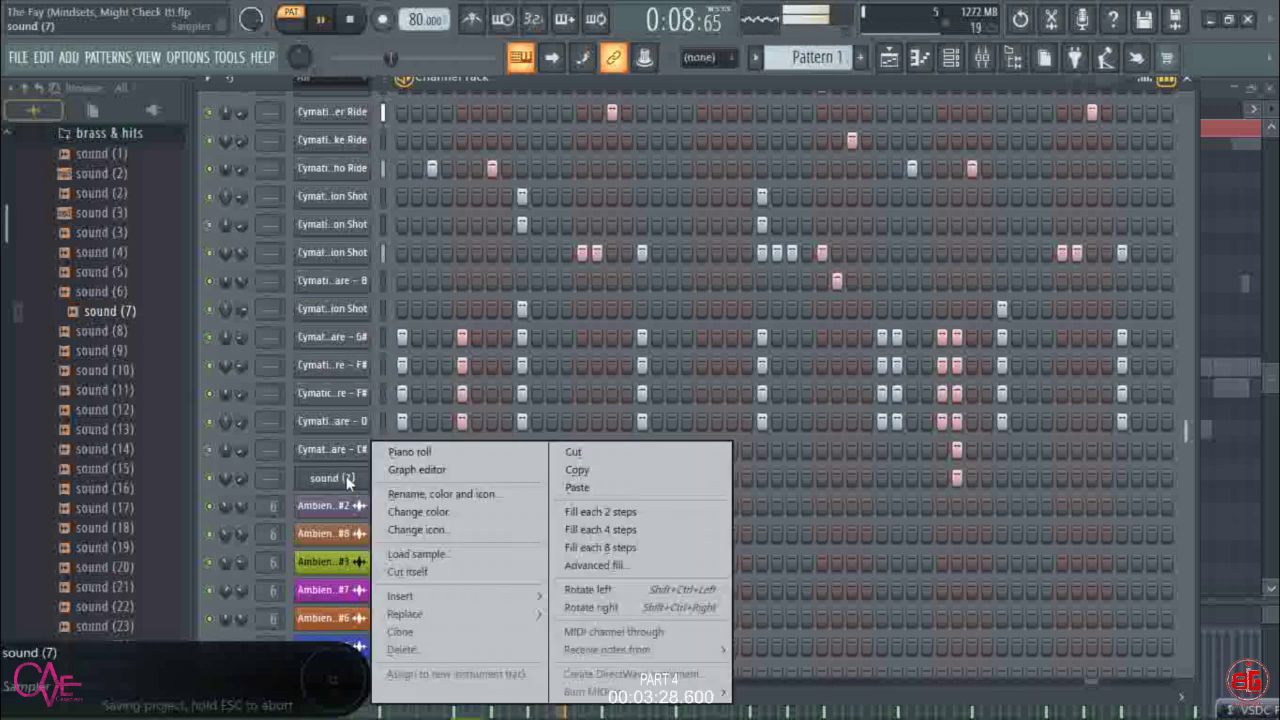
left_click(420, 632)
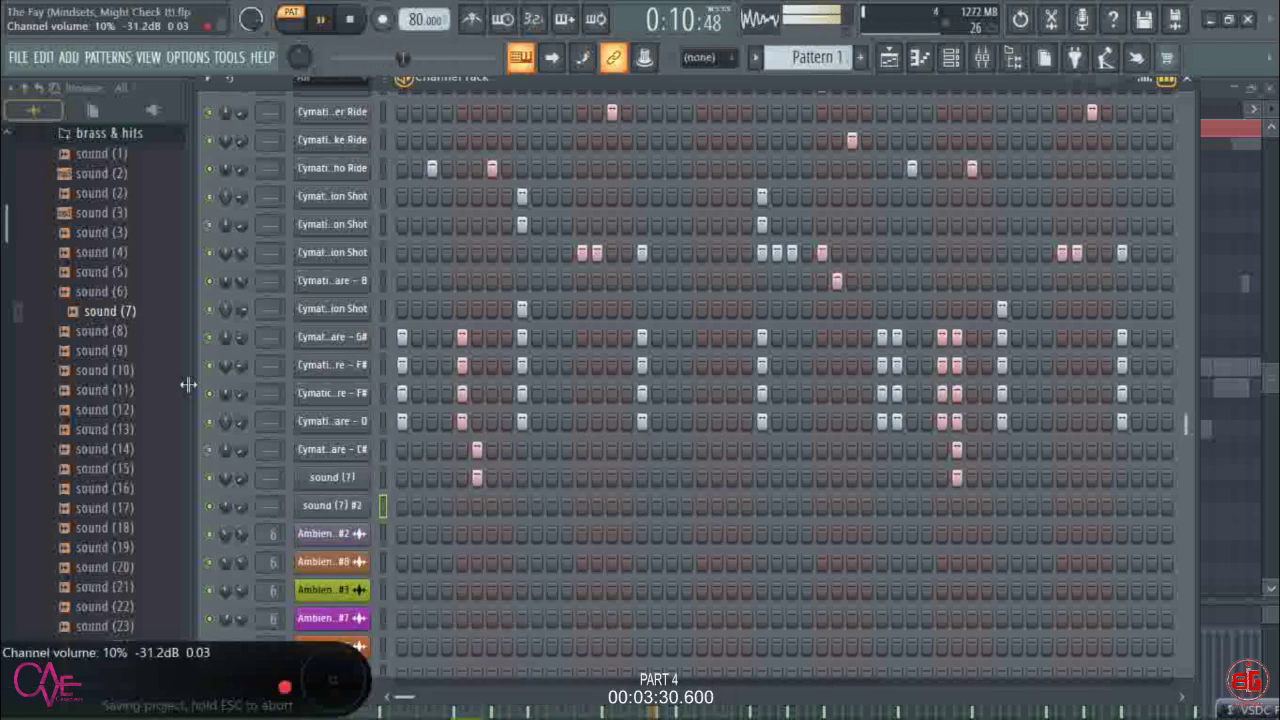
left_click(106, 332)
left_click(105, 352)
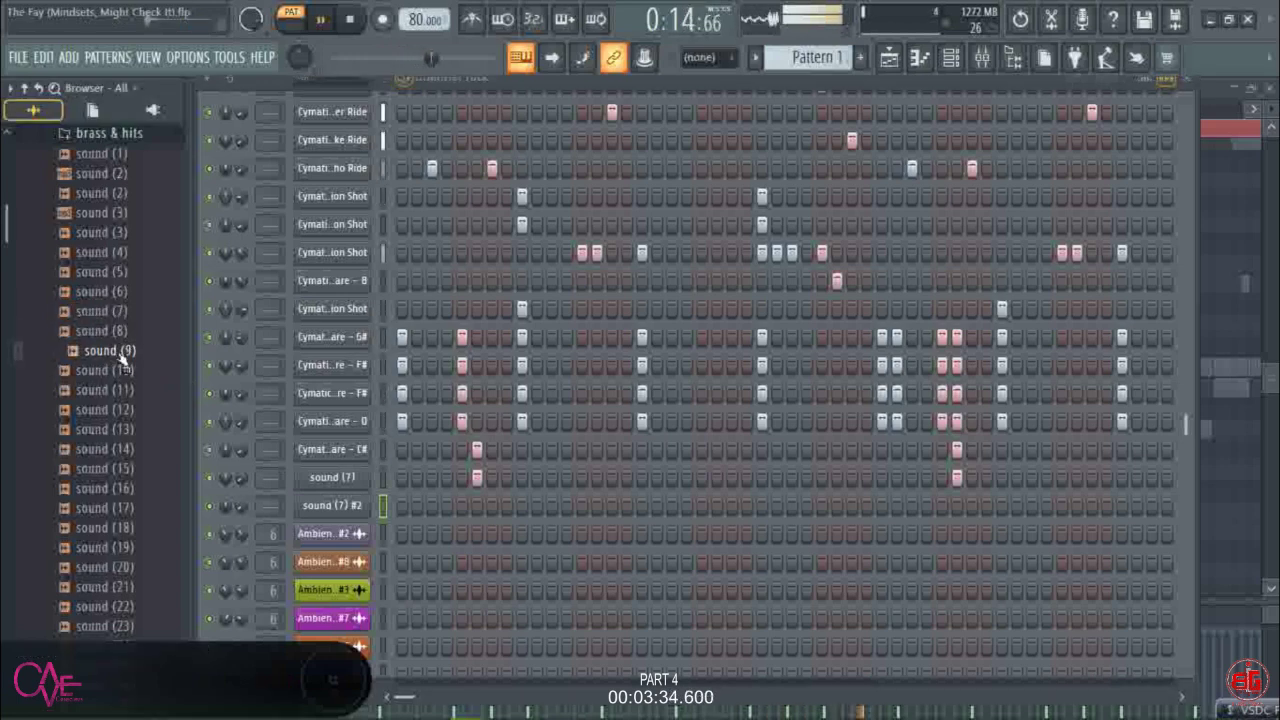
left_click_drag(122, 360, 358, 520)
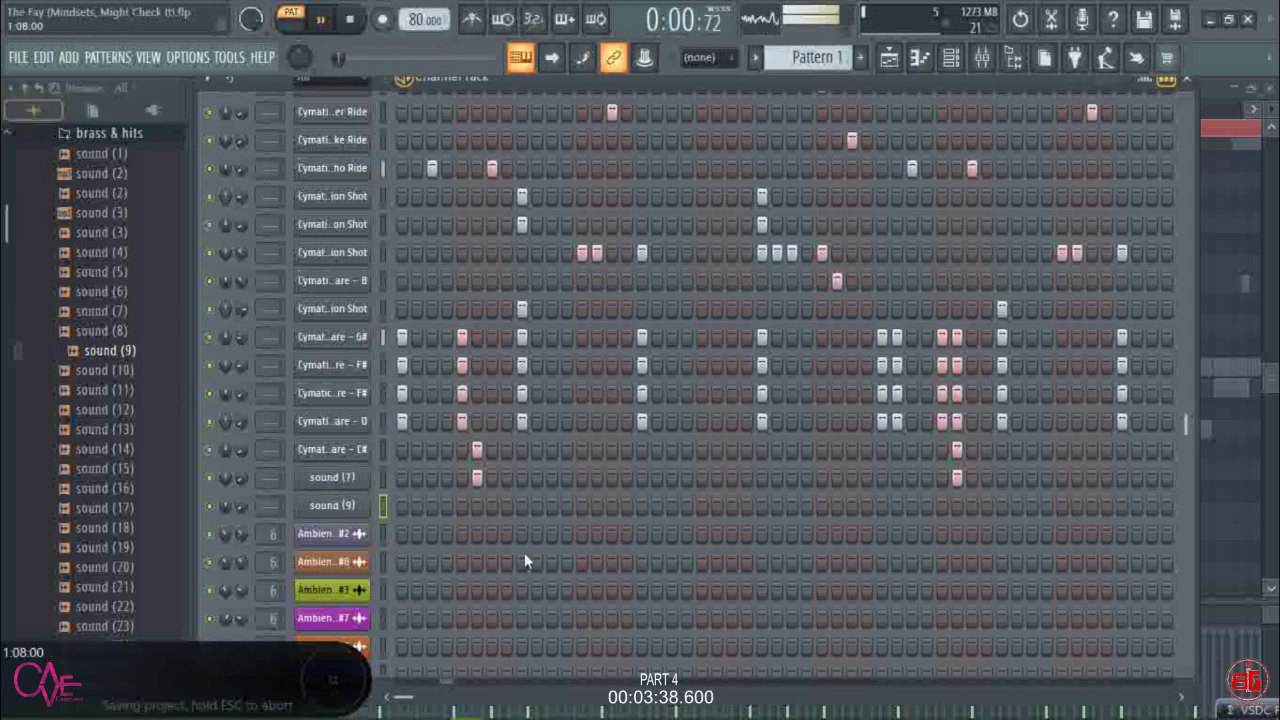
- Restart playback, adjust the sound (9) channel's volume and place its first hit at step 15
key("space")
key("space")
left_click(598, 504)
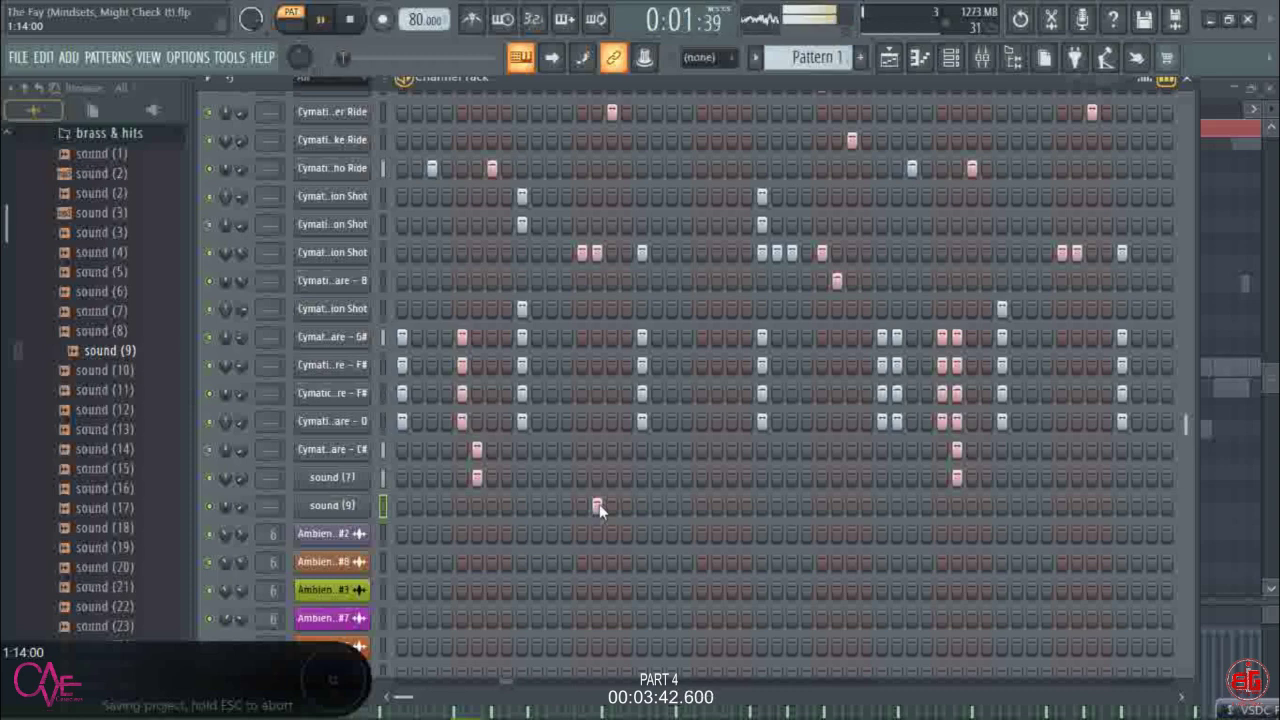
key("space")
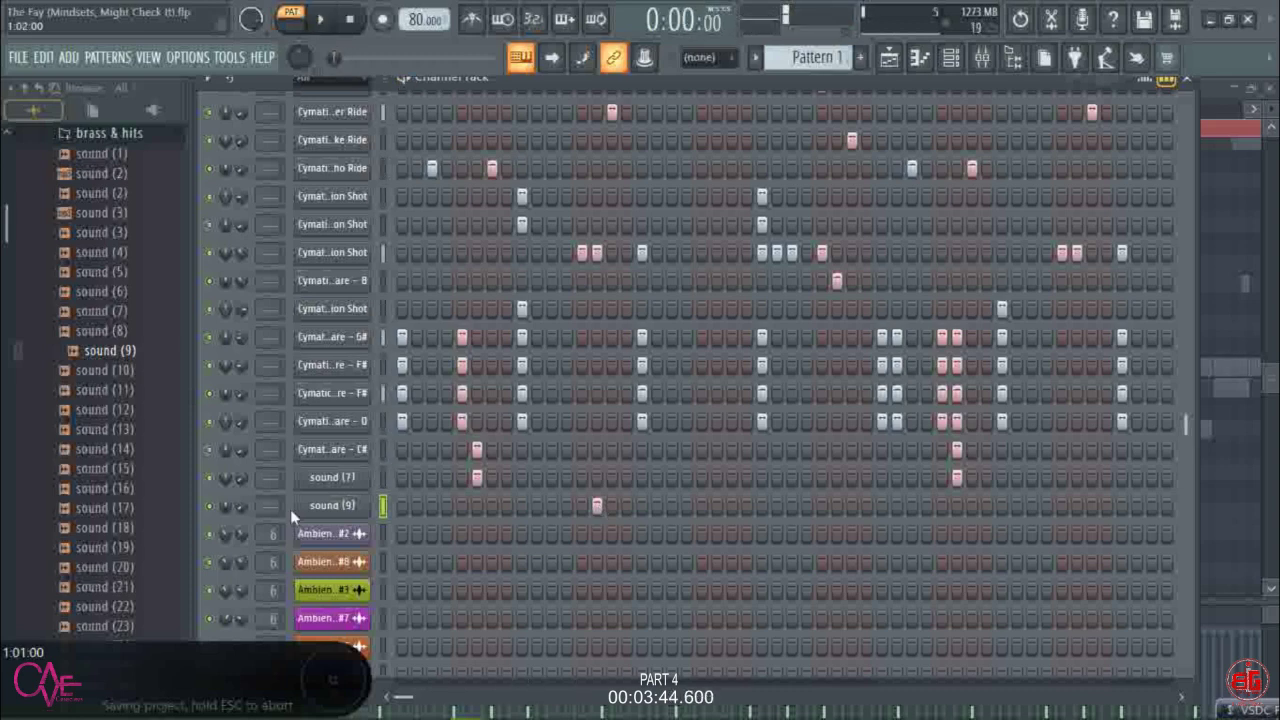
key("space")
mouse_move(245, 500)
left_mouse_down()
mouse_move(245, 480)
mouse_move(242, 499)
left_mouse_up()
right_click(599, 506)
left_click(608, 505)
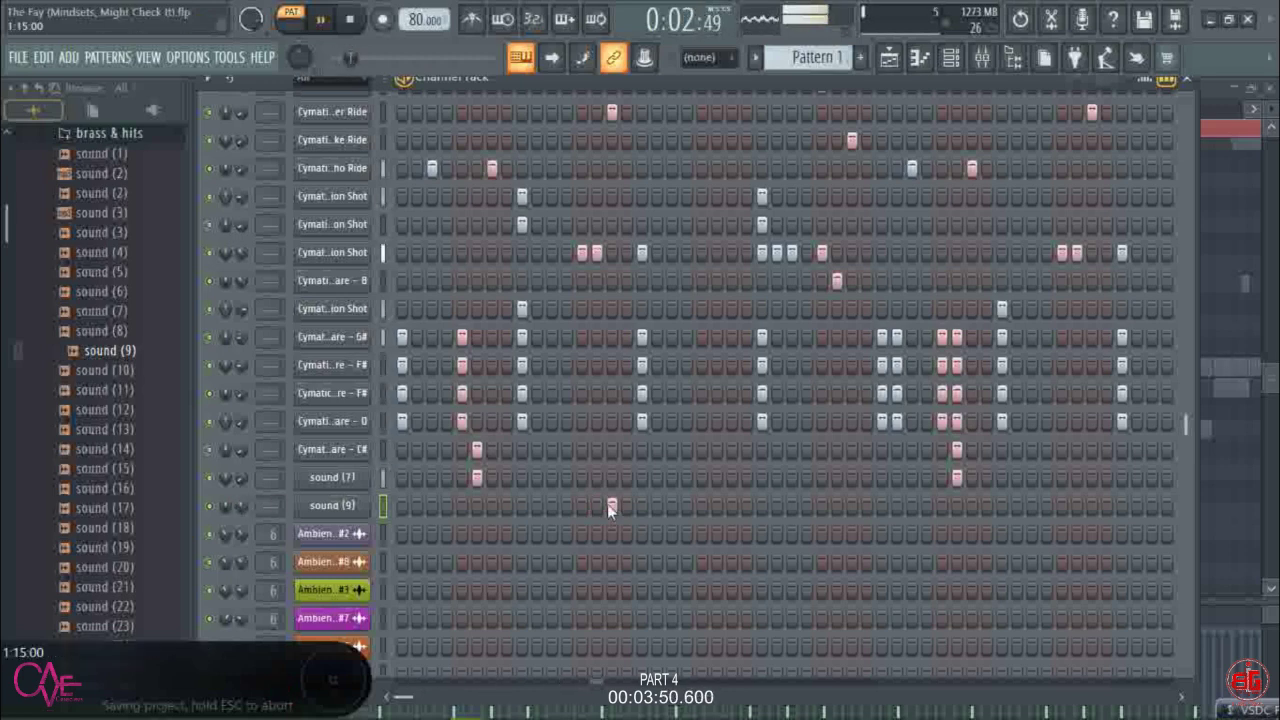
- Add hits on the sound (9) channel at steps 31, 47 and 63
left_click(850, 505)
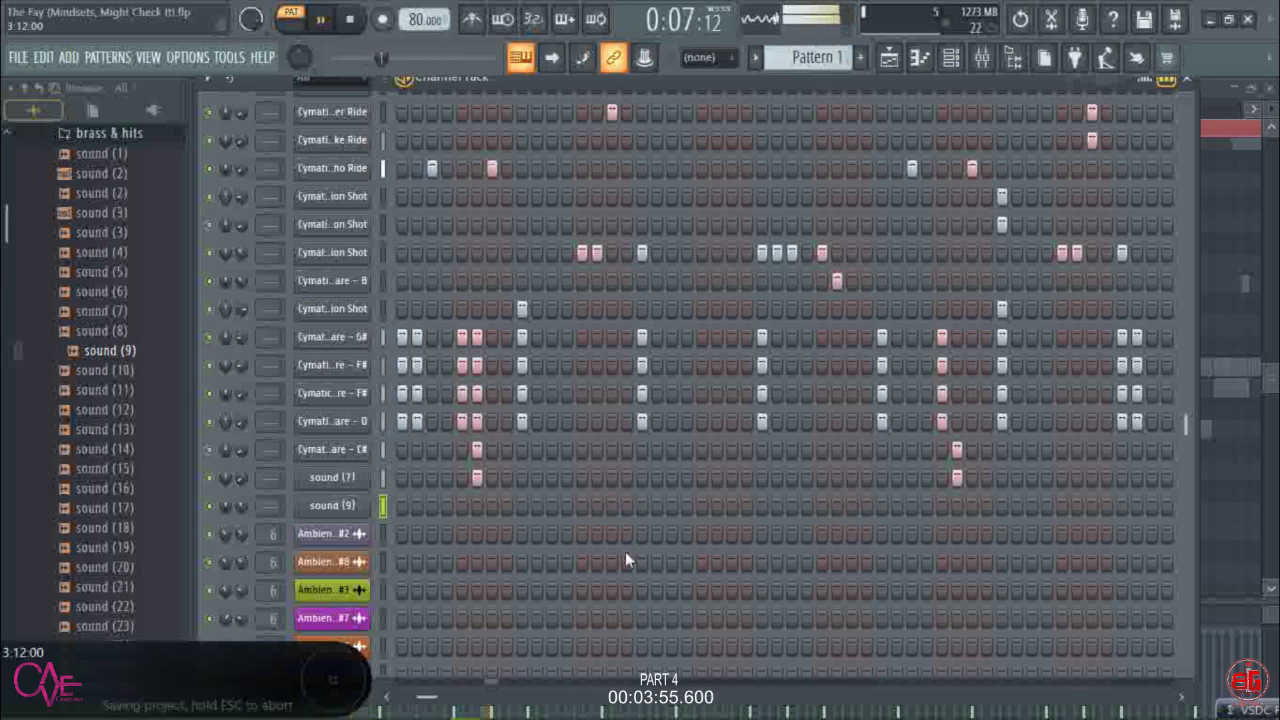
left_click(610, 505)
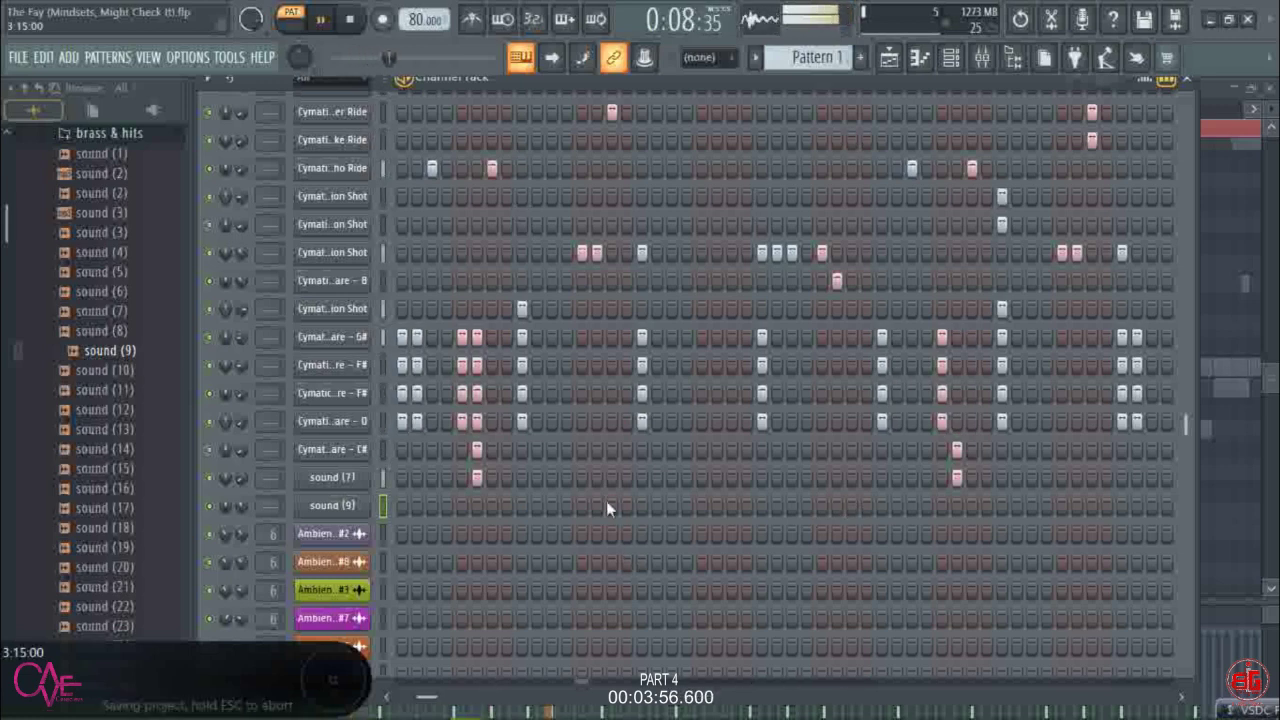
left_click(850, 504)
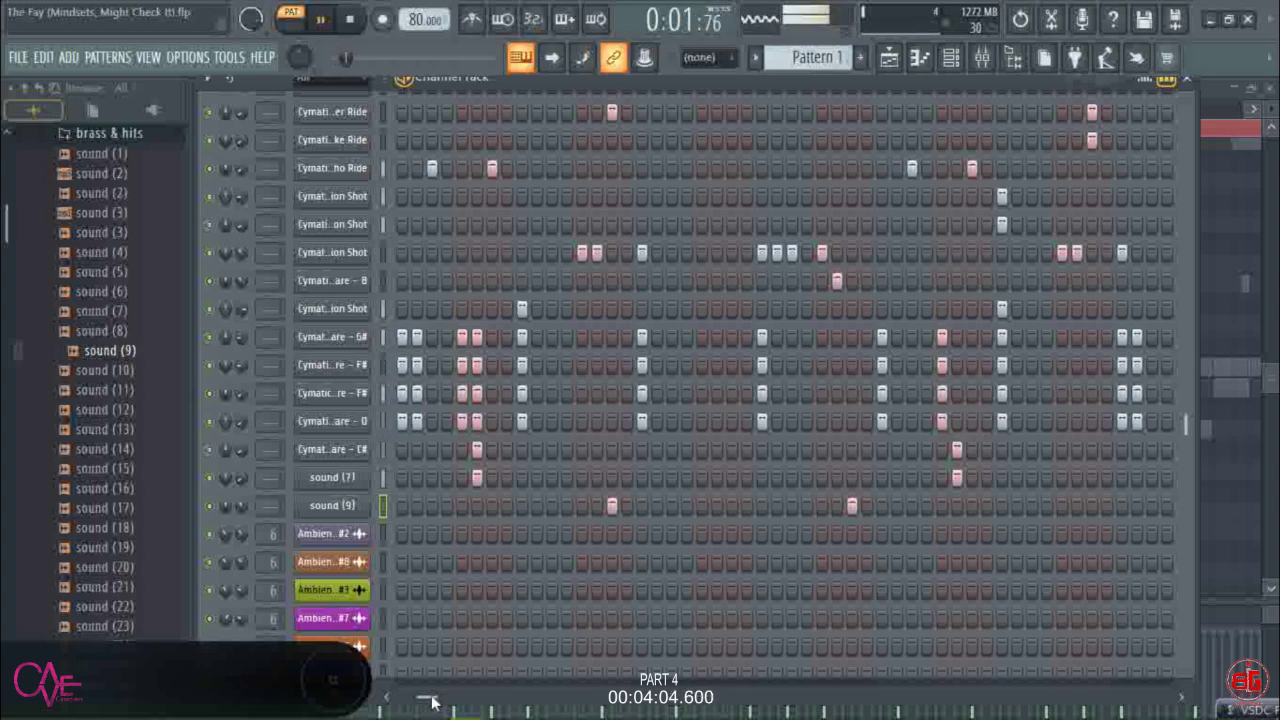
- Continue the sound (9) hits at steps 79, 95, 111 and 127, and return to the pattern's start
mouse_move(430, 700)
left_mouse_down()
mouse_move(452, 700)
mouse_move(426, 698)
left_mouse_up()
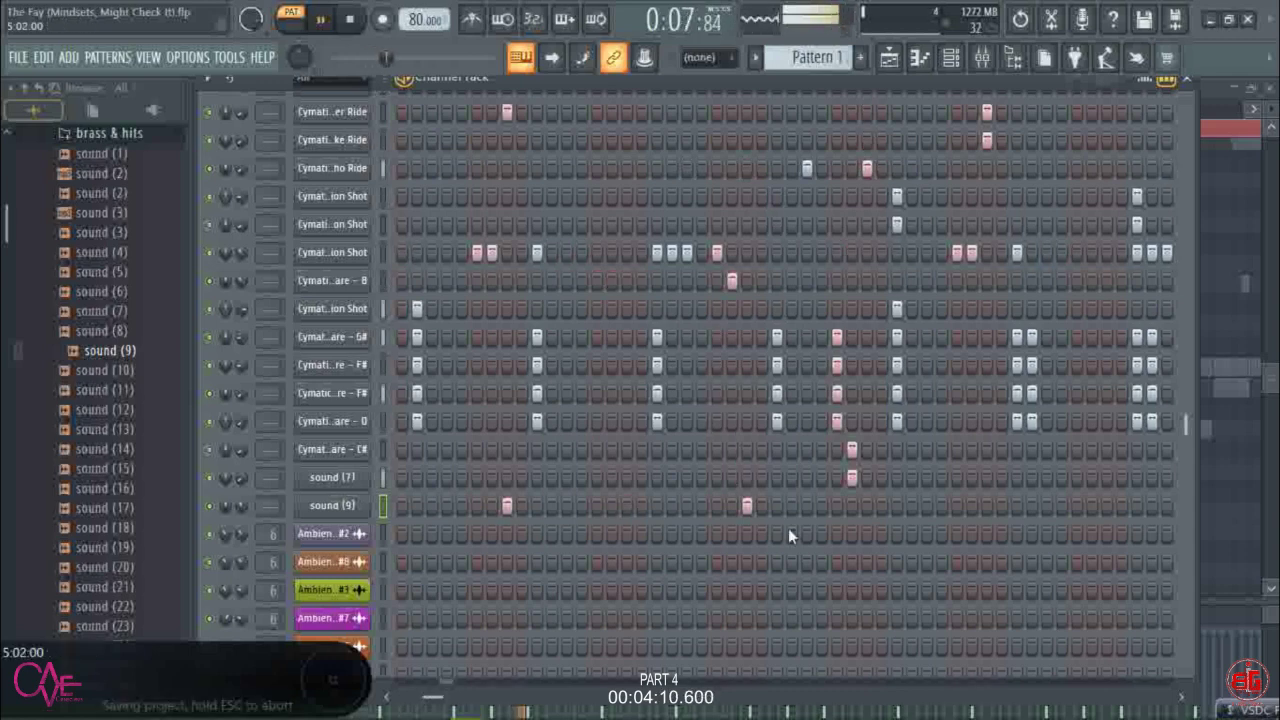
left_click(971, 506)
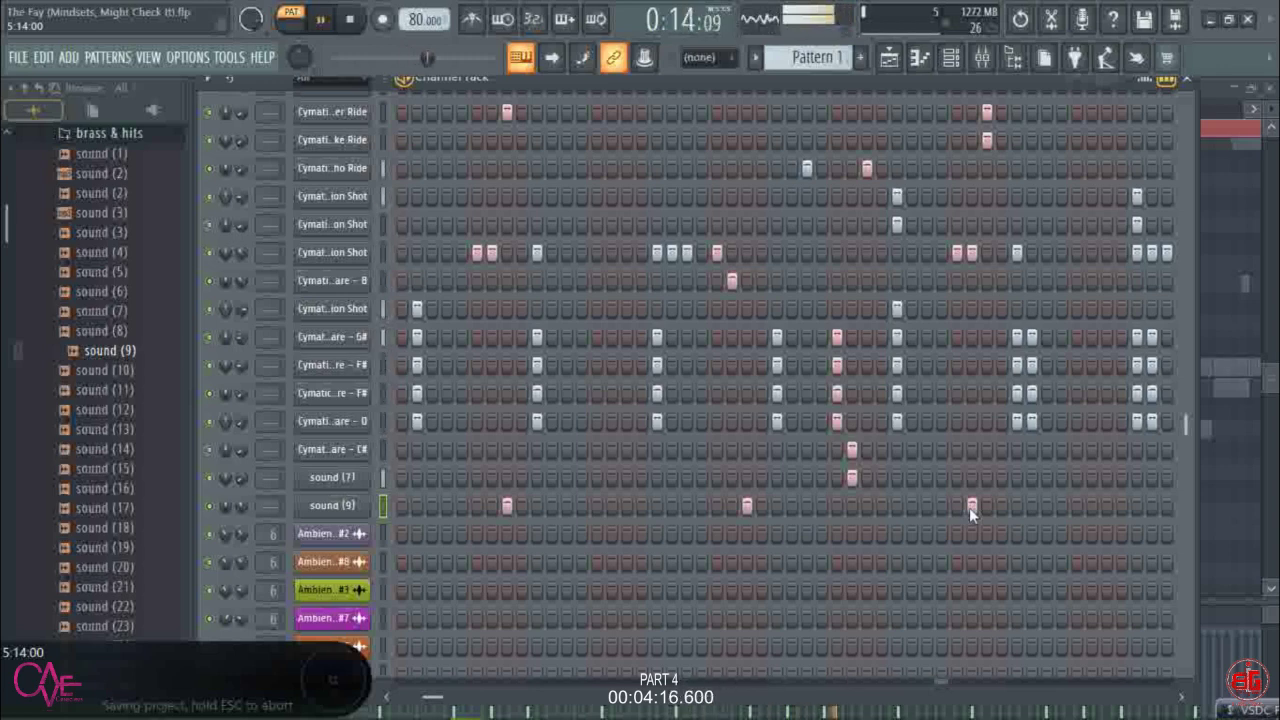
left_click(970, 506)
left_click(986, 506)
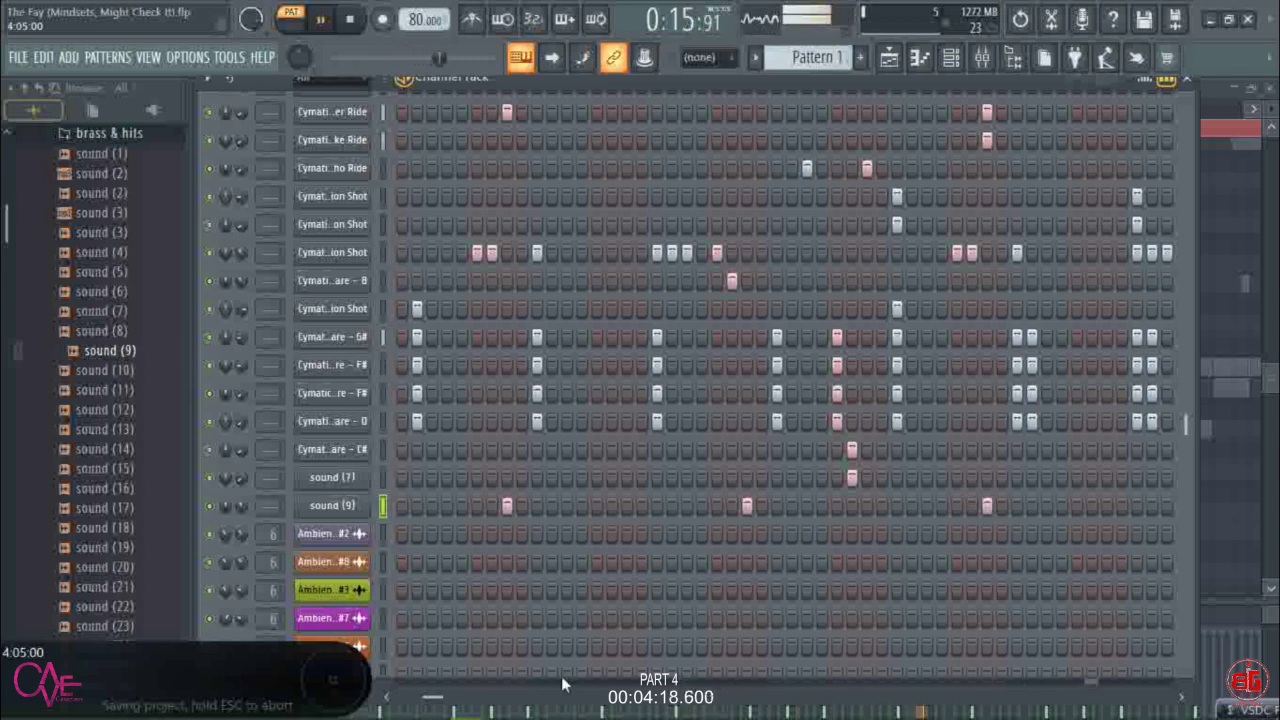
left_click_drag(426, 700, 440, 700)
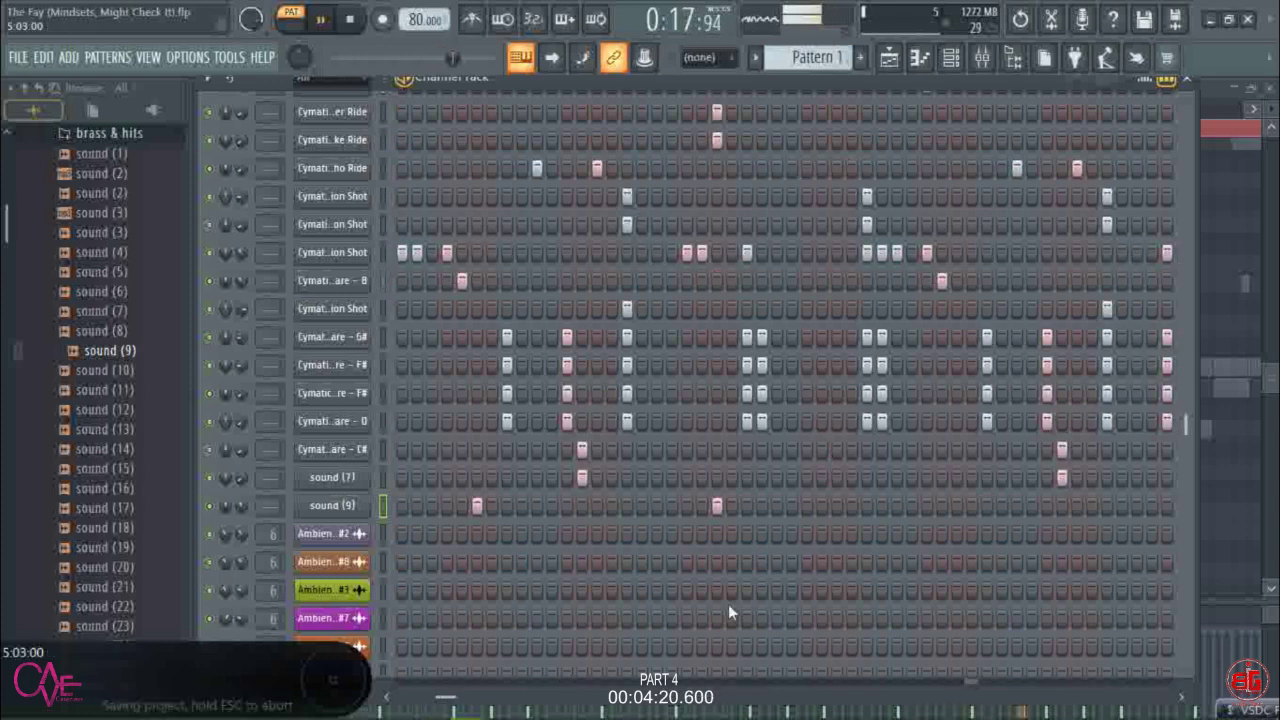
left_click(955, 508)
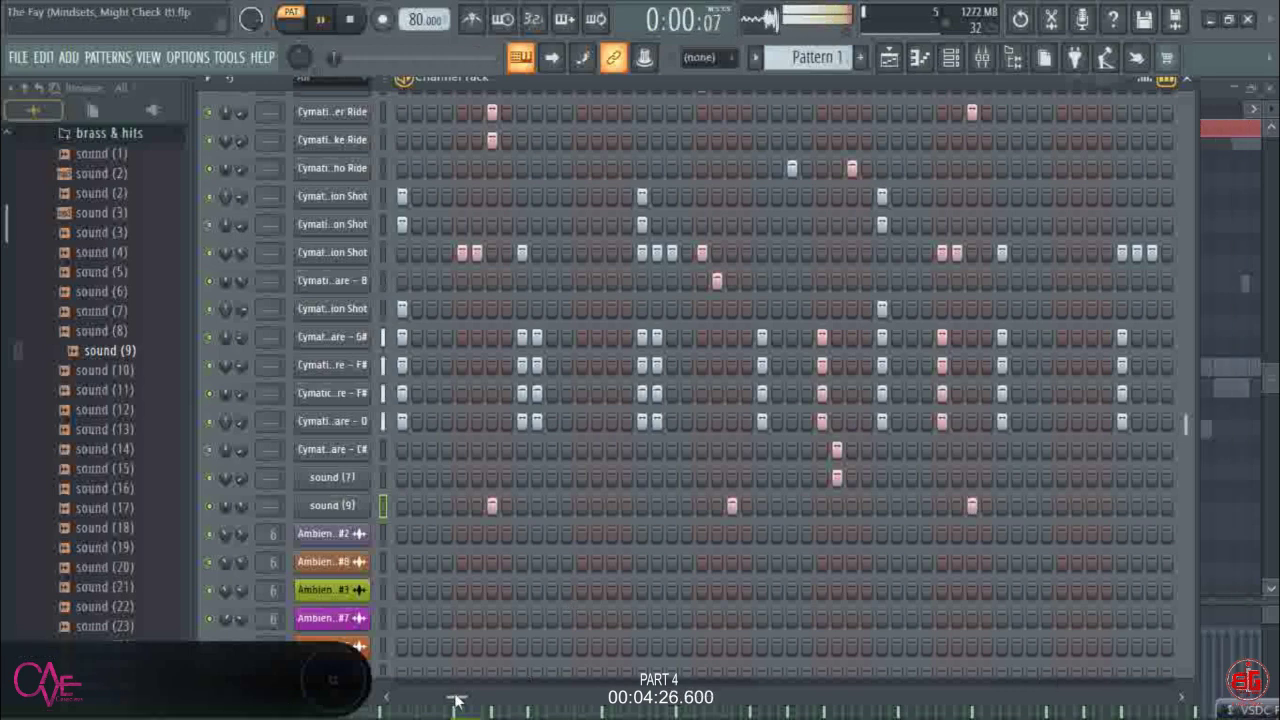
left_click_drag(457, 699, 474, 702)
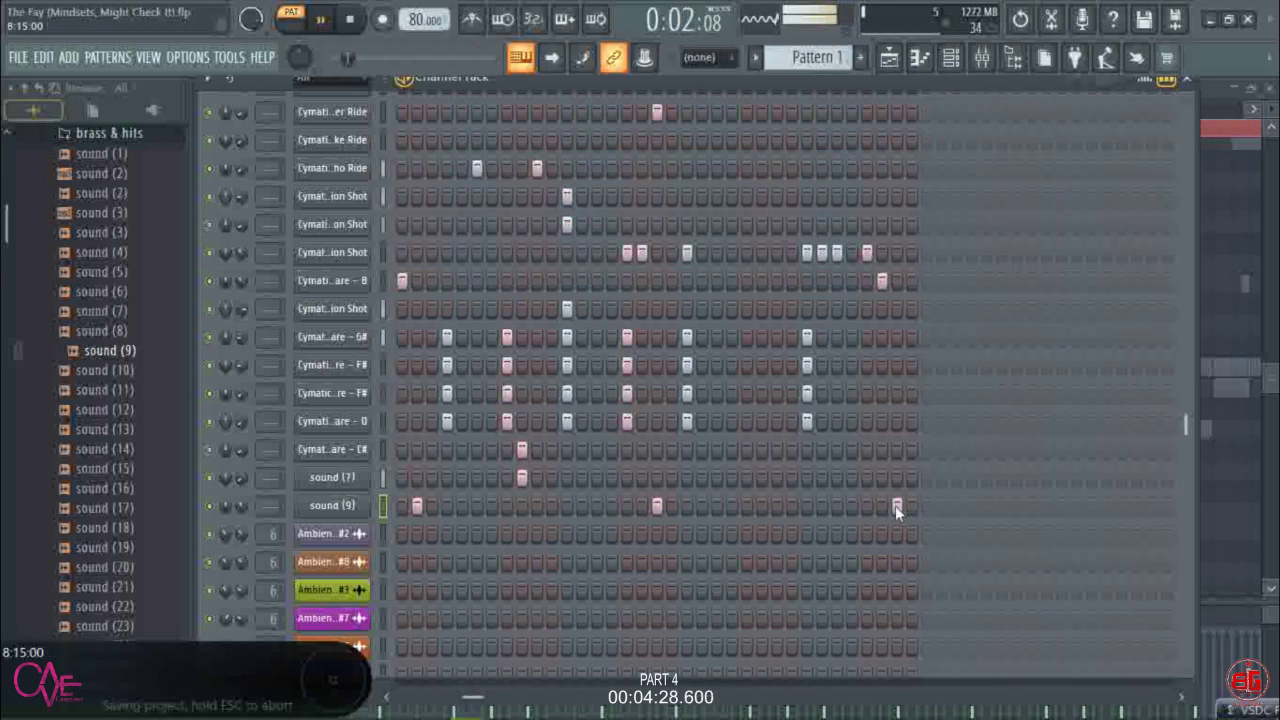
left_click_drag(472, 698, 357, 709)
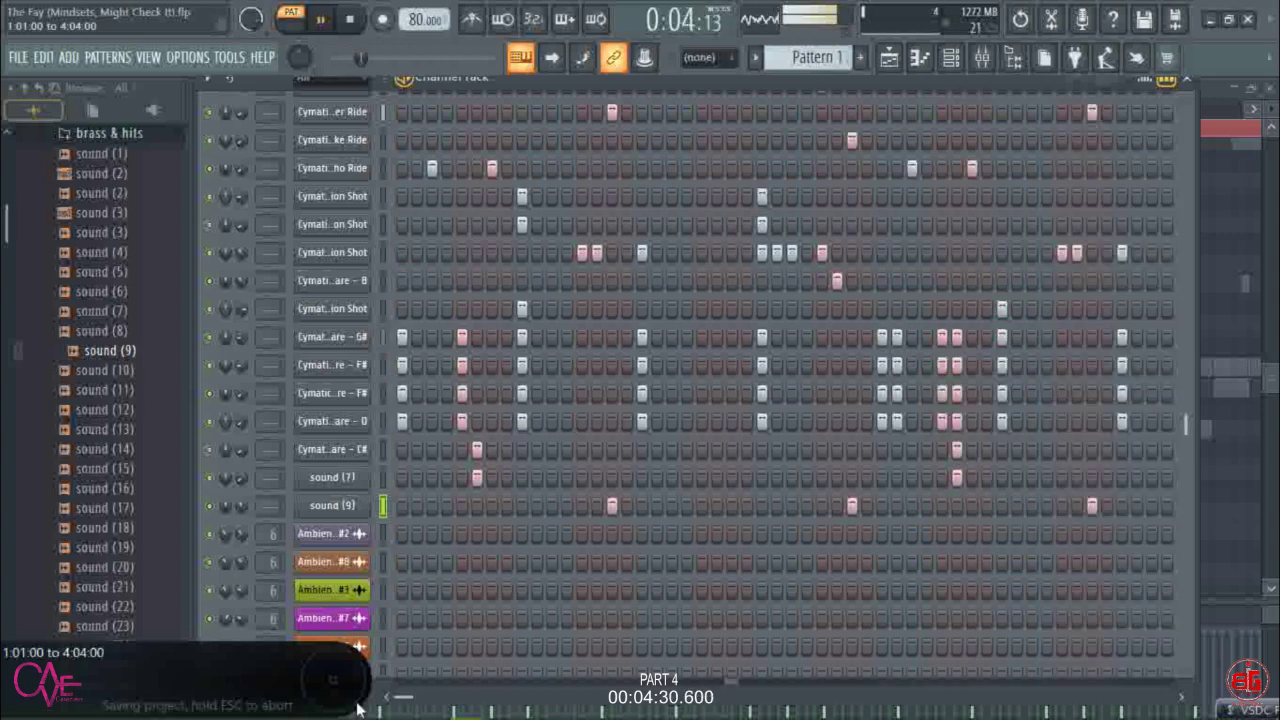
- Load the sound (11) sample into a clone of the sound (9) channel and place a hit at step 45
right_click(374, 537)
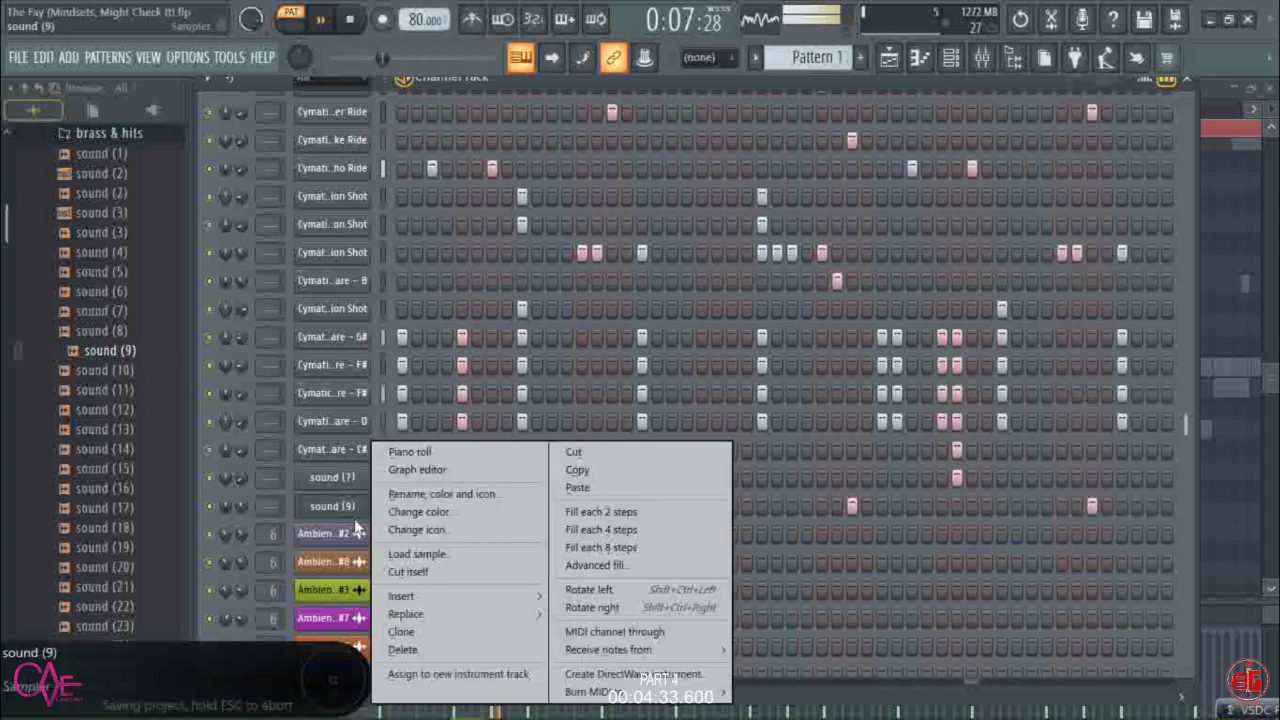
left_click(401, 631)
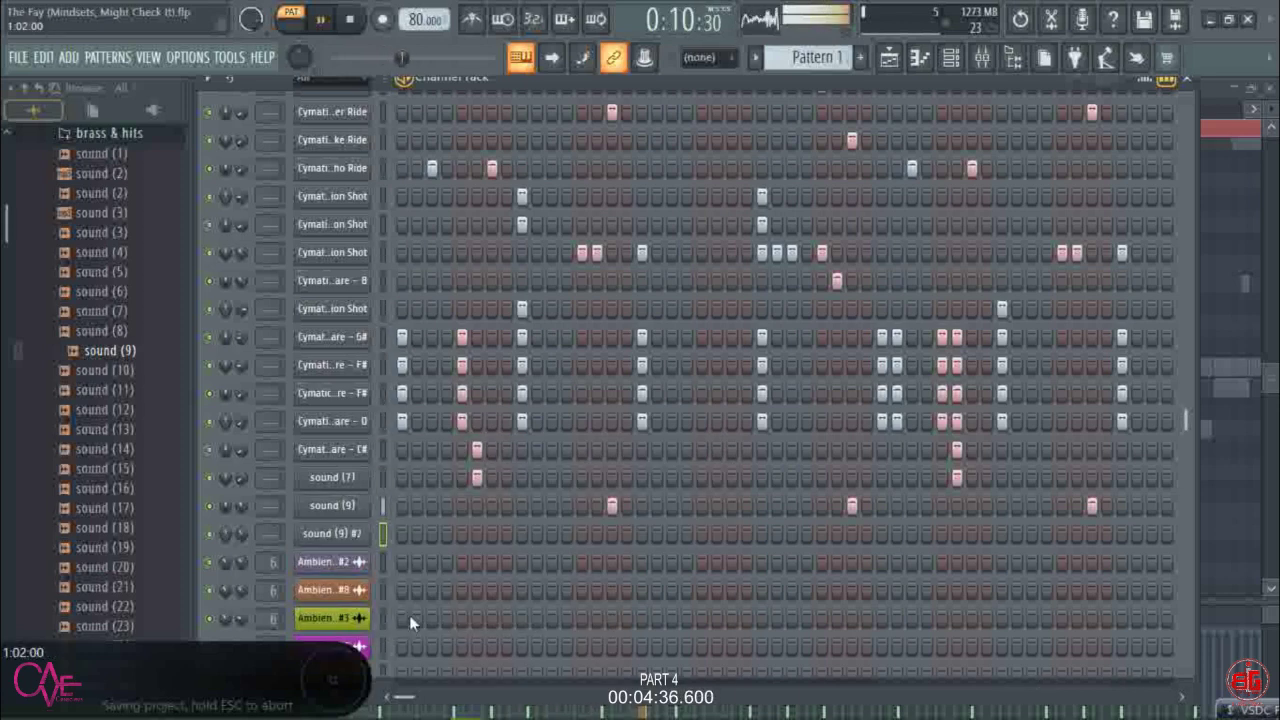
left_click(107, 370)
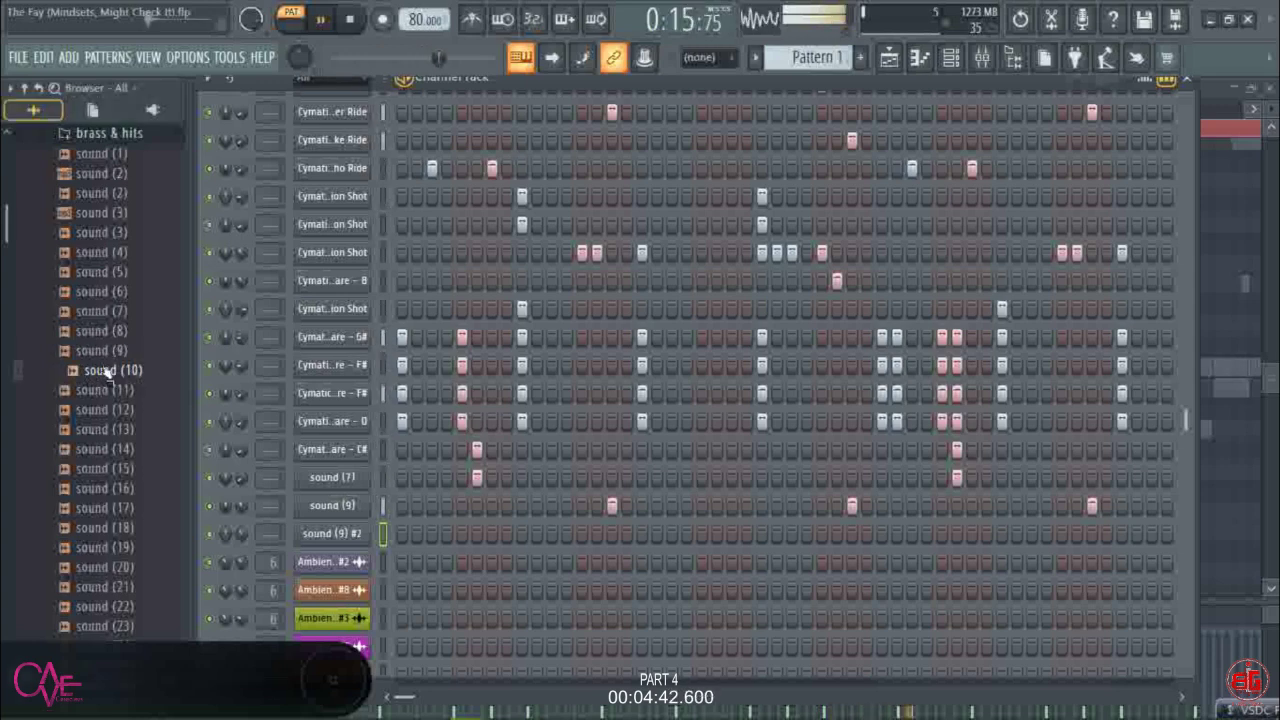
left_click(101, 390)
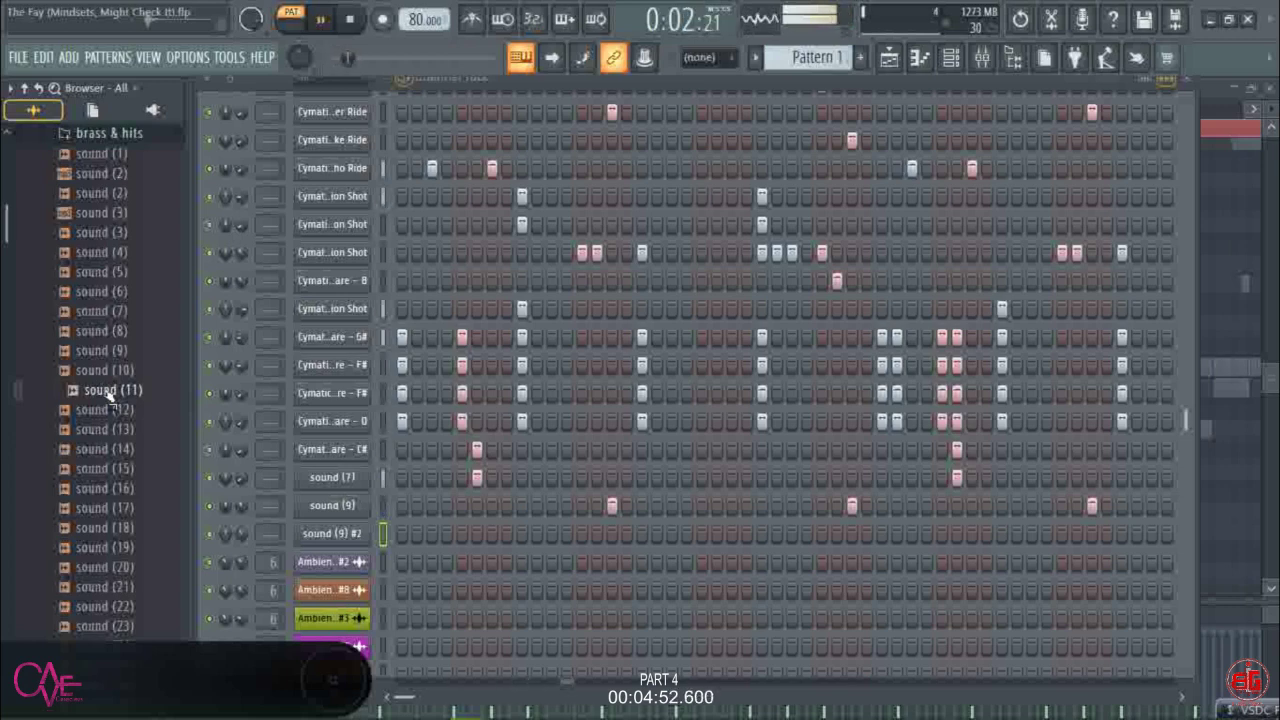
left_click_drag(110, 397, 328, 536)
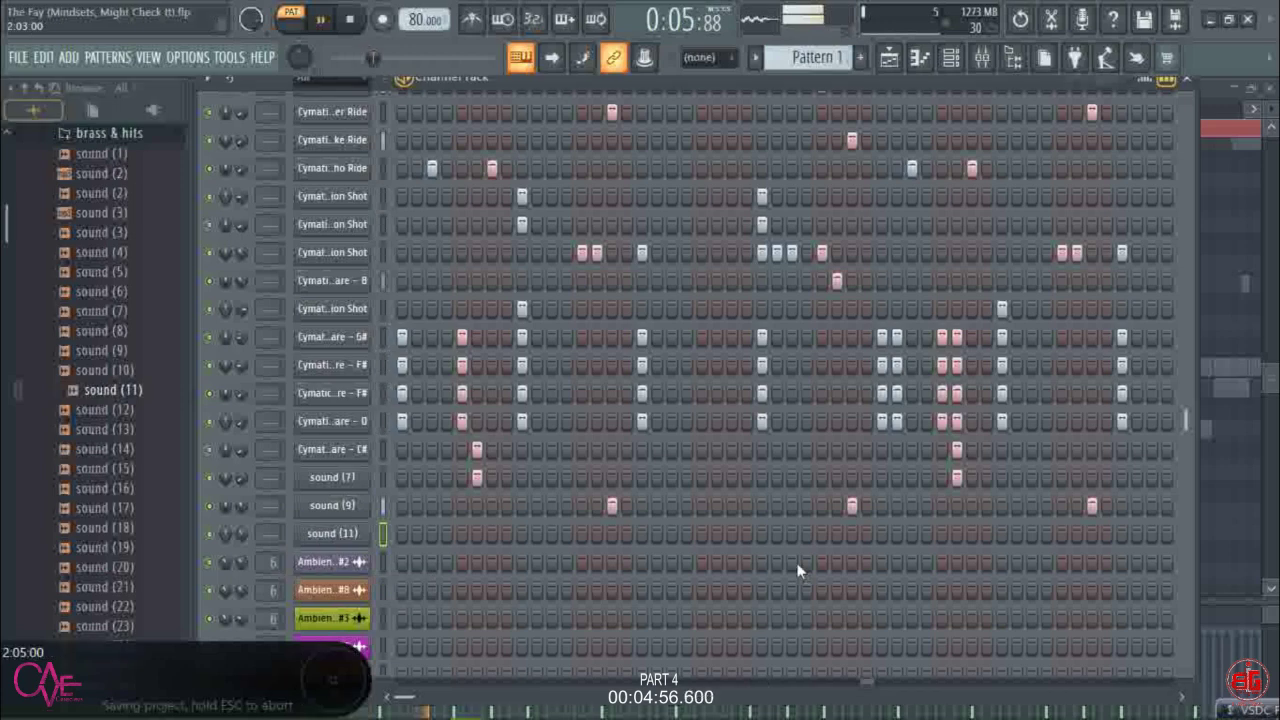
left_click(1059, 535)
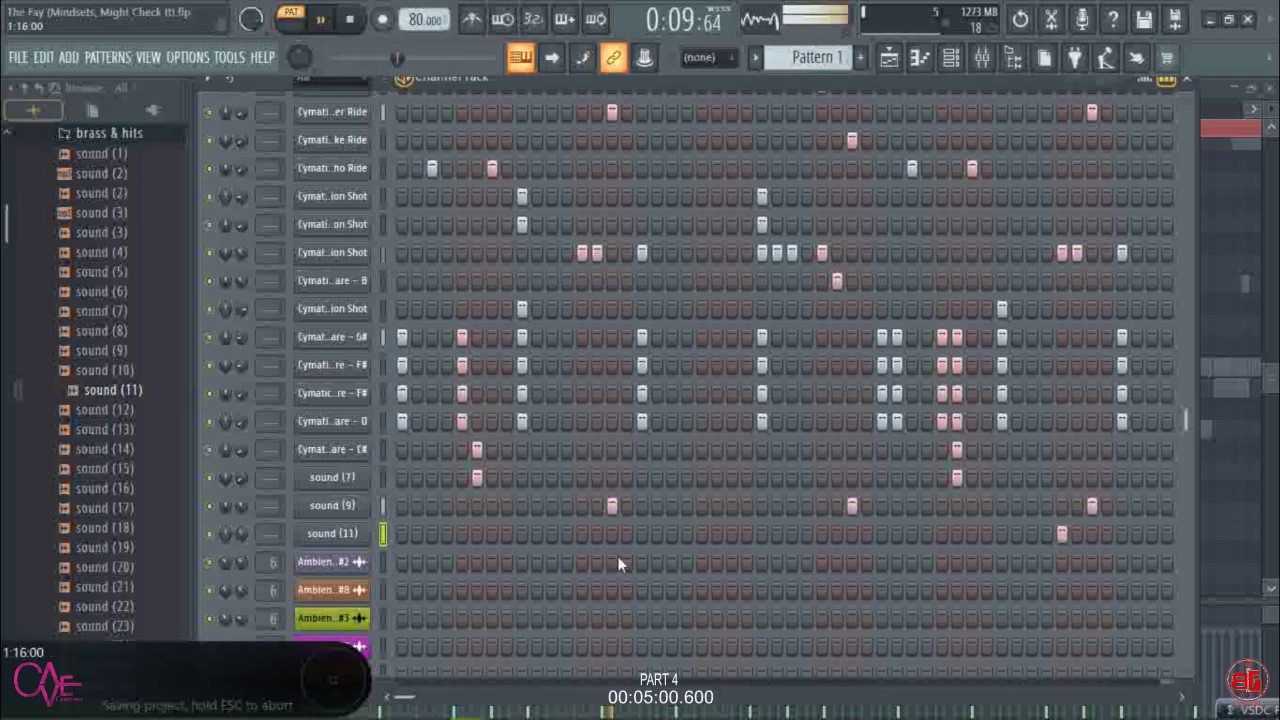
- Restart playback, add sound (11) hits at steps 13 and 77, and return to the pattern's start
key("space")
key("space")
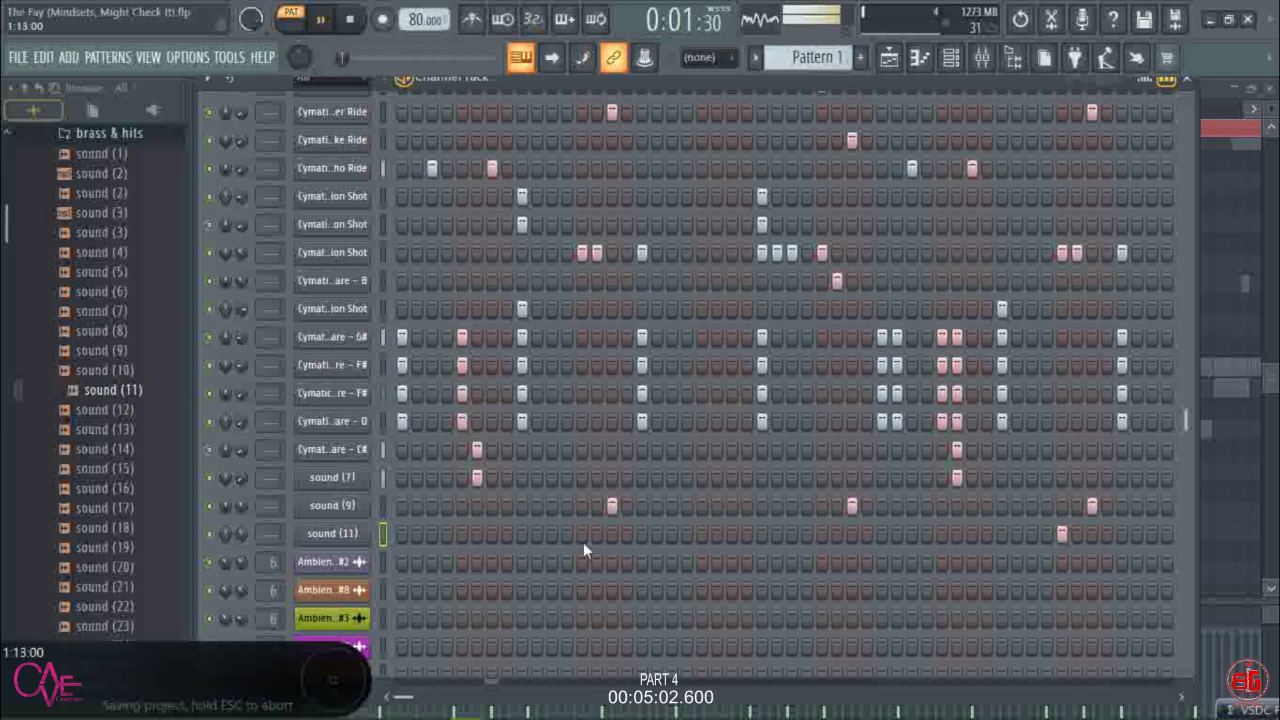
left_click(583, 533)
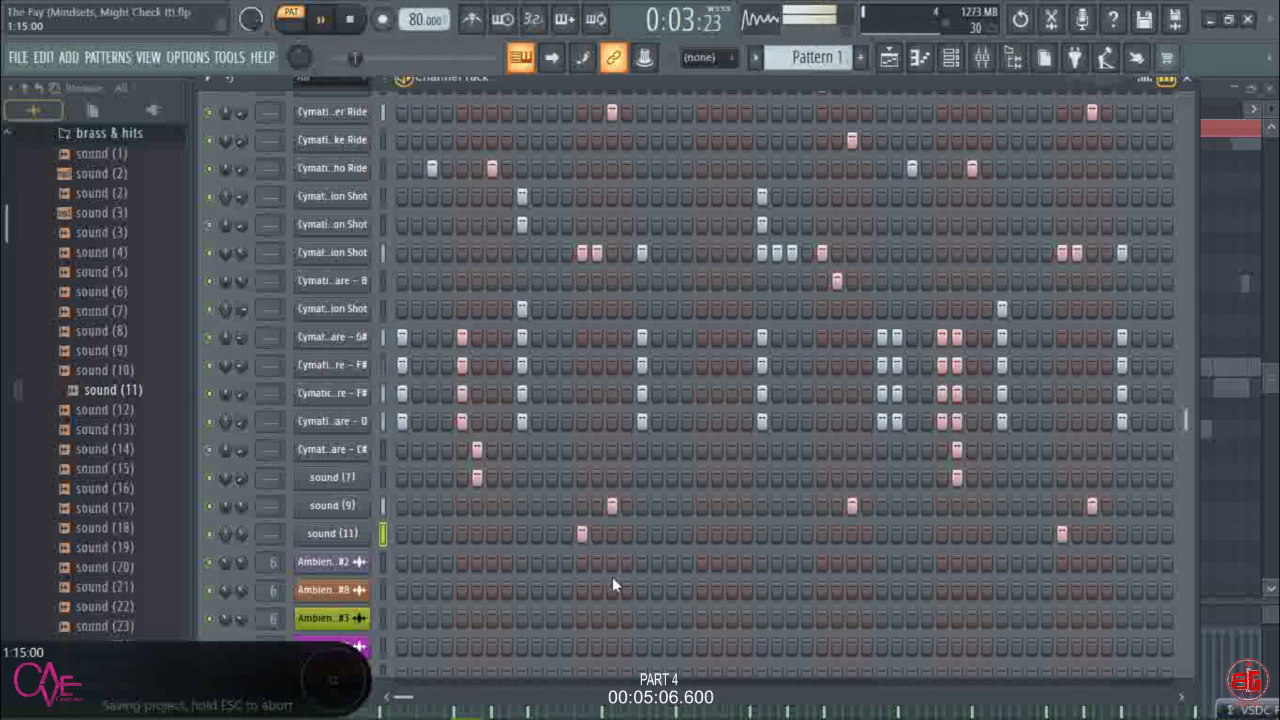
left_click_drag(404, 697, 424, 702)
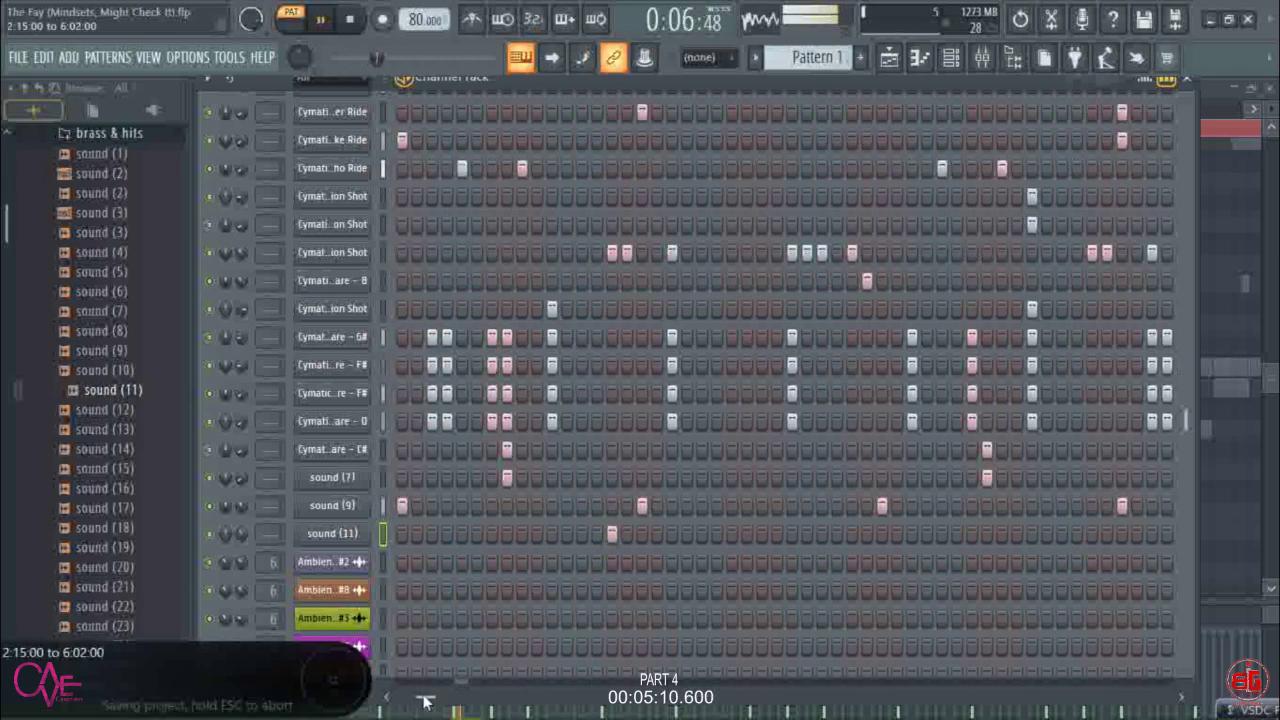
left_click(1091, 535)
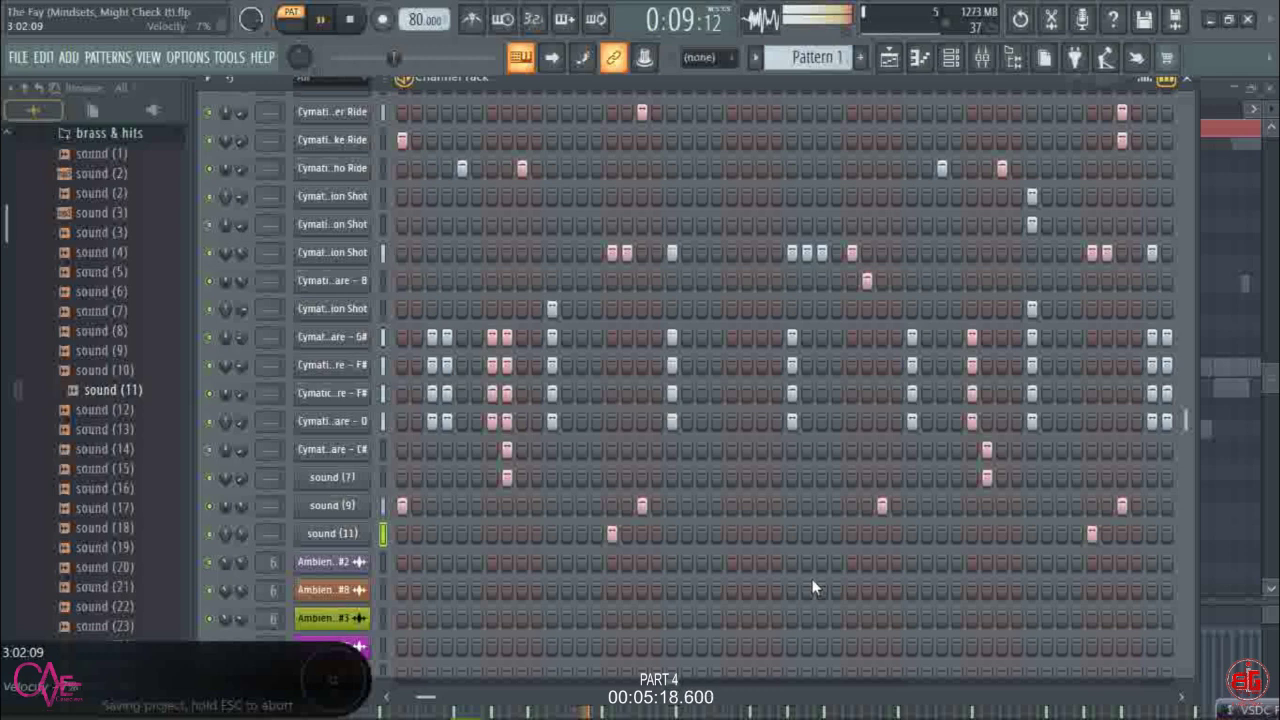
left_click_drag(425, 697, 338, 700)
- Clone the sound (11) channel and load the sound (25) sample from the brass & hits folder into the clone
right_click(300, 533)
left_click(420, 605)
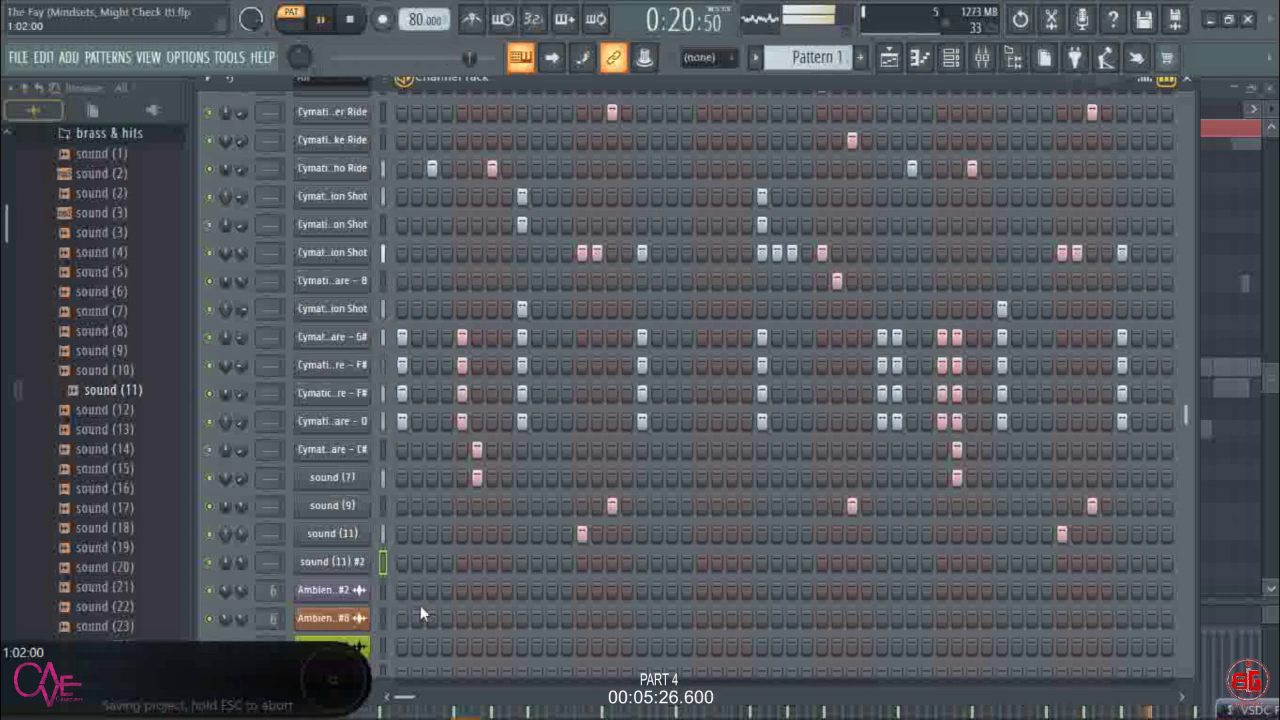
scroll(460, 454, "up", 6)
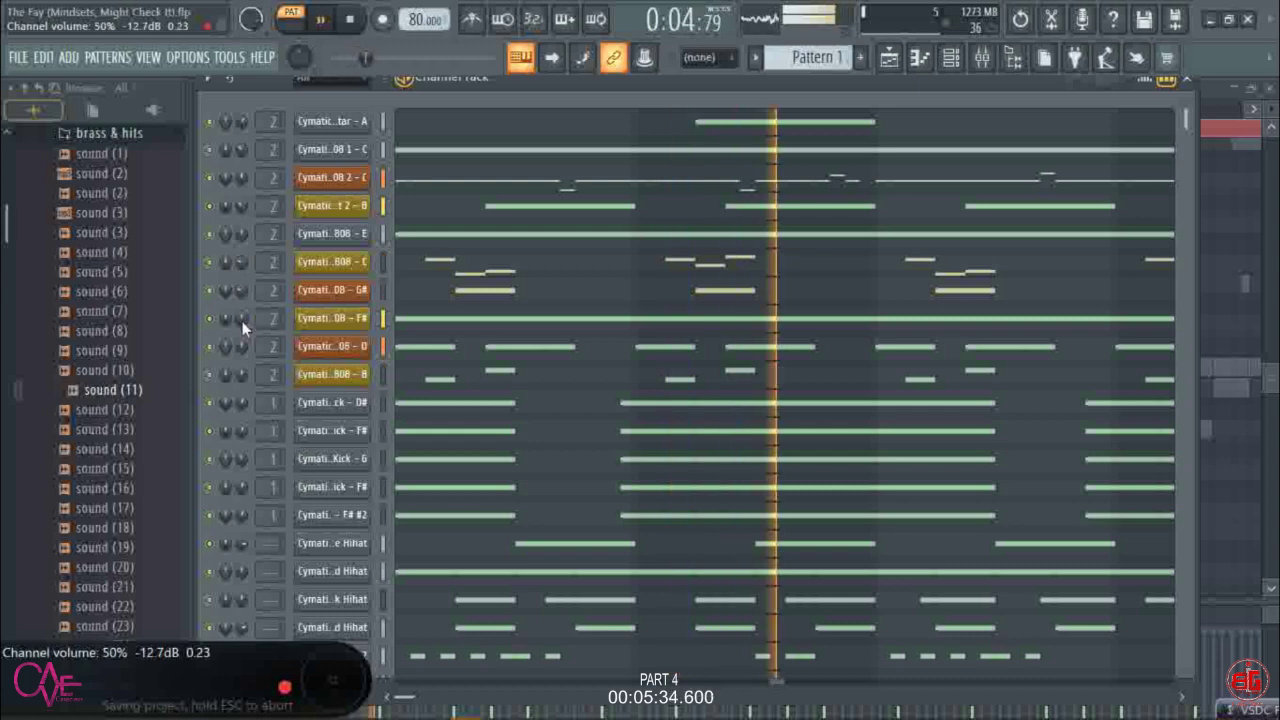
scroll(528, 444, "down", 3)
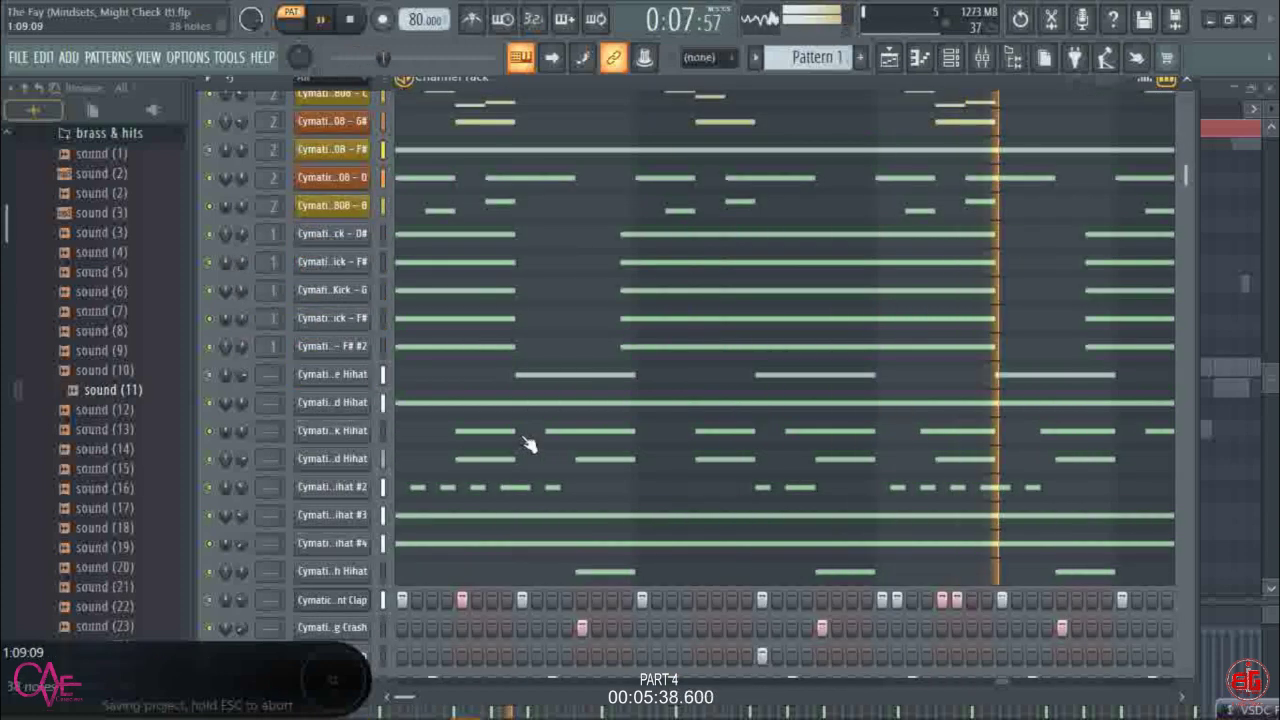
scroll(525, 440, "down", 10)
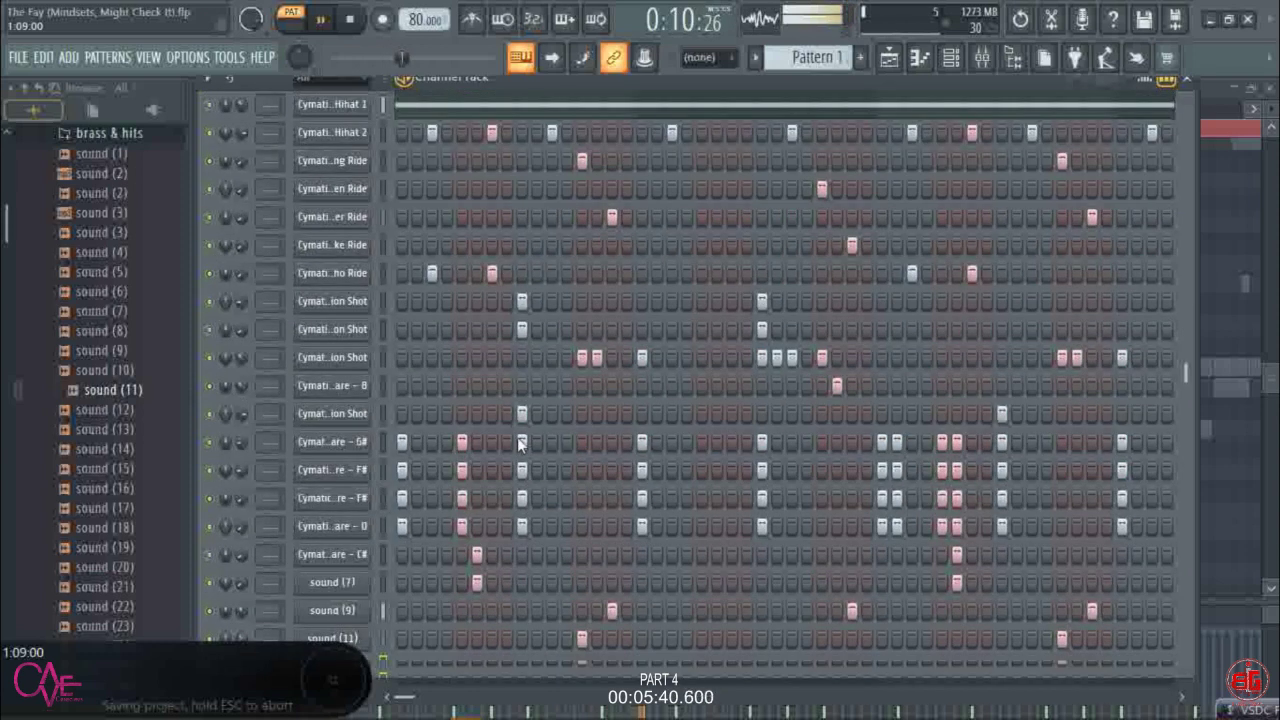
scroll(517, 440, "down", 6)
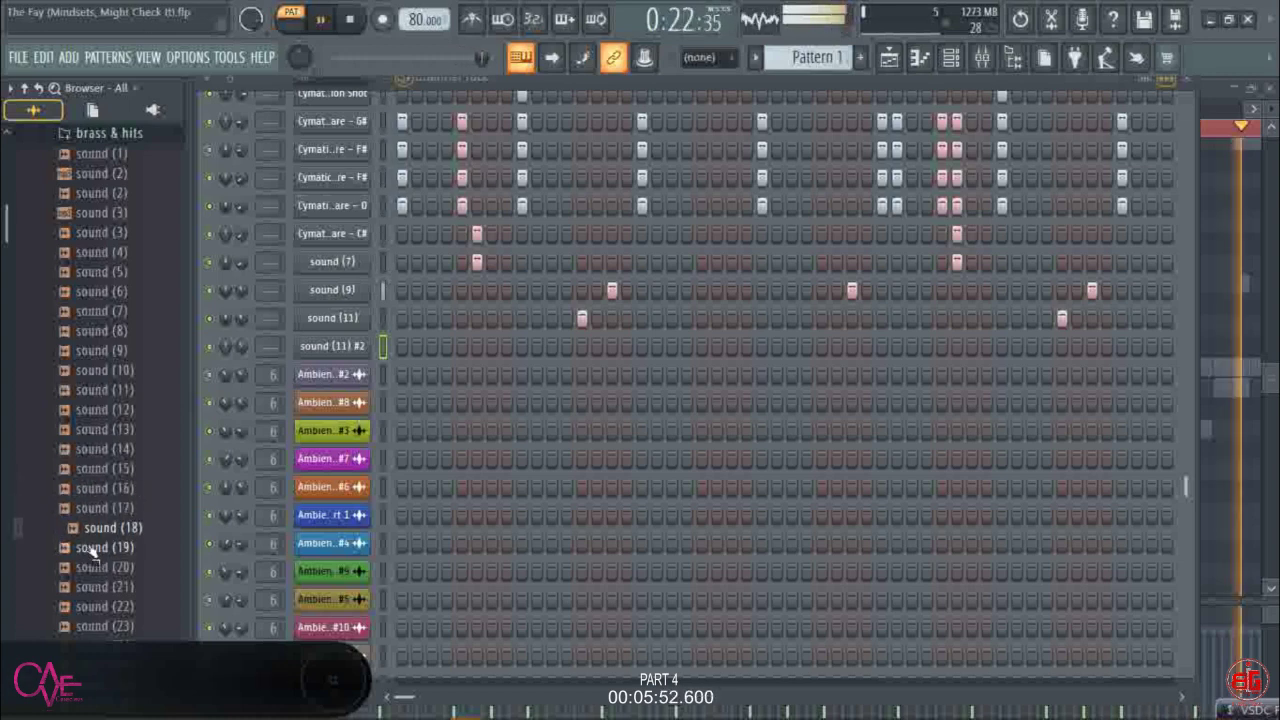
scroll(80, 593, "down", 5)
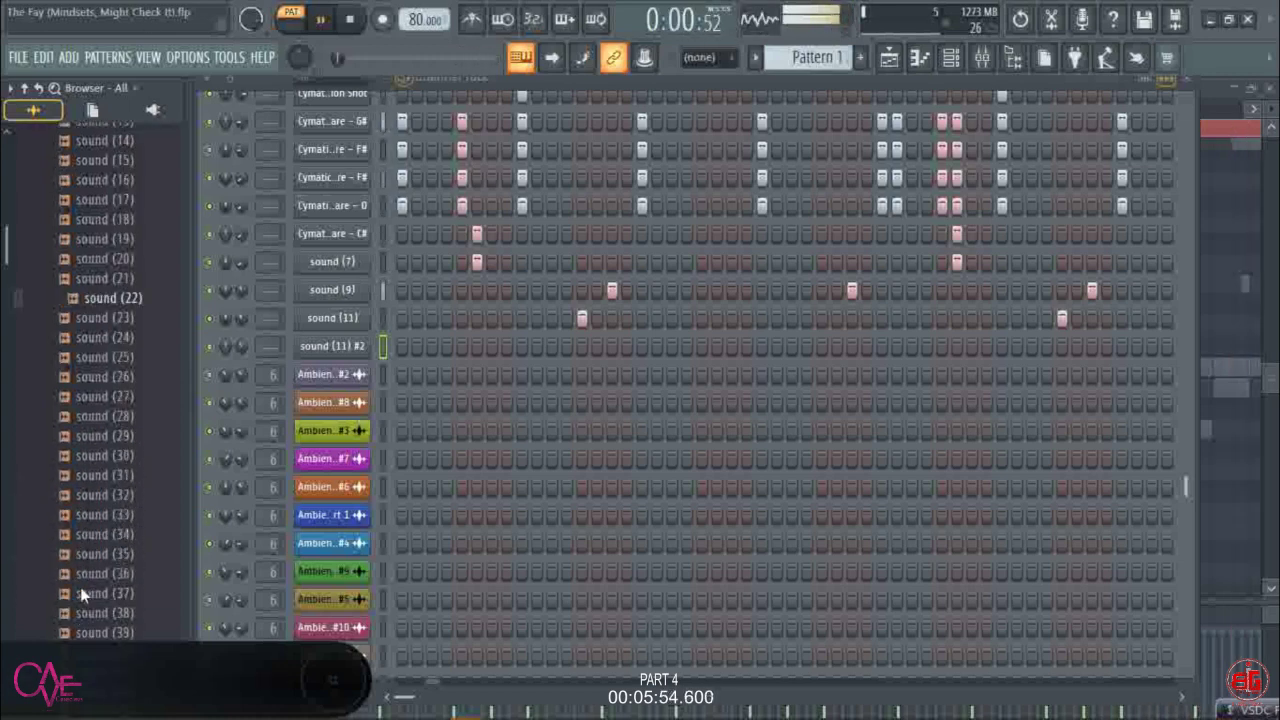
scroll(81, 588, "down", 1)
key("Down")
key("Down")
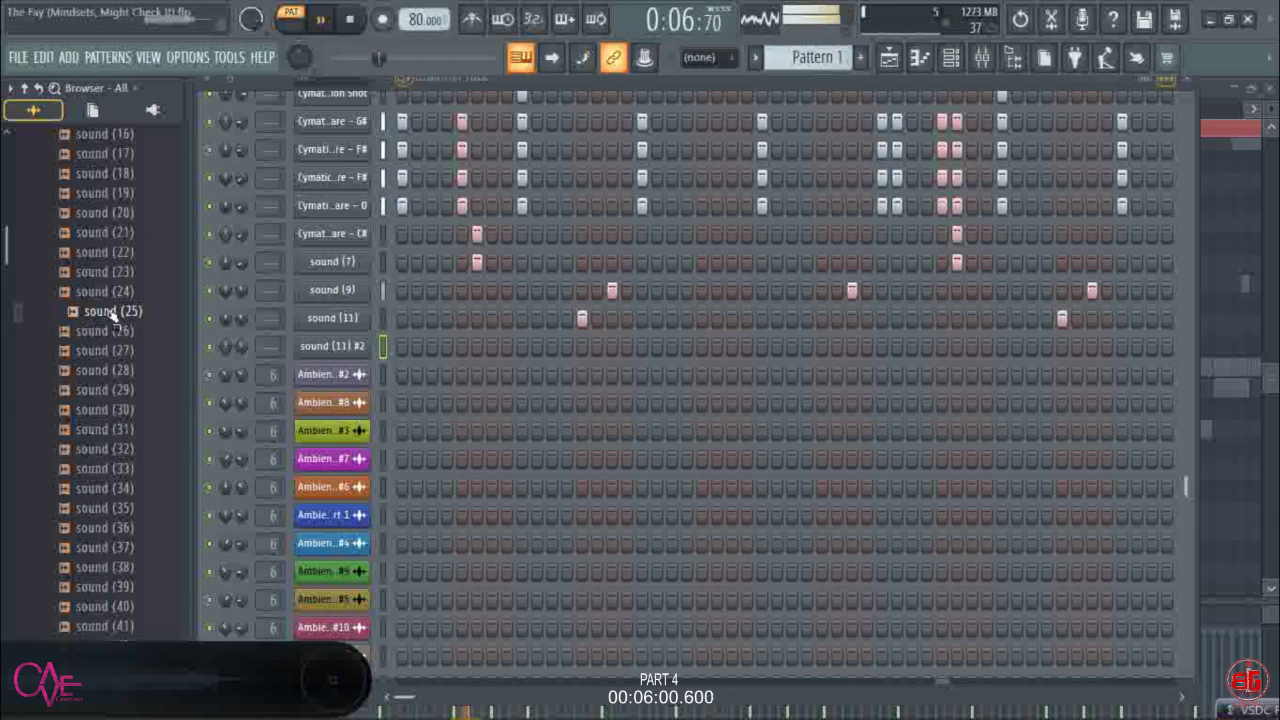
mouse_move(113, 315)
left_mouse_down()
mouse_move(328, 357)
mouse_move(335, 342)
left_mouse_up()
- Clone two more channels below sound (25) and load the sound (26) and sound (27) samples into them
right_click(335, 342)
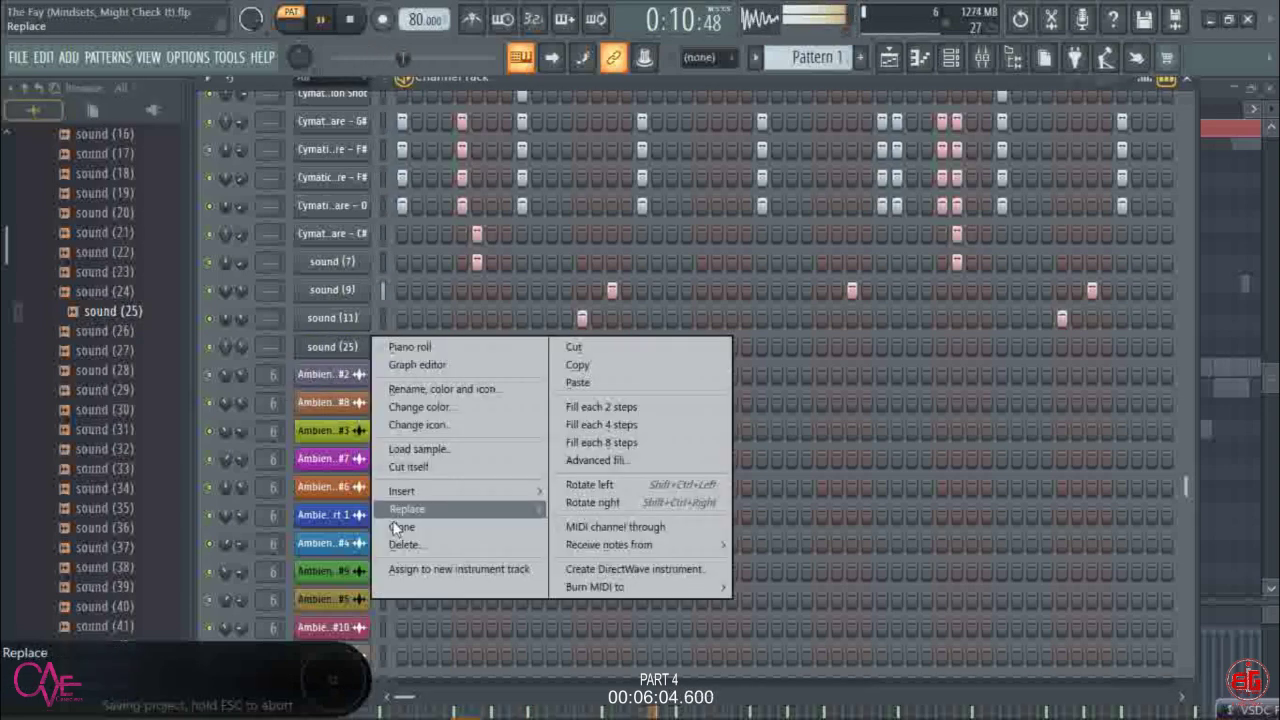
left_click(390, 527)
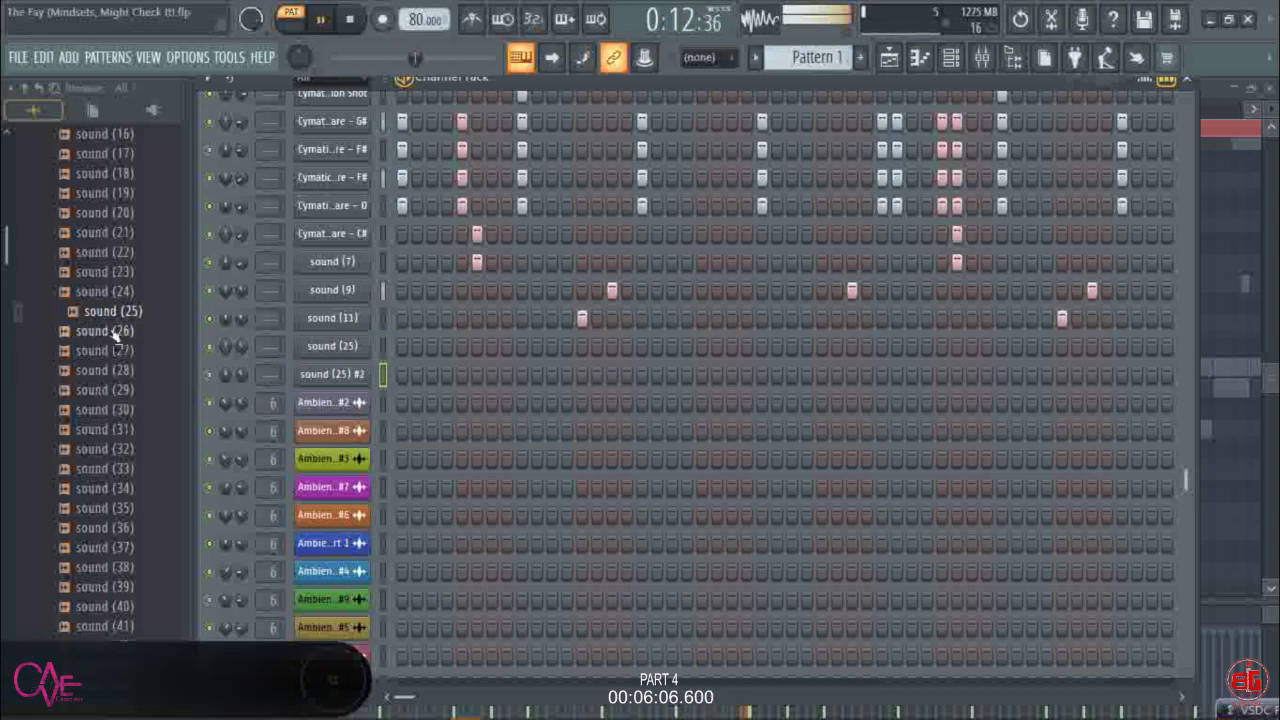
left_click_drag(113, 333, 345, 378)
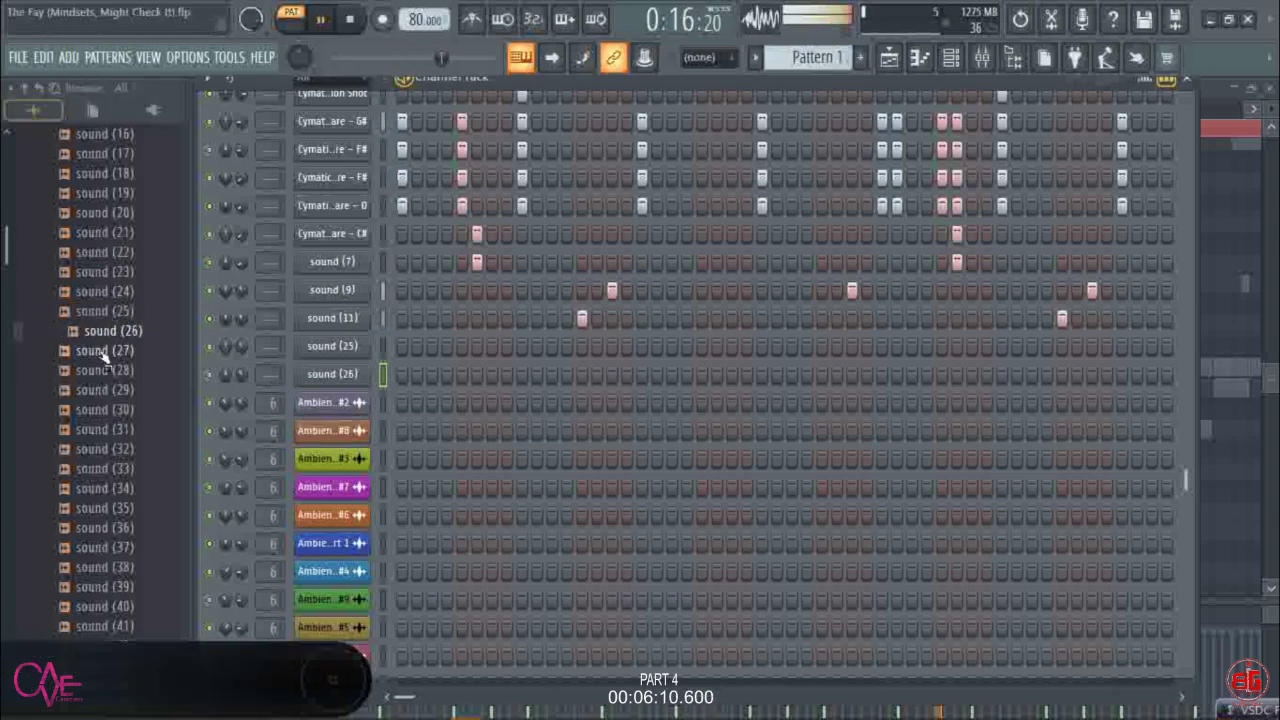
left_click(104, 352)
right_click(339, 383)
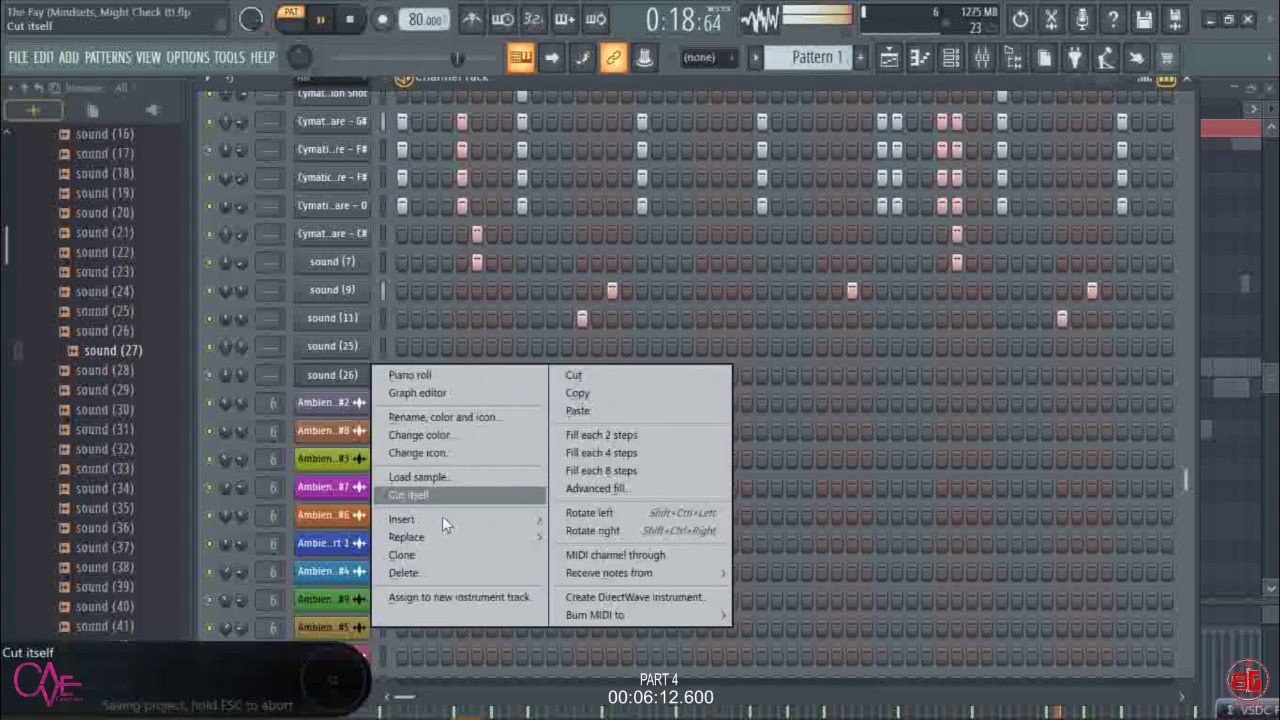
left_click(442, 516)
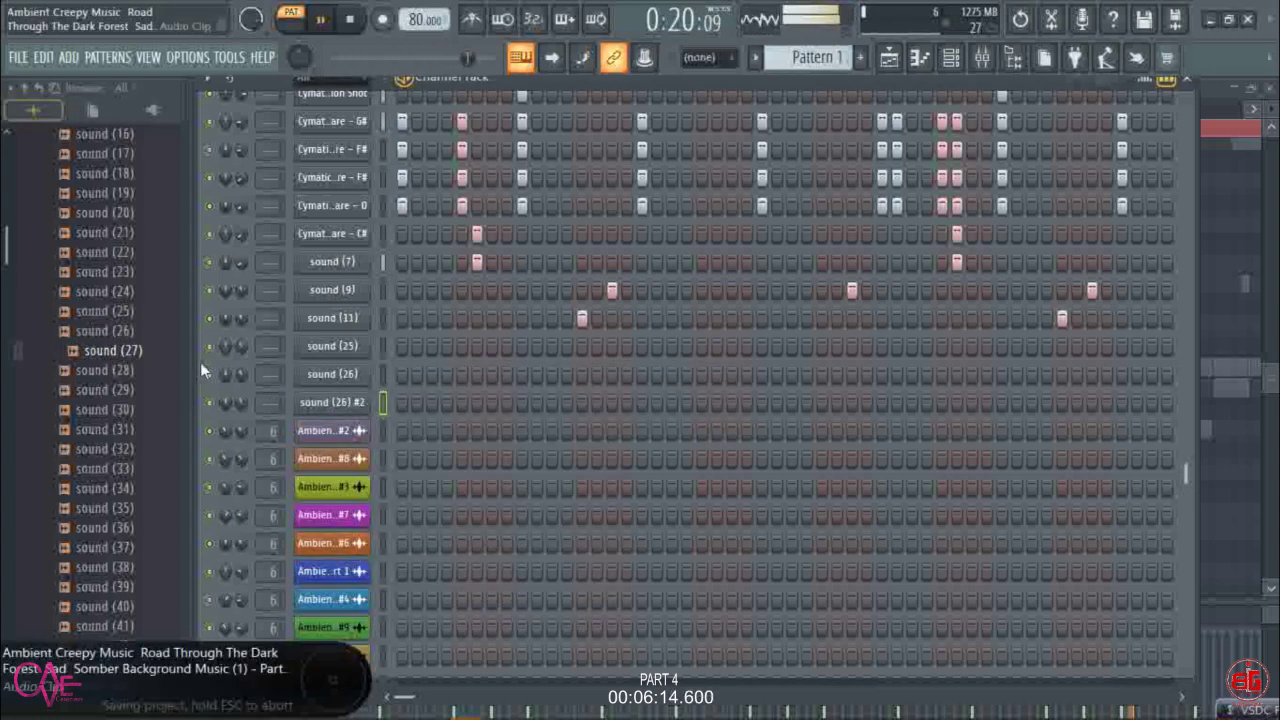
mouse_move(160, 350)
left_mouse_down()
mouse_move(340, 415)
mouse_move(336, 405)
left_mouse_up()
- Audition the samples from sound (28) to sound (32) in the brass & hits folder against the playing pattern
left_click(110, 370)
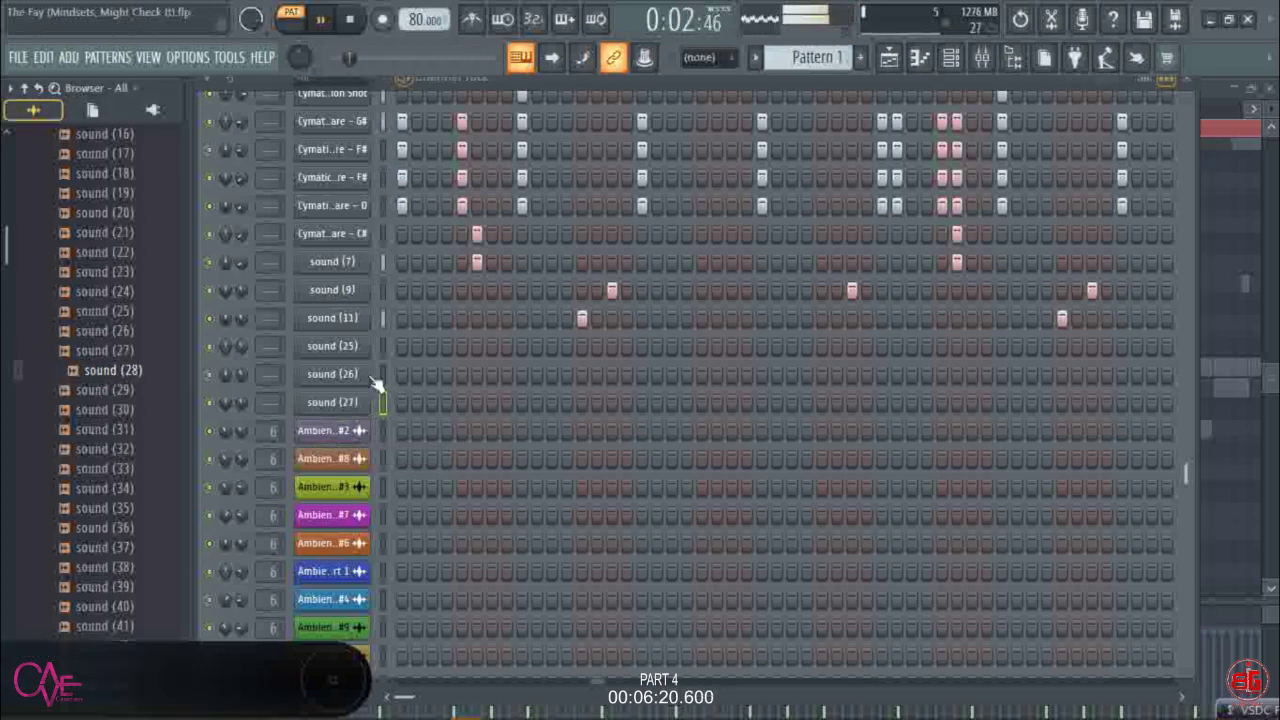
left_click(115, 390)
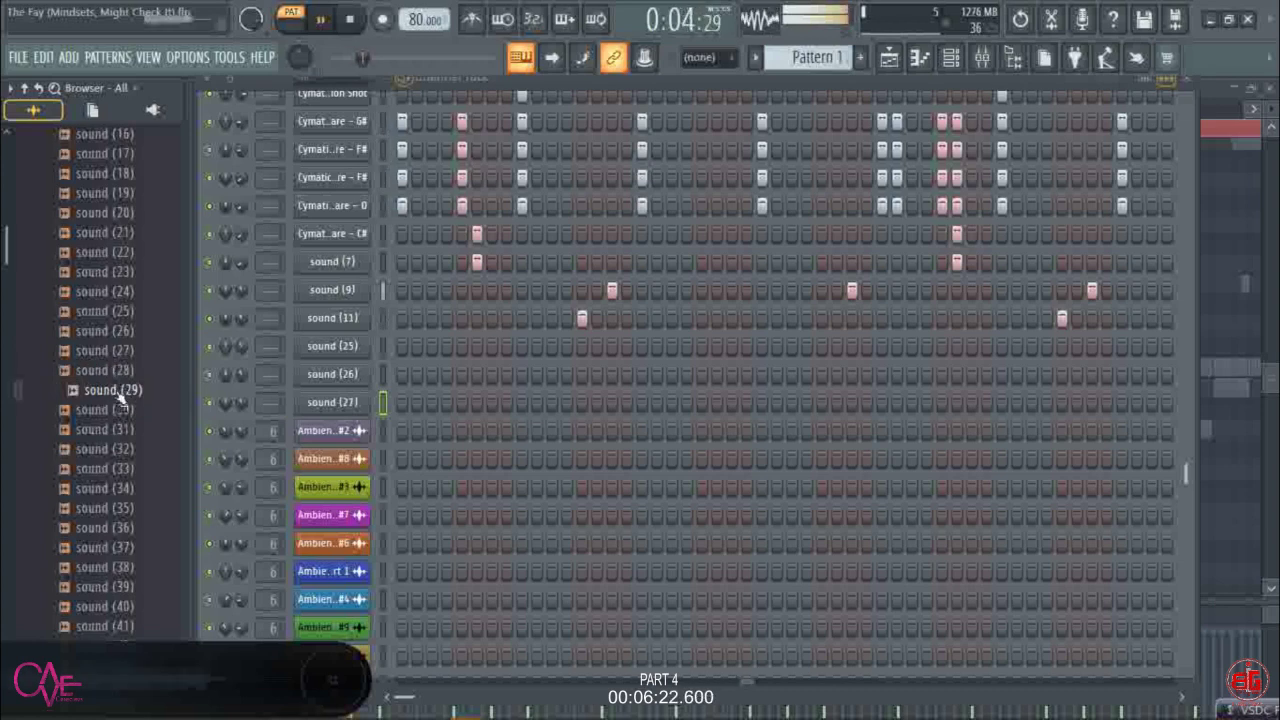
left_click(111, 409)
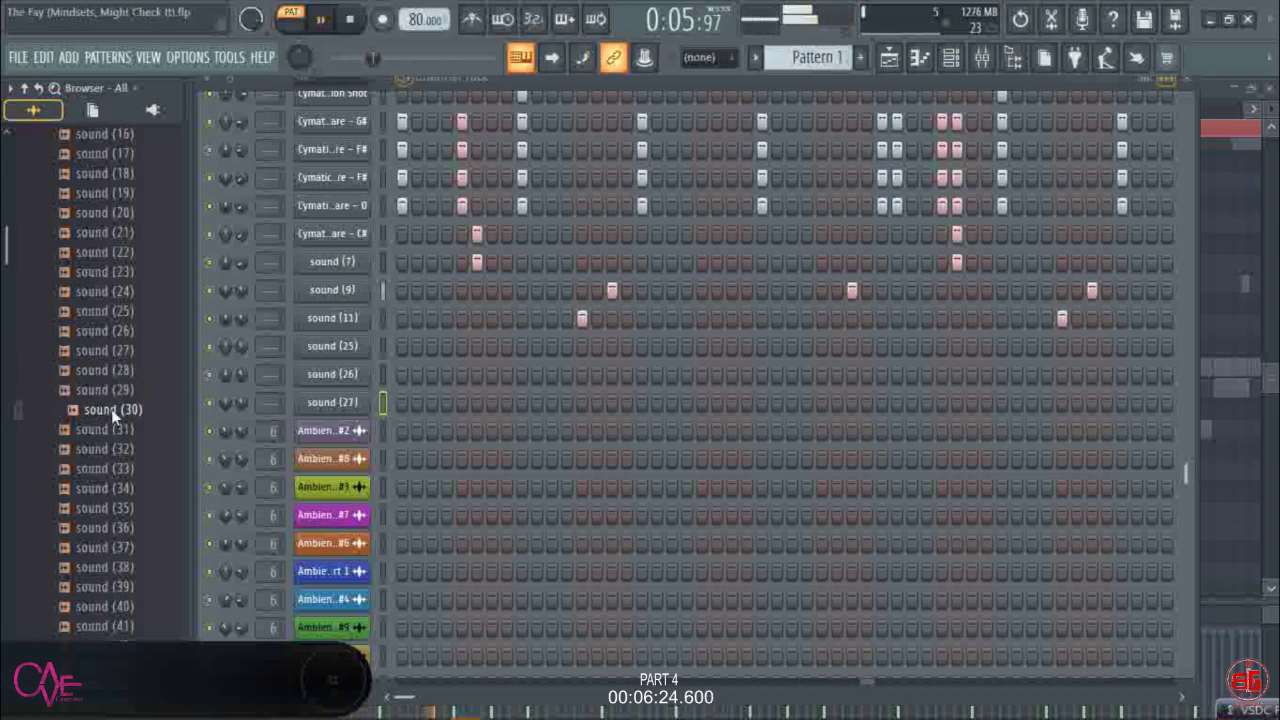
left_click(100, 428)
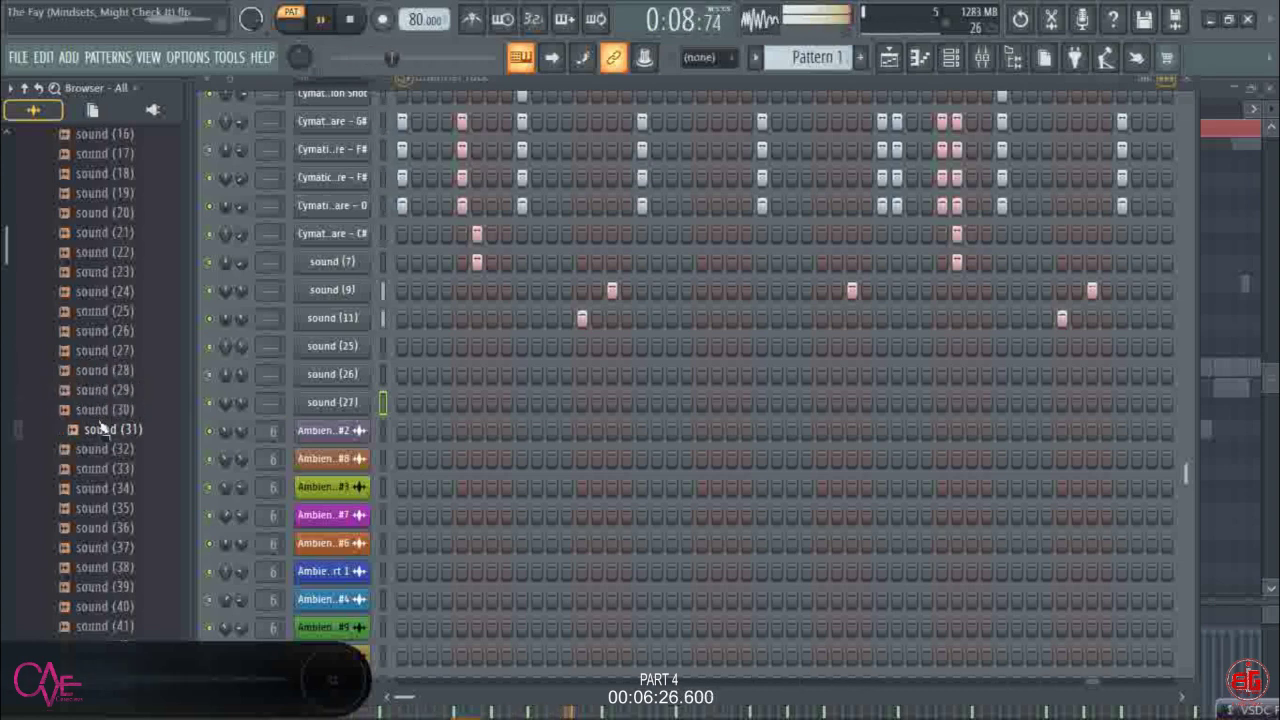
left_click(115, 412)
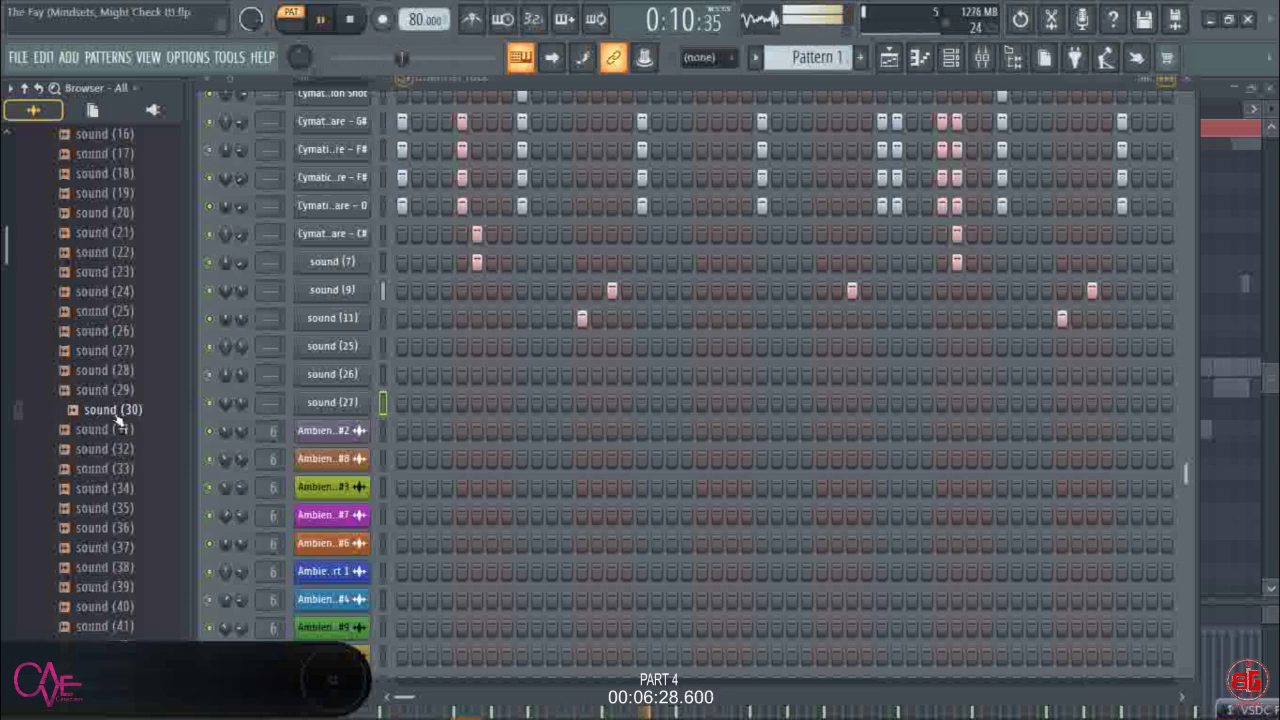
left_click(115, 430)
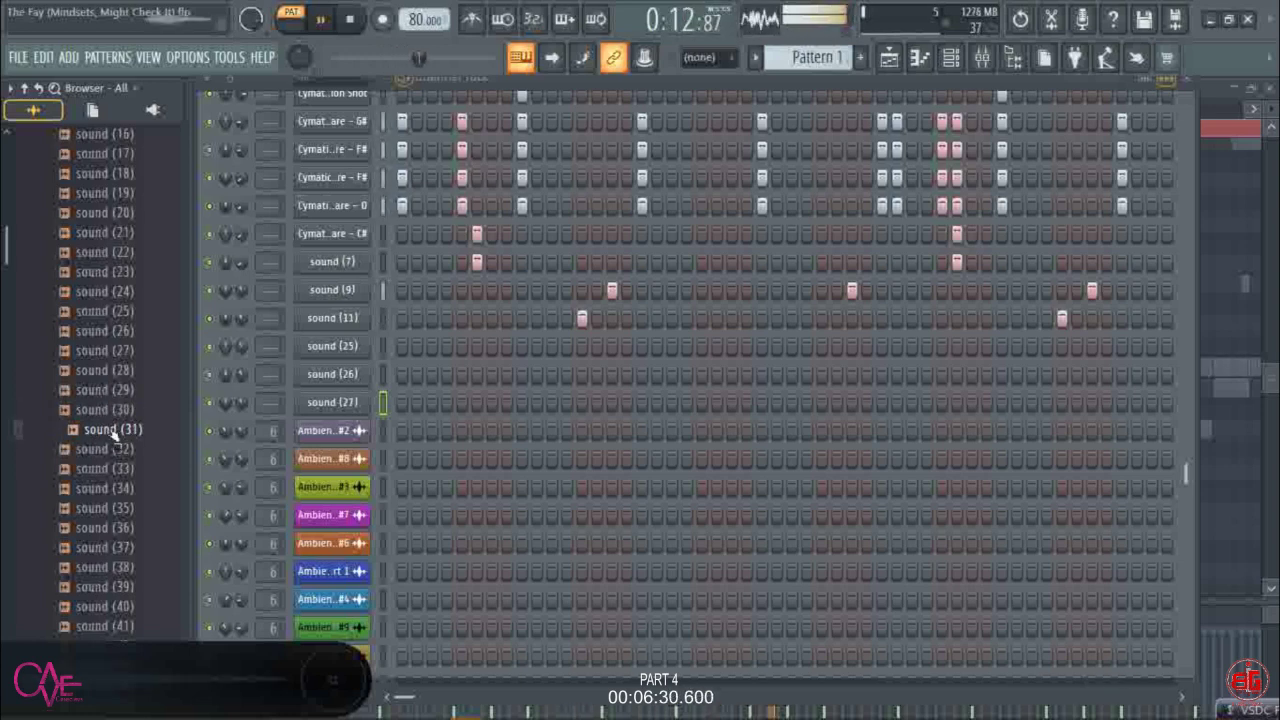
left_click(112, 448)
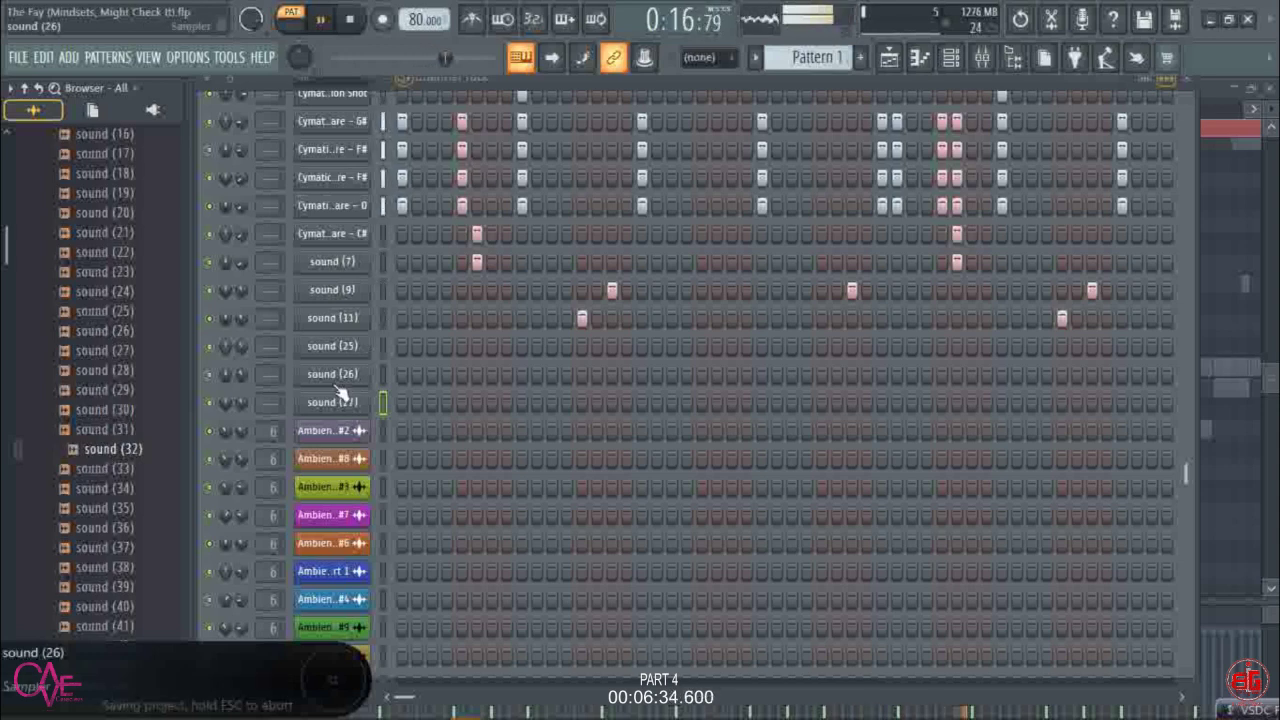
left_click(124, 391)
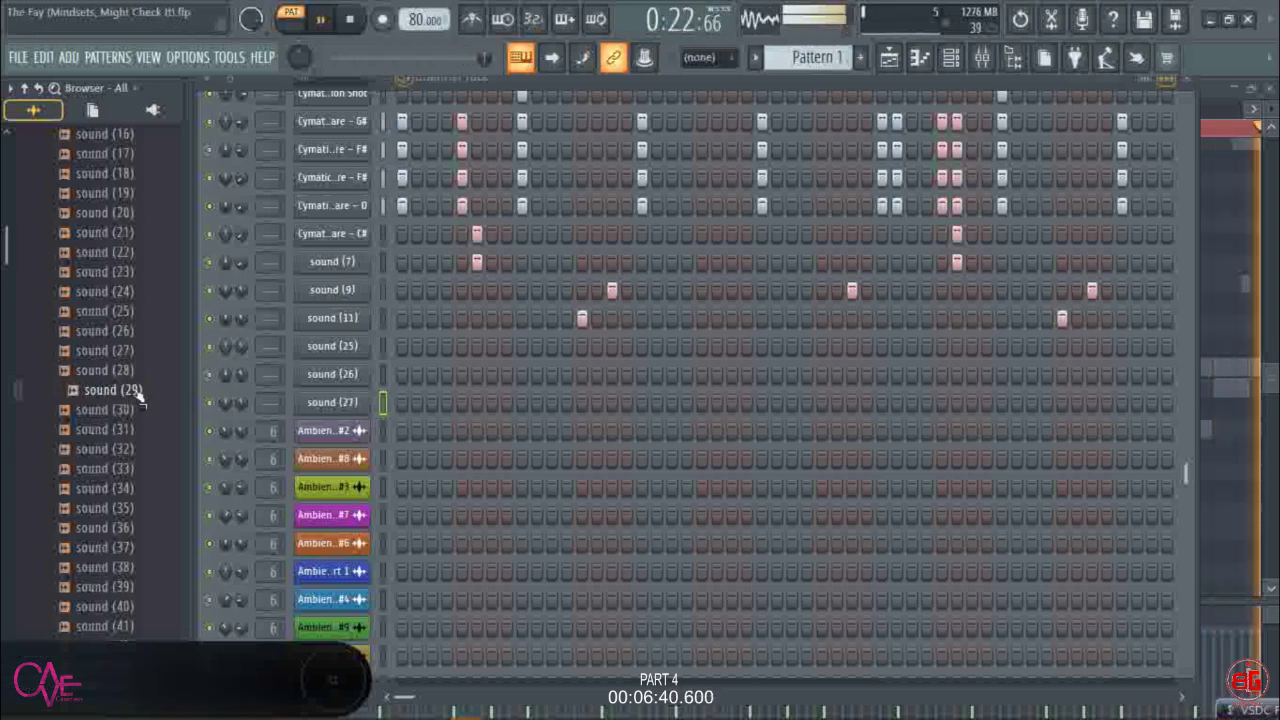
left_click(121, 371)
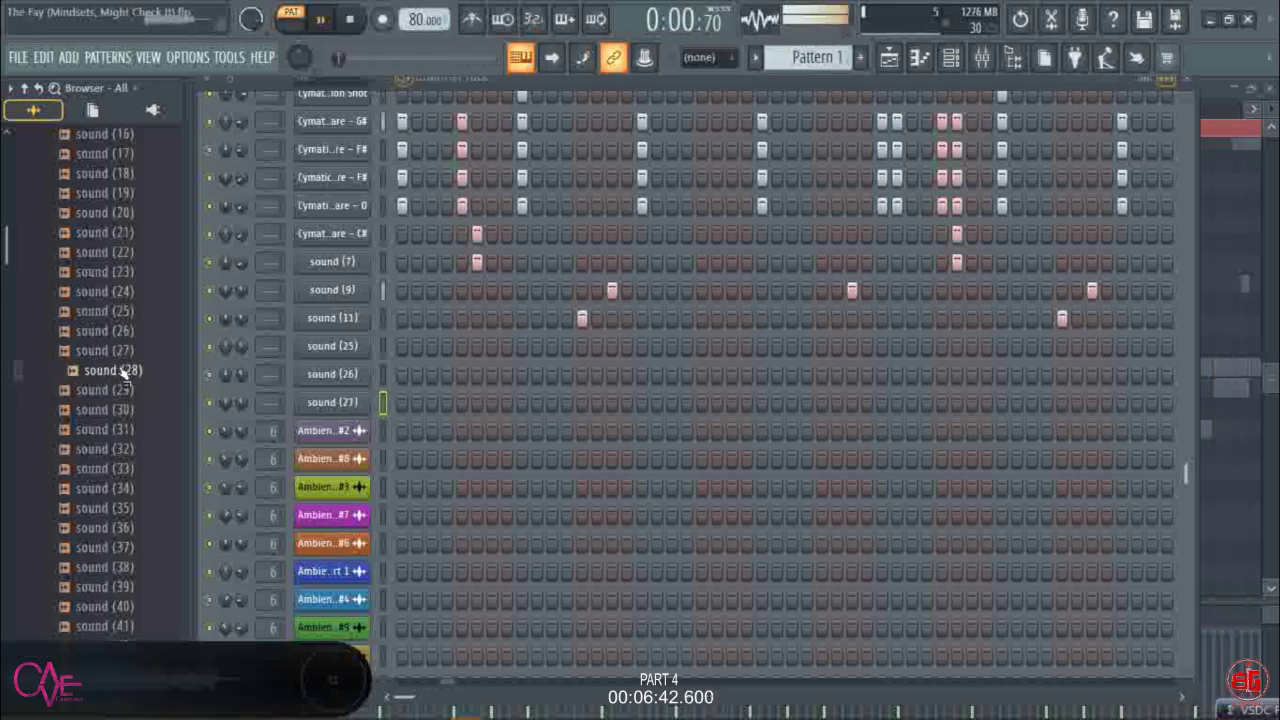
- Clone two more channels below sound (27) and load the sound (28) and sound (29) samples into them
right_click(376, 395)
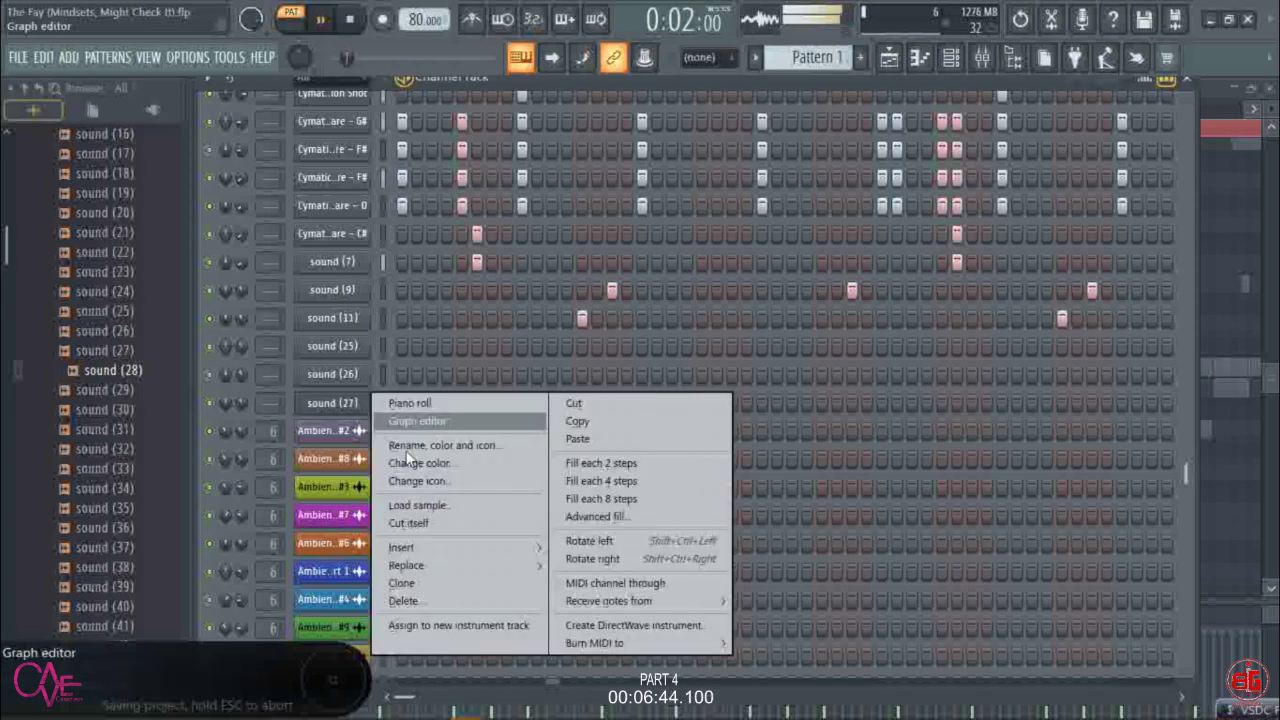
left_click(405, 584)
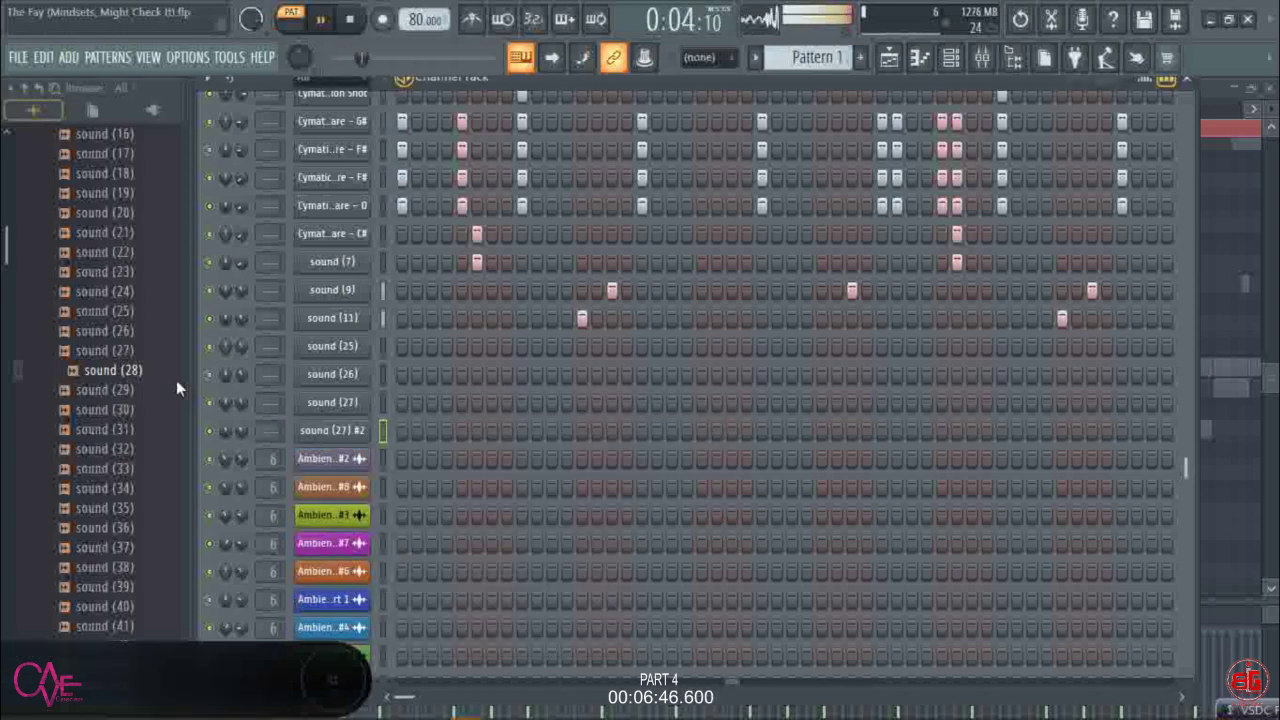
left_click_drag(128, 371, 322, 442)
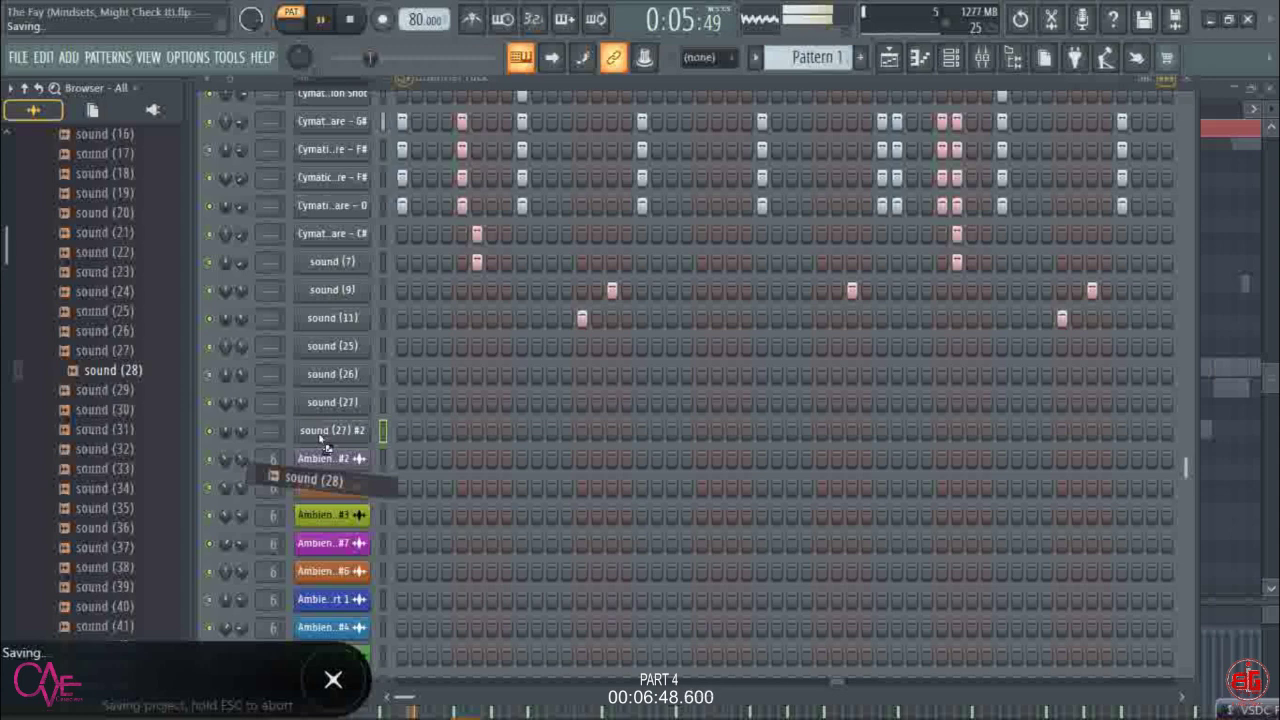
left_click_drag(325, 447, 330, 432)
right_click(368, 428)
left_click(417, 611)
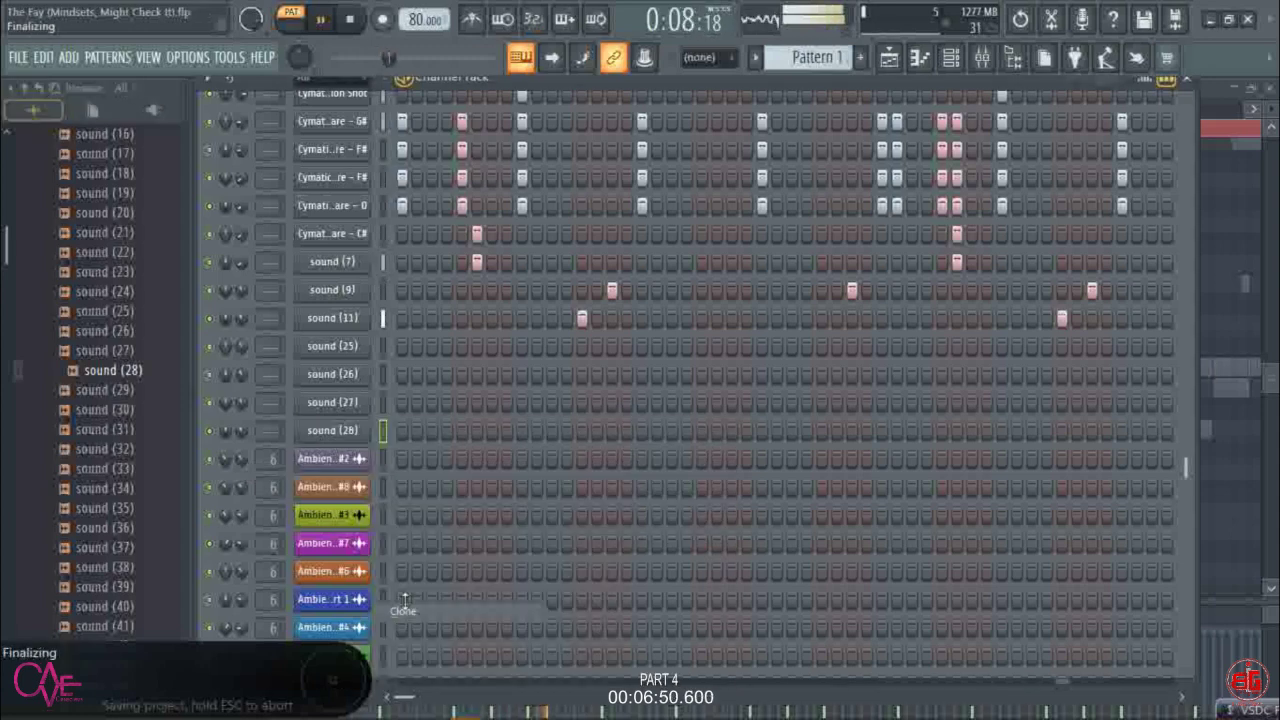
left_click_drag(120, 390, 356, 466)
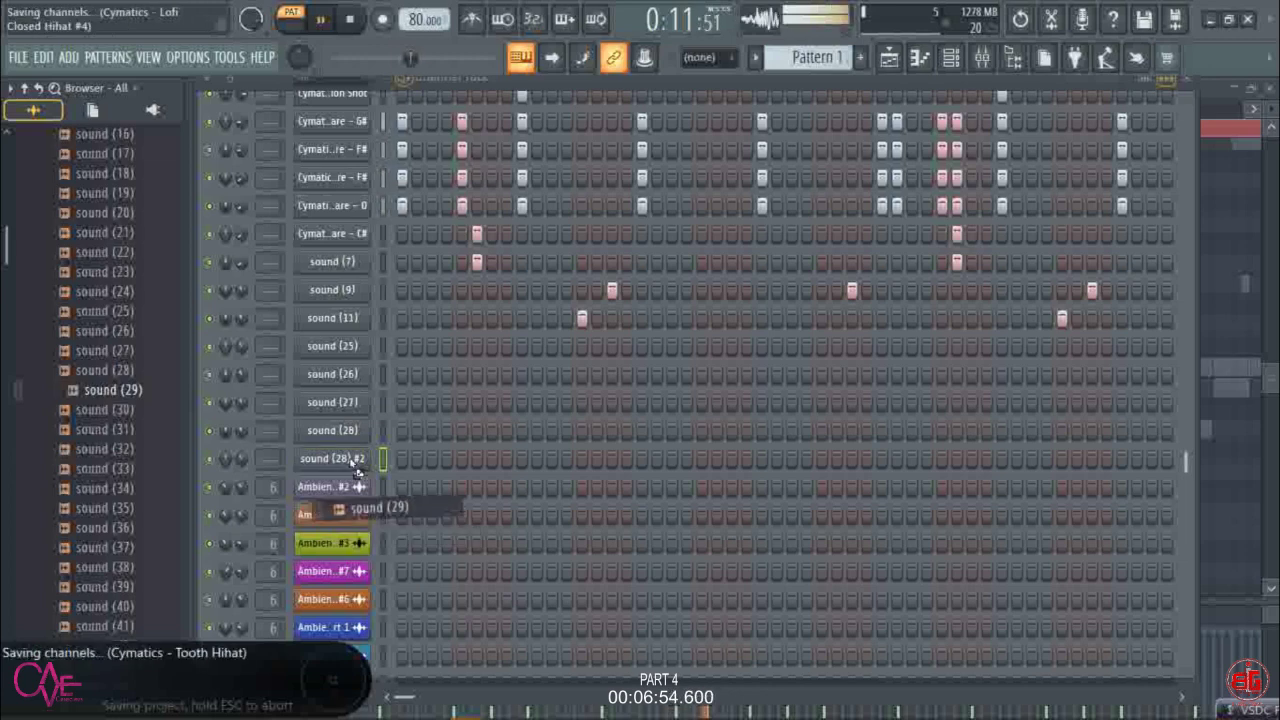
- Restart playback and place hits for sound (25) at step 1, sound (26) at step 17 and sound (27) at step 33
key("space")
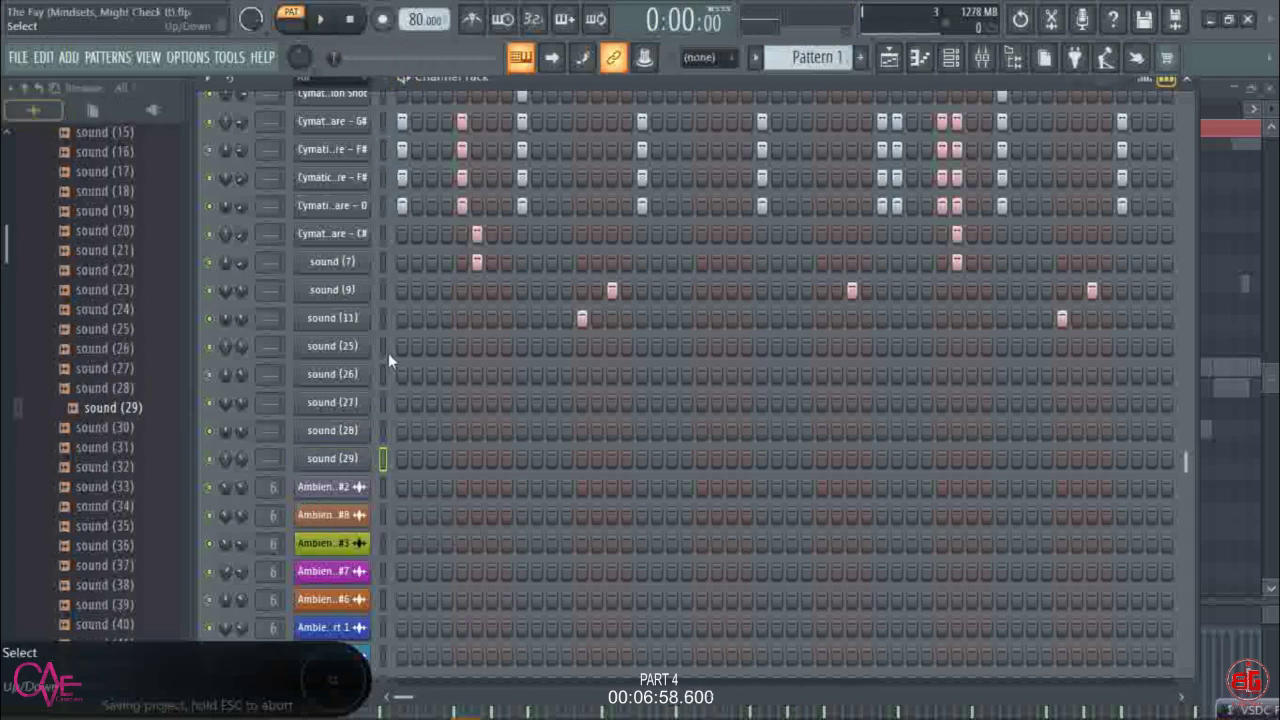
left_click(400, 346)
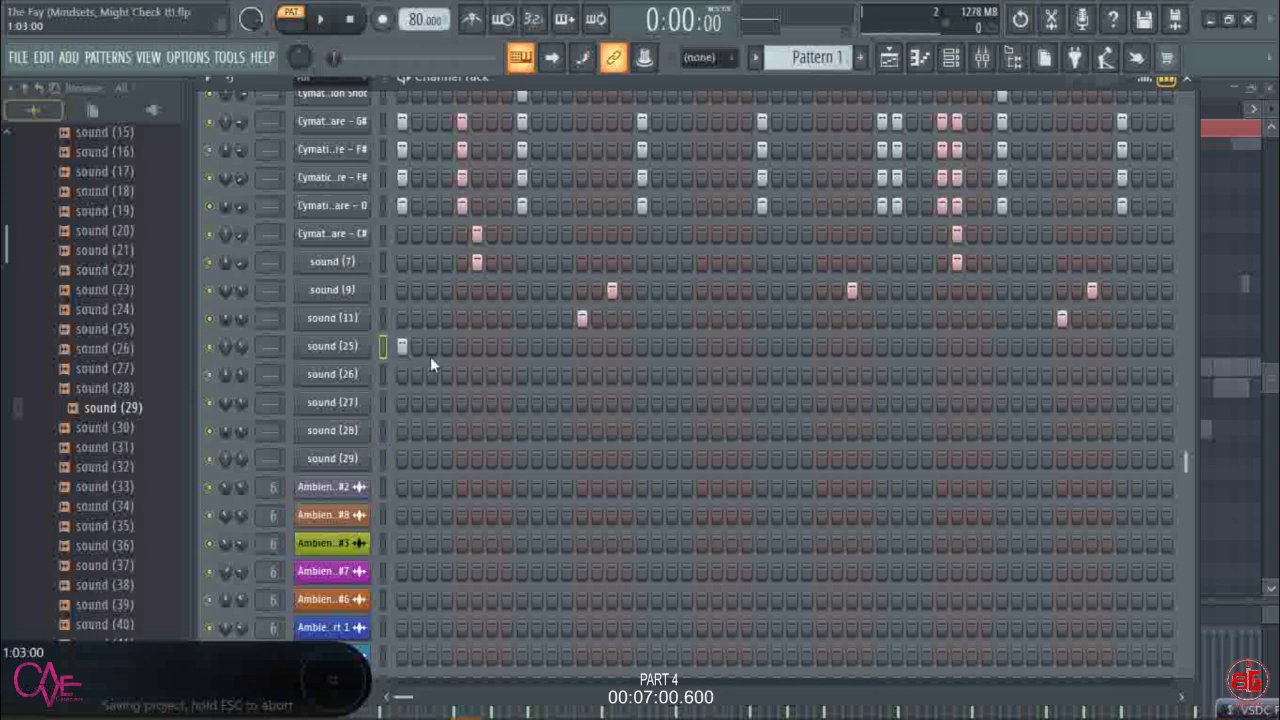
key("space")
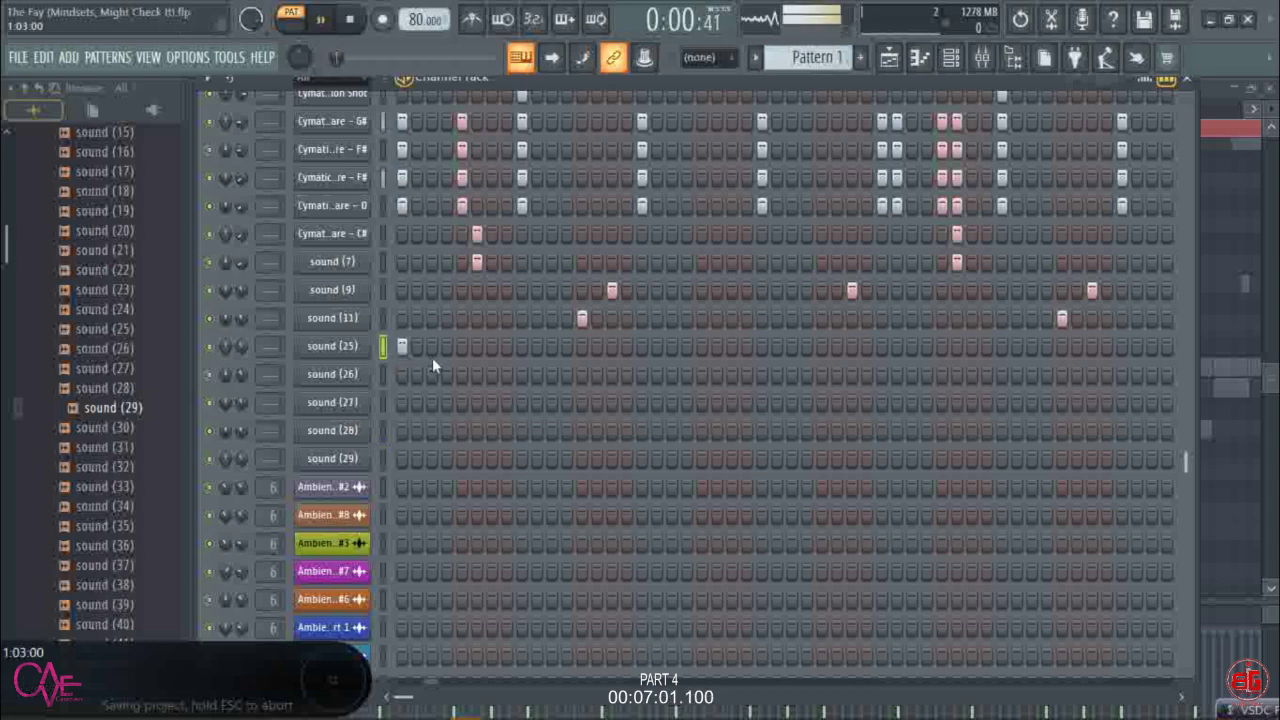
left_click(642, 374)
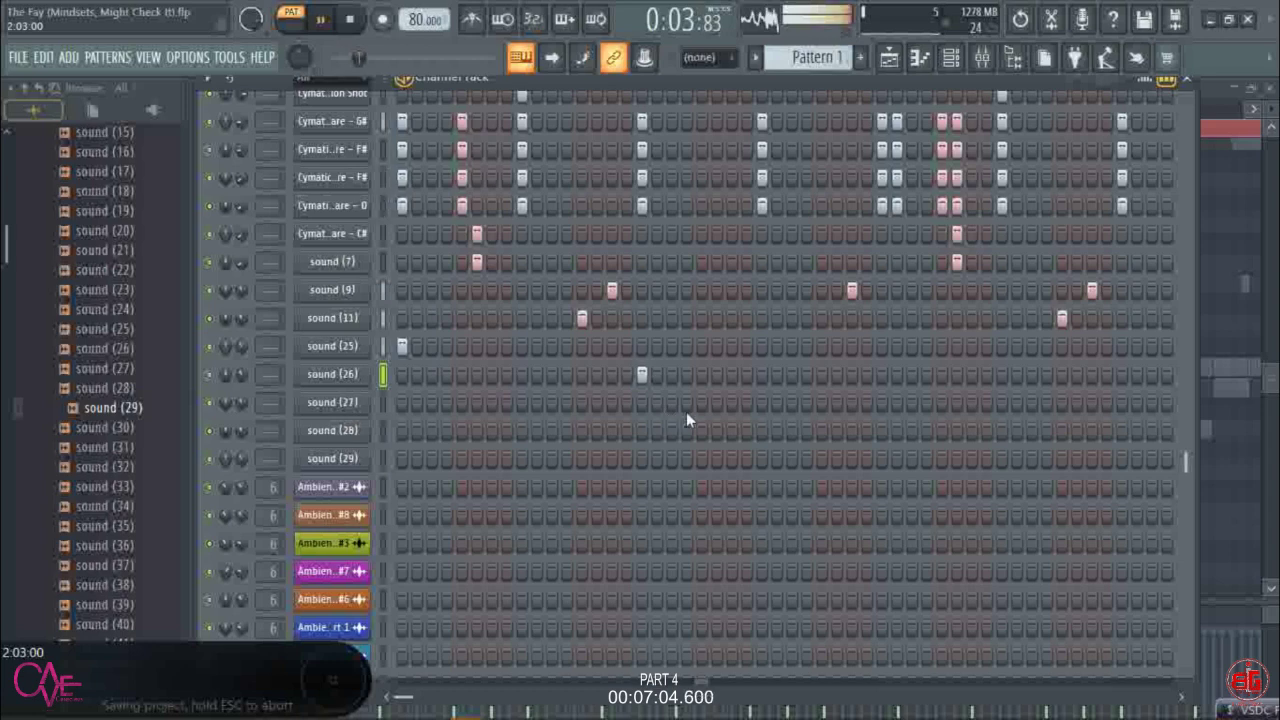
left_click(881, 403)
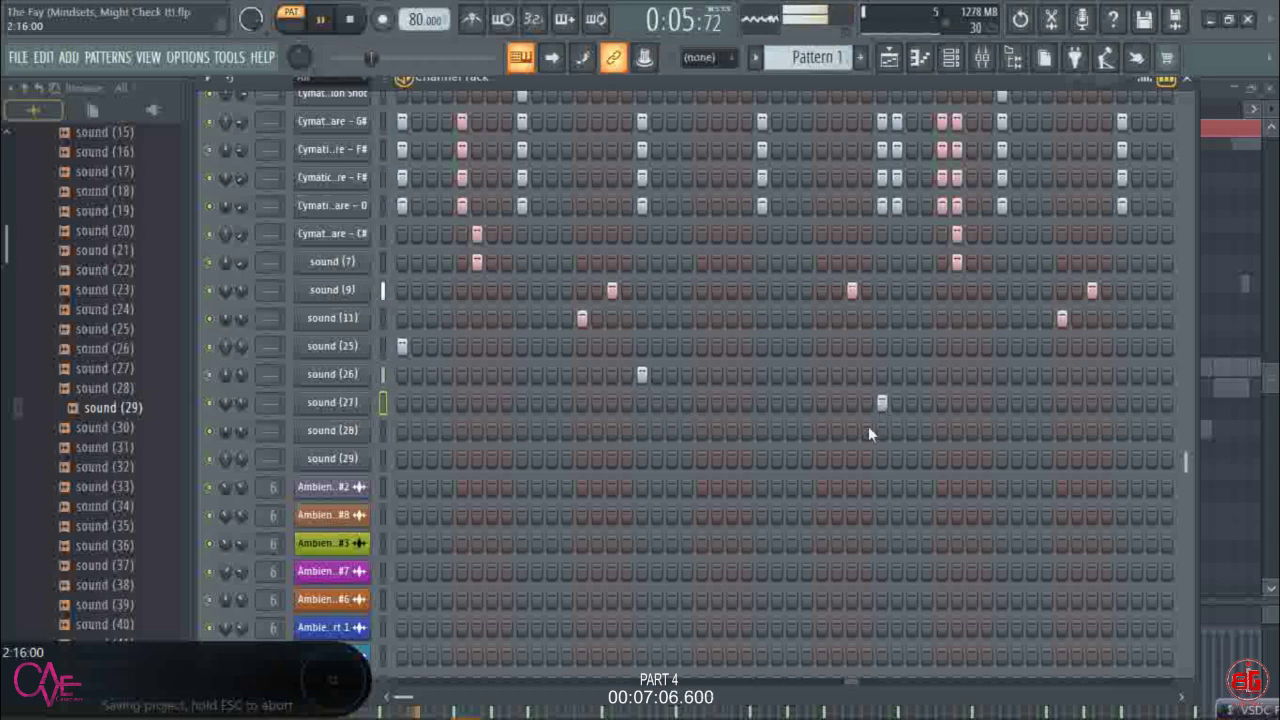
- Place a hit for sound (28) at step 49 and a hit for sound (29) at step 57
left_click(1117, 459)
right_click(1115, 459)
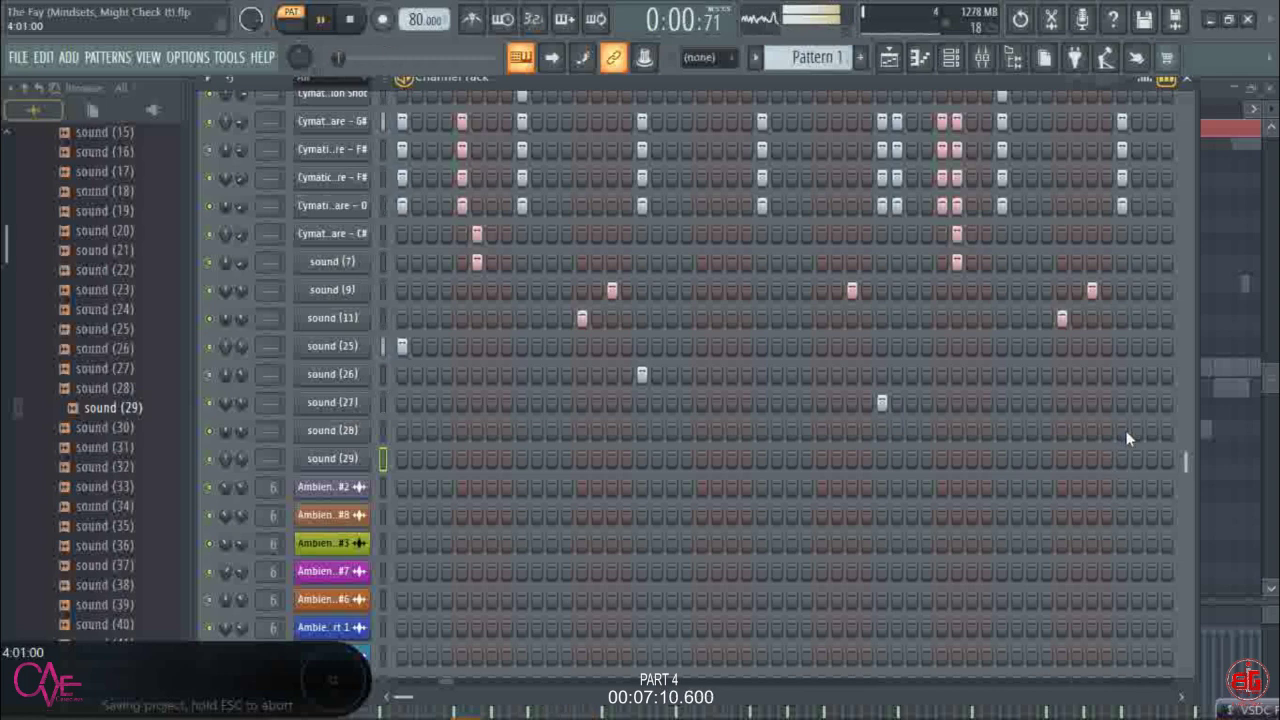
left_click(1122, 431)
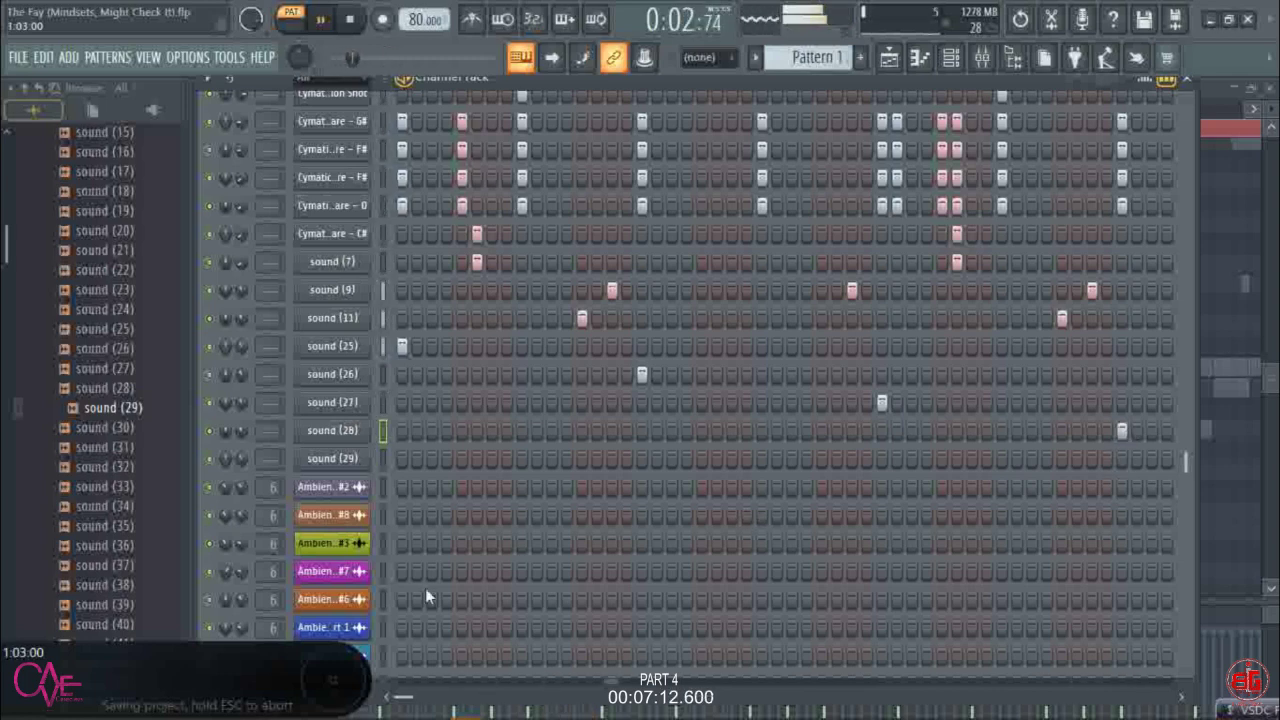
left_click_drag(402, 697, 426, 700)
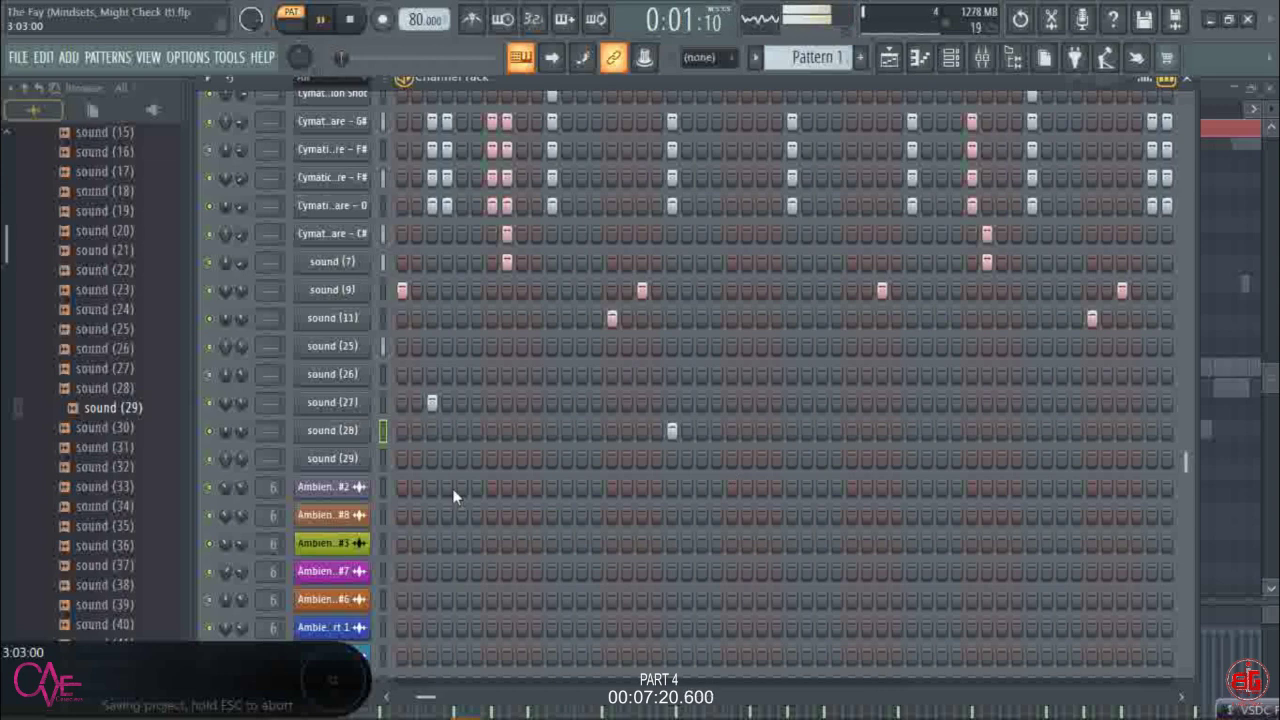
left_click_drag(422, 697, 405, 695)
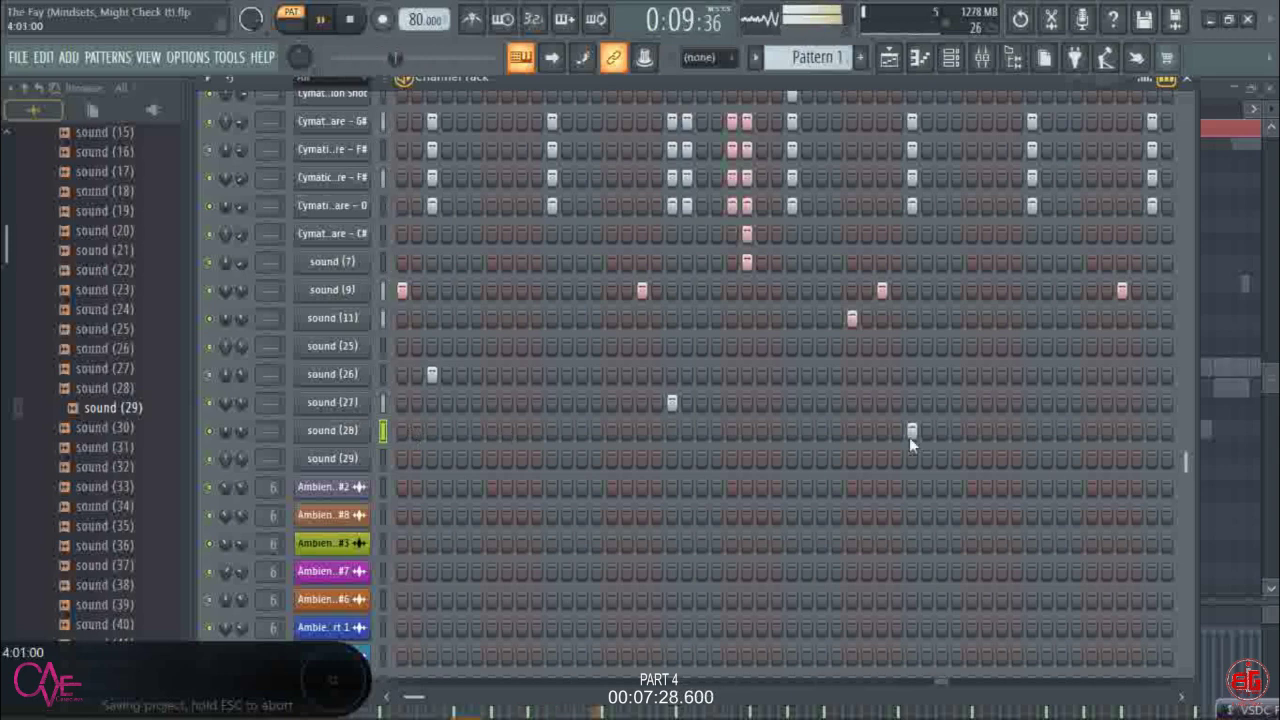
left_click(1032, 459)
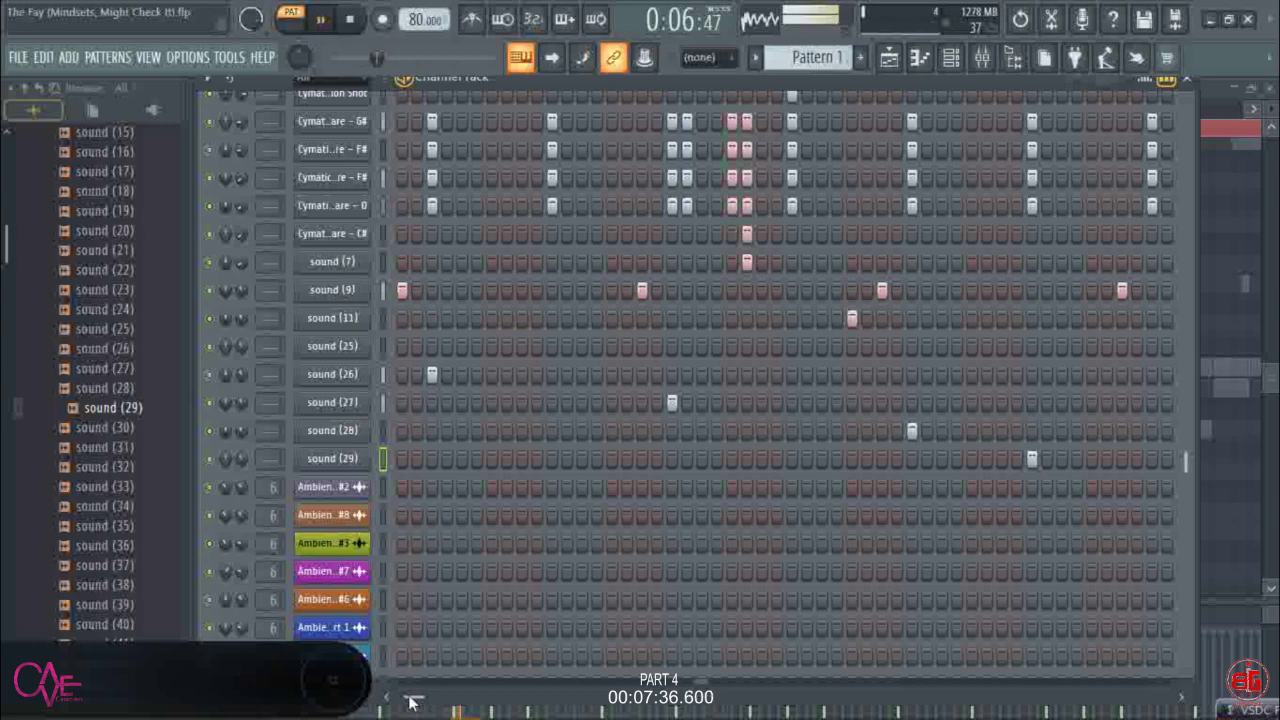
- Add a C5 note for sound (25) at the start of bar 5 in its piano roll
left_click_drag(410, 702, 428, 698)
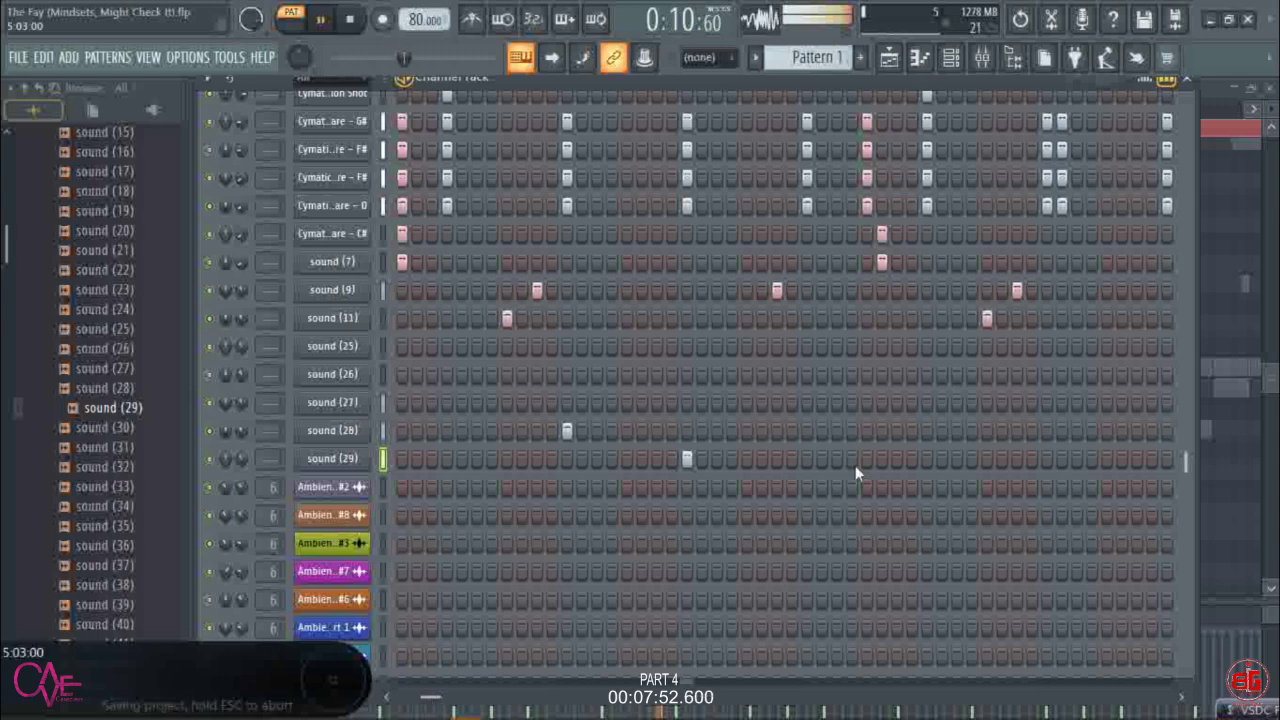
left_click(806, 346)
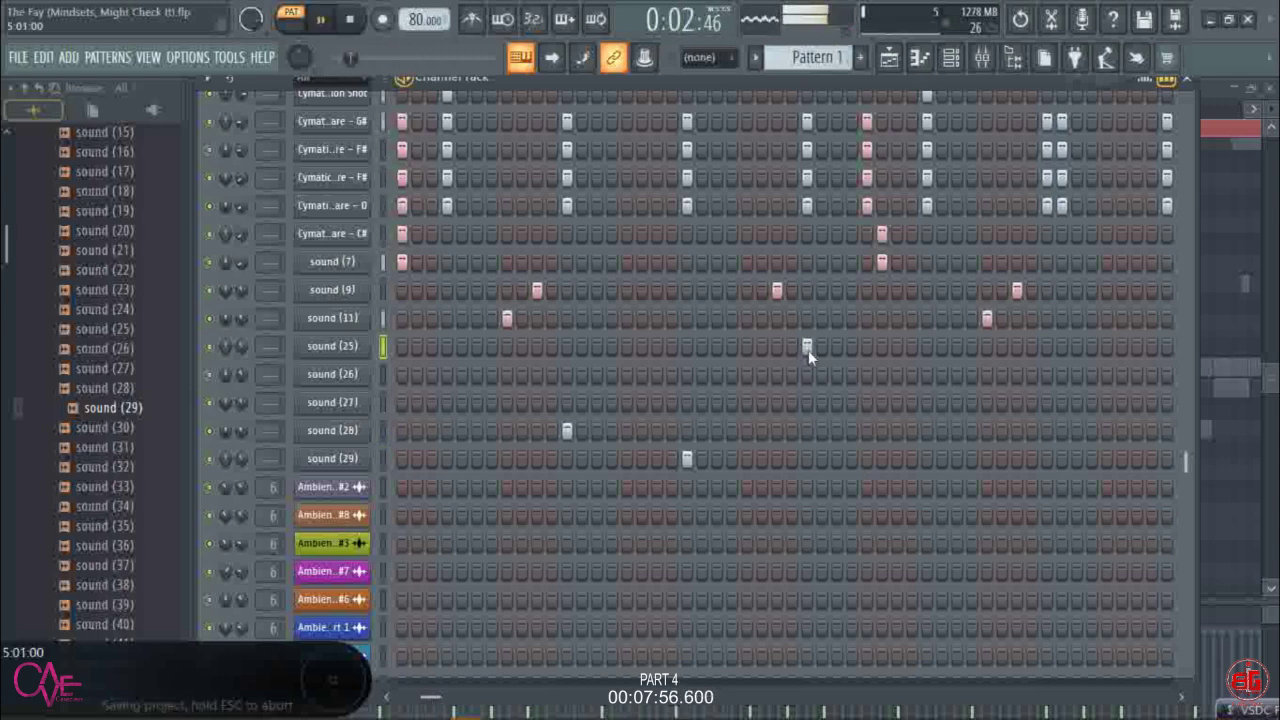
left_click(806, 346)
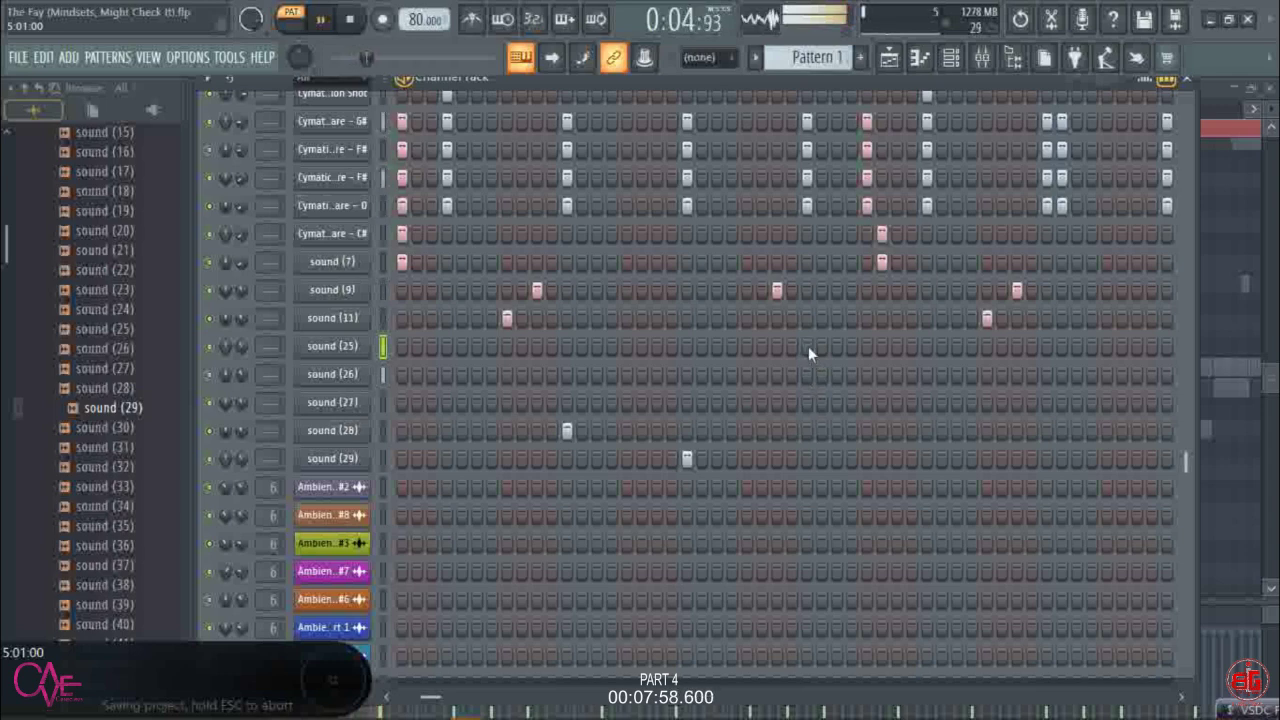
right_click(376, 348)
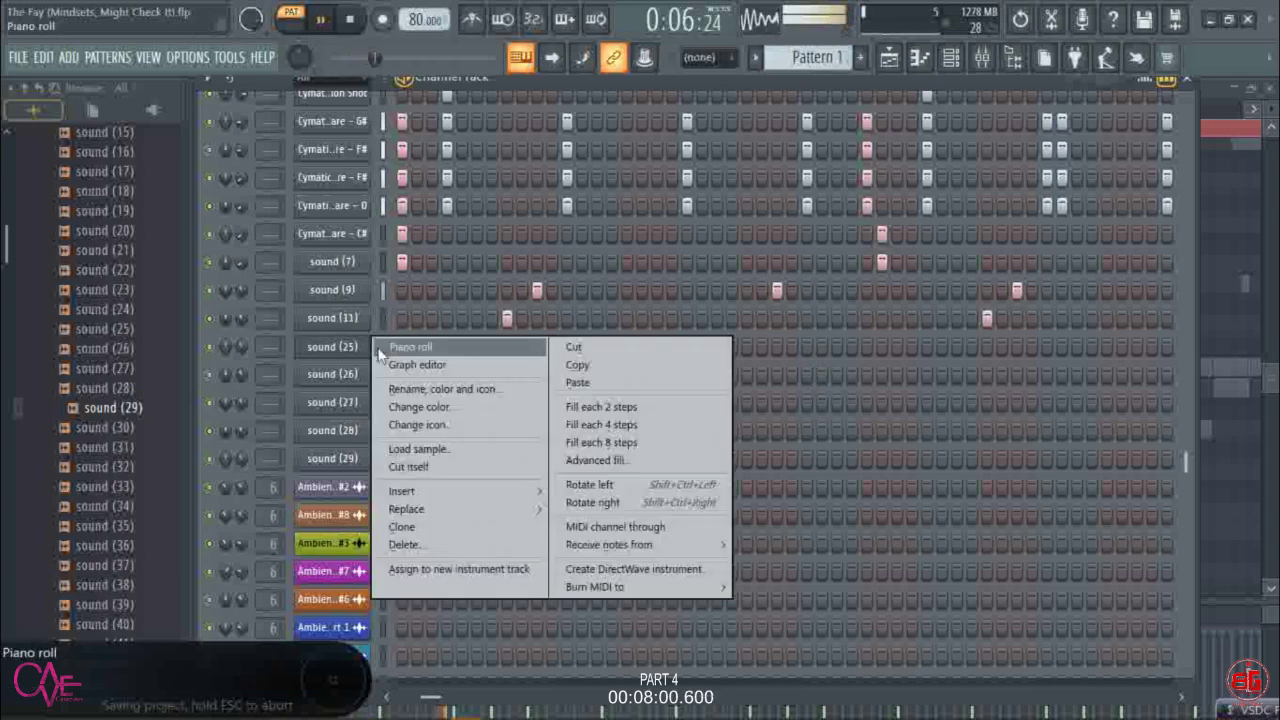
left_click(380, 350)
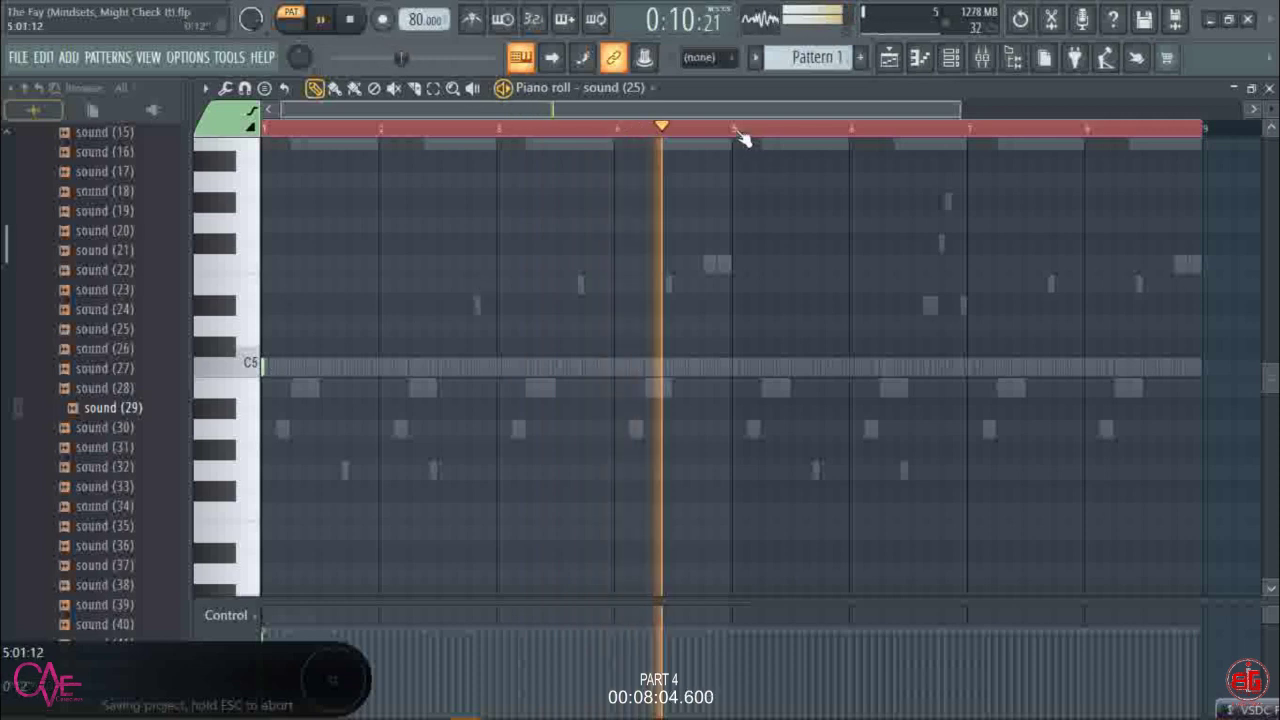
scroll(742, 139, "up", 5)
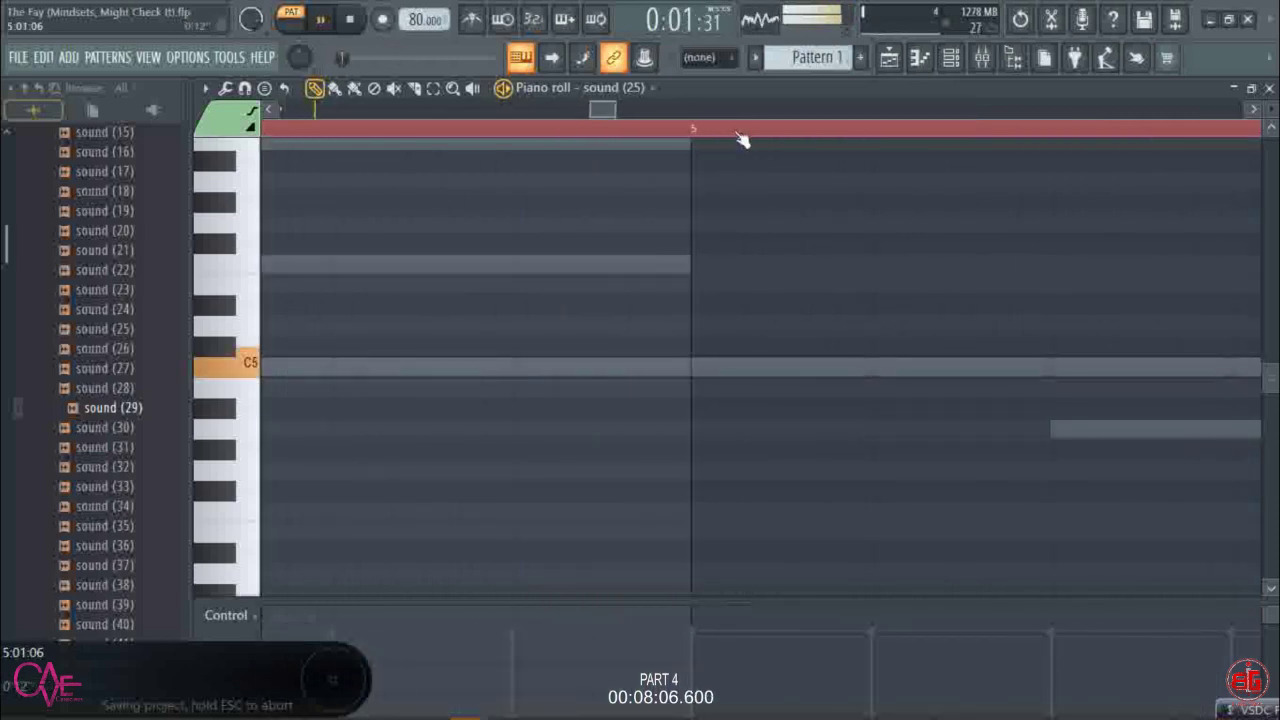
left_click(951, 57)
- Add a C5 note for sound (26) at the start of bar 5 in its piano roll
right_click(360, 374)
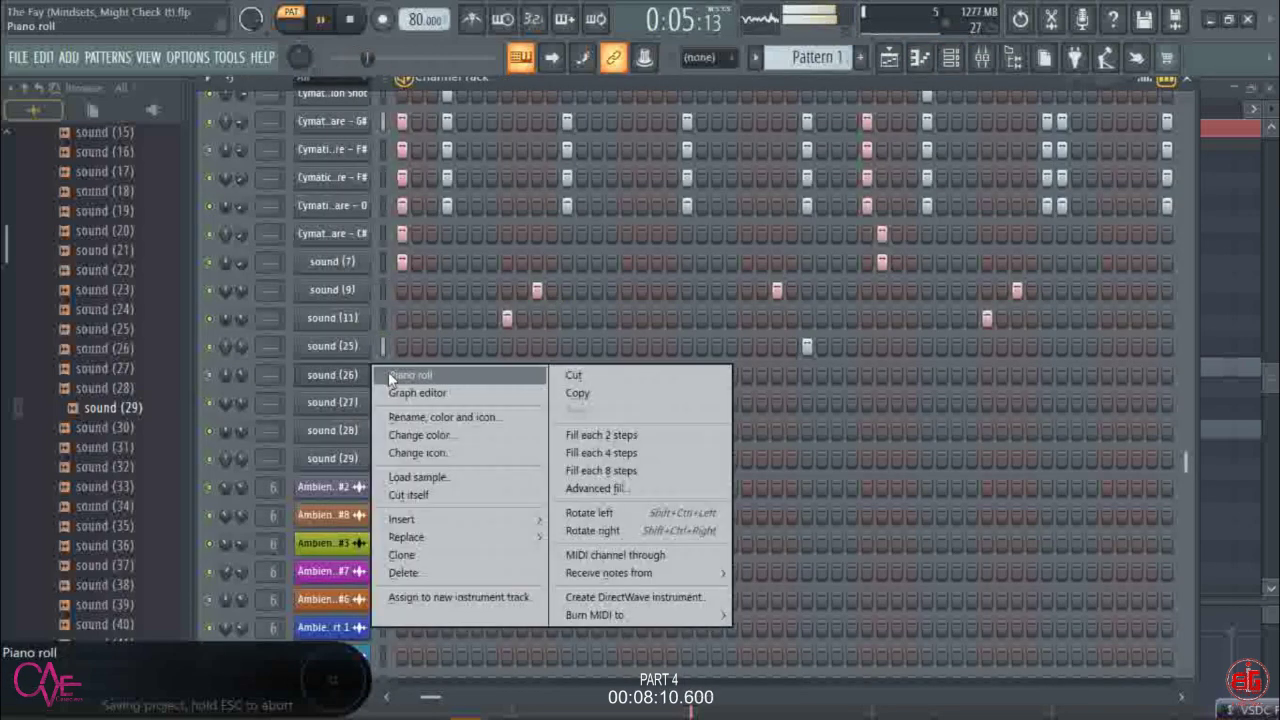
left_click(391, 377)
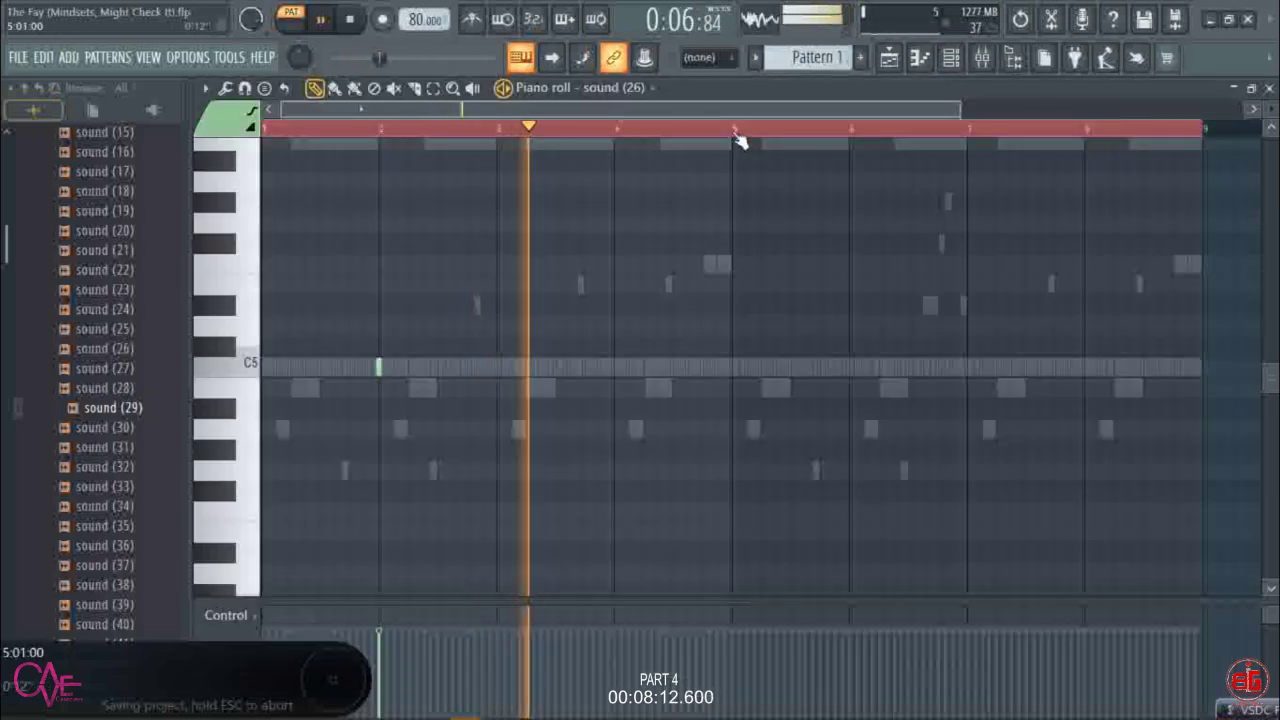
scroll(738, 136, "up", 5)
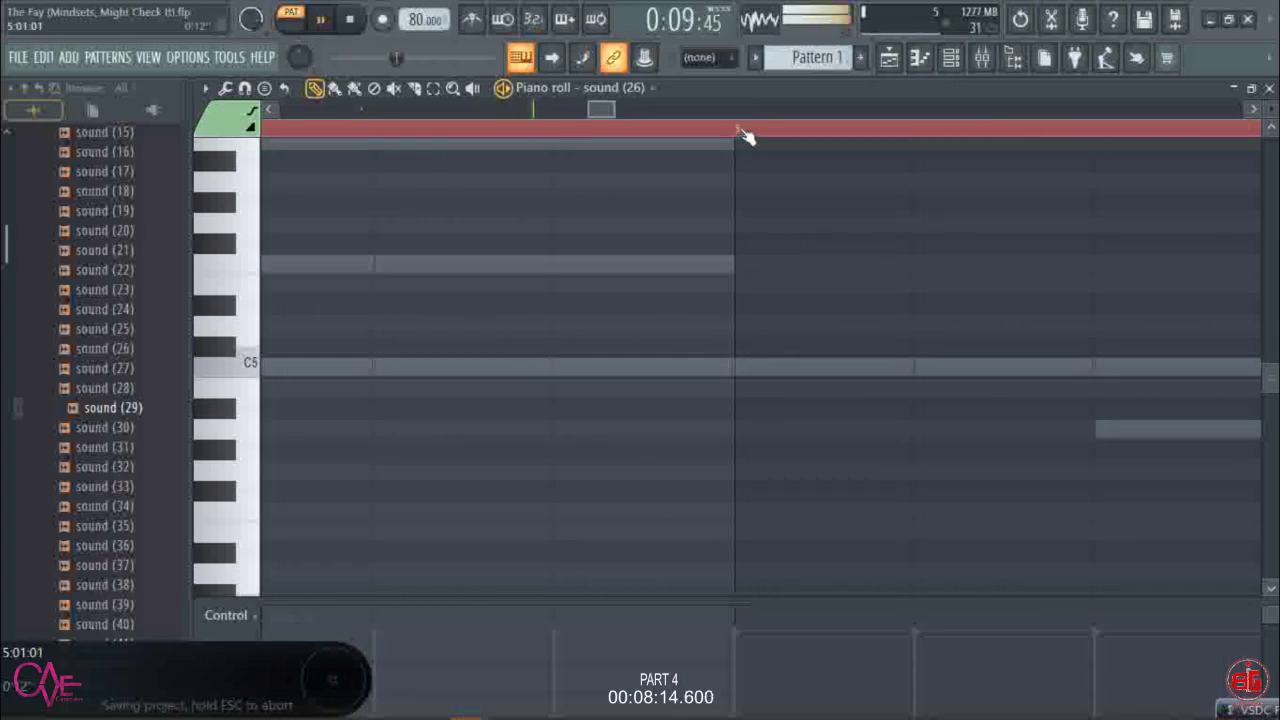
left_click(951, 57)
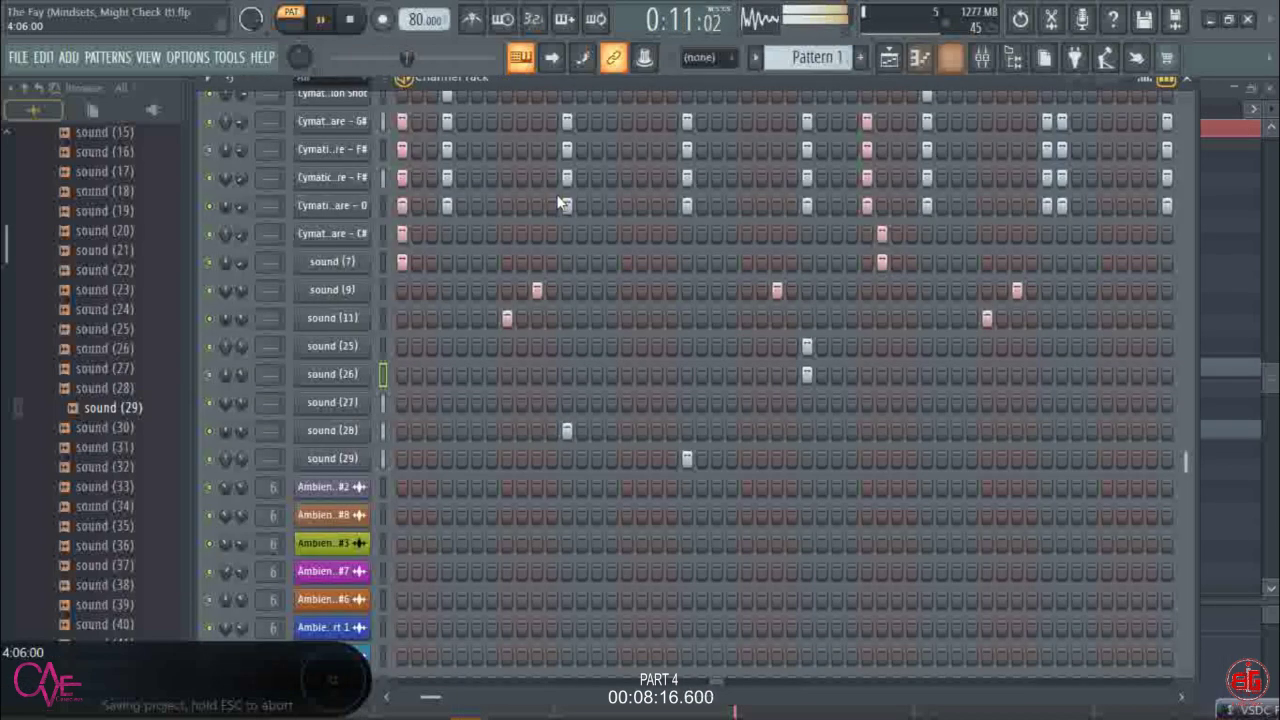
- Try a C5 note for sound (27) at the start of bar 5, remove it and stop playback
right_click(383, 401)
left_click(386, 398)
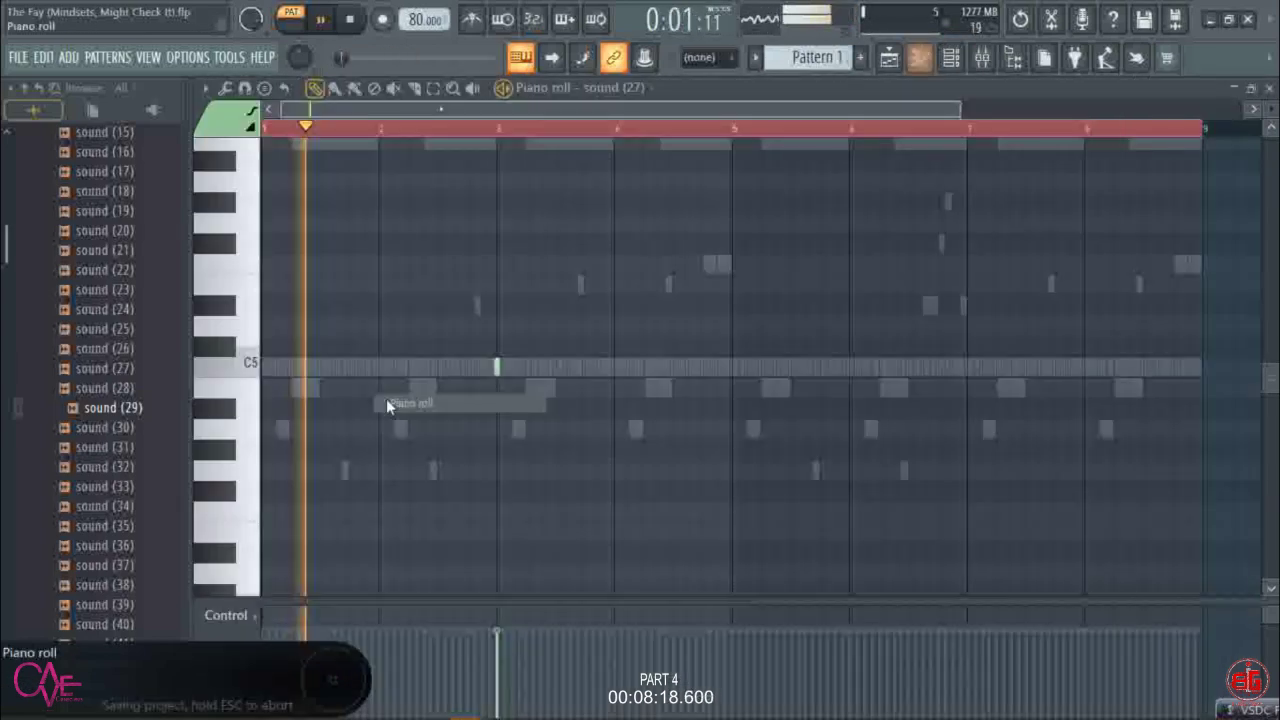
scroll(740, 133, "up", 6)
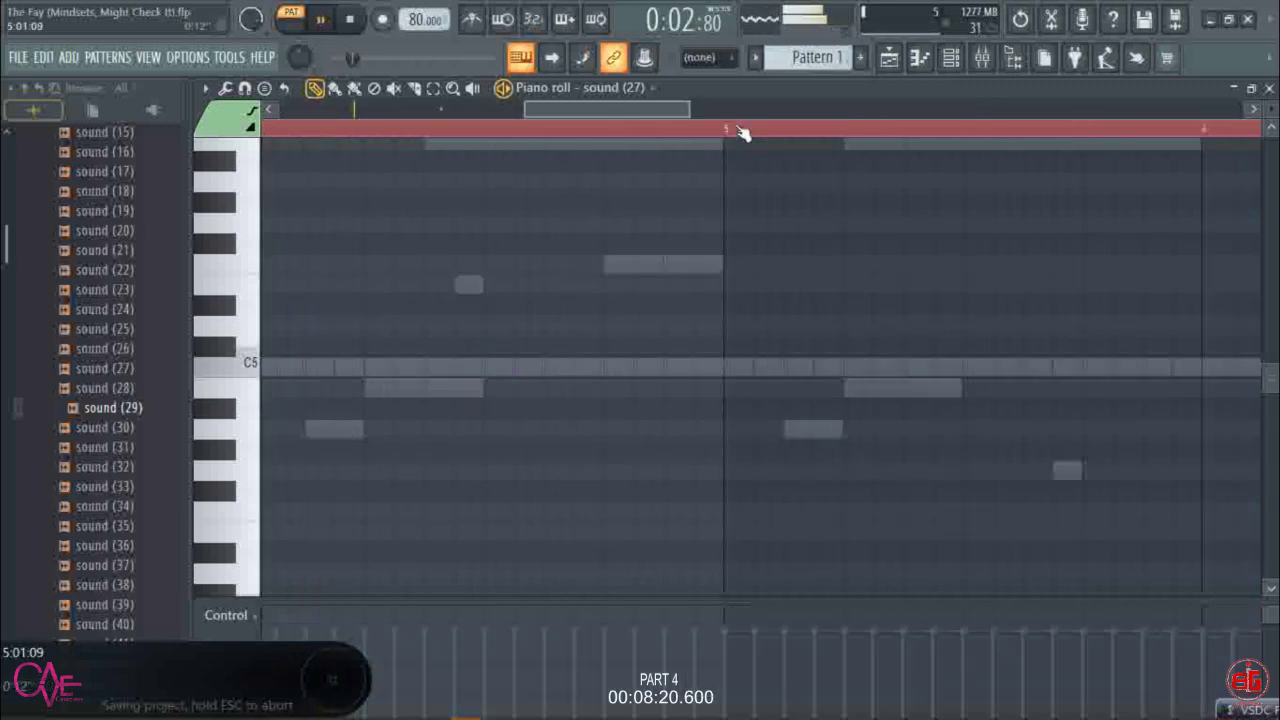
scroll(740, 133, "up", 3)
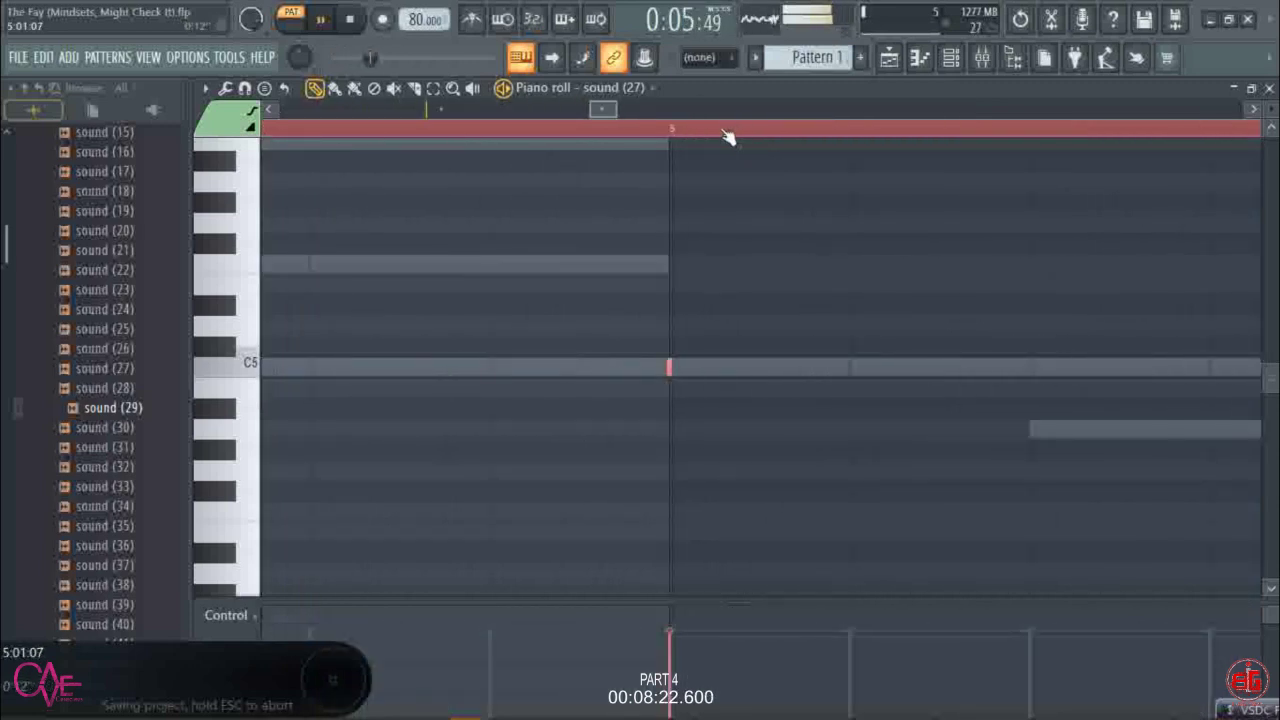
scroll(722, 133, "down", 4)
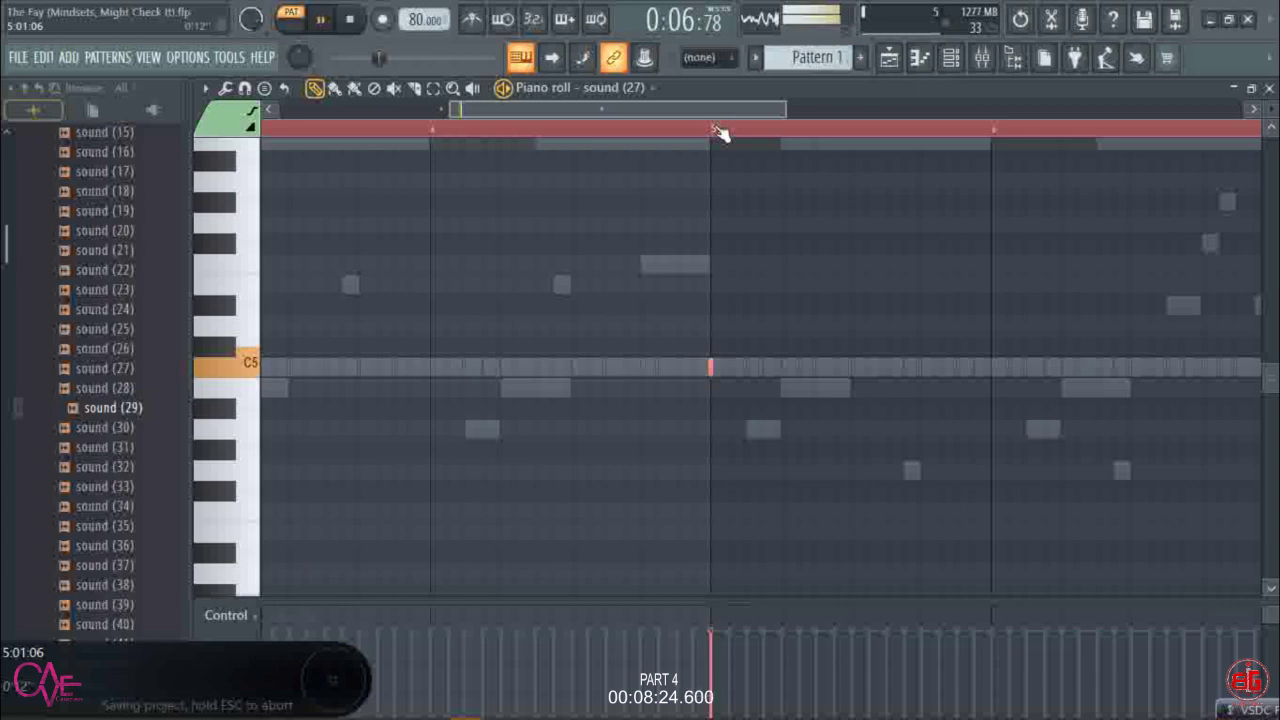
scroll(720, 133, "down", 3)
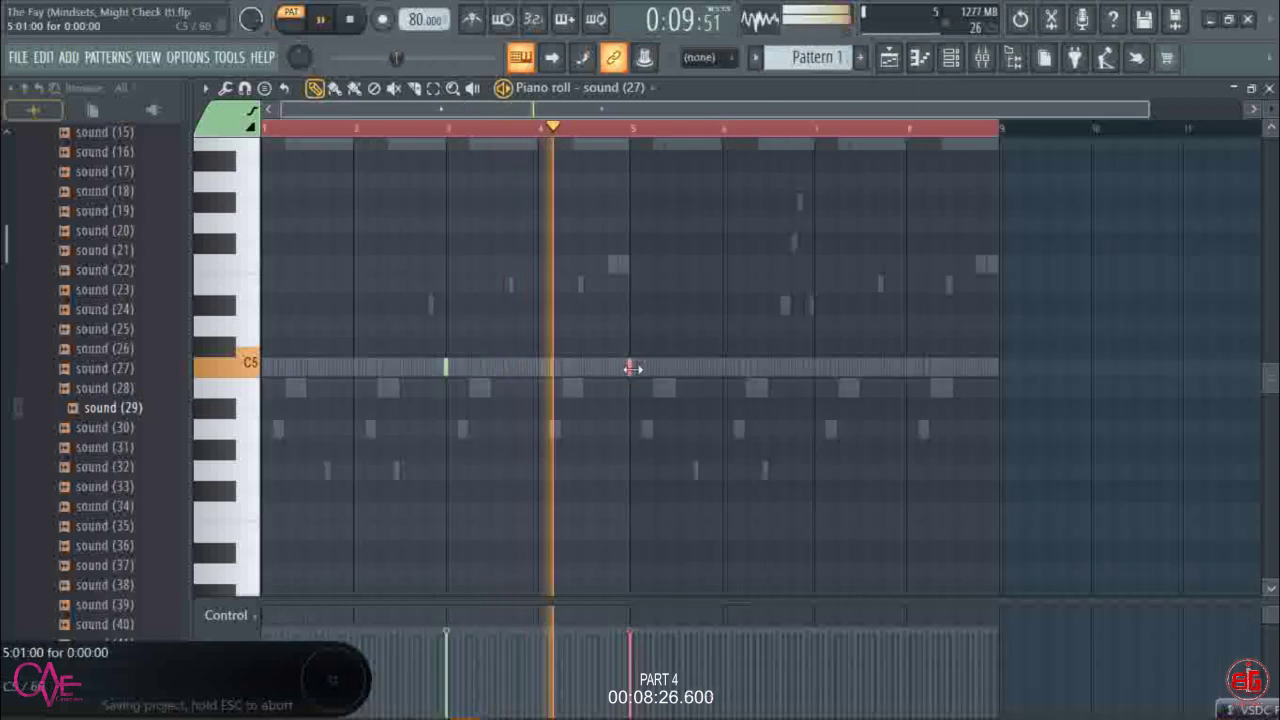
key("space")
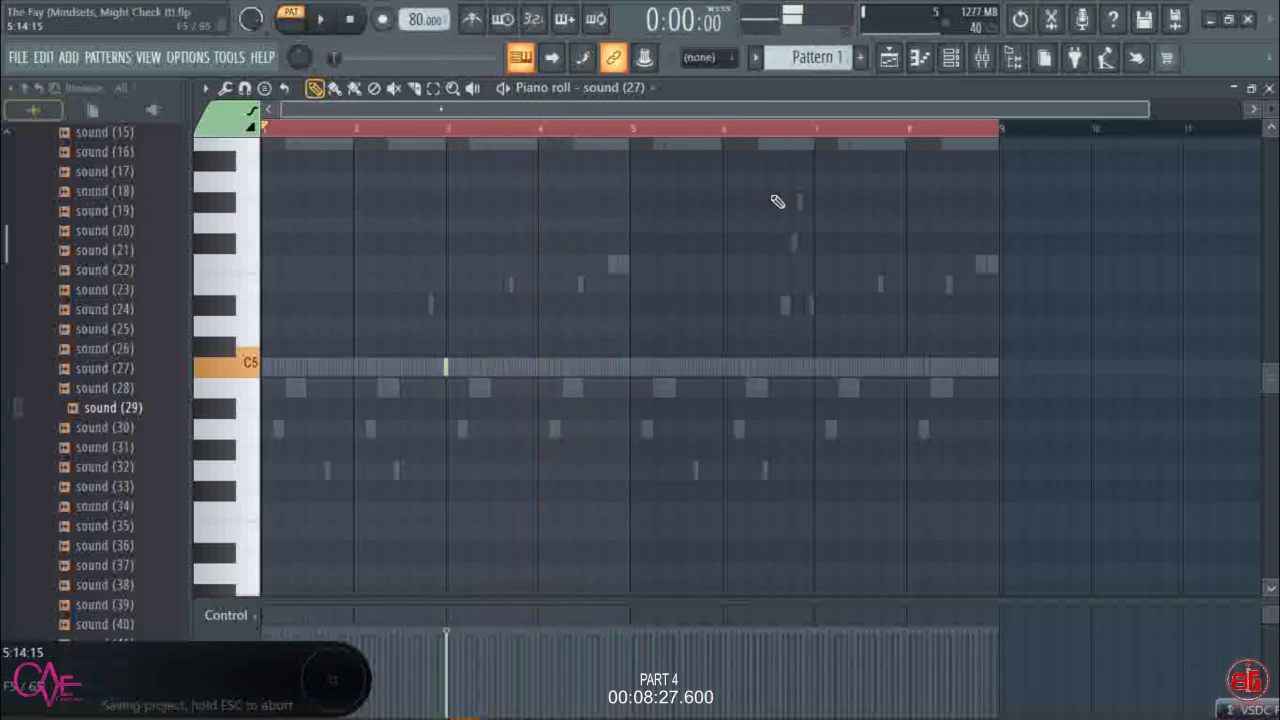
- Replace sound (26)'s bar 5 note with a C5 note aligned to the start of bar 6 in its piano roll
left_click(950, 57)
left_click(349, 383)
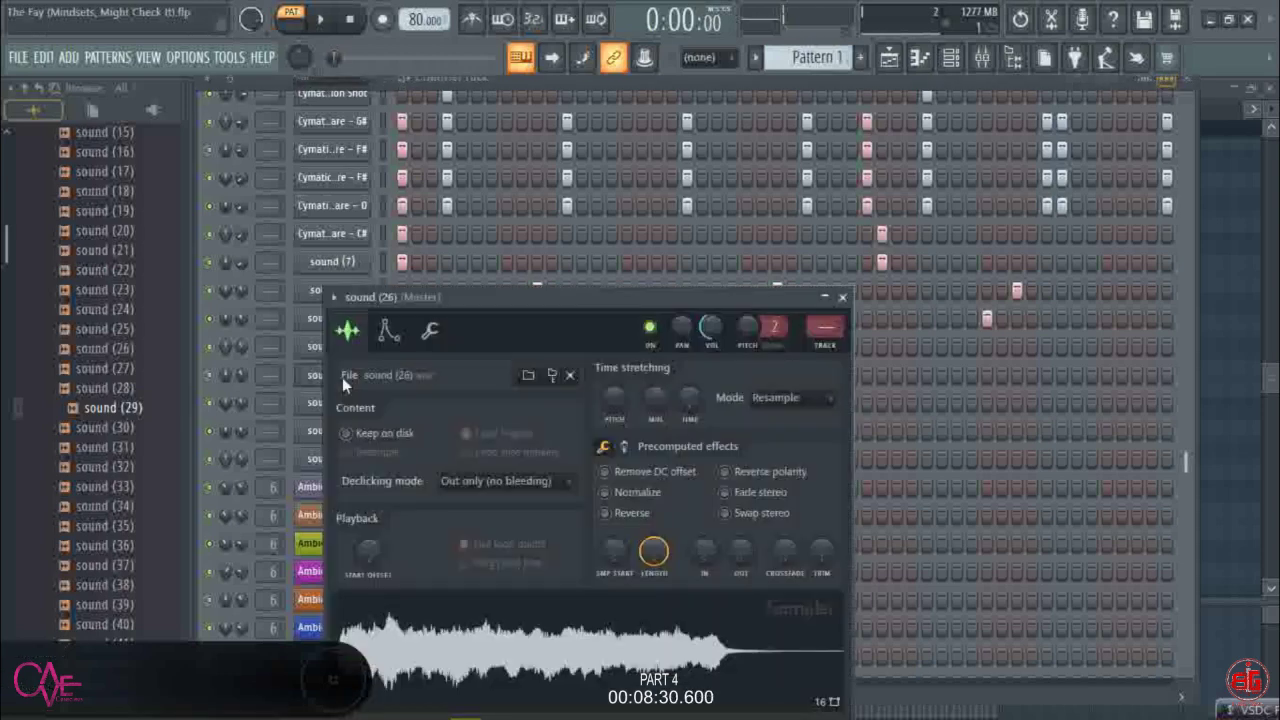
right_click(325, 377)
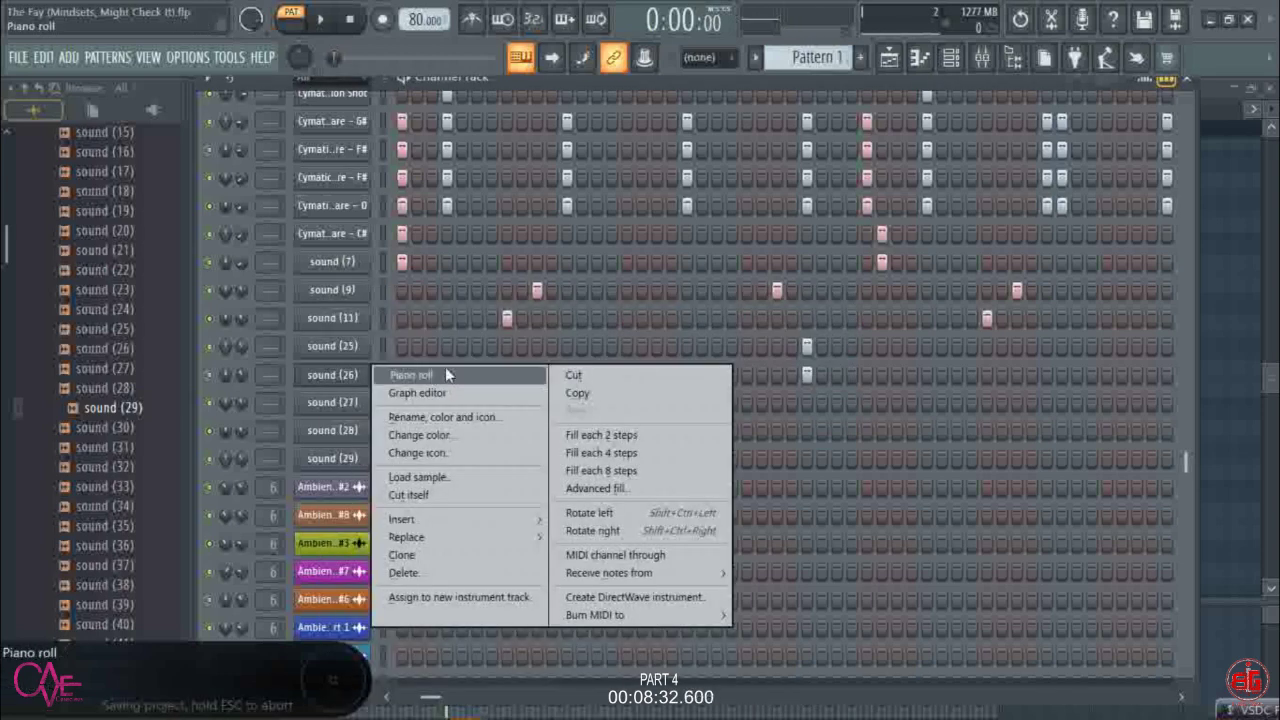
left_click(445, 367)
right_click(731, 368)
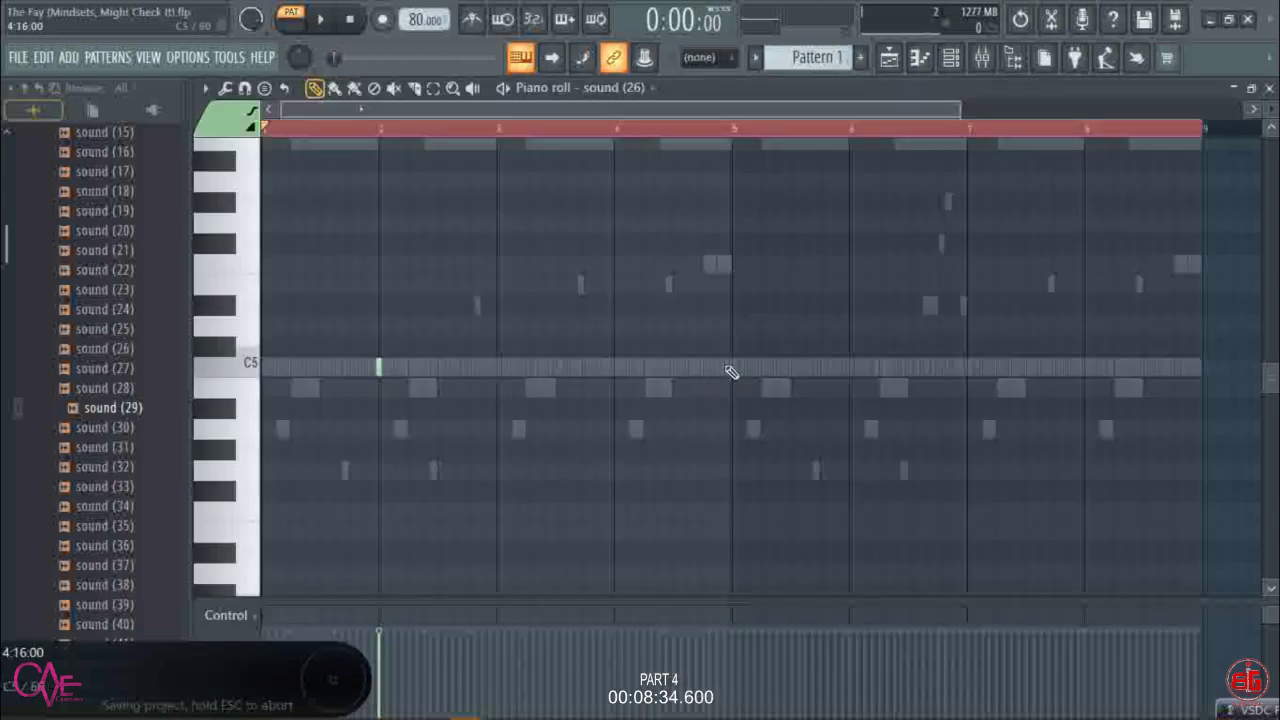
left_click(852, 366)
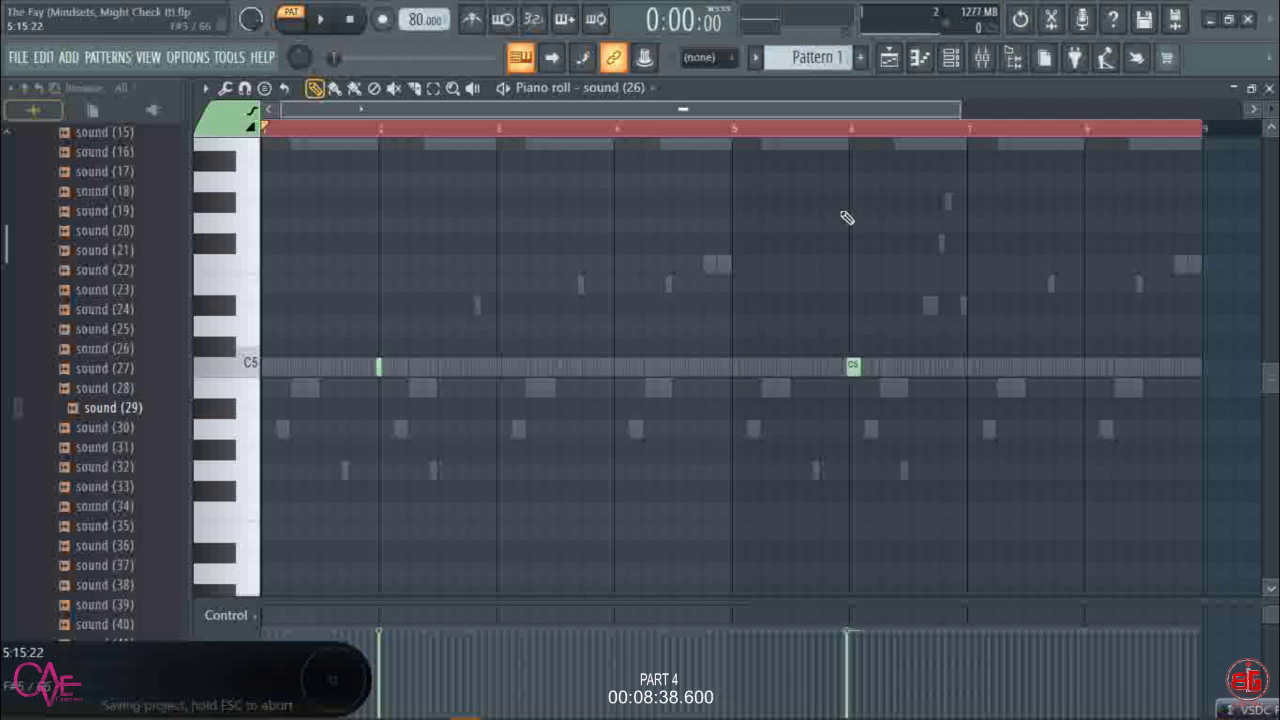
scroll(853, 150, "up", 3)
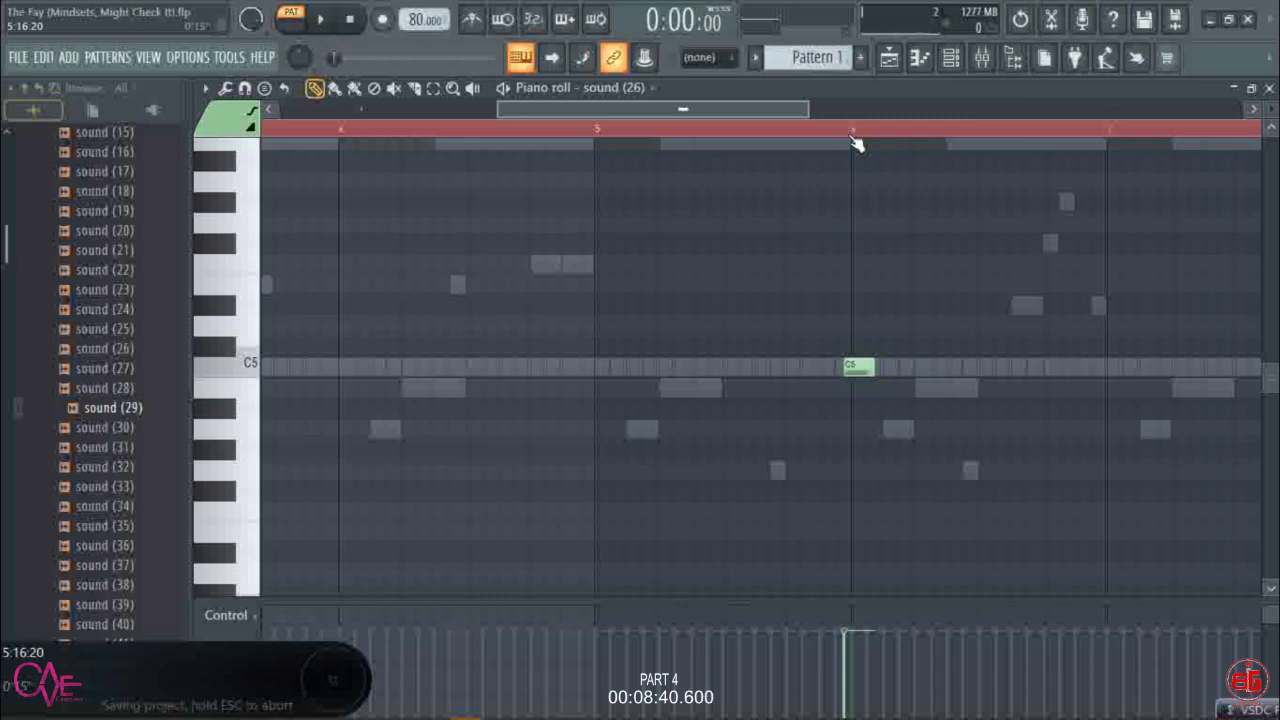
scroll(855, 143, "up", 6)
left_click_drag(803, 366, 895, 369)
left_click(951, 58)
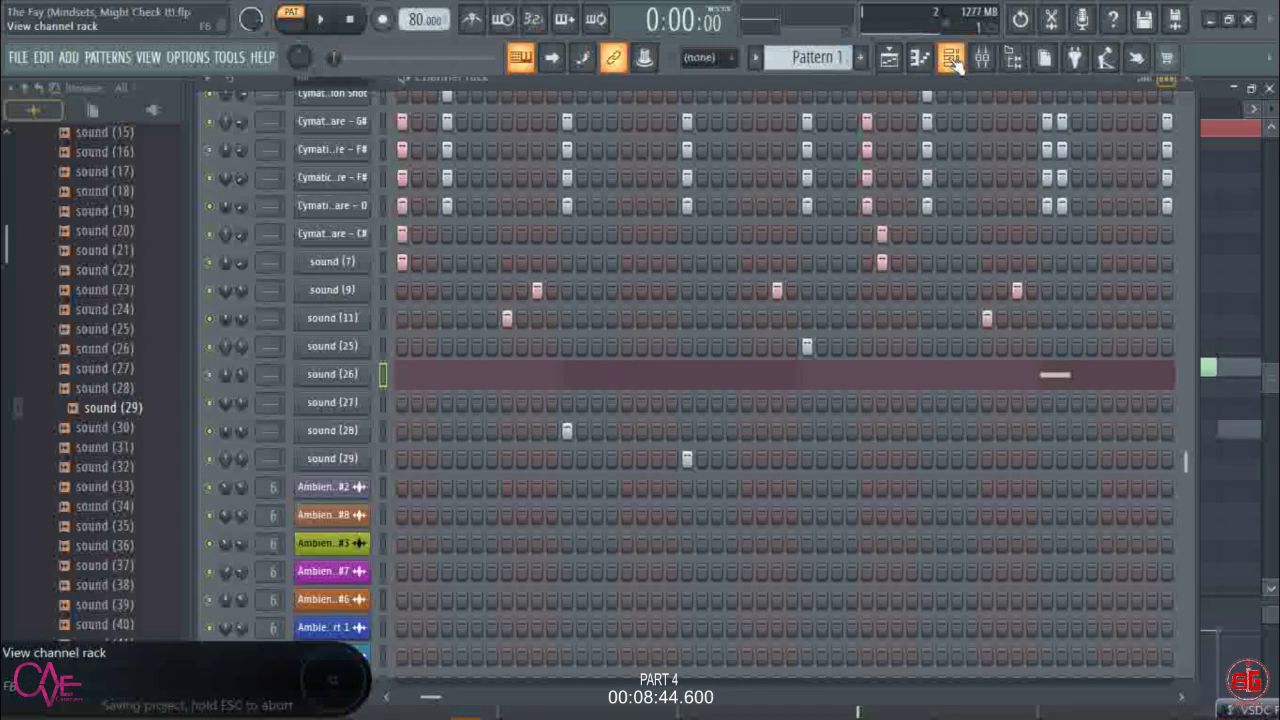
- Check the note positions of sound (25) in its piano roll
right_click(377, 348)
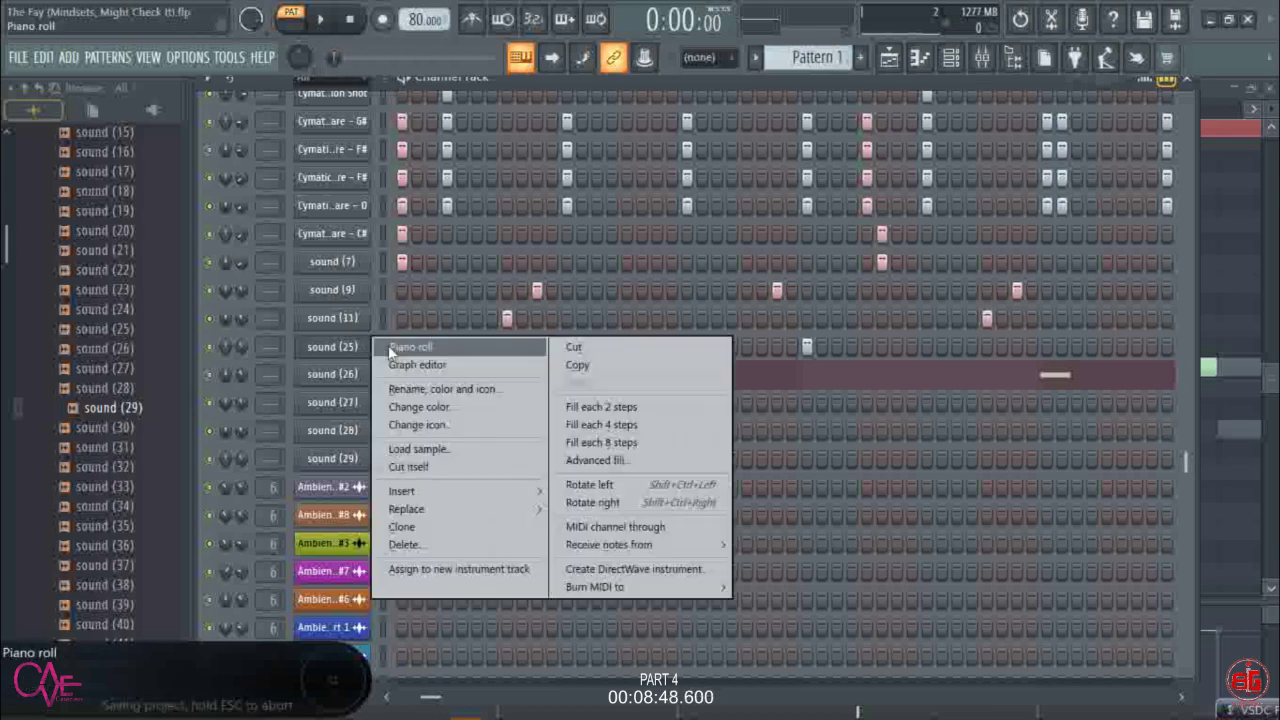
left_click(392, 348)
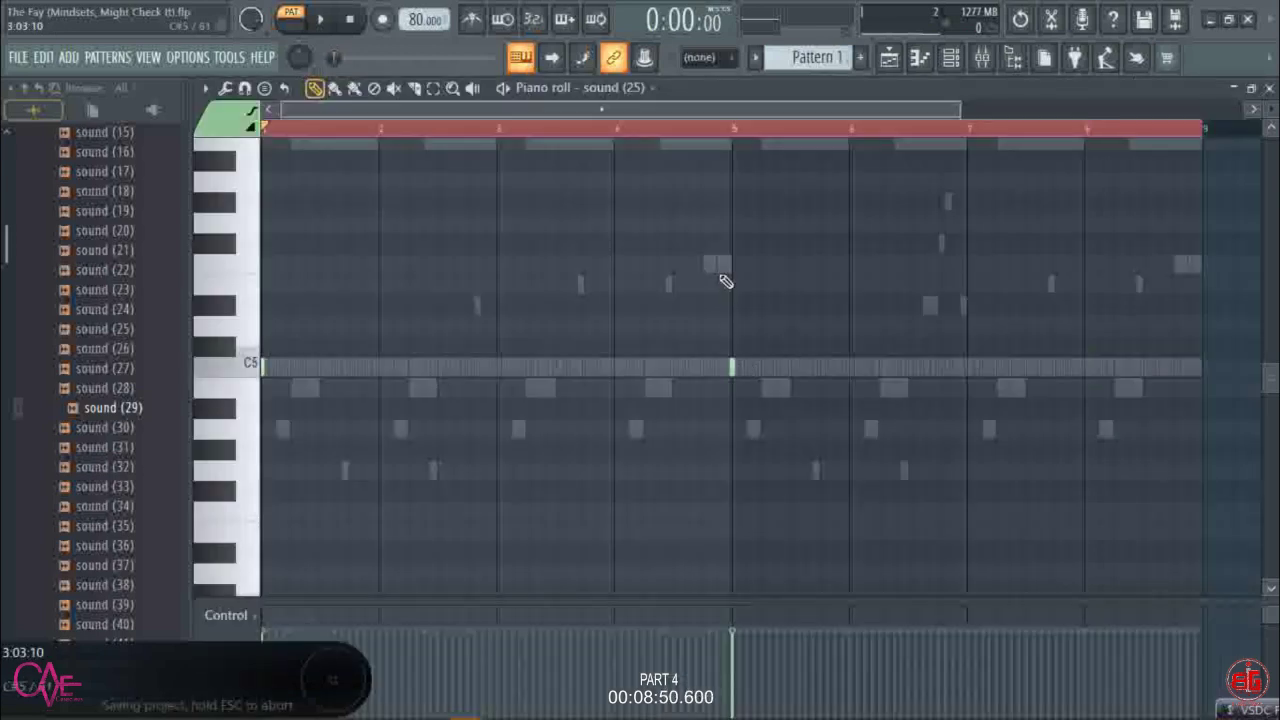
left_click(950, 57)
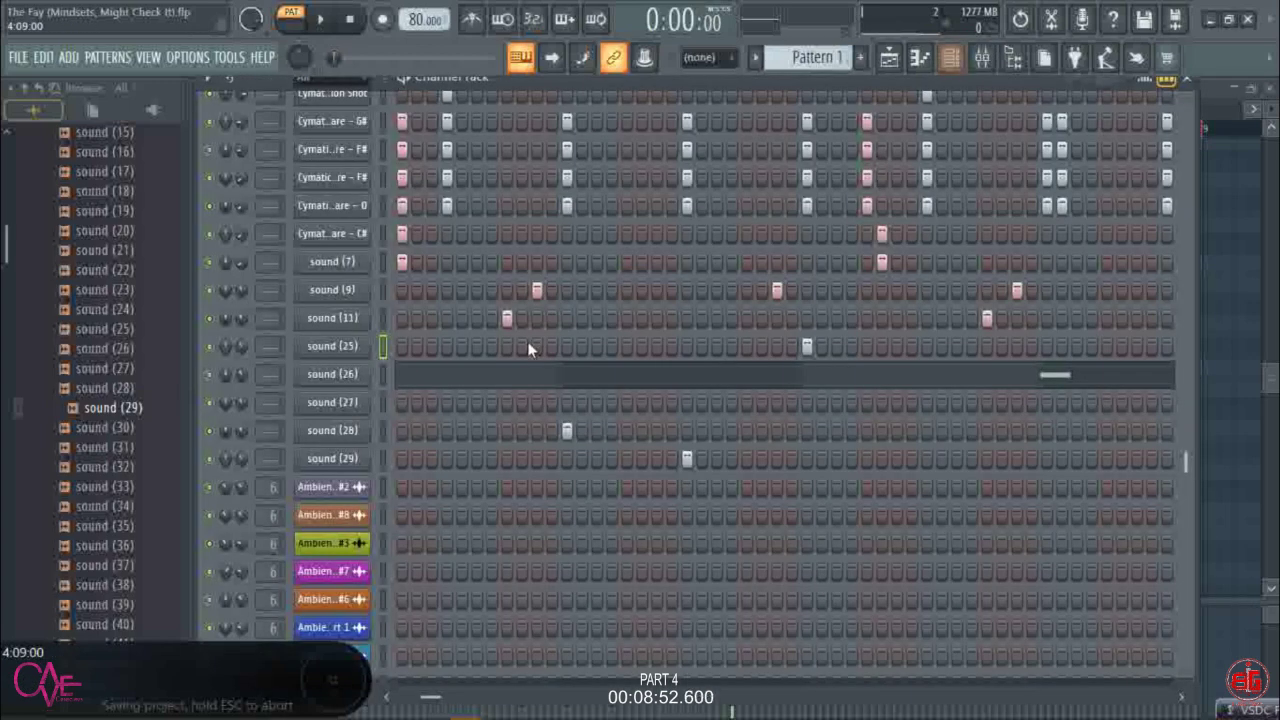
- Add a short C5 note for sound (27) and align it to the start of bar 7 in its piano roll
right_click(300, 400)
left_click(350, 405)
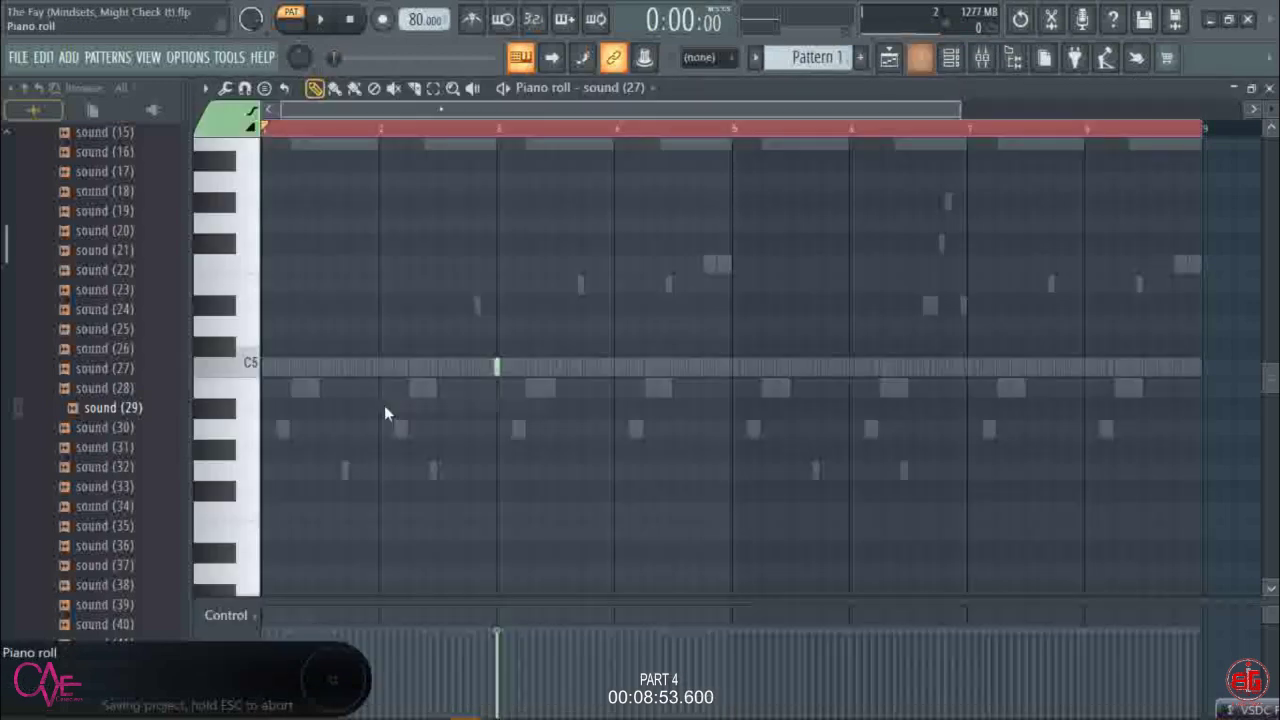
left_click(498, 370)
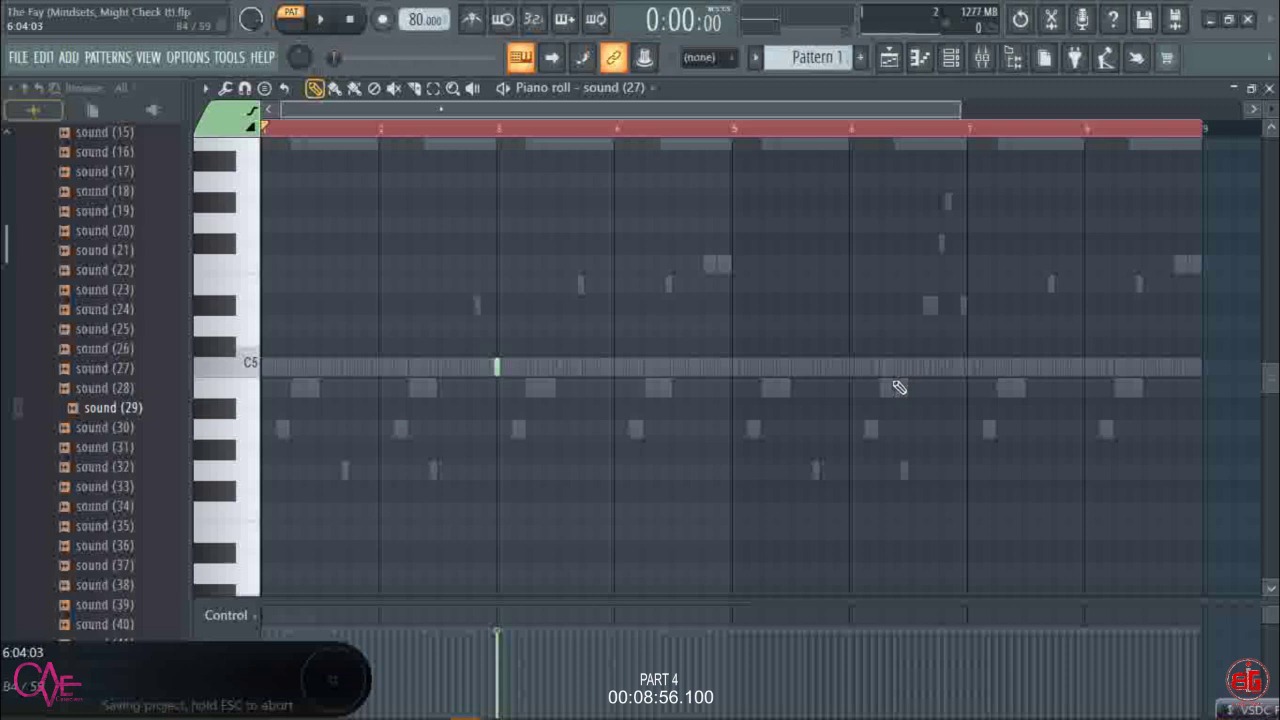
left_click(963, 366)
scroll(985, 138, "up", 2)
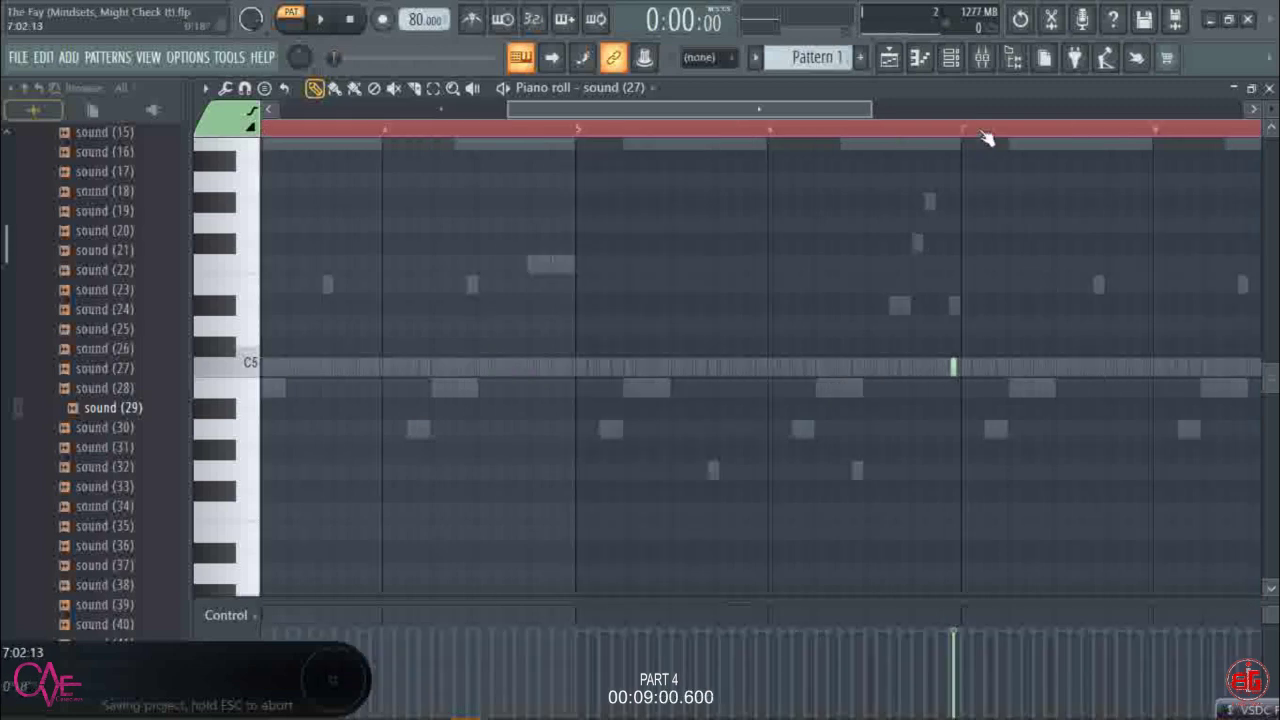
scroll(975, 136, "up", 5)
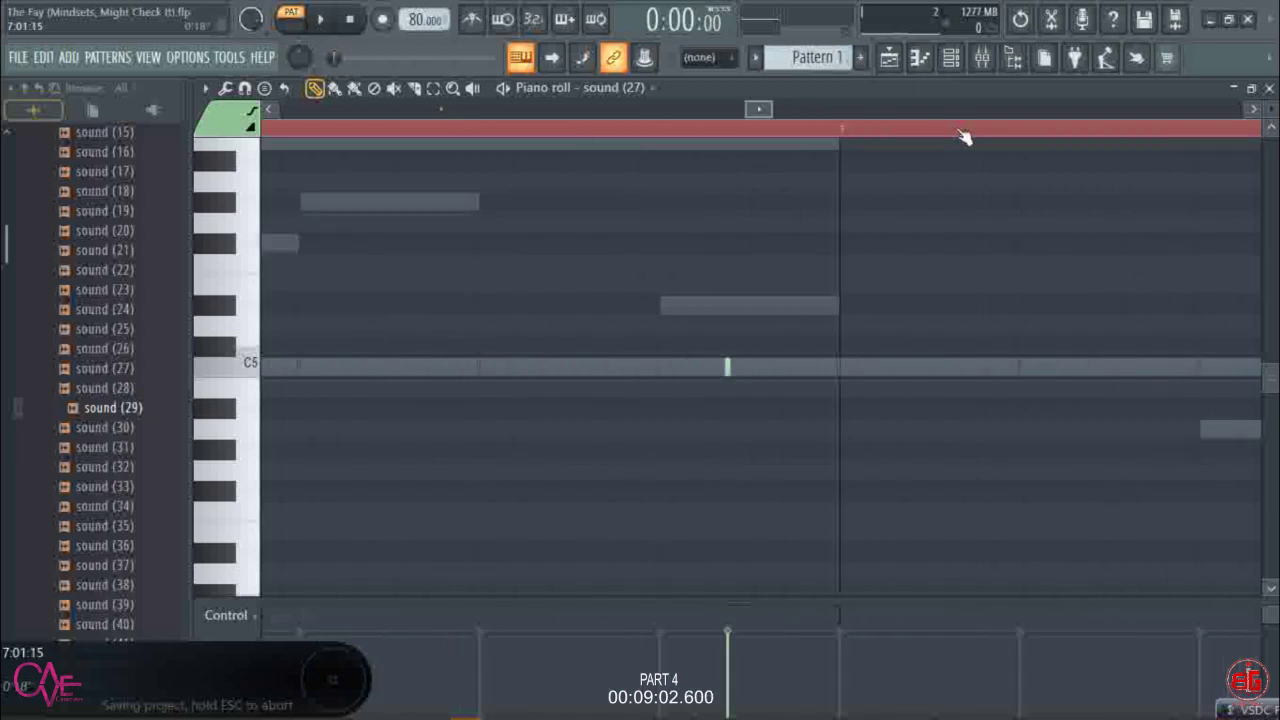
left_click_drag(727, 366, 846, 386)
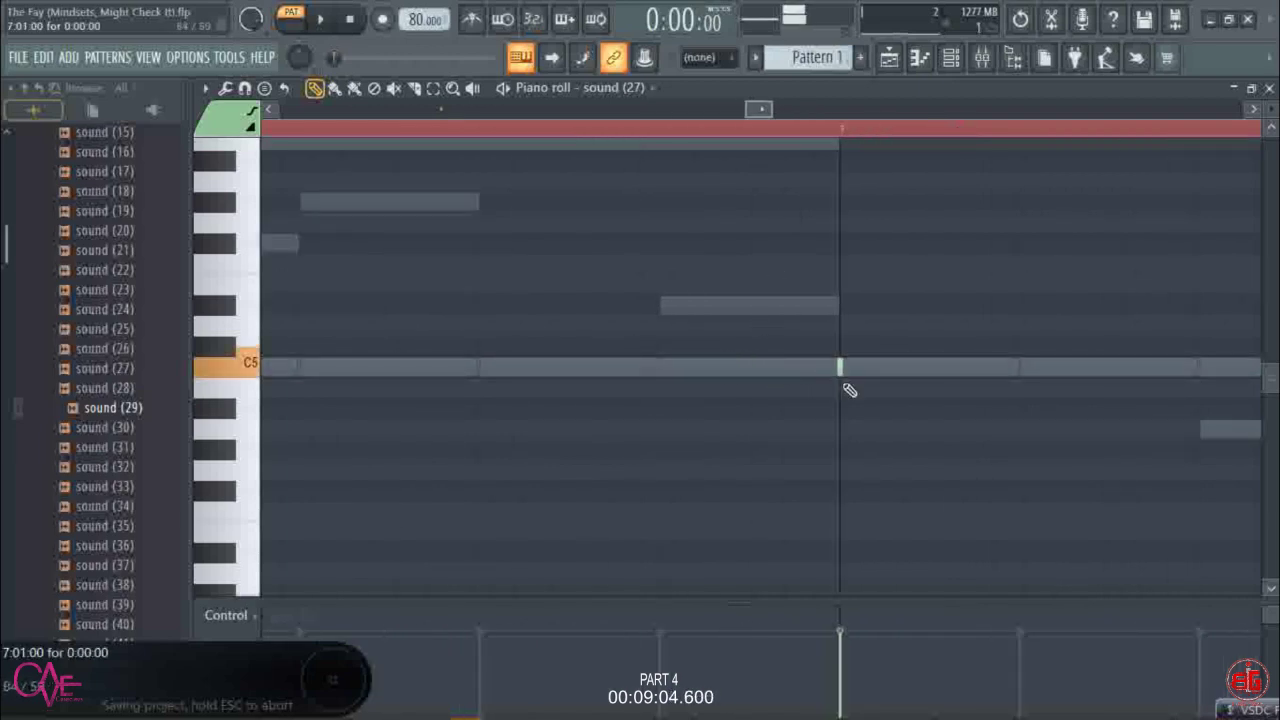
- Add a short C5 note for sound (28) and align it to the start of bar 8 in its piano roll
left_click(951, 58)
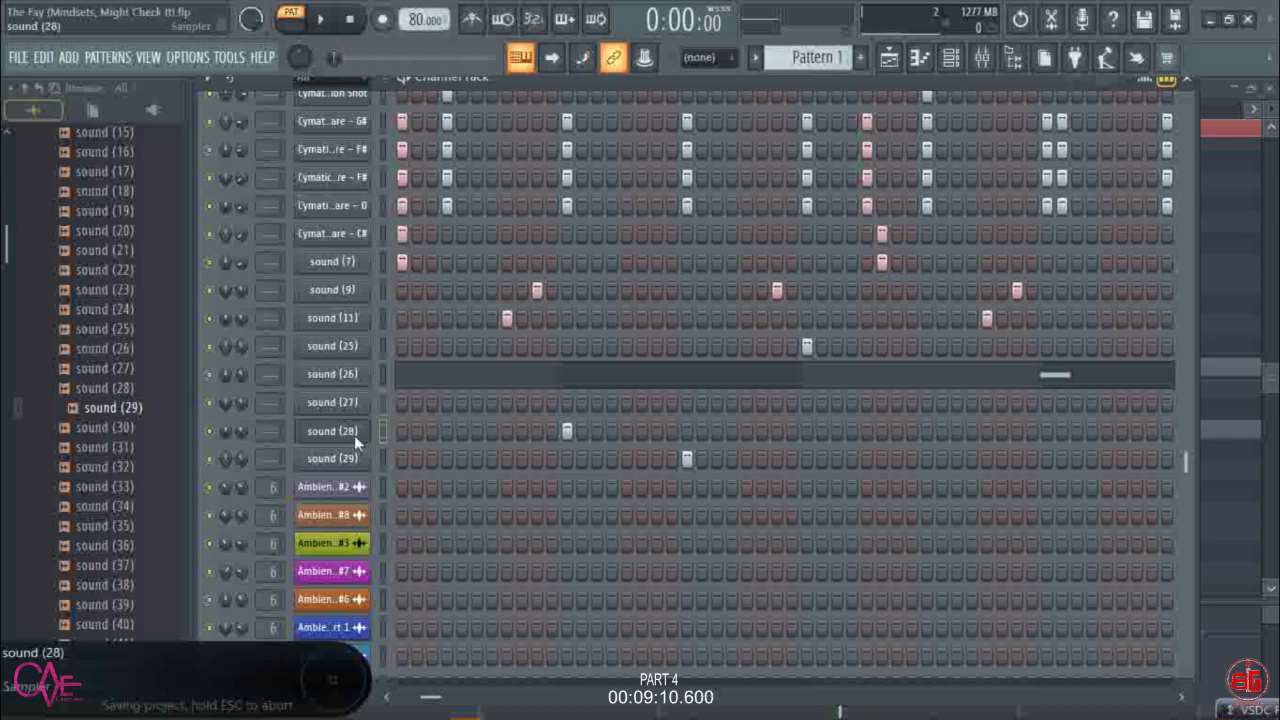
right_click(354, 433)
left_click(388, 433)
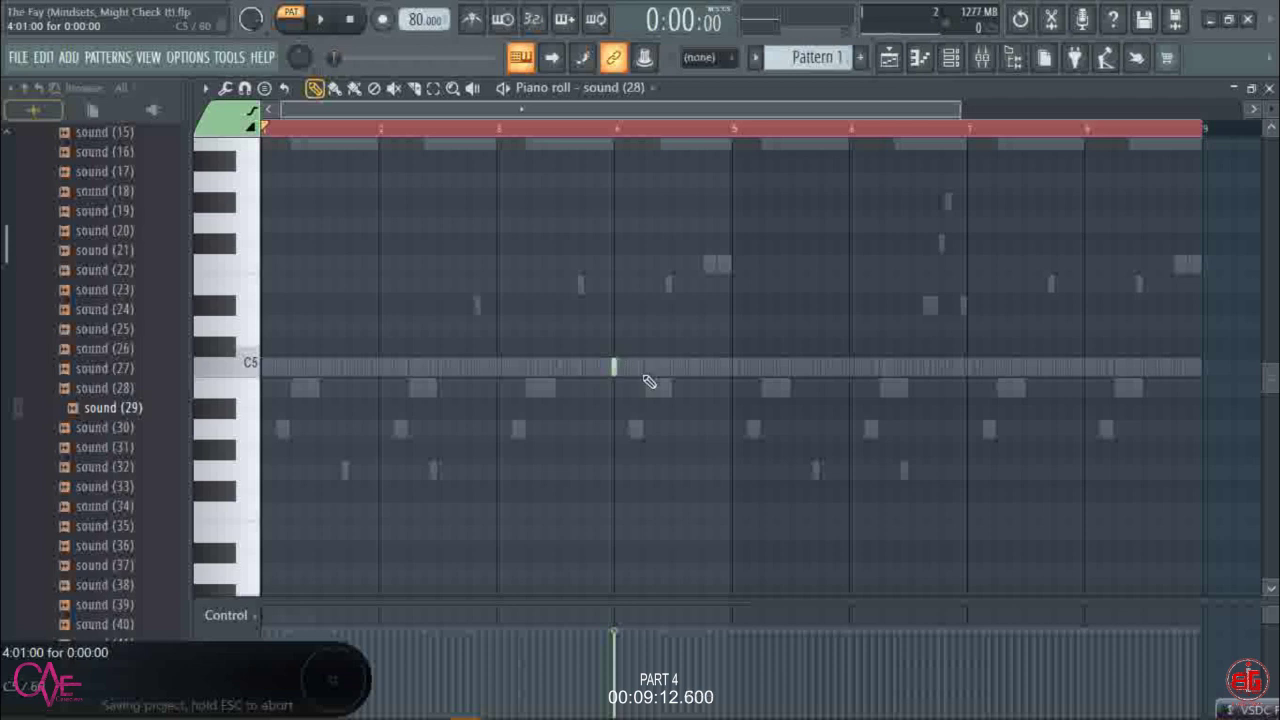
left_click(1084, 367)
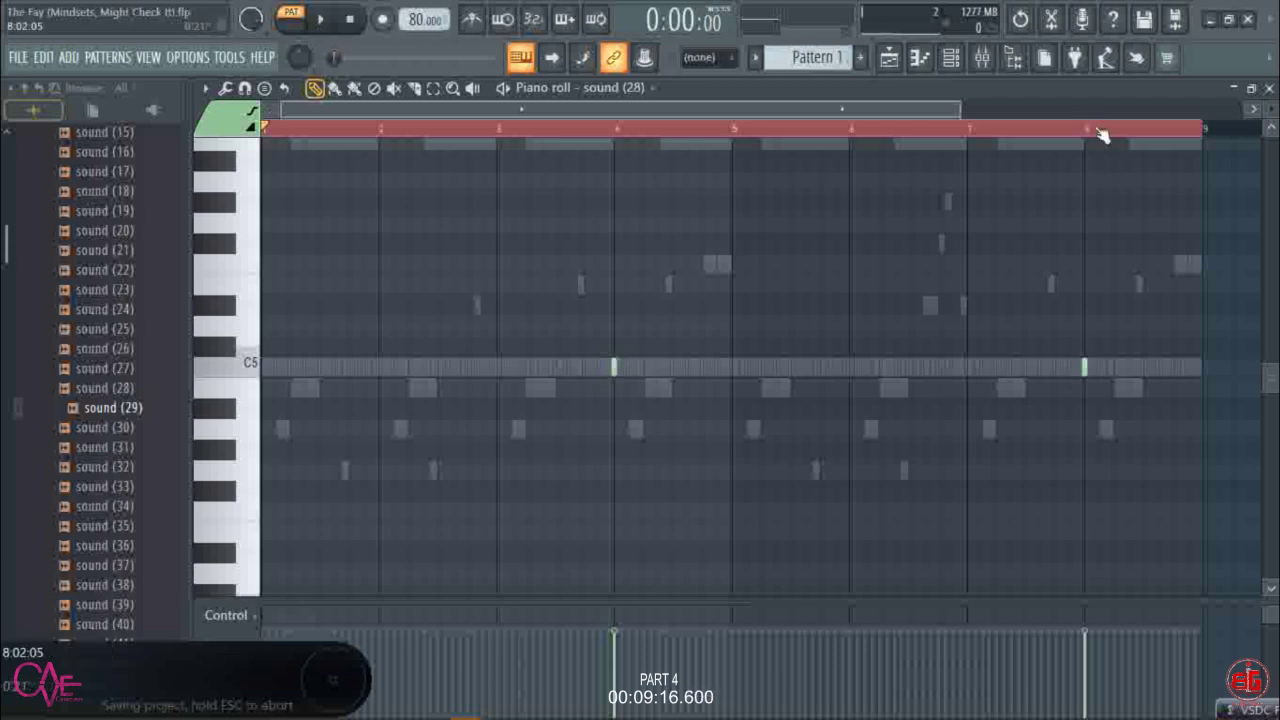
scroll(1100, 130, "up", 3)
scroll(1100, 131, "up", 3)
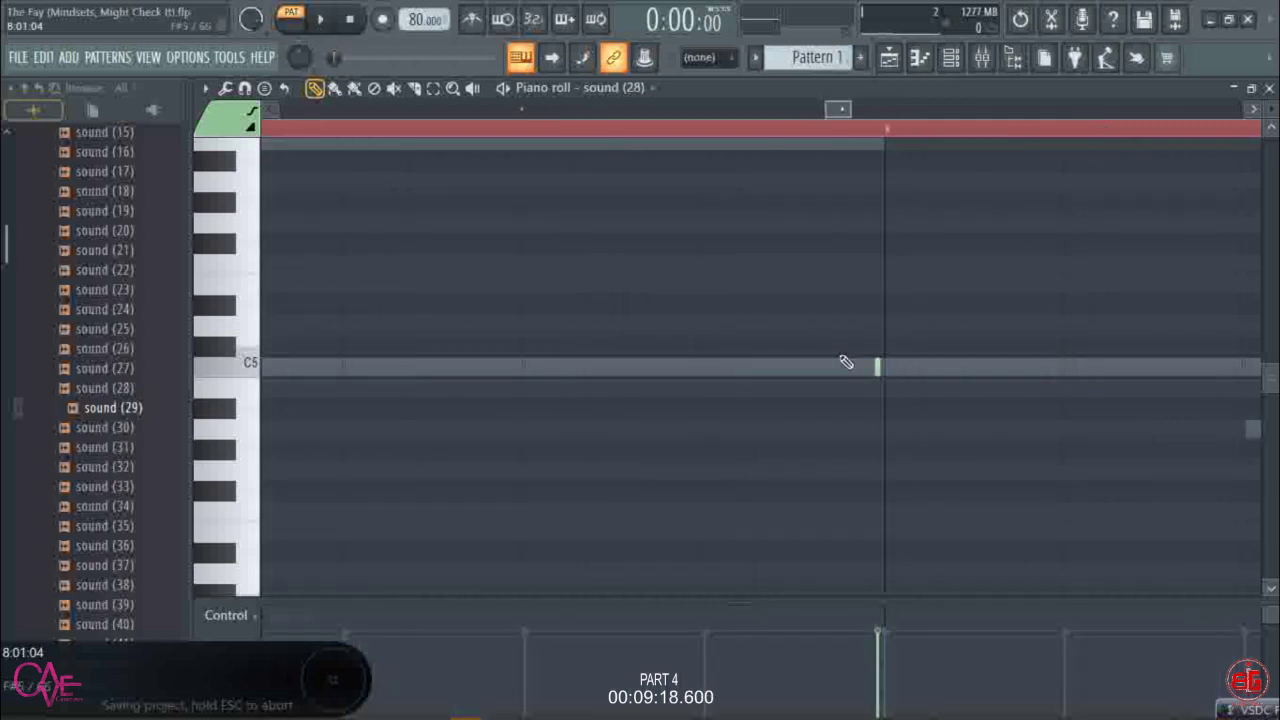
left_click_drag(879, 368, 886, 366)
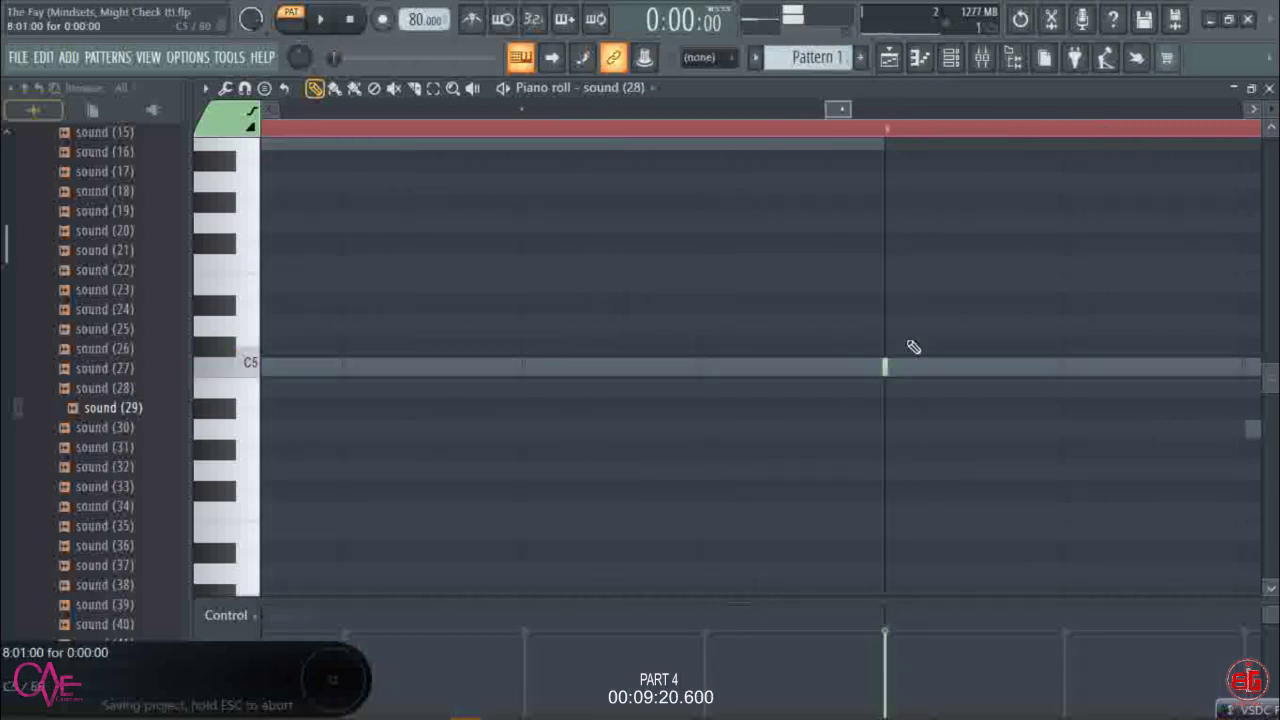
- Add a short C5 note for sound (29) in bar 8 and align it to step 9 in its piano roll
left_click(953, 62)
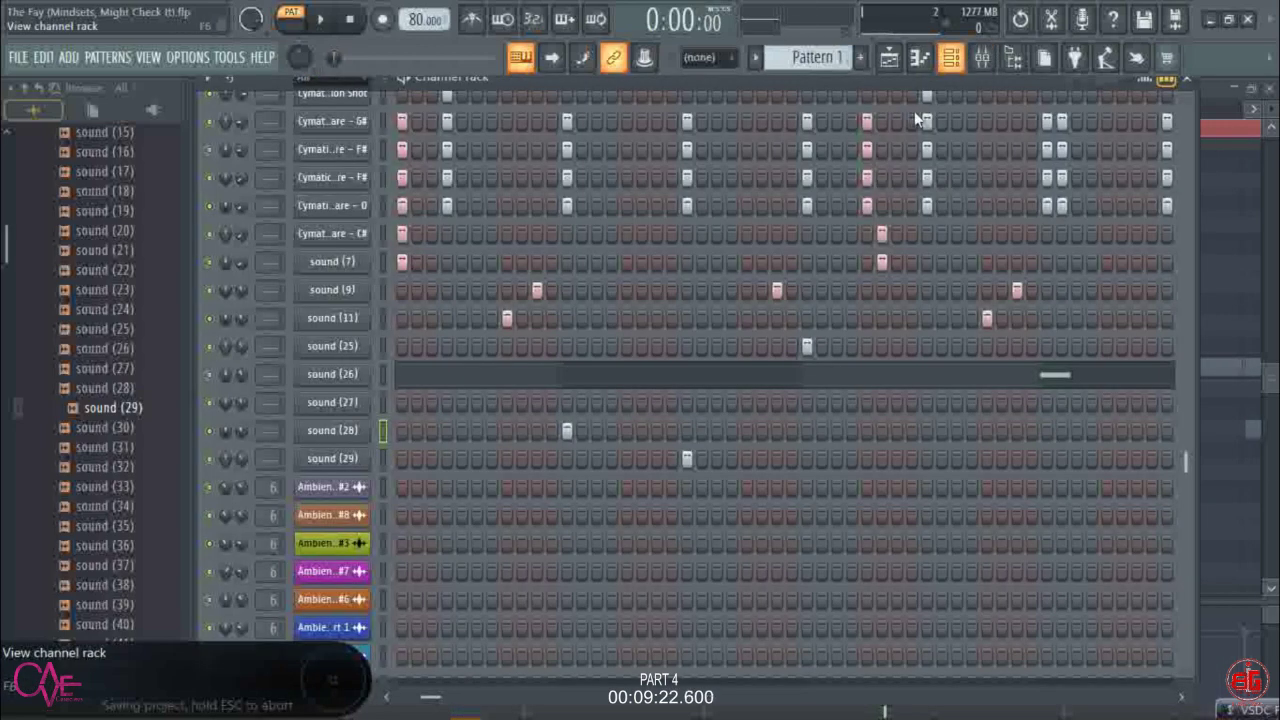
right_click(351, 459)
left_click(386, 459)
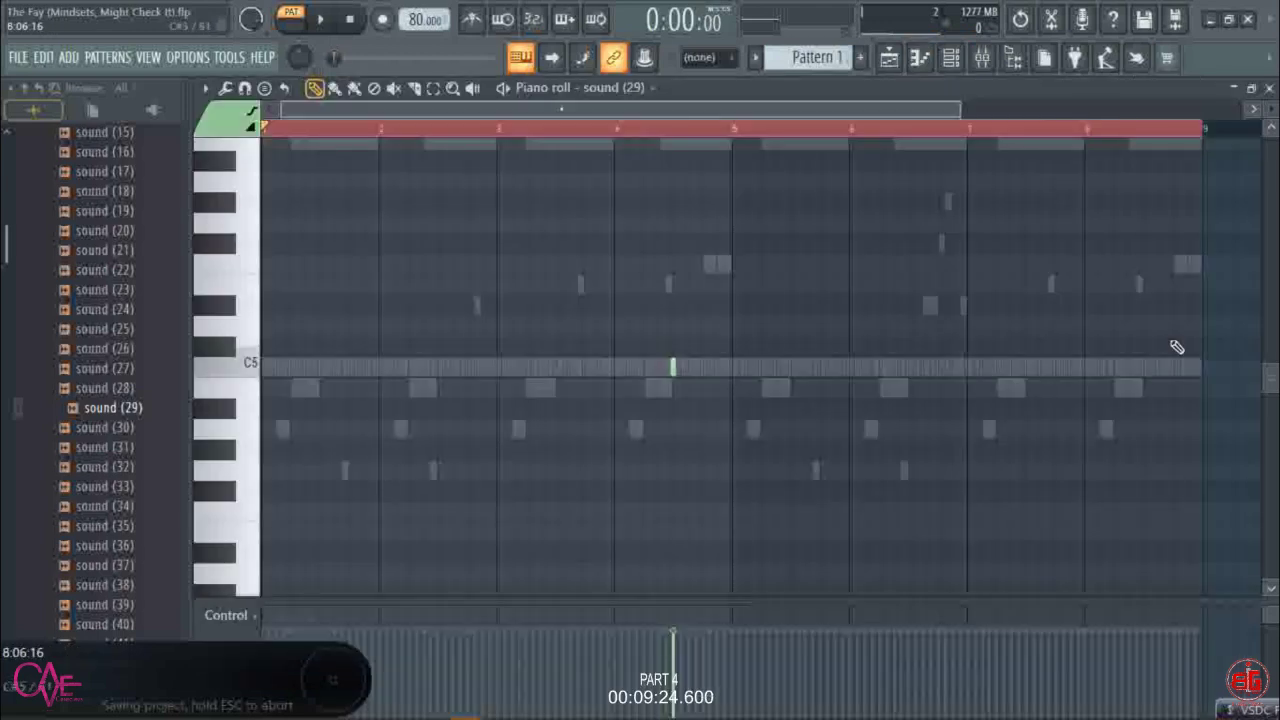
scroll(1217, 133, "up", 3)
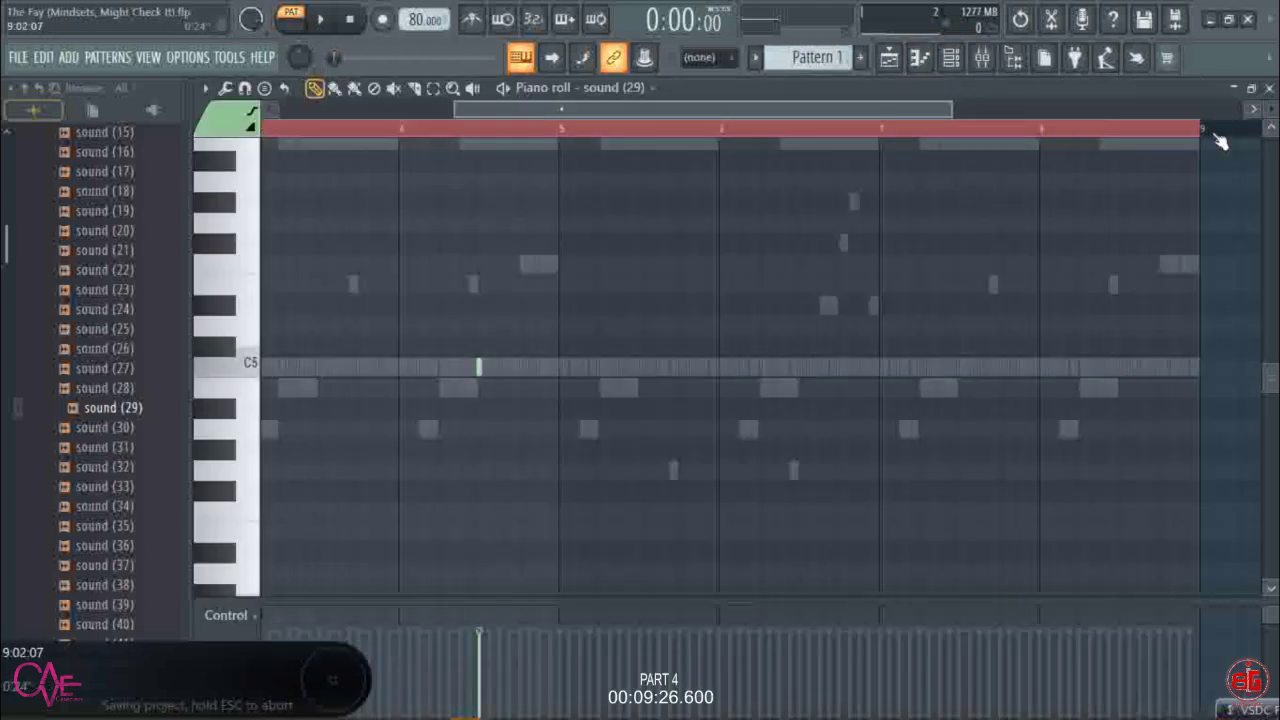
left_click(1101, 366)
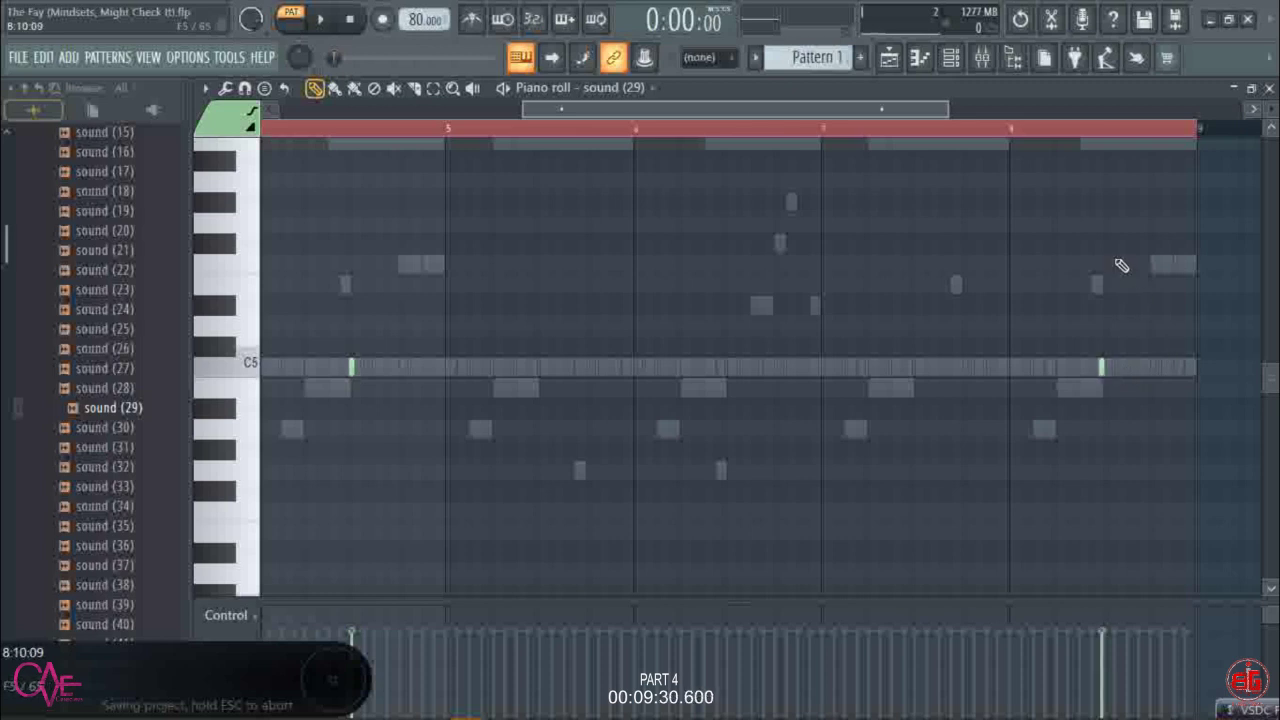
scroll(1108, 134, "up", 6)
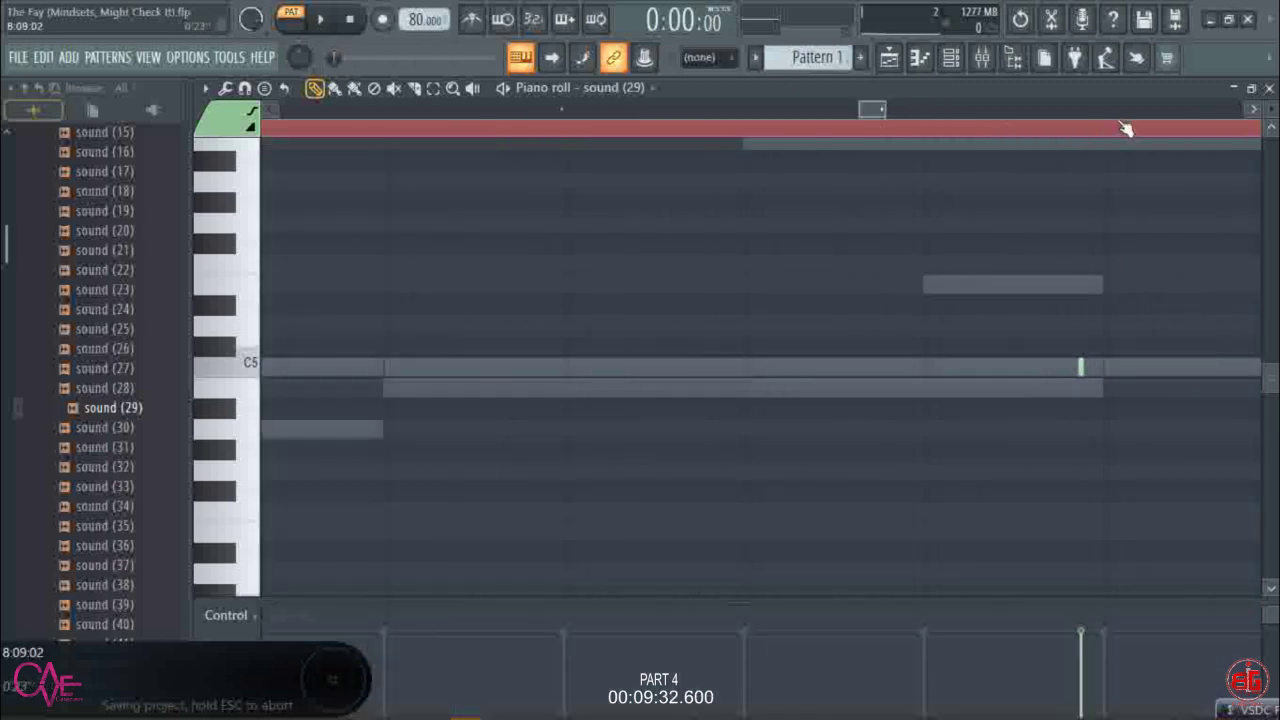
left_click(1100, 366)
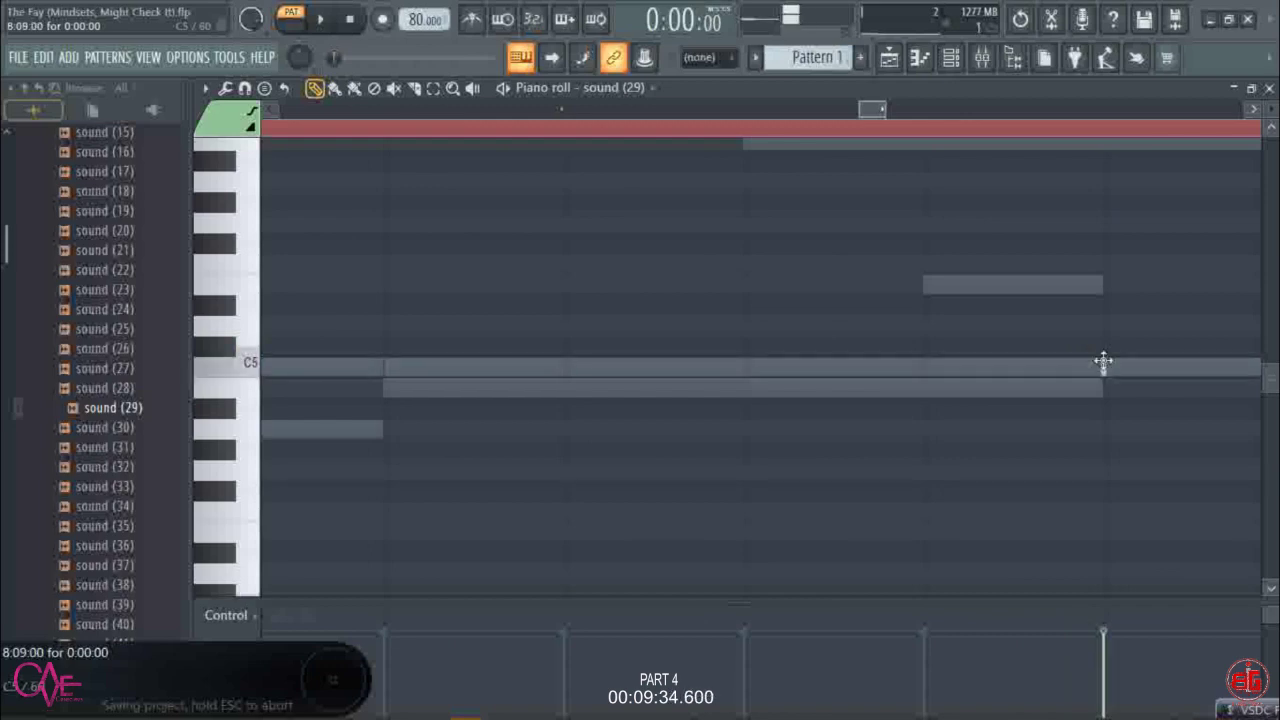
- Play the pattern and lower the channel volumes of sound (25) through sound (29), with sound (29) at about 20%
key("space")
left_click(952, 60)
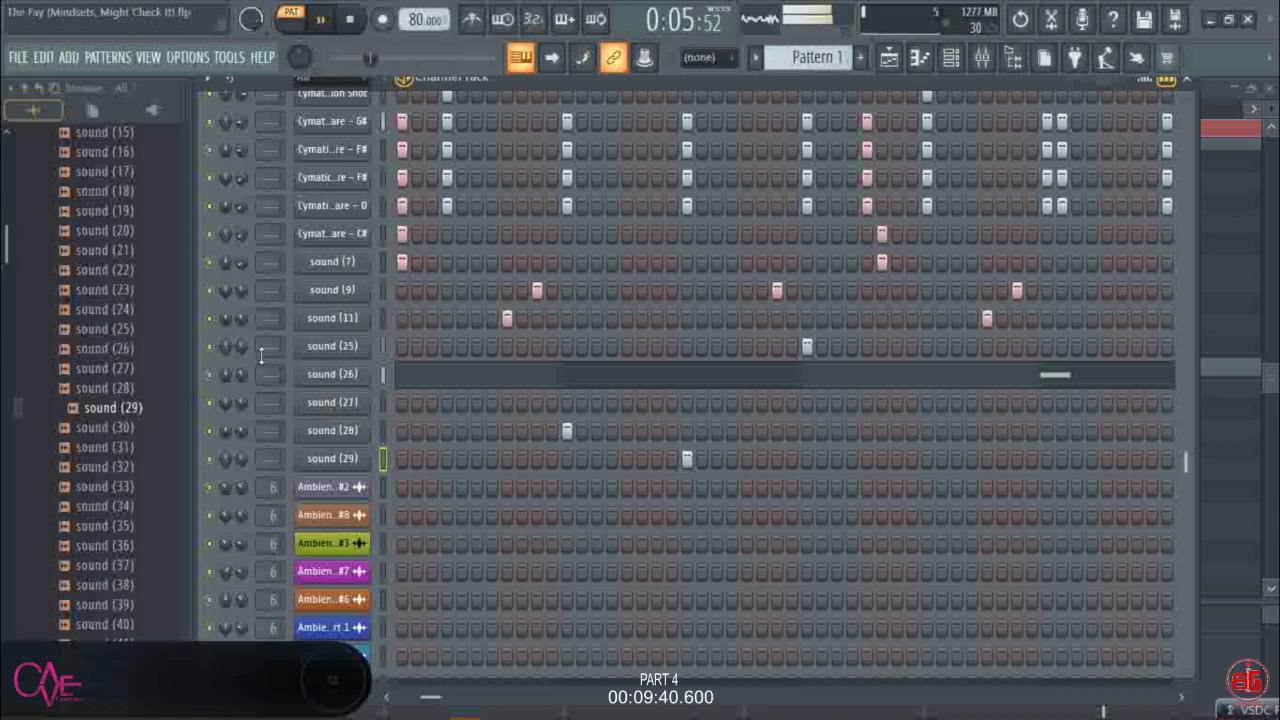
left_click_drag(243, 348, 238, 460)
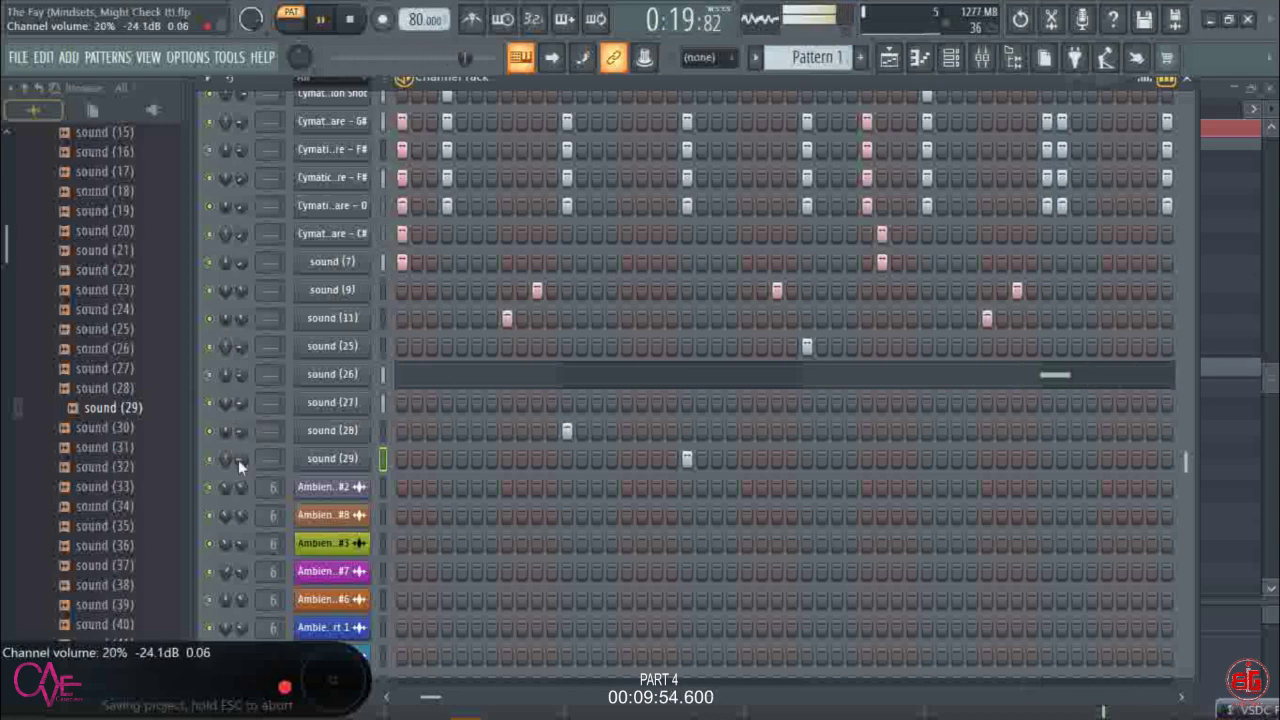
- Set sound (25)'s silence trimming threshold to 100% and enable its volume envelope with zero attack, sustain and release
left_click(347, 349)
left_click_drag(794, 533, 794, 500)
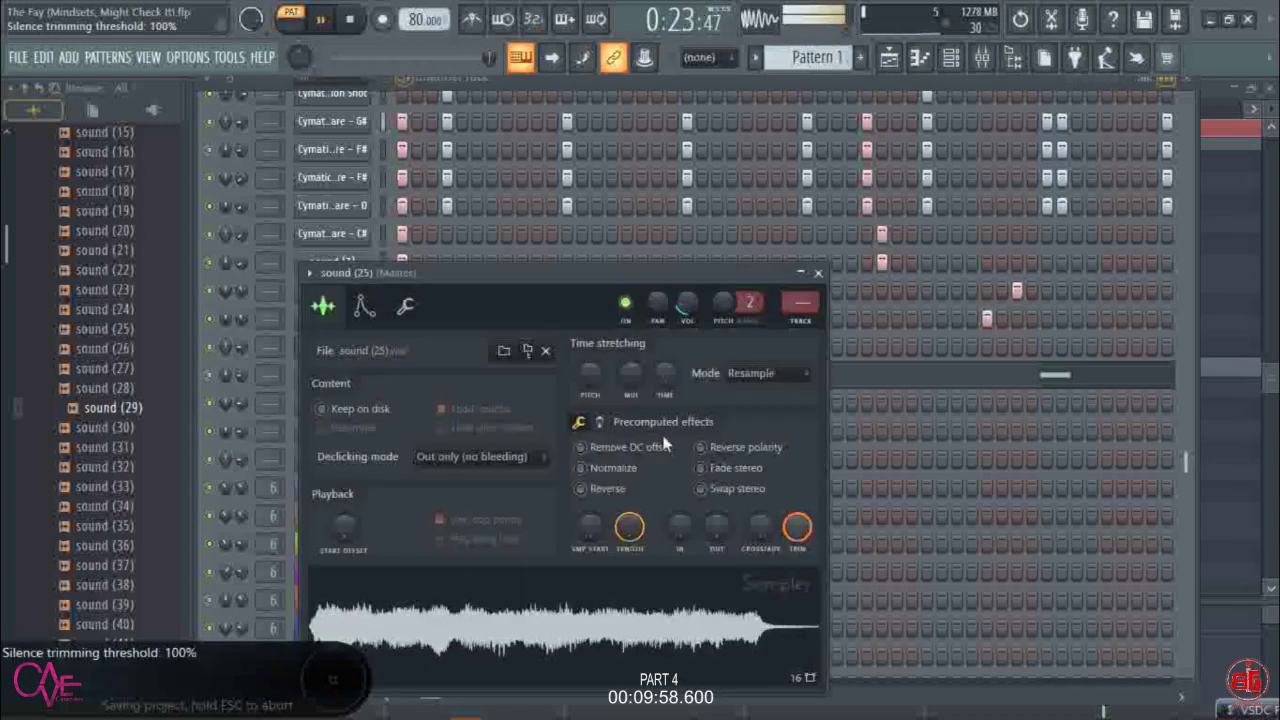
left_click(368, 308)
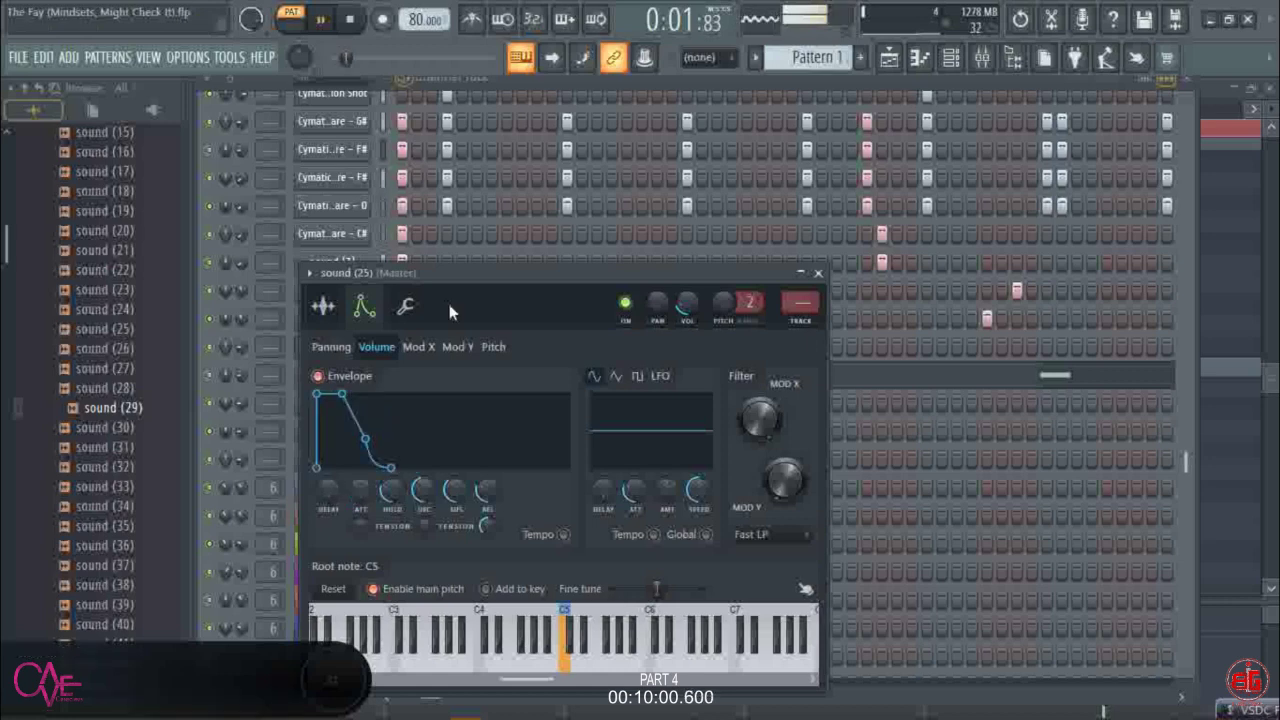
left_click_drag(484, 488, 456, 530)
left_click_drag(457, 269, 787, 133)
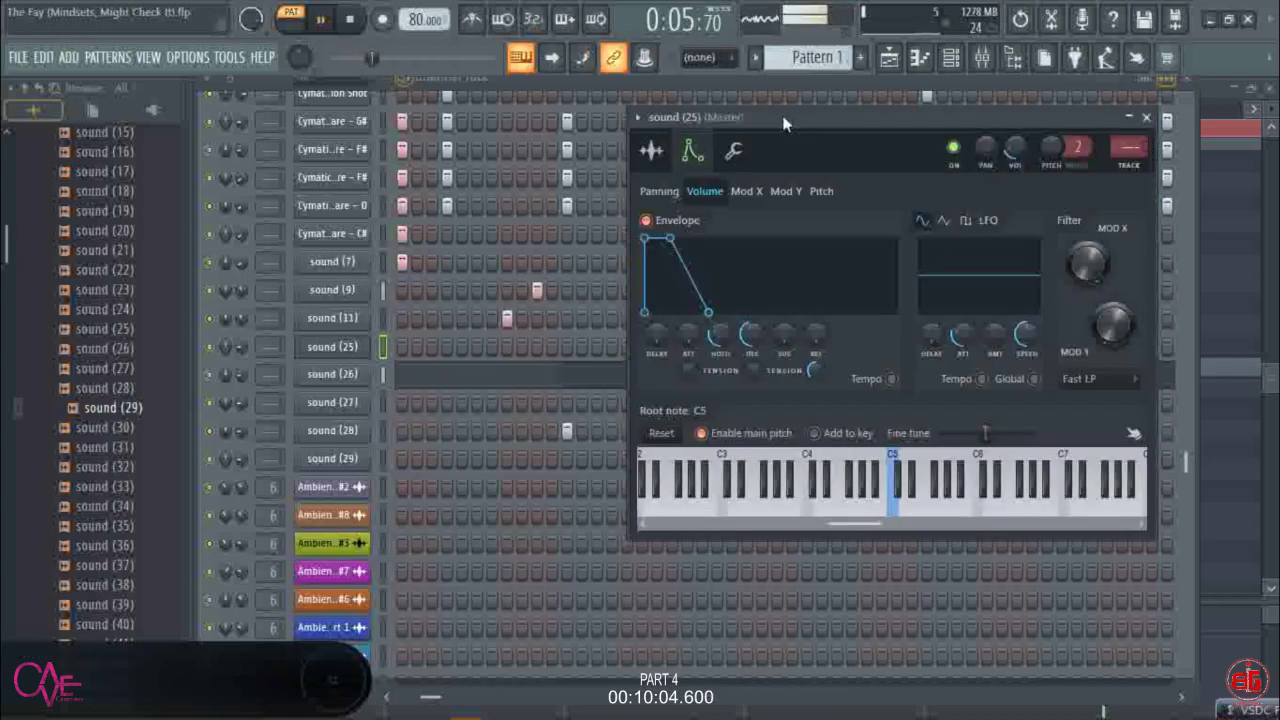
- Raise sound (26)'s silence trimming to maximum and enable its volume envelope with zero attack, sustain and release
left_click(358, 381)
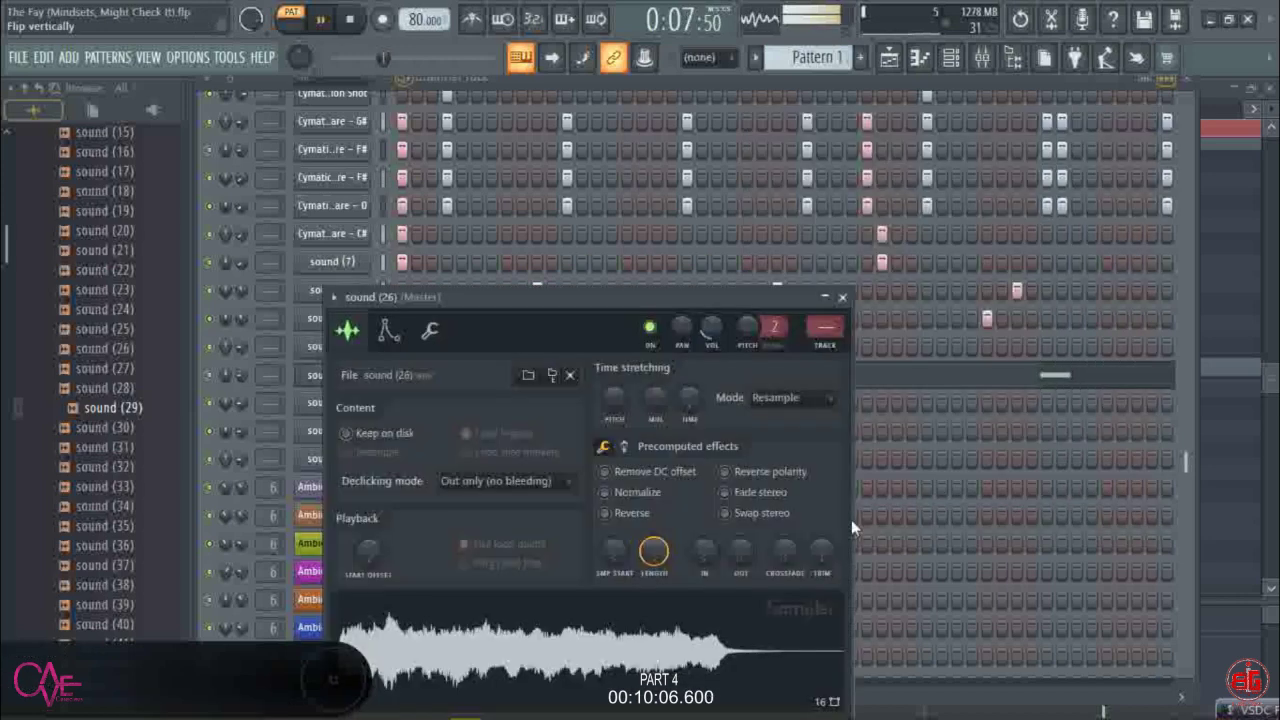
left_click_drag(821, 551, 821, 530)
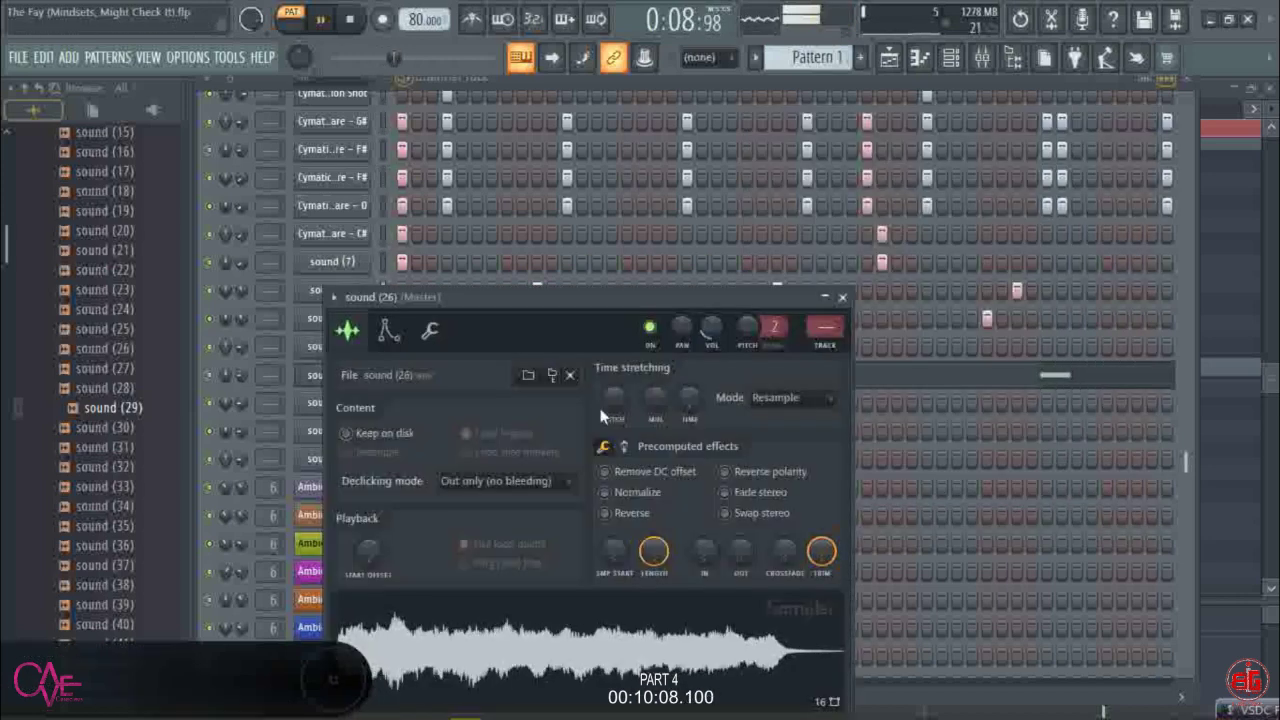
left_click(389, 330)
left_click_drag(384, 515, 384, 553)
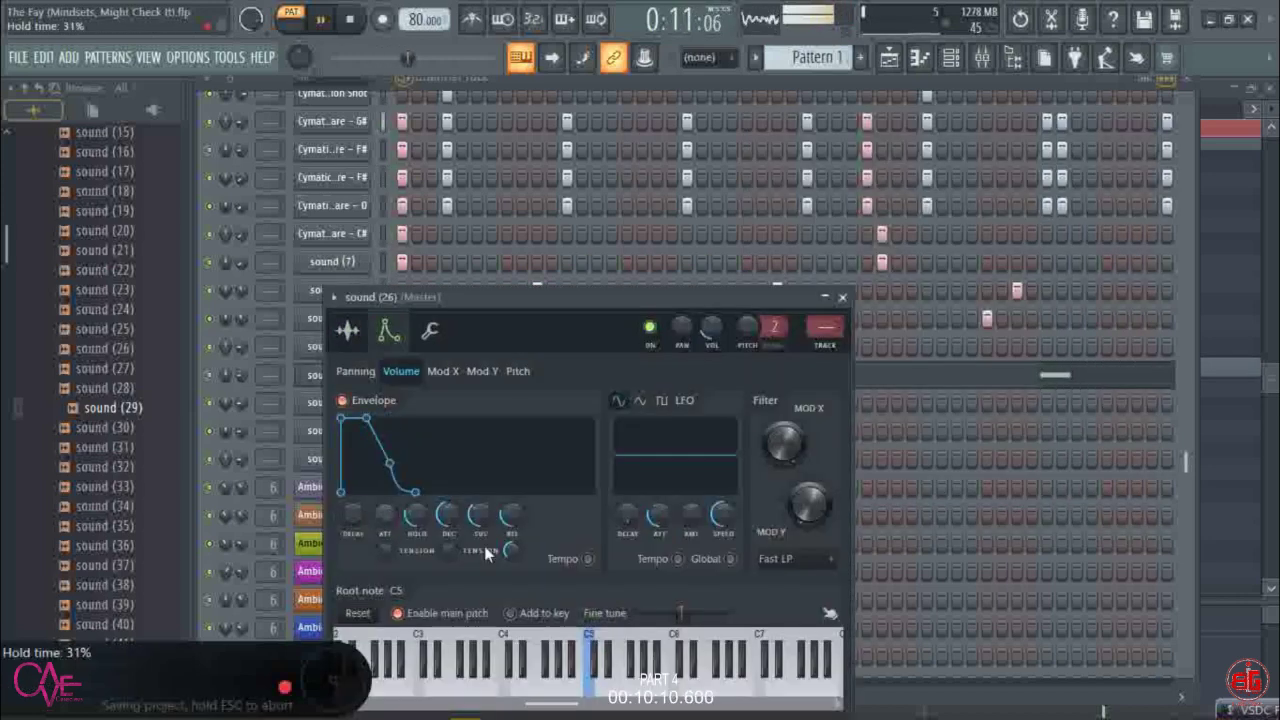
left_click_drag(480, 515, 486, 523)
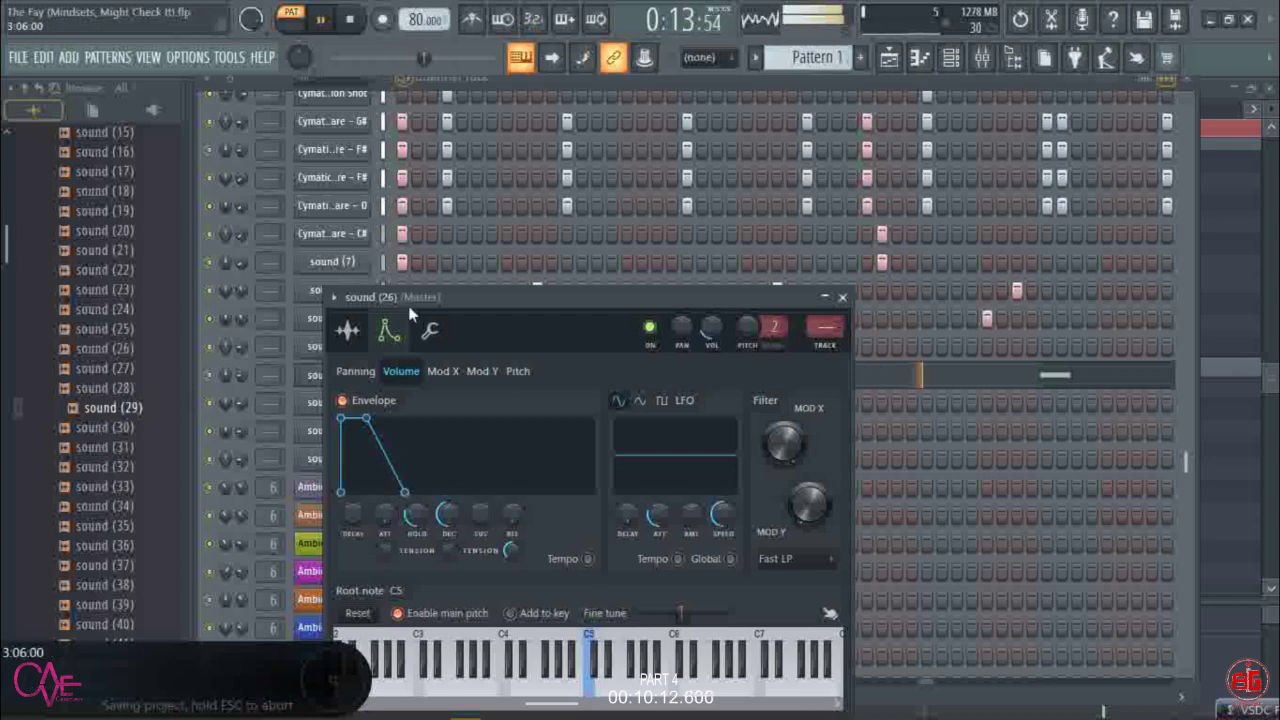
left_click_drag(412, 304, 582, 96)
- Raise sound (27)'s silence trimming to maximum and enable its volume envelope with attack, sustain and release at 0%
left_click(336, 406)
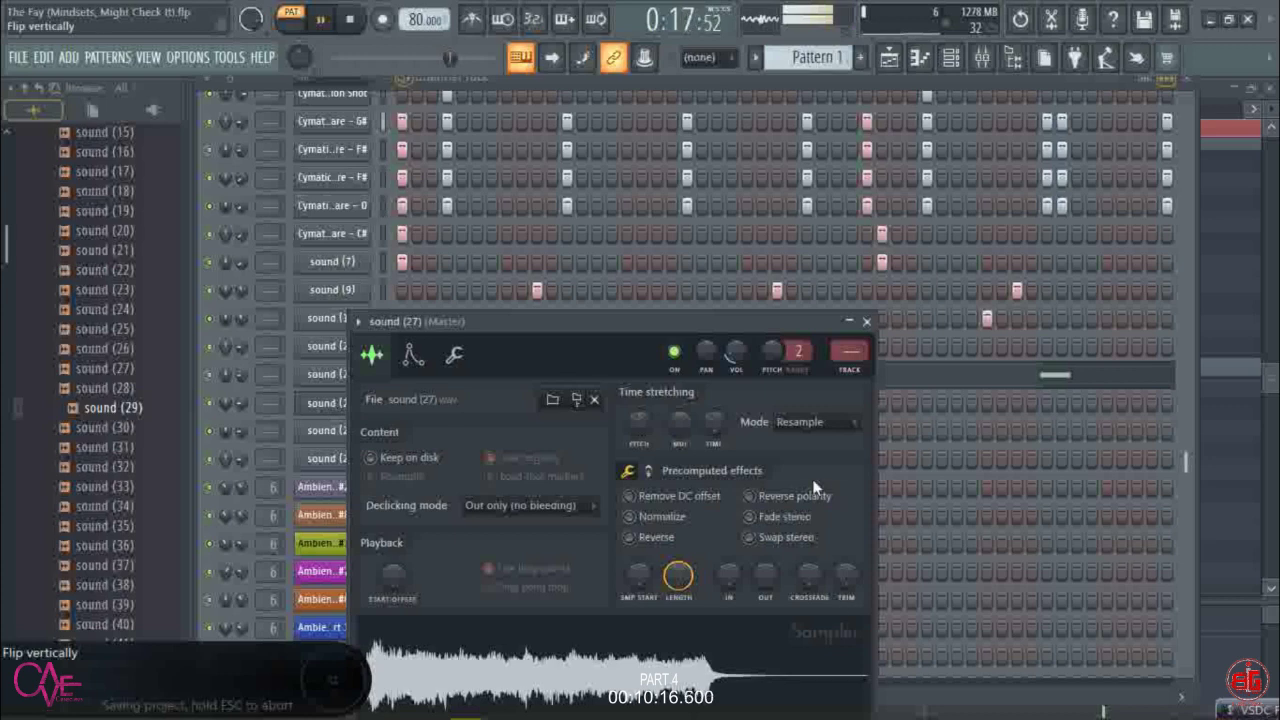
left_click_drag(839, 590, 846, 583)
left_click(411, 357)
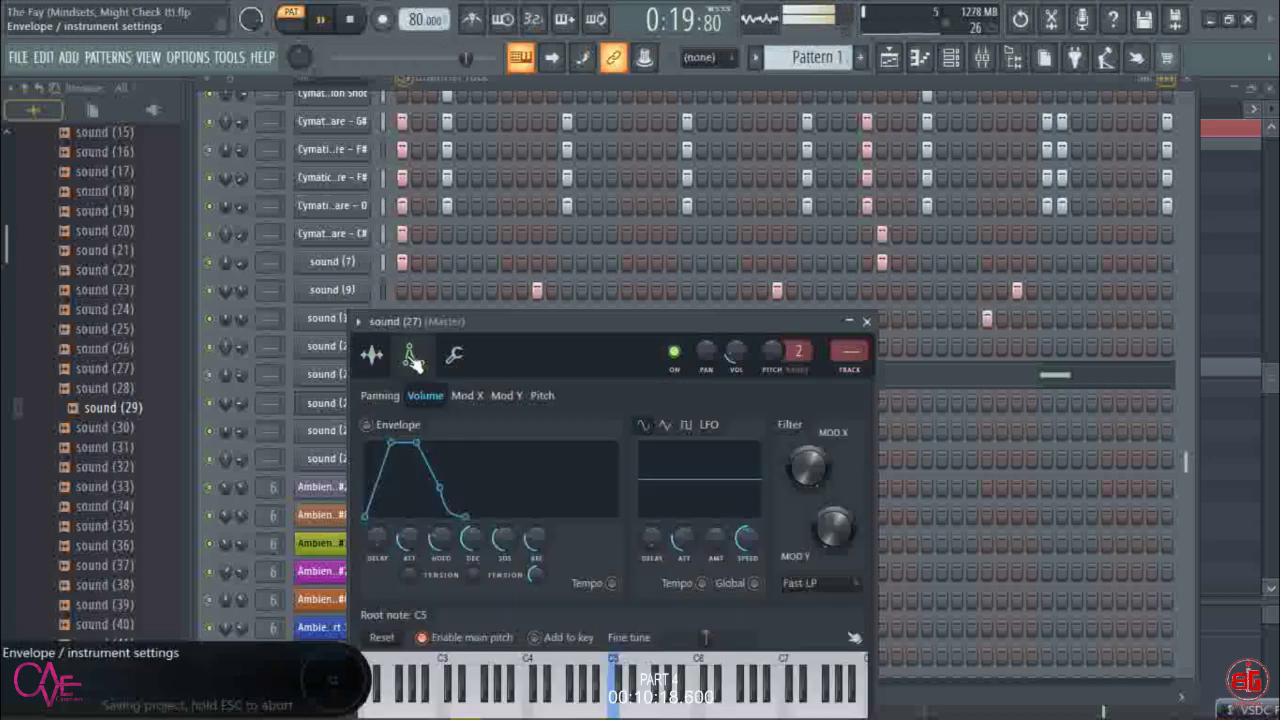
left_click_drag(407, 534, 407, 580)
left_click_drag(506, 536, 506, 590)
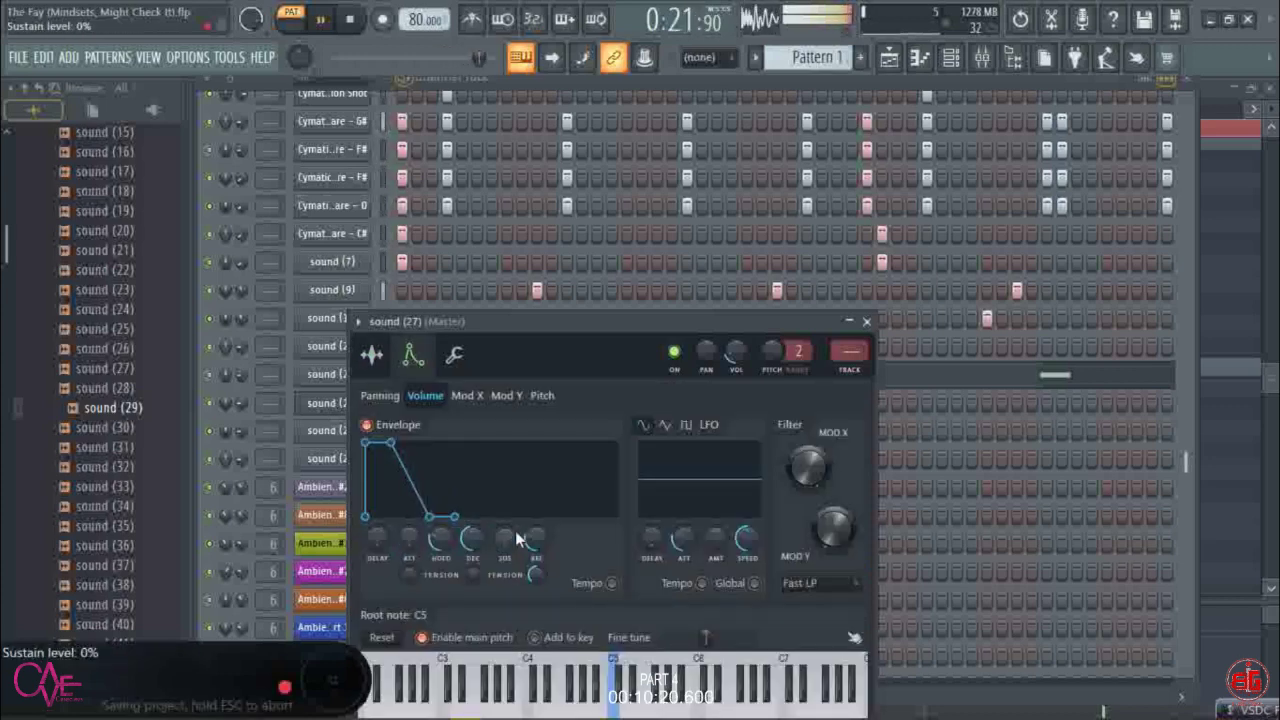
left_click_drag(532, 537, 532, 590)
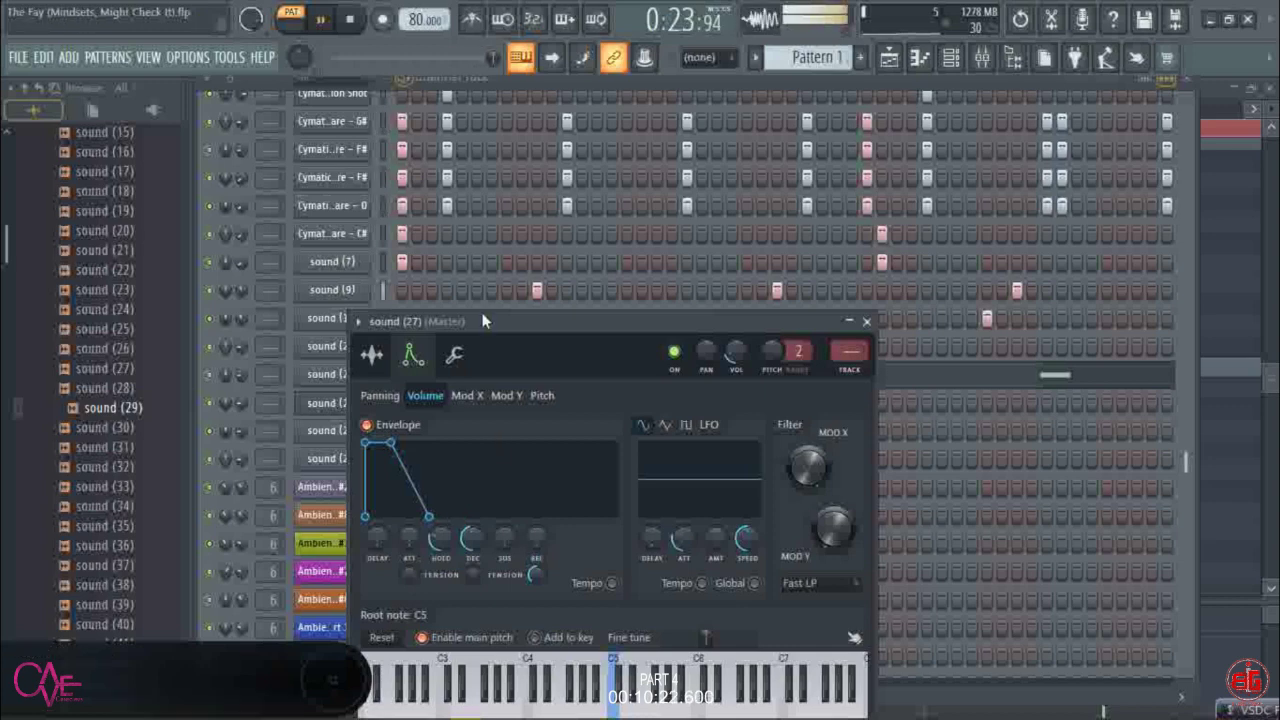
left_click_drag(483, 320, 501, 305)
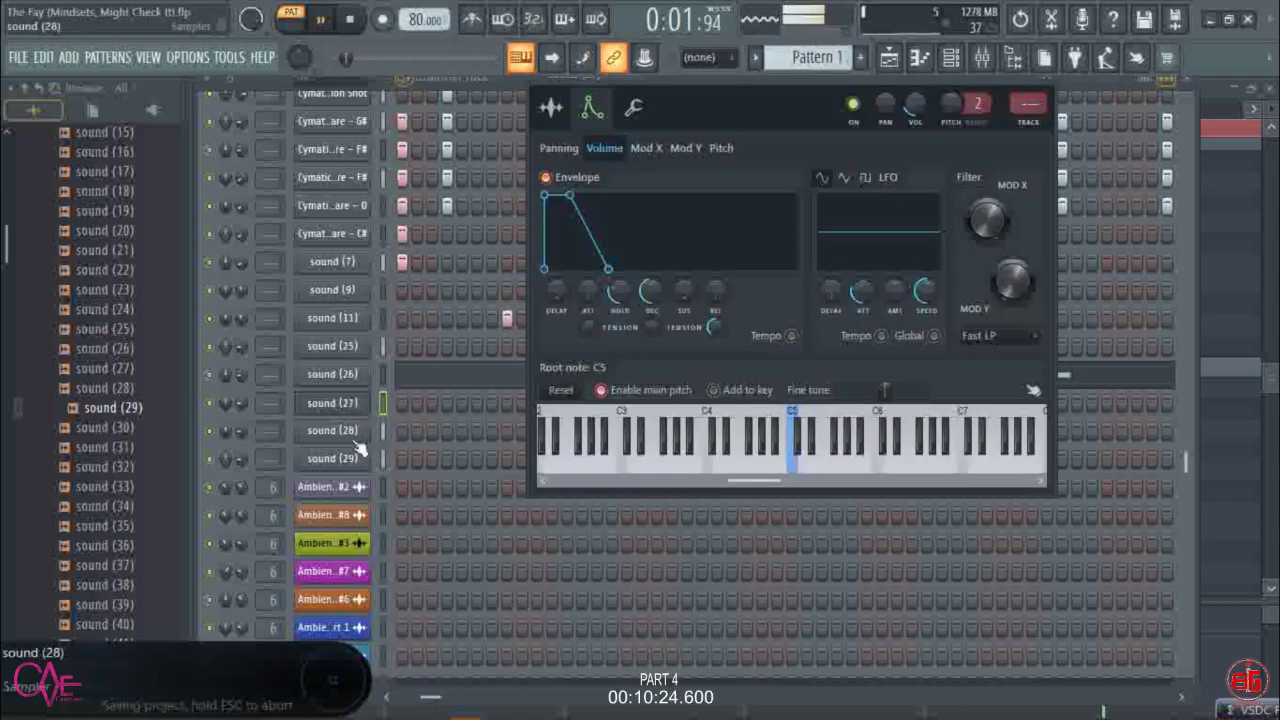
- Raise sound (28)'s silence trimming threshold and enable its volume envelope with attack, sustain and release at 0%
left_click(352, 441)
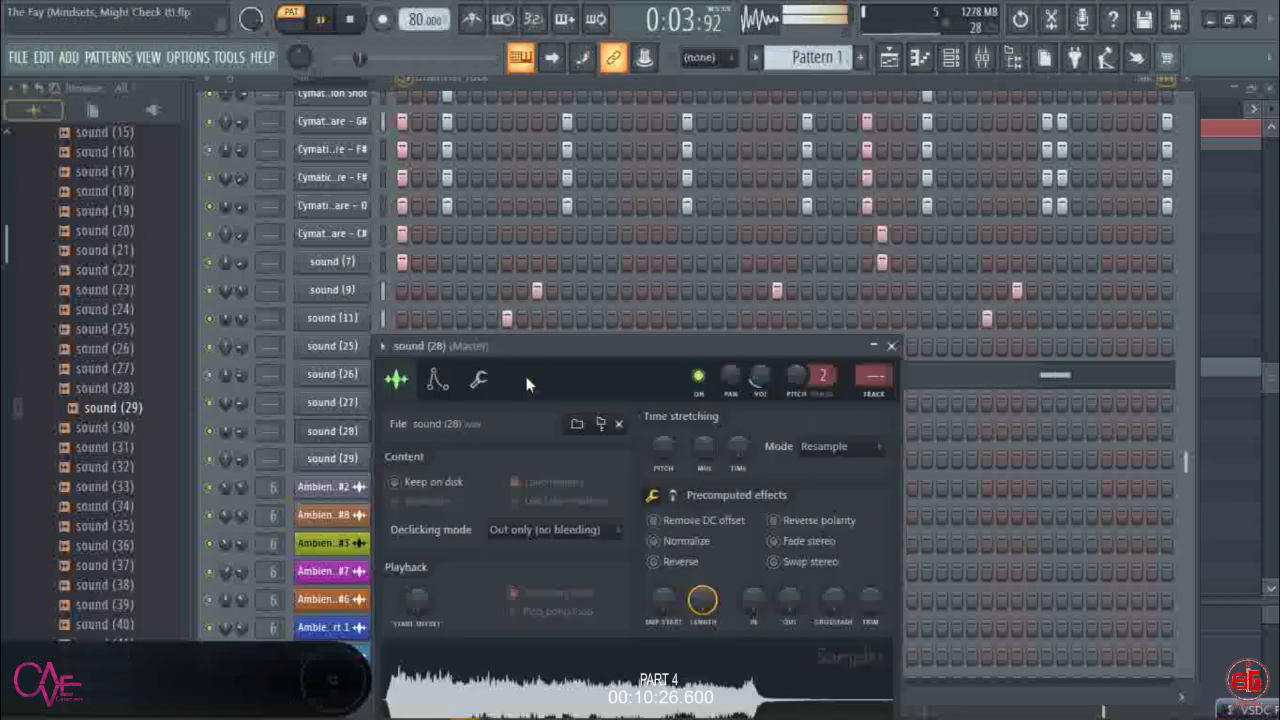
left_click_drag(527, 318, 500, 115)
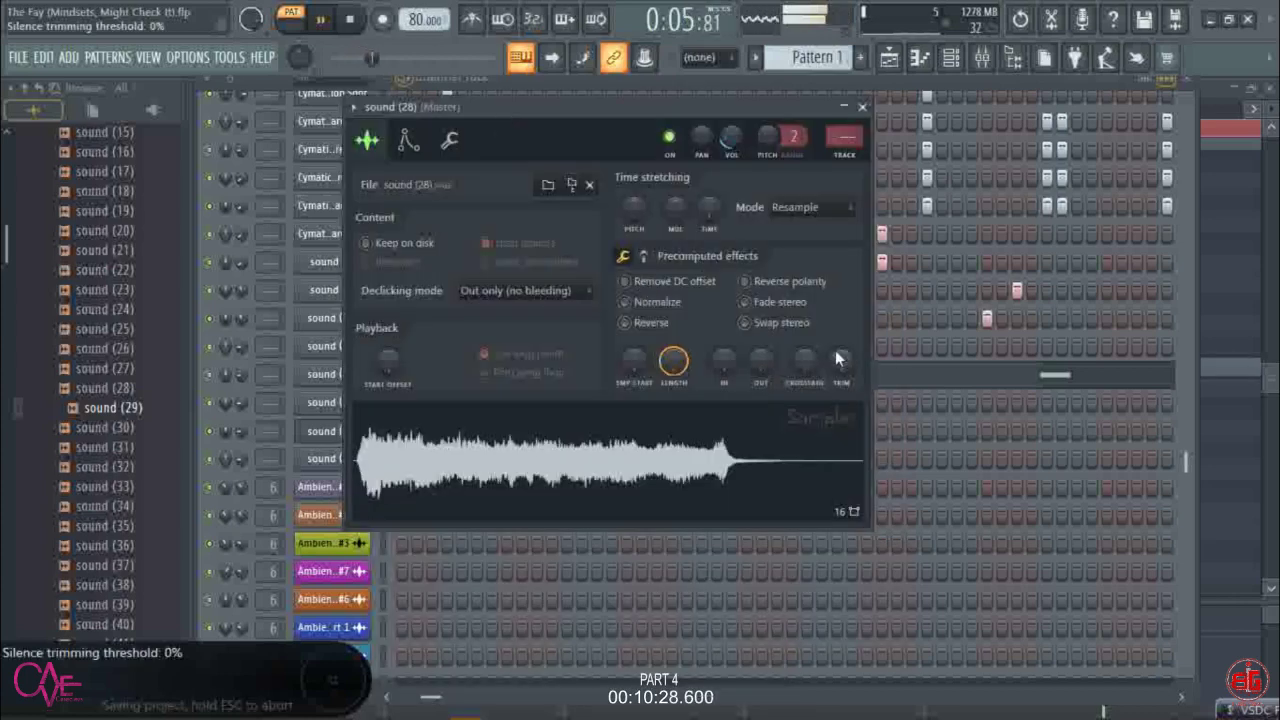
left_click_drag(838, 356, 838, 256)
left_click(408, 158)
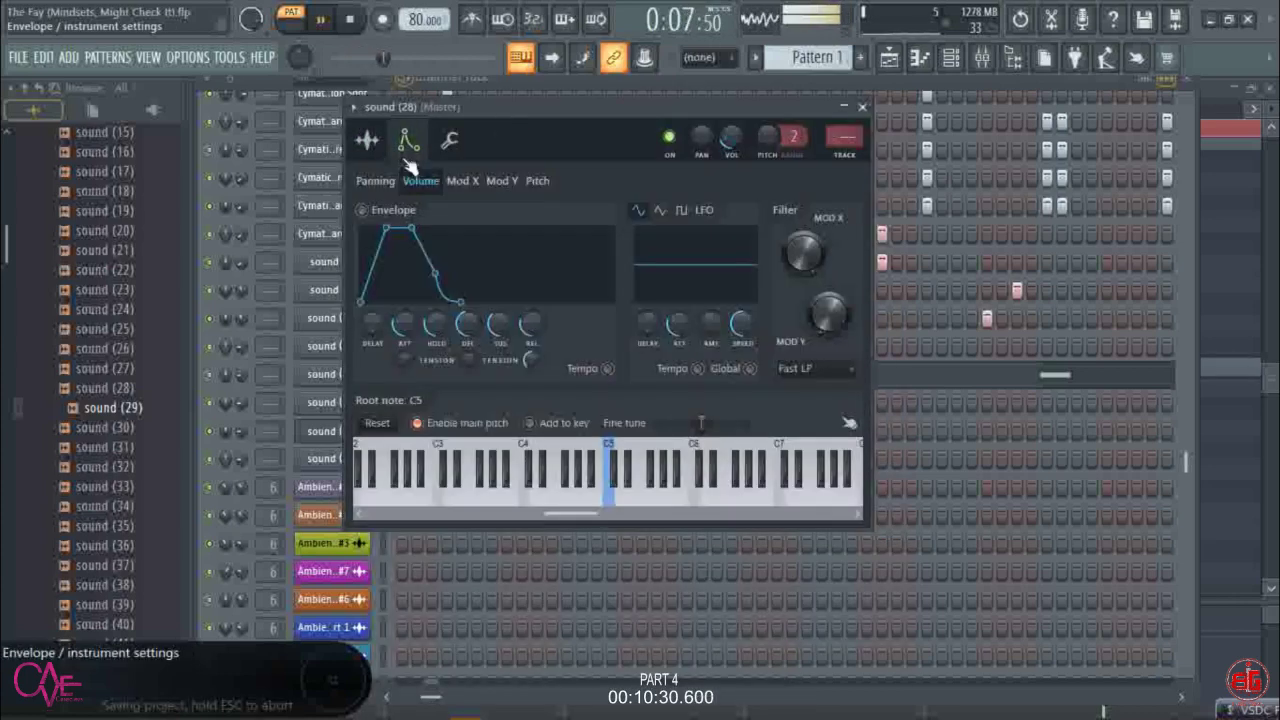
left_click(362, 210)
left_click_drag(404, 323, 404, 372)
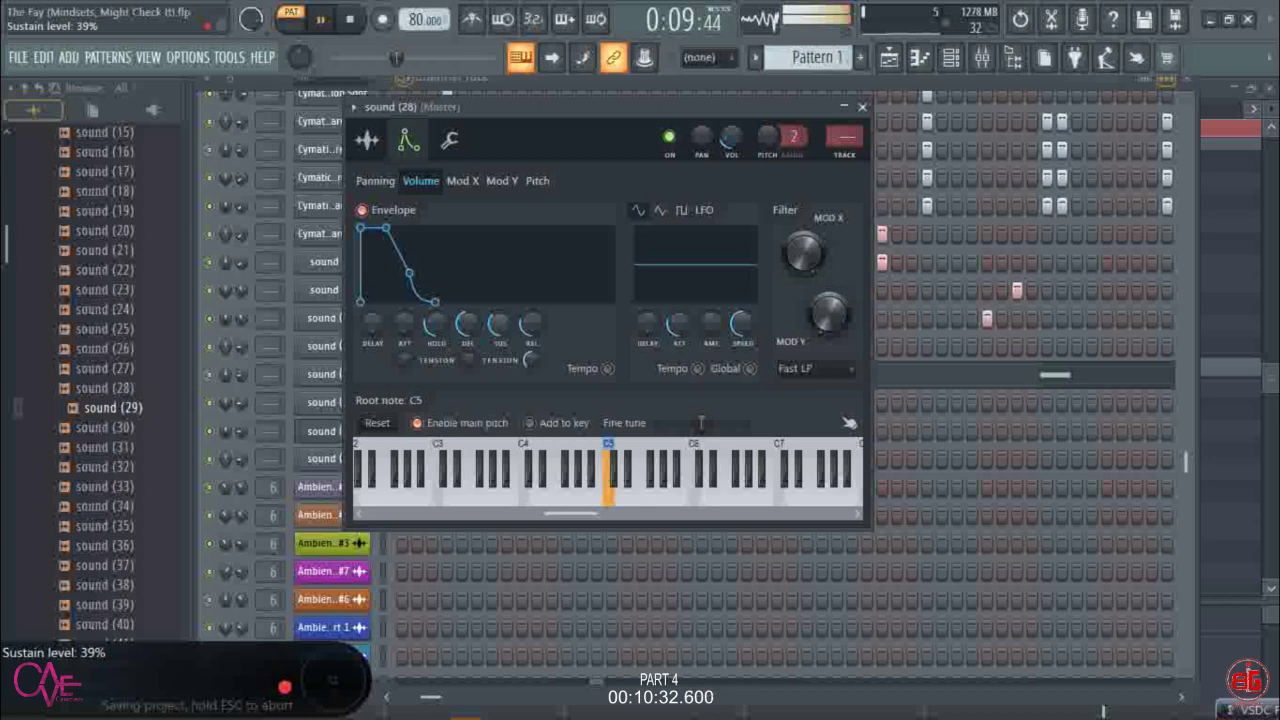
left_click_drag(498, 323, 531, 350)
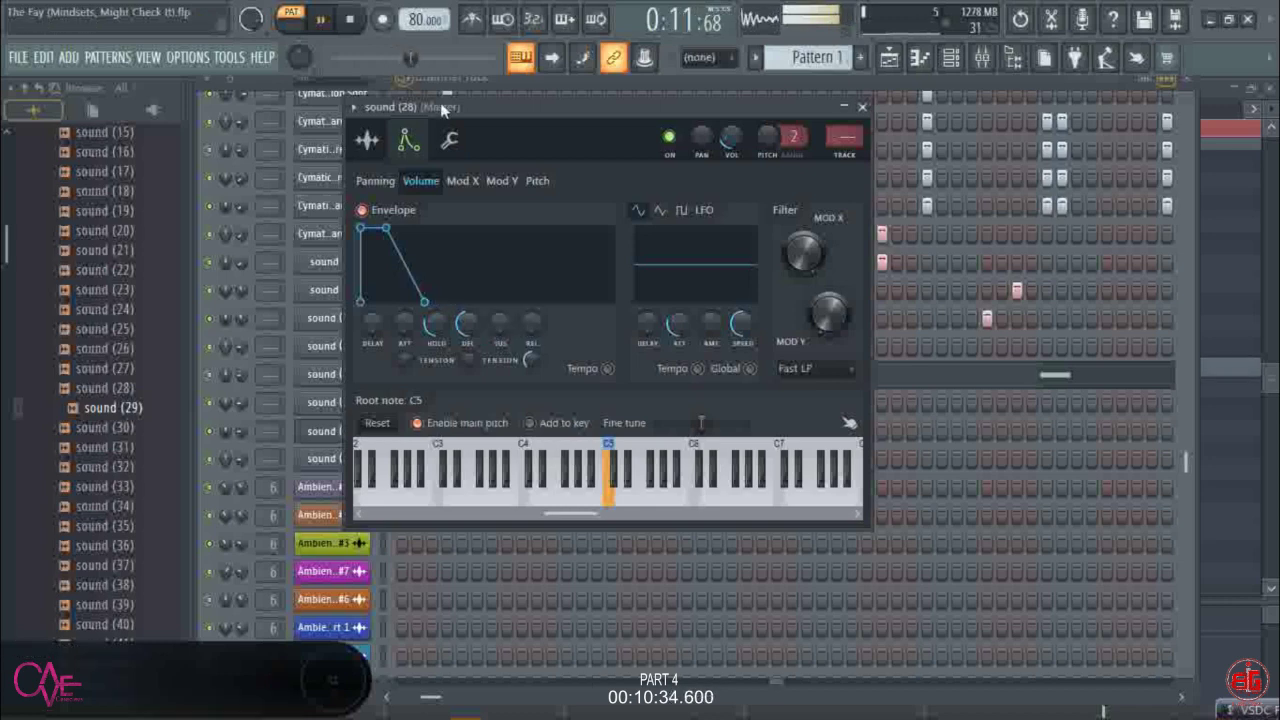
left_click_drag(443, 106, 988, 73)
- Raise sound (29)'s silence trimming threshold and enable its volume envelope with attack, sustain and release at 0%
left_click(365, 462)
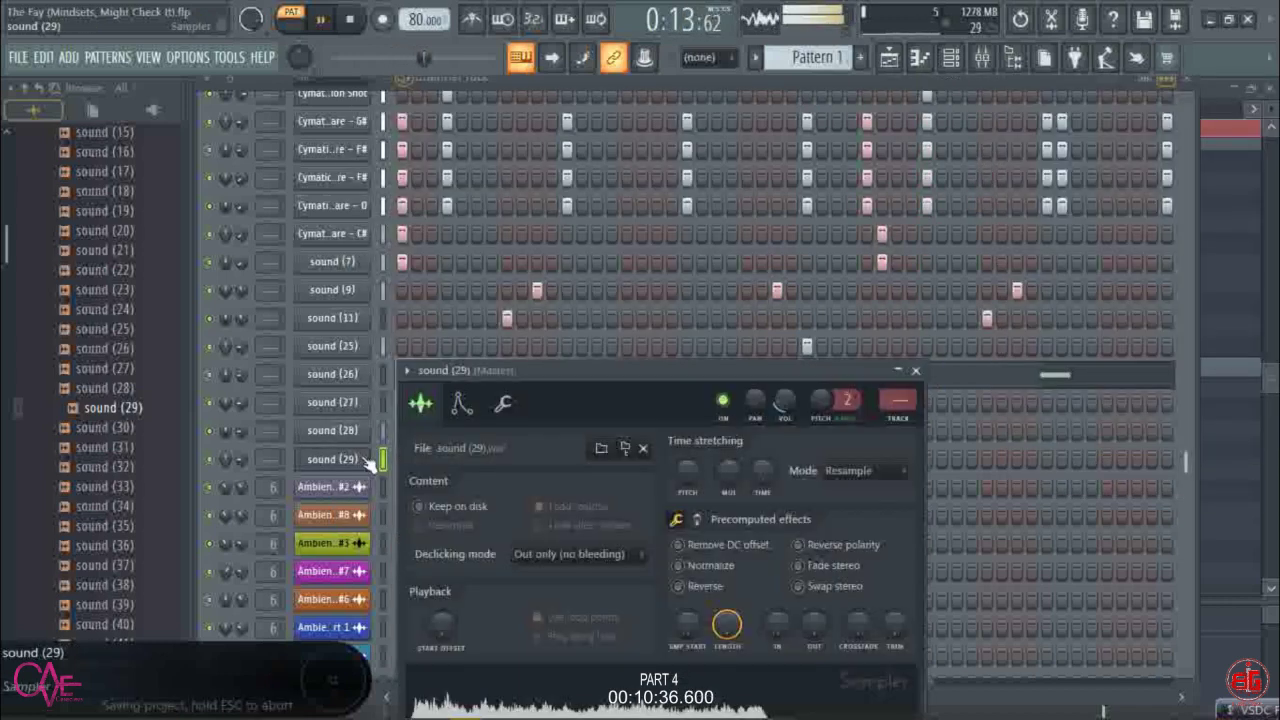
left_click_drag(478, 357, 308, 70)
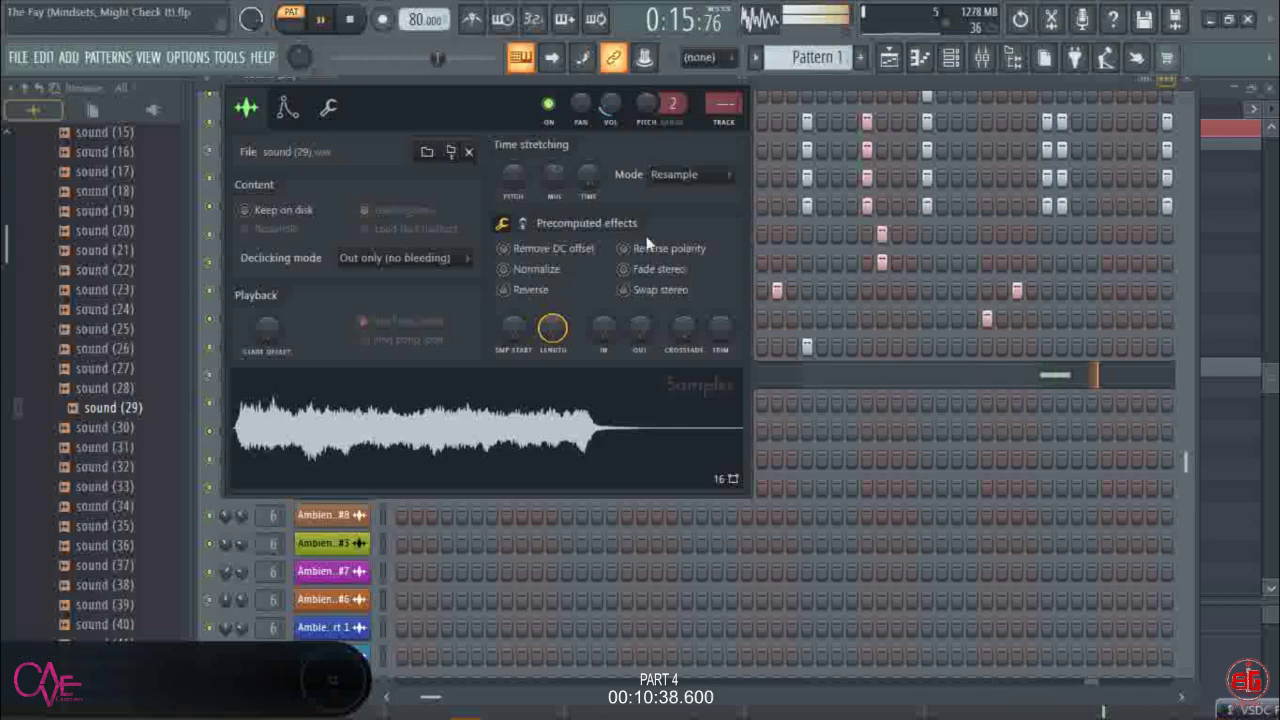
left_click_drag(723, 325, 723, 285)
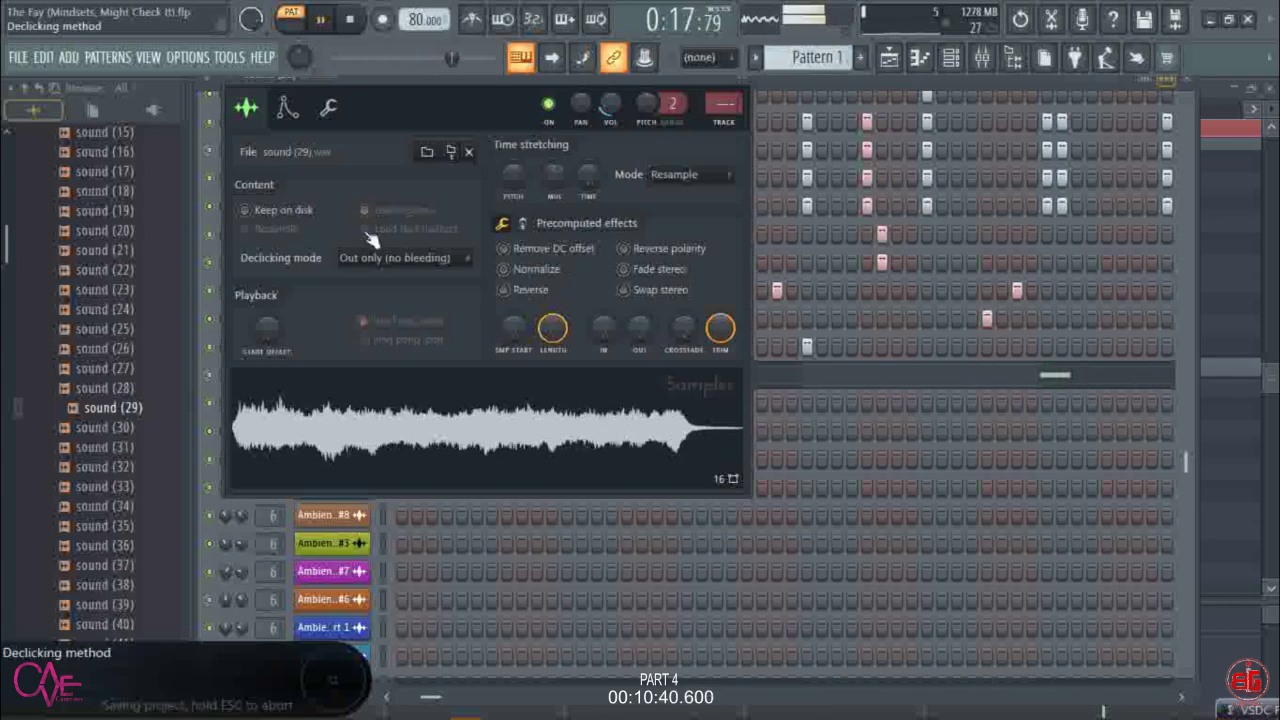
left_click(286, 112)
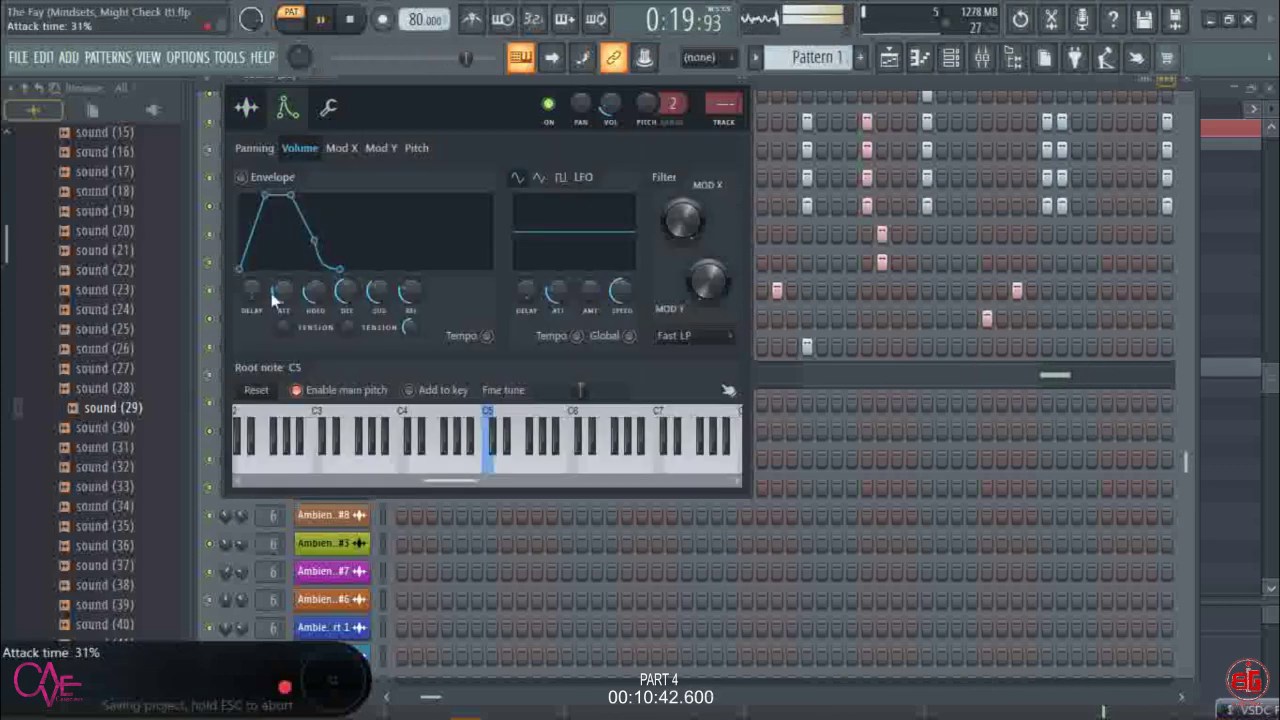
left_click_drag(275, 294, 275, 335)
left_click_drag(411, 293, 411, 334)
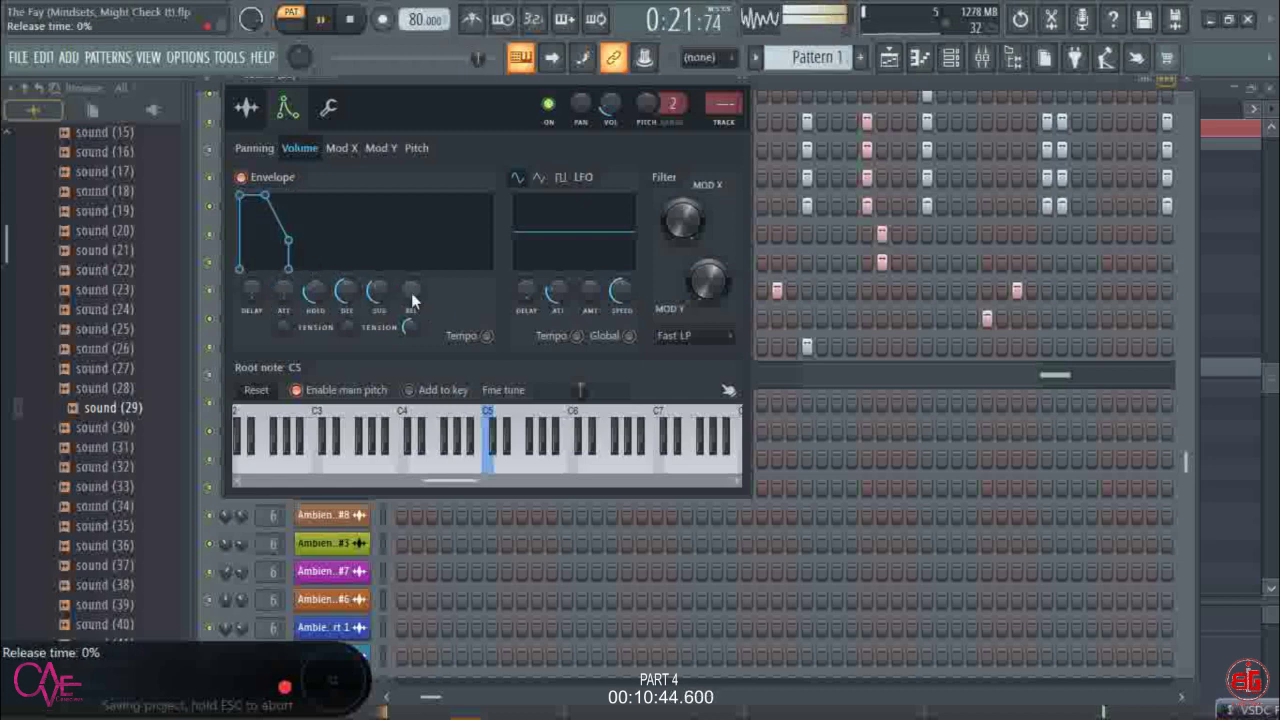
scroll(387, 278, "down", 5)
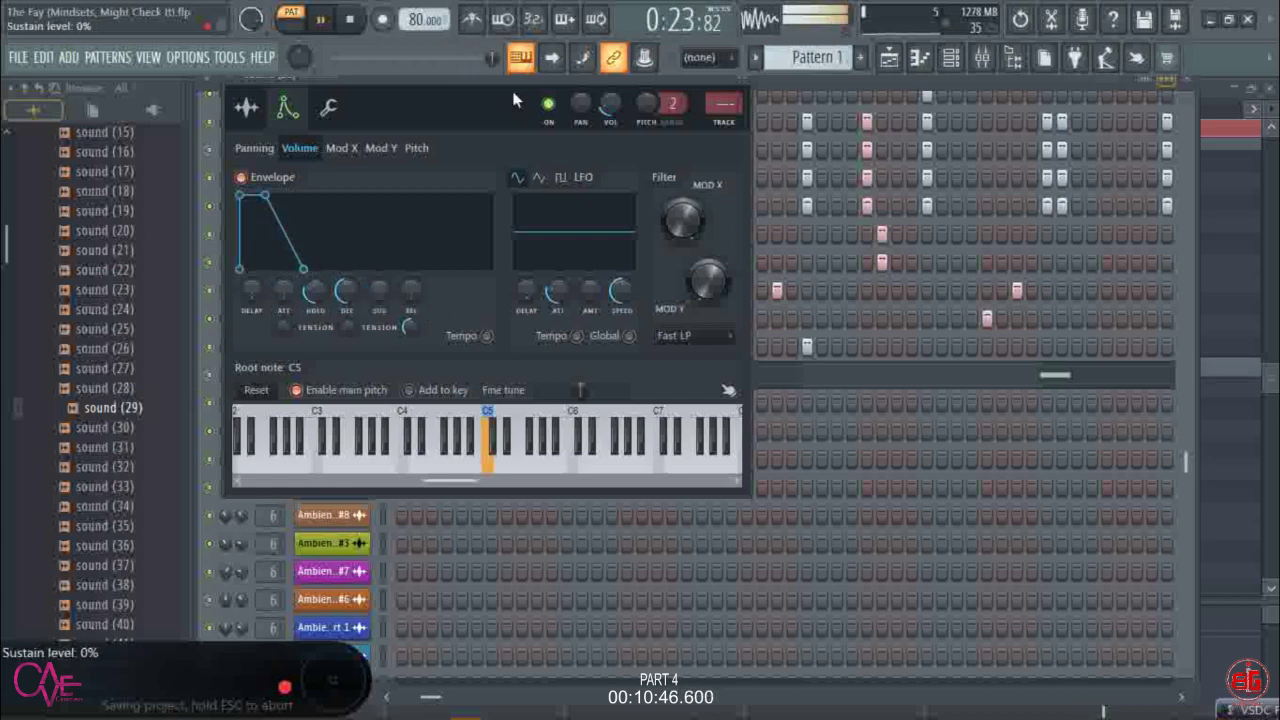
left_click_drag(514, 88, 915, 690)
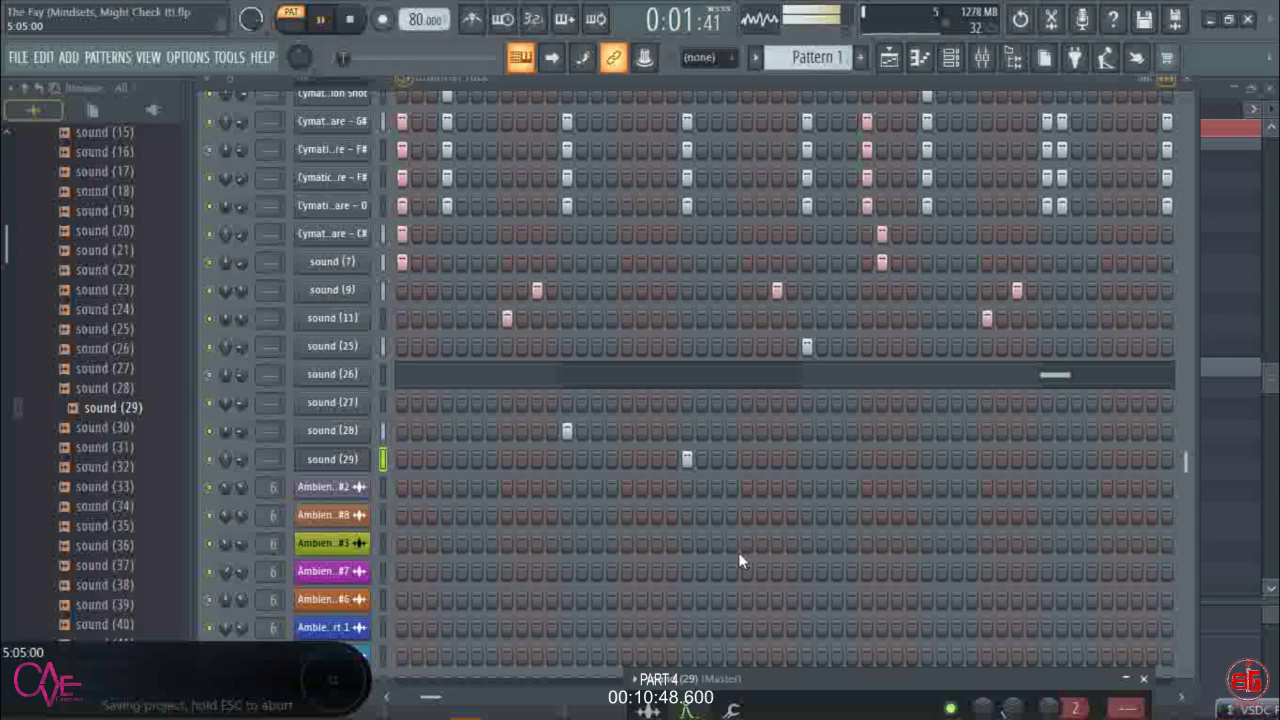
- Lengthen sound (25)'s C5 notes in the piano roll to a full bar, with the bar 5 note ending exactly at bar 6
right_click(365, 349)
left_click(405, 347)
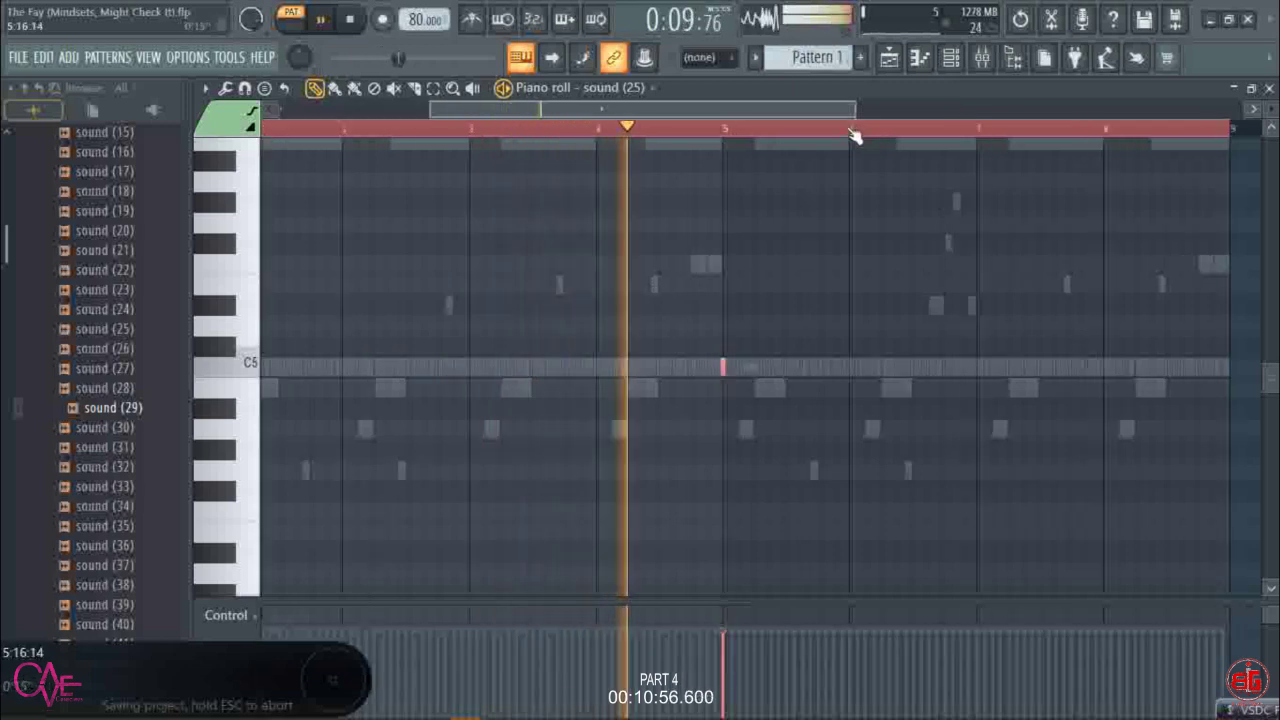
scroll(851, 134, "up", 3)
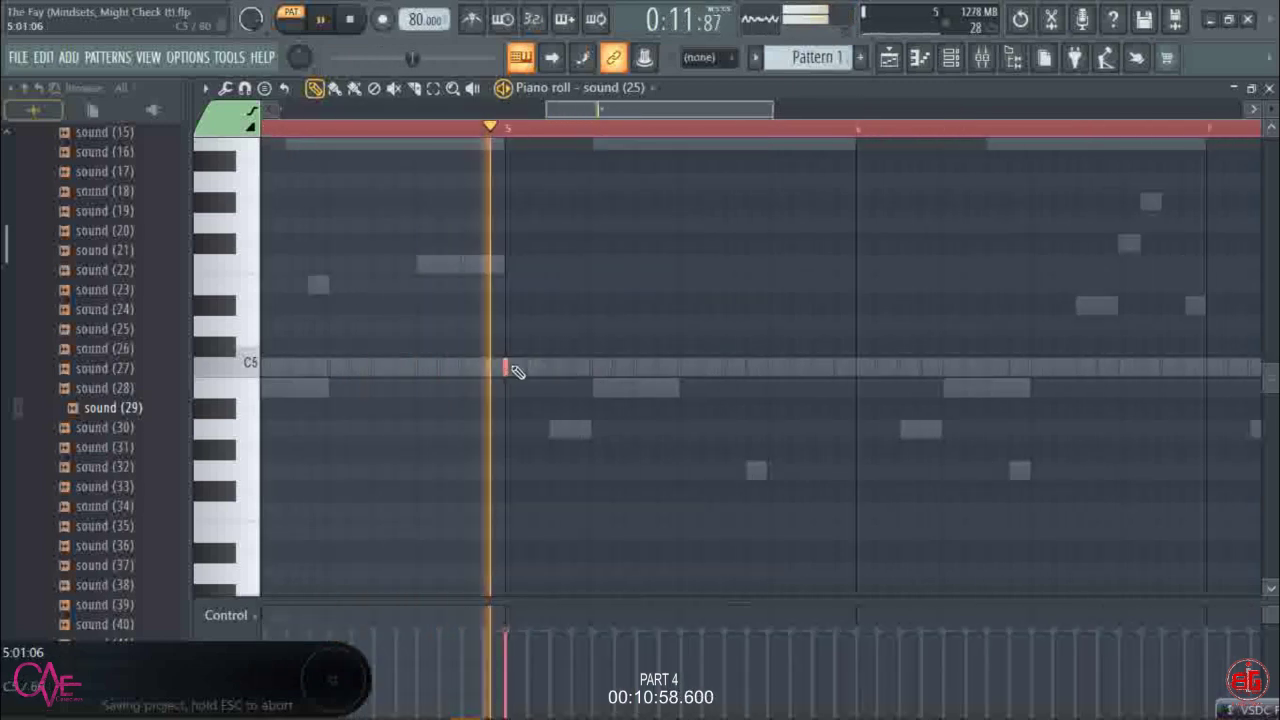
left_click(509, 365)
left_click_drag(676, 418, 855, 451)
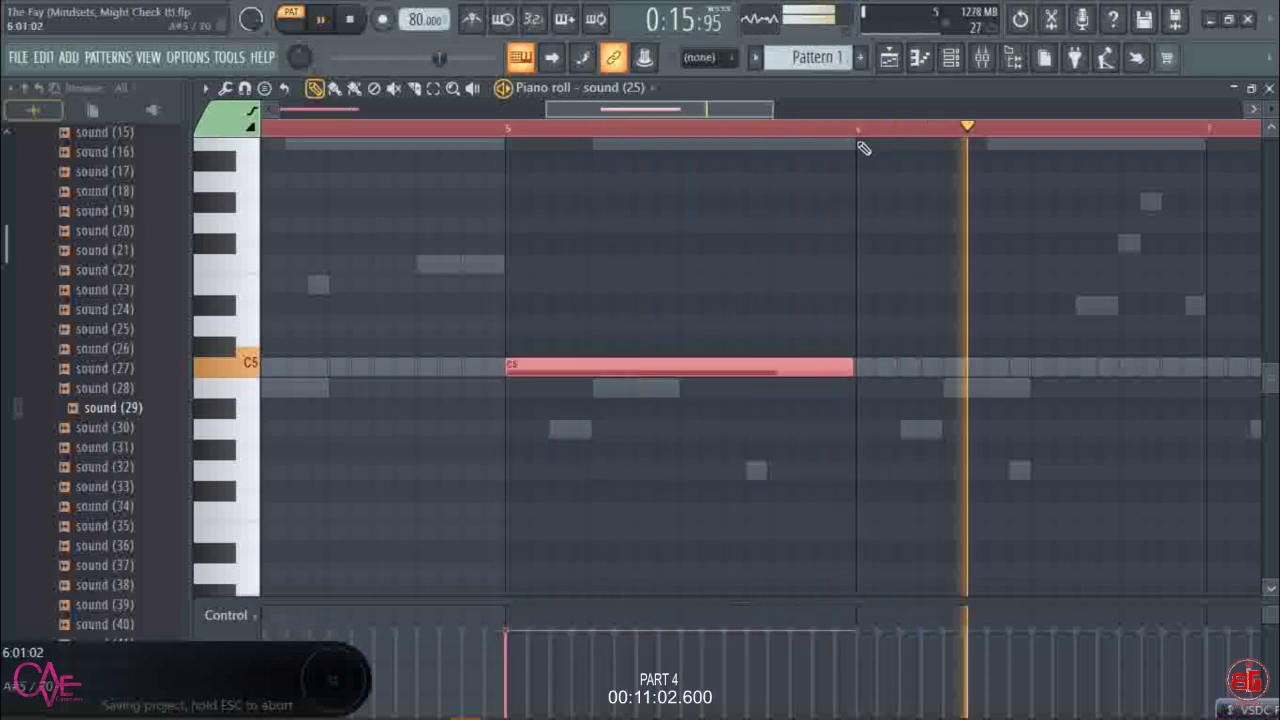
scroll(868, 128, "up", 2)
scroll(868, 128, "up", 3)
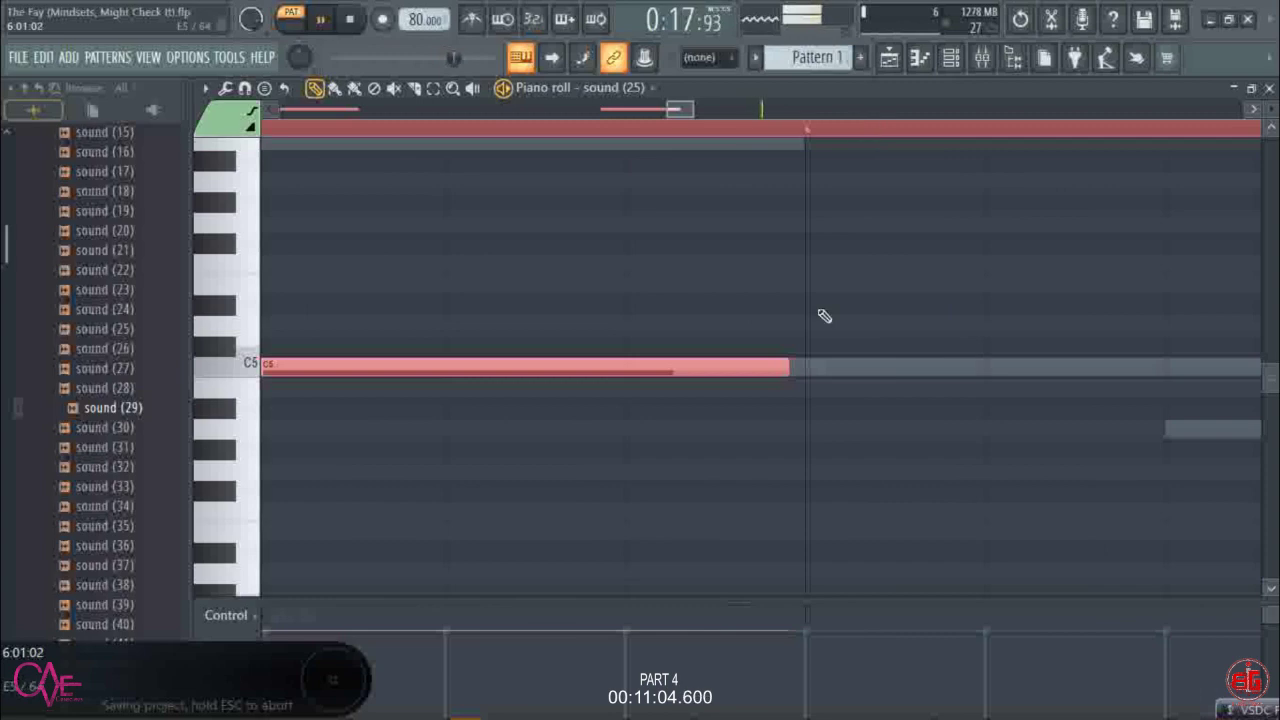
left_click_drag(791, 372, 806, 370)
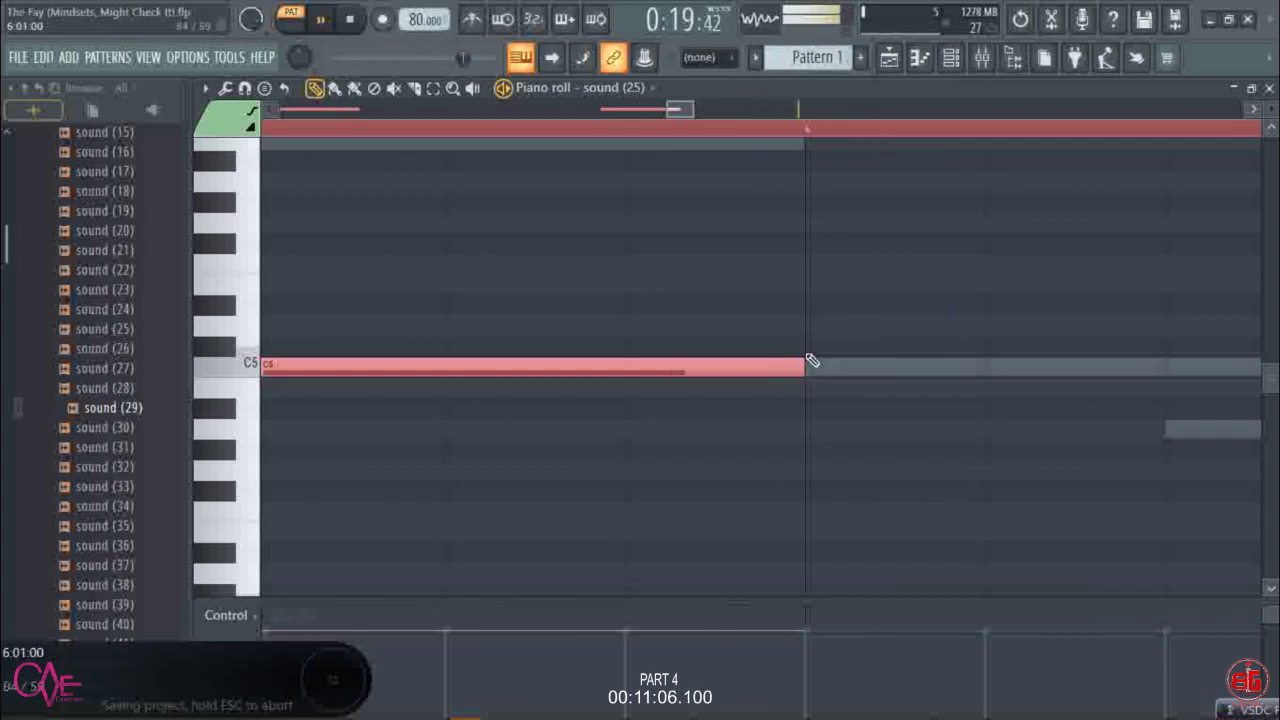
- Lengthen sound (26)'s C5 note at bar 6 in the piano roll so it ends exactly at the start of bar 7
left_click(952, 58)
right_click(390, 365)
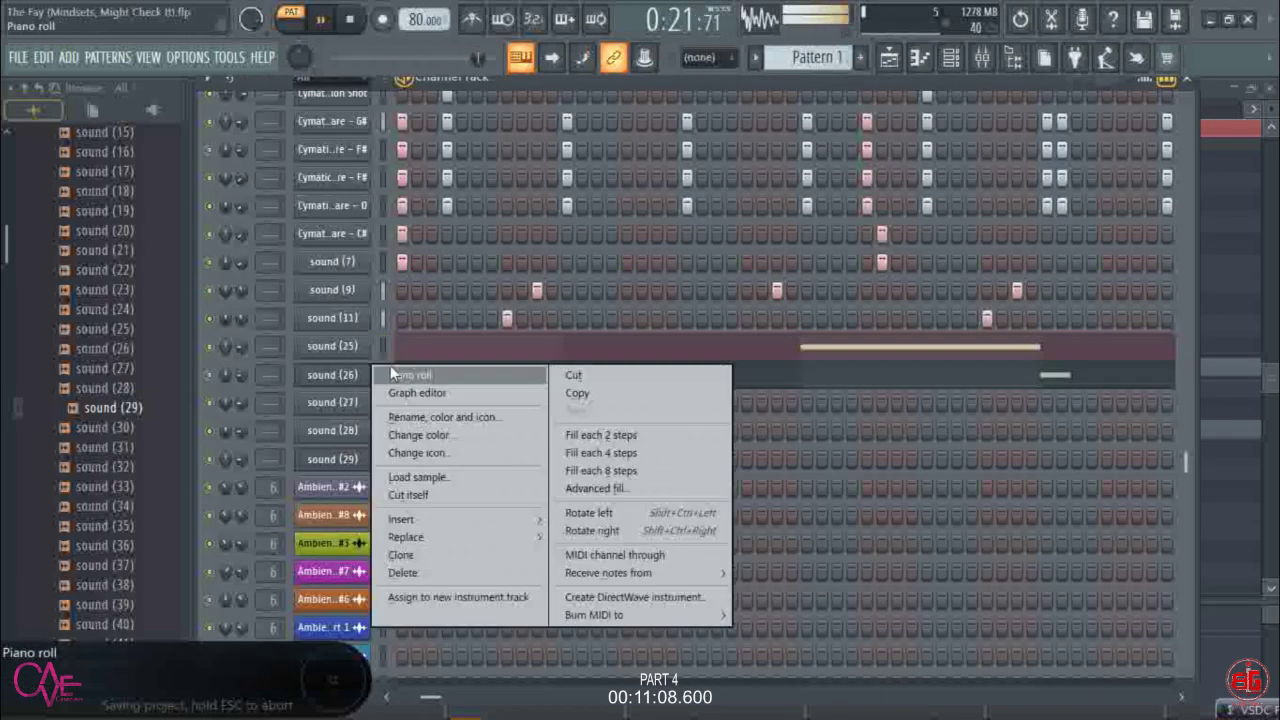
left_click(396, 374)
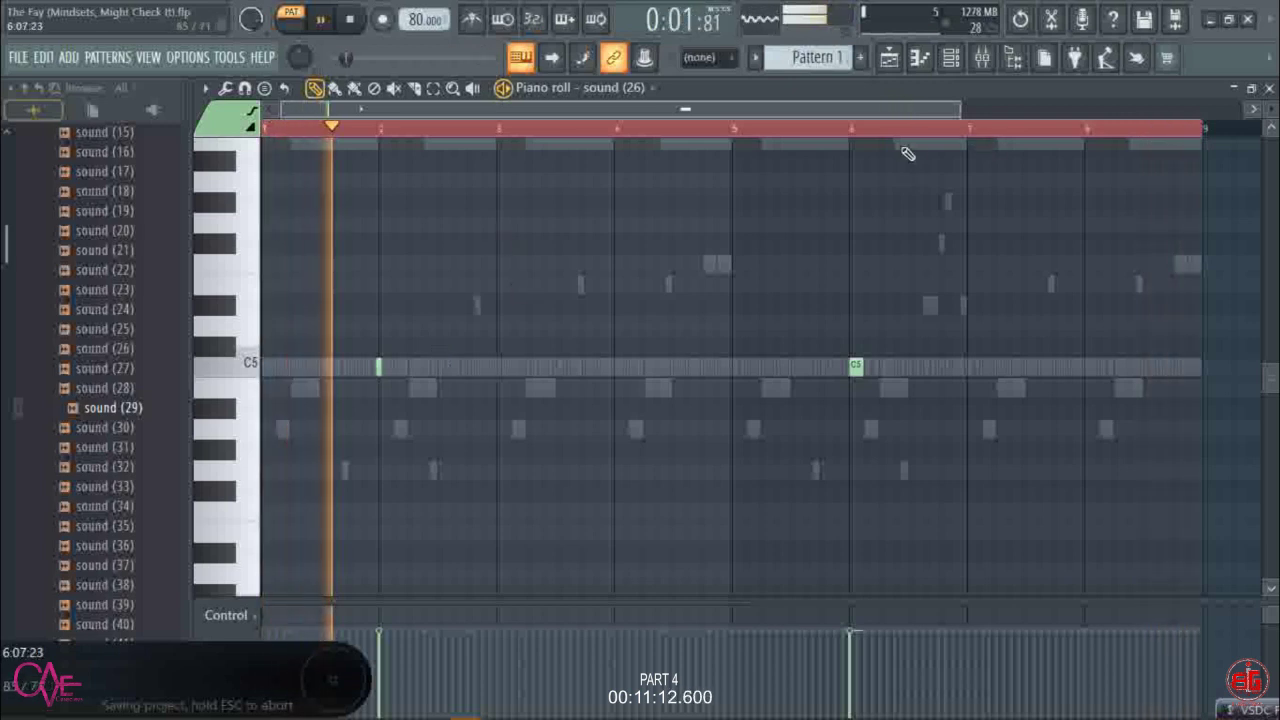
scroll(955, 137, "up", 3)
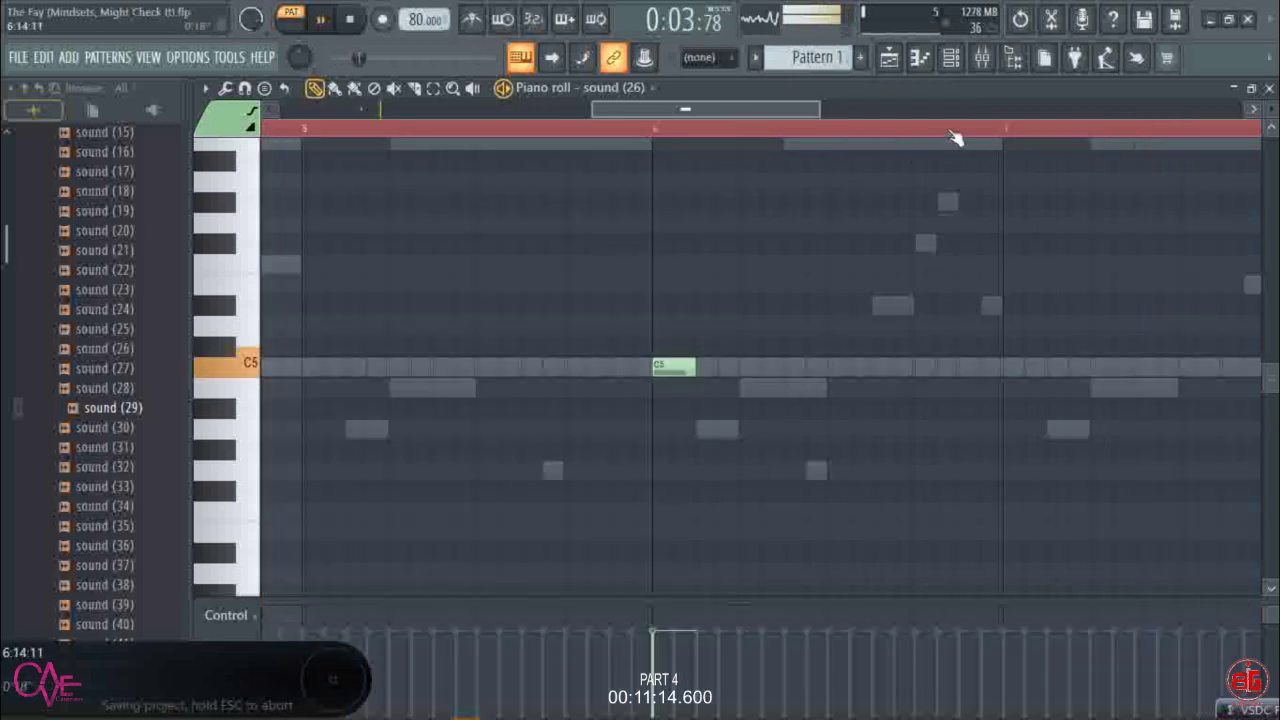
left_click(685, 366)
left_click_drag(697, 368, 1006, 437)
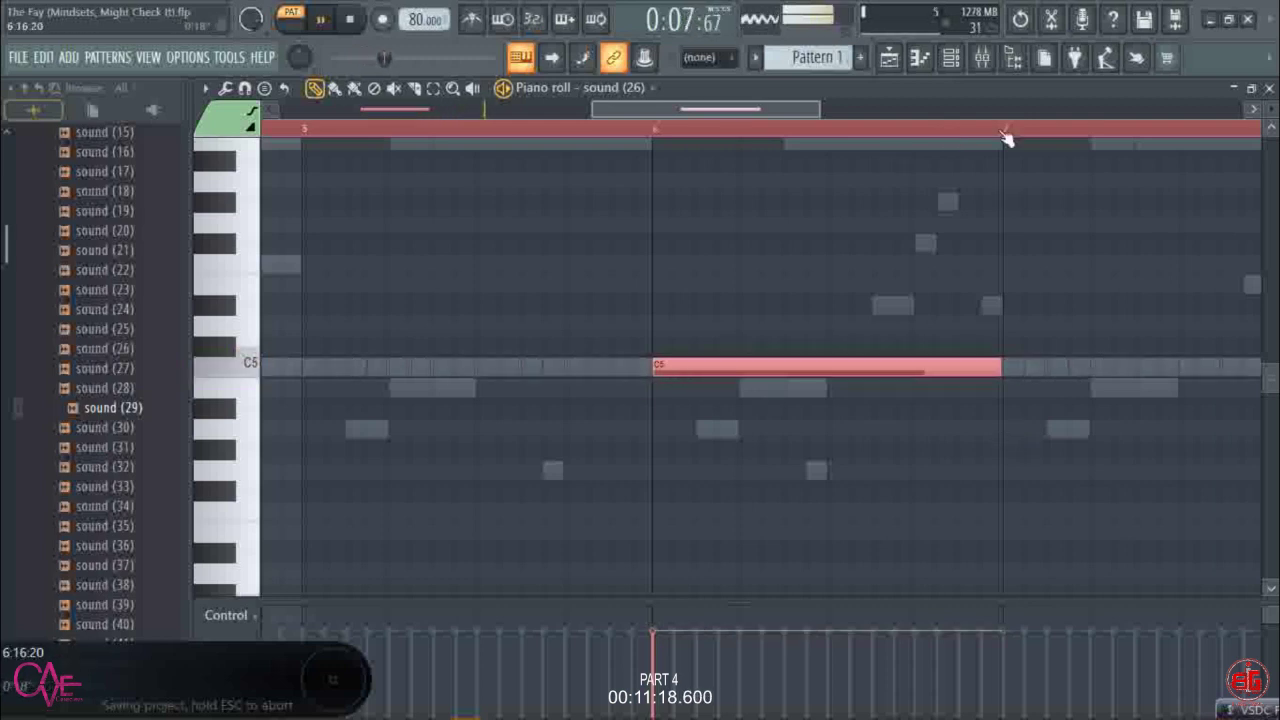
scroll(1006, 137, "up", 3)
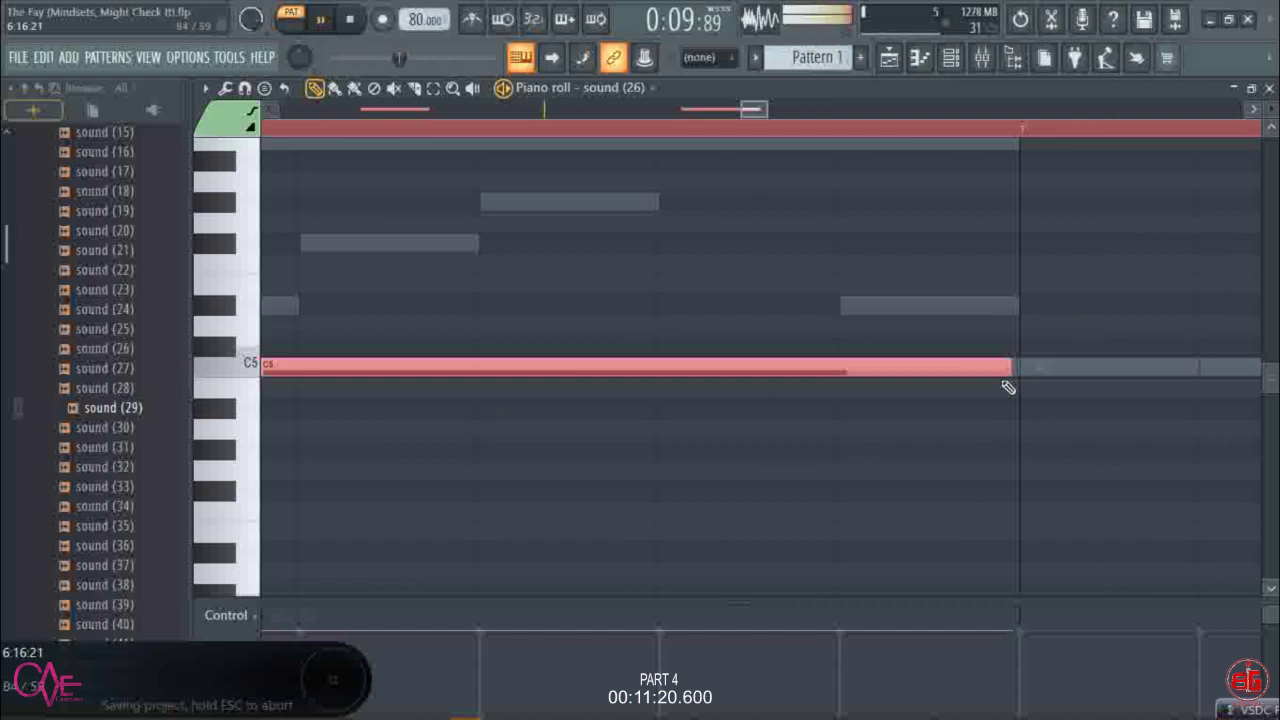
left_click_drag(1008, 370, 1022, 366)
- Extend sound (26)'s C5 note at bar 2 to one full bar, ending at the start of bar 3
scroll(1008, 135, "down", 2)
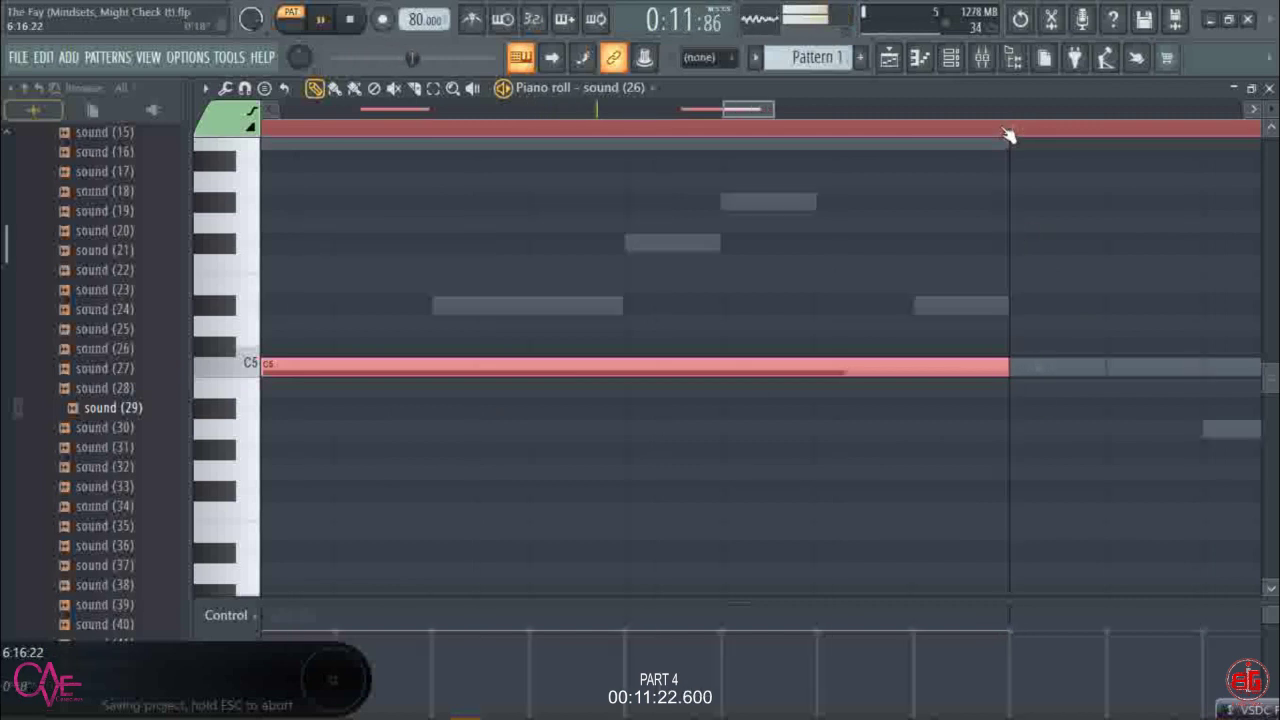
scroll(1008, 135, "down", 4)
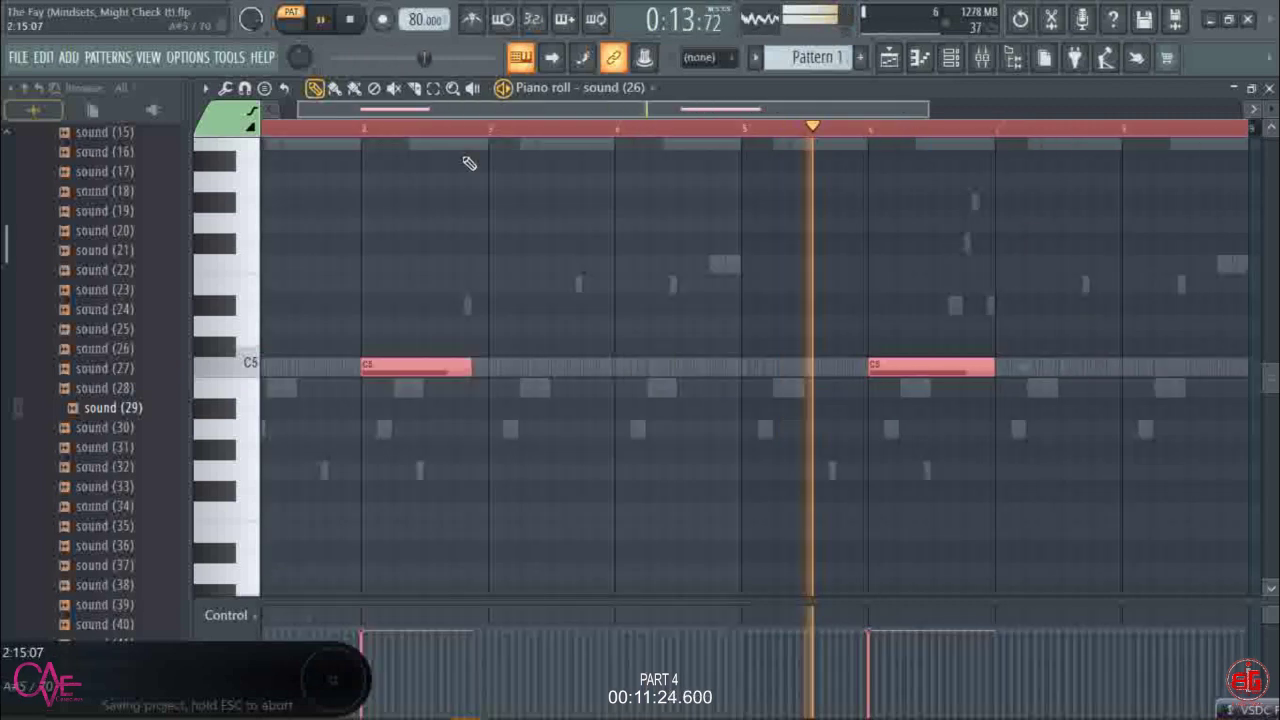
scroll(459, 134, "up", 5)
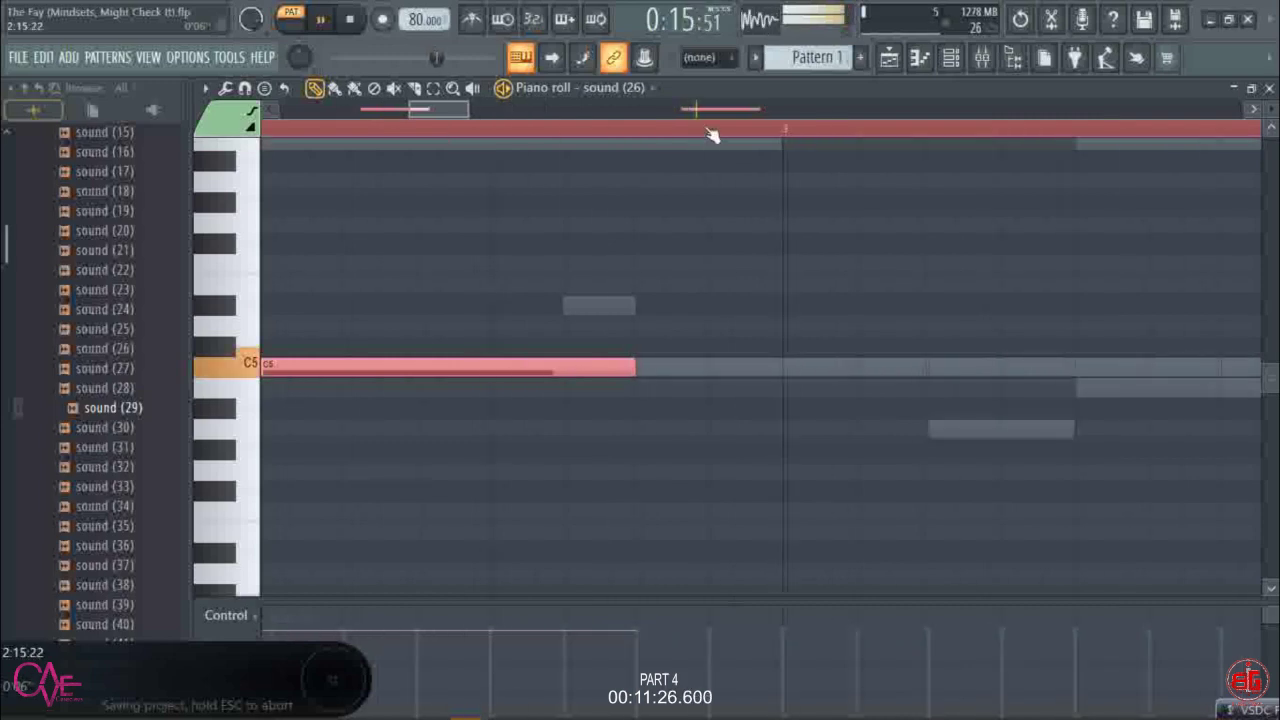
scroll(710, 134, "up", 2)
left_click(598, 391)
right_click(666, 391)
left_click_drag(543, 386, 898, 386)
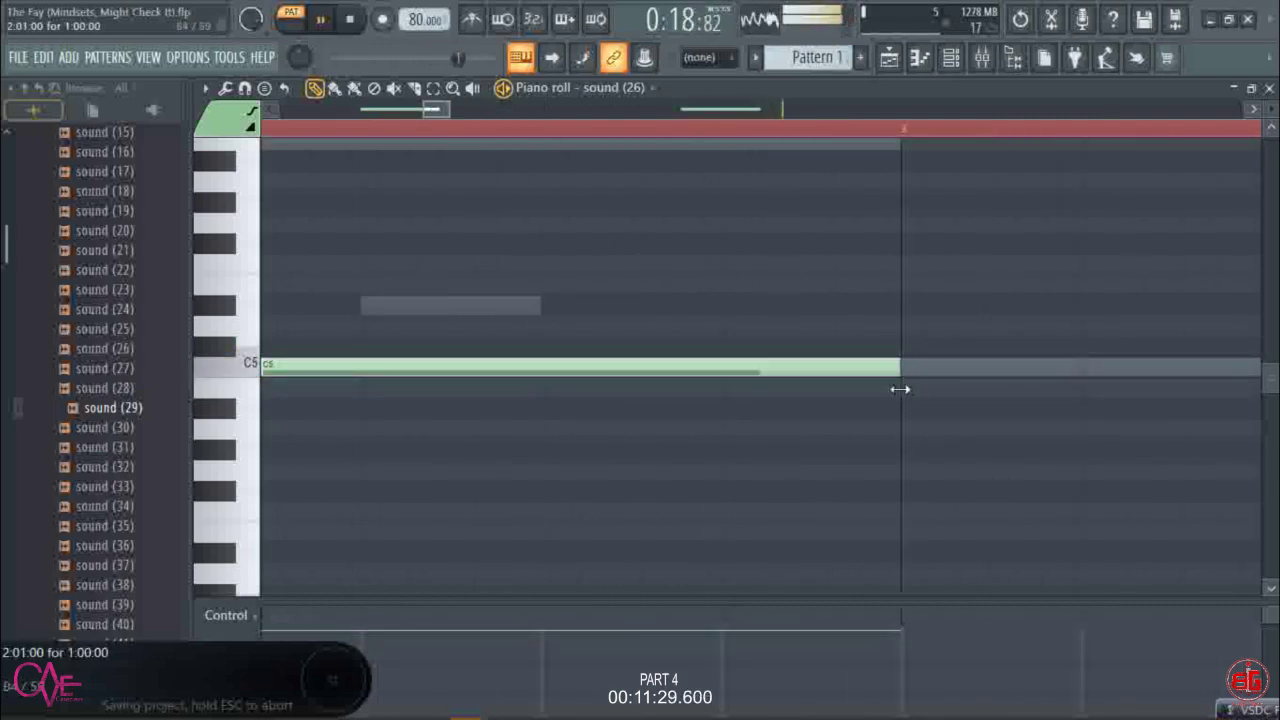
- Lengthen sound (27)'s C5 notes at bars 3 and 7 in the piano roll to one full bar each
left_click(955, 58)
right_click(340, 410)
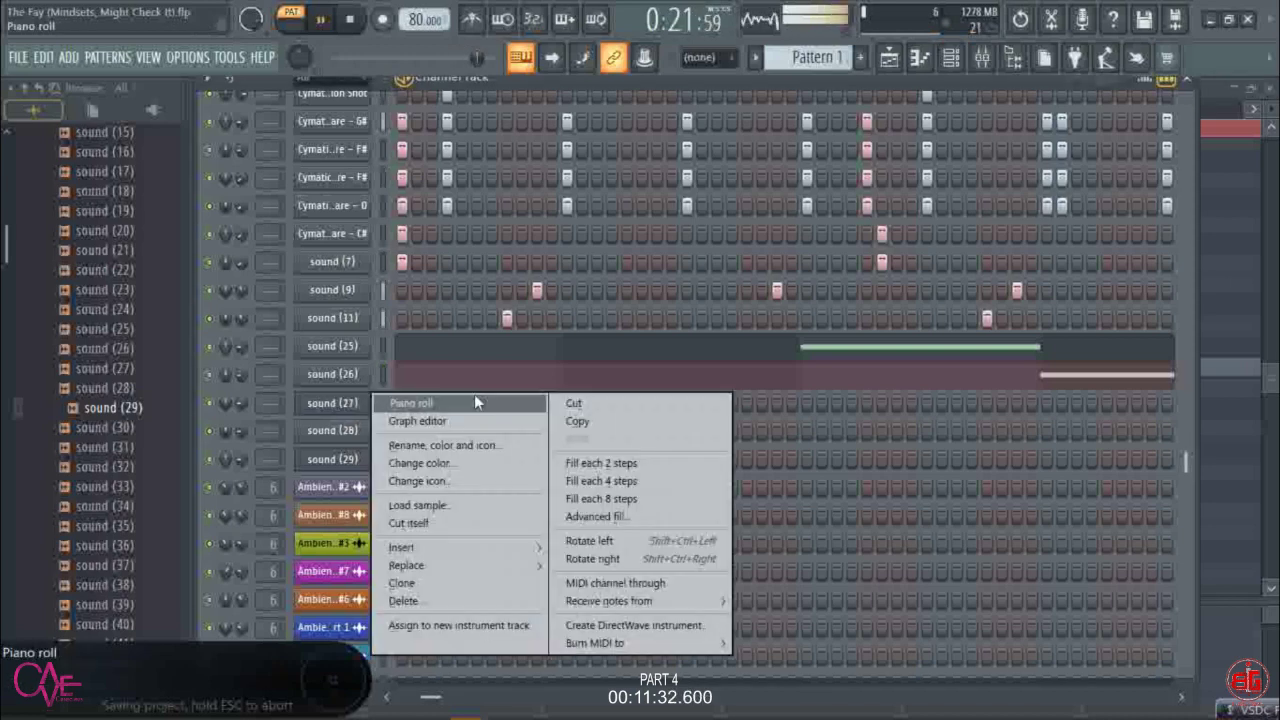
left_click(475, 396)
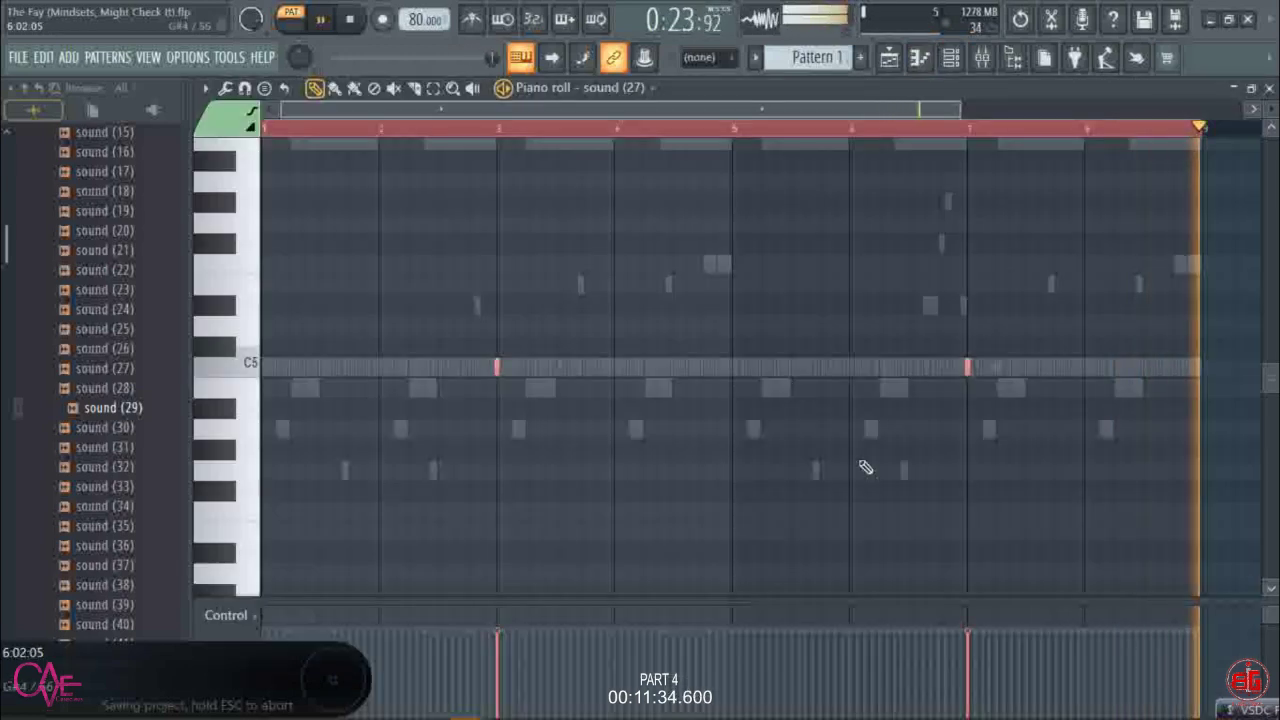
scroll(1095, 133, "up", 1)
scroll(1097, 133, "up", 2)
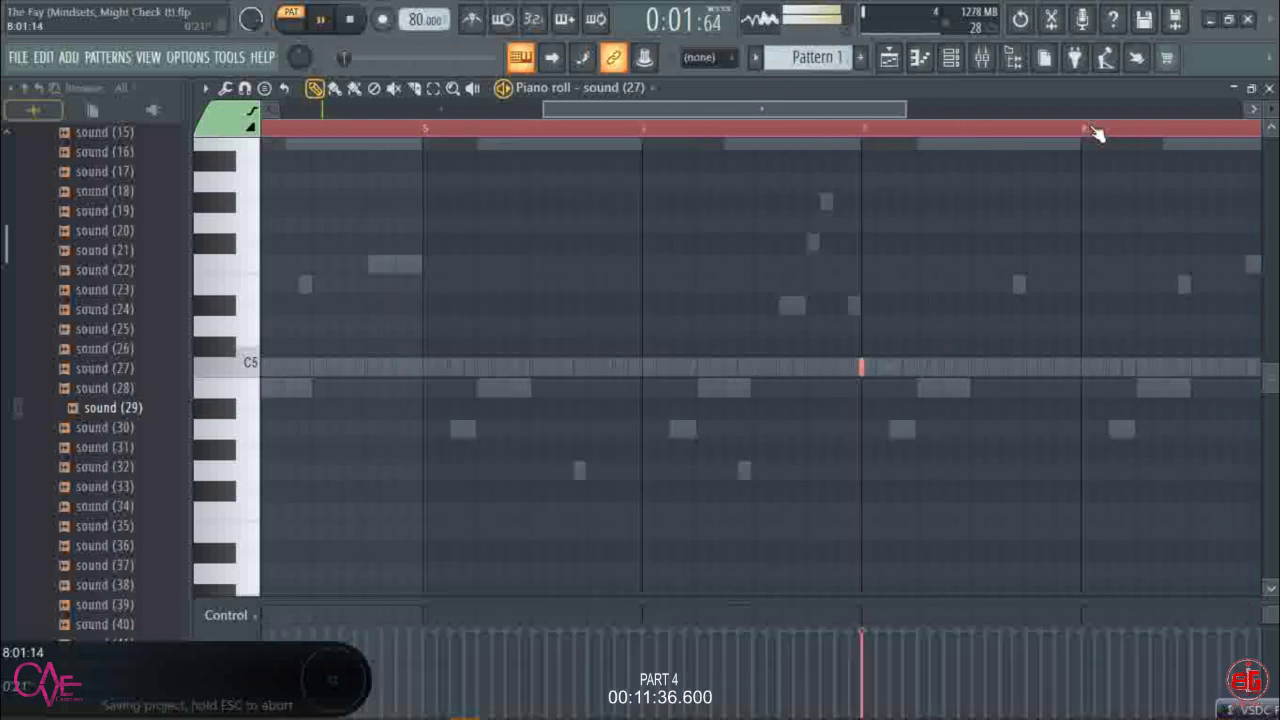
left_click_drag(781, 370, 1075, 417)
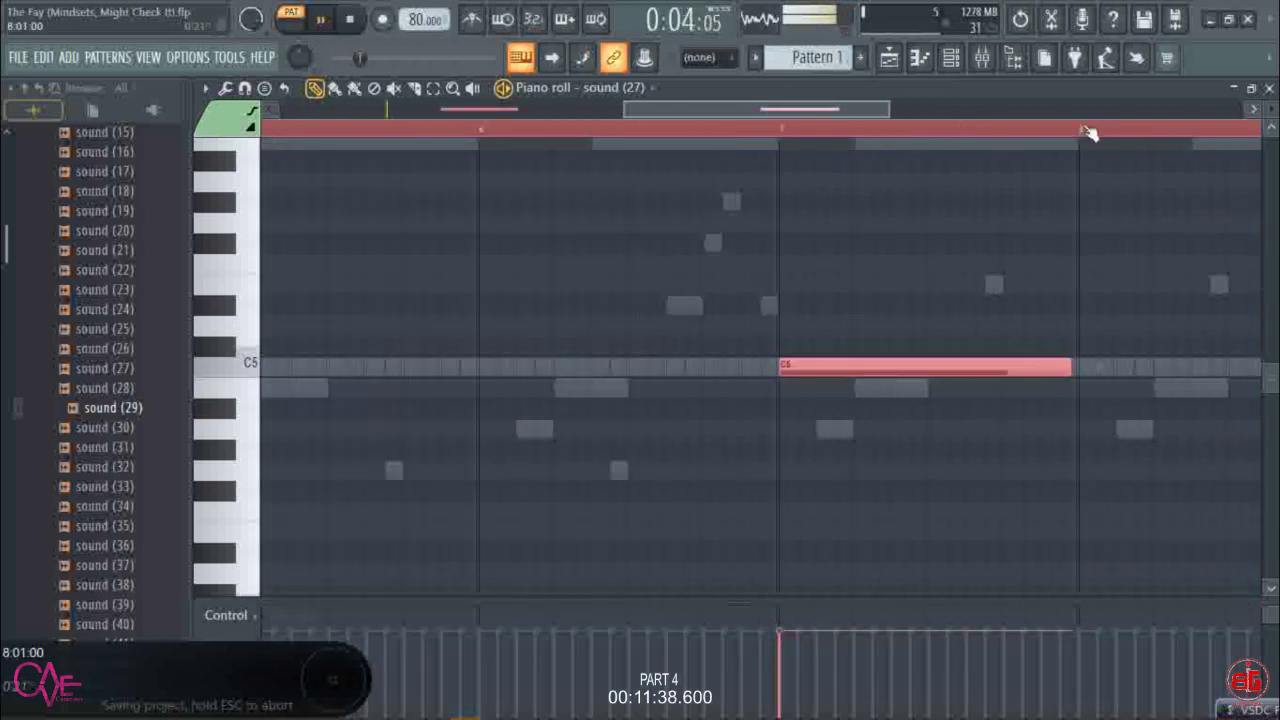
scroll(1090, 131, "up", 2)
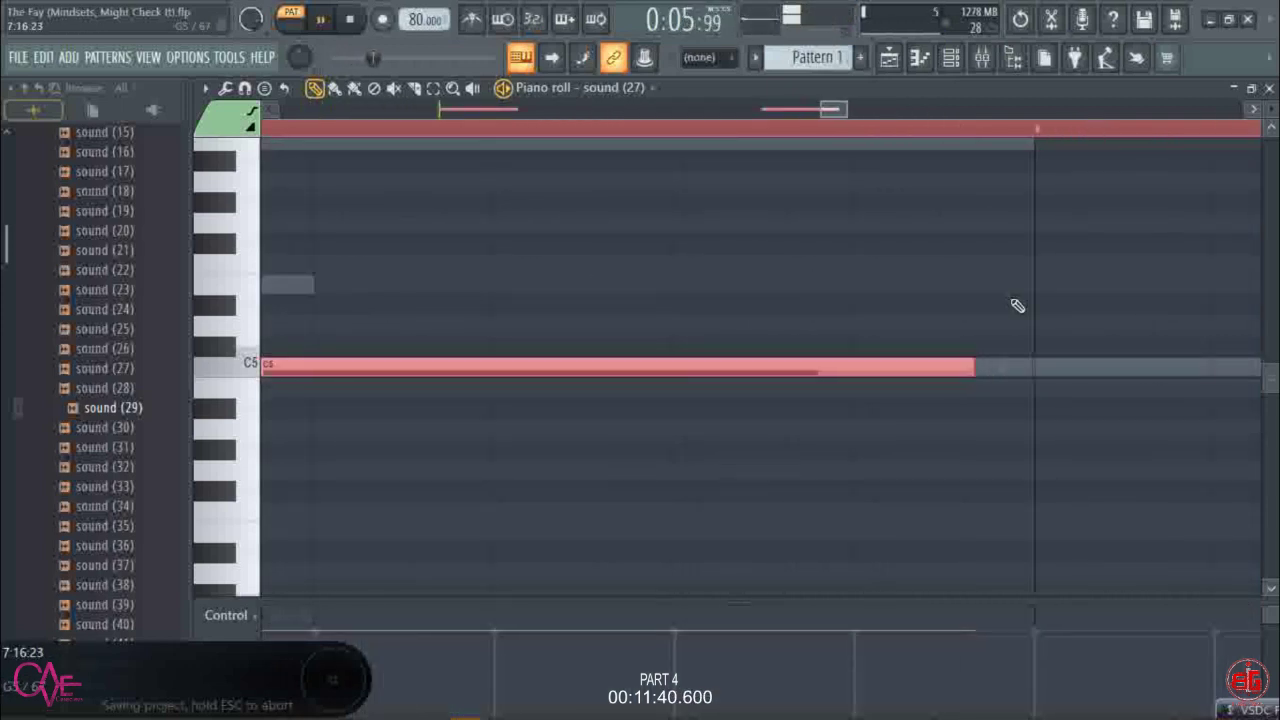
left_click_drag(980, 366, 1031, 390)
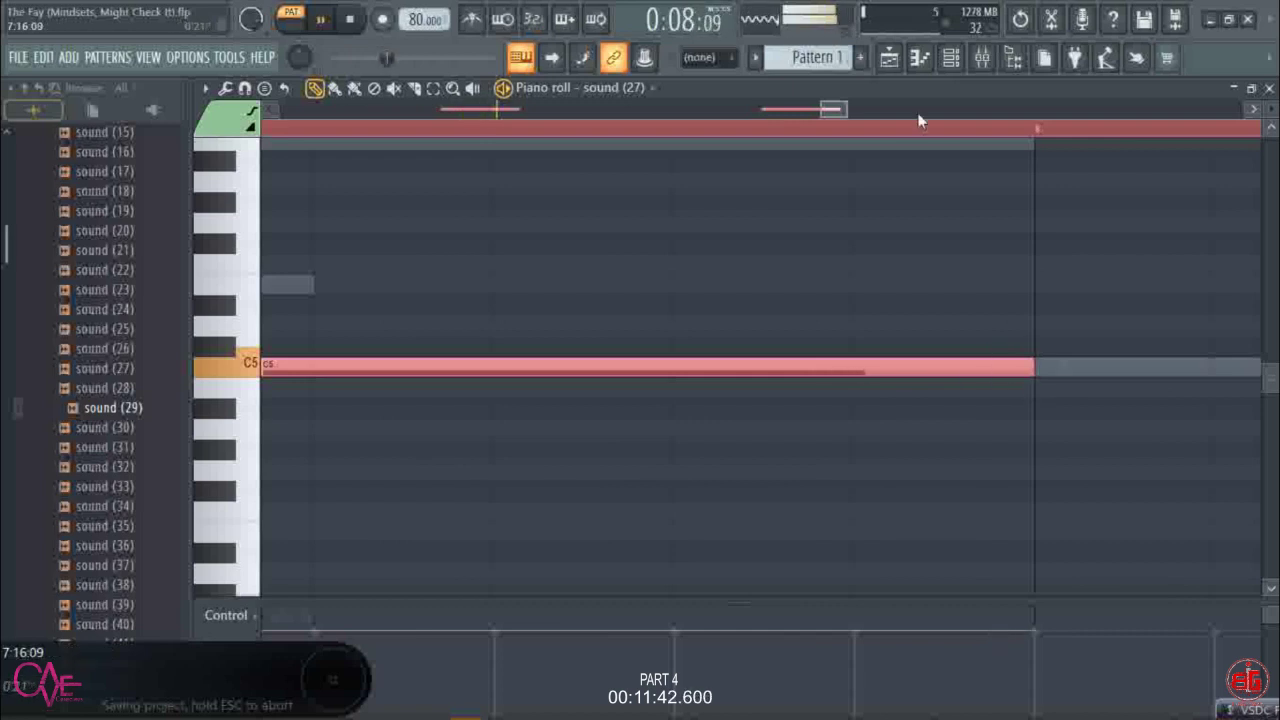
scroll(900, 133, "down", 2)
scroll(900, 131, "down", 3)
key("ctrl+z")
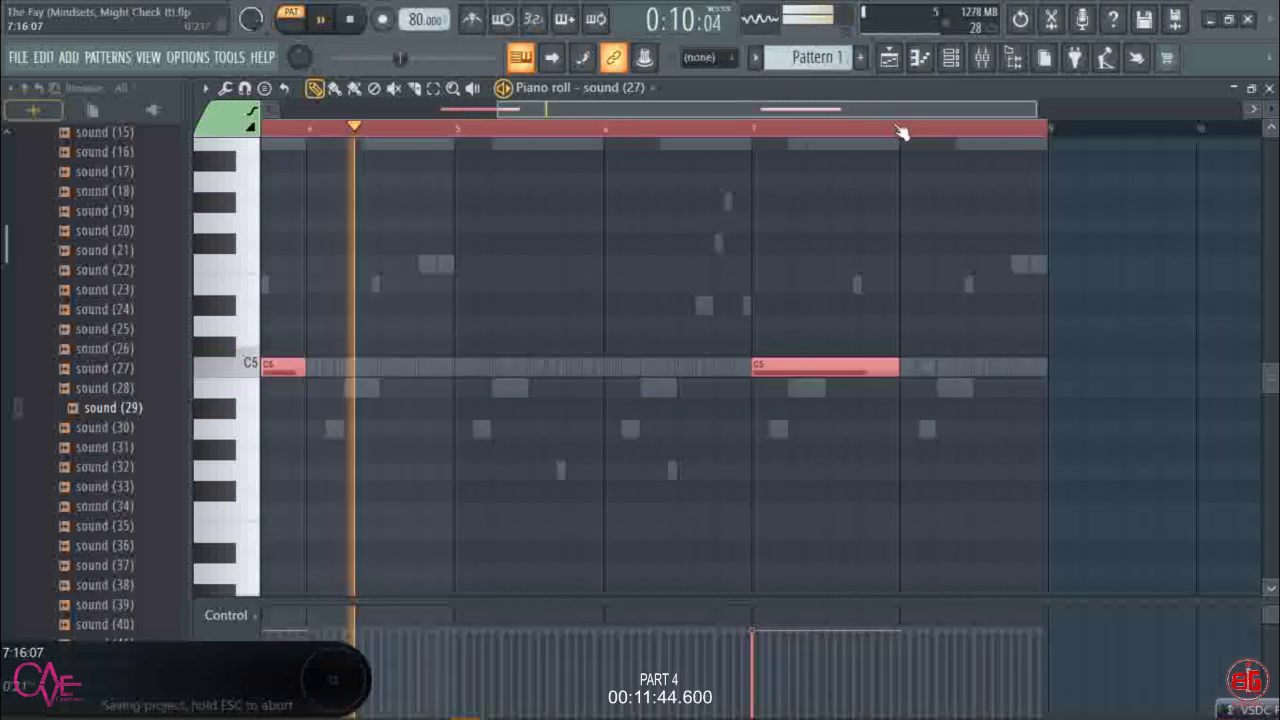
scroll(905, 130, "up", 2)
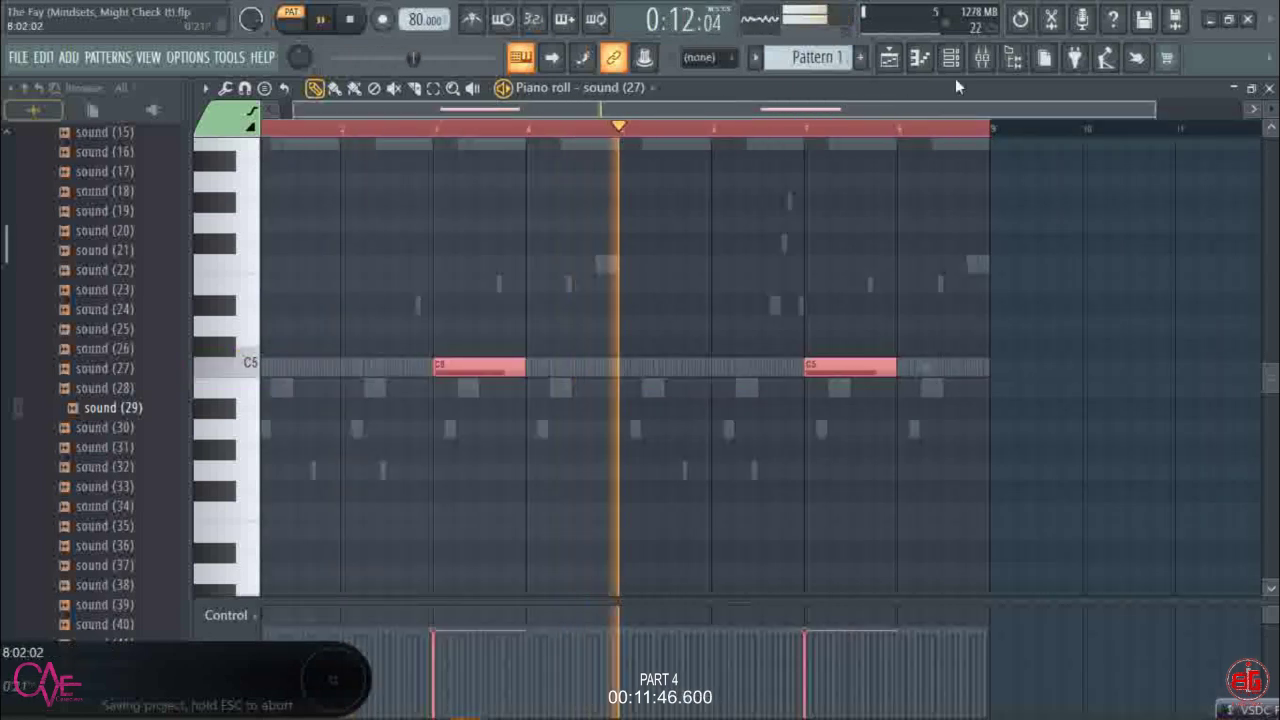
- Lengthen sound (28)'s C5 notes at bars 4 and 8 to half a bar, with the bar 8 note ending at 8:09:00
left_click(952, 60)
right_click(379, 428)
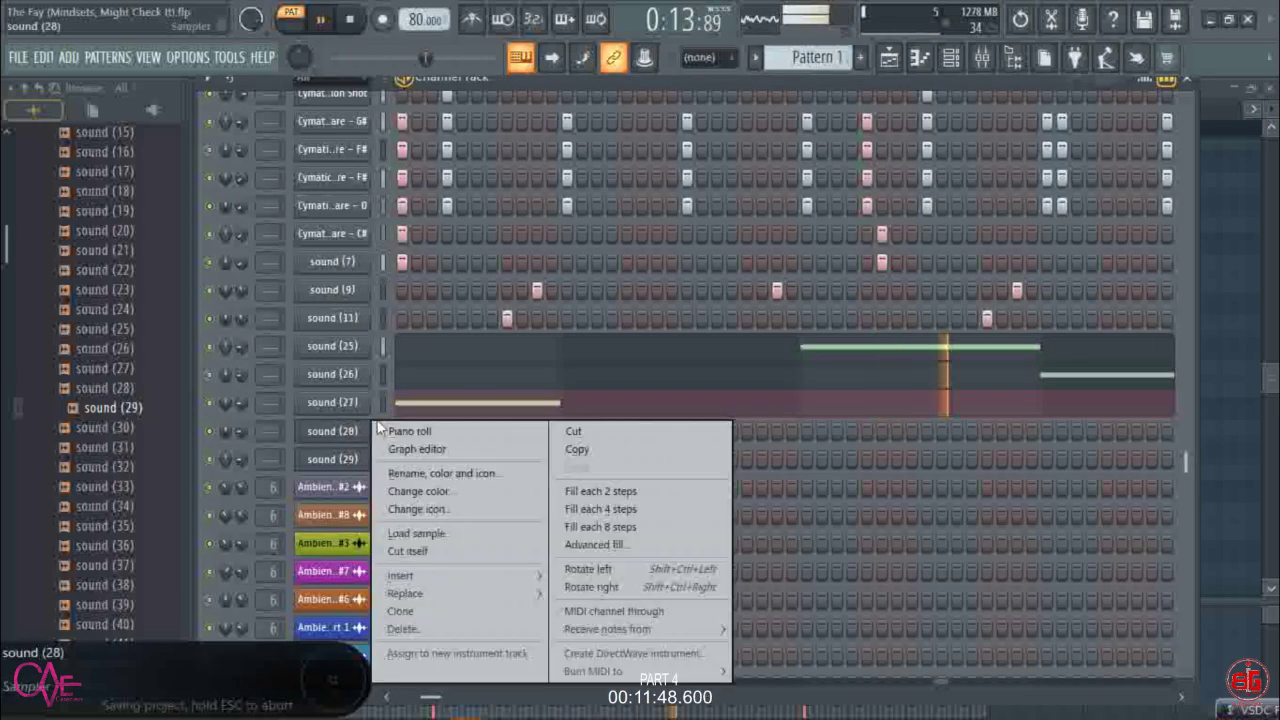
left_click(394, 431)
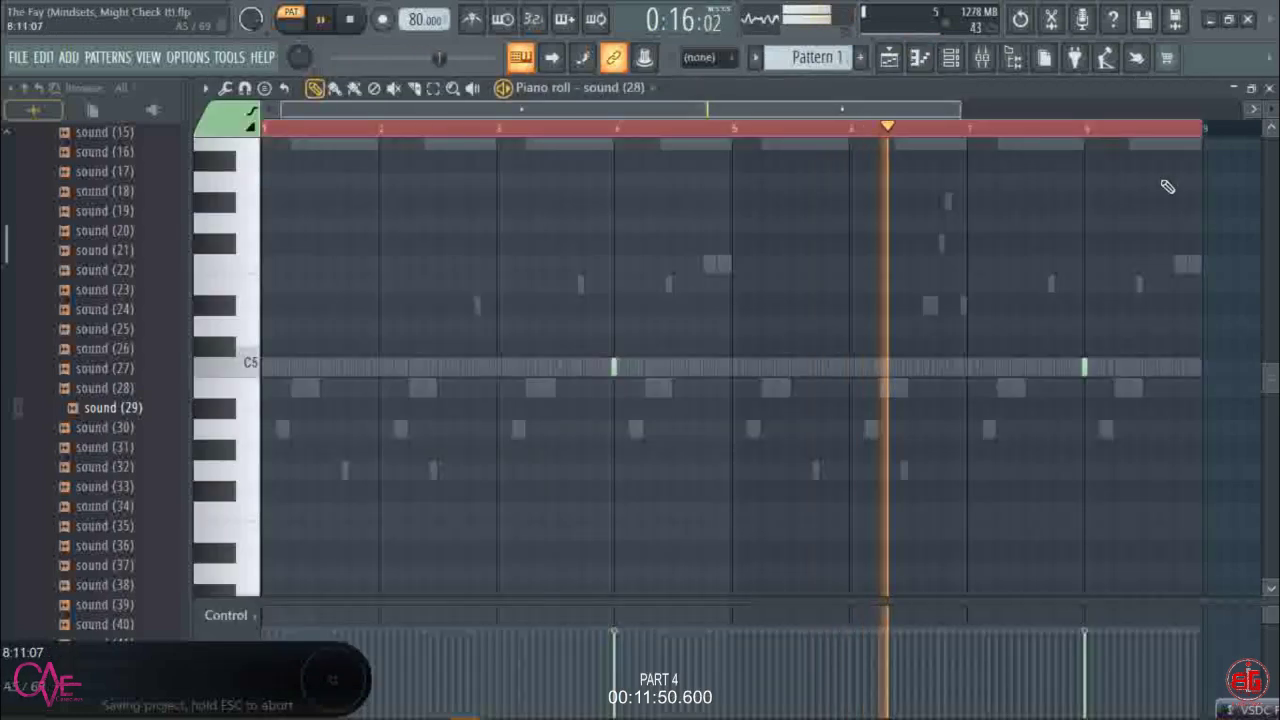
scroll(1203, 140, "up", 5)
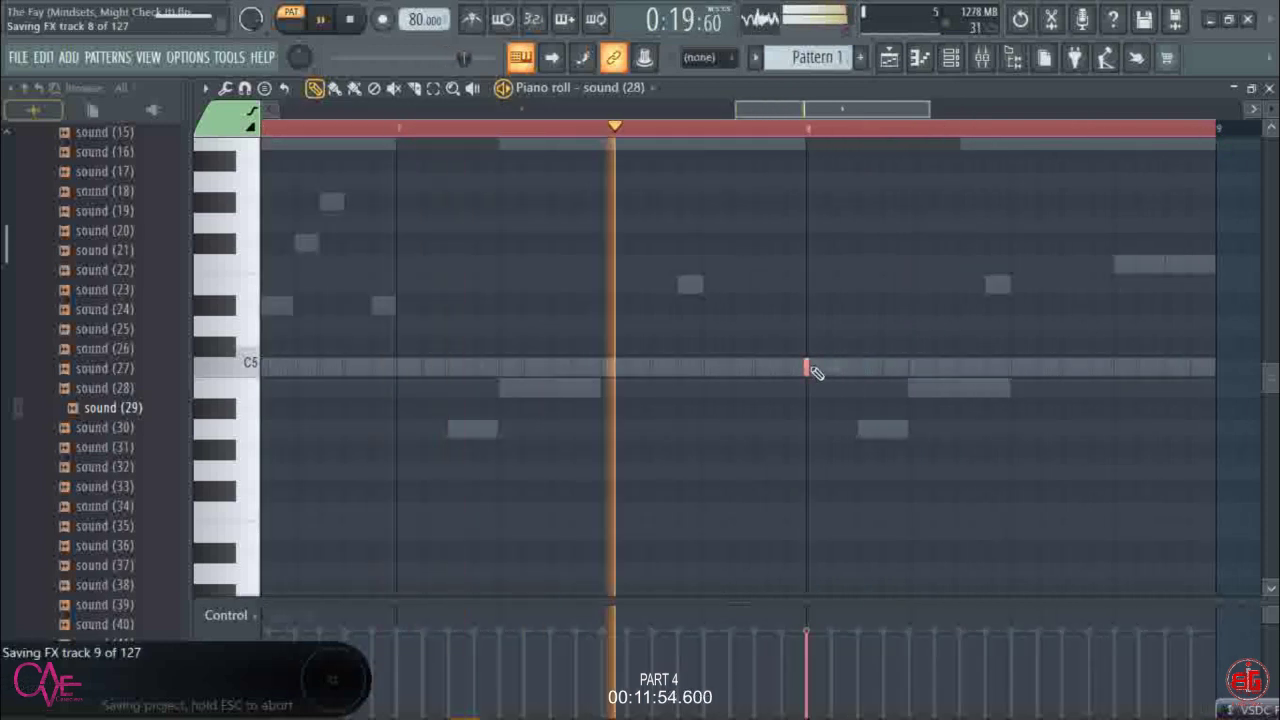
mouse_move(808, 368)
left_mouse_down()
mouse_move(863, 429)
mouse_move(1043, 451)
mouse_move(1020, 442)
left_mouse_up()
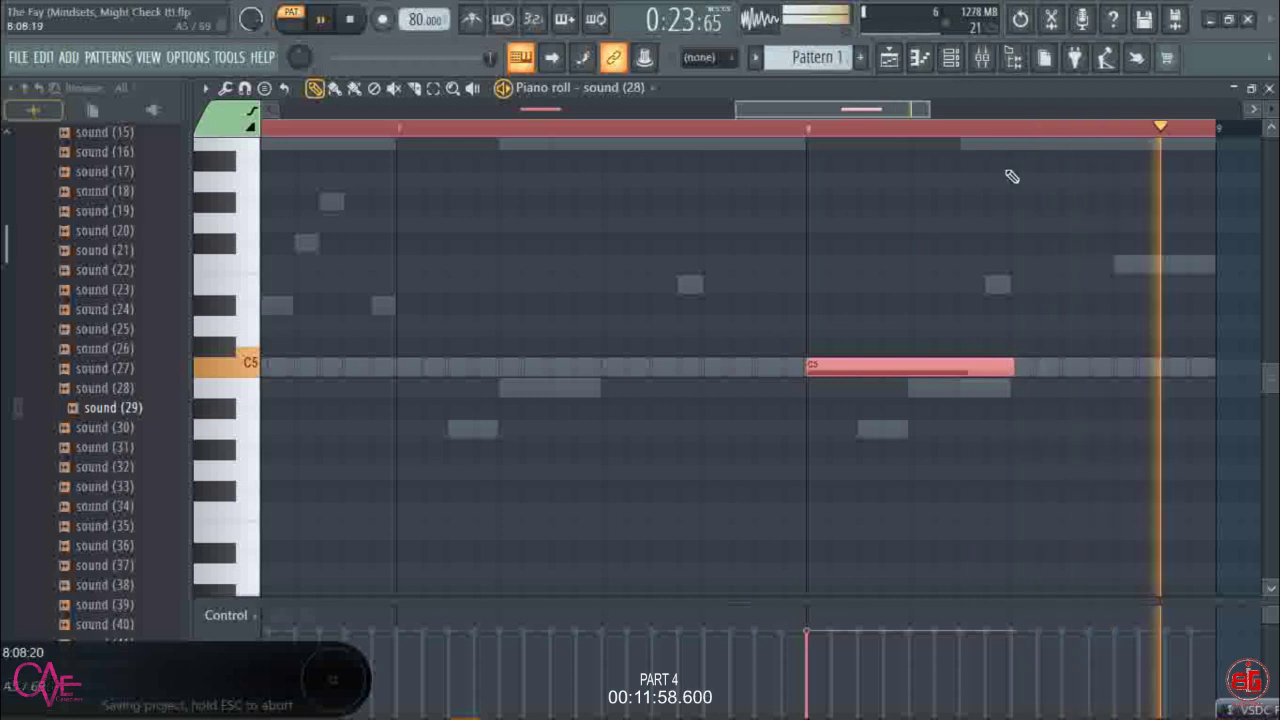
scroll(1022, 130, "up", 4)
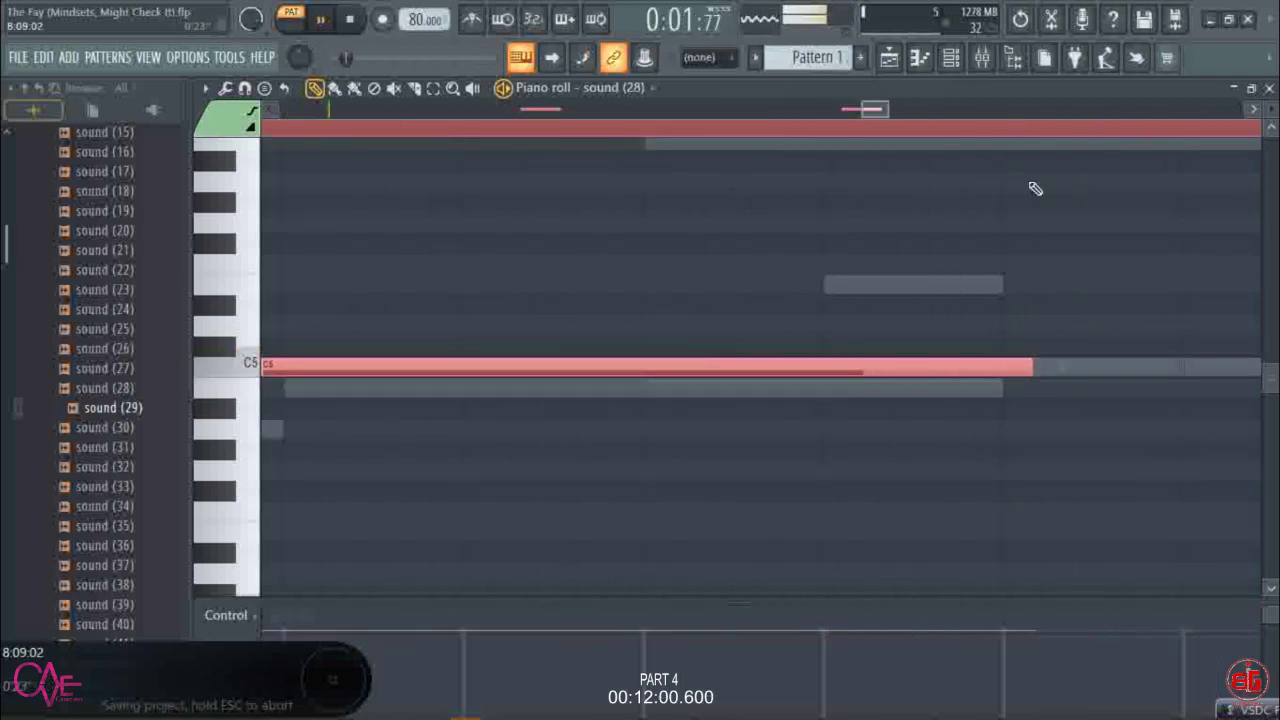
left_click_drag(1030, 367, 1000, 369)
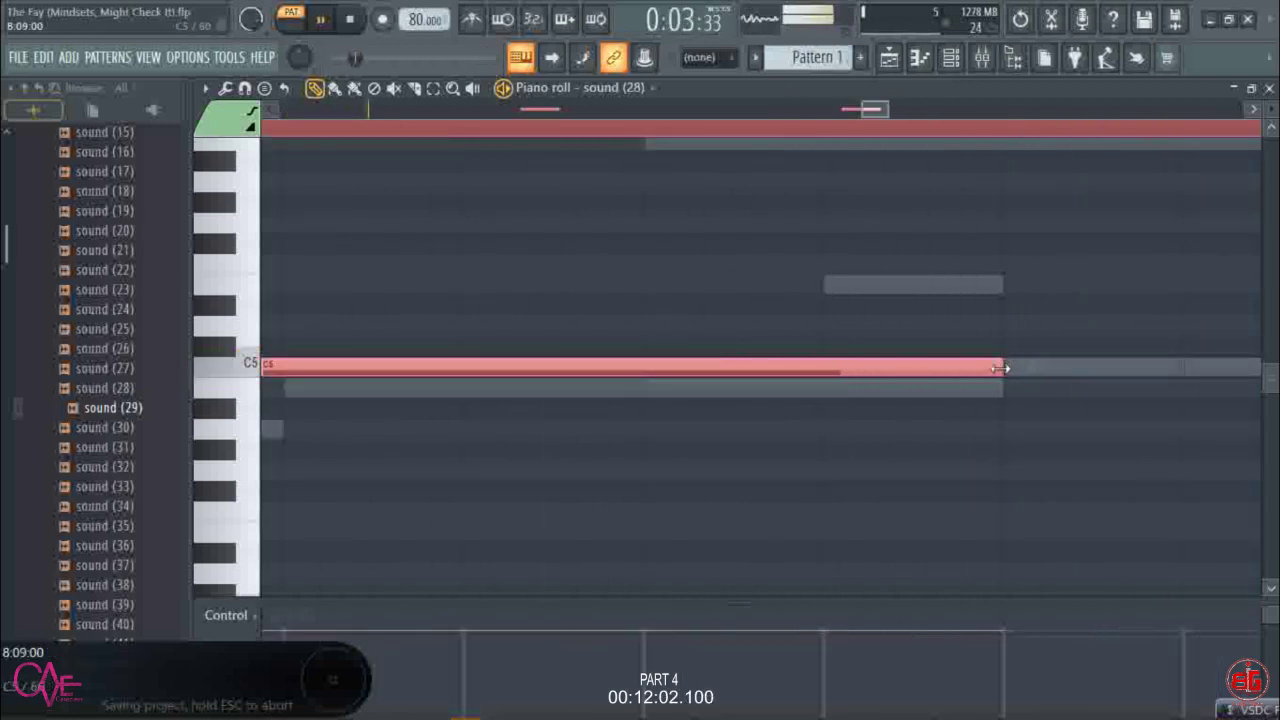
- Lengthen sound (29)'s C5 notes at bars 4 and 8 in the piano roll to their bar ends, with the bar 8 note ending at 9:01:00
left_click(950, 57)
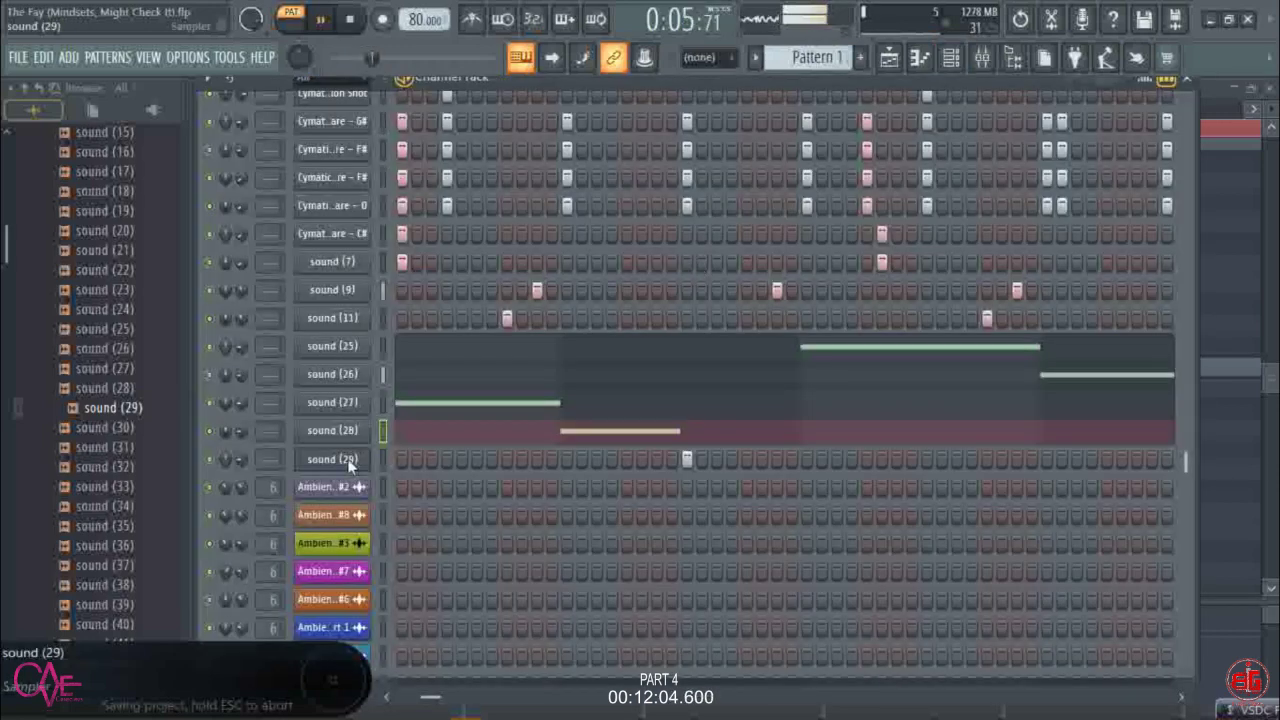
right_click(340, 458)
left_click(400, 528)
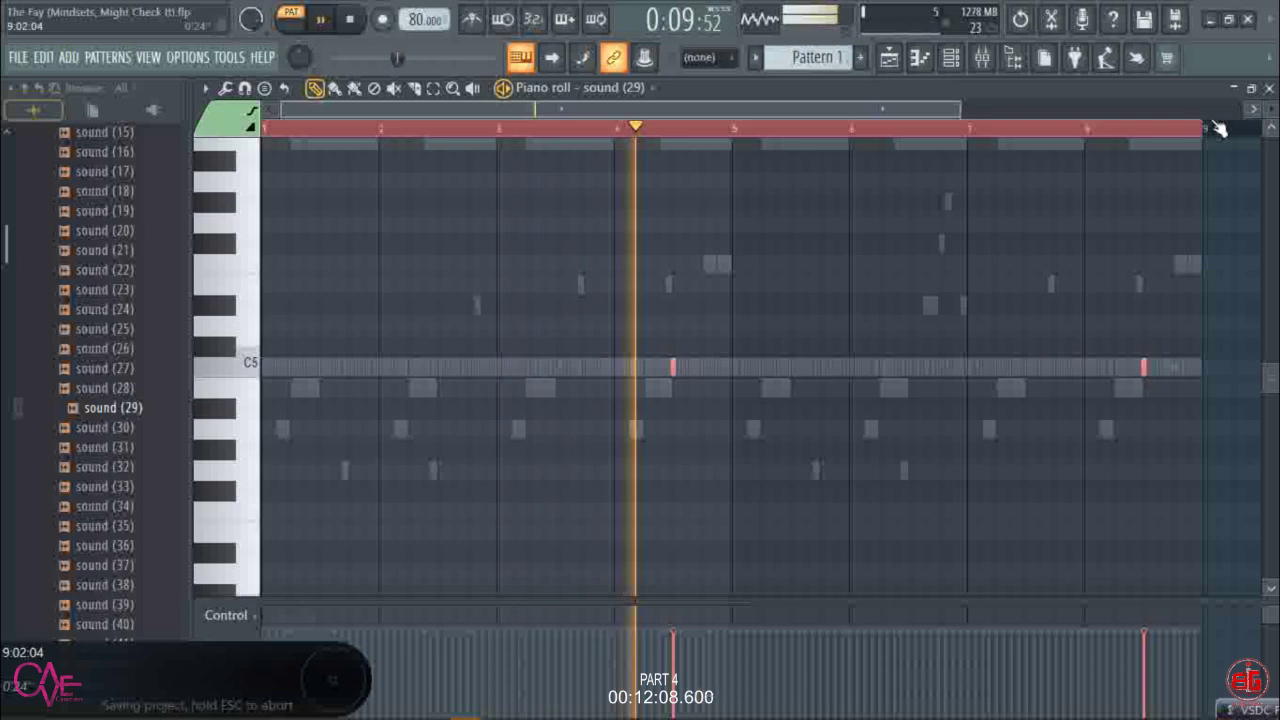
scroll(1218, 130, "up", 7)
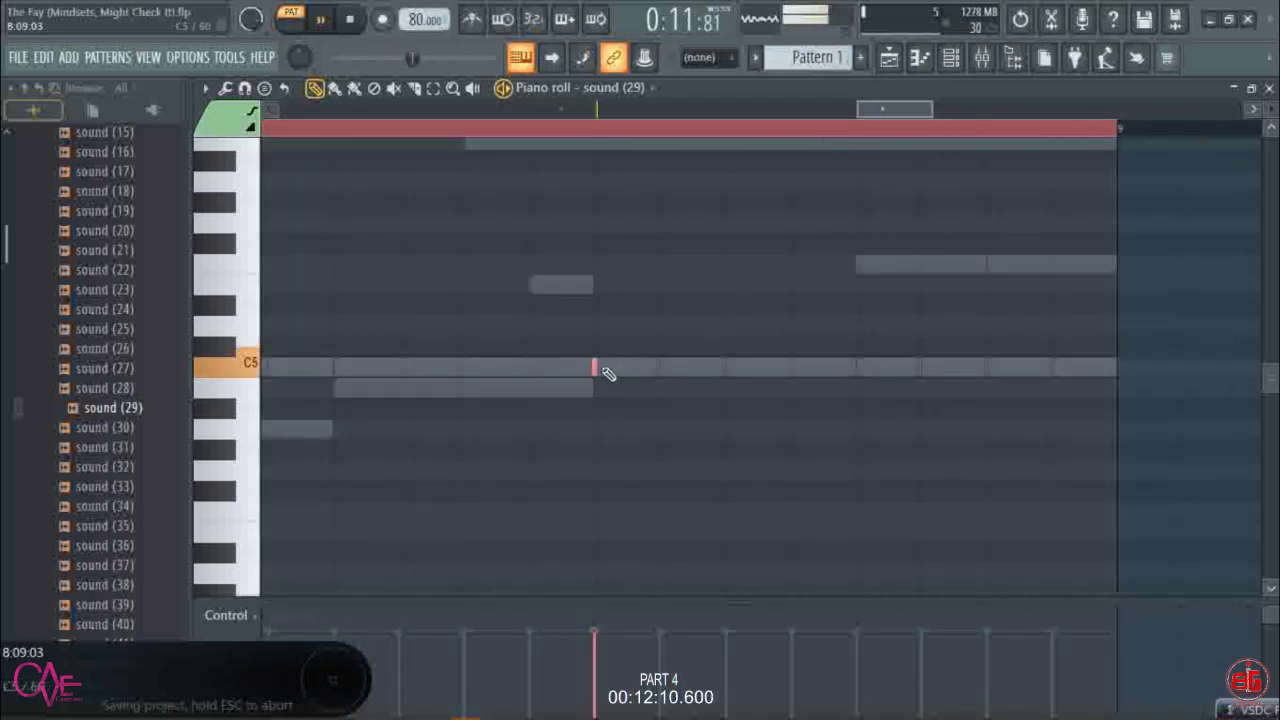
left_click_drag(596, 366, 1116, 534)
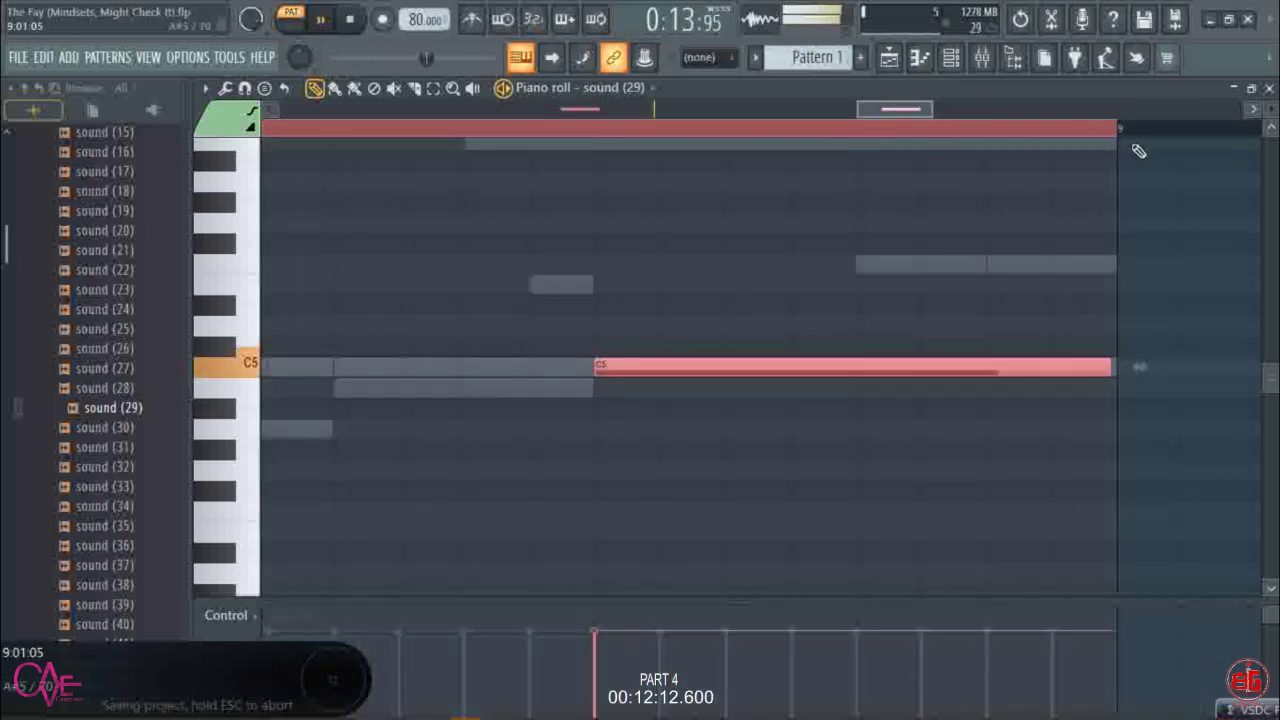
scroll(1137, 131, "up", 2)
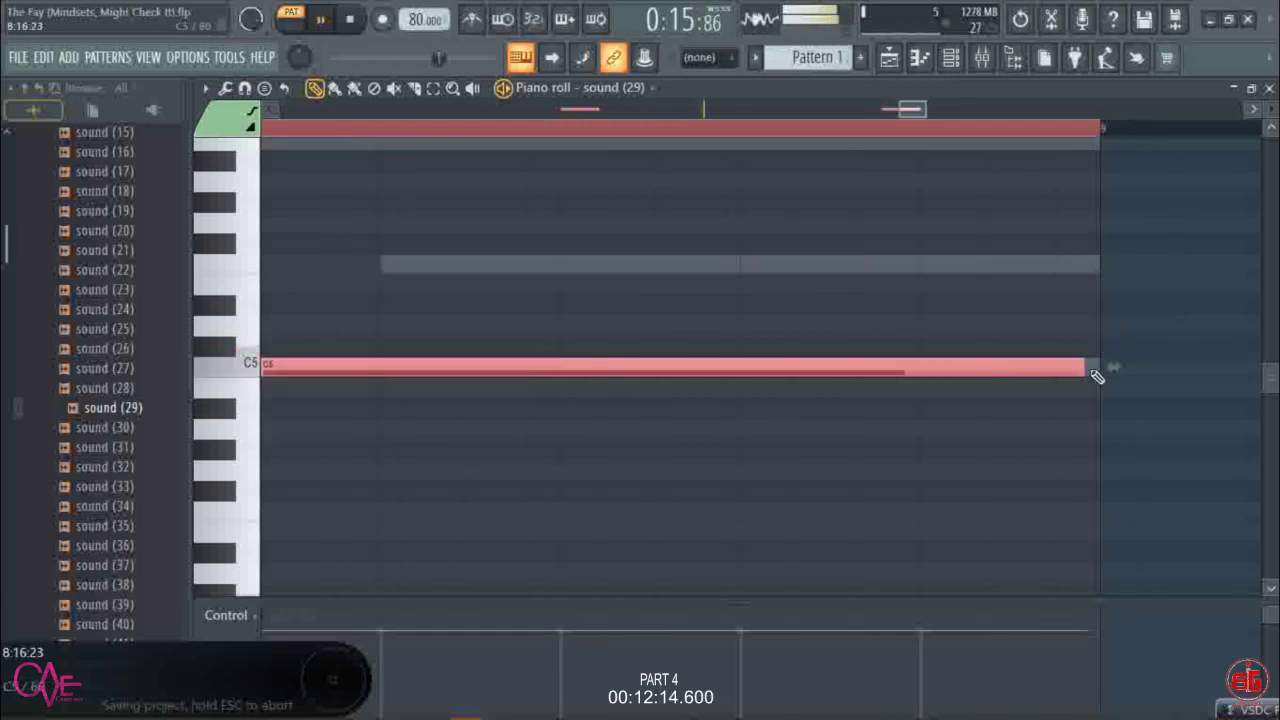
left_click_drag(1087, 368, 1100, 386)
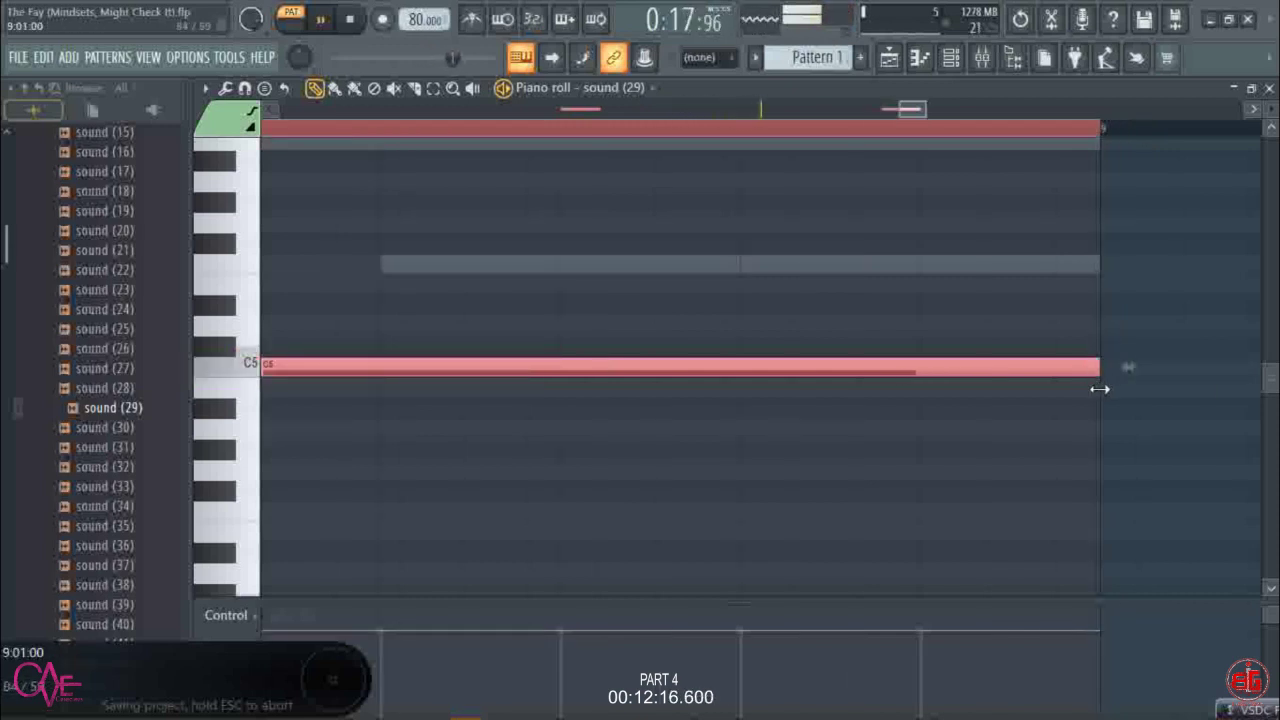
scroll(1012, 135, "down", 5)
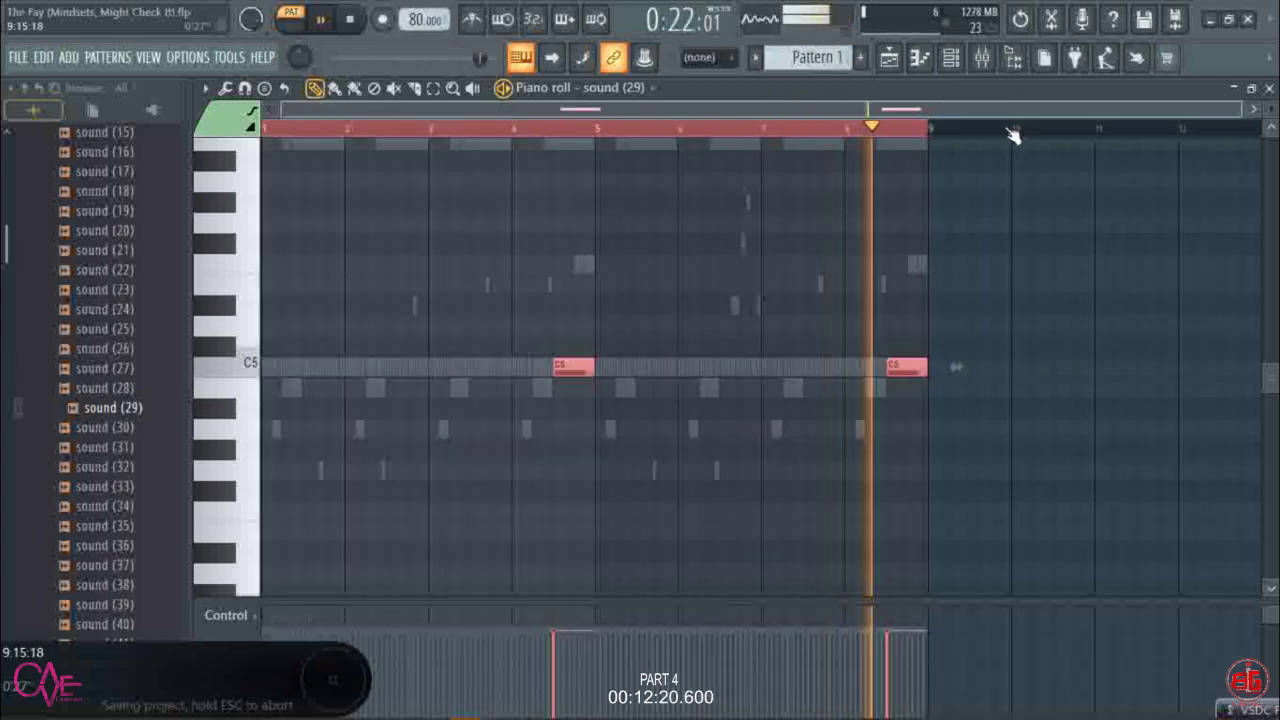
- Mute the sound (26), sound (27), sound (28) and sound (29) channels in the channel rack and stop playback
left_click(953, 58)
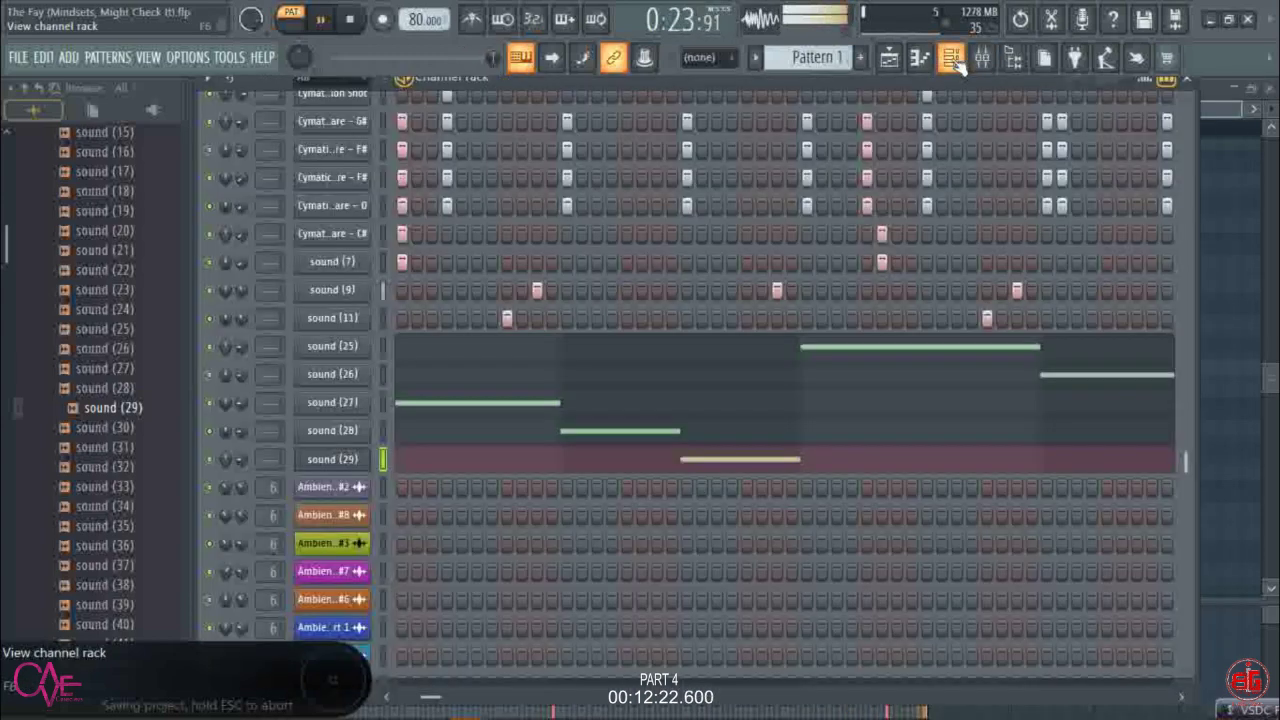
left_click(332, 346)
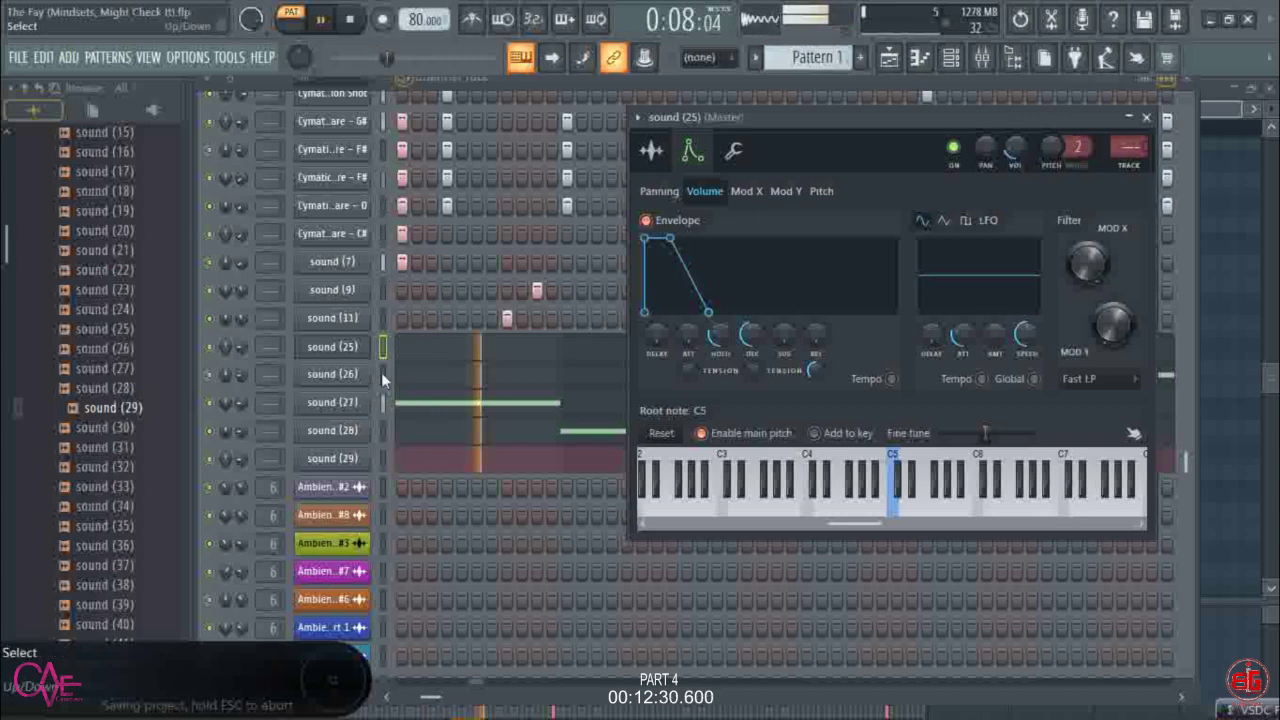
left_click(209, 374)
left_click(209, 402)
left_click(209, 430)
left_click(209, 458)
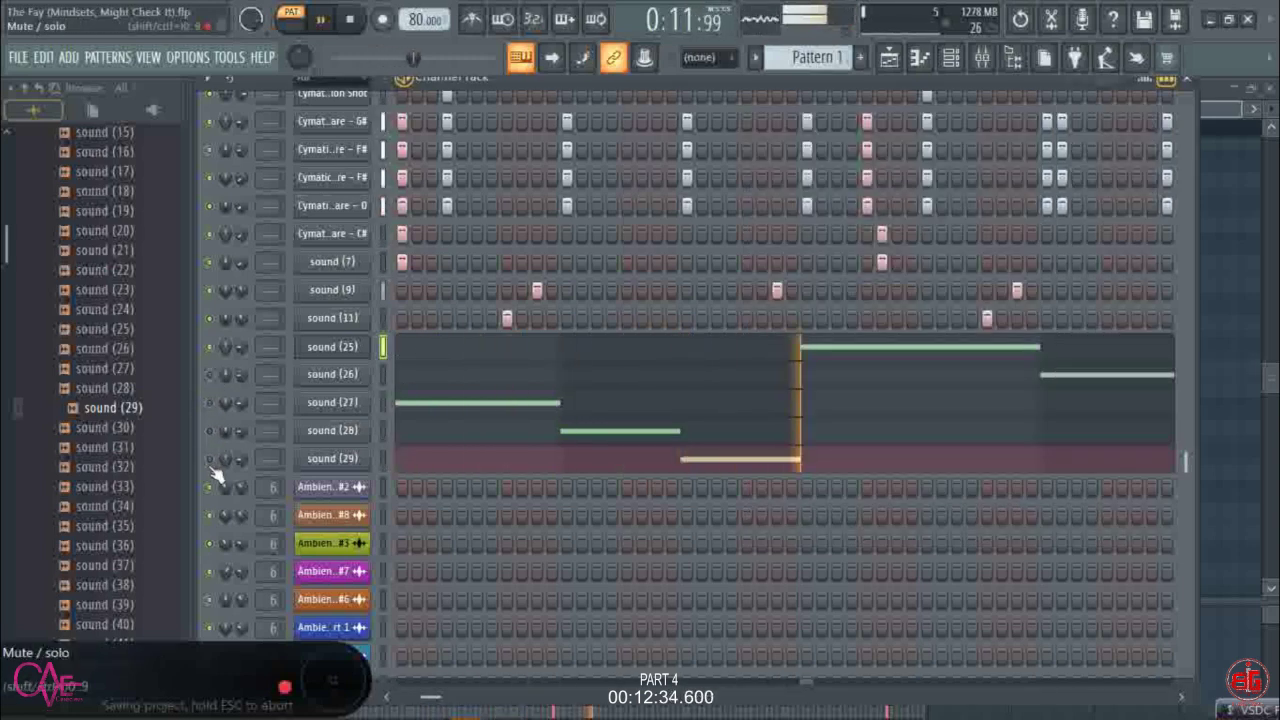
key("space")
- Set the hold time of sound (25)'s volume envelope to 40% and lengthen its decay, auditioning the pattern
left_click(332, 346)
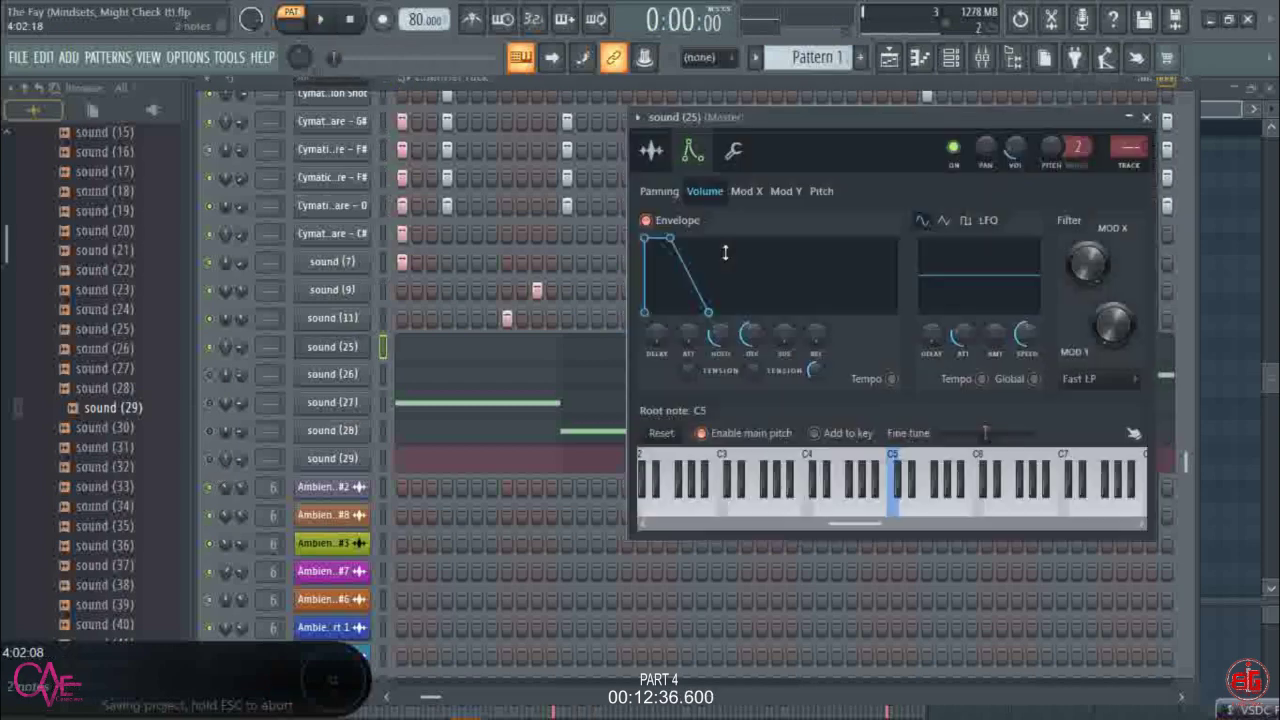
left_click_drag(720, 338, 720, 329)
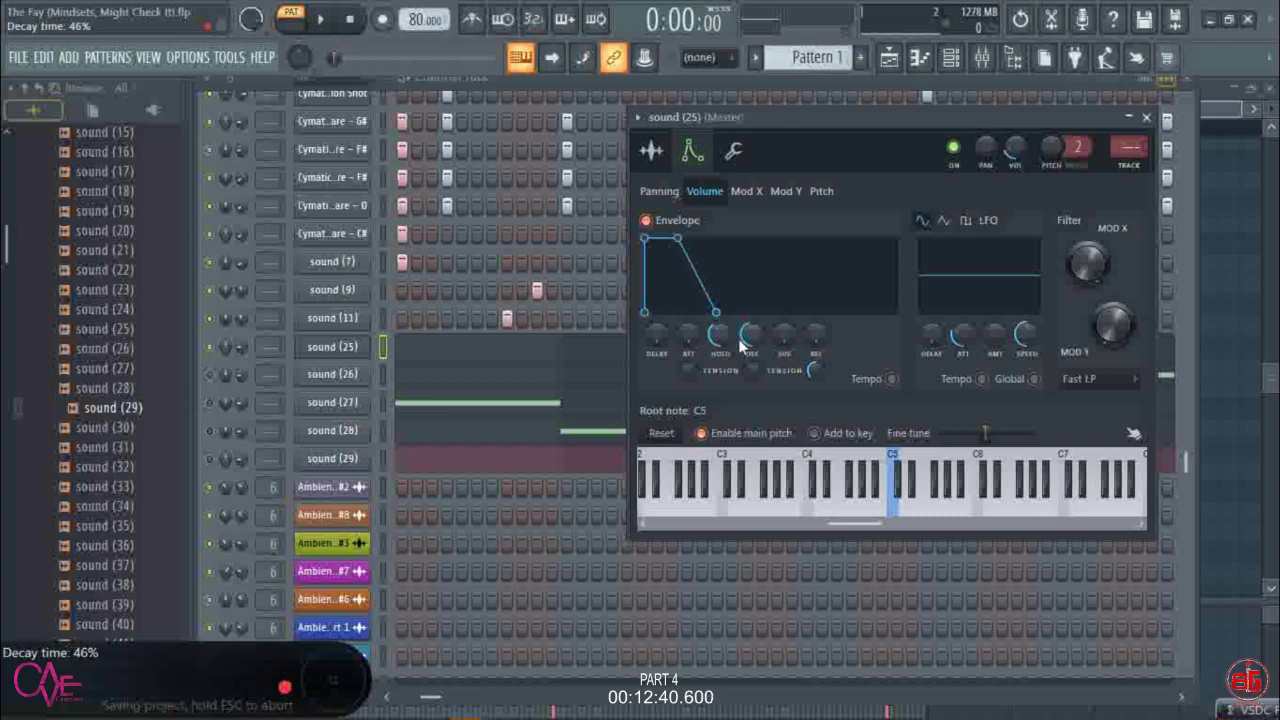
key("space")
left_click_drag(750, 338, 750, 333)
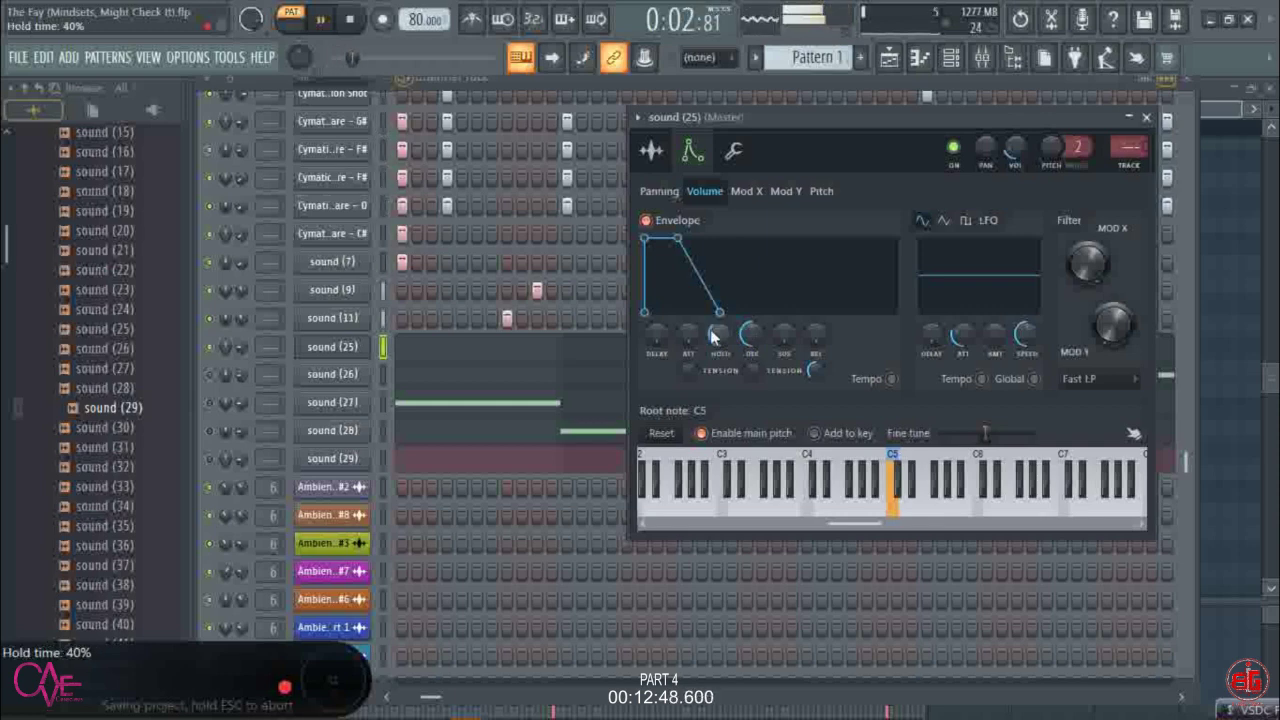
key("space")
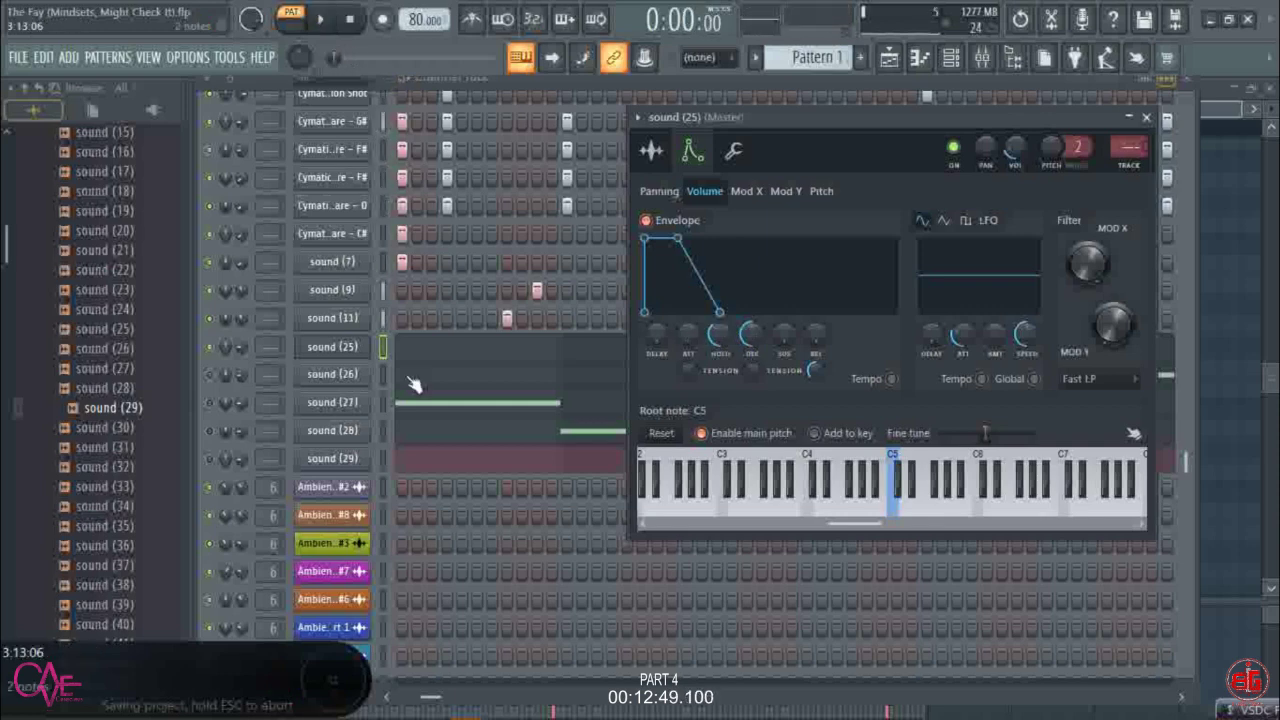
- Lengthen the hold and decay times in the volume envelopes of sound (26) and sound (27)
left_click(345, 380)
left_click_drag(588, 306, 620, 298)
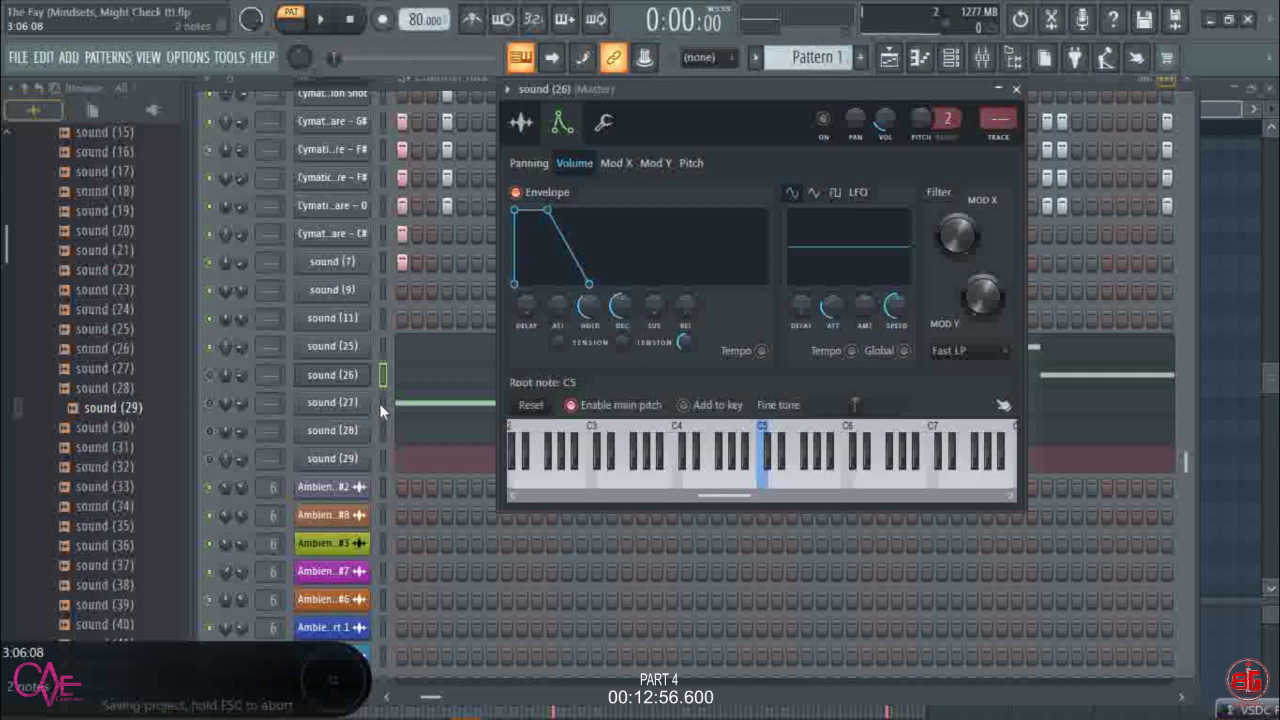
left_click(312, 376)
key("space")
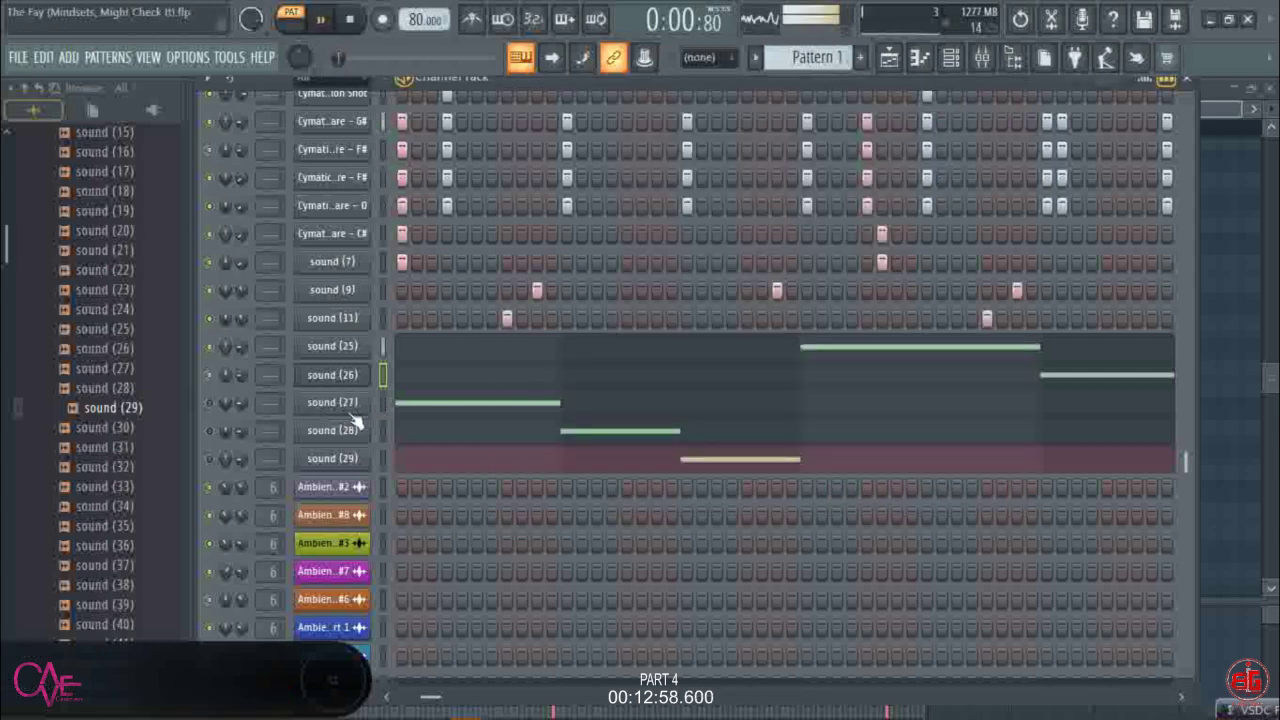
left_click(346, 410)
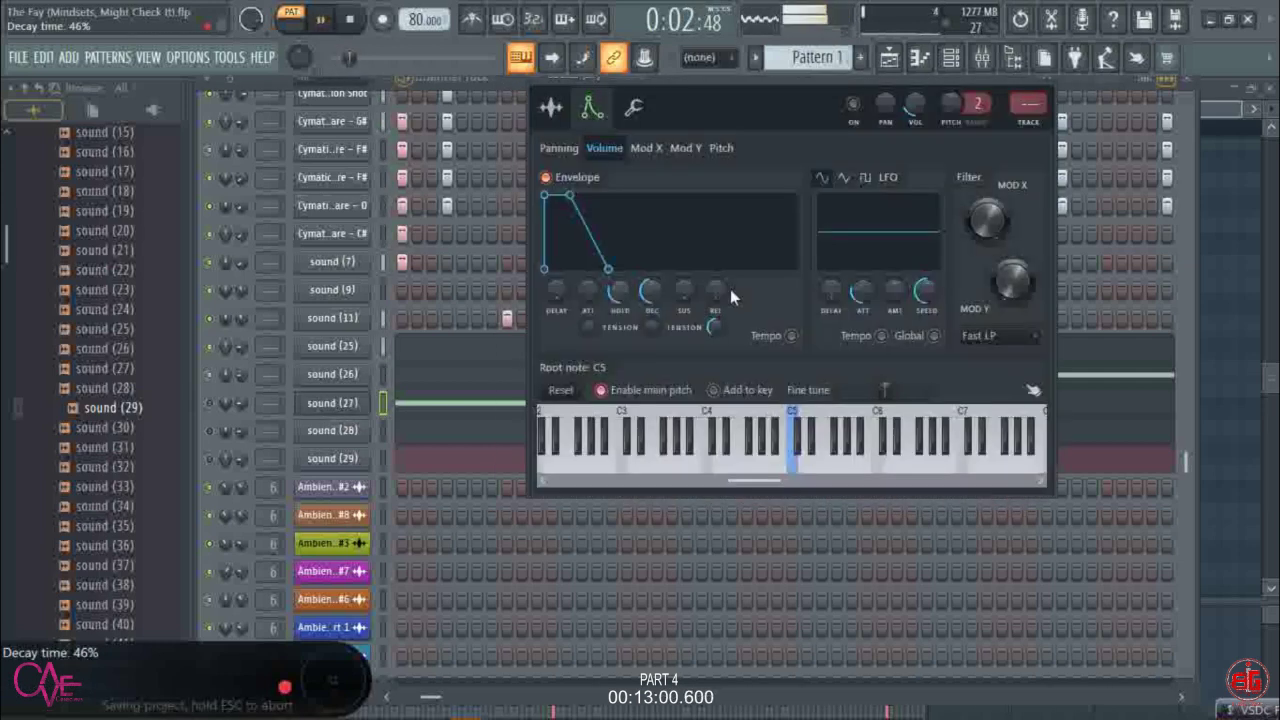
left_click_drag(619, 290, 655, 288)
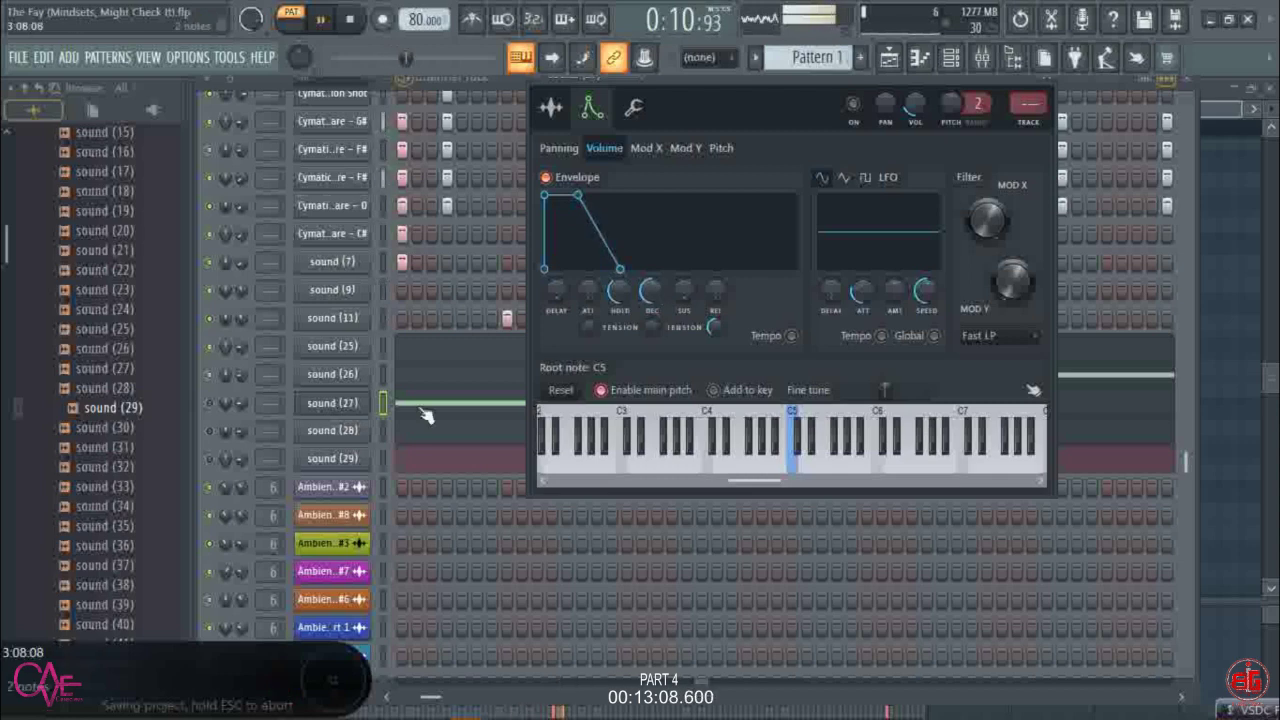
- Set sound (28)'s volume envelope to a 40% hold time and a 50% decay time
left_click(335, 437)
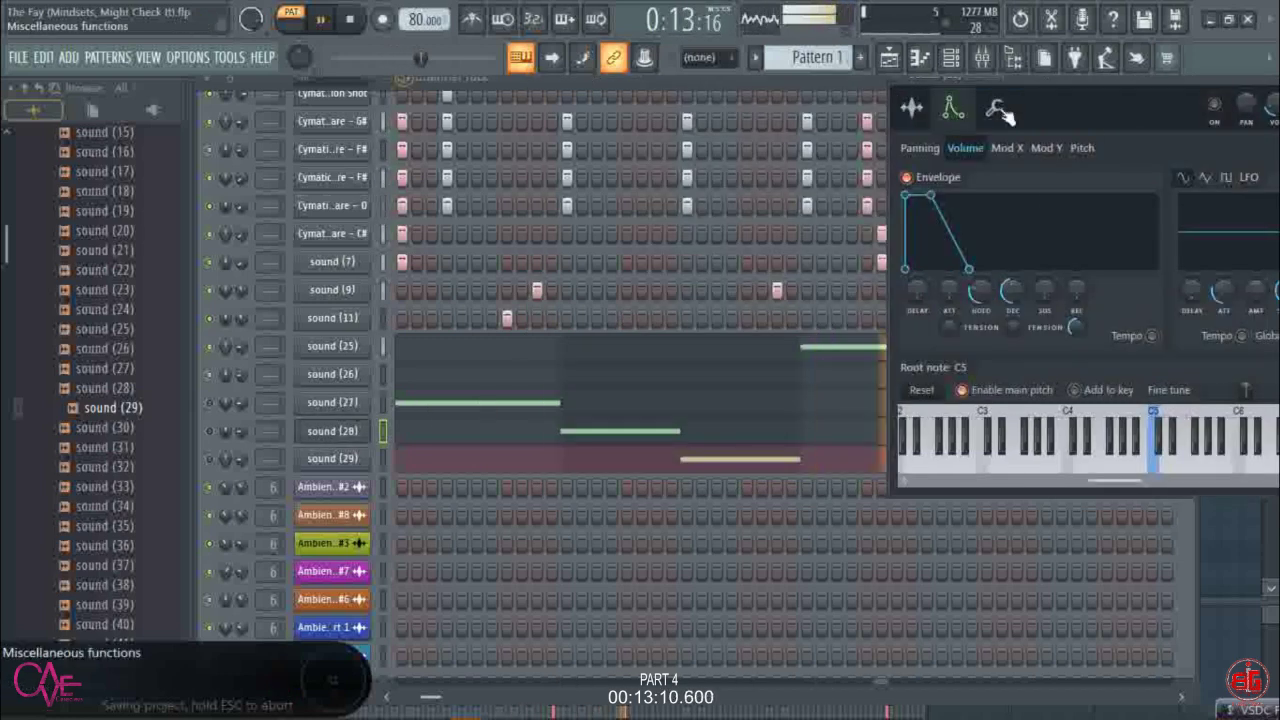
left_click_drag(1006, 96, 584, 196)
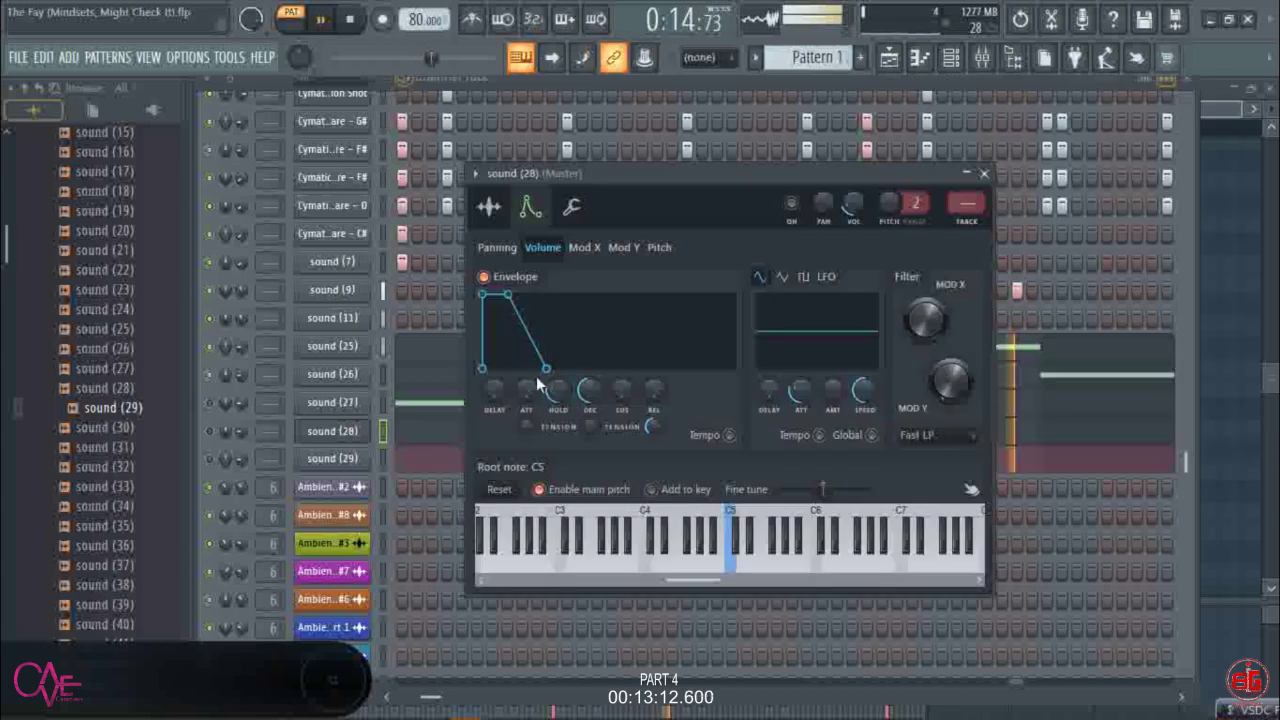
left_click_drag(557, 391, 589, 385)
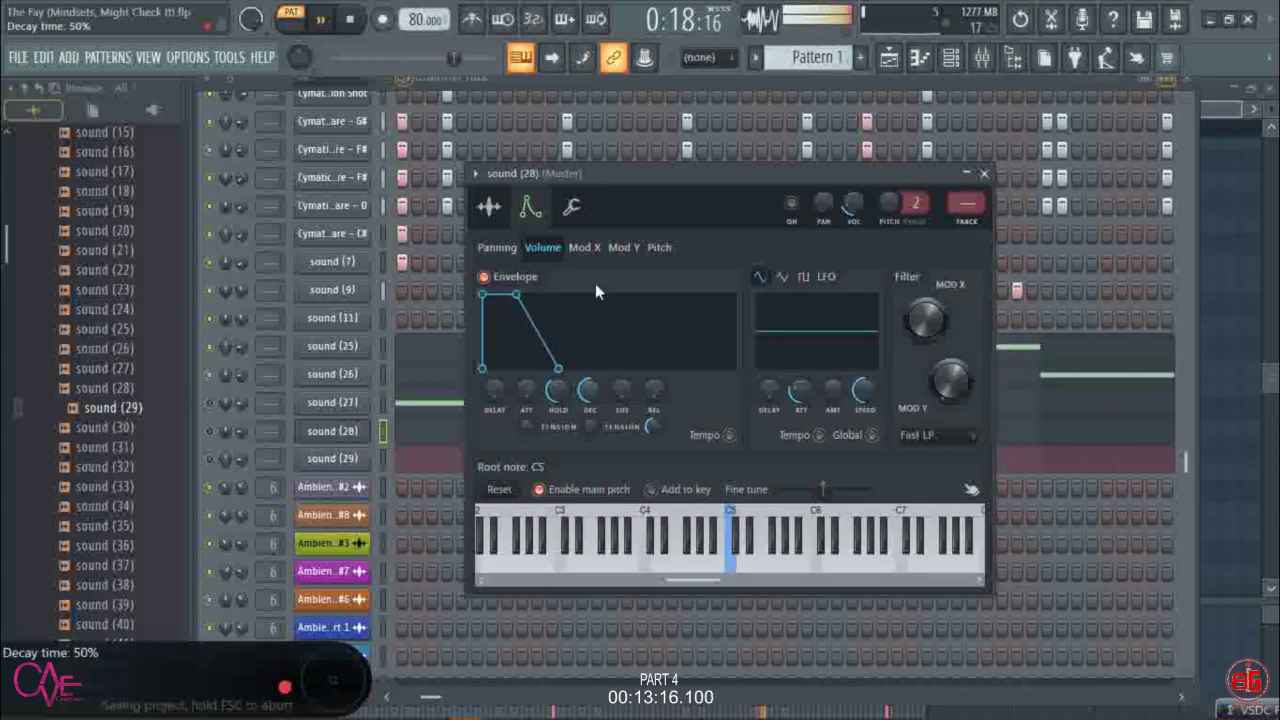
- Lengthen the hold and decay times of sound (29)'s volume envelope
left_click(333, 459)
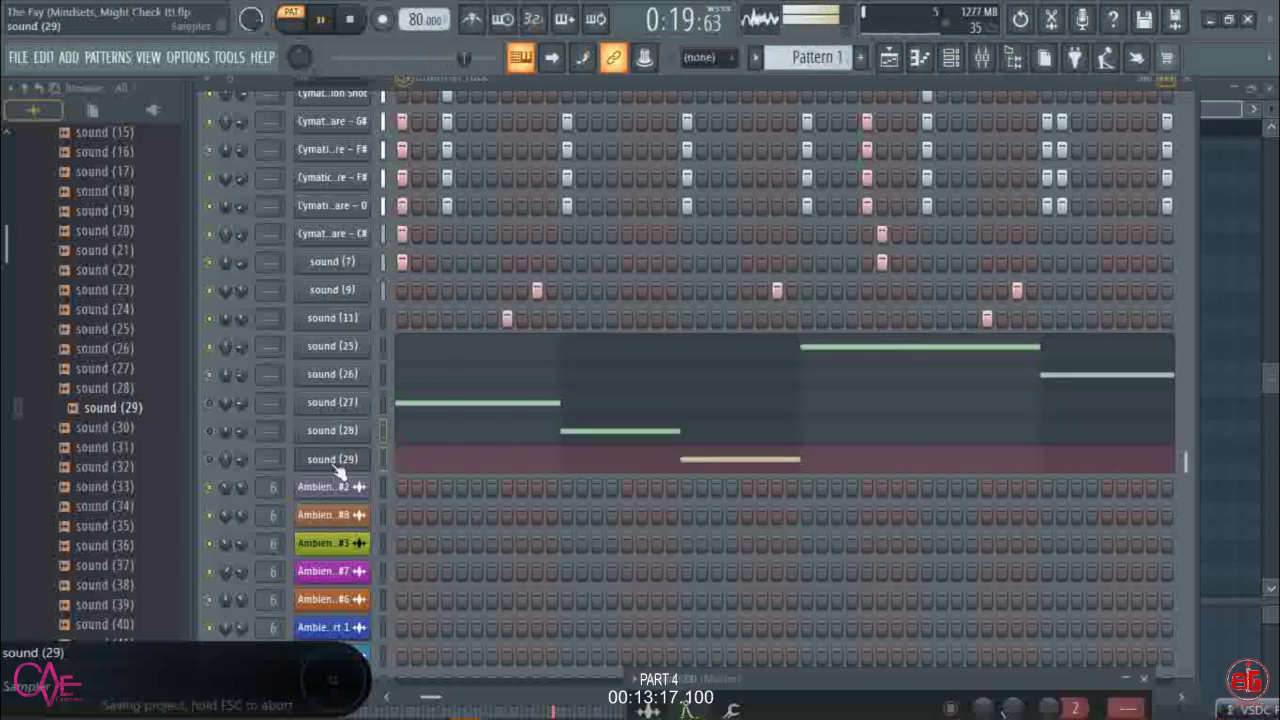
left_click(728, 683)
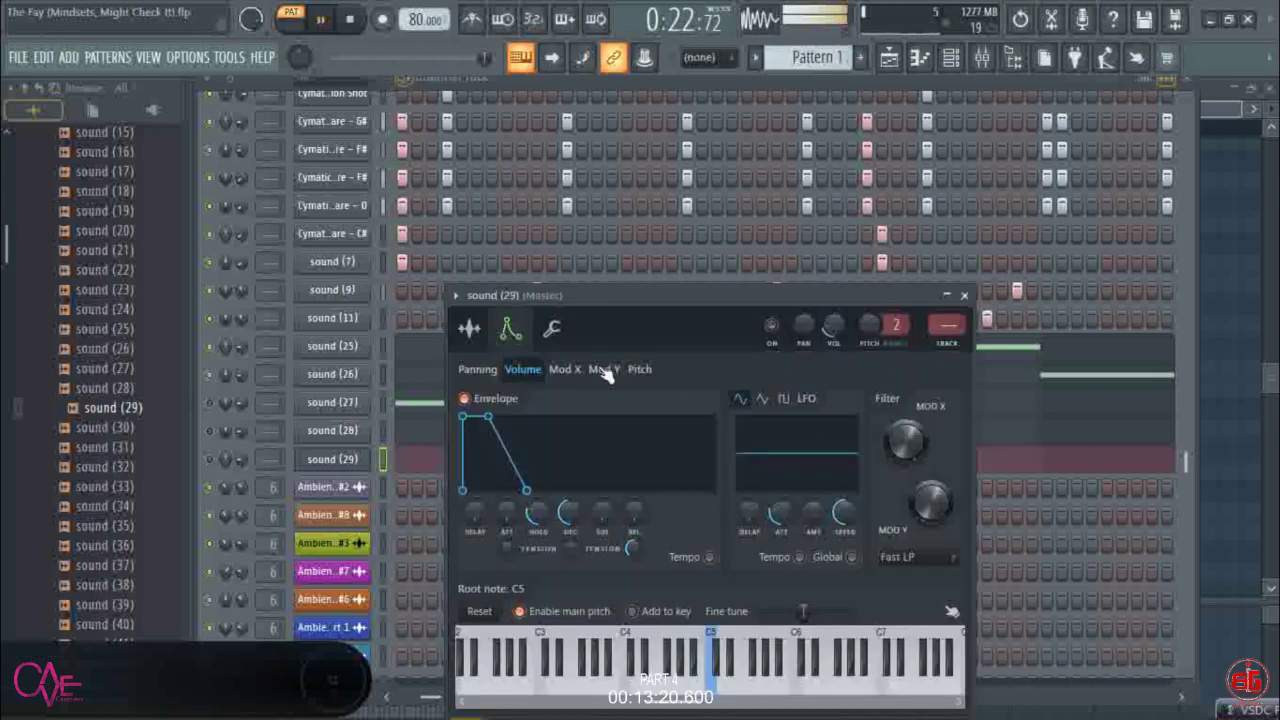
left_click_drag(553, 510, 553, 491)
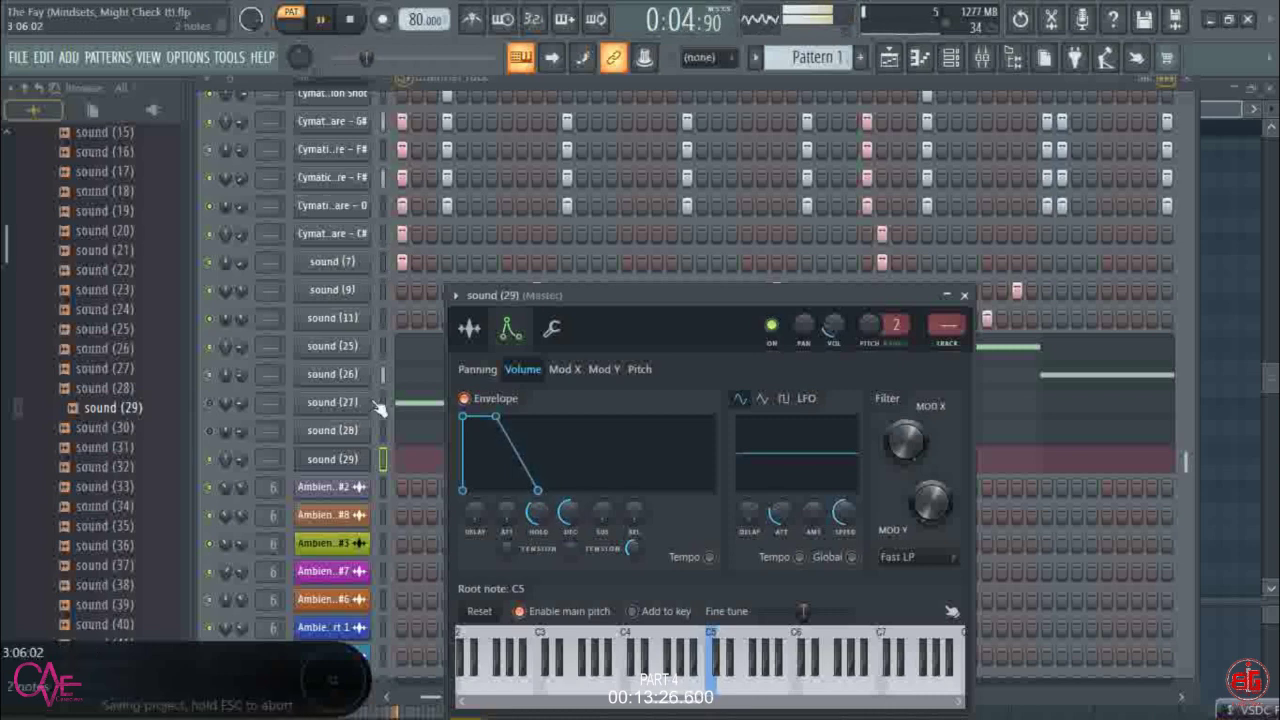
- Unmute the remaining muted brass channels, stop playback and save the project
left_click(210, 431)
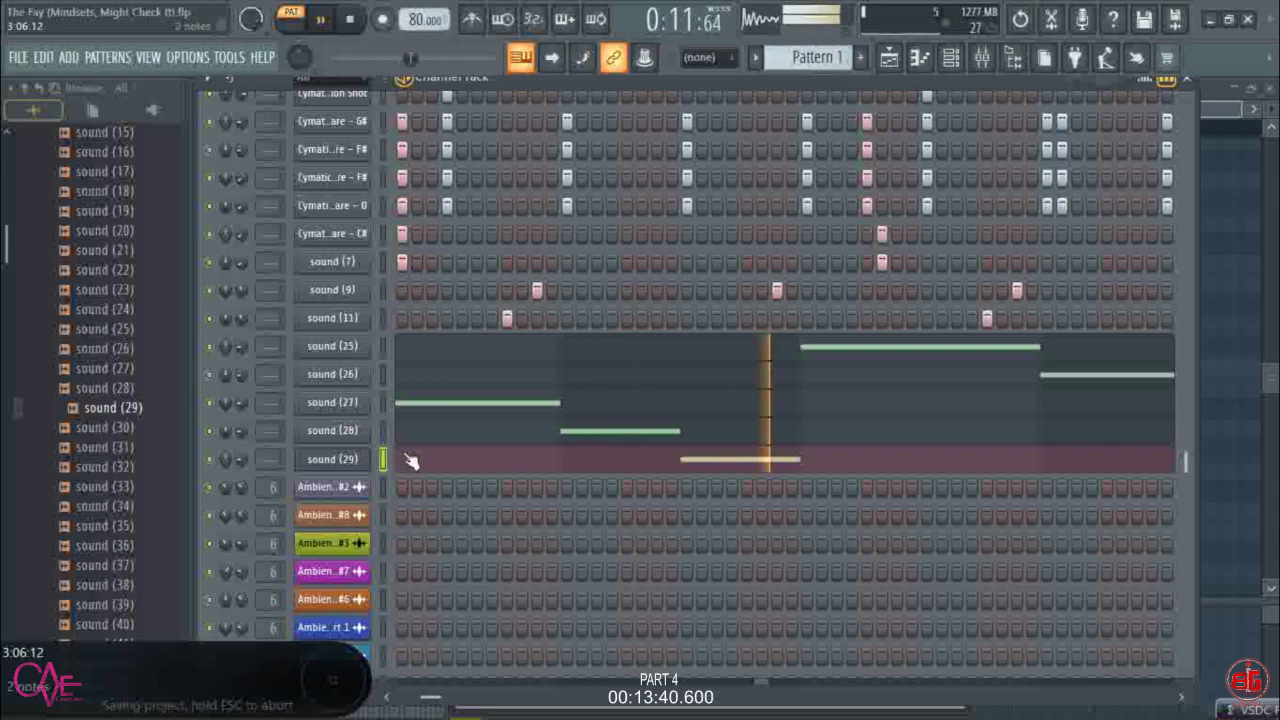
key("ctrl+s")
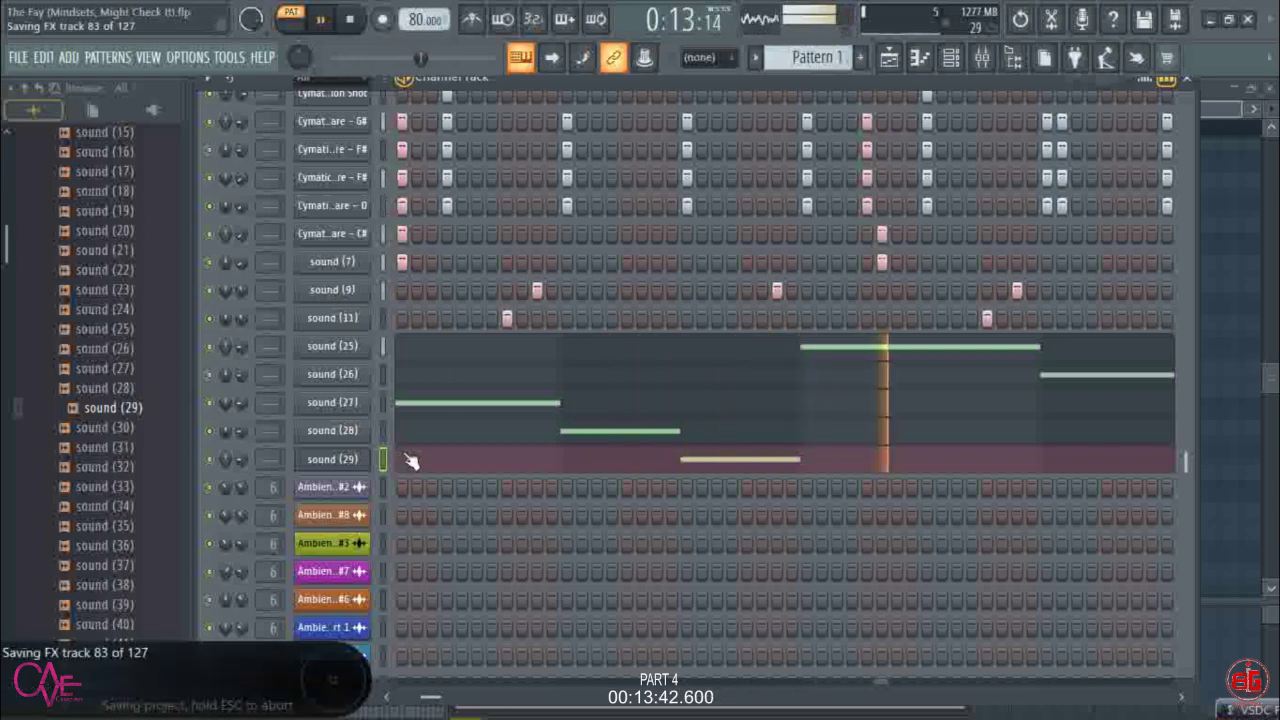
key("space")
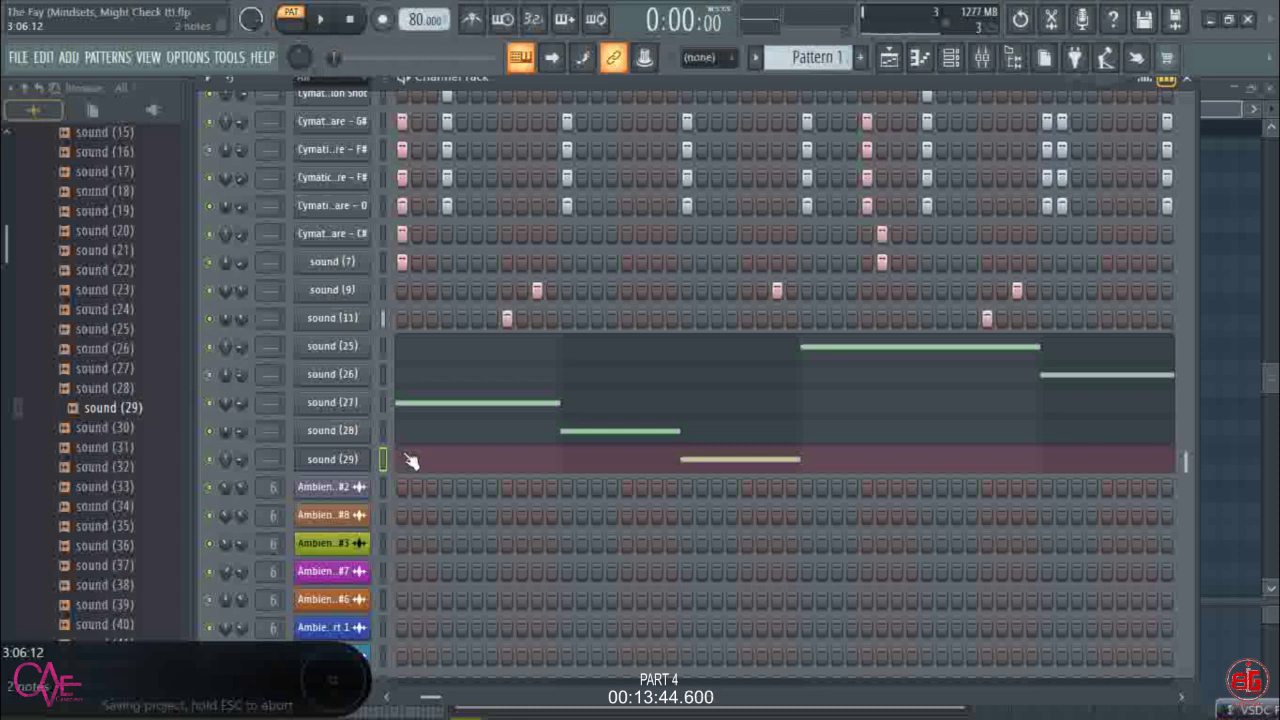
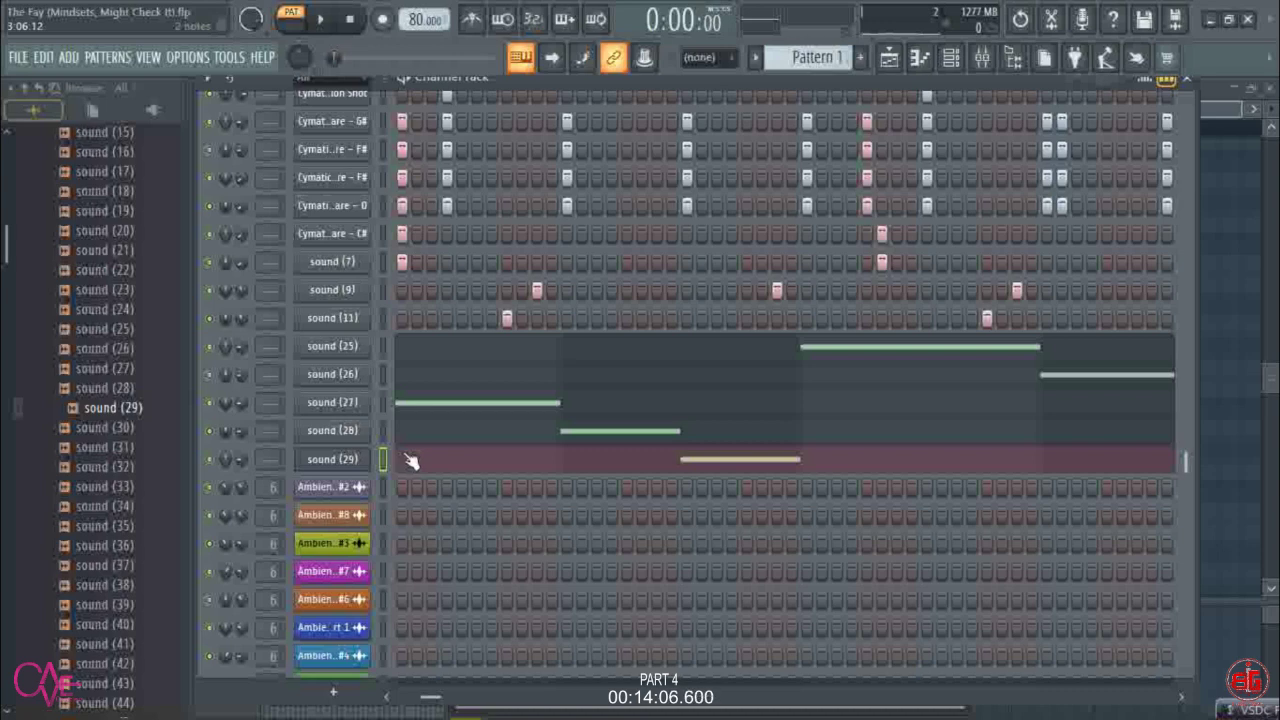
key("ctrl+s")
- Play the full pattern and raise the hold time of sound (25)'s volume envelope to 50%
key("space")
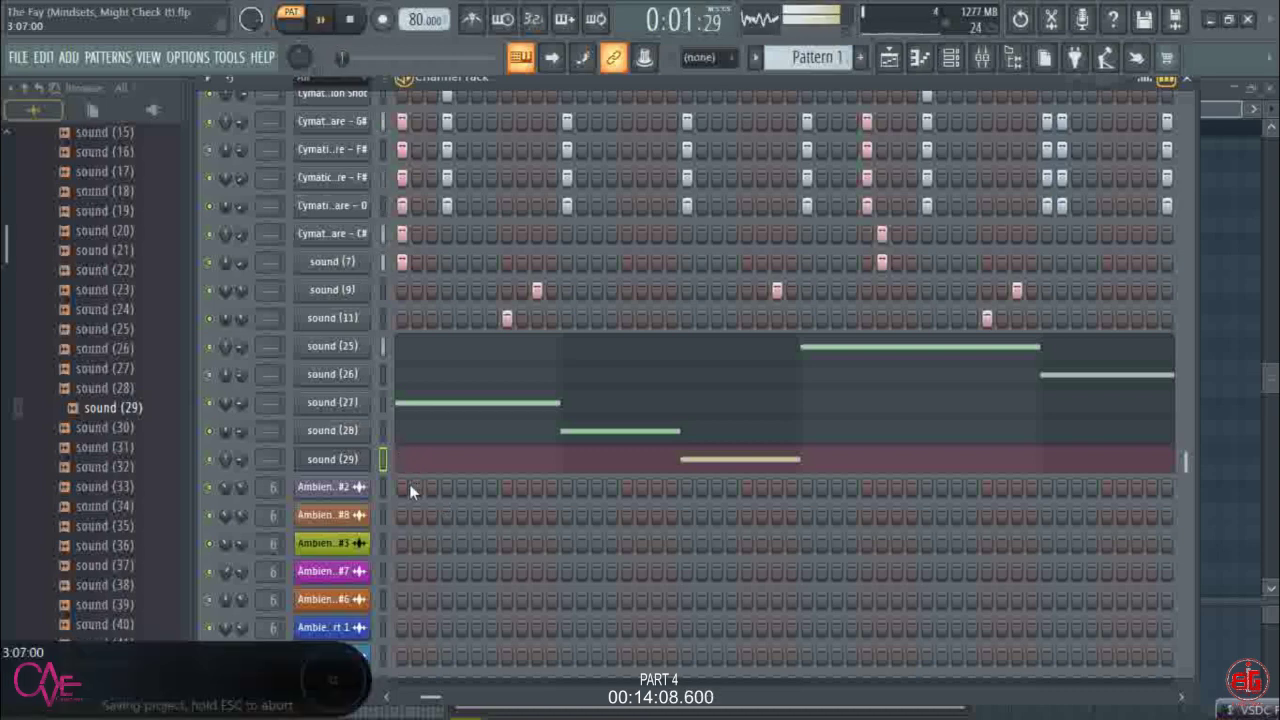
scroll(418, 480, "down", 3)
scroll(418, 480, "up", 3)
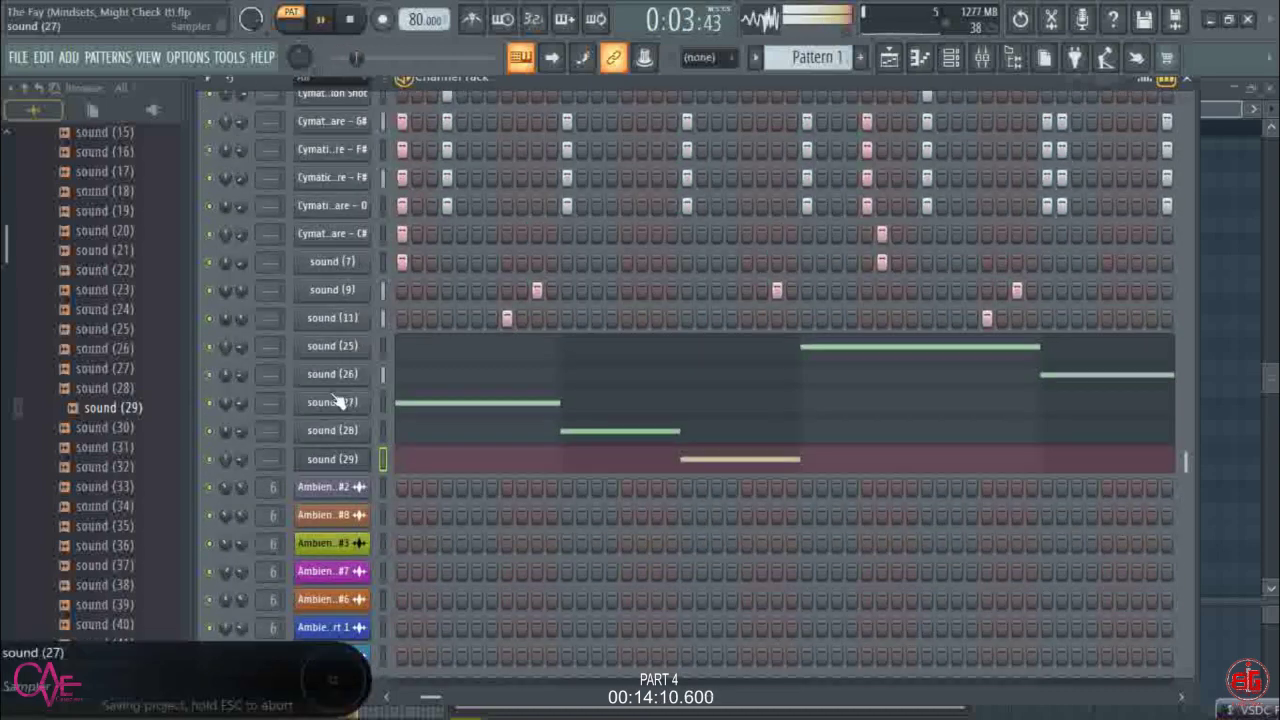
left_click(352, 352)
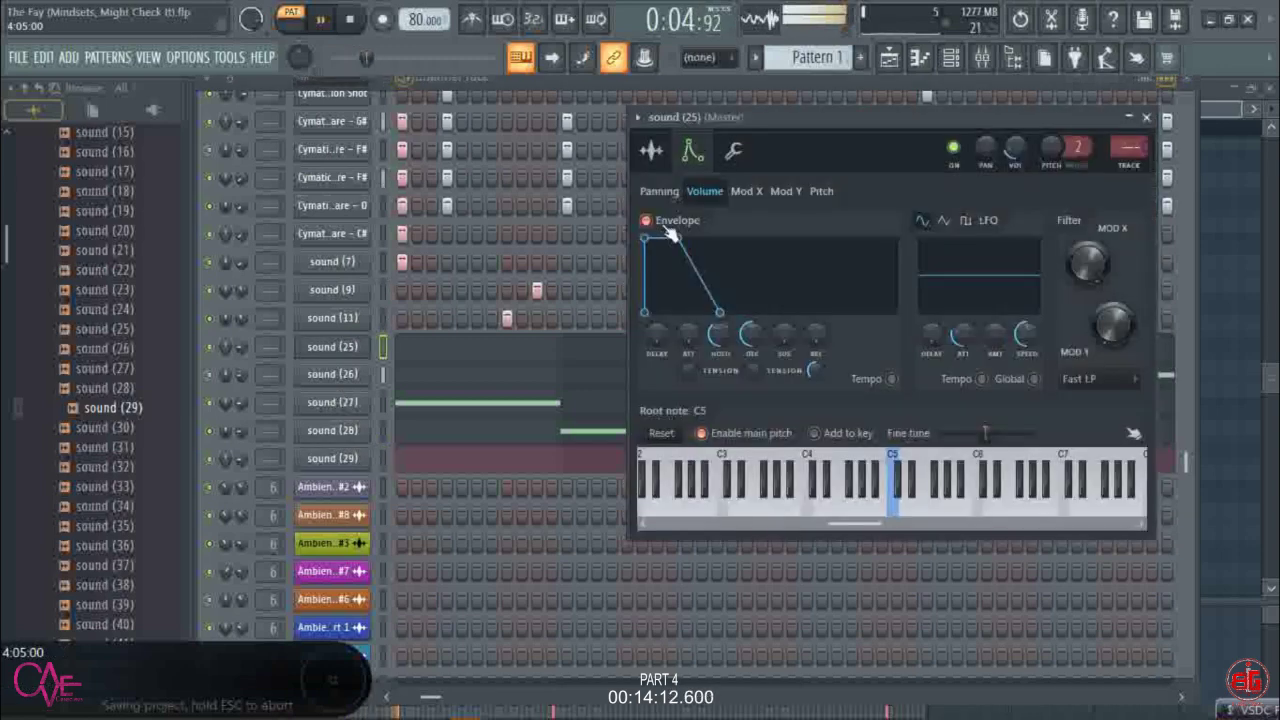
key("space")
mouse_move(718, 335)
left_mouse_down()
mouse_move(718, 315)
mouse_move(728, 340)
left_mouse_up()
key("space")
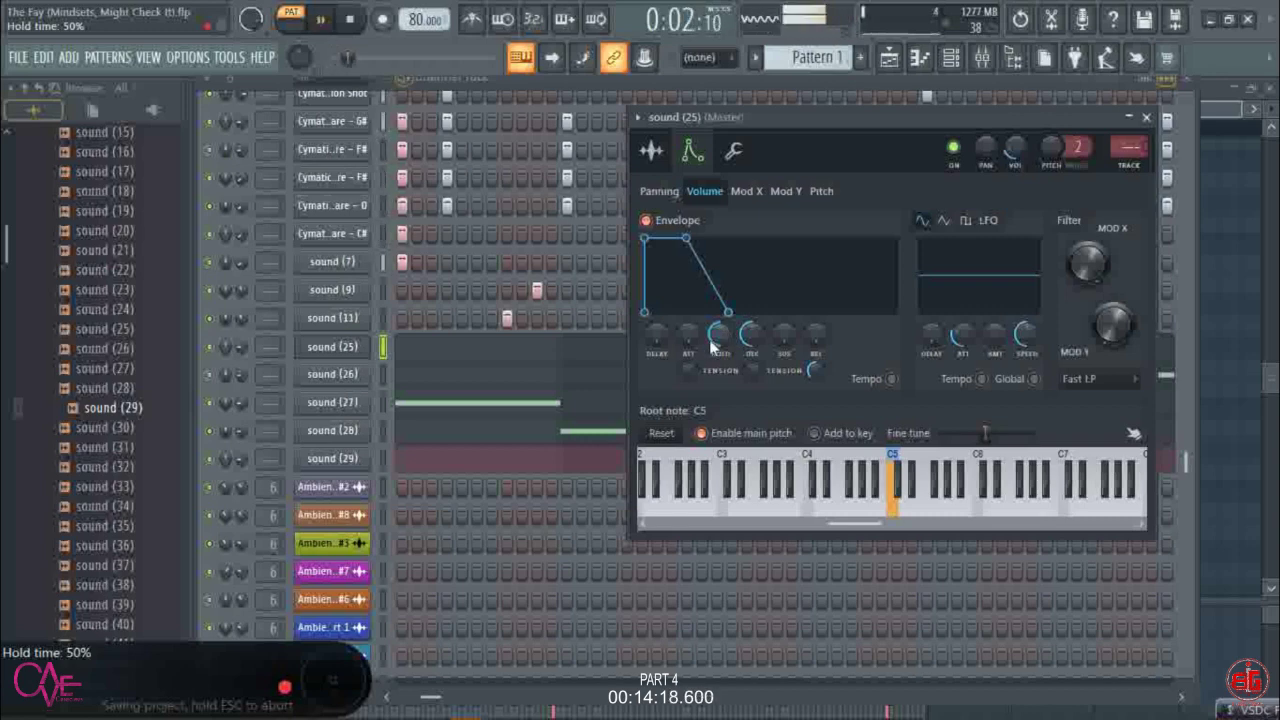
key("space")
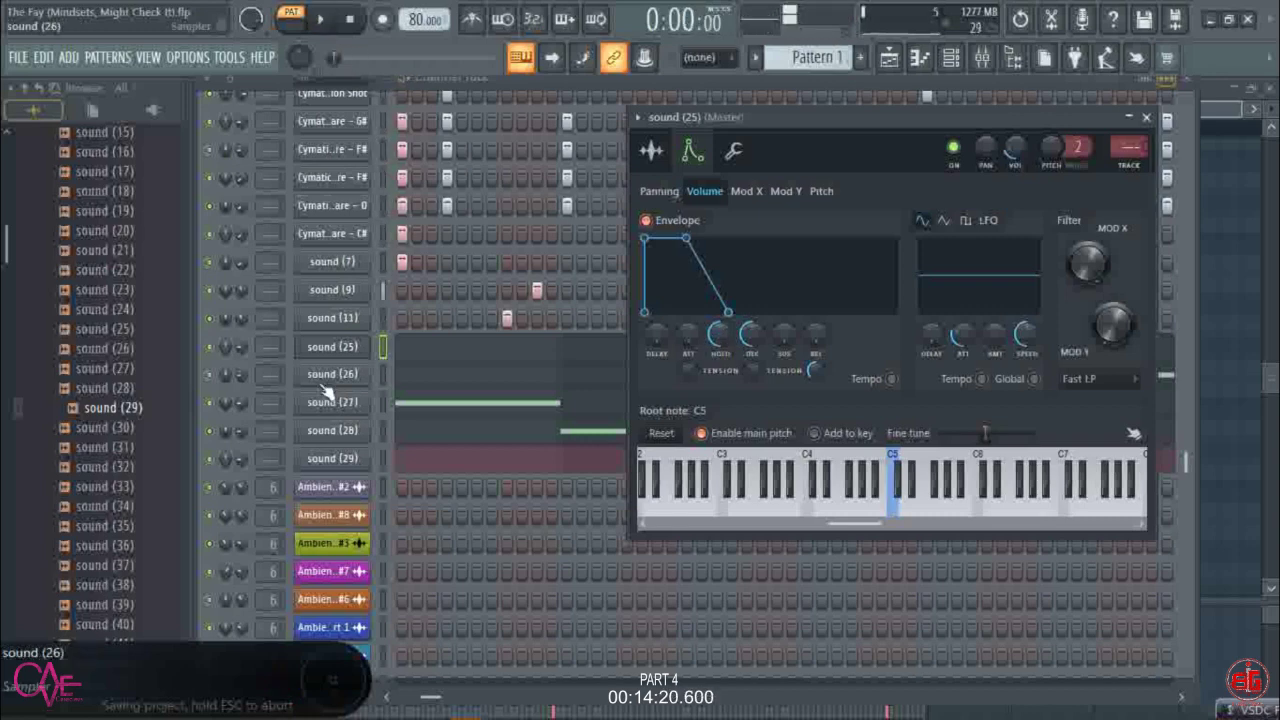
- Lengthen the hold time in the volume envelopes of sound (26) and sound (27) in line with sound (25)
left_click(332, 374)
left_click_drag(589, 305, 620, 287)
left_click(352, 405)
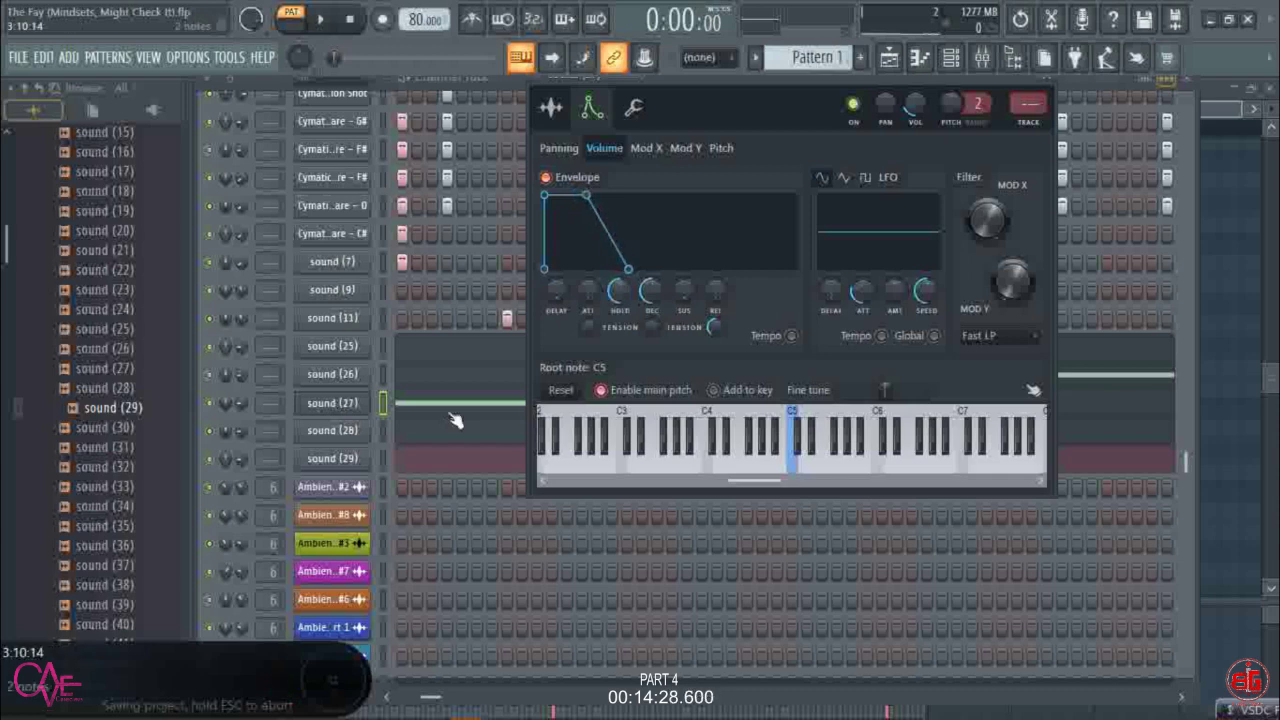
- Set the hold time of the volume envelopes of sound (28) and sound (29) to 50%
left_click(333, 430)
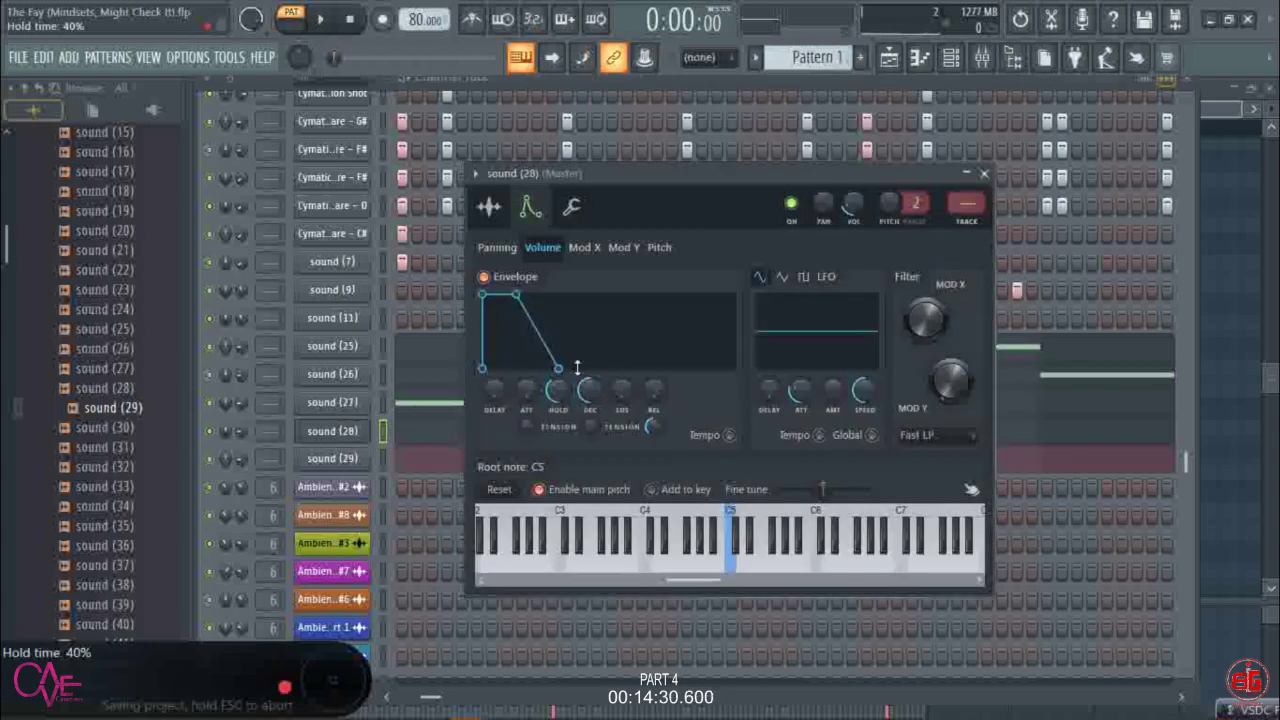
left_click_drag(577, 368, 577, 358)
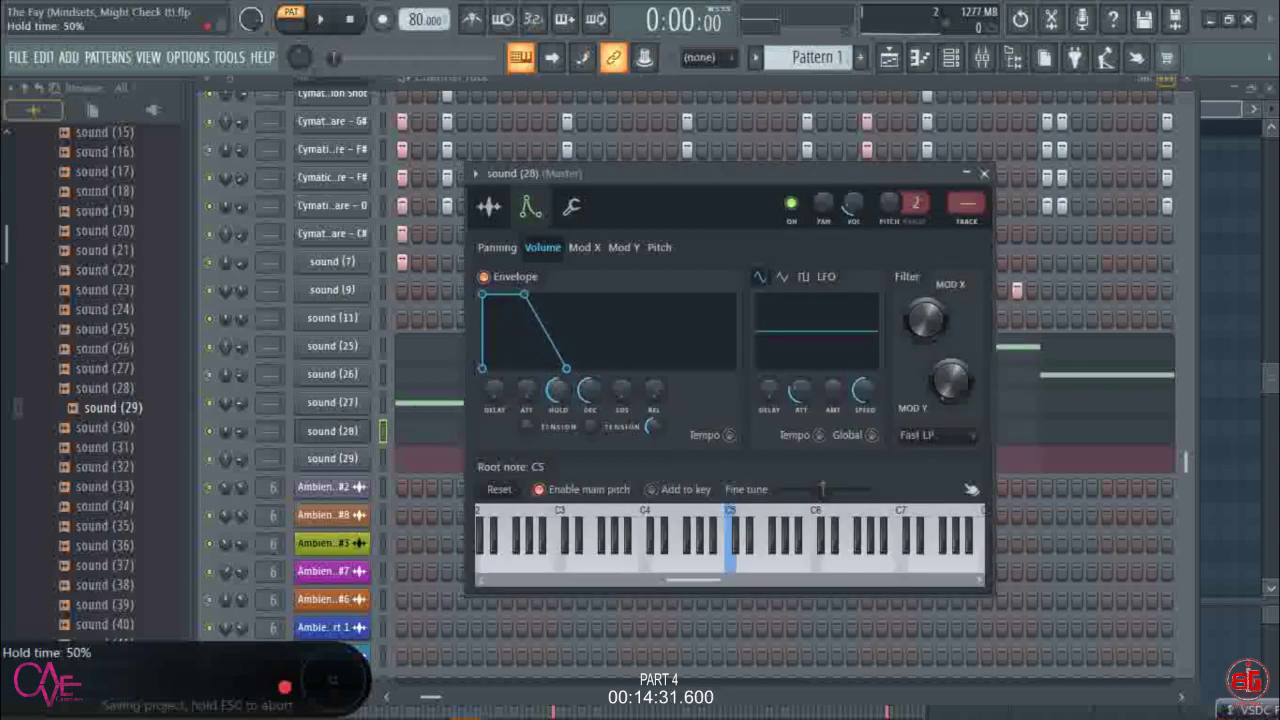
left_click(360, 463)
left_click_drag(537, 512, 537, 502)
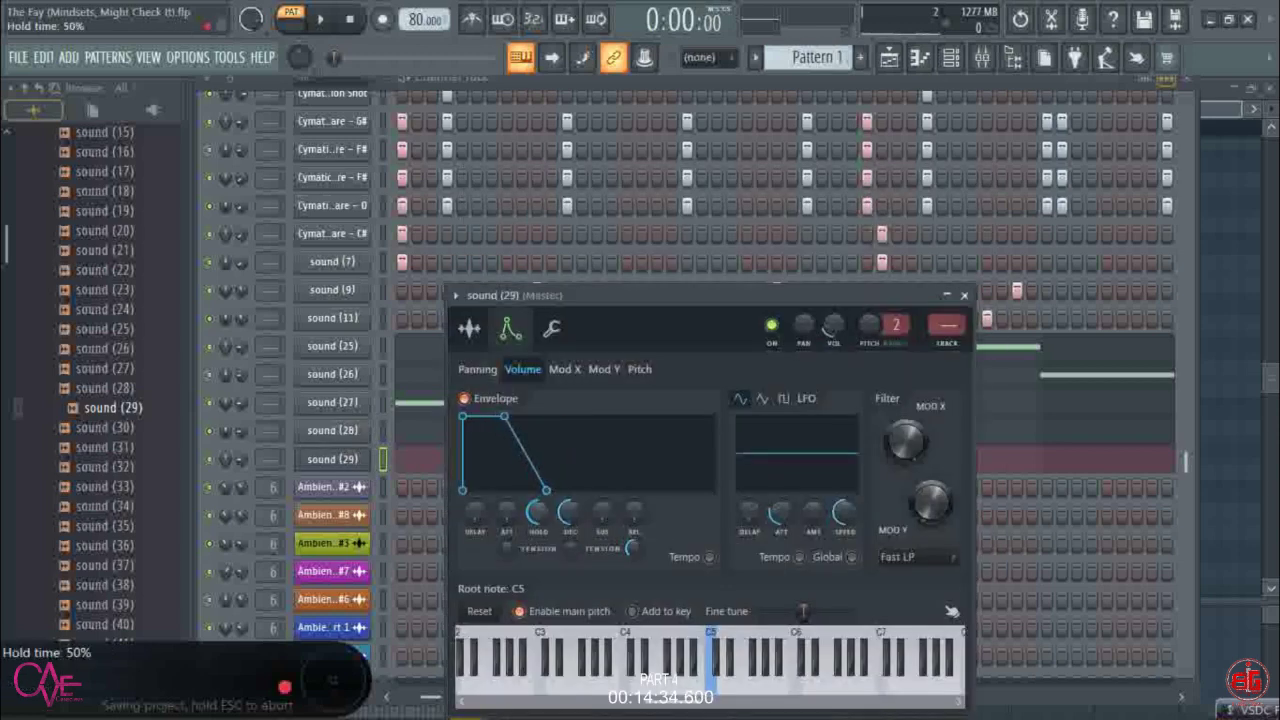
- Play back the full pattern with the sound (29) settings closed and save the project
key("space")
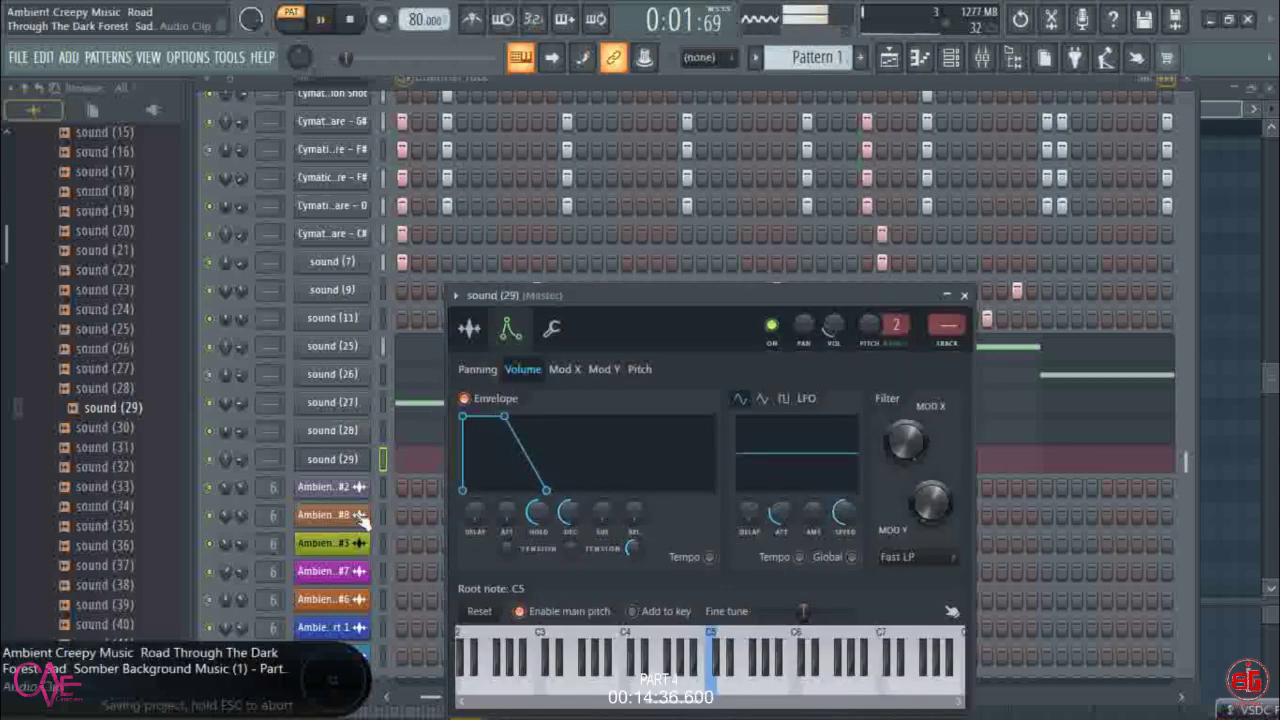
left_click(202, 475)
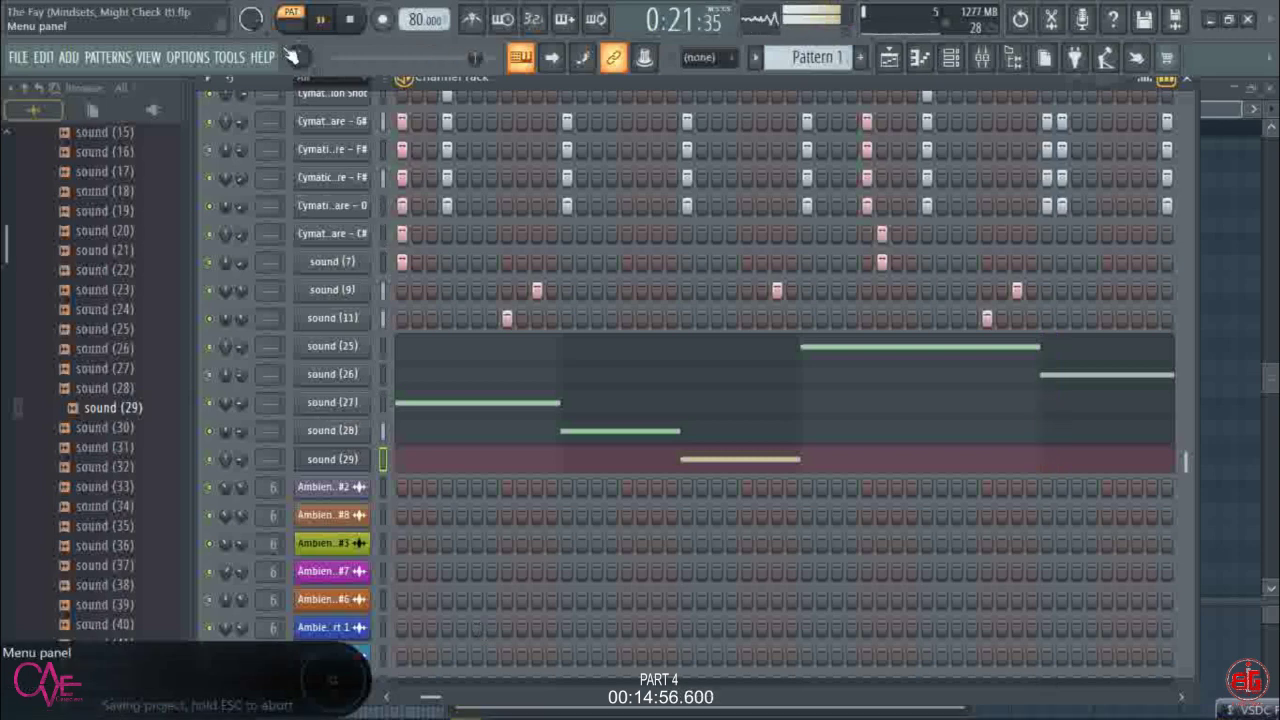
key("F1")
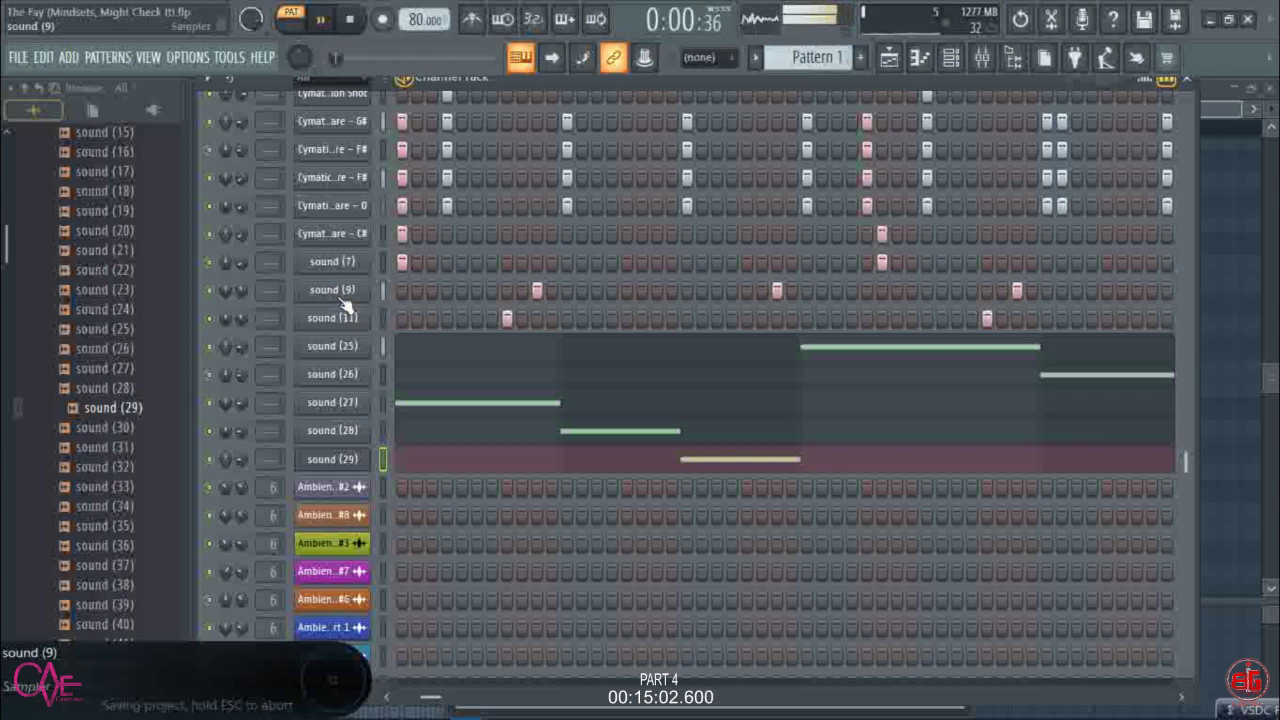
key("ctrl+s")
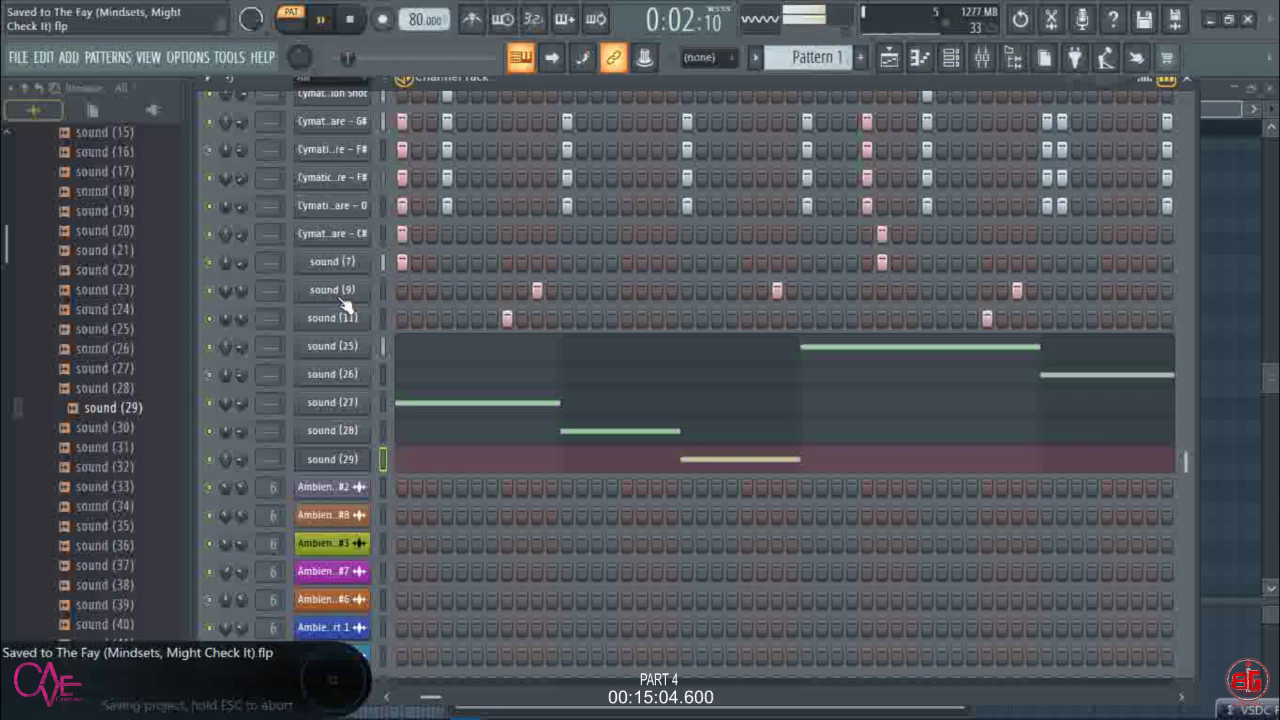
scroll(452, 373, "up", 3)
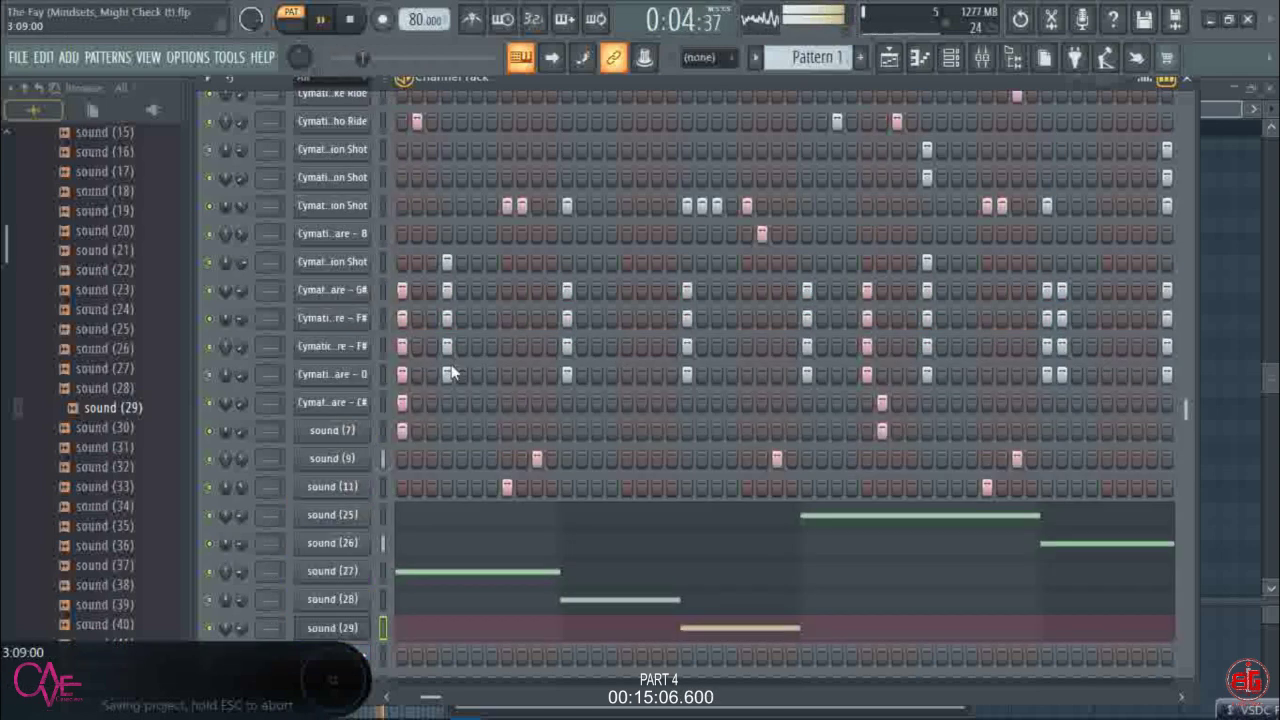
scroll(450, 373, "up", 1)
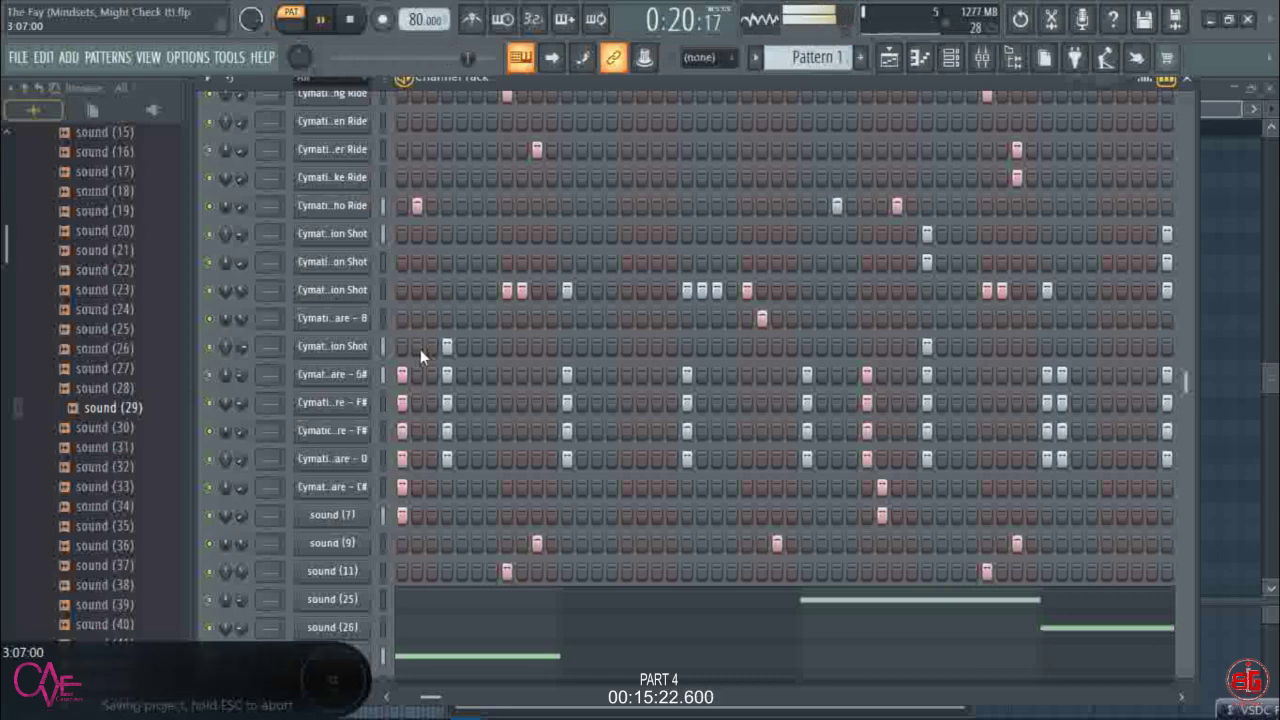
- Preview the Choir (2) sample from the Extras folder of the Asap Rocky Sound Kit and save the project
scroll(88, 522, "down", 2)
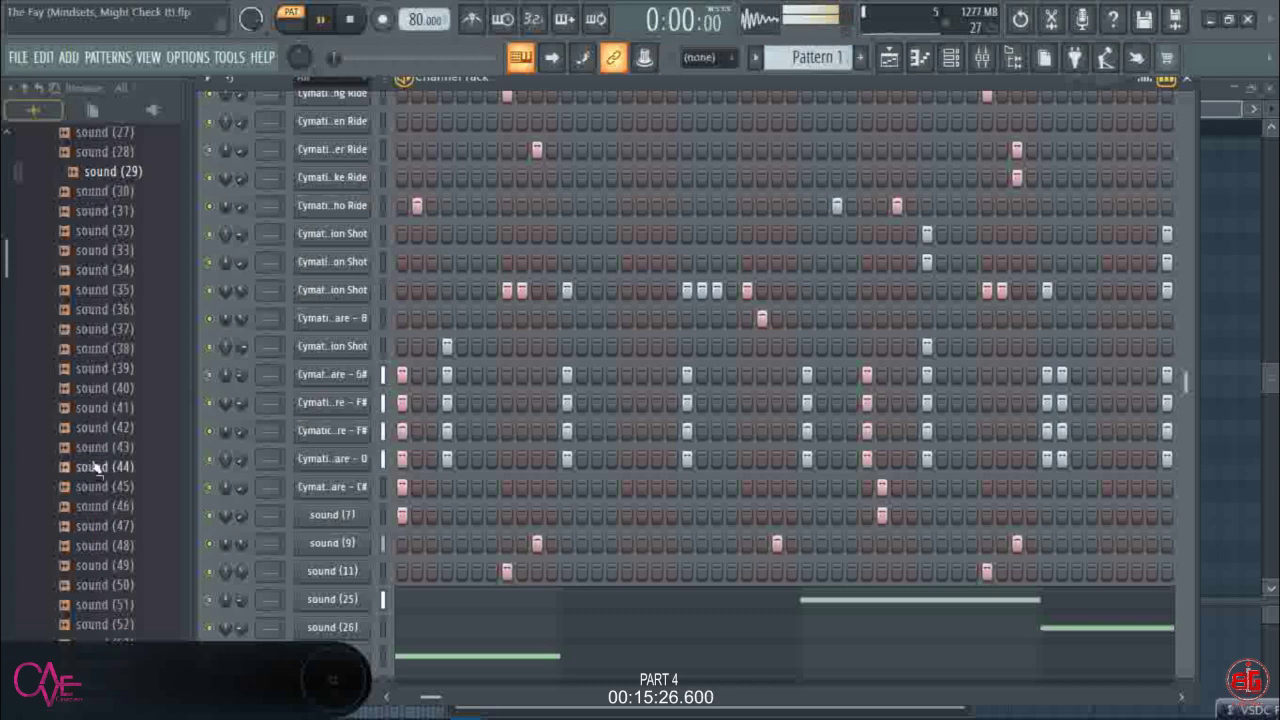
scroll(102, 509, "down", 8)
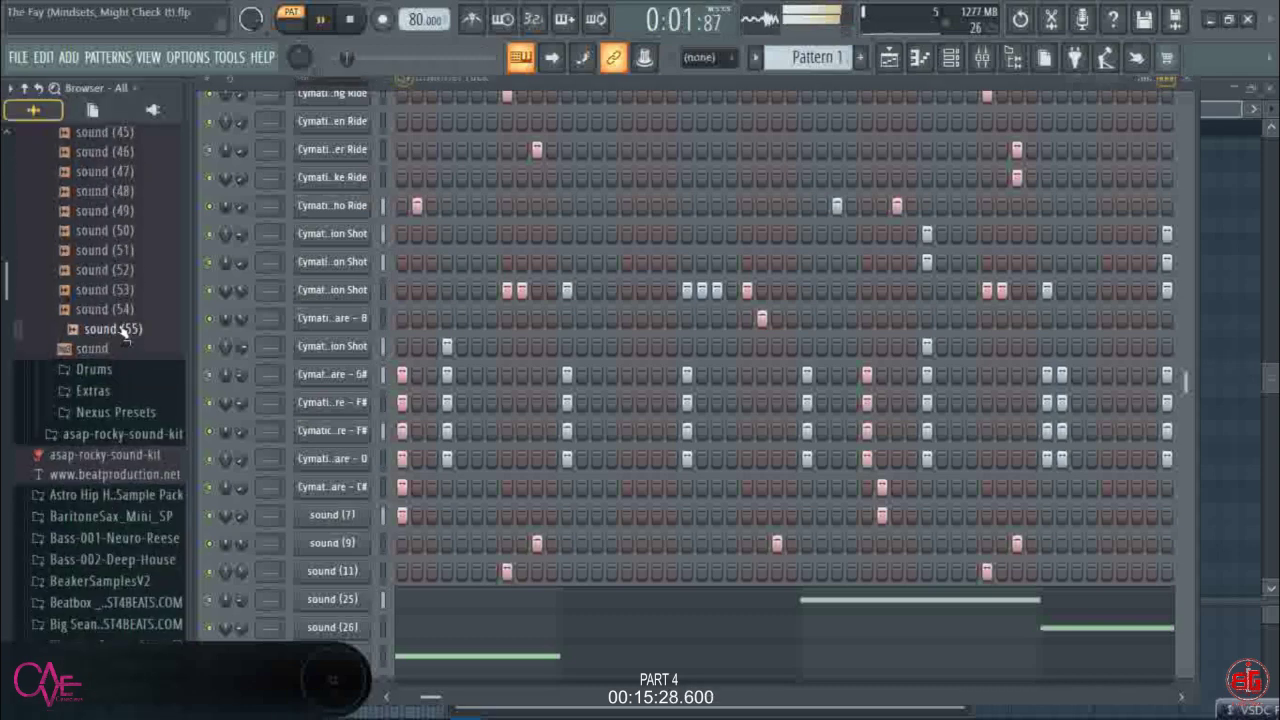
scroll(102, 235, "up", 15)
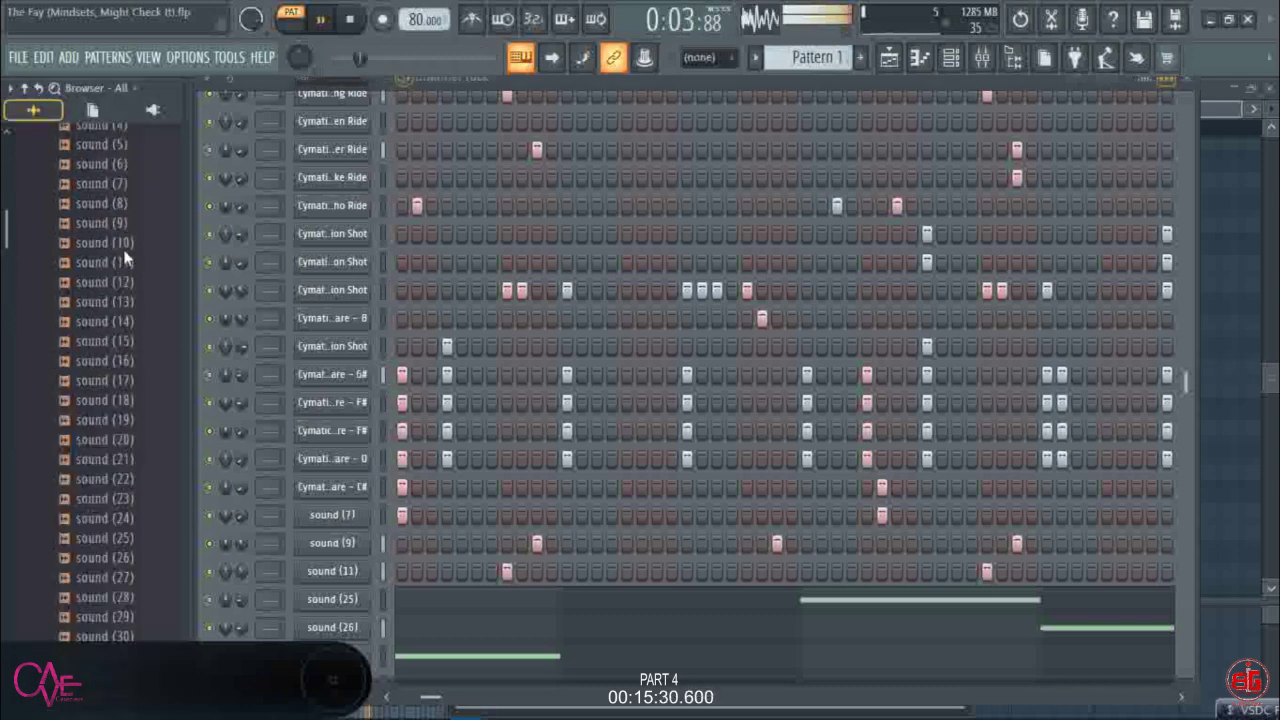
left_click(112, 386)
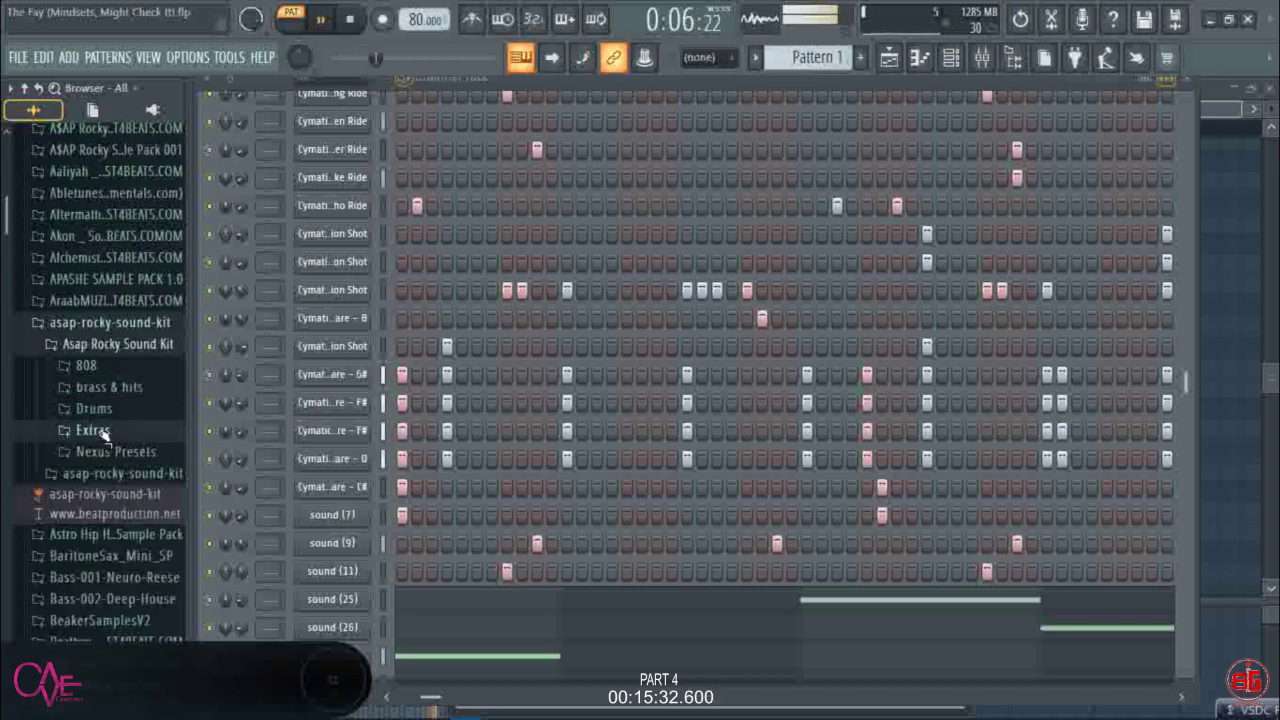
left_click(95, 431)
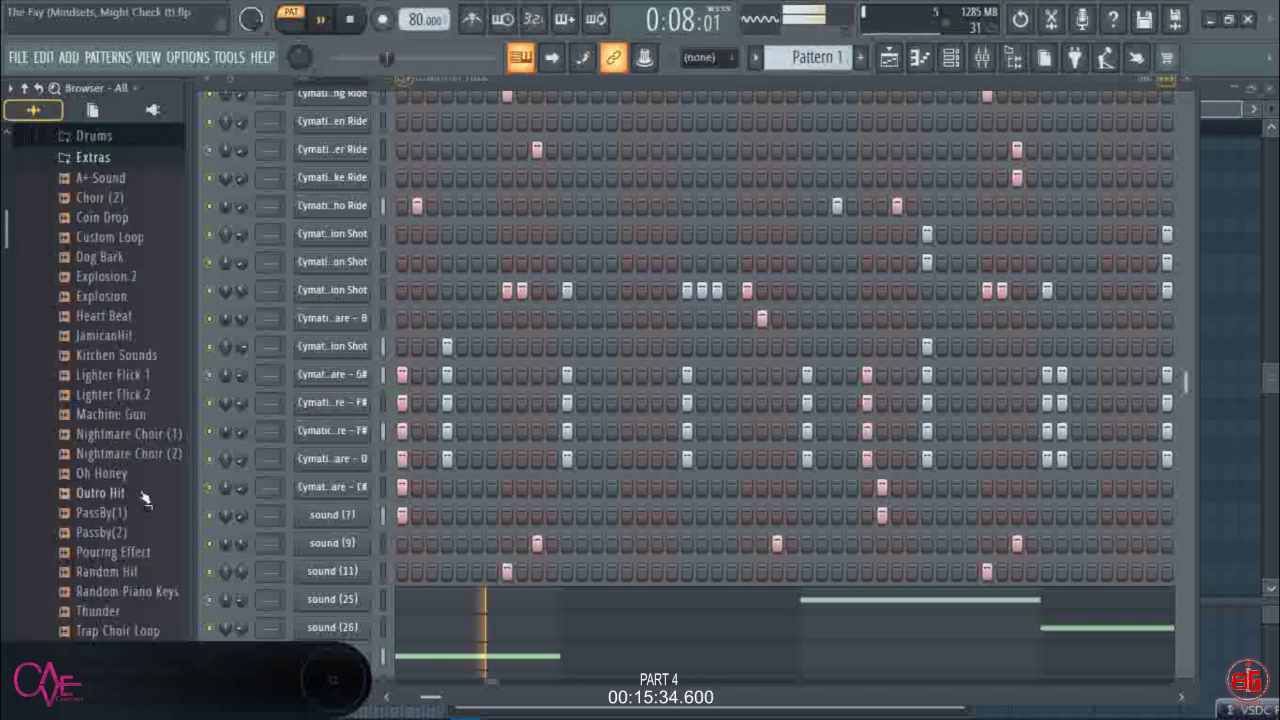
left_click(101, 203)
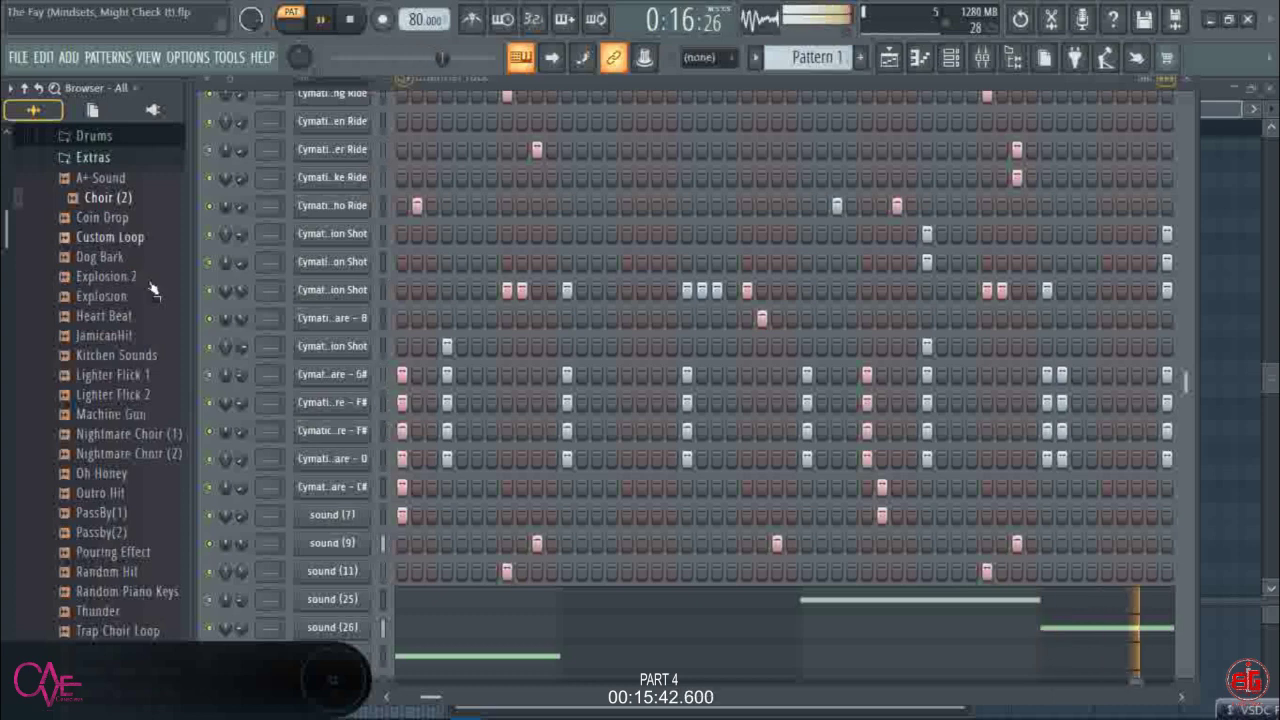
key("ctrl+s")
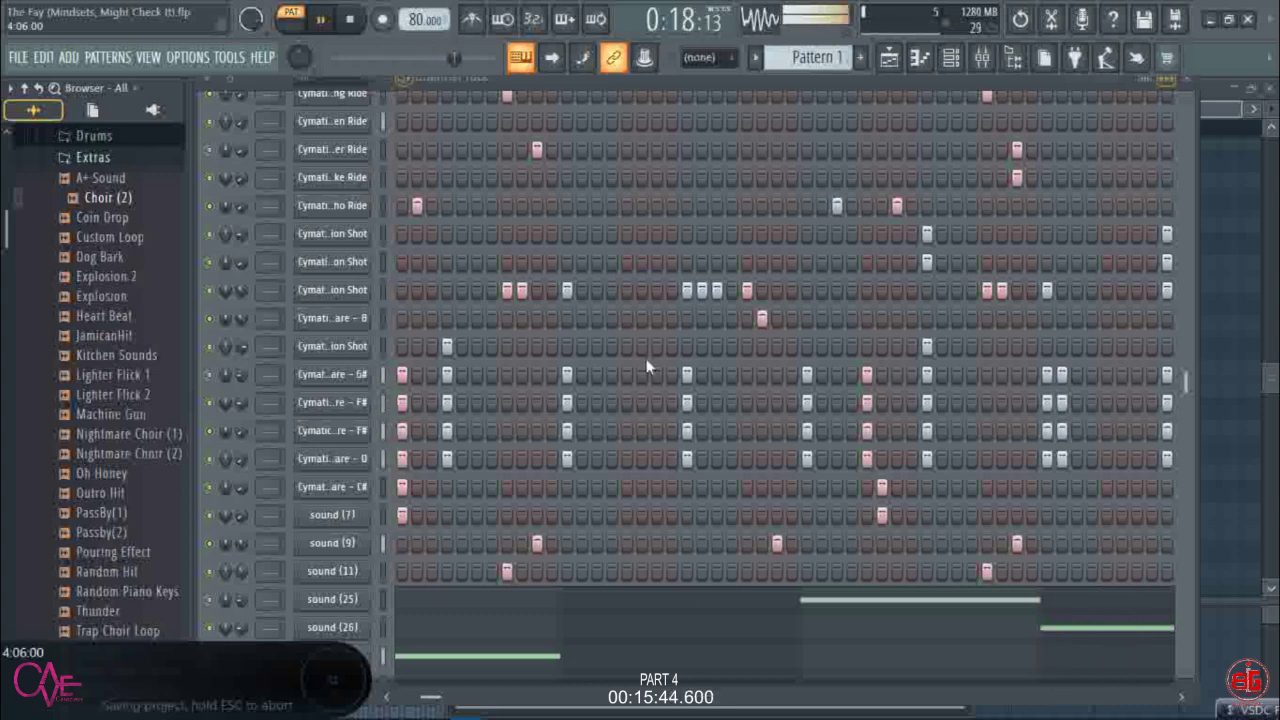
- Clone the sound (29) channel and load the Choir (2) sample into the copy
scroll(647, 368, "down", 4)
right_click(366, 368)
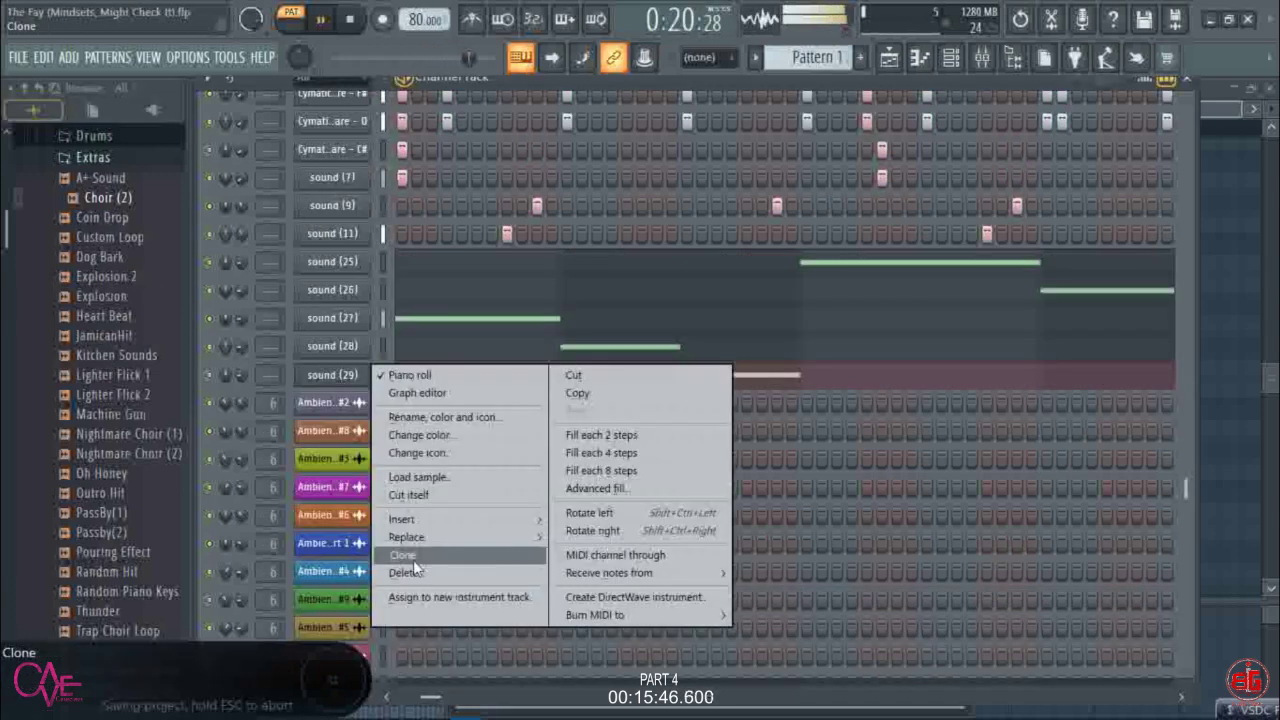
left_click(413, 560)
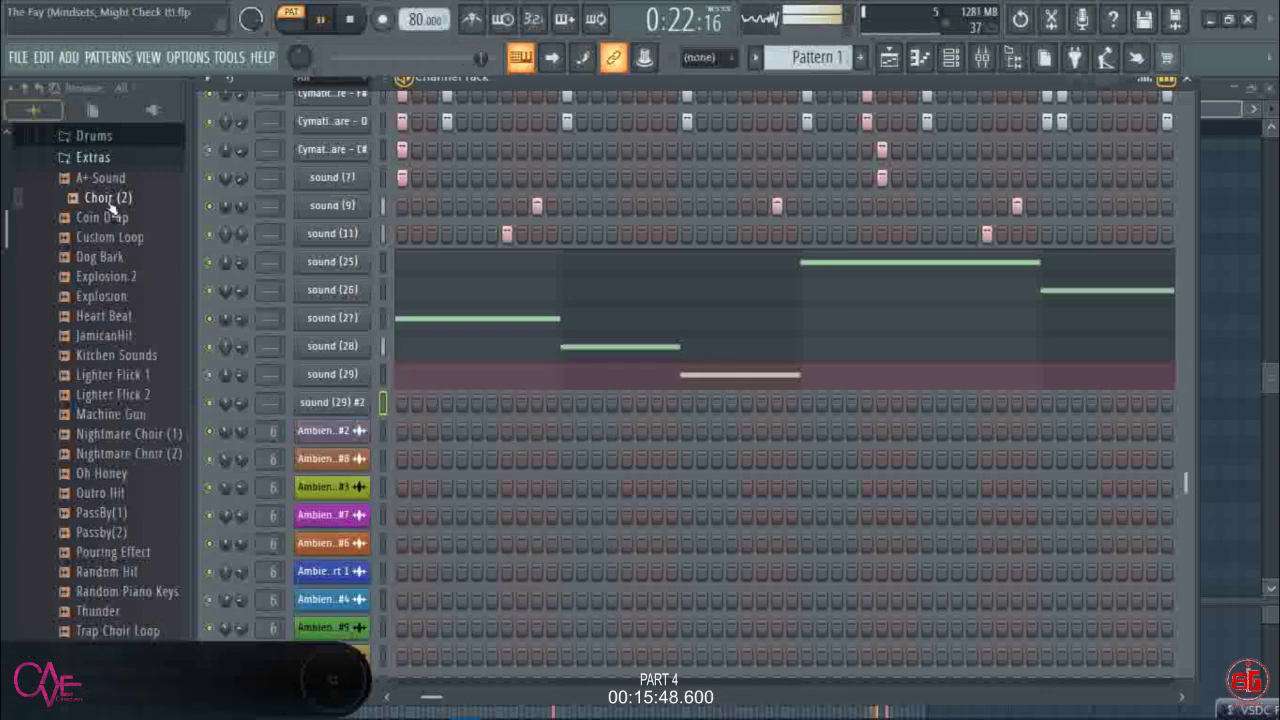
left_click_drag(108, 202, 341, 410)
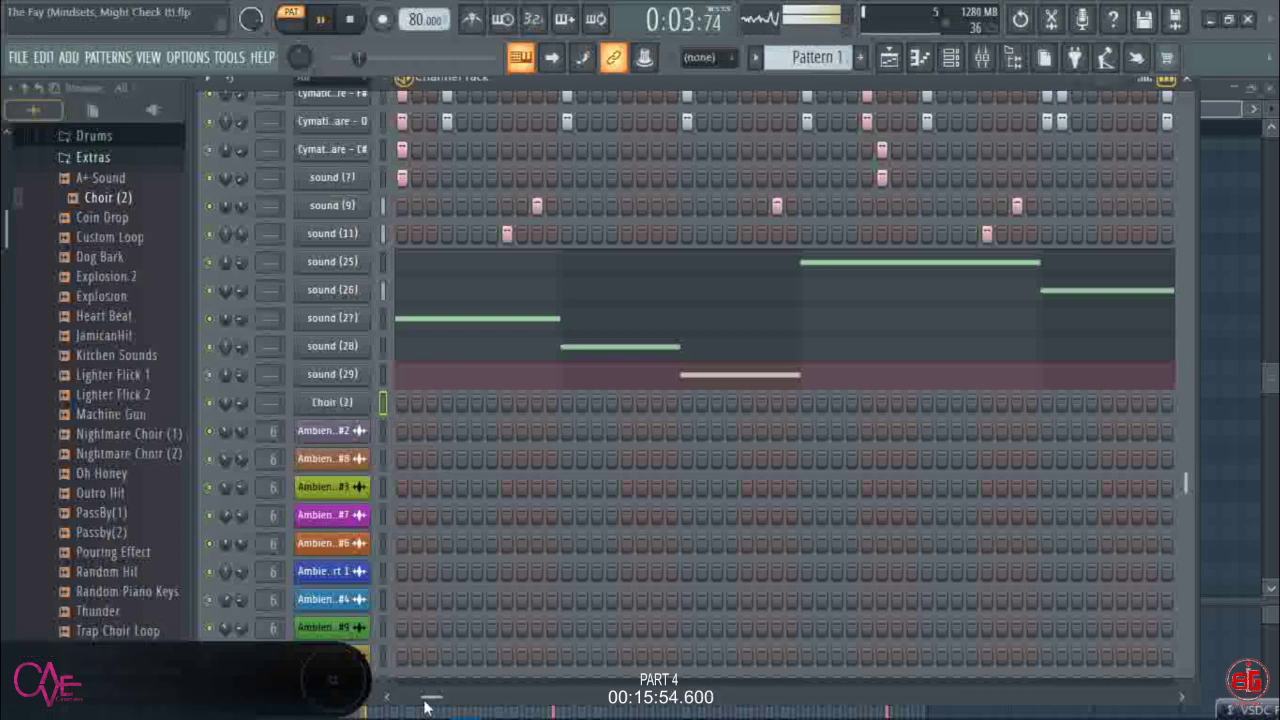
- Place Choir (2) hits on the first step of bars 1 and 3 and adjust the channel's volume
left_click(762, 402)
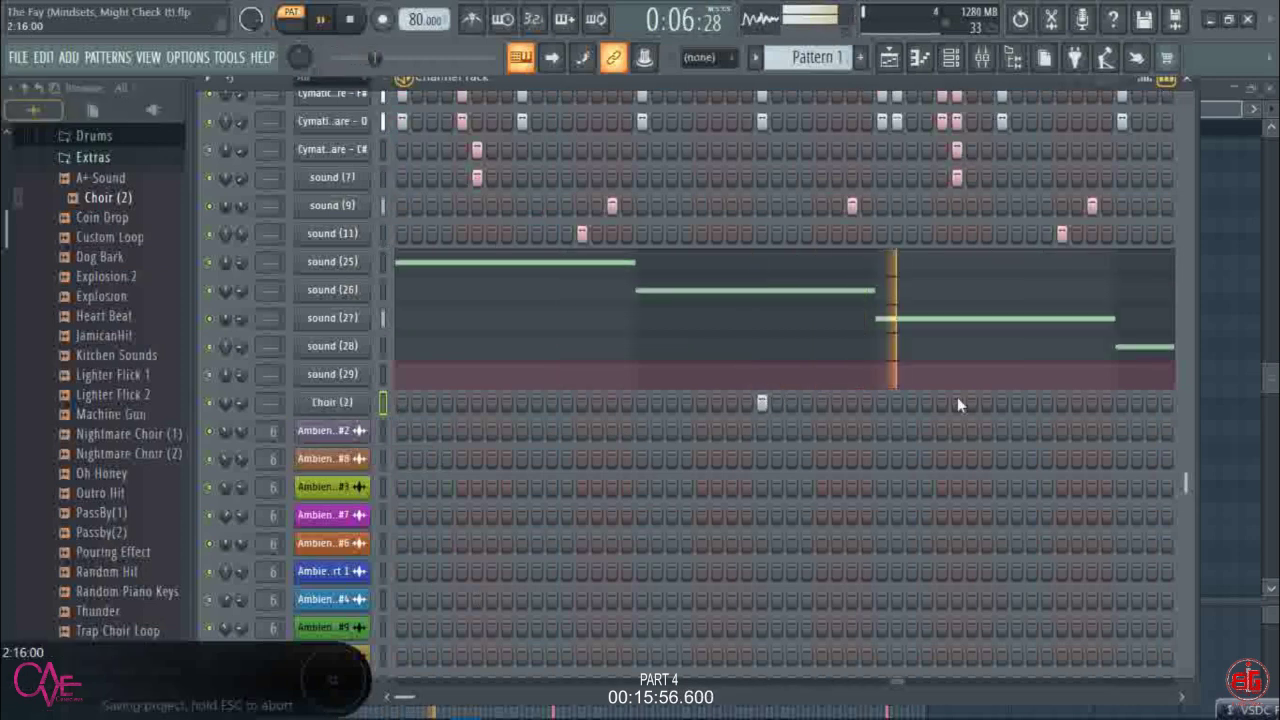
left_click(1120, 402)
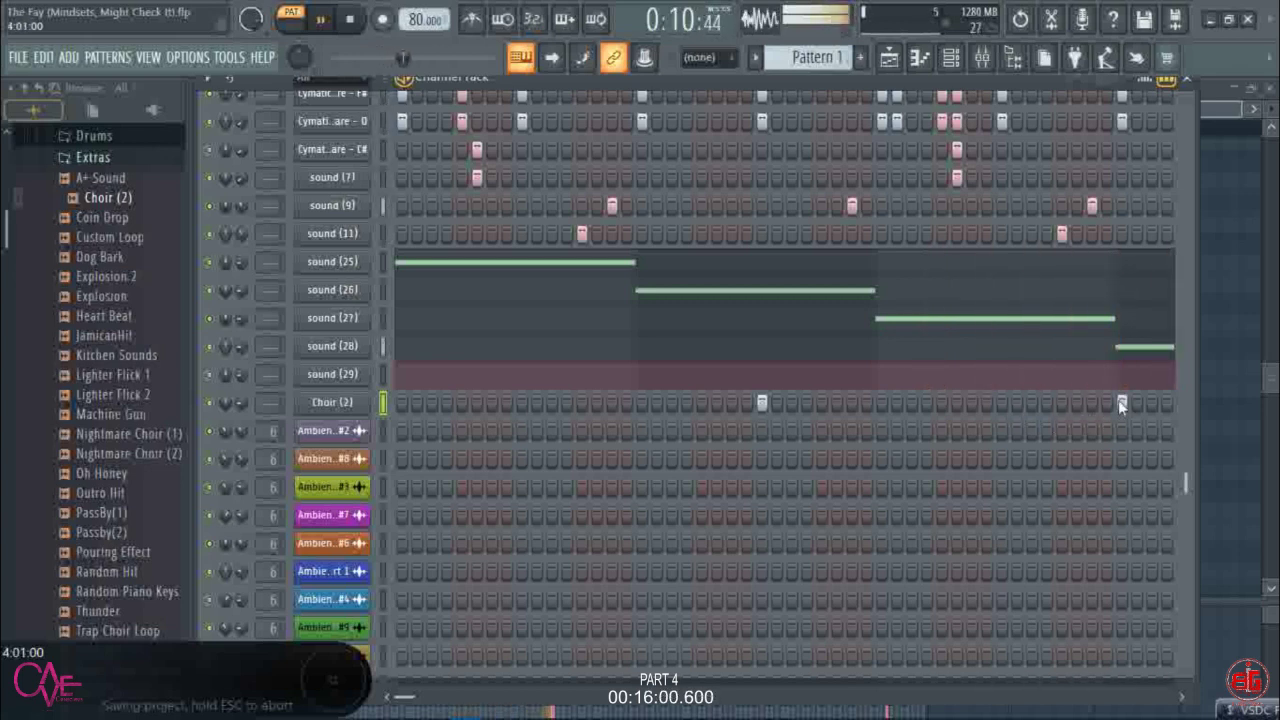
left_click(1120, 402)
left_click(401, 402)
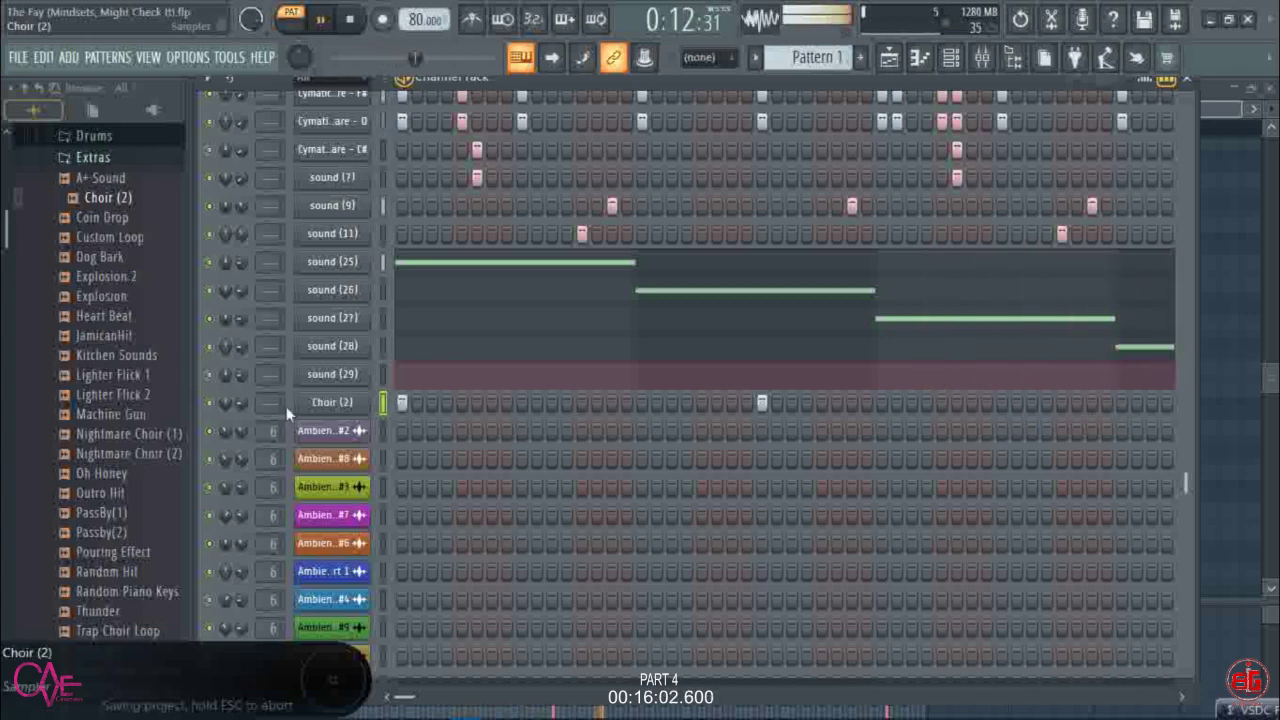
mouse_move(239, 404)
left_mouse_down()
mouse_move(239, 450)
mouse_move(241, 401)
left_mouse_up()
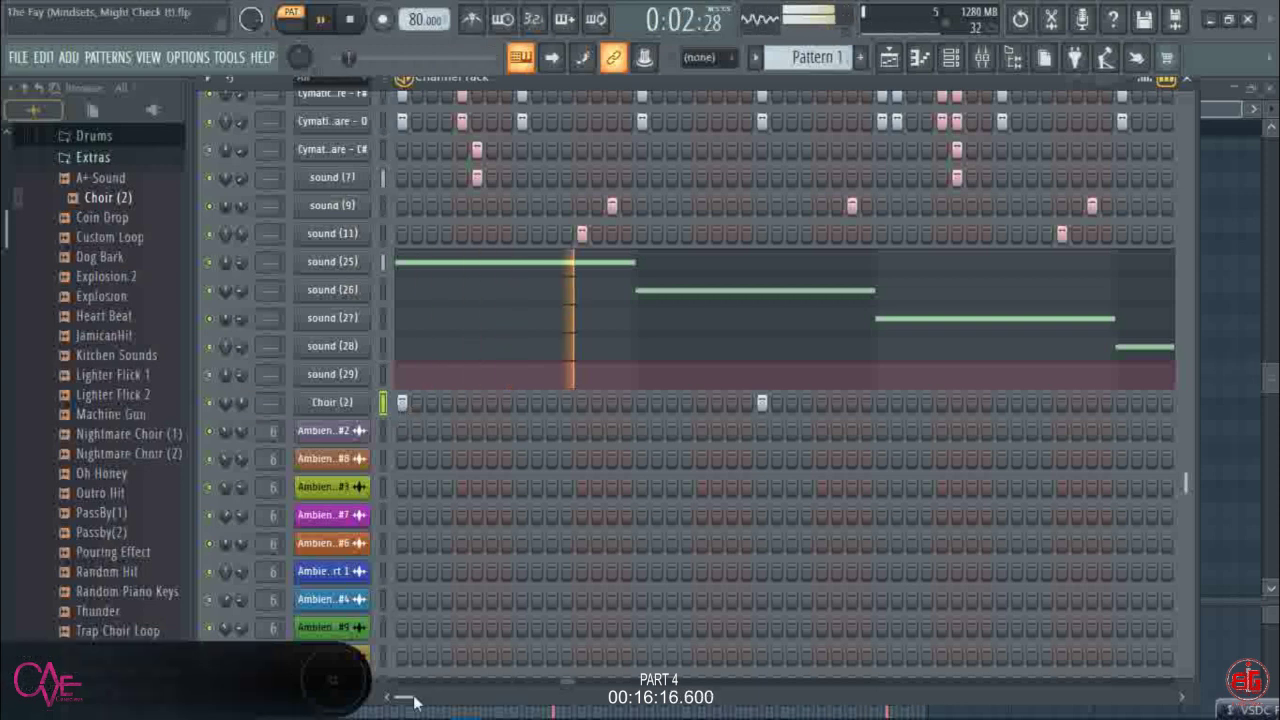
left_click(762, 403)
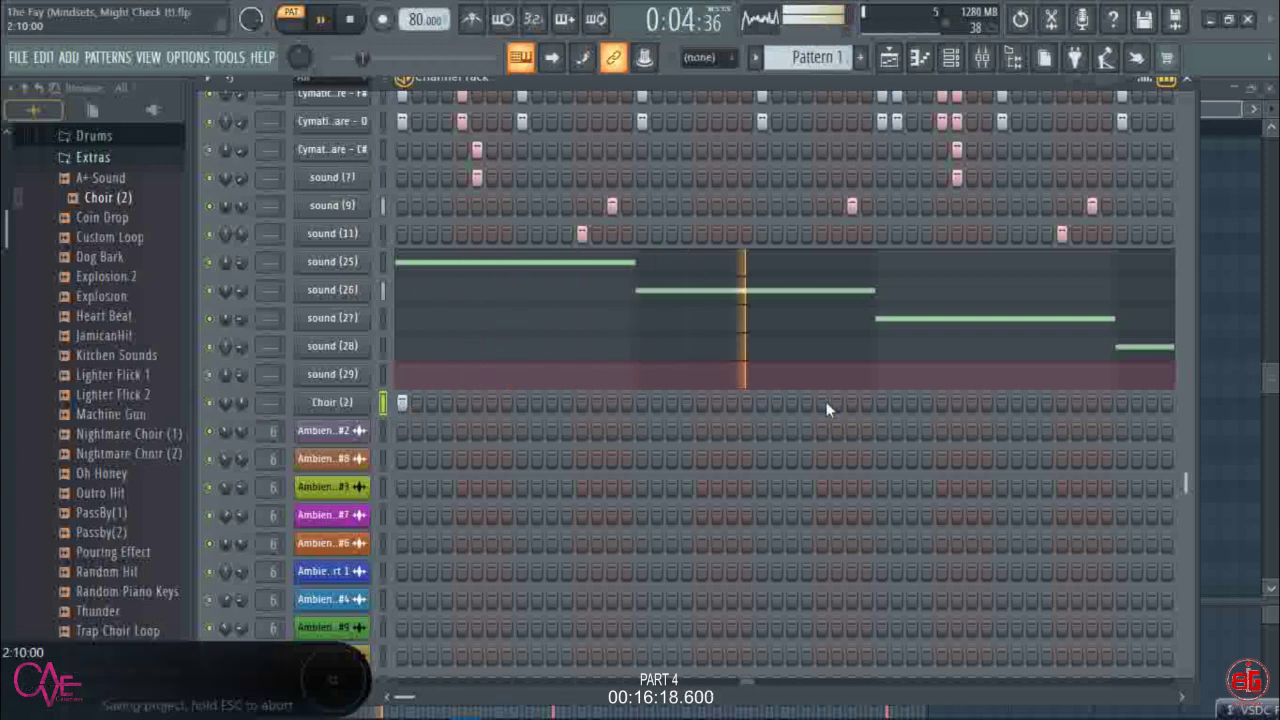
left_click(882, 403)
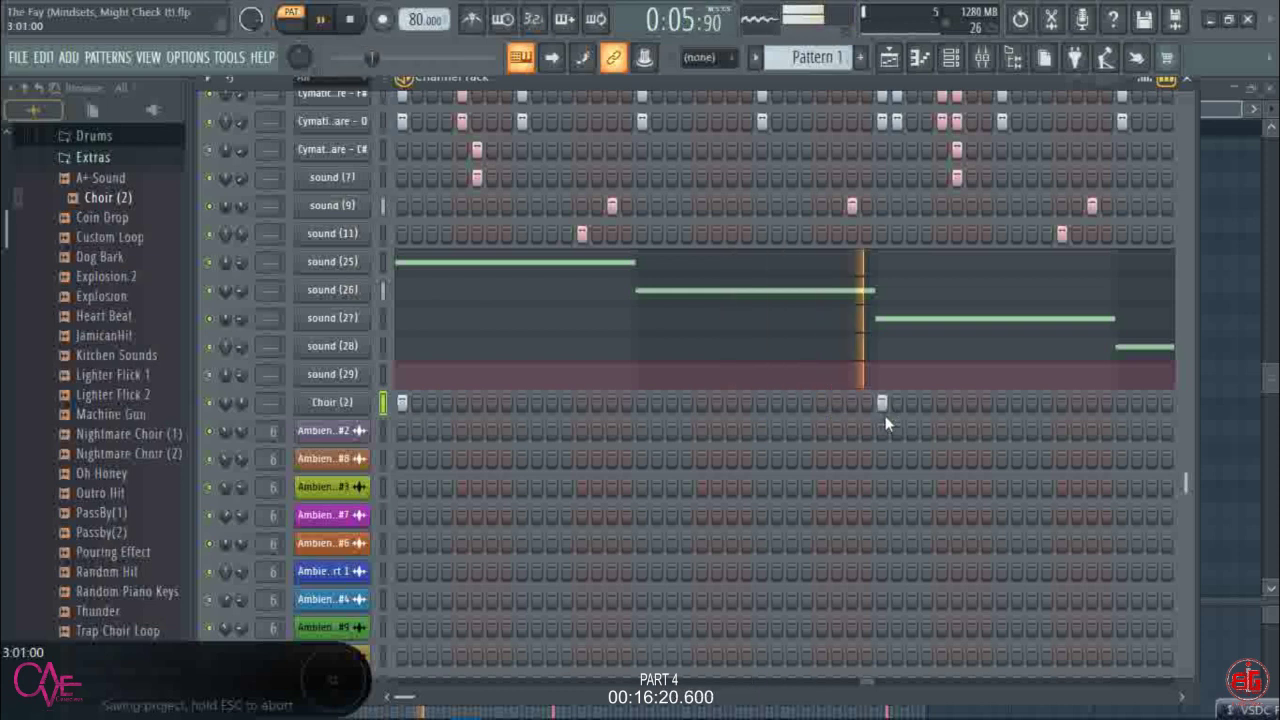
- Add Choir (2) hits on the first step of bars 5 and 7 and set the channel's volume to 50%
left_click_drag(403, 698, 424, 699)
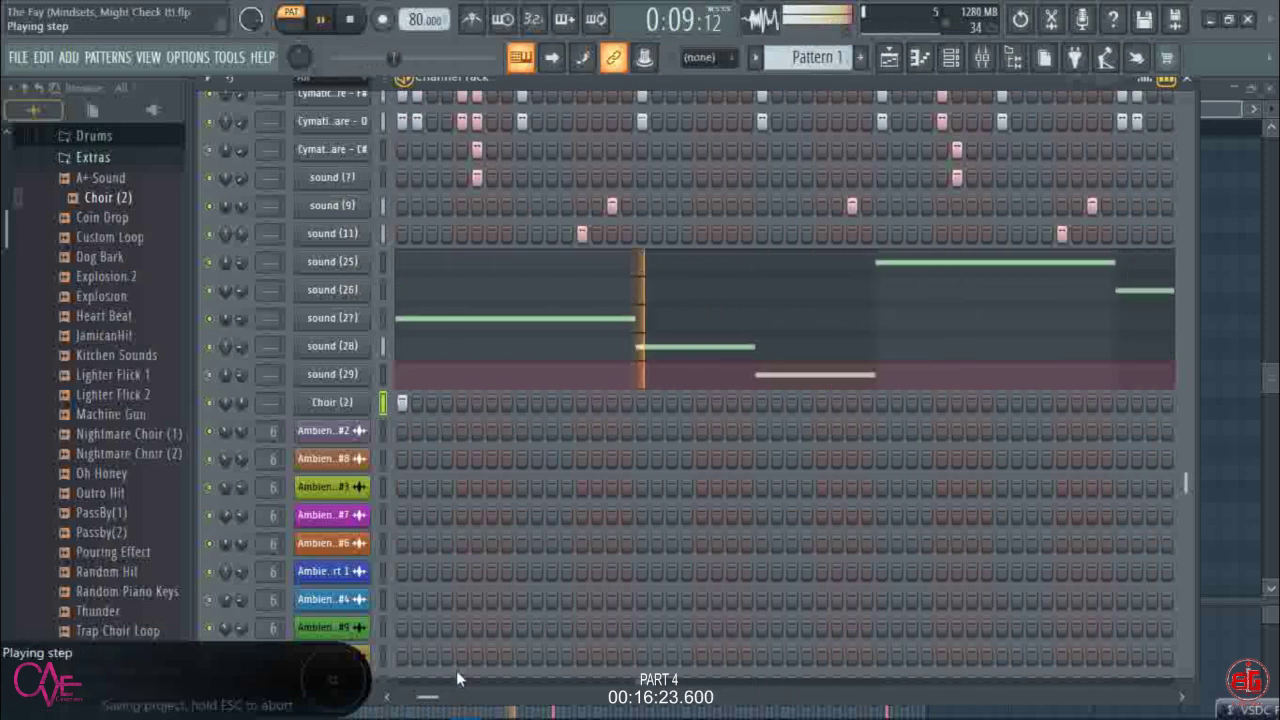
left_click(882, 402)
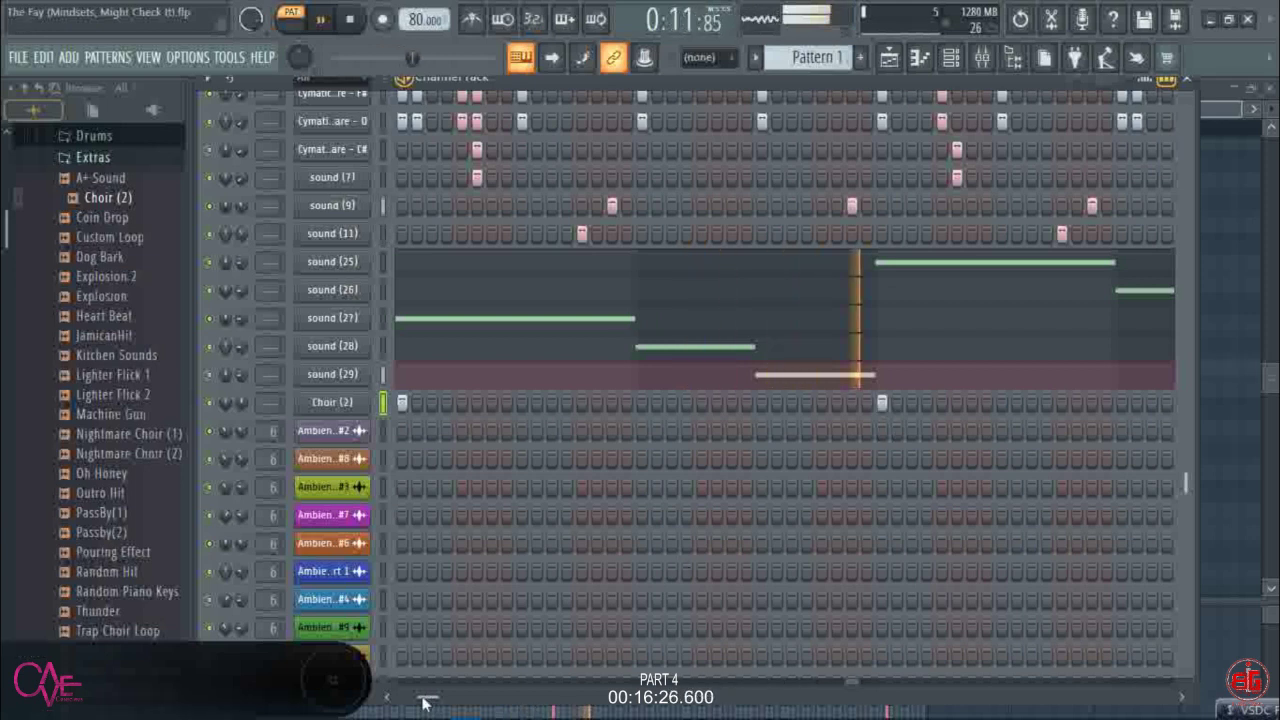
left_click_drag(424, 700, 449, 699)
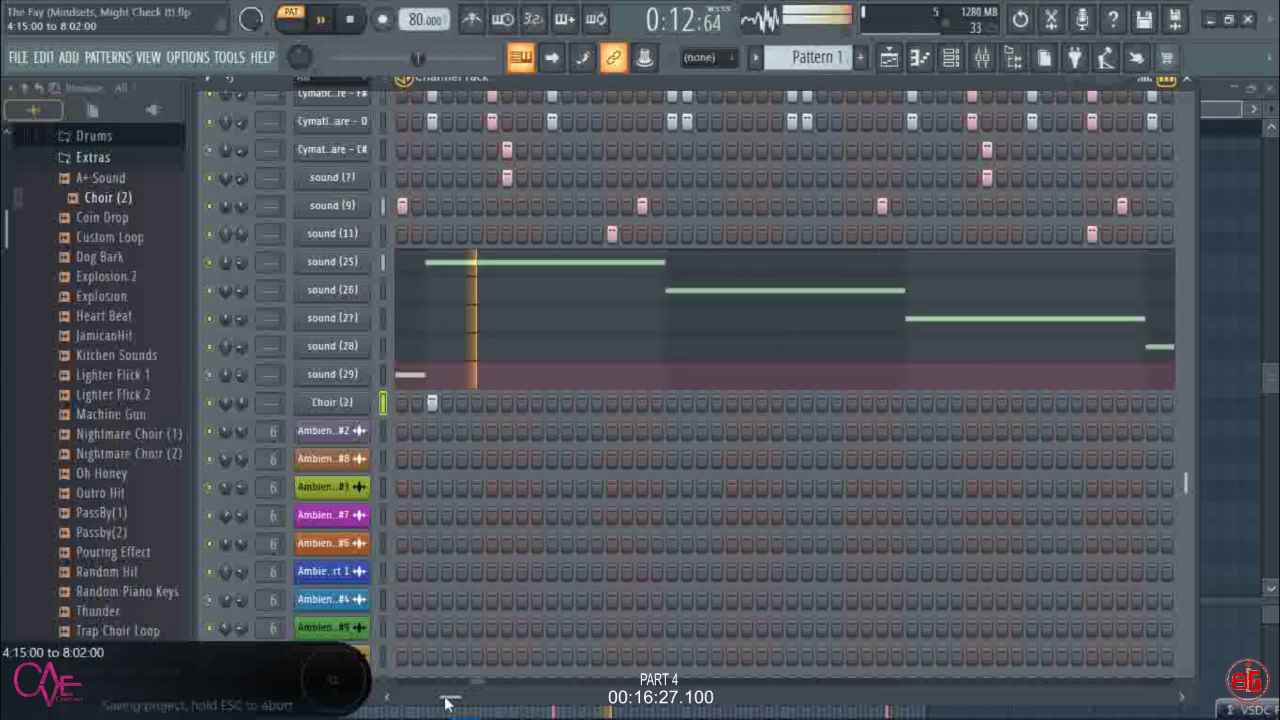
left_click(910, 402)
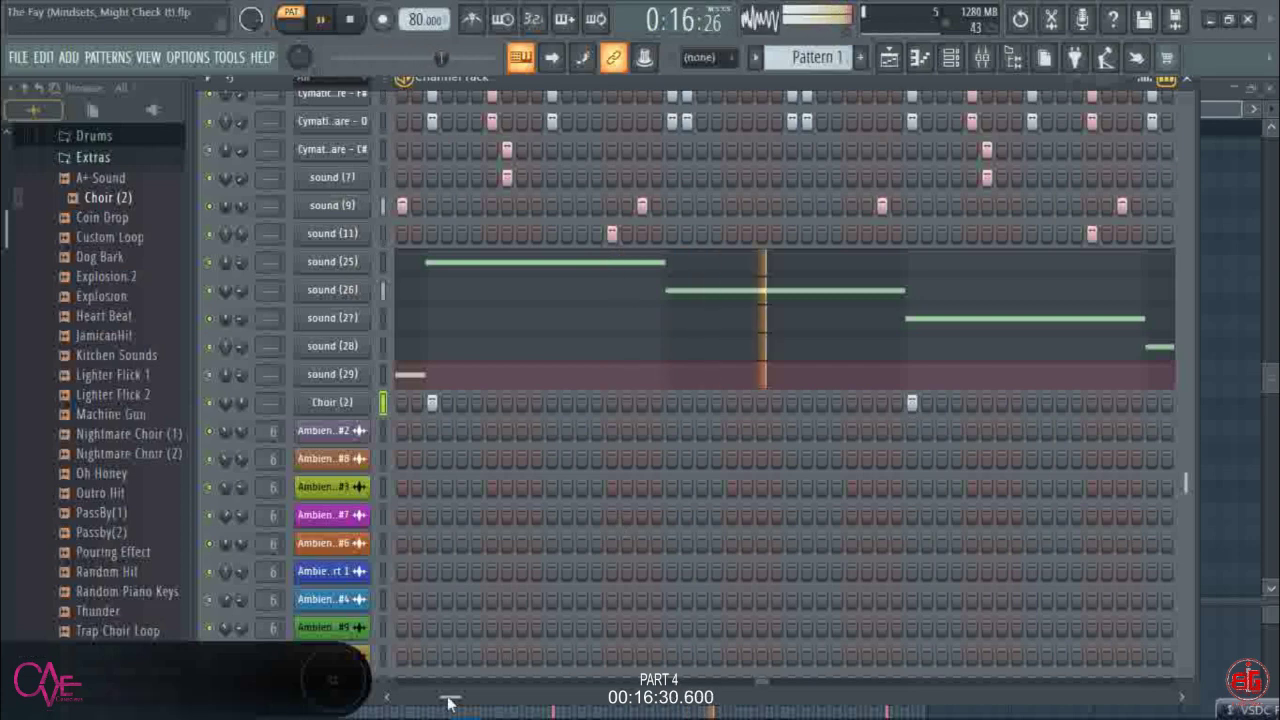
mouse_move(449, 701)
left_mouse_down()
mouse_move(477, 700)
mouse_move(429, 700)
left_mouse_up()
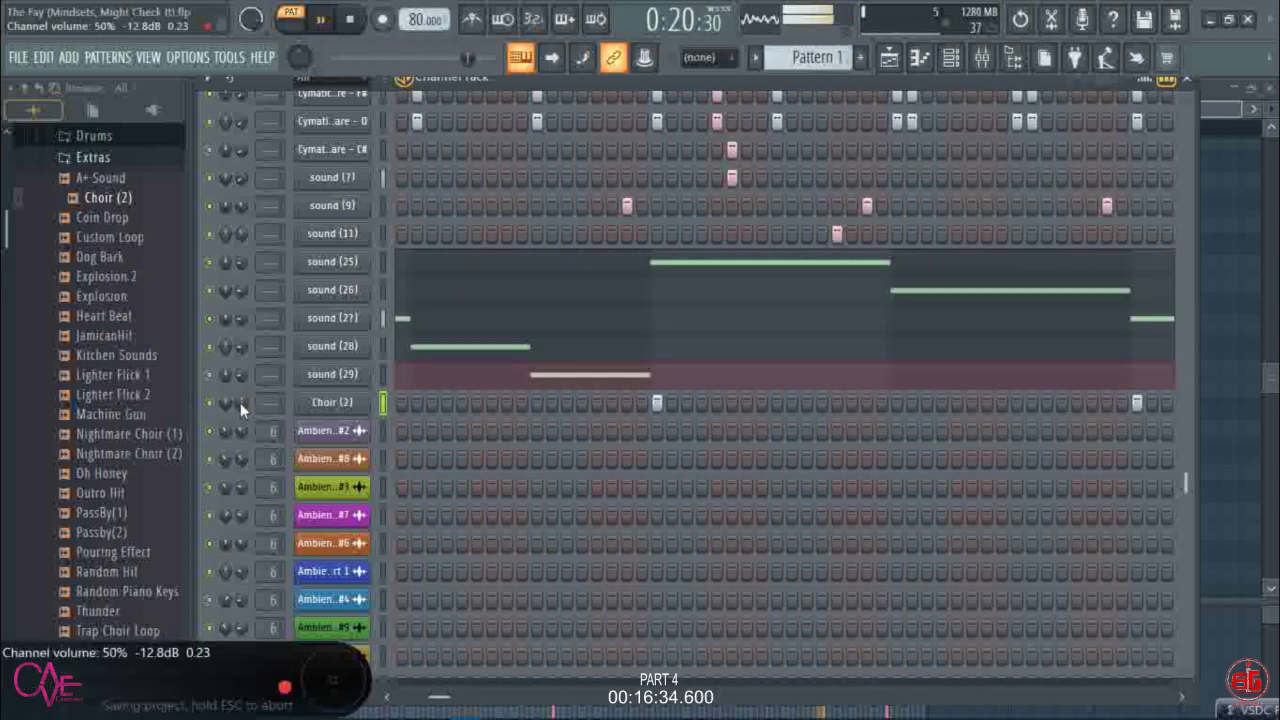
- Preview the A+ Sound sample from the Extras folder and clone the Choir (2) channel
left_click(93, 178)
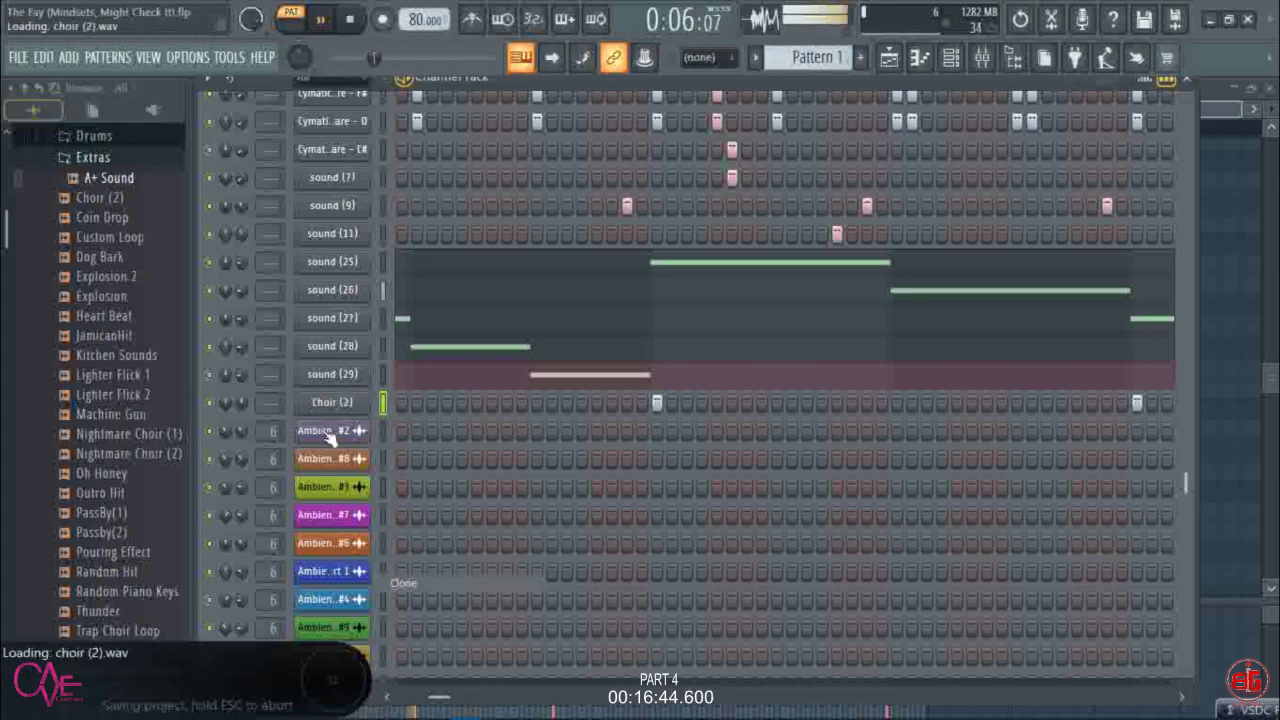
- Load A+ Sound into the cloned Choir (2) channel and add hits where the sound (25) note starts and at 8:09:00
left_click_drag(105, 185, 343, 440)
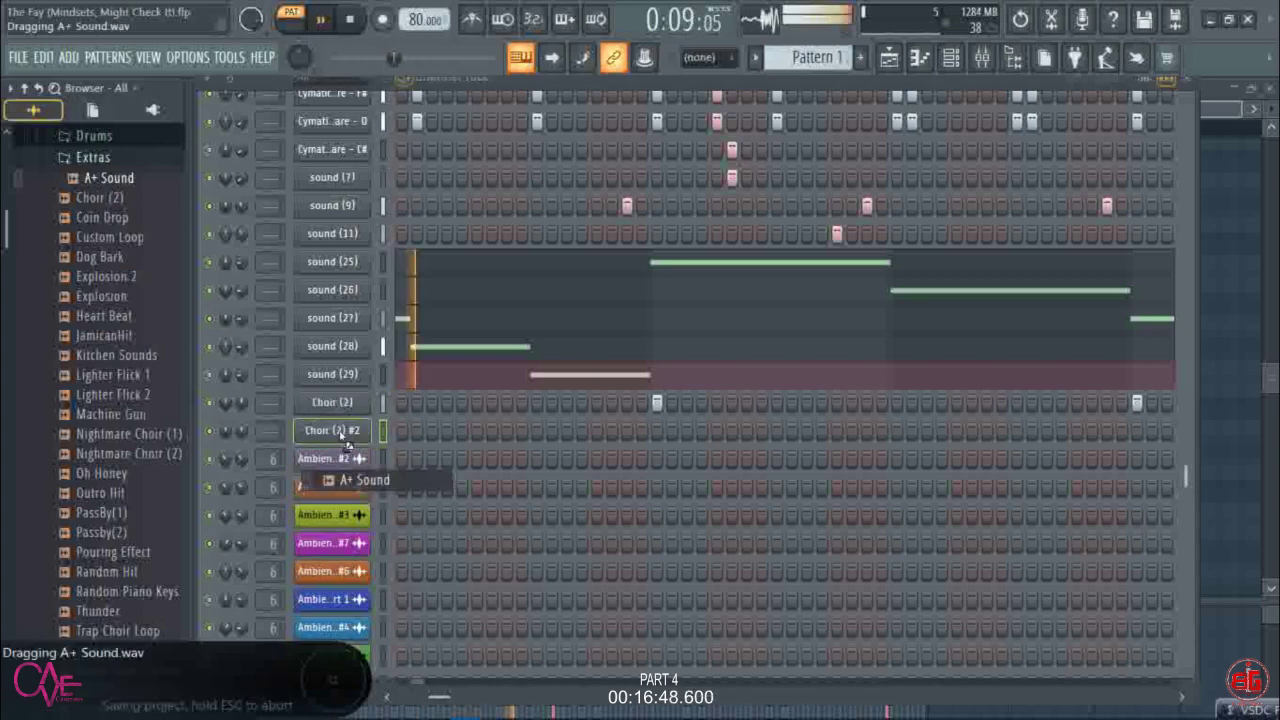
left_click_drag(344, 444, 344, 444)
left_click(657, 432)
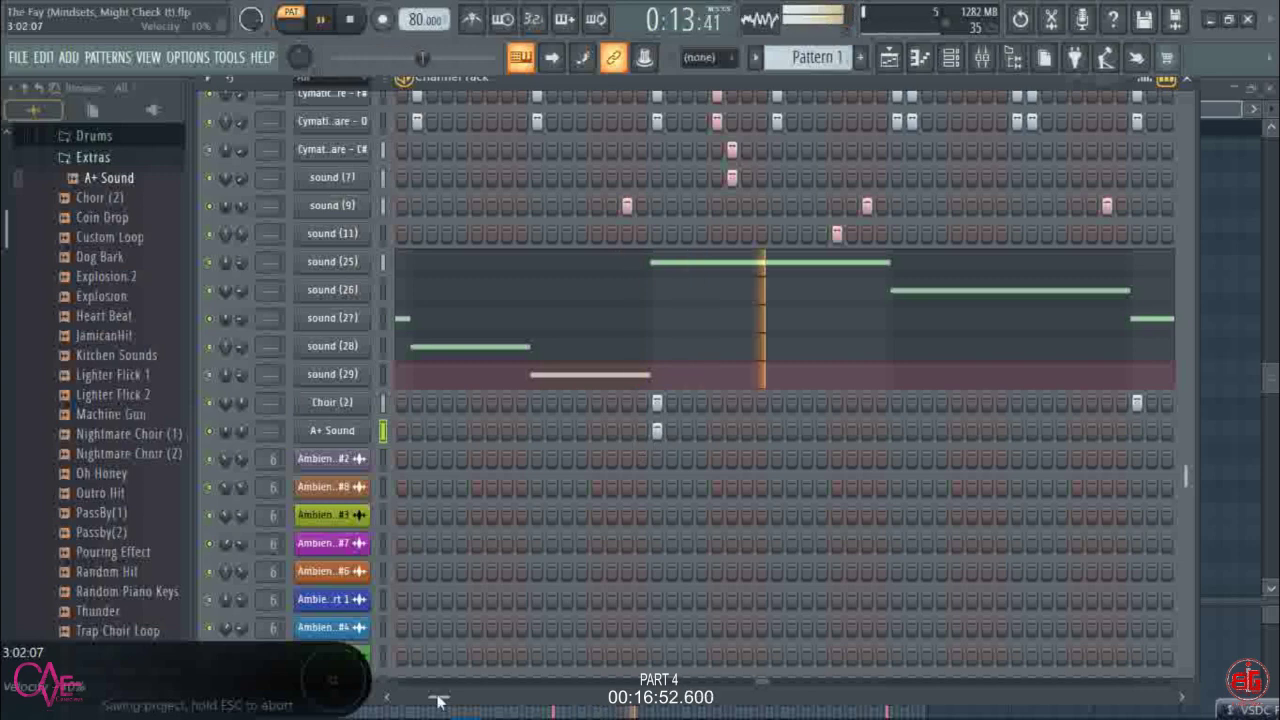
left_click_drag(437, 701, 465, 698)
left_click(971, 431)
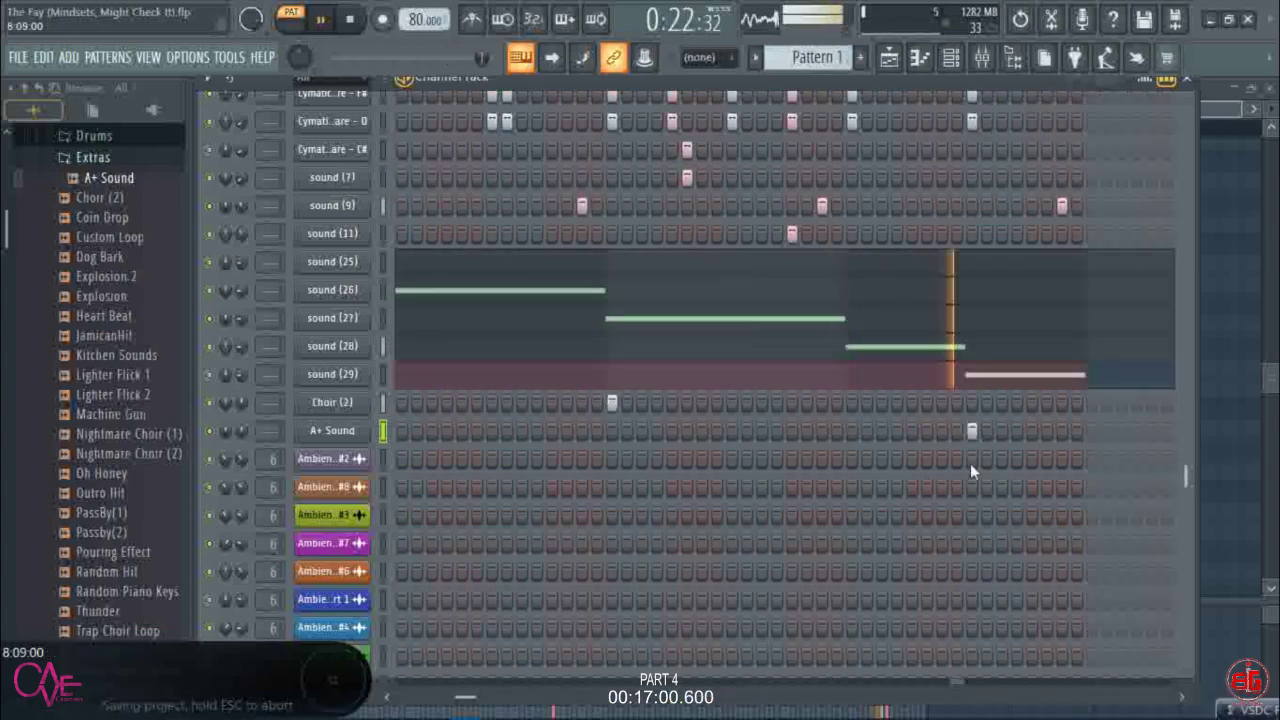
- Remove the A+ Sound hit that coincides with a Choir (2) hit, then save the project and replay the pattern
left_click(393, 700)
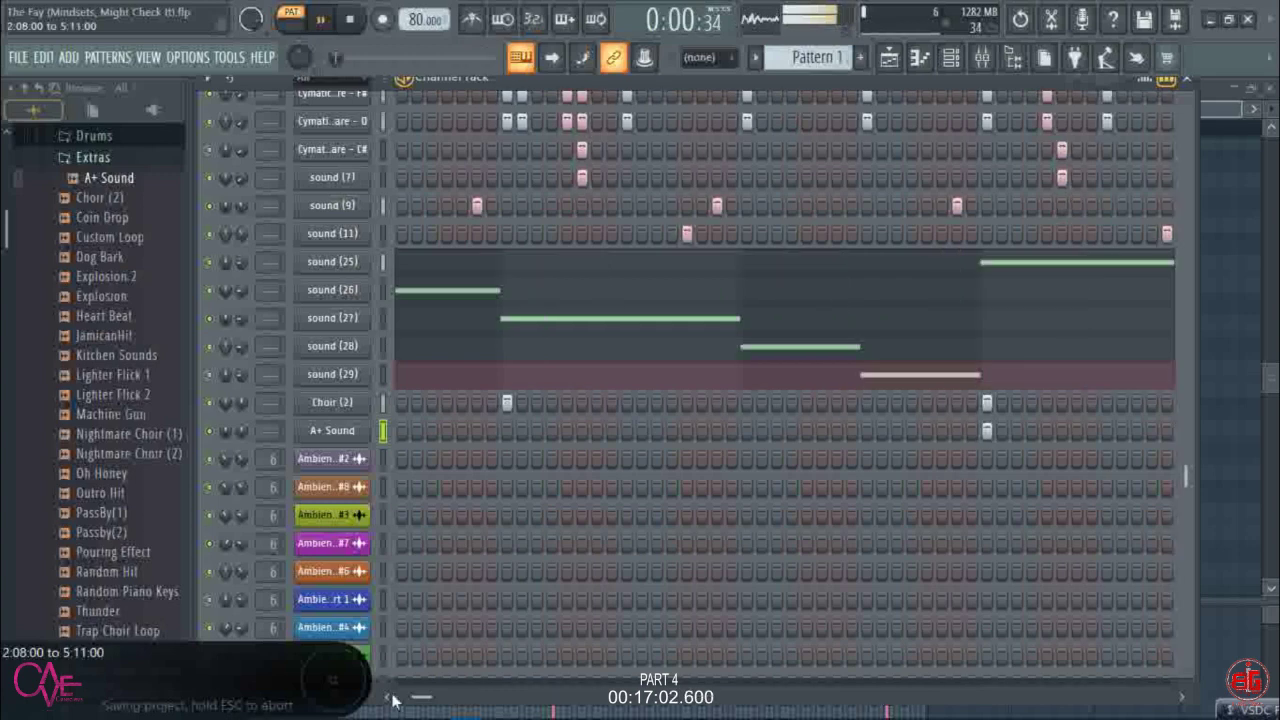
left_click(393, 700)
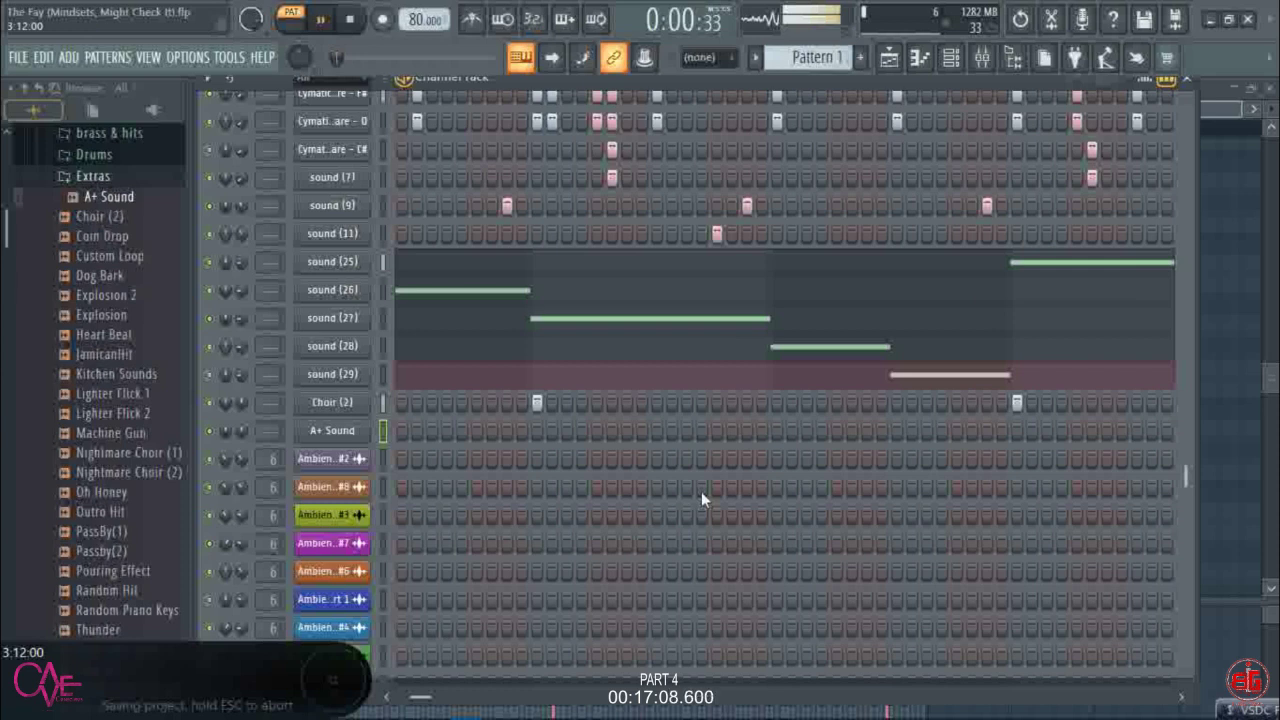
key("ctrl+s")
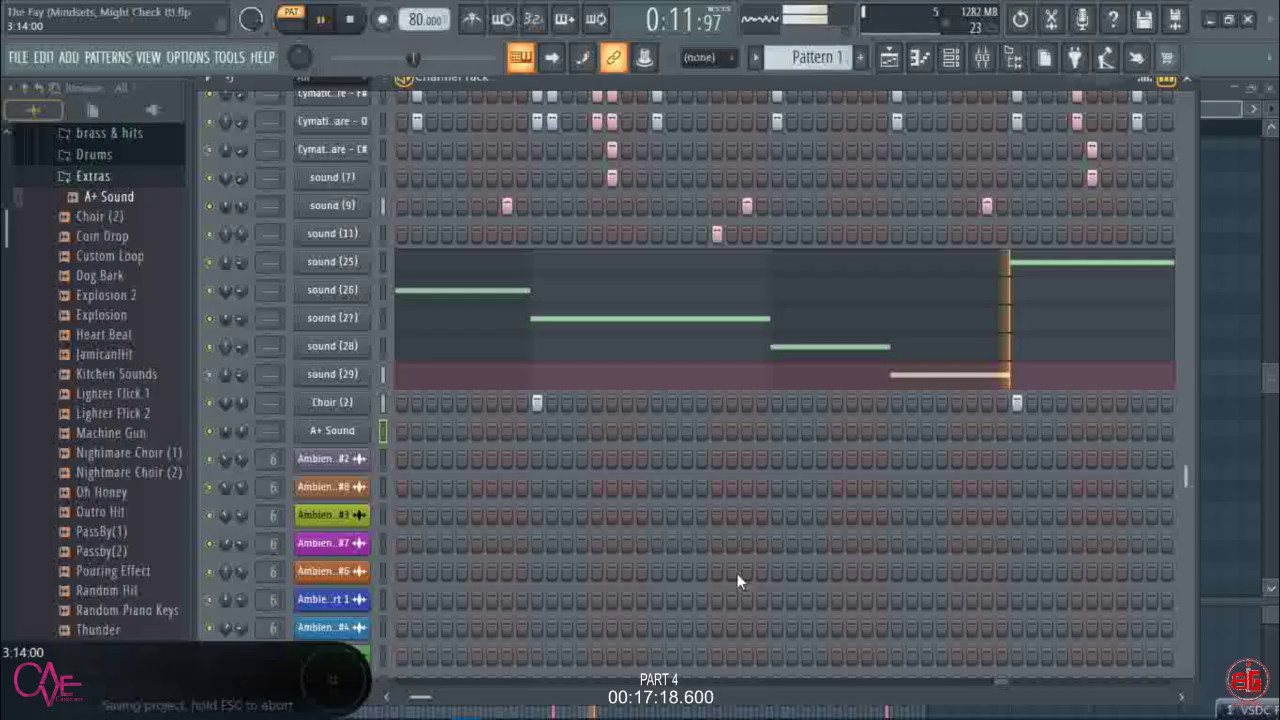
key("space")
key("space")
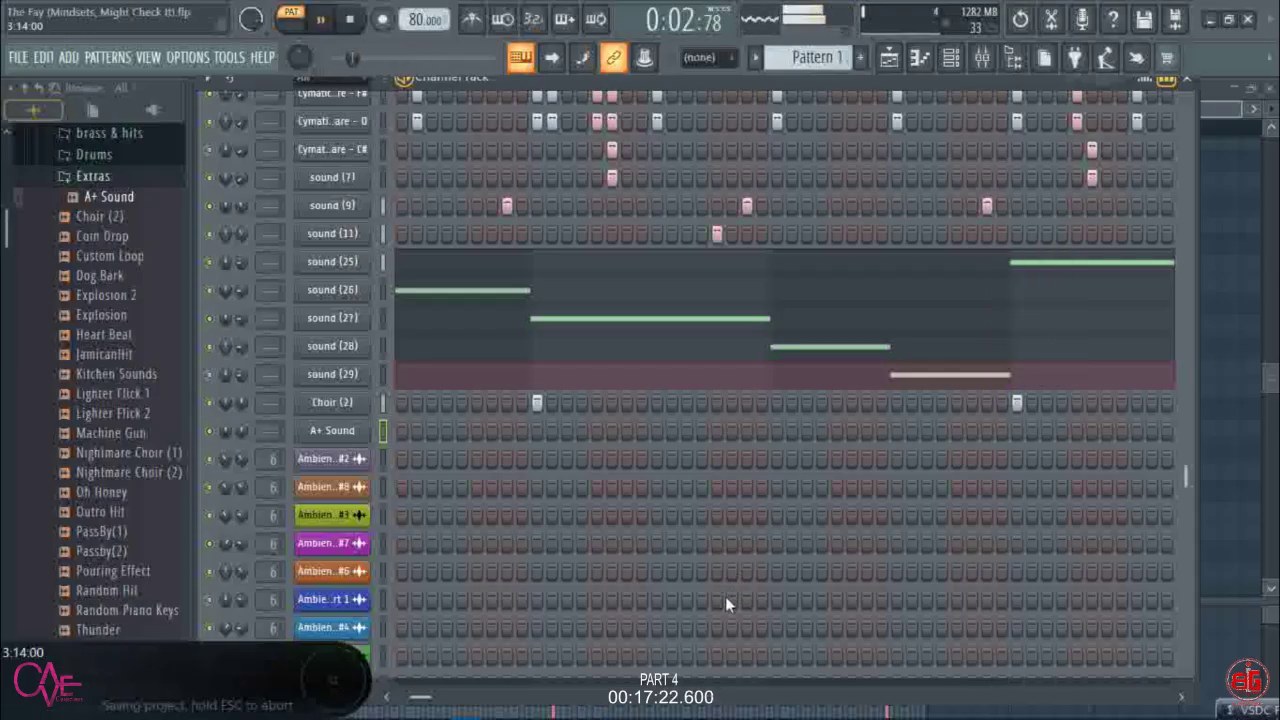
- Add an A+ Sound hit at 4:09:00, where the sound (29) note starts, and lower the A+ Sound channel's volume
mouse_move(415, 699)
left_mouse_down()
mouse_move(390, 697)
mouse_move(431, 697)
left_mouse_up()
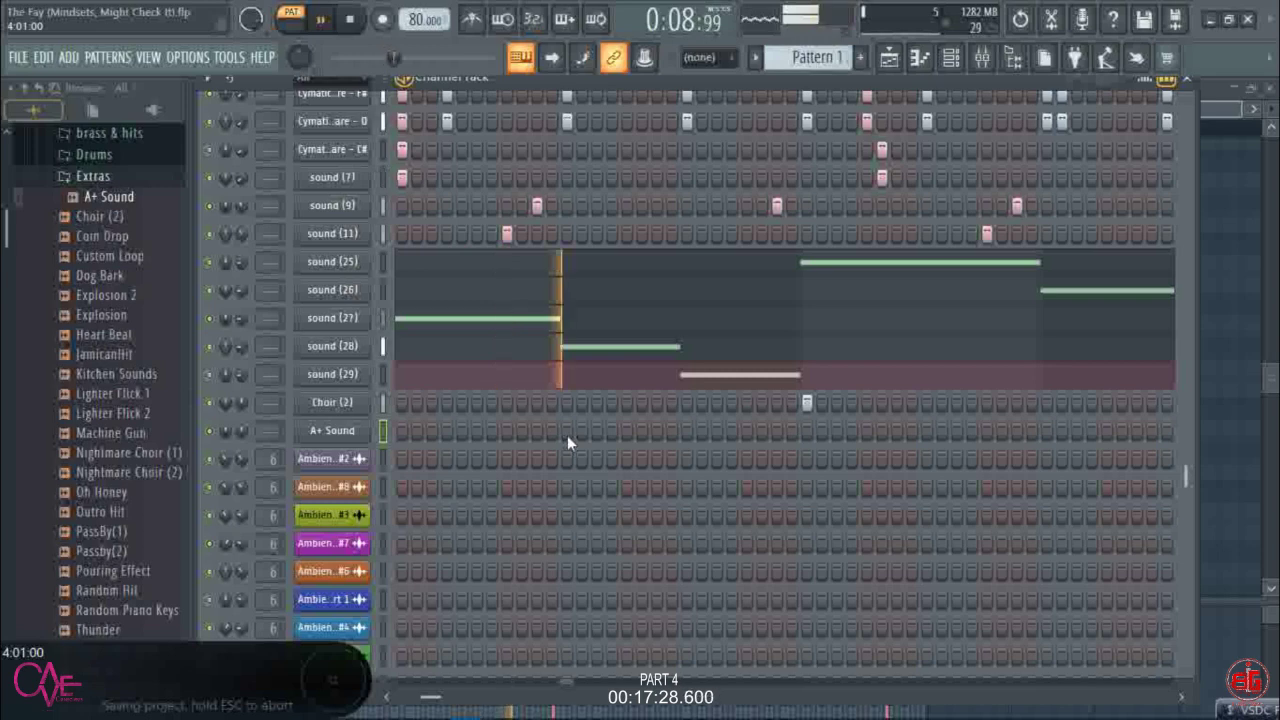
left_click(686, 431)
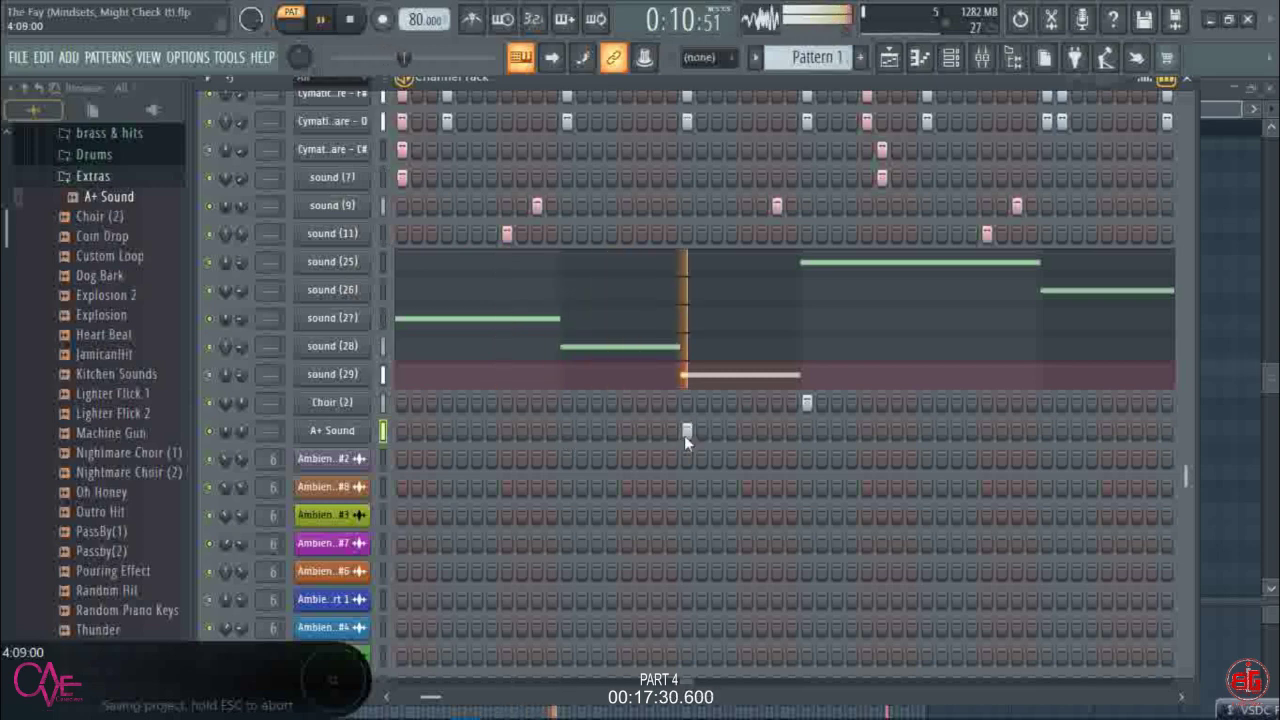
left_click_drag(426, 701, 464, 703)
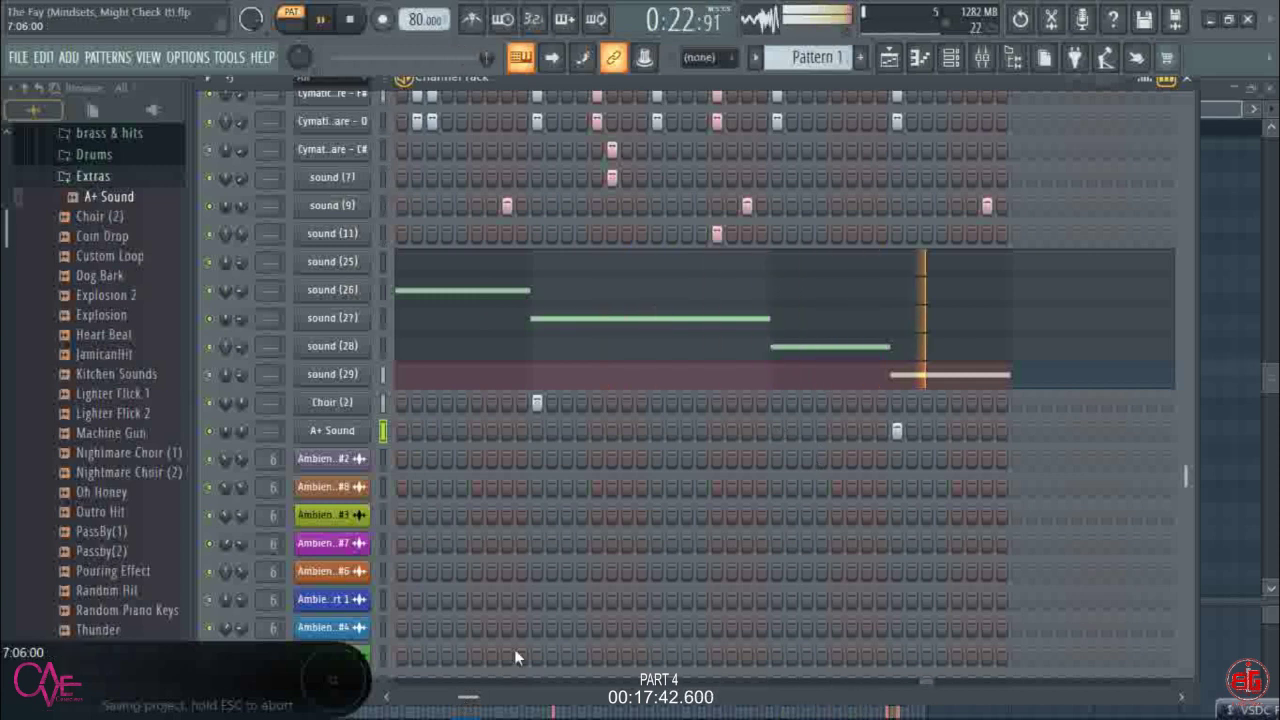
left_click_drag(242, 428, 242, 484)
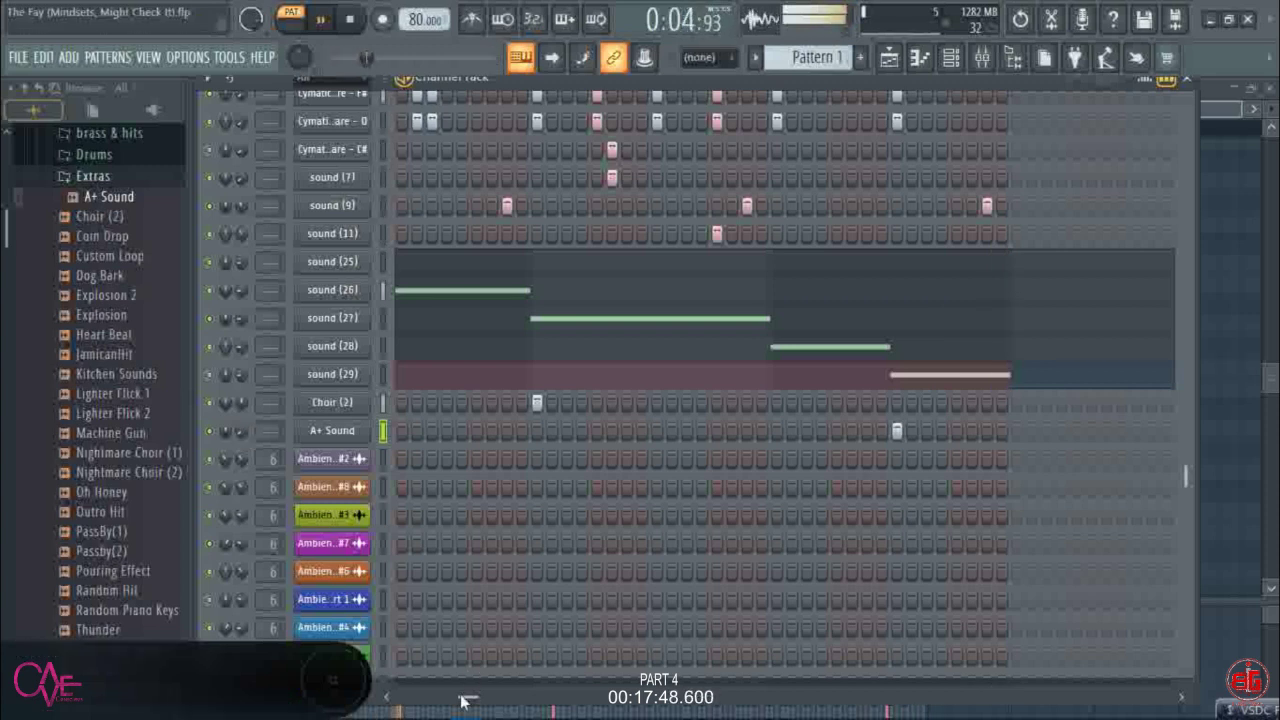
left_click_drag(463, 702, 343, 700)
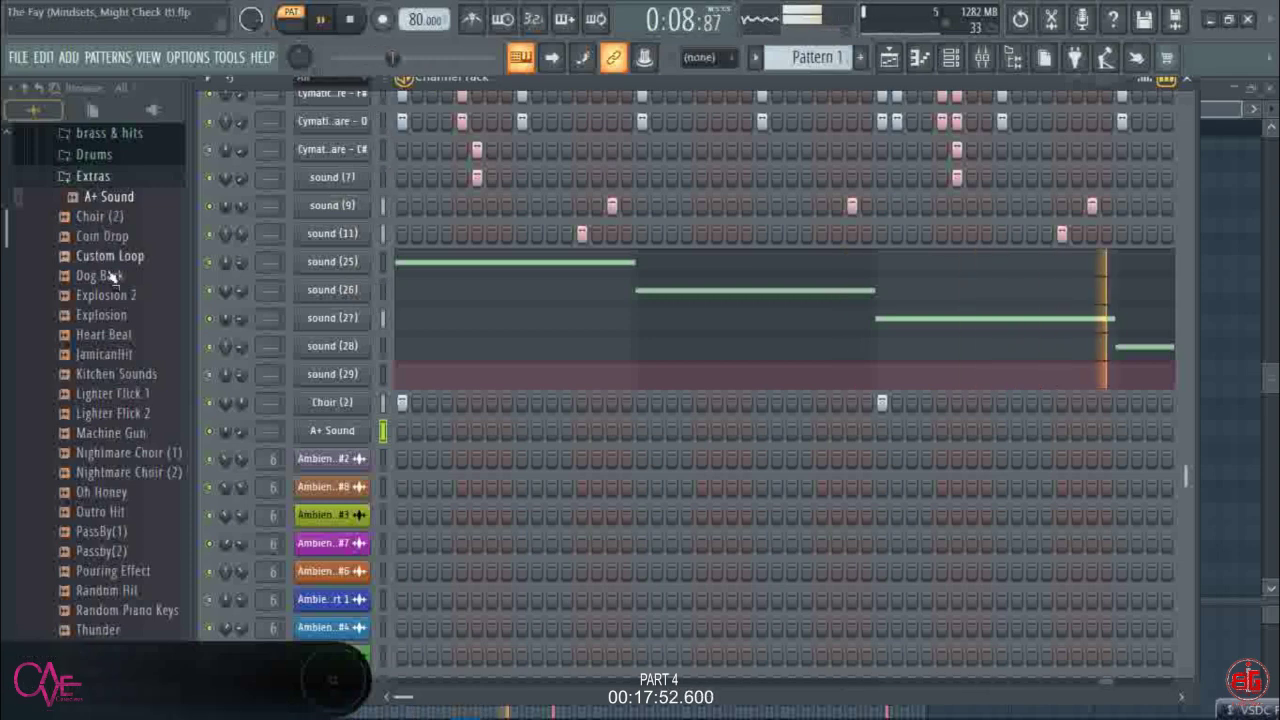
- Clone the A+ Sound channel, load the Dog Bark sample into the copy and save the project
right_click(366, 436)
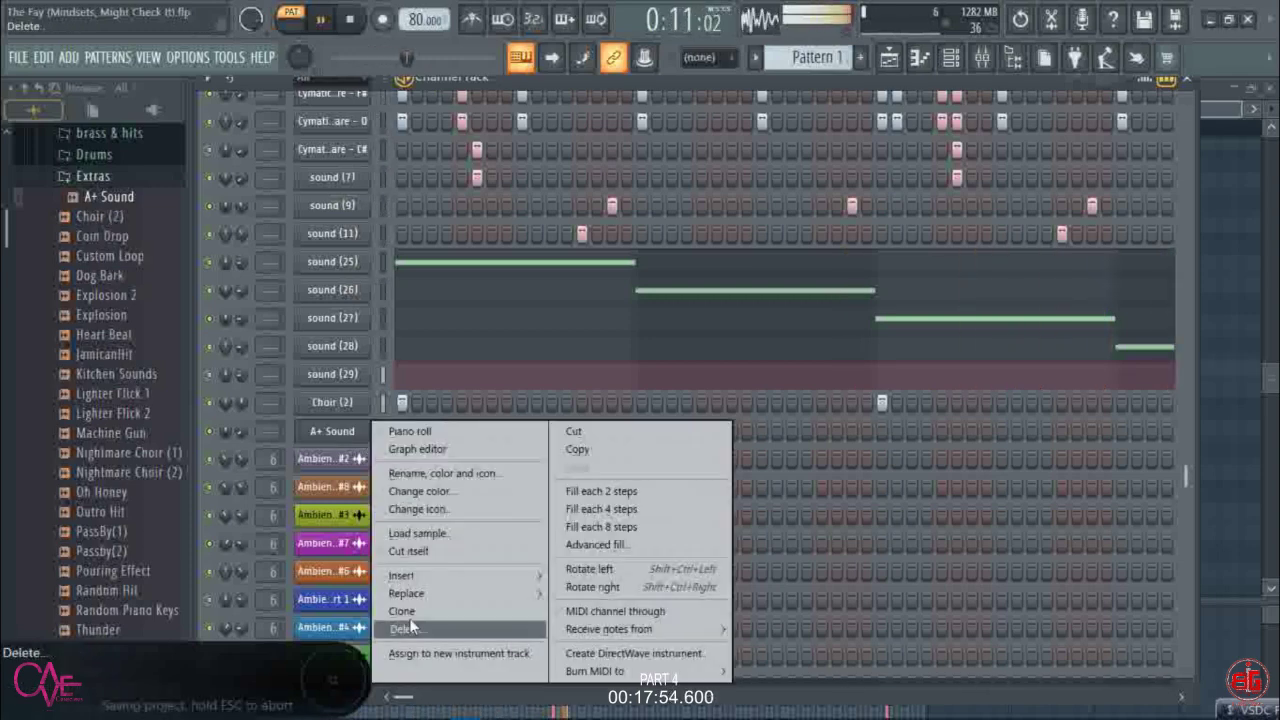
left_click(404, 610)
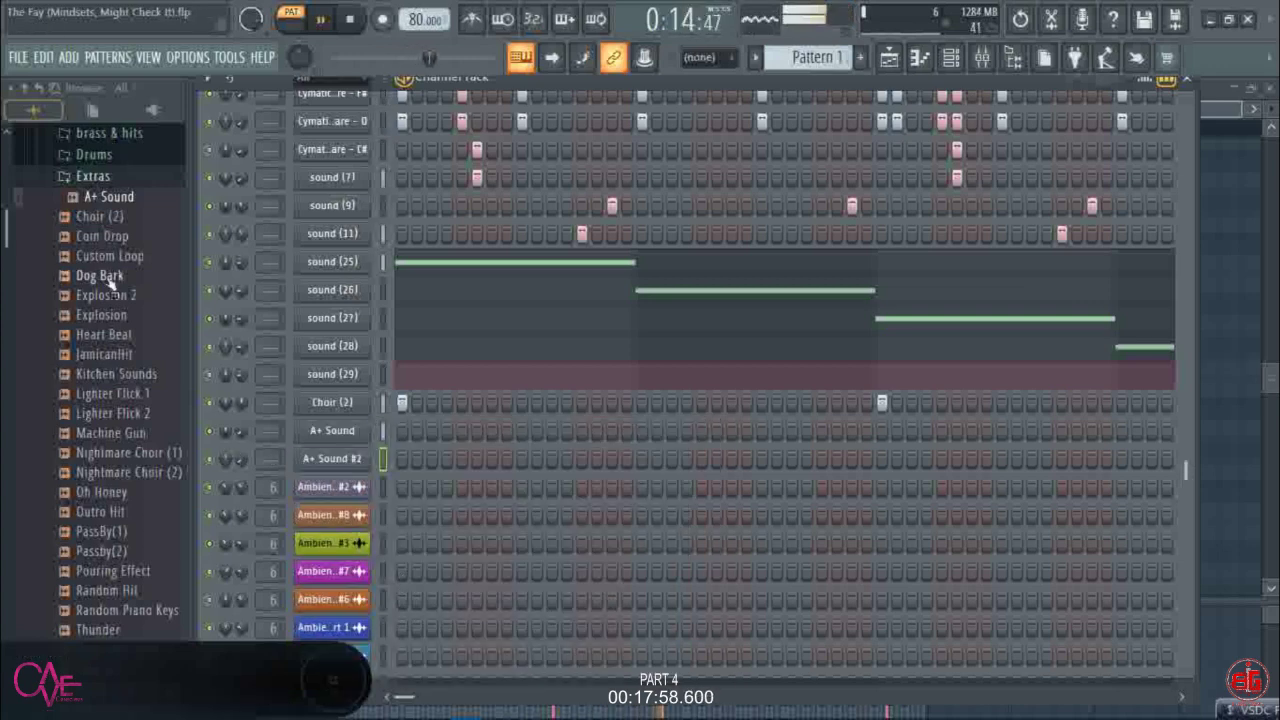
left_click_drag(110, 285, 352, 467)
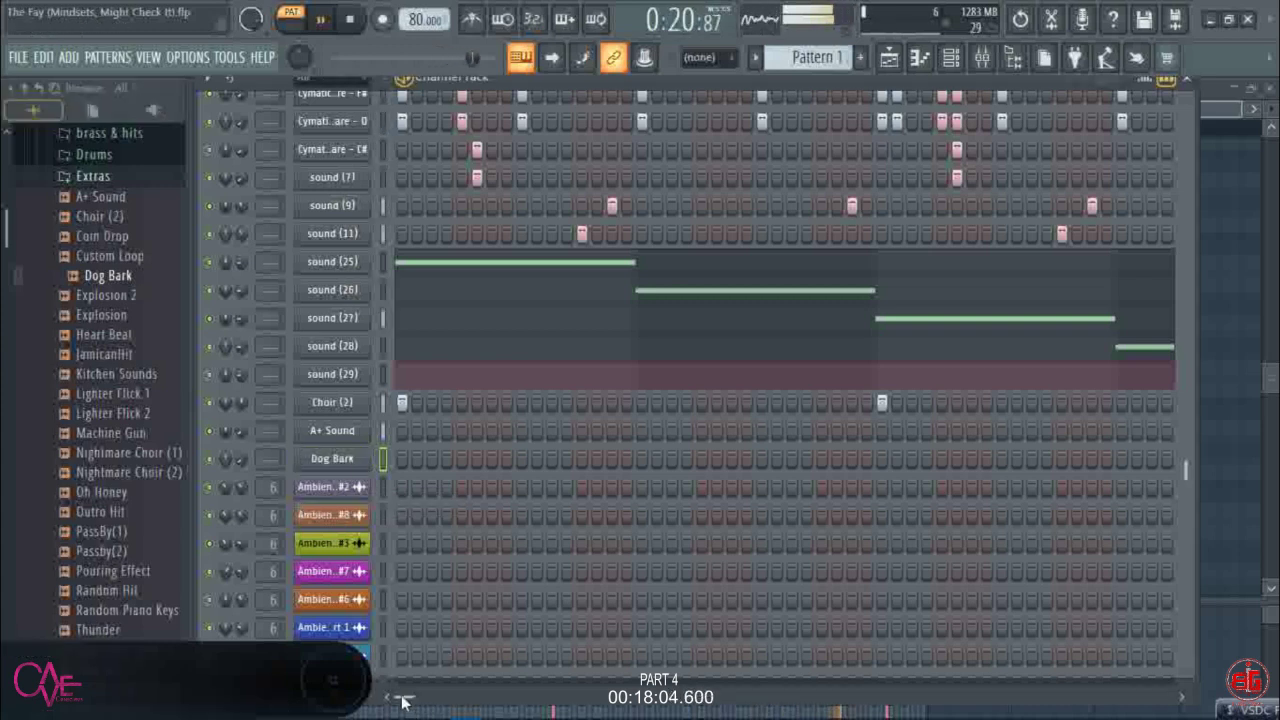
key("ctrl+s")
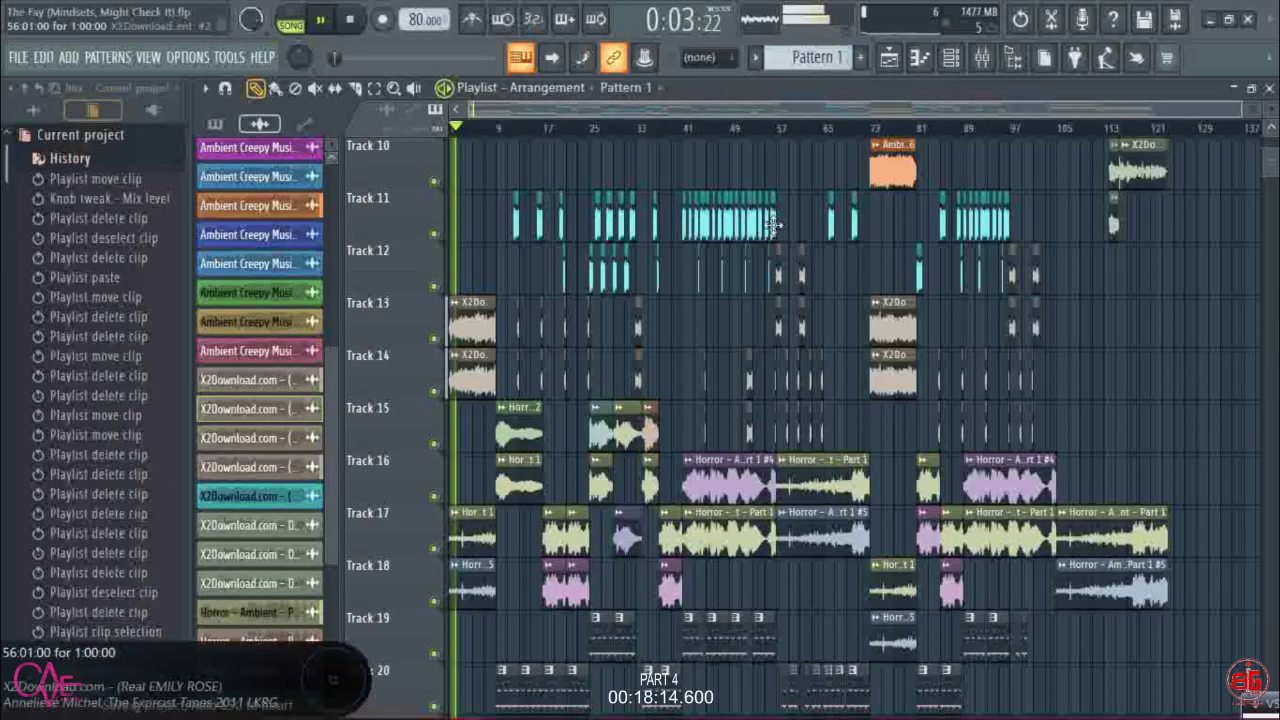
- Save the project and place the Exorcist Tapes Part 06 "Doctor" audio on playlist Track 13 at about bar 115
key("ctrl+s")
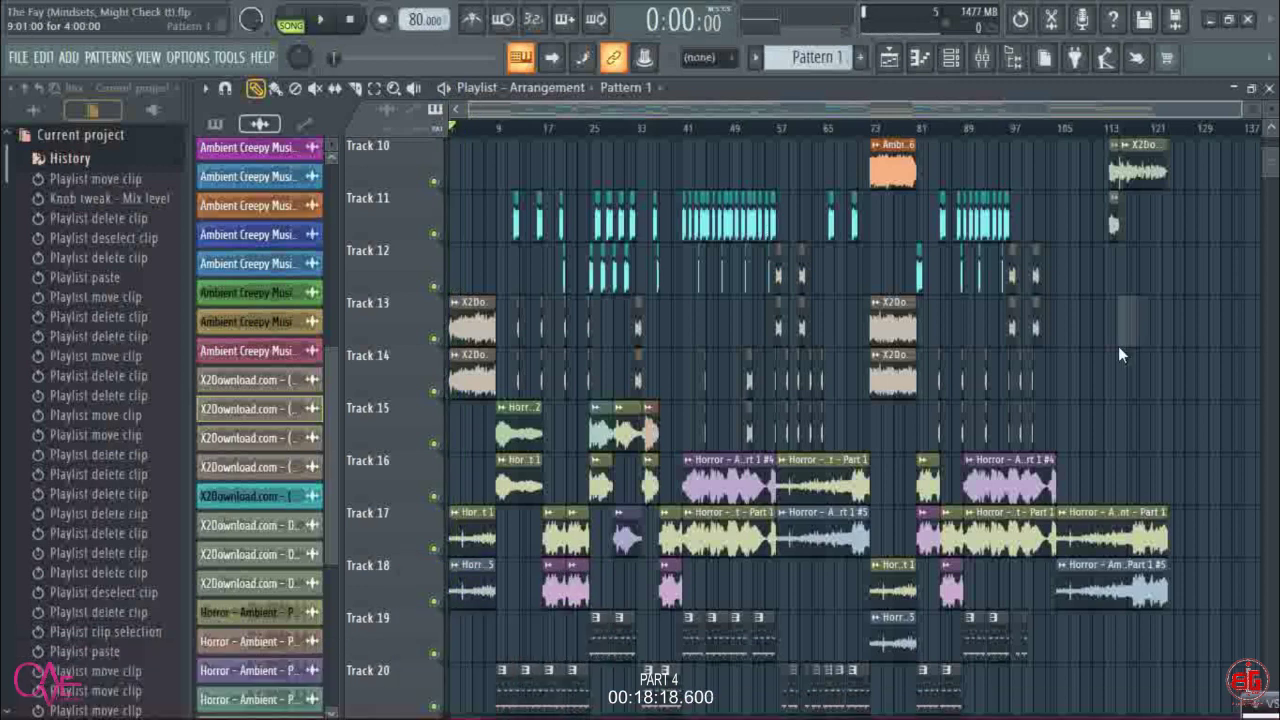
left_click_drag(1116, 346, 1118, 340)
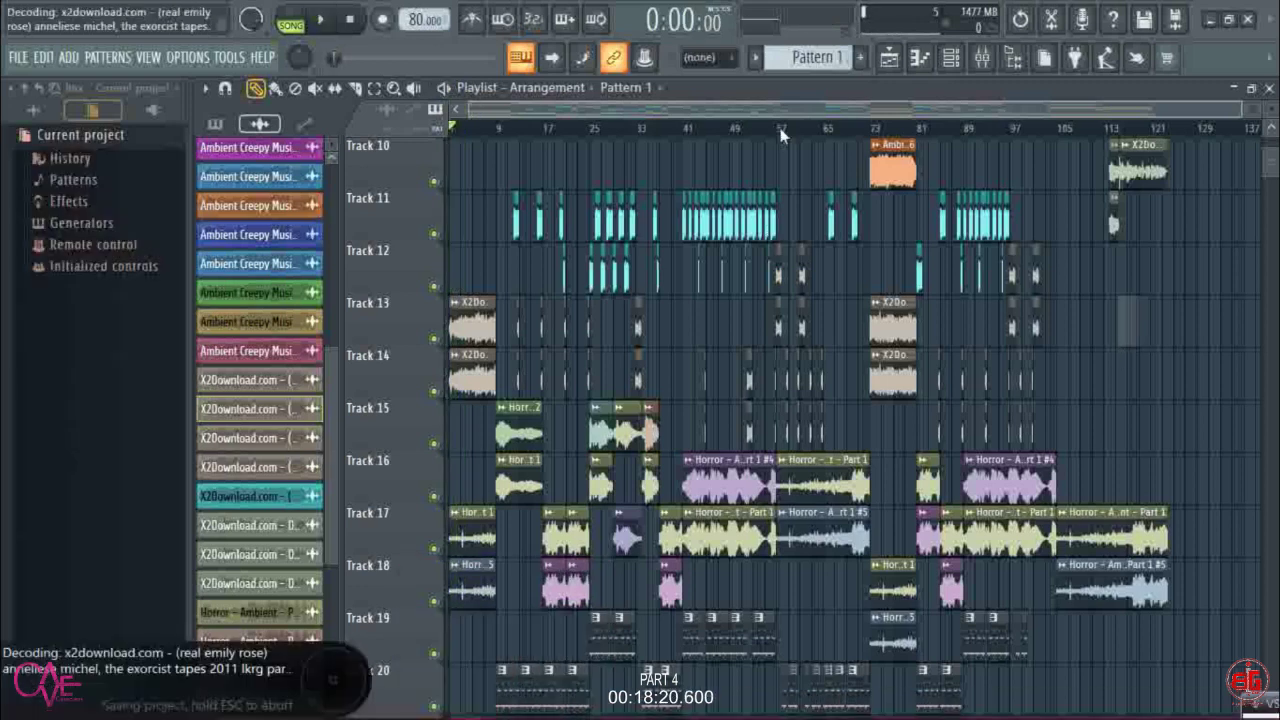
scroll(787, 138, "down", 1)
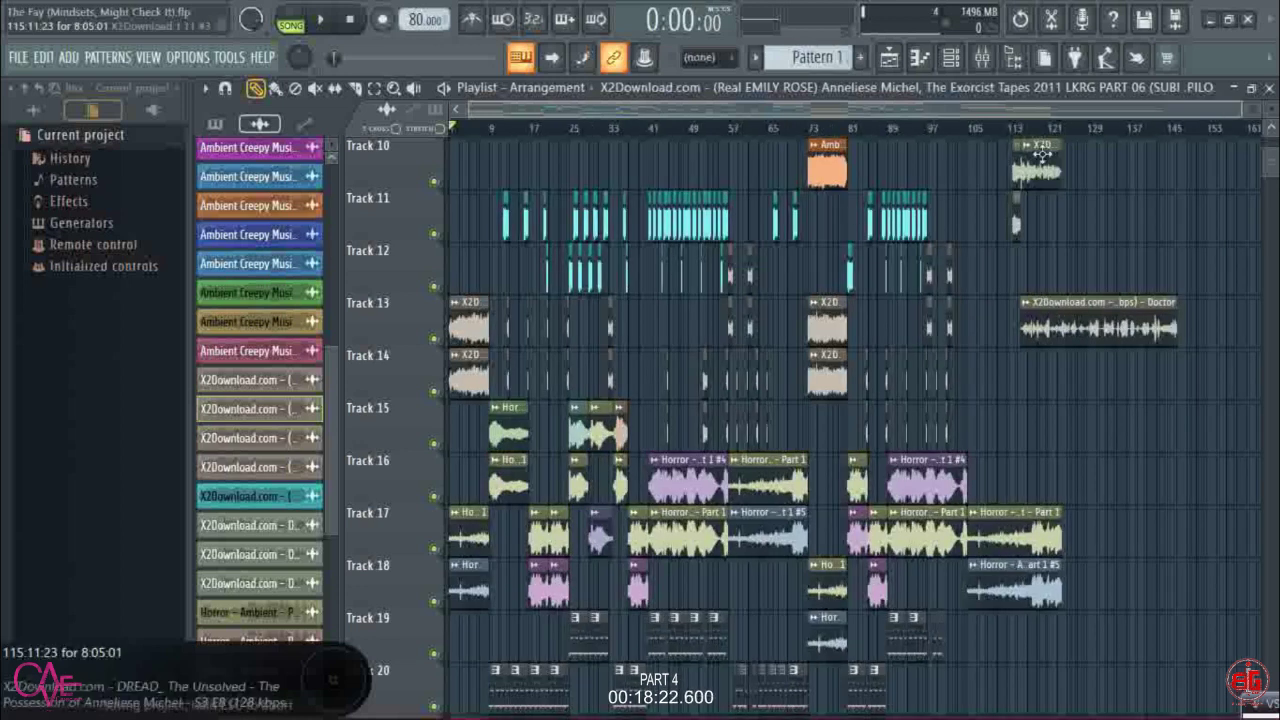
- In the Doctor clip's settings, enable Remove DC offset, Normalize and Reverse polarity, and set the time-stretching mode to Auto
left_click(1084, 321)
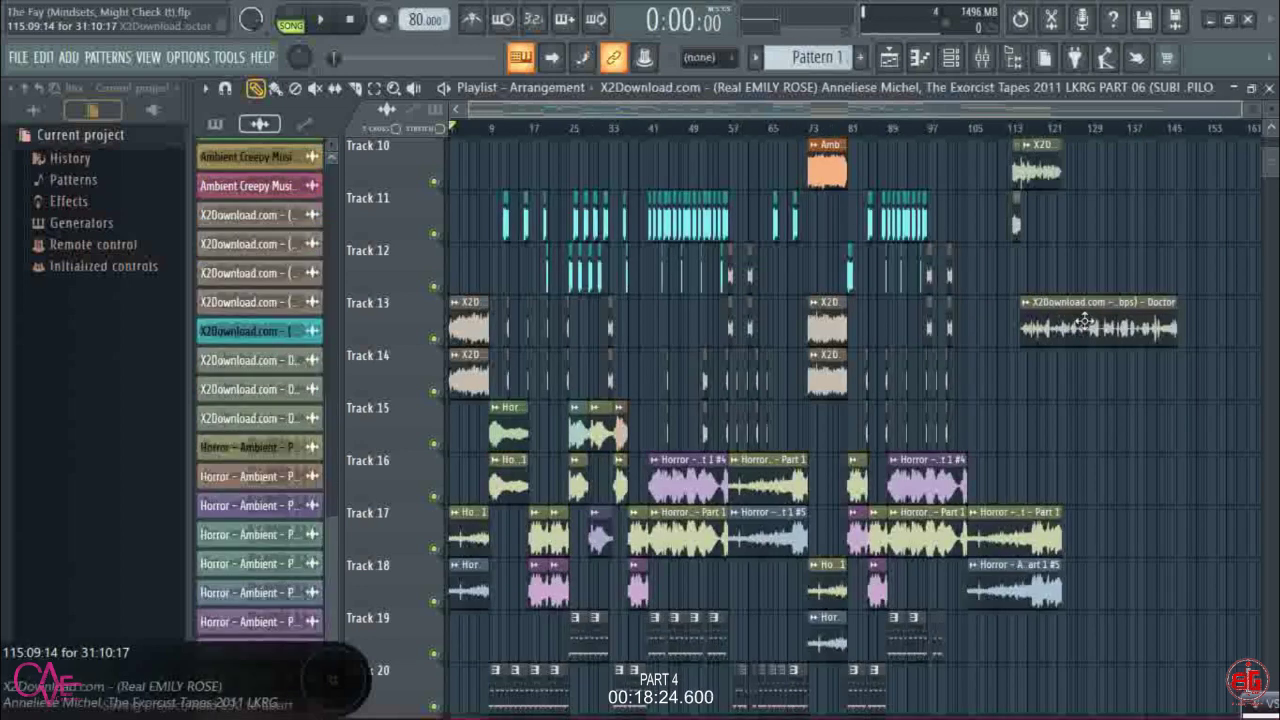
double_click(1085, 320)
left_click(488, 371)
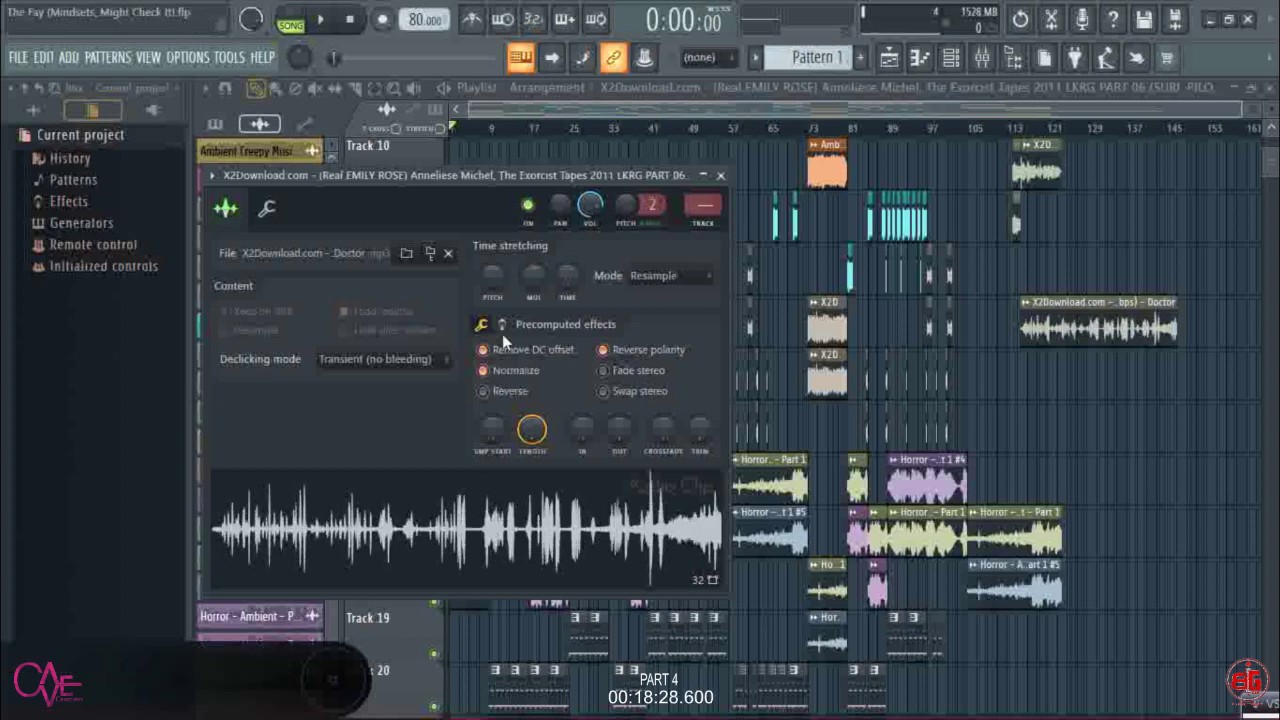
left_click(655, 276)
left_click(648, 455)
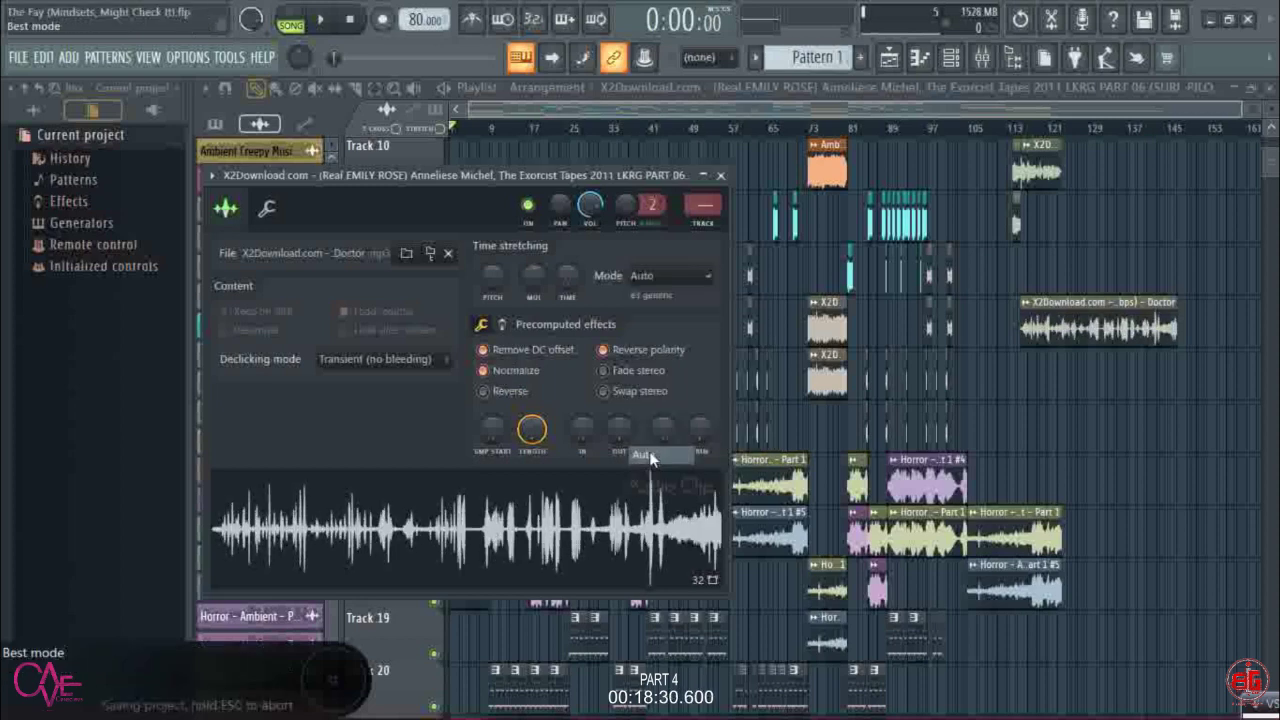
- Route the Doctor audio clip to mixer track 6
left_click_drag(689, 212, 689, 205)
scroll(688, 205, "up", 2)
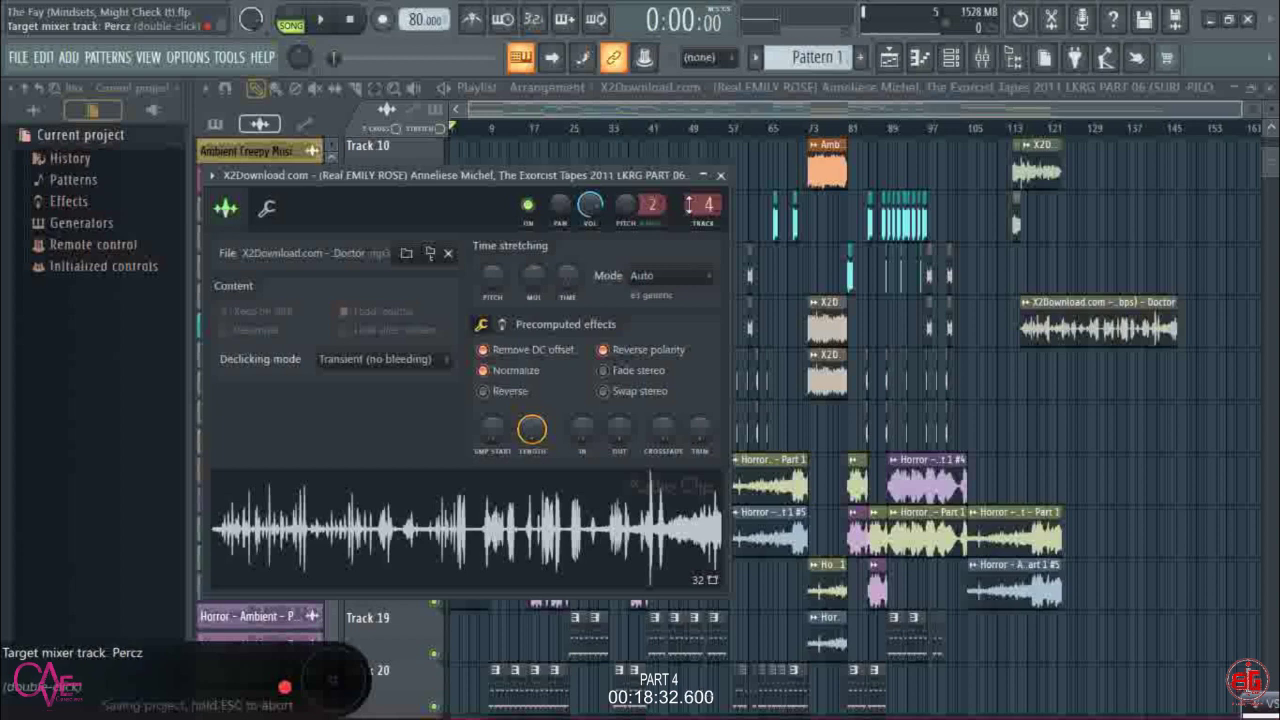
scroll(690, 204, "up", 2)
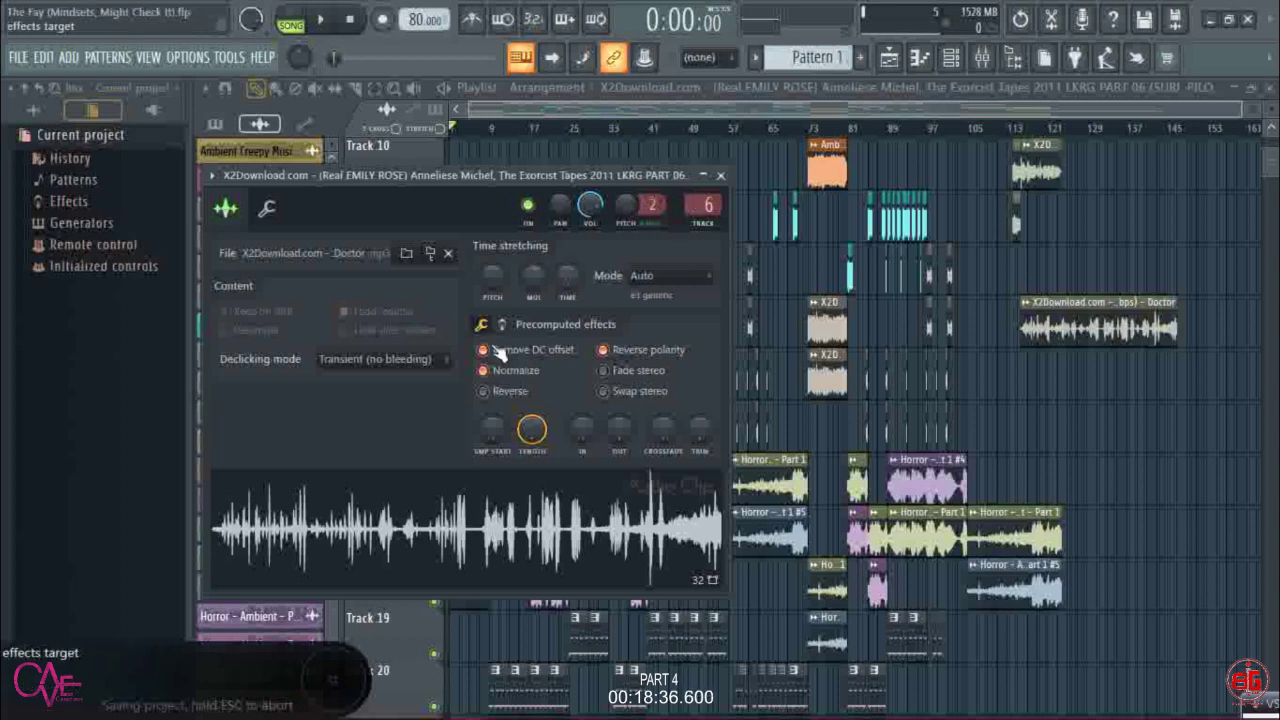
scroll(497, 400, "down", 3)
- Set the Doctor clip's declicking mode to Smooth (bleeding) and turn down its channel volume
left_click(490, 400)
left_click(428, 362)
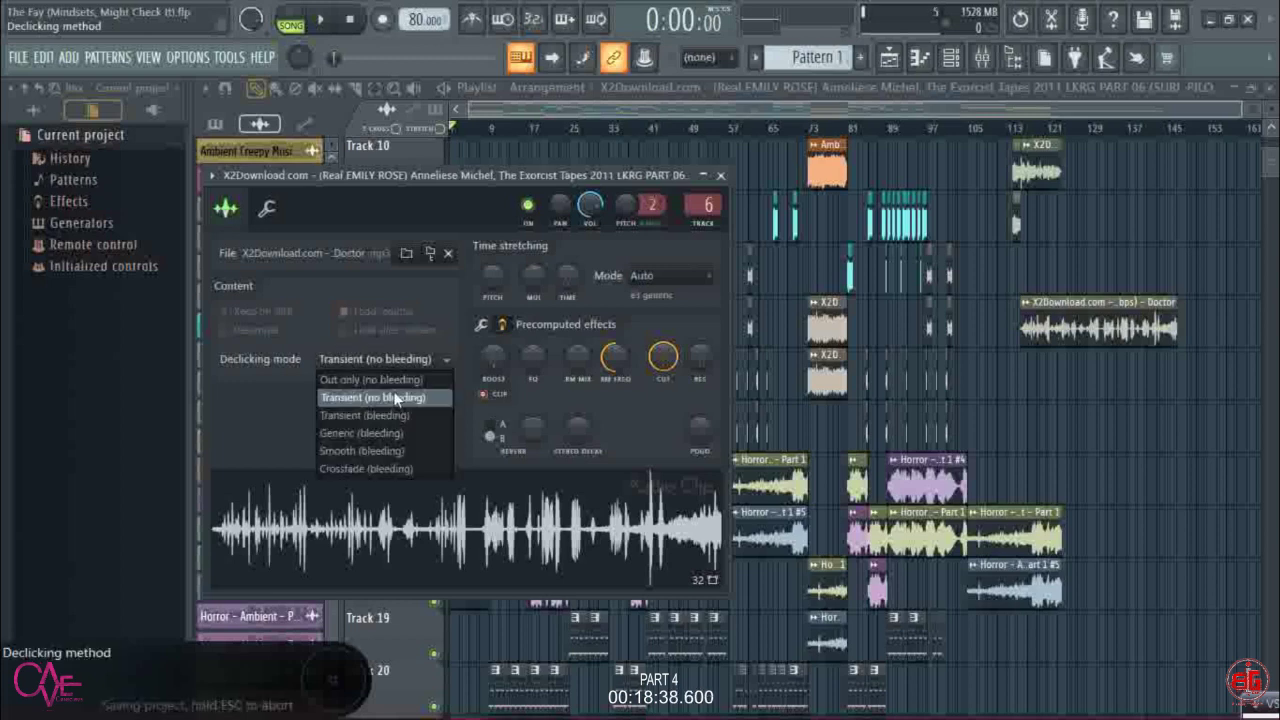
left_click(385, 451)
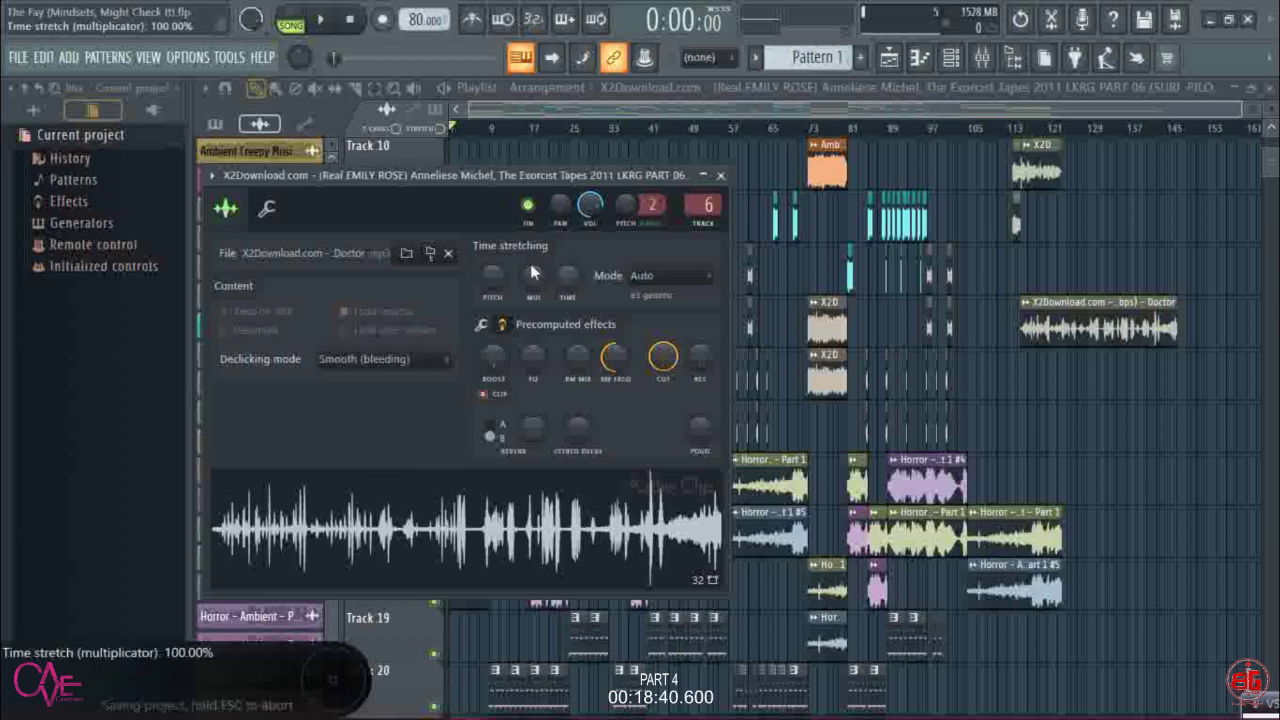
left_click(270, 207)
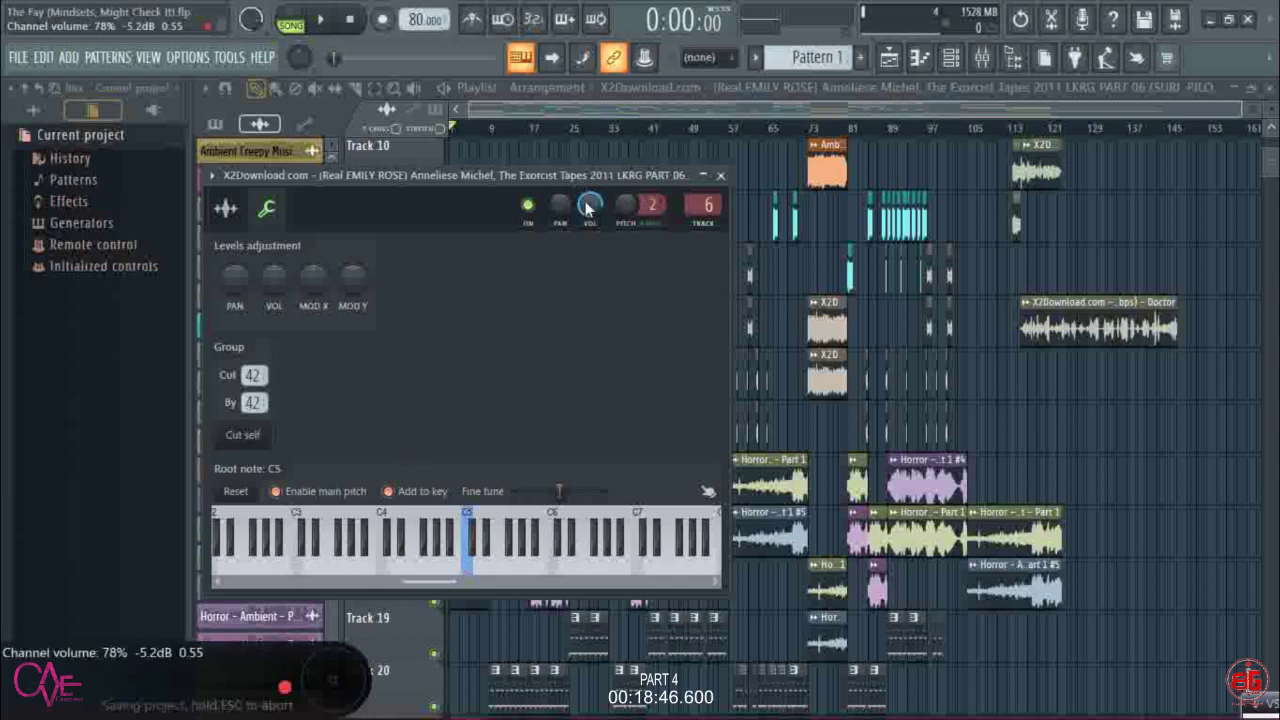
left_click_drag(588, 206, 588, 259)
- Move the Doctor clip from Track 13 up to Track 10, ahead of the orange Ambient clip
scroll(1022, 316, "down", 3)
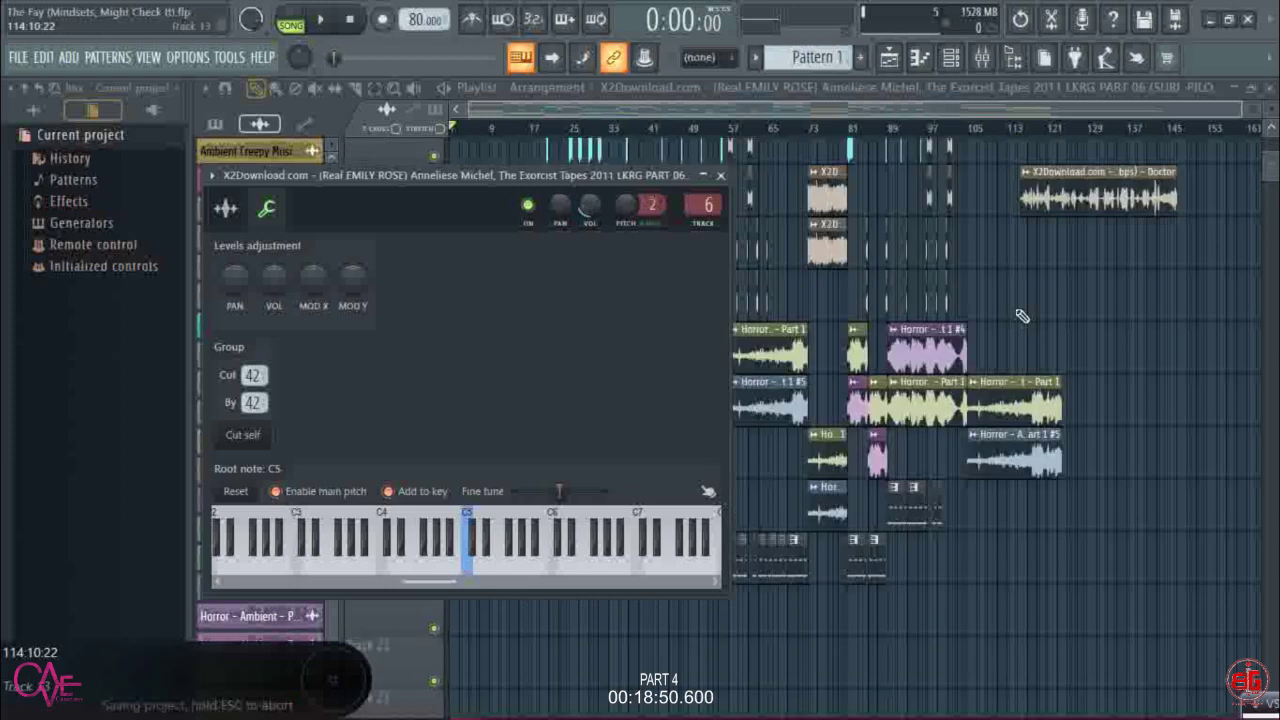
left_click_drag(1026, 196, 773, 58)
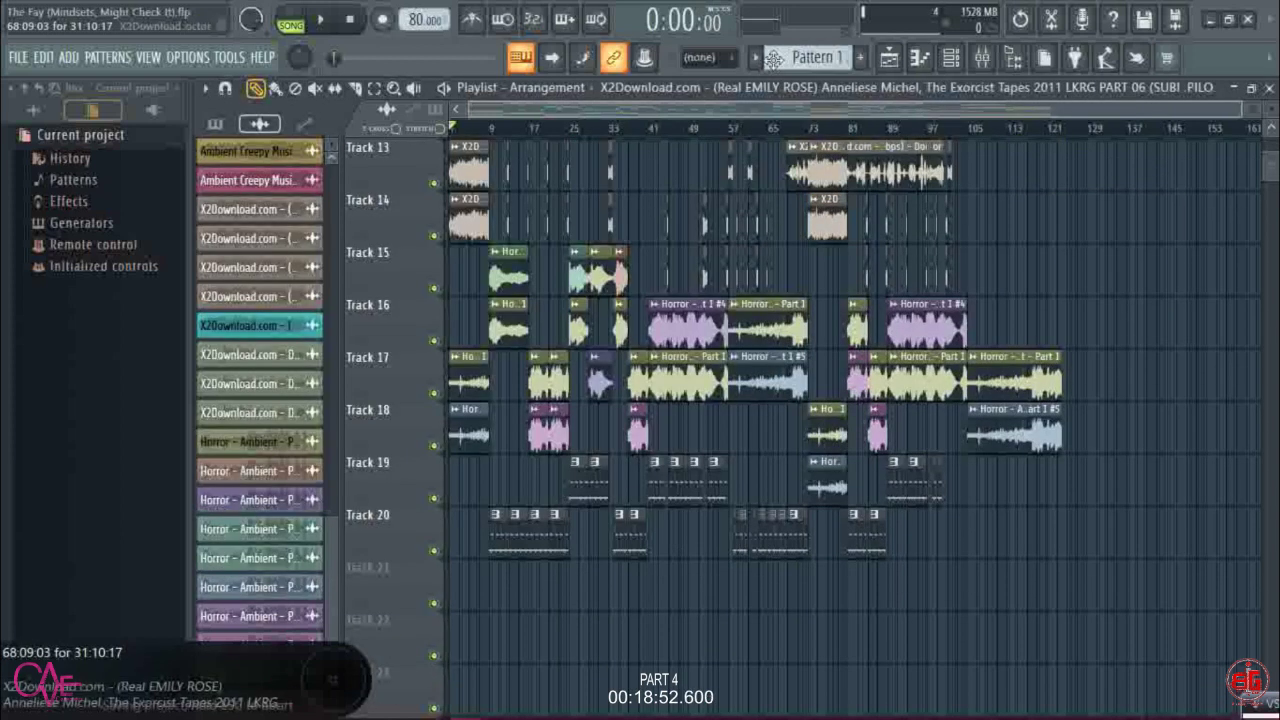
scroll(790, 416, "up", 12)
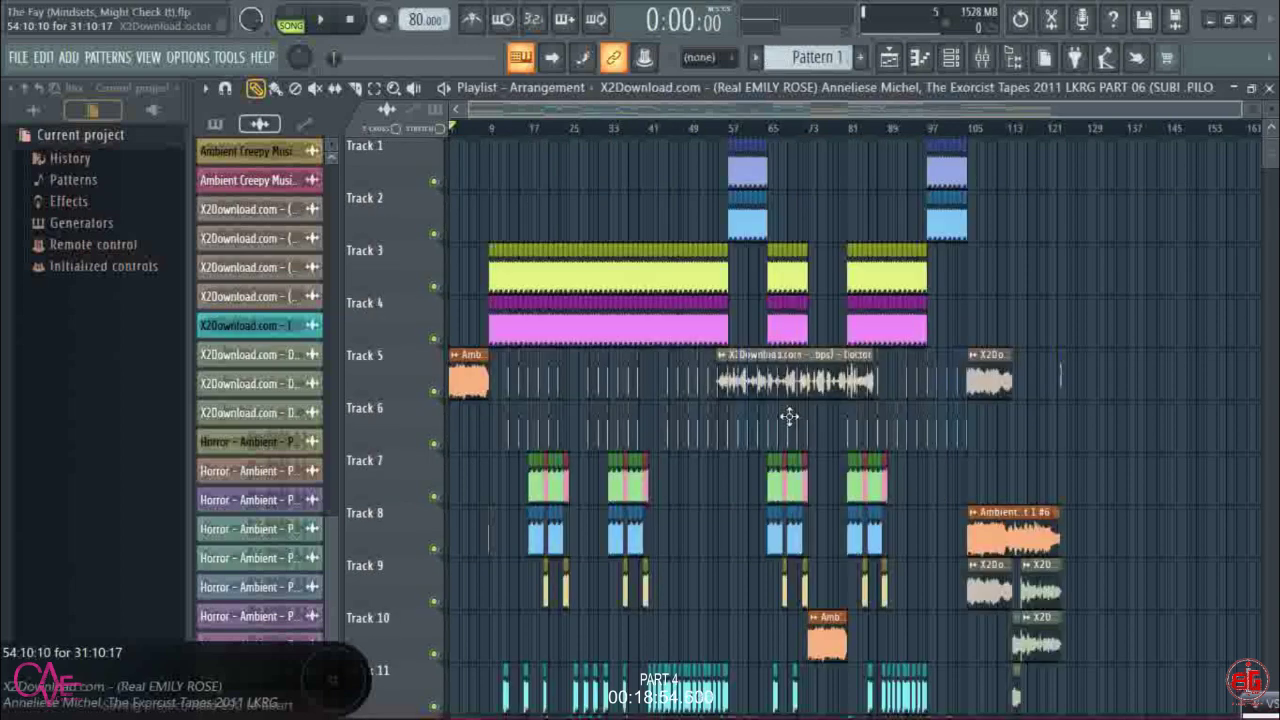
left_click_drag(790, 416, 646, 397)
scroll(768, 653, "down", 5)
- Insert an empty track above Track 10 and move the Doctor clip onto it, starting just before bar 57
right_click(404, 374)
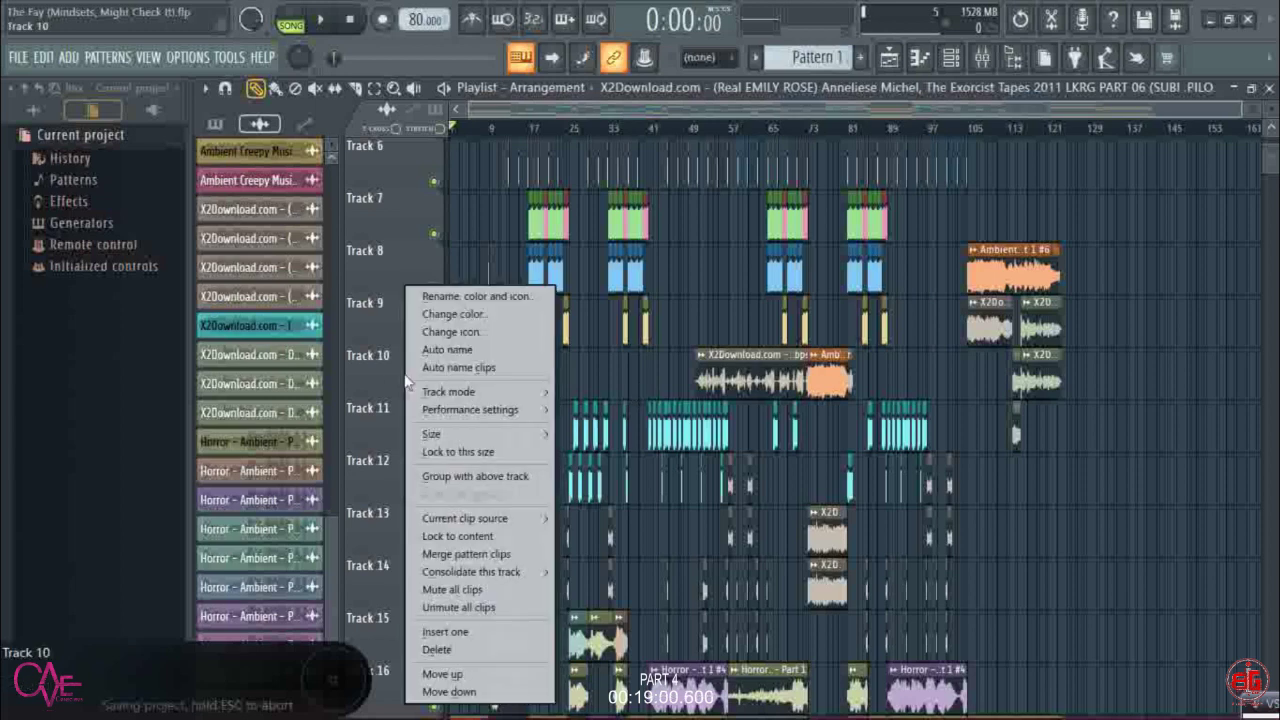
left_click(445, 632)
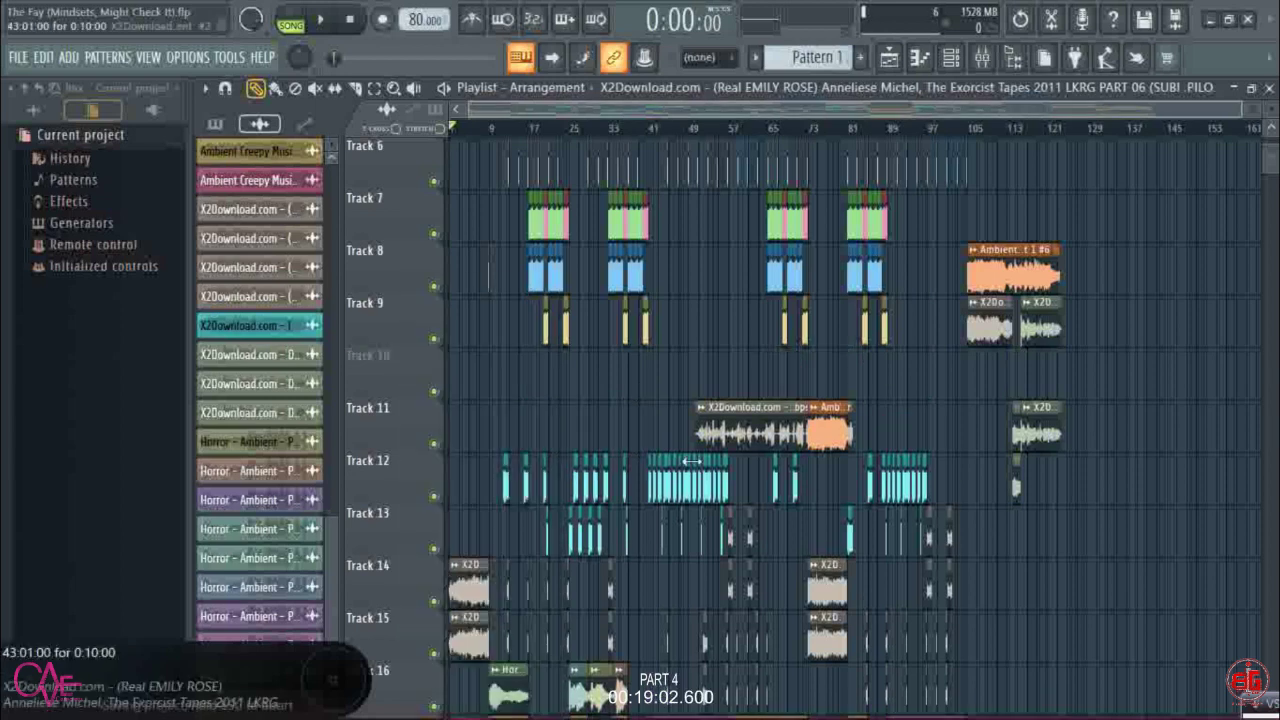
left_click_drag(755, 408, 746, 339)
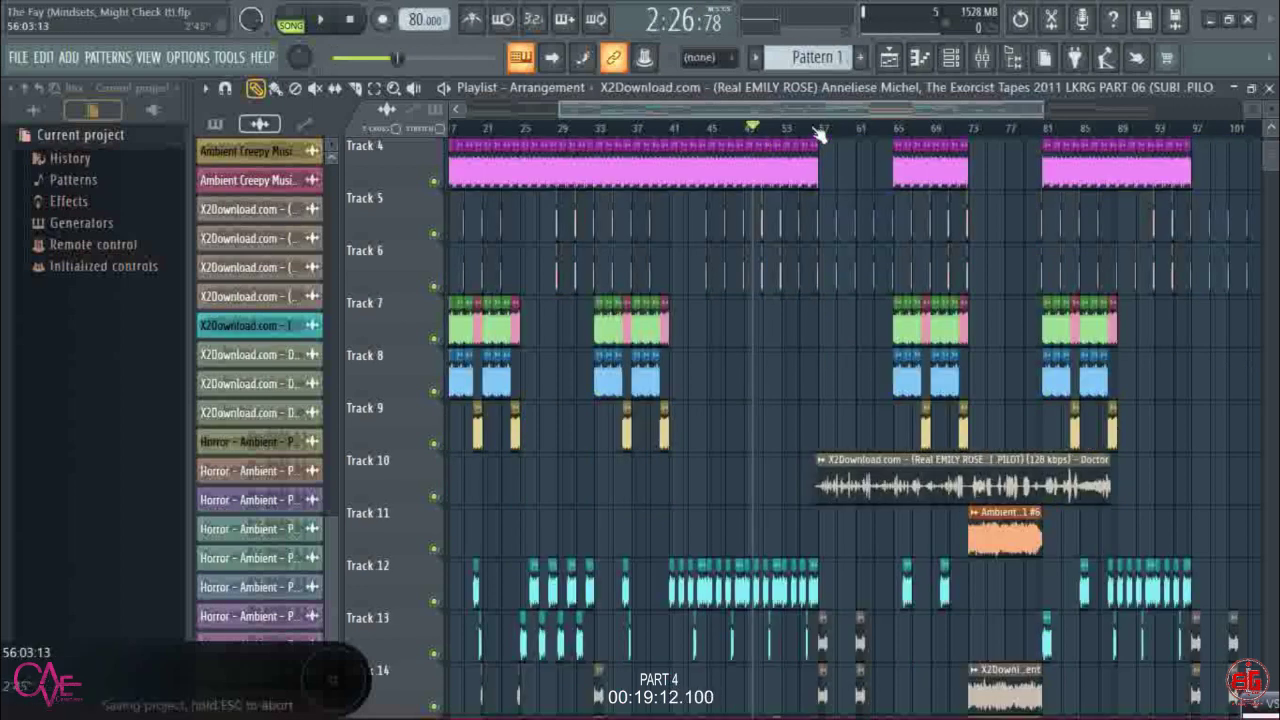
scroll(818, 133, "up", 2)
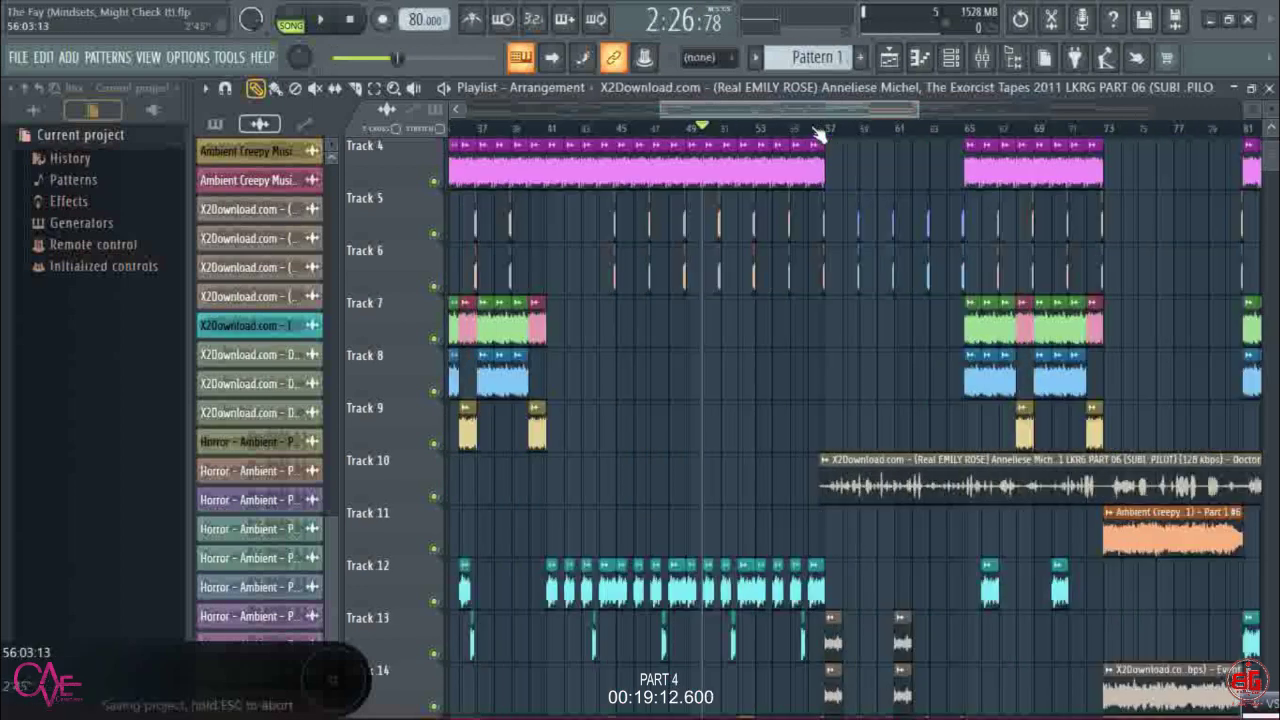
scroll(818, 133, "up", 3)
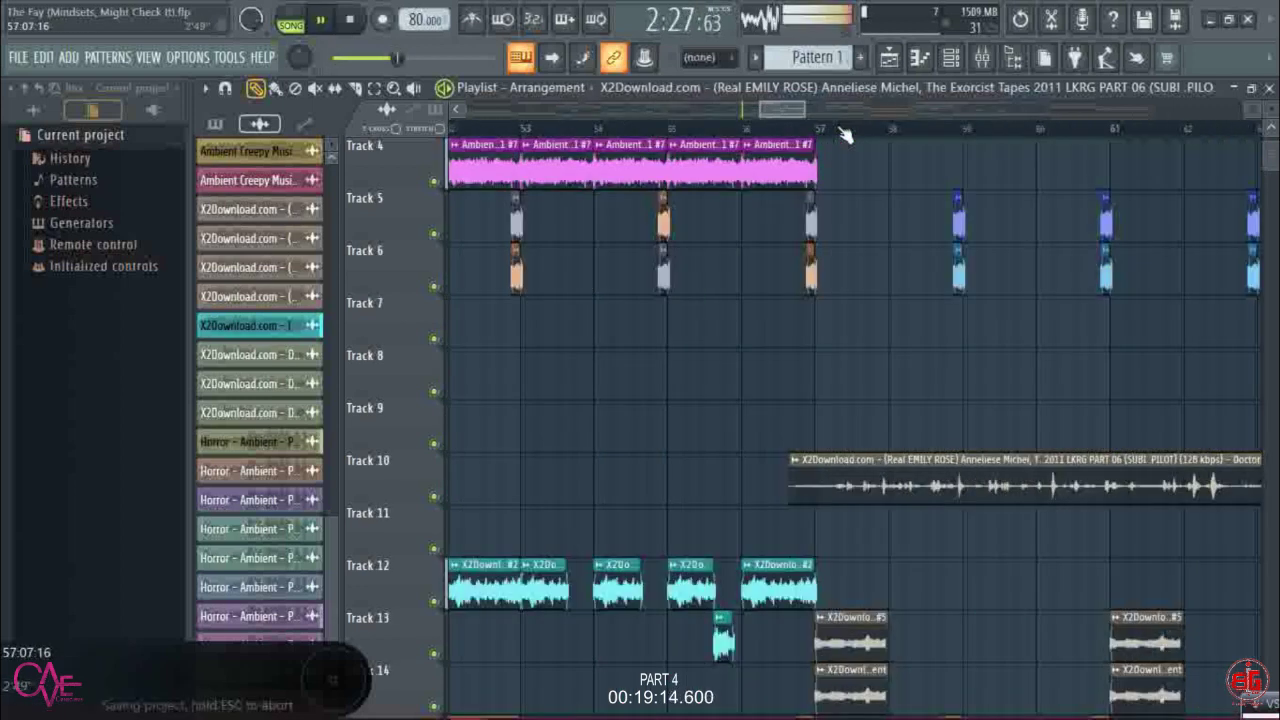
- Move the Doctor clip on Track 10 so it starts exactly at bar 57, and save the project
scroll(843, 135, "up", 2)
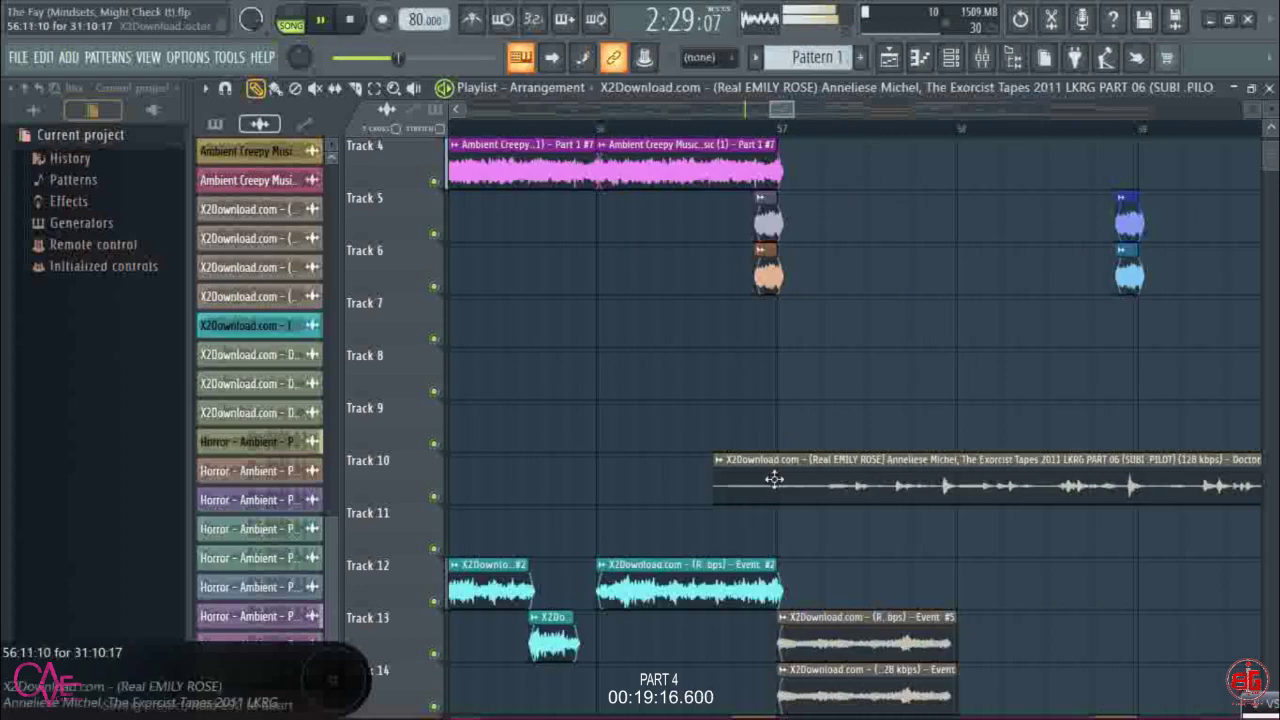
left_click_drag(774, 479, 838, 478)
key("ctrl+s")
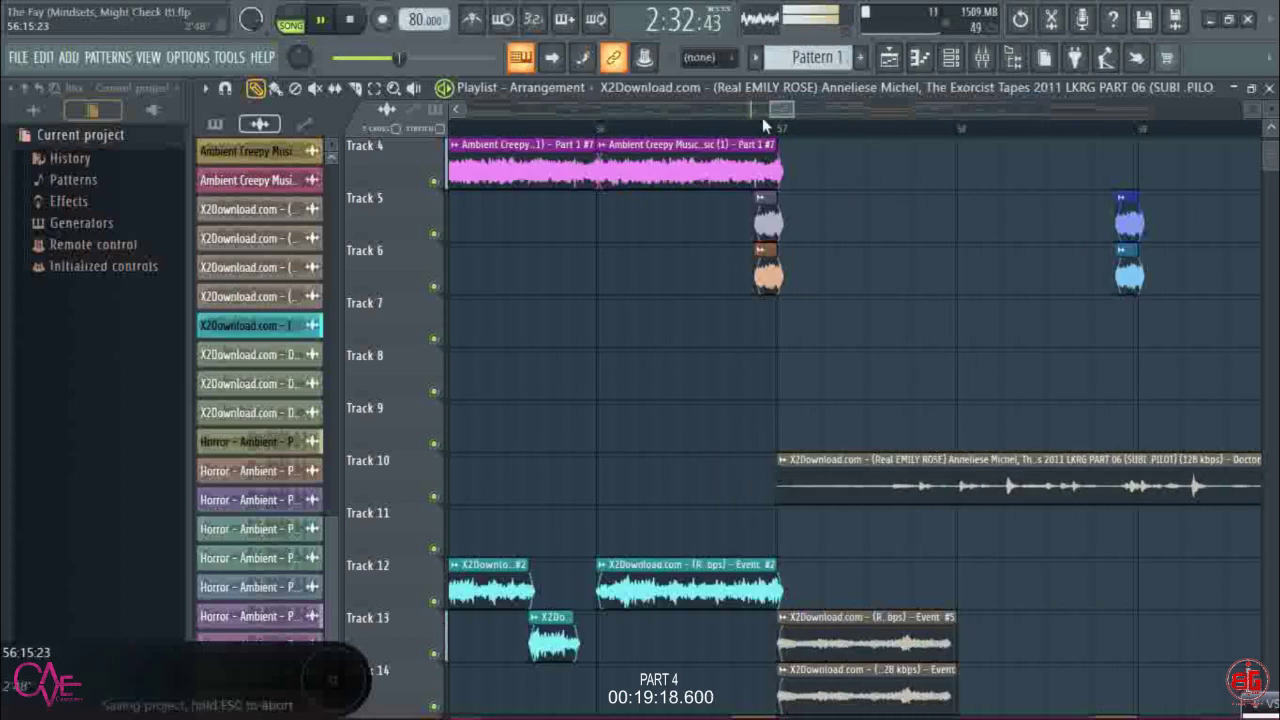
- Mute Tracks 13, 14, 15 and 16 in the playlist
scroll(762, 117, "down", 3)
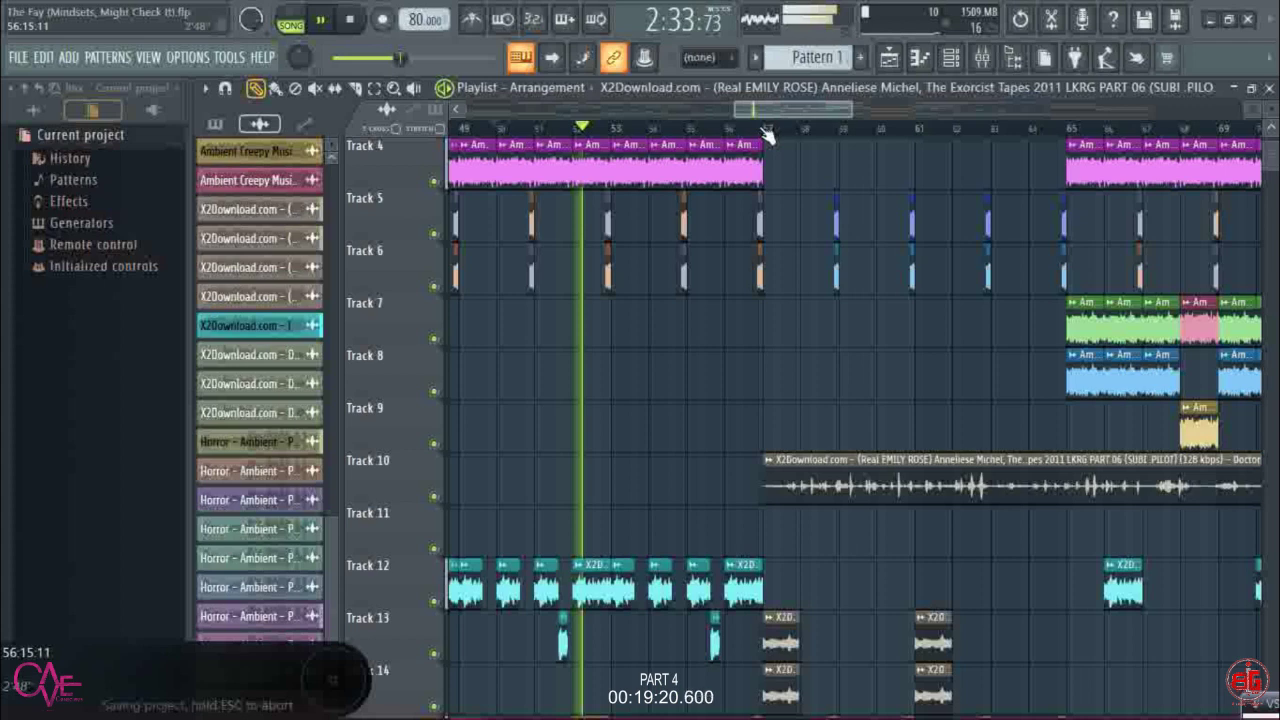
scroll(766, 135, "down", 4)
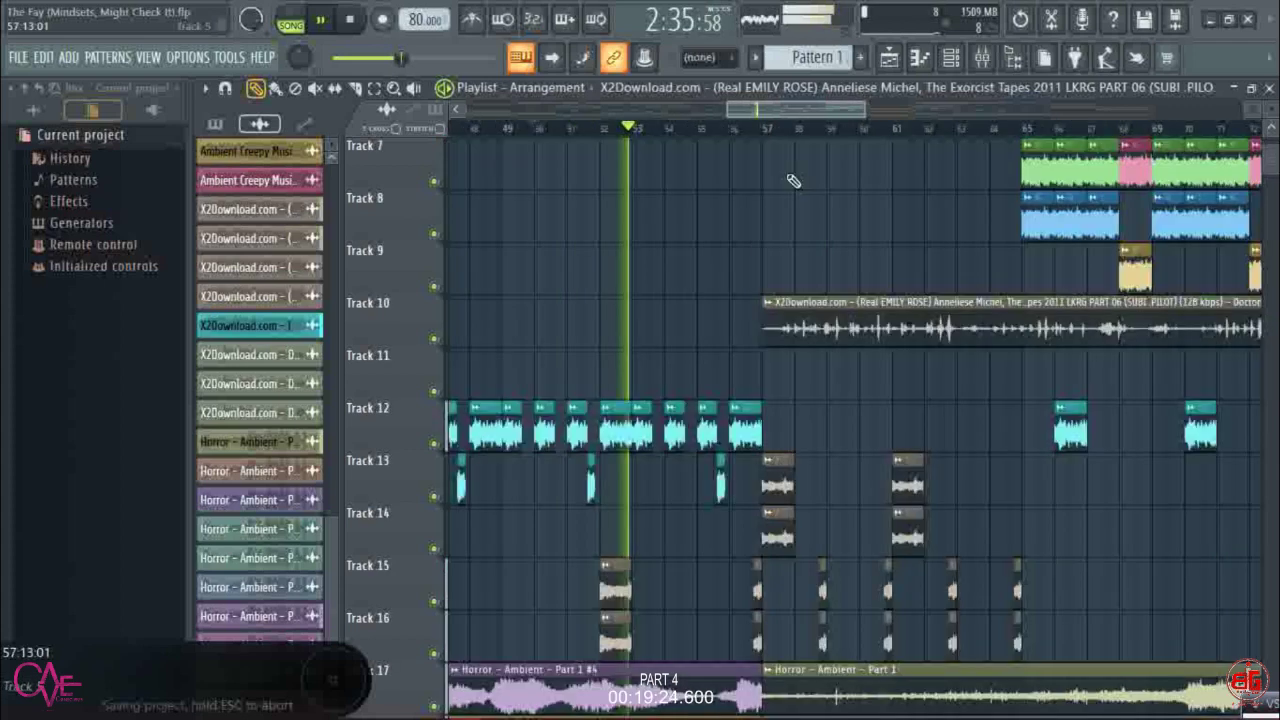
scroll(805, 184, "down", 2)
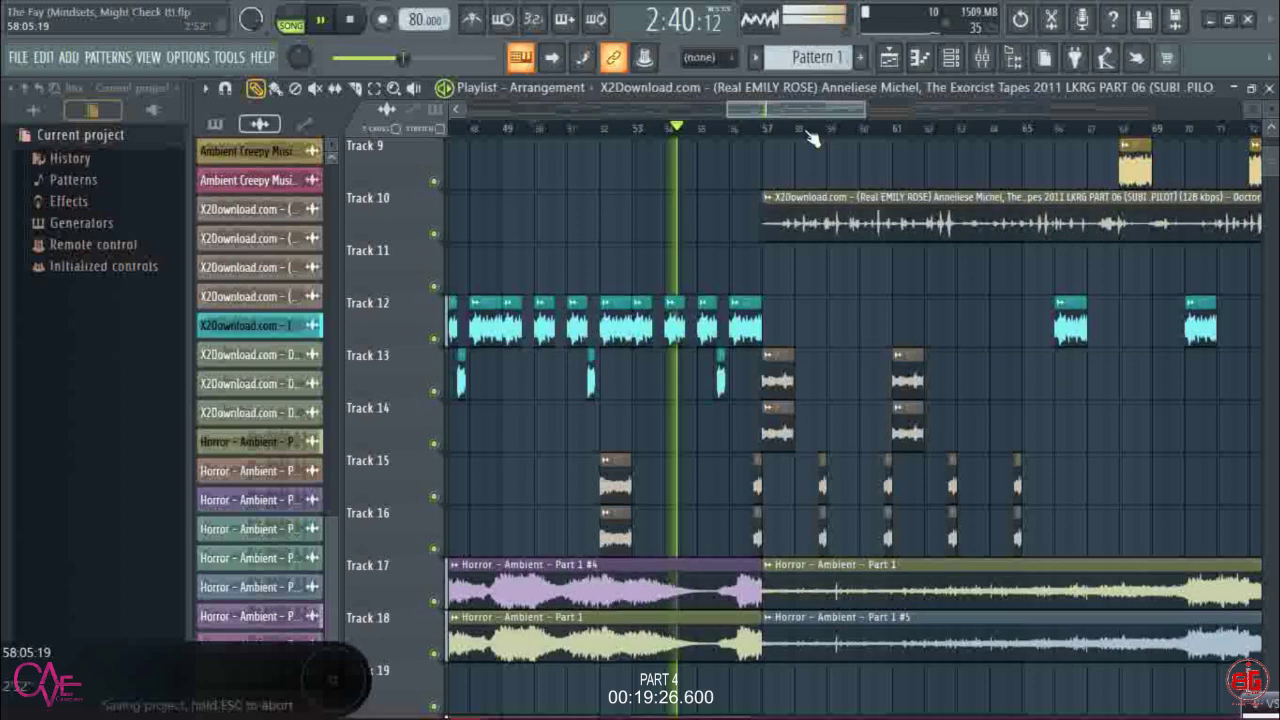
scroll(812, 138, "up", 1)
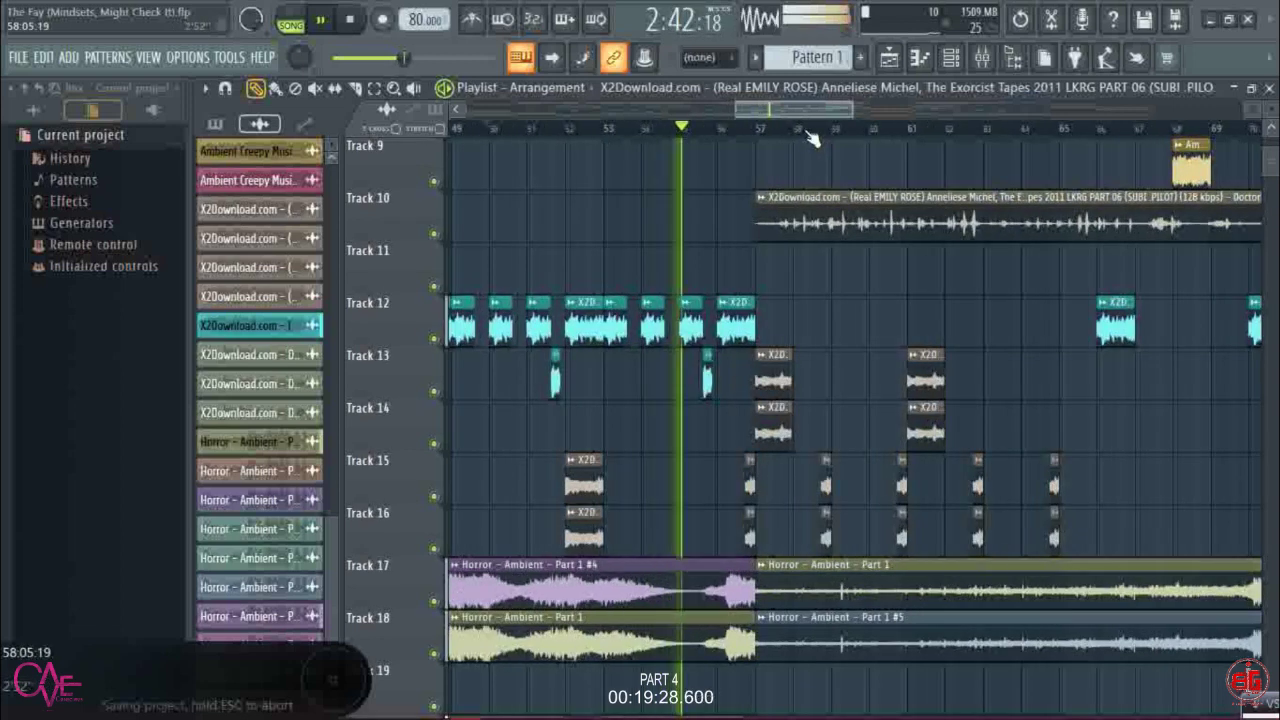
scroll(812, 138, "up", 1)
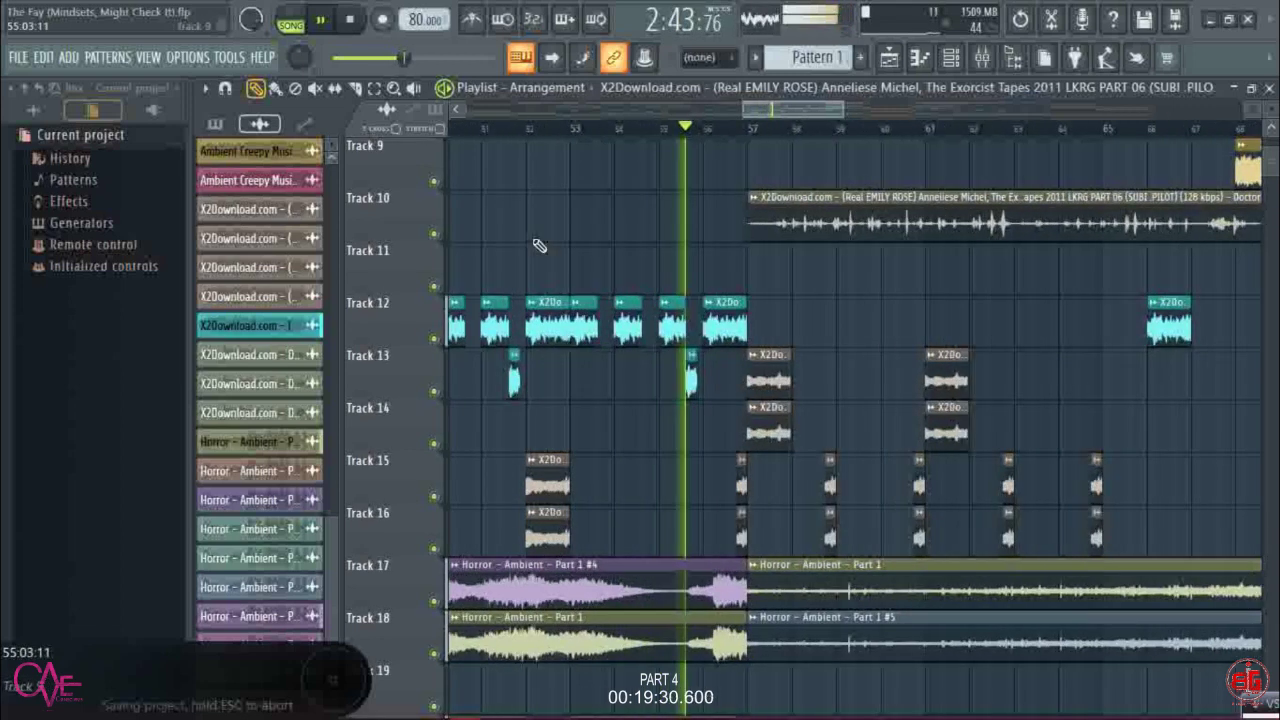
left_click(435, 390)
left_click(436, 443)
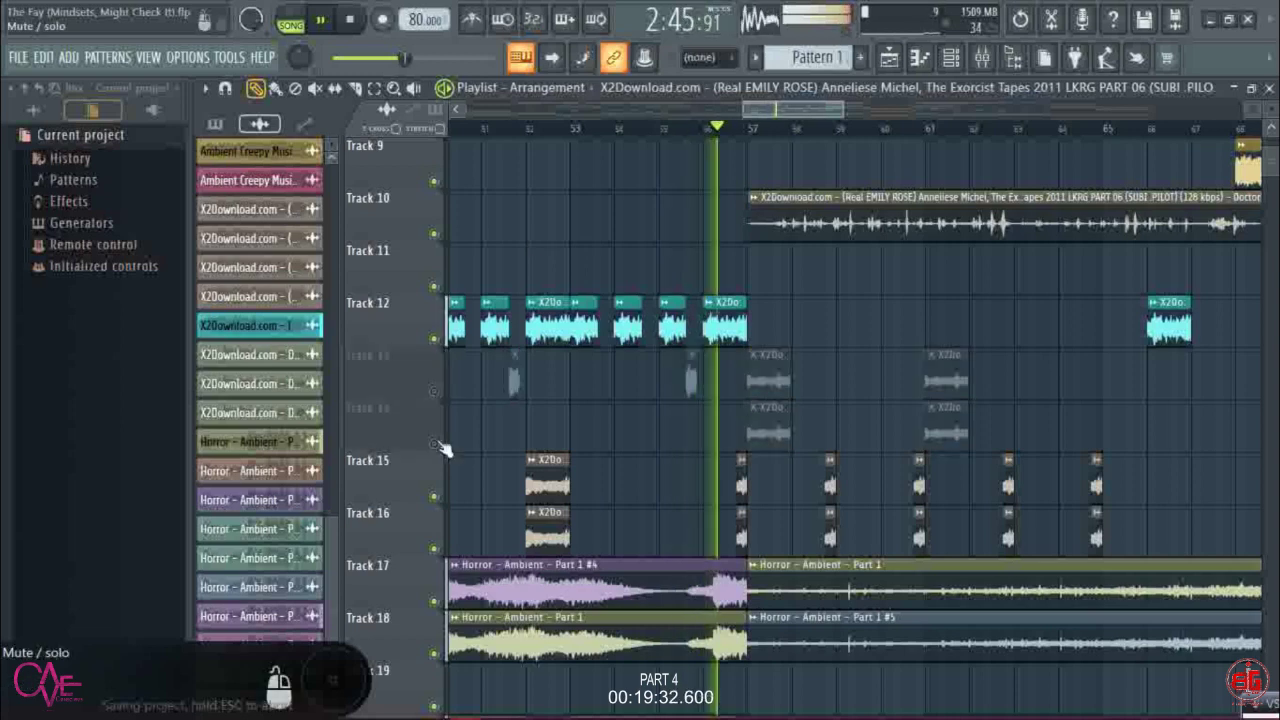
left_click(434, 496)
left_click(434, 548)
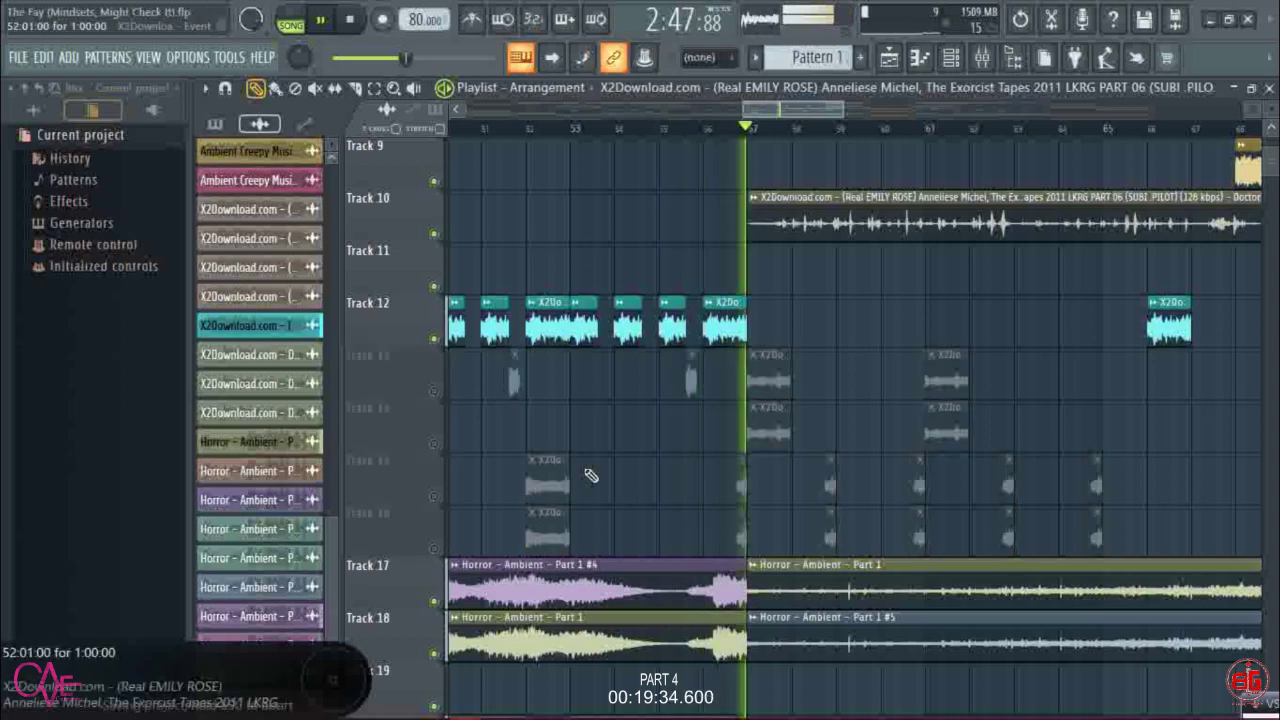
- Nudge the Doctor clip to start just before bar 57 and turn its channel volume down slightly
scroll(781, 128, "up", 1)
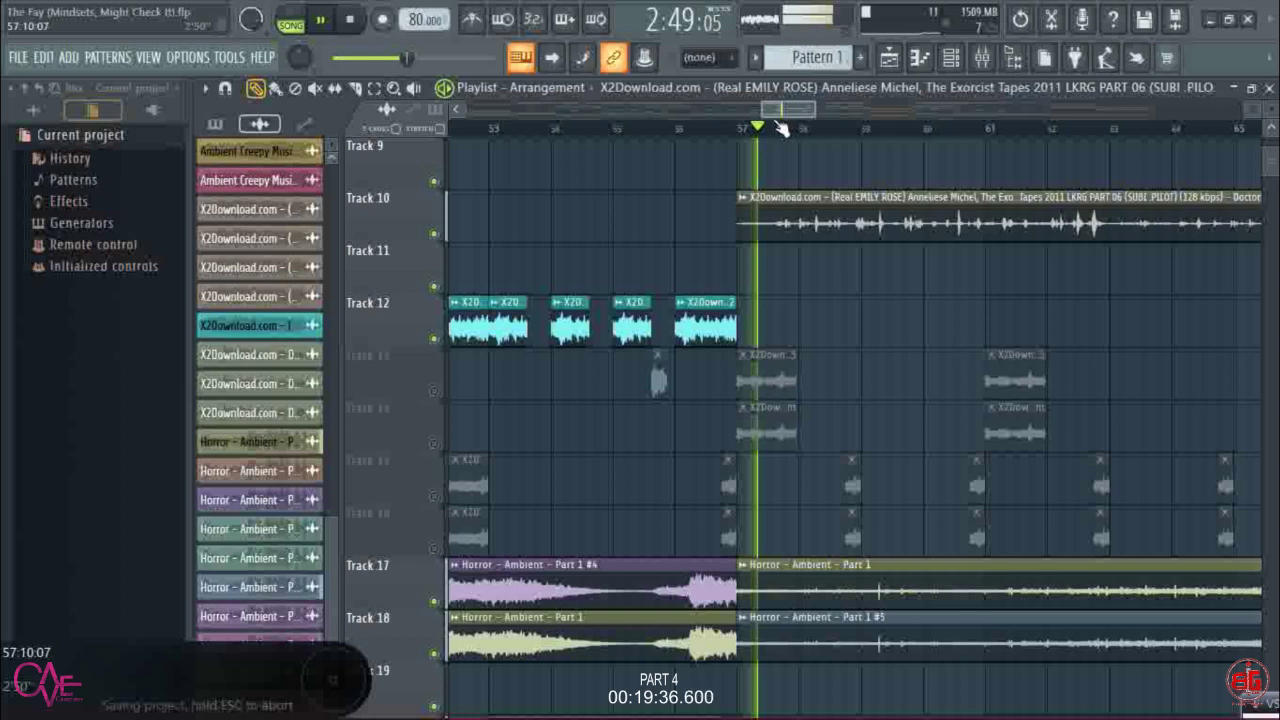
scroll(781, 128, "up", 1)
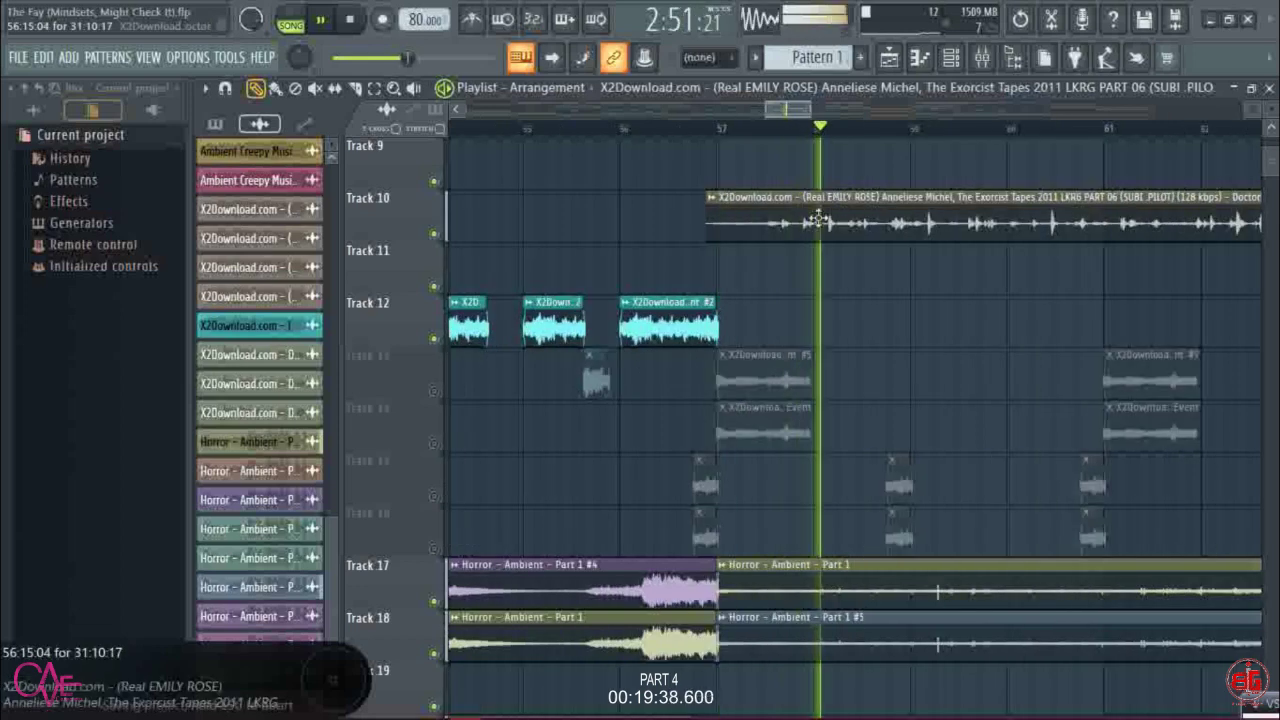
double_click(818, 218)
mouse_move(592, 202)
left_mouse_down()
mouse_move(592, 235)
mouse_move(592, 206)
left_mouse_up()
key("Escape")
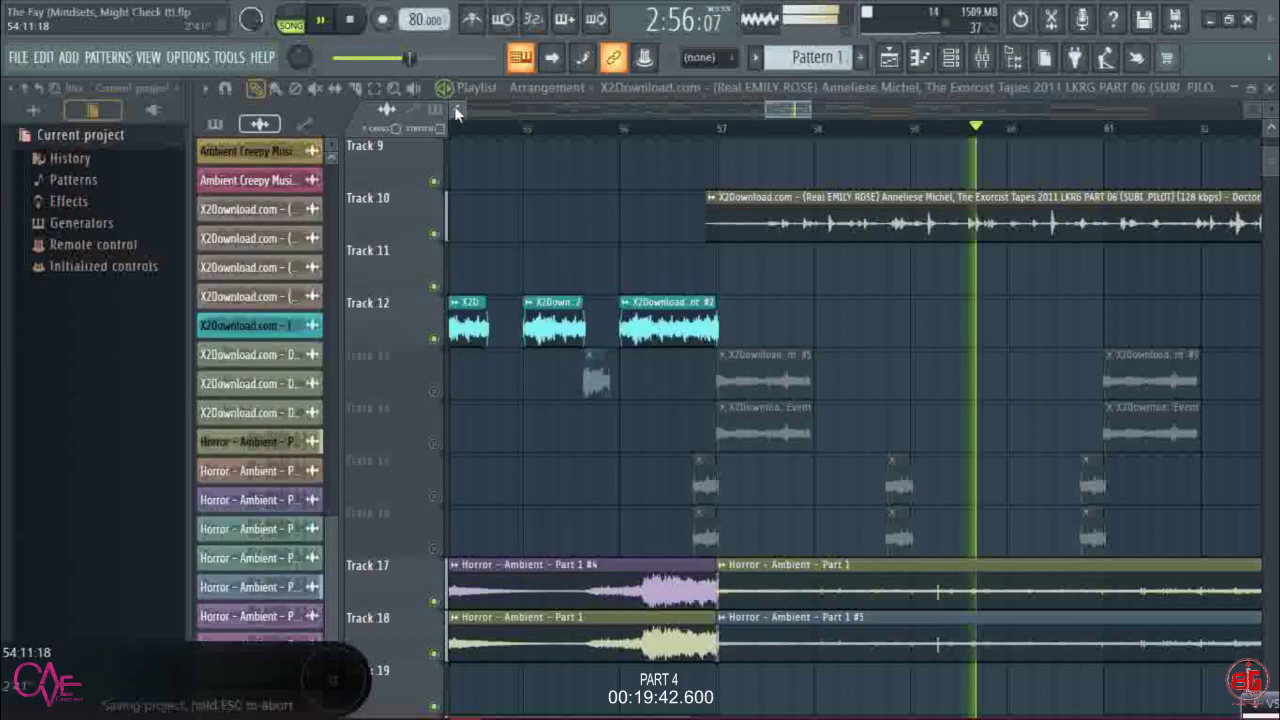
- Solo Track 10 to audition the Doctor clip, check its channel settings, and save the project
scroll(603, 141, "down", 2)
scroll(603, 141, "down", 3)
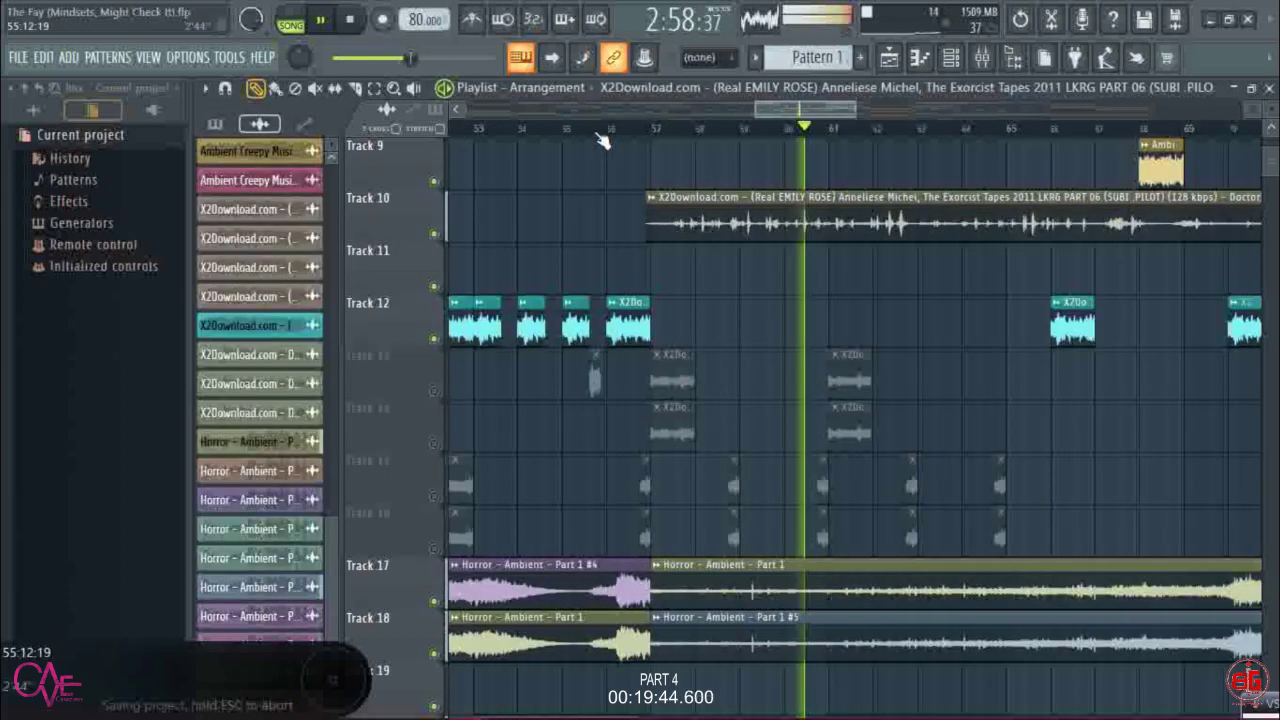
scroll(747, 291, "down", 2)
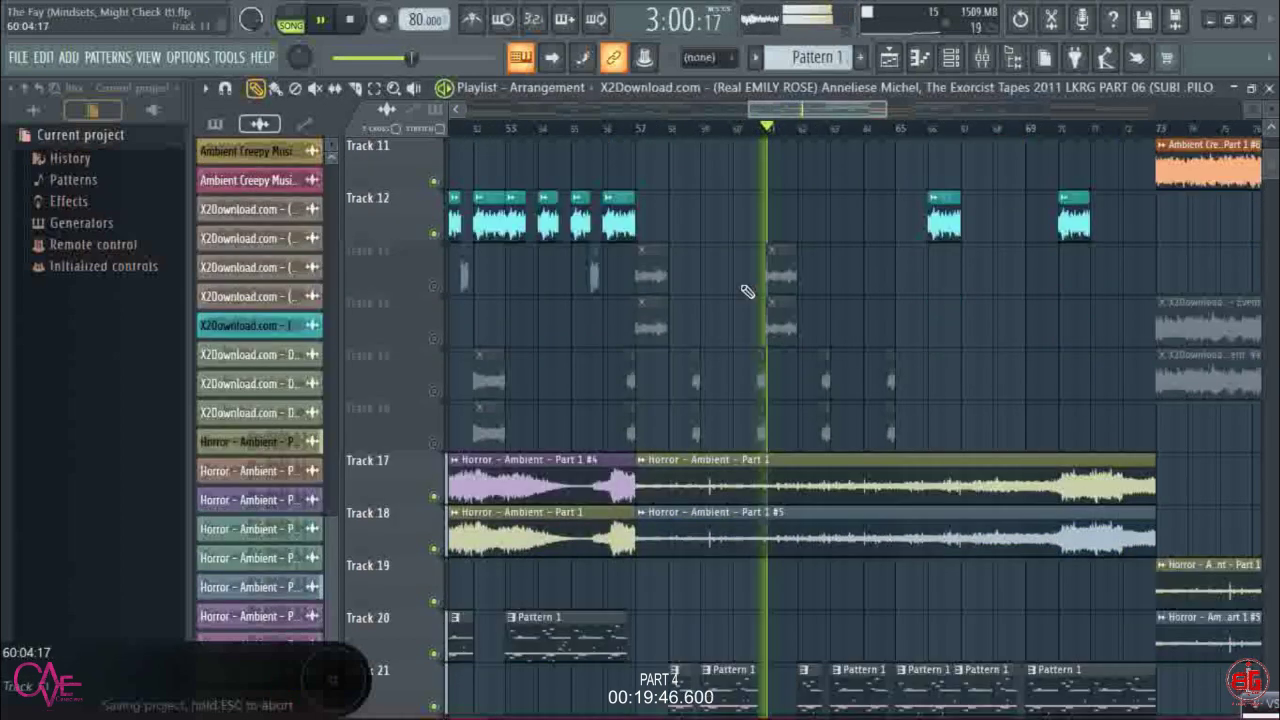
scroll(747, 291, "up", 2)
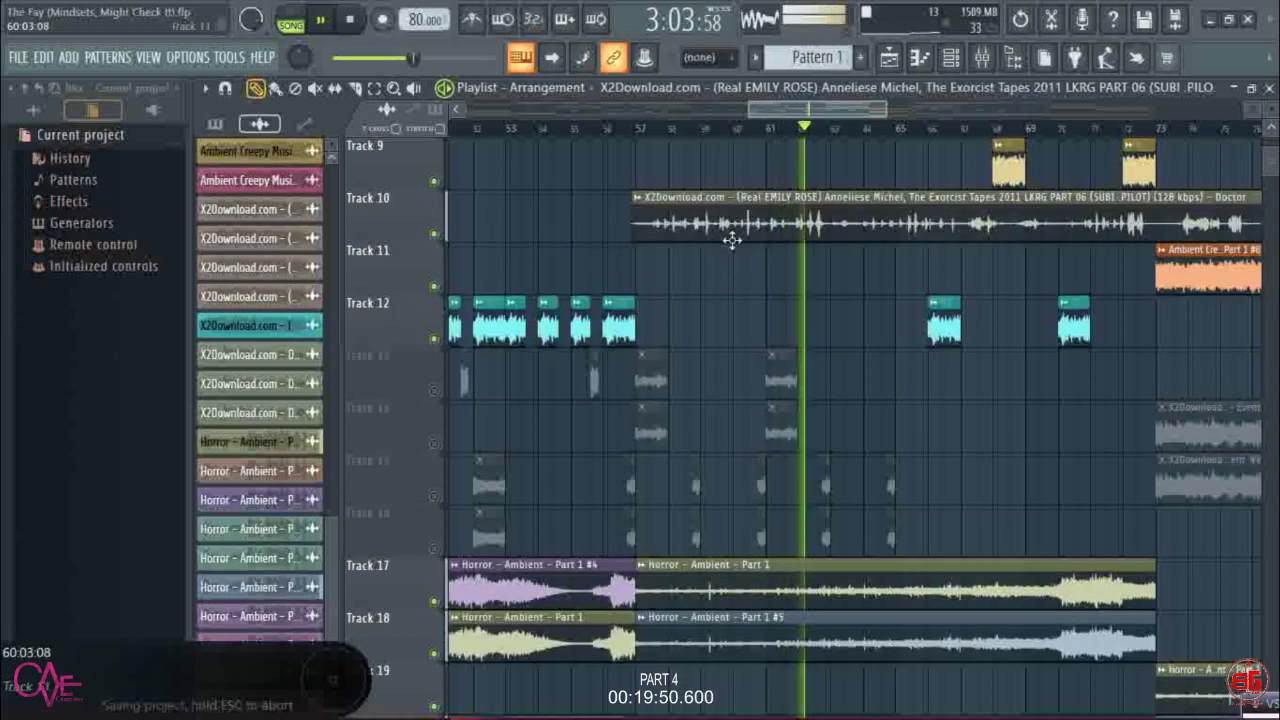
right_click(437, 236)
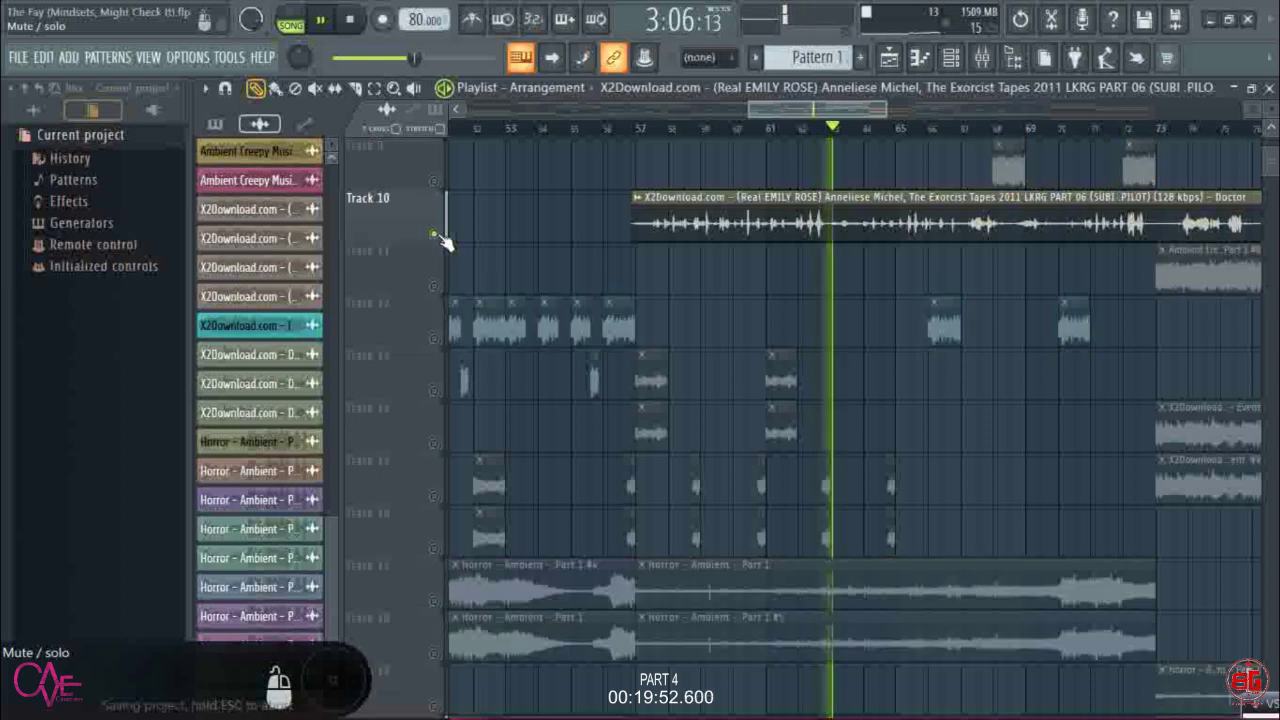
double_click(818, 215)
left_click(790, 107)
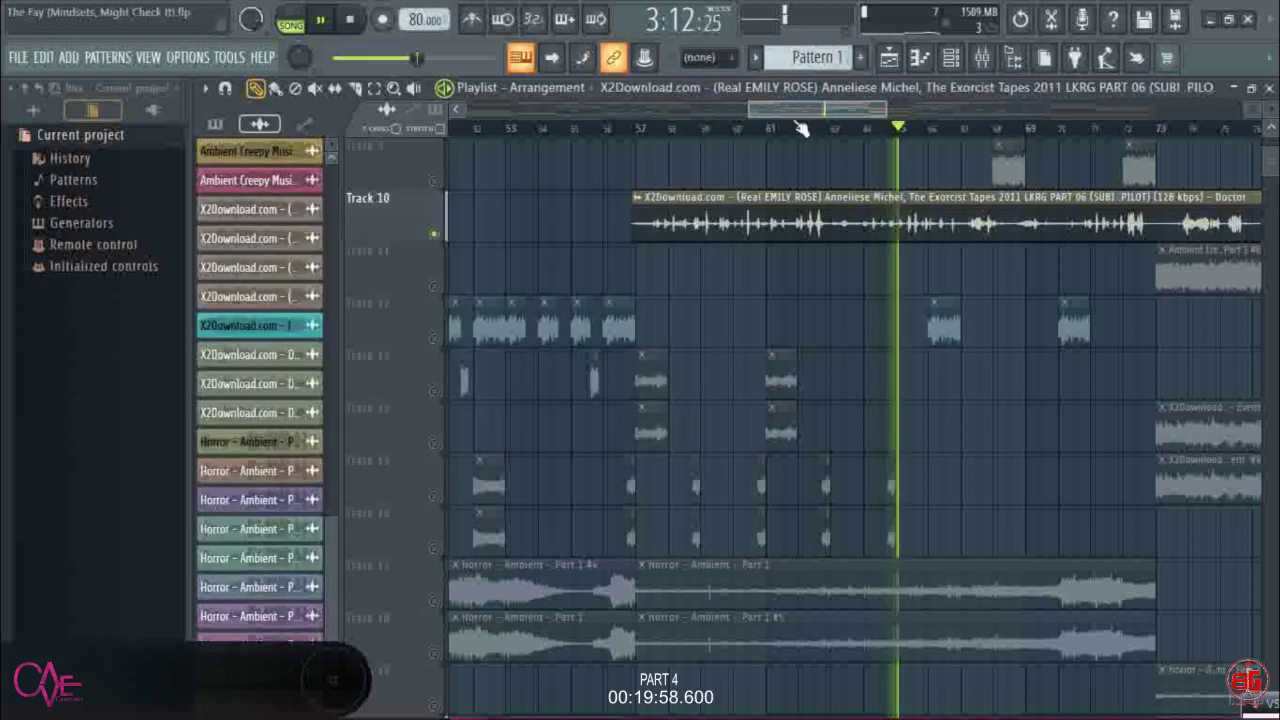
key("ctrl+s")
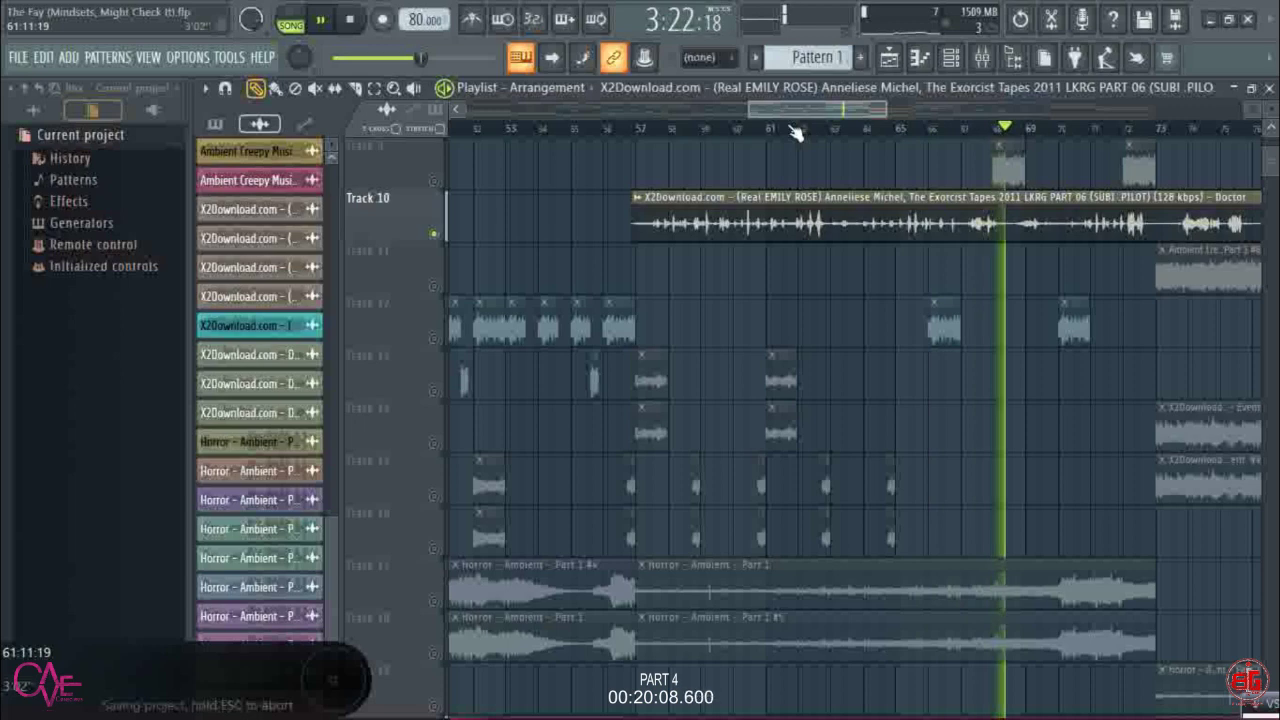
- Slice the Doctor clip on Track 10 shortly after bar 67 and make its front piece unique
scroll(988, 130, "up", 5)
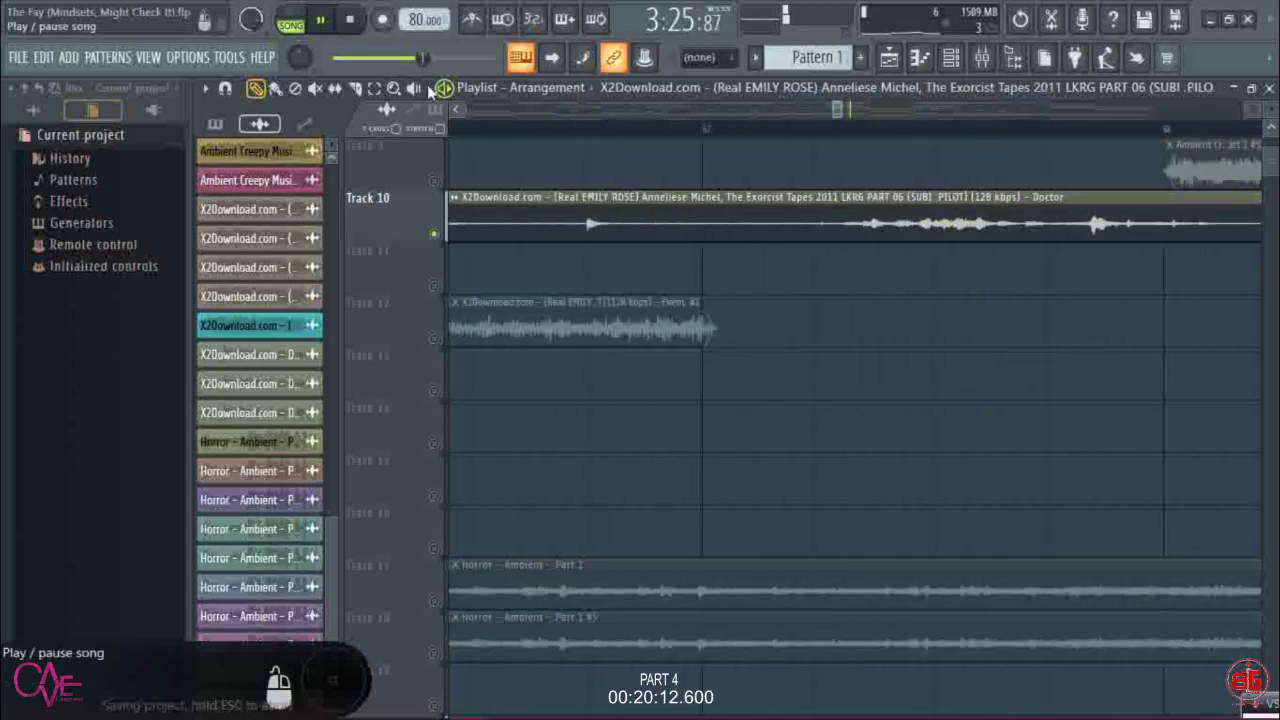
left_click(354, 88)
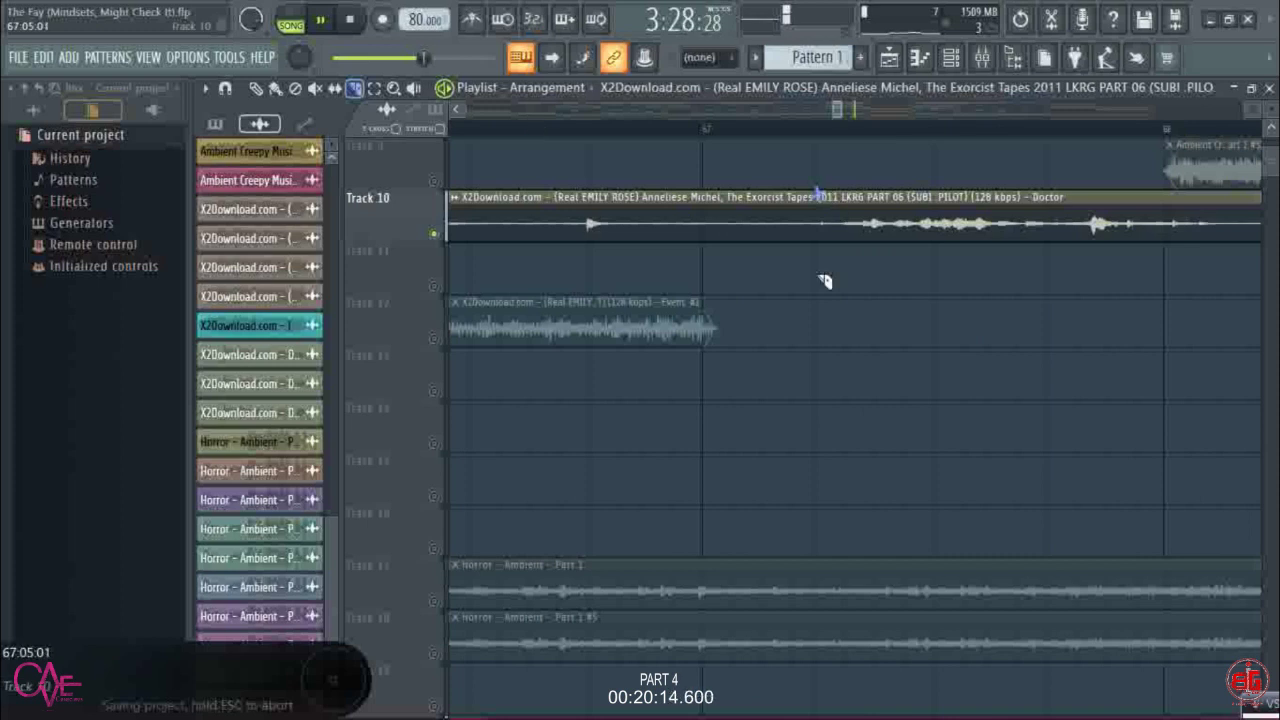
left_click(824, 222)
left_click(256, 88)
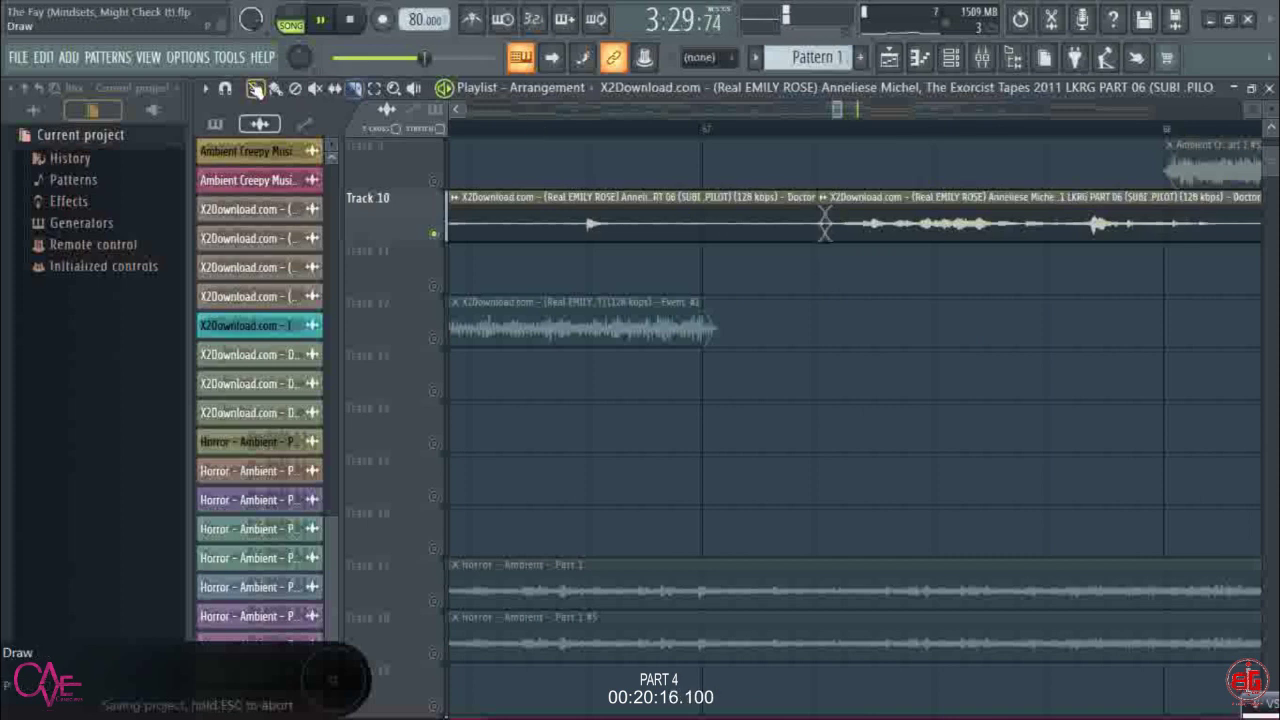
left_click(455, 197)
left_click(495, 338)
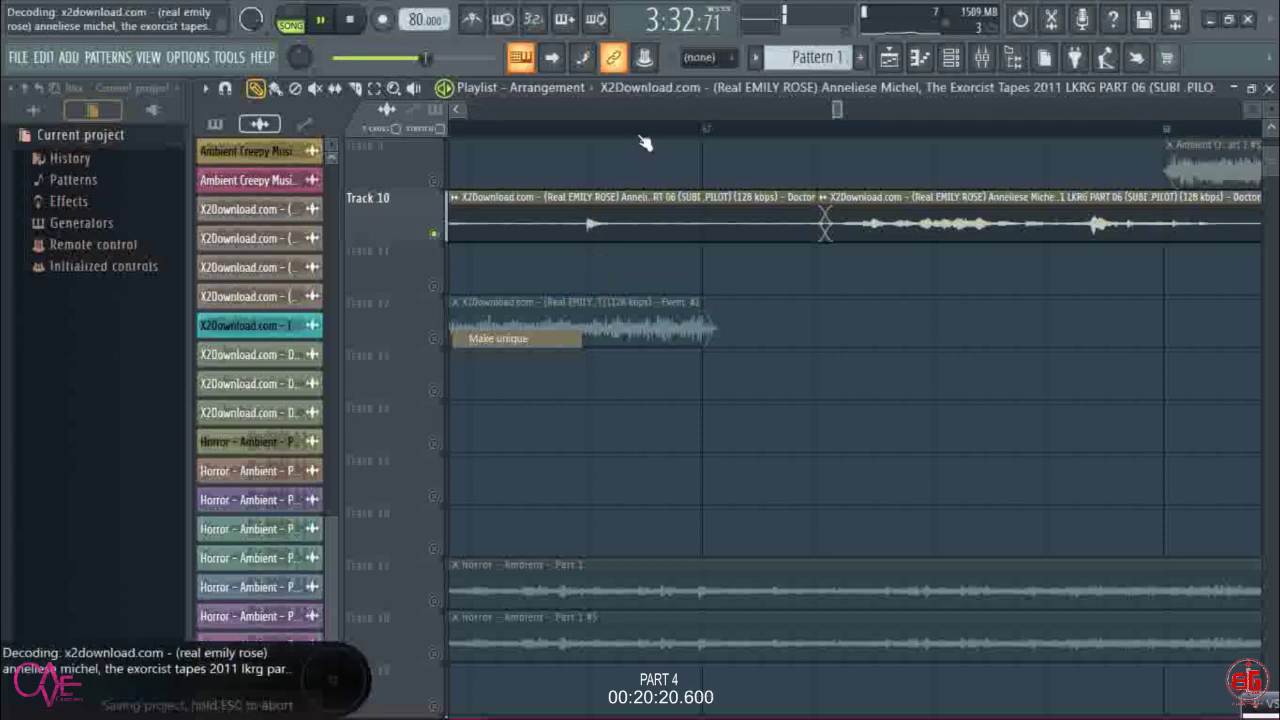
- Move both Doctor pieces past the arrangement's end, the longer on Track 10 near bar 137 and the shorter on Track 11 near bar 140
scroll(645, 143, "down", 5)
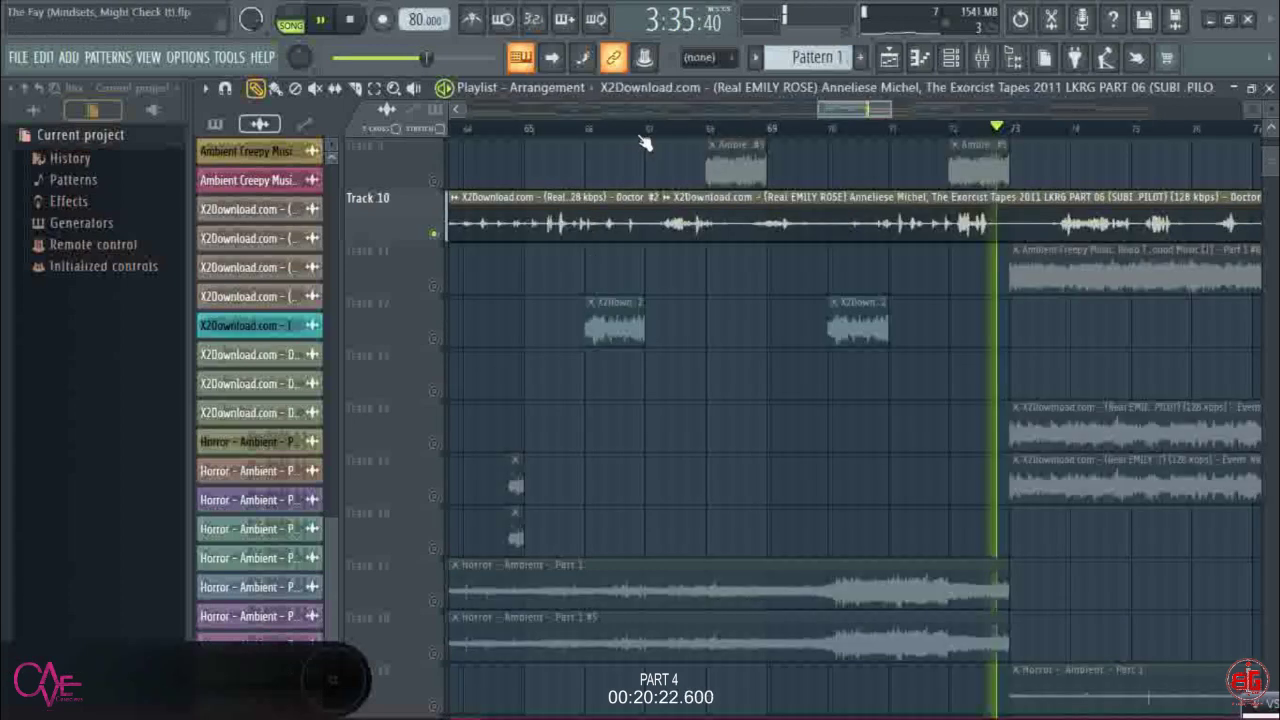
scroll(645, 143, "down", 5)
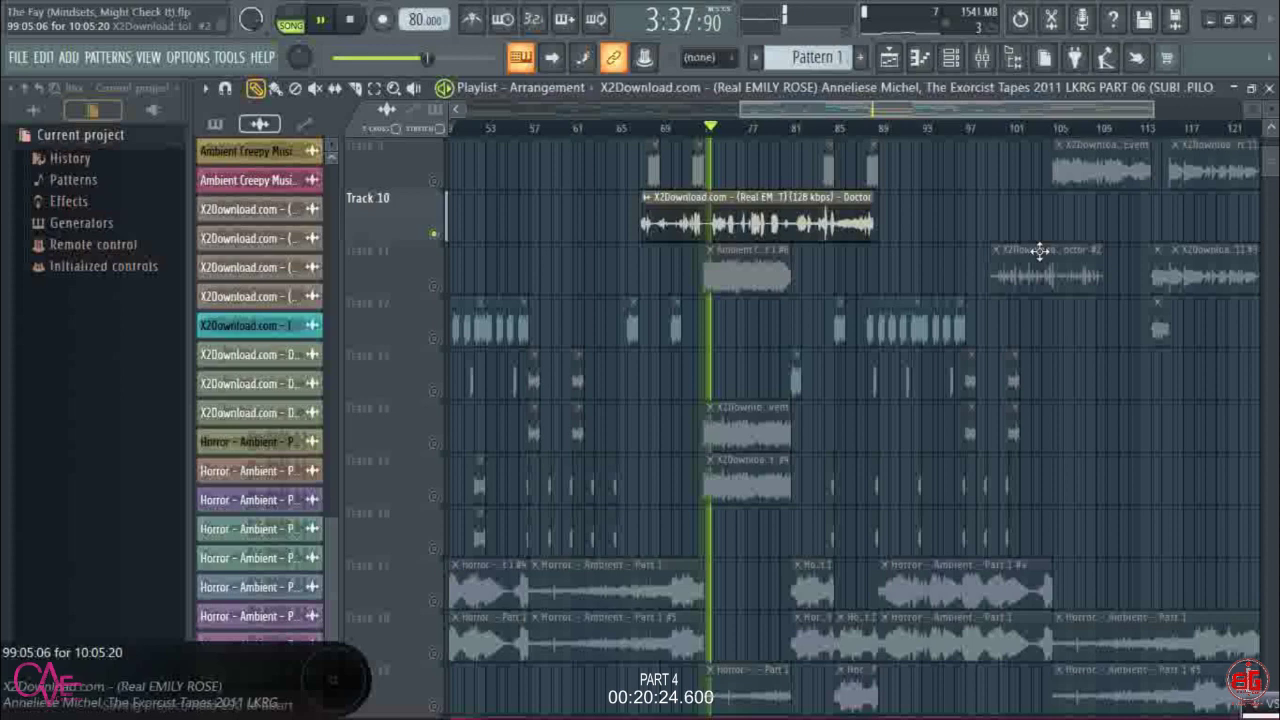
left_click_drag(1040, 251, 1061, 199)
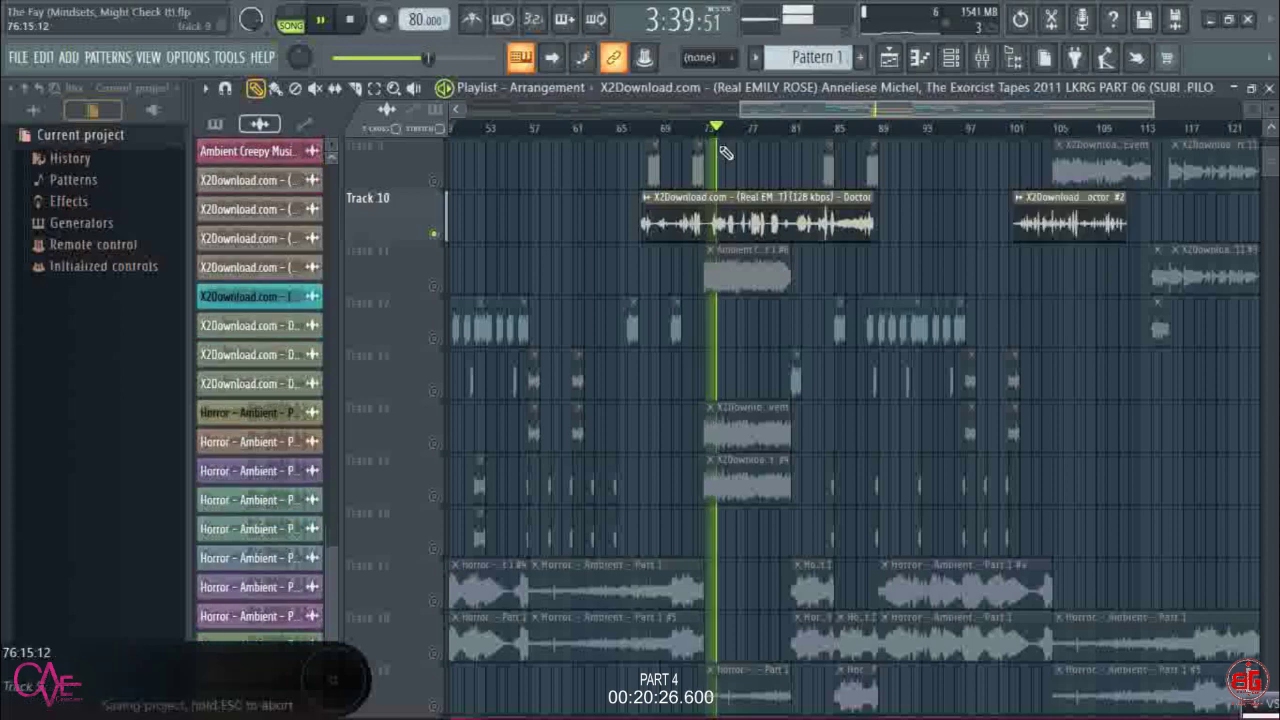
scroll(712, 140, "down", 3)
left_click_drag(900, 198, 1248, 200)
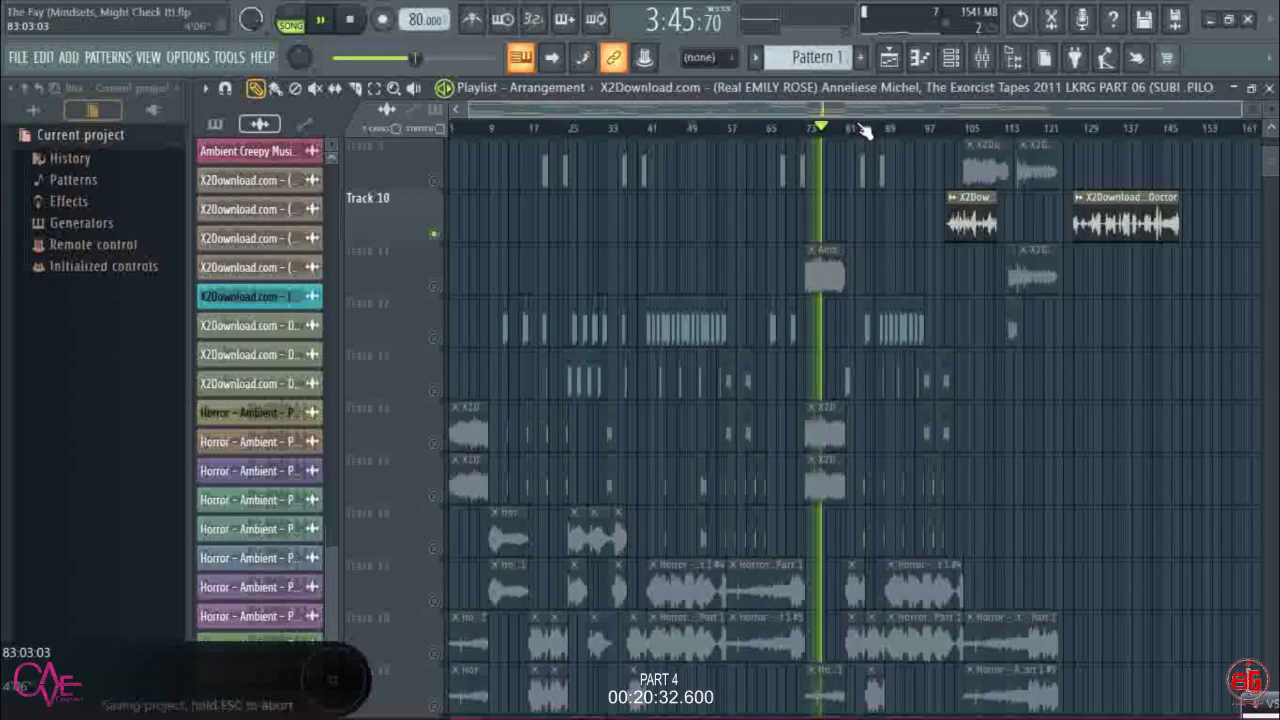
left_click_drag(972, 236, 1166, 288)
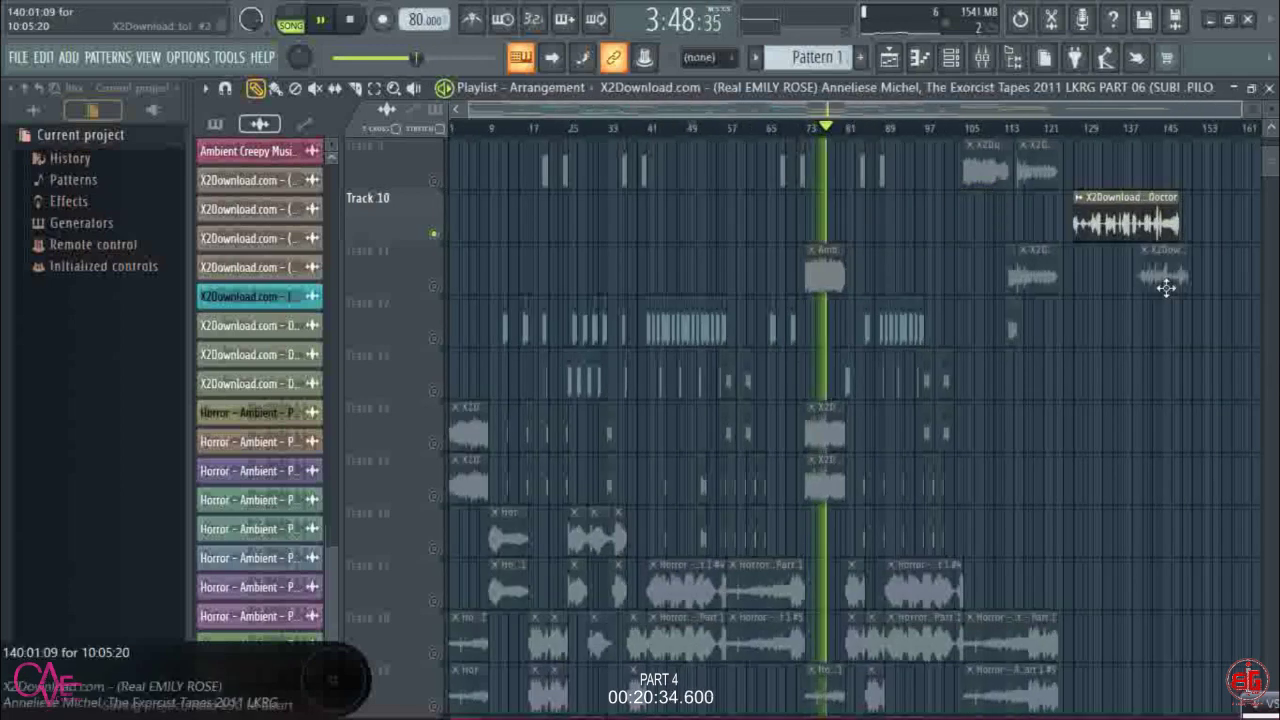
left_click_drag(1126, 222, 1180, 222)
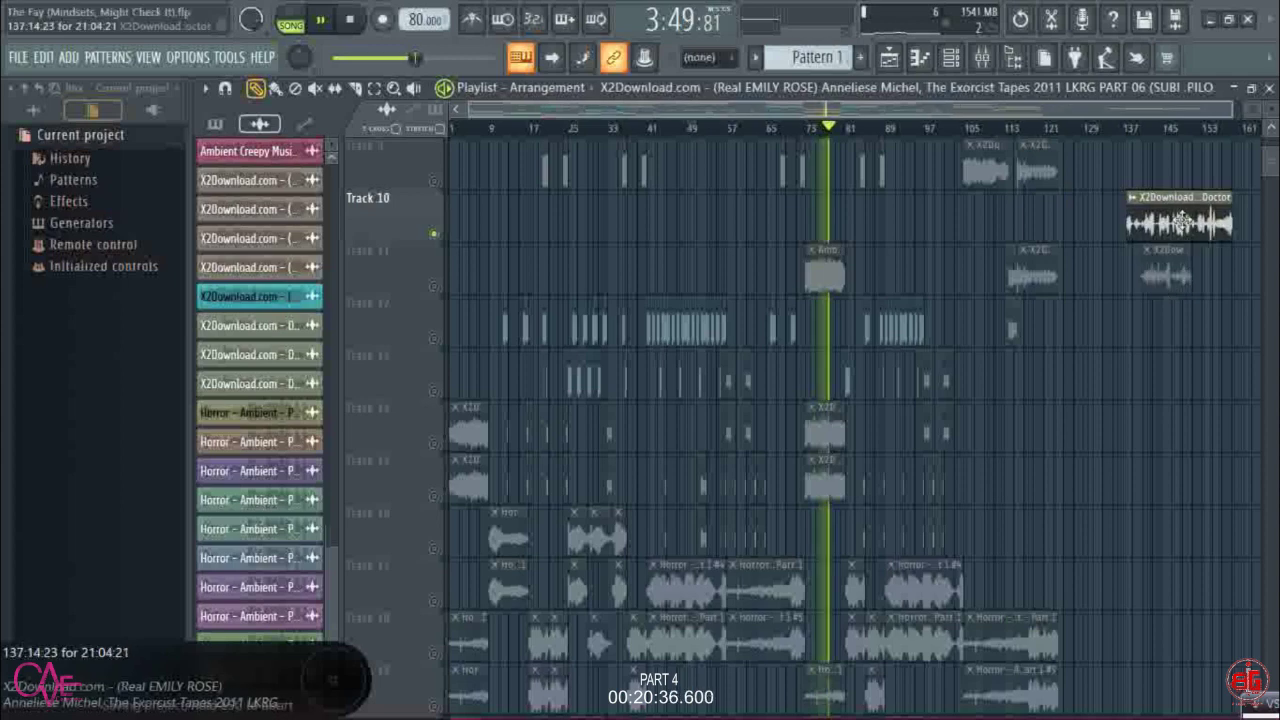
- Save the project and take Track 10 out of solo so all tracks play again
key("ctrl+s")
right_click(435, 236)
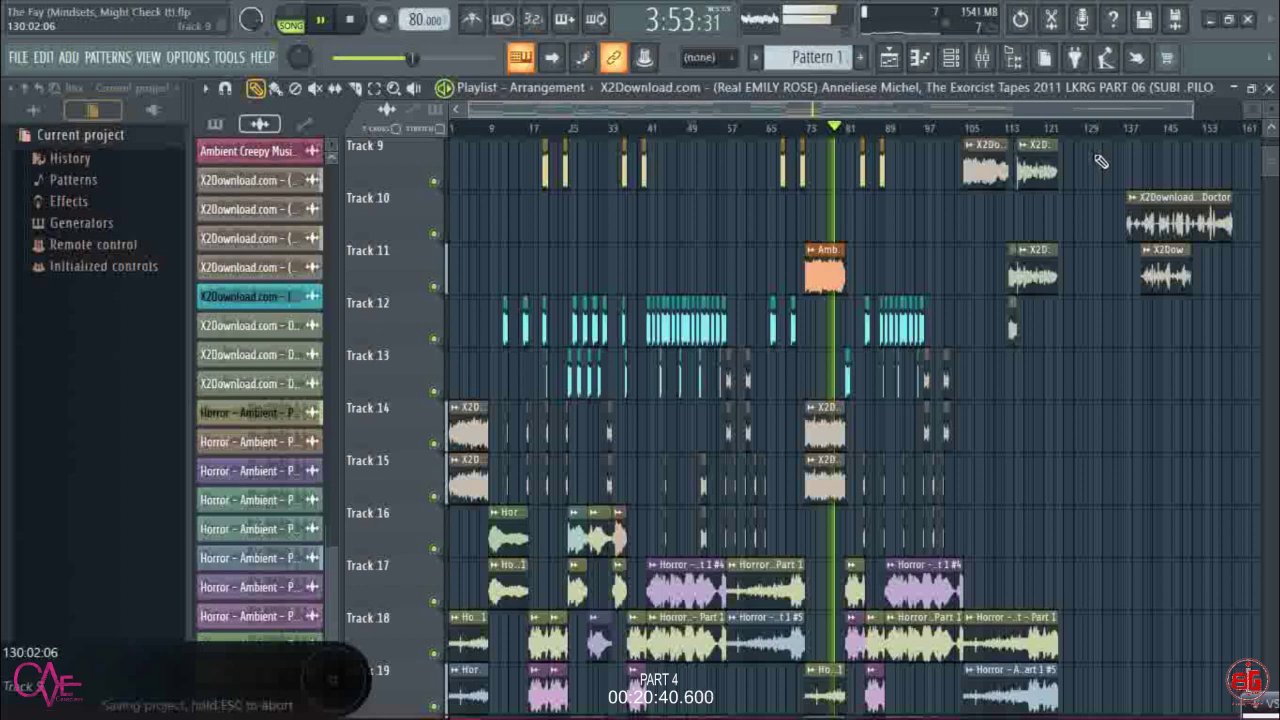
- Play back the transition into bar 81 and examine the clips on Tracks 3 to 21 around it
scroll(1150, 135, "up", 3)
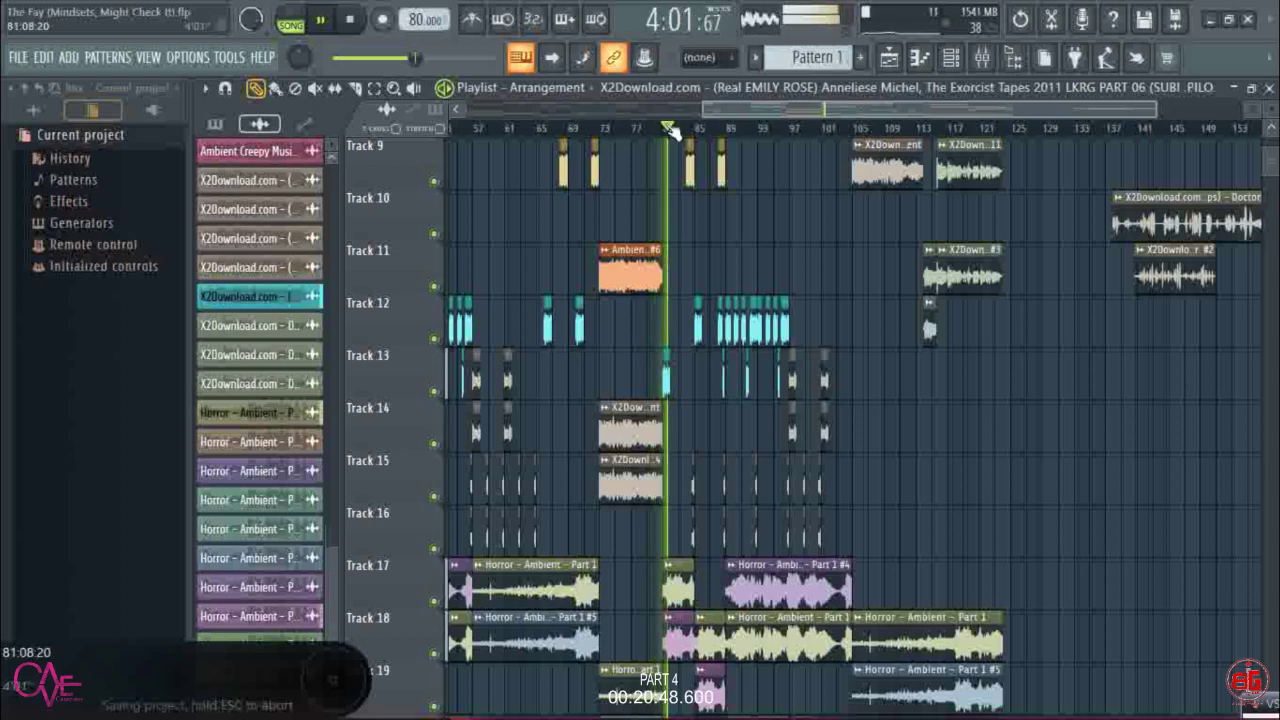
scroll(670, 130, "up", 4)
scroll(672, 130, "up", 3)
scroll(630, 183, "down", 5)
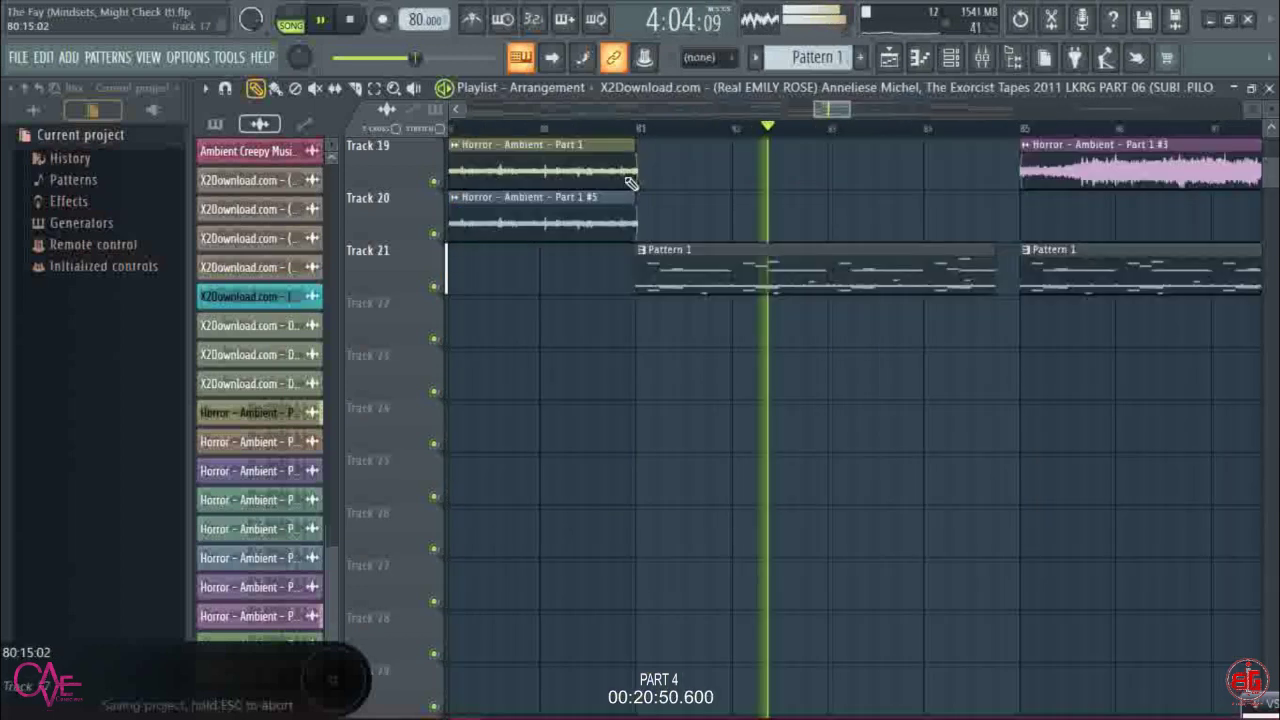
scroll(630, 183, "up", 2)
left_click(555, 129)
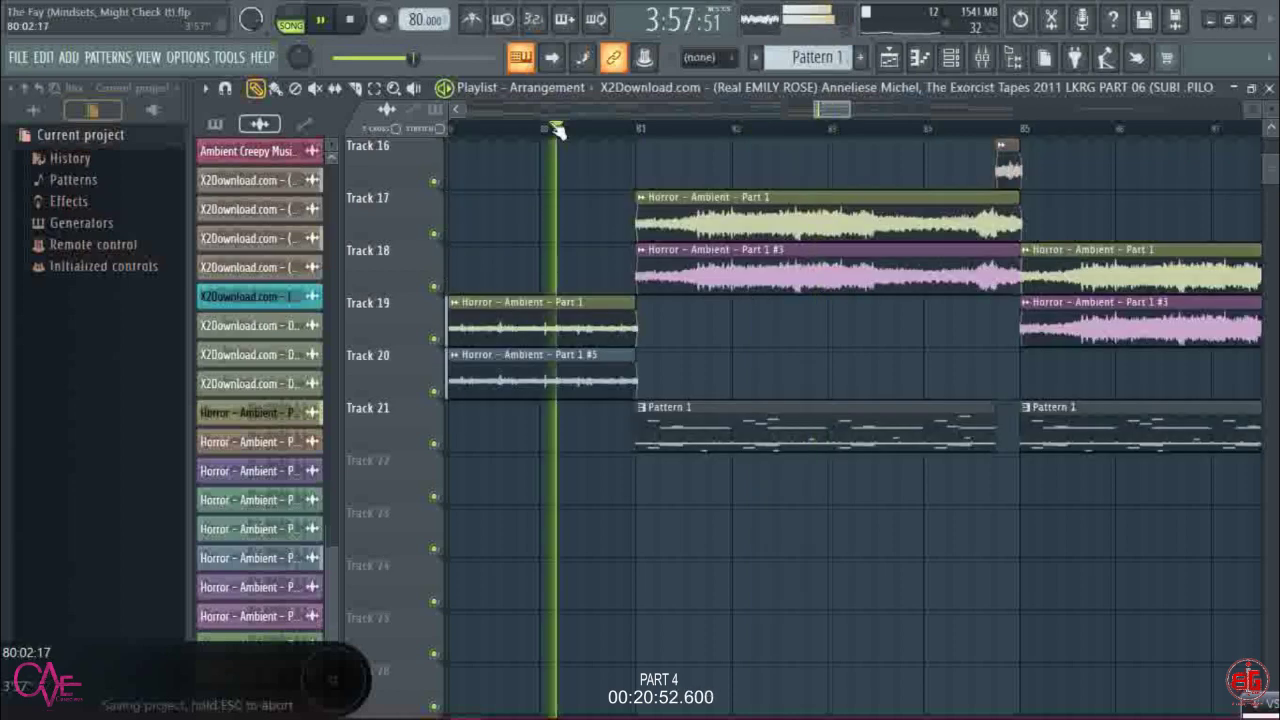
scroll(555, 129, "up", 3)
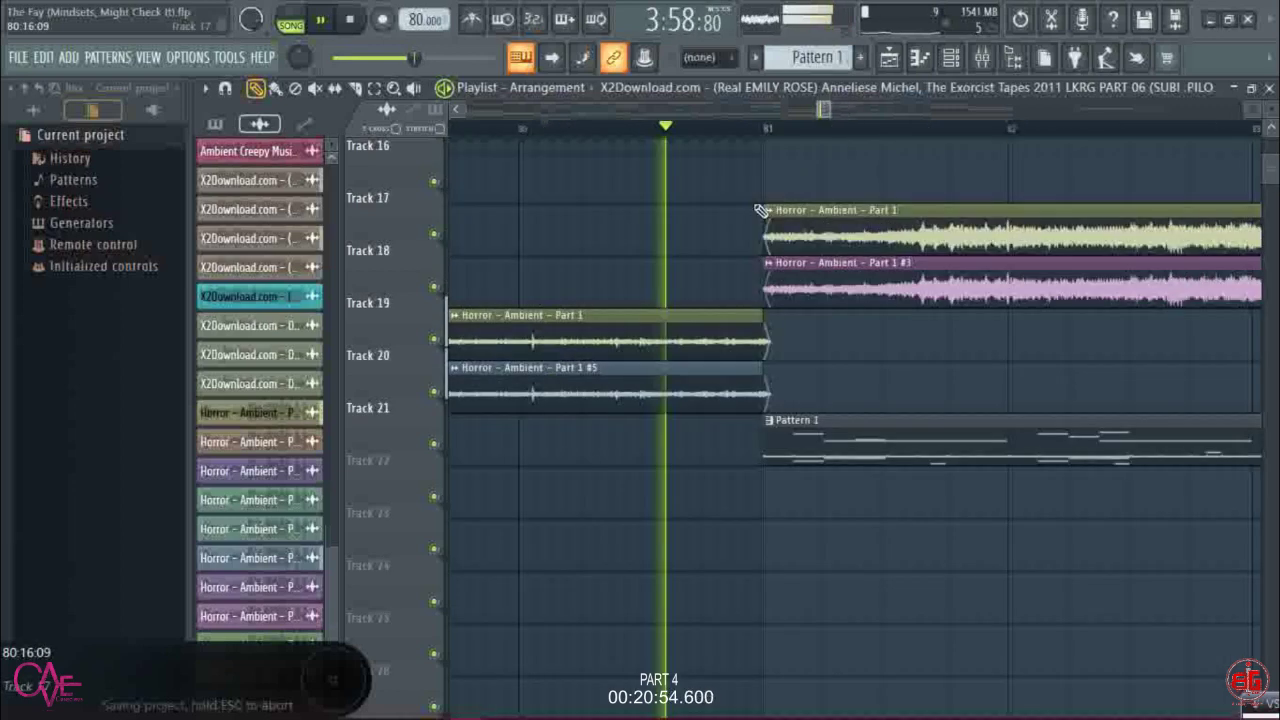
scroll(762, 210, "up", 2)
scroll(800, 210, "up", 1)
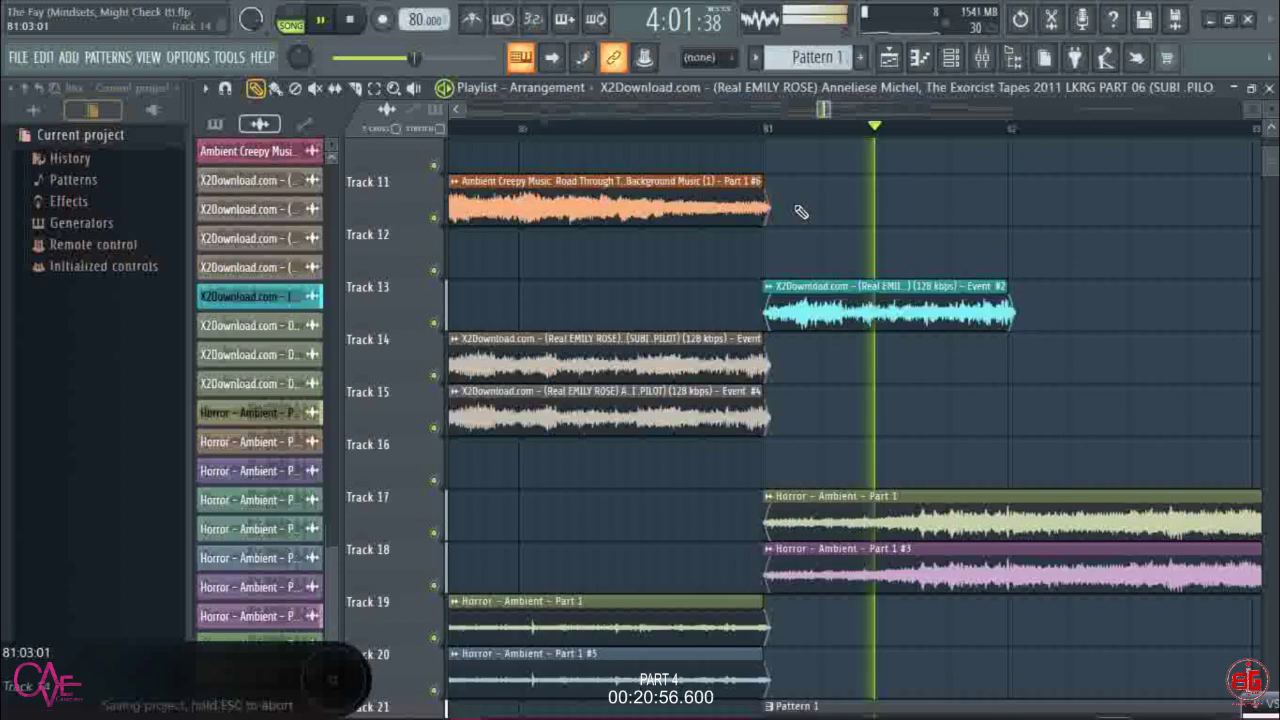
scroll(780, 240, "up", 4)
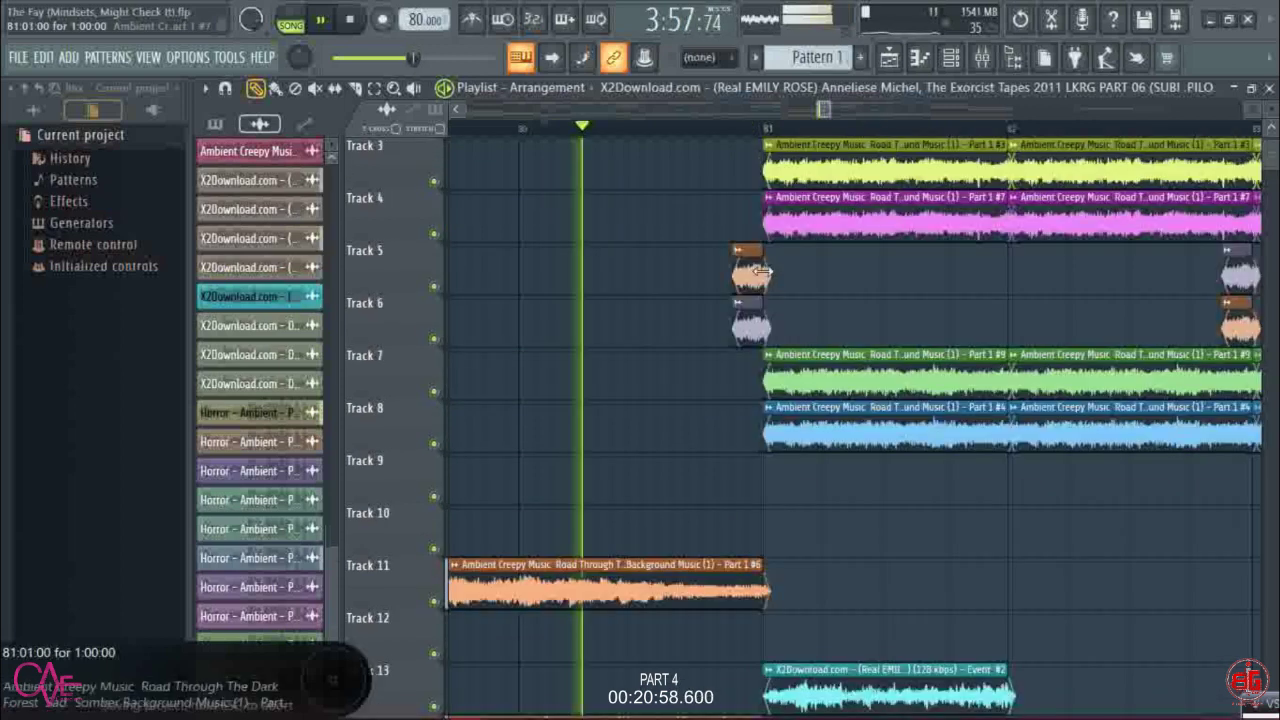
- Try removing the short clips on Tracks 5 and 6 just before bar 81, and undo the removal
right_click(755, 272)
right_click(752, 320)
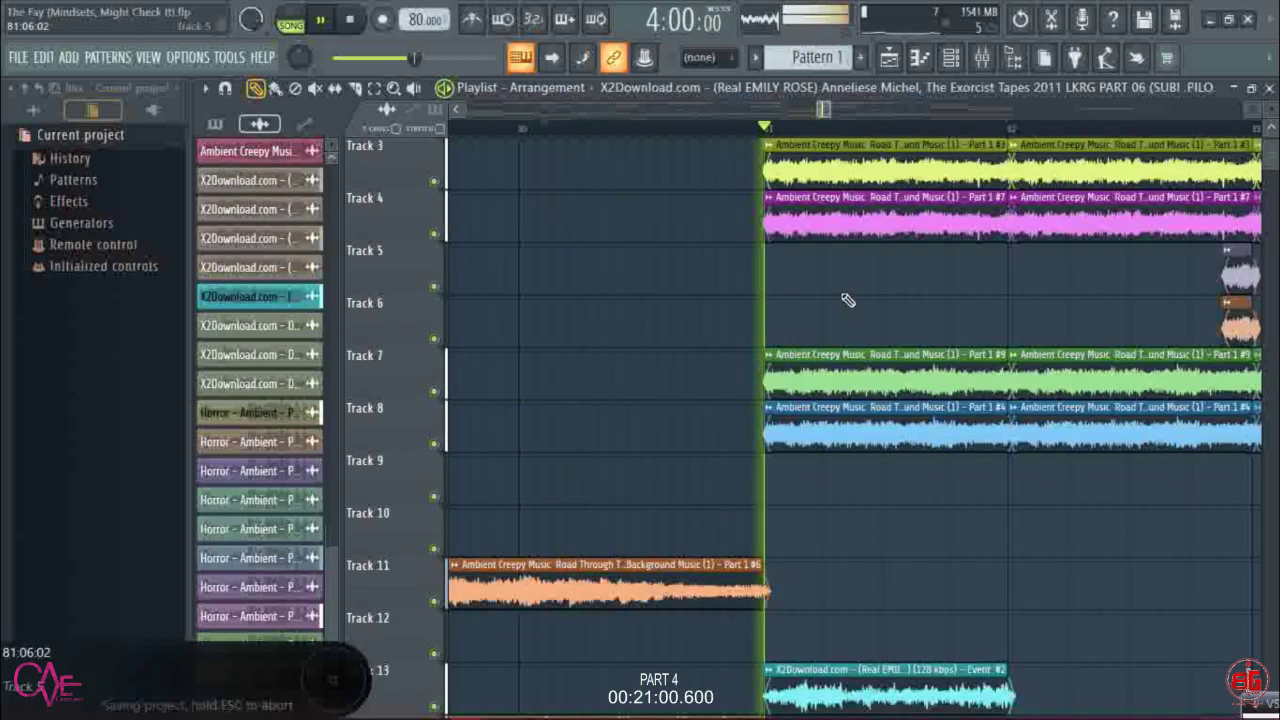
key("ctrl+z")
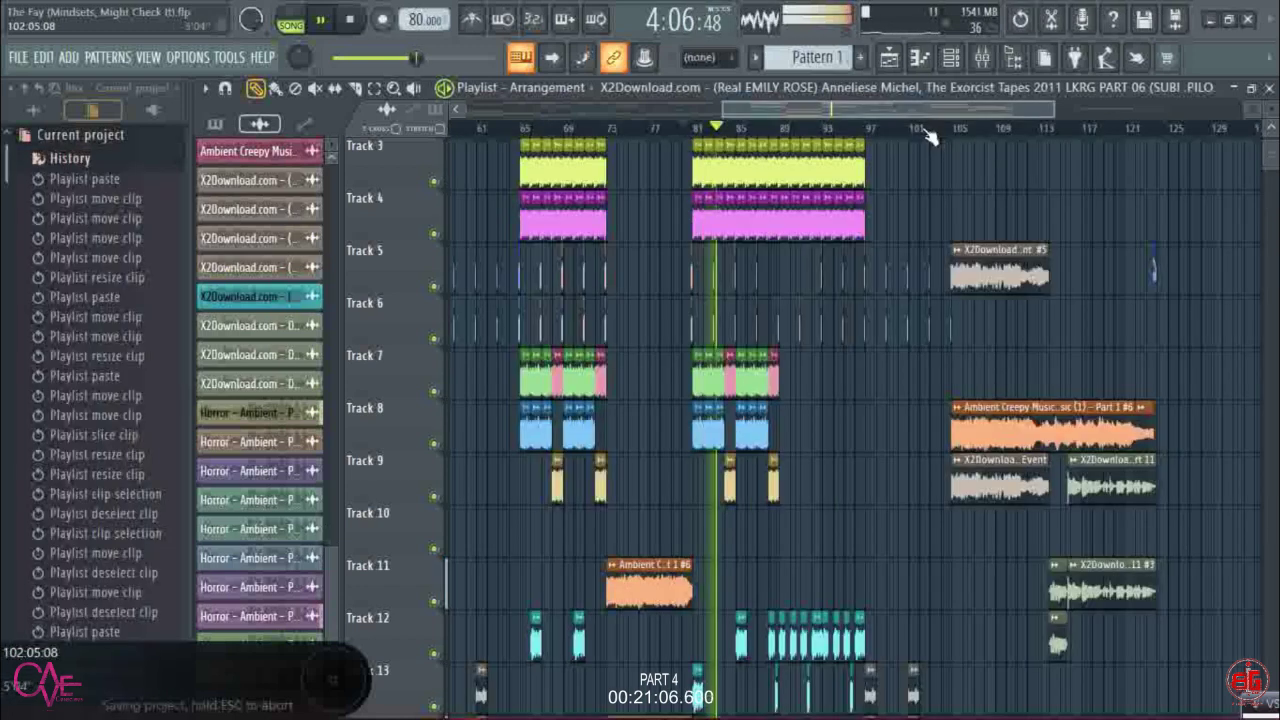
- Save the project and examine the arrangement between bars 81 and 105 during playback
scroll(925, 150, "up", 2)
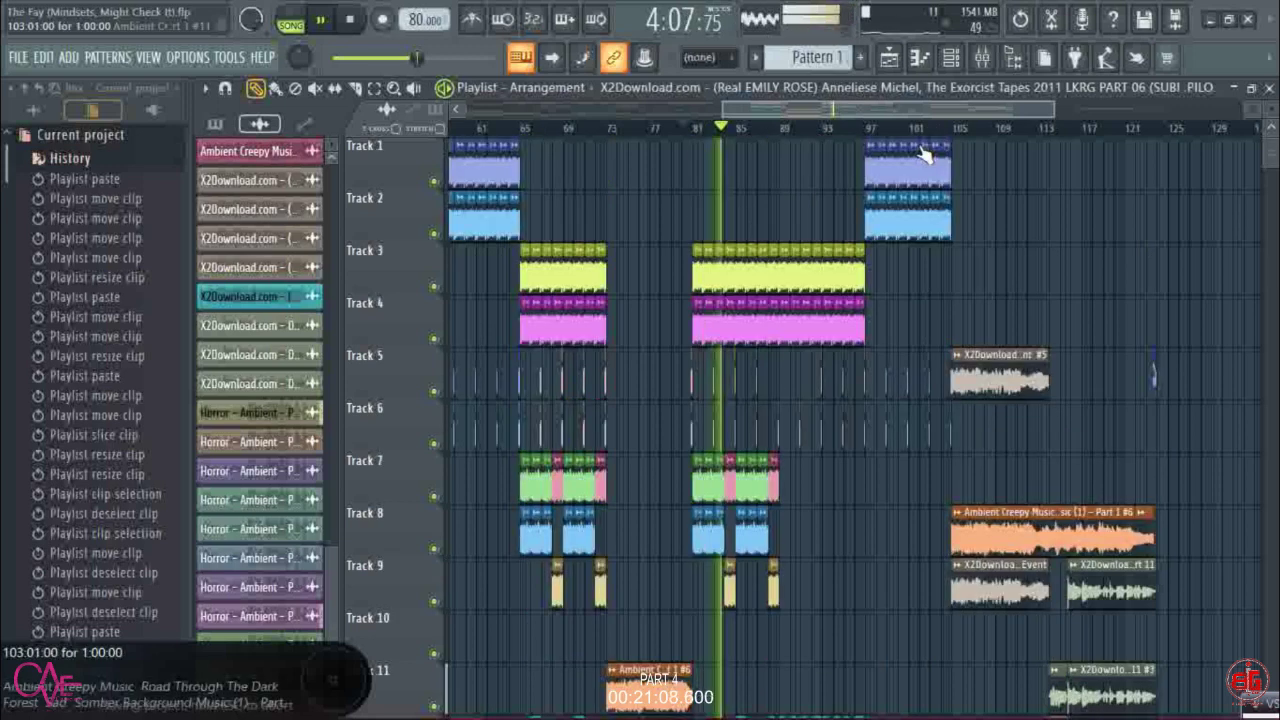
key("ctrl+s")
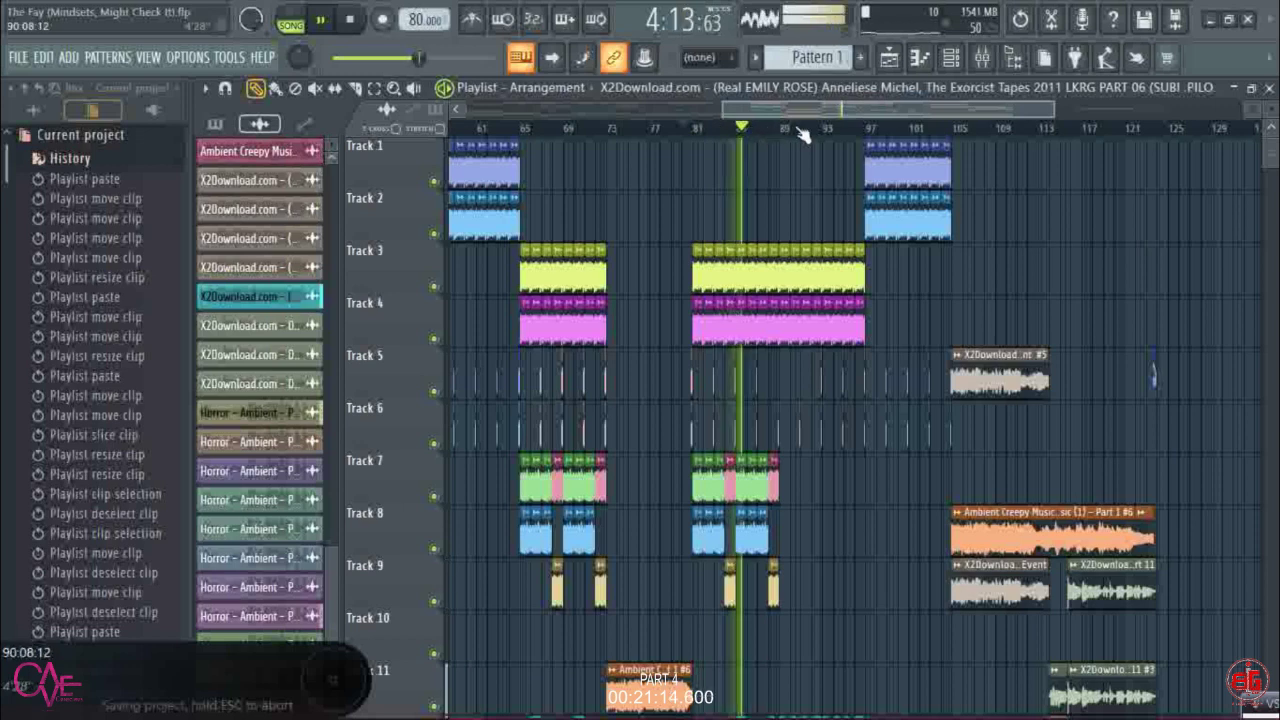
scroll(802, 136, "up", 2)
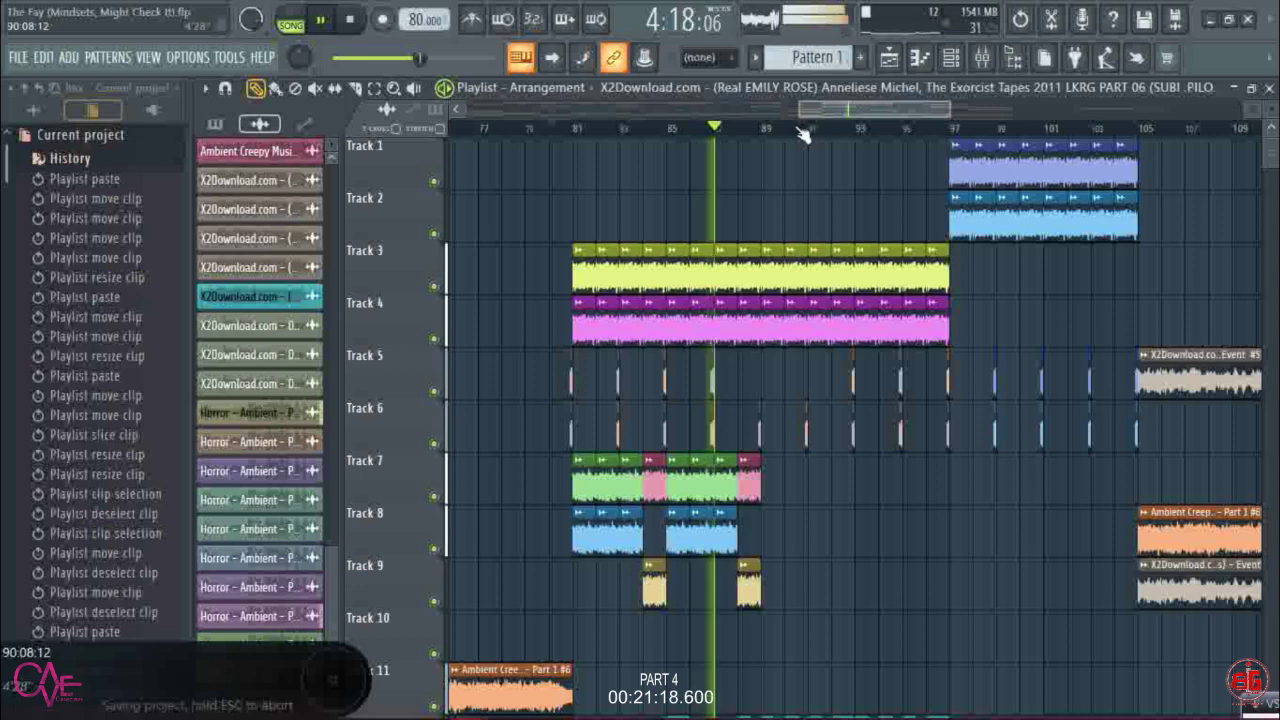
scroll(802, 134, "down", 2)
scroll(802, 134, "down", 1)
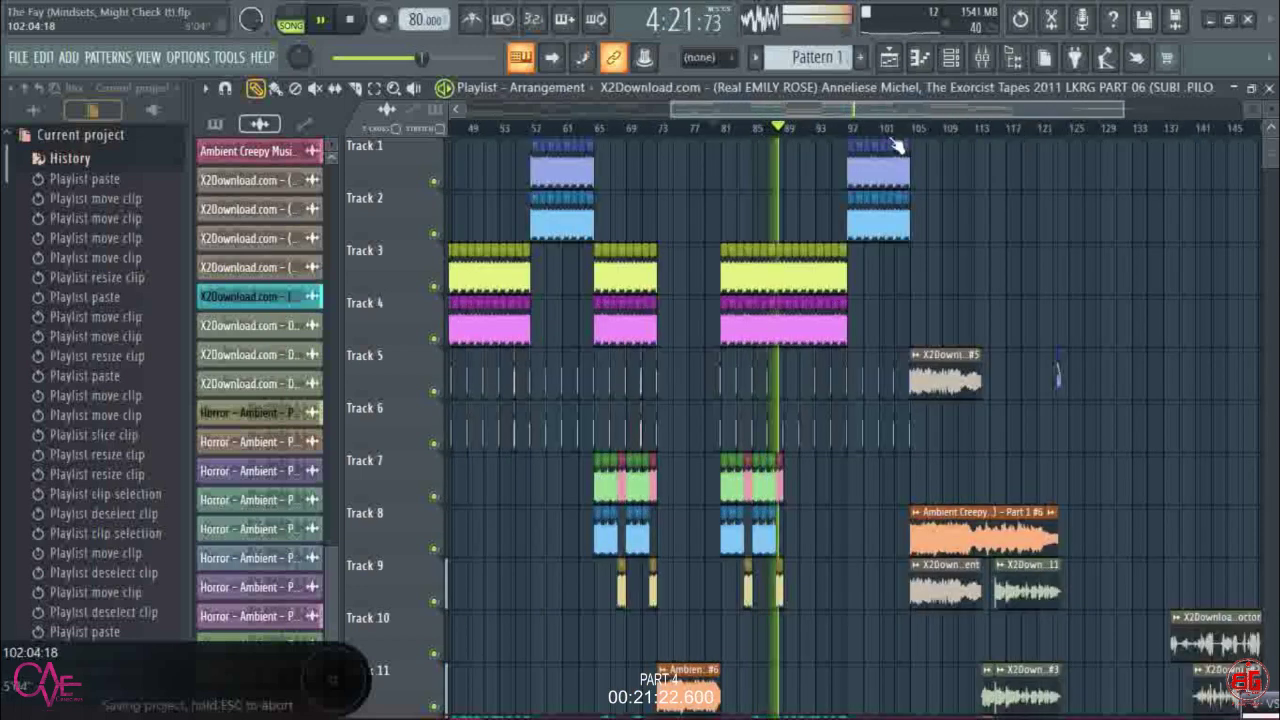
scroll(619, 169, "up", 2)
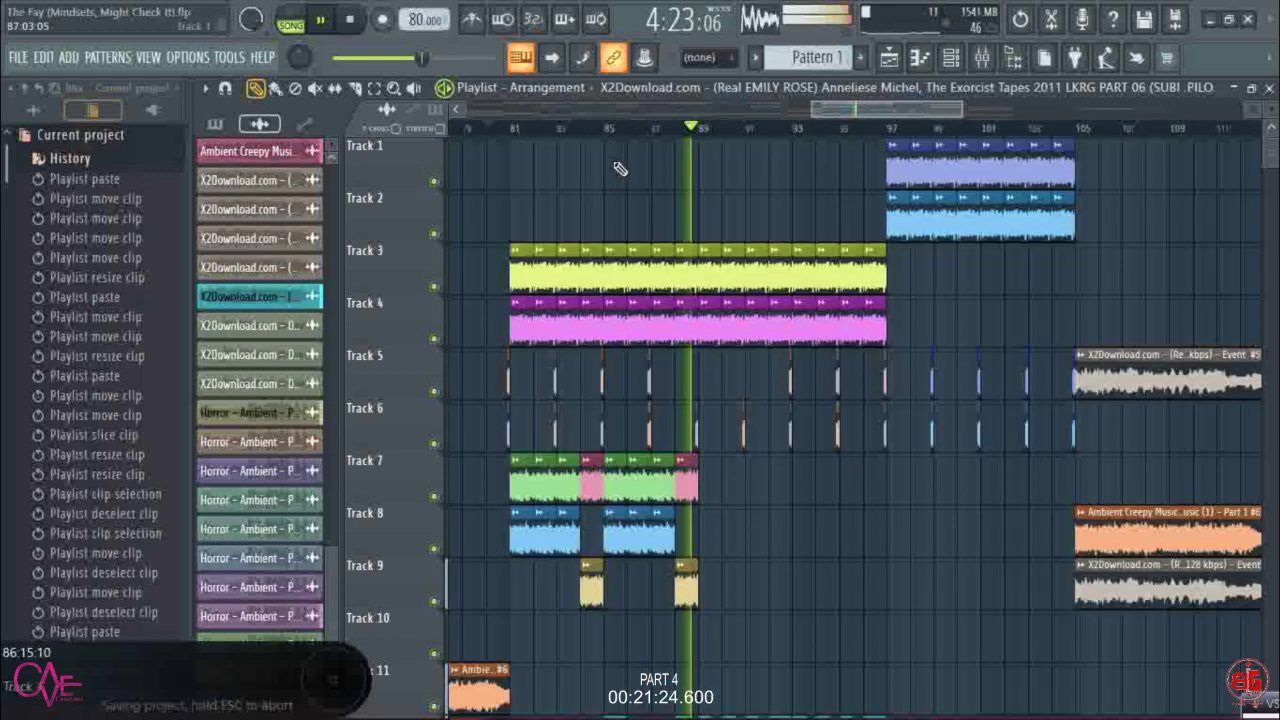
scroll(752, 137, "down", 3)
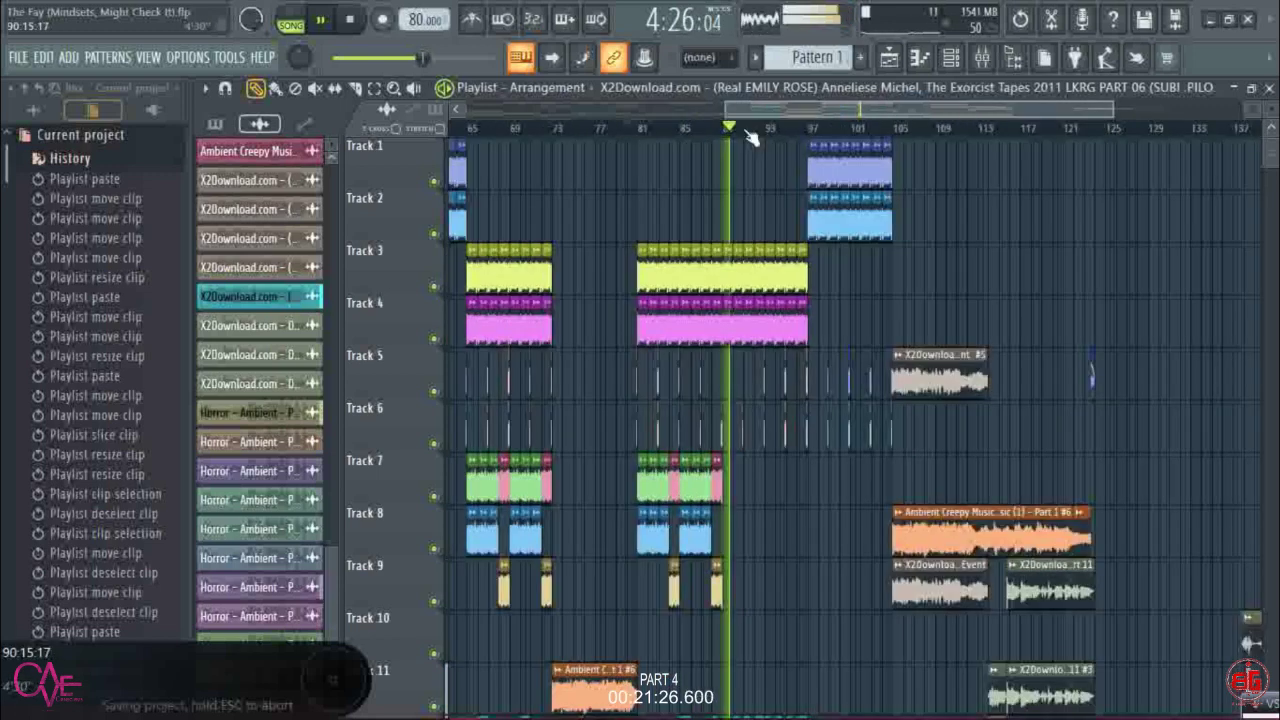
scroll(752, 137, "down", 1)
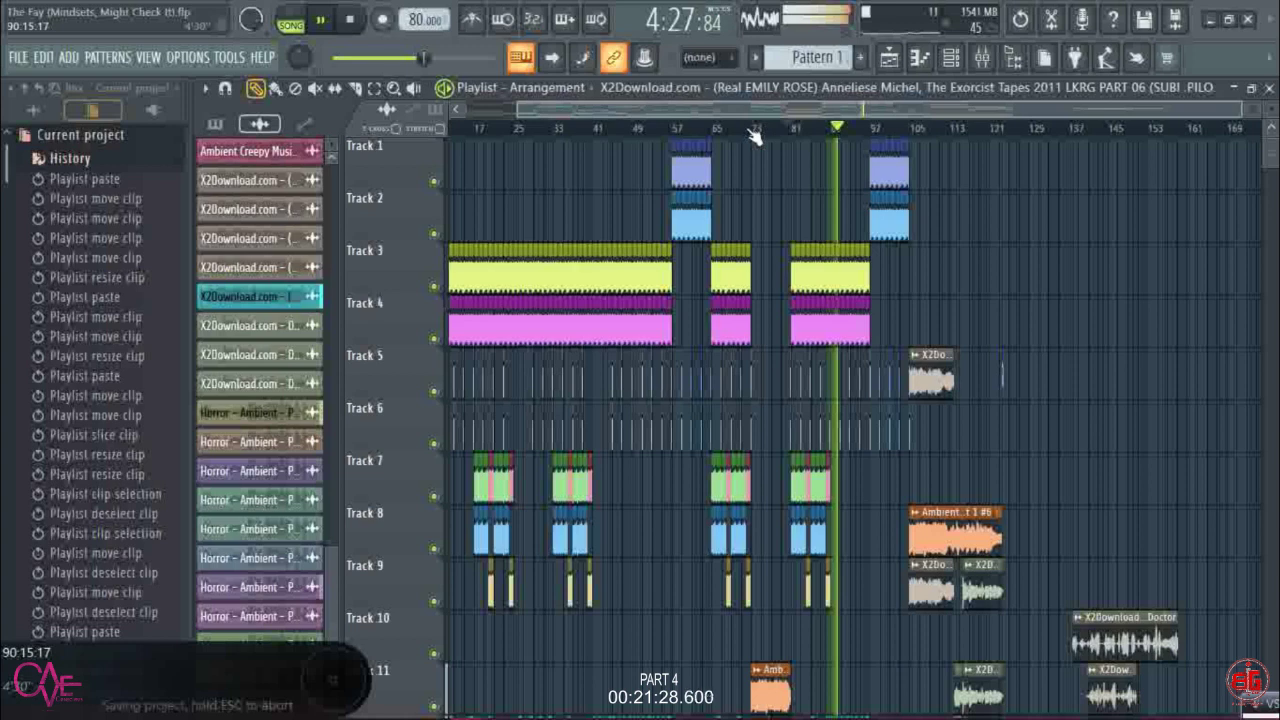
- Move the longer Doctor clip to Track 8 and the shorter one to Track 5 near bar 173, saving the project in between
scroll(1134, 417, "down", 3)
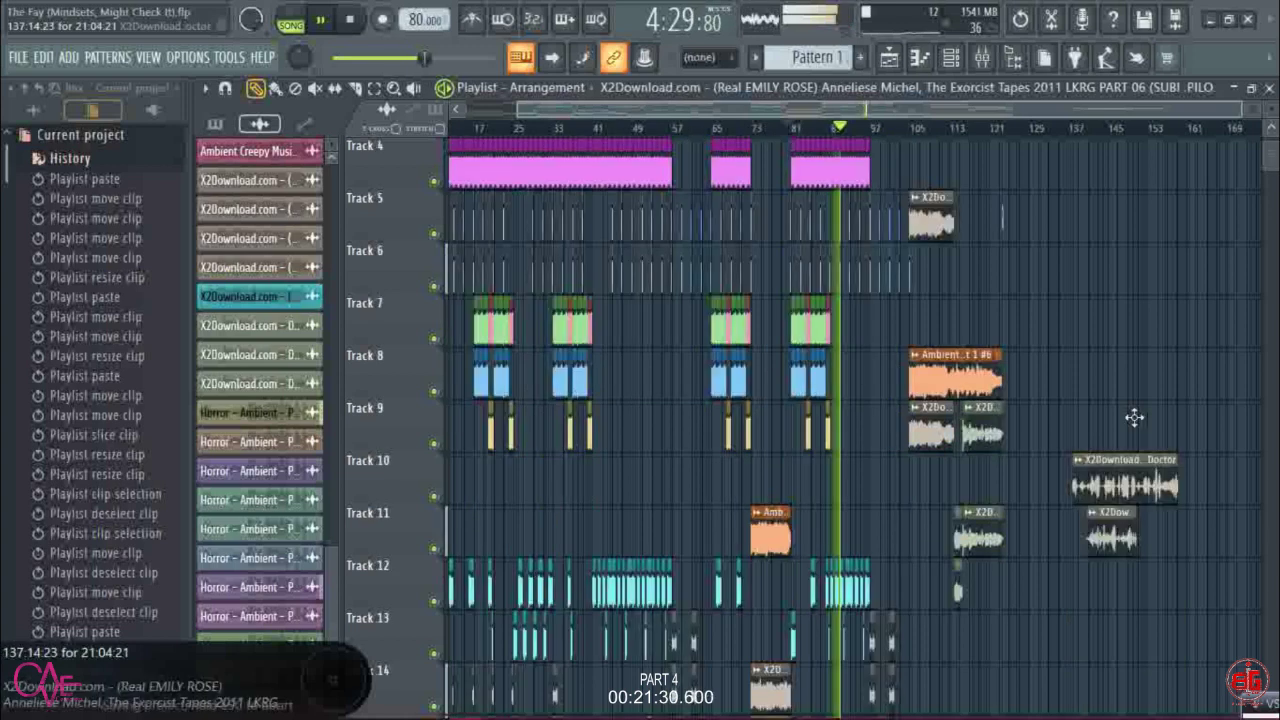
scroll(1215, 135, "up", 2)
scroll(1215, 135, "up", 3)
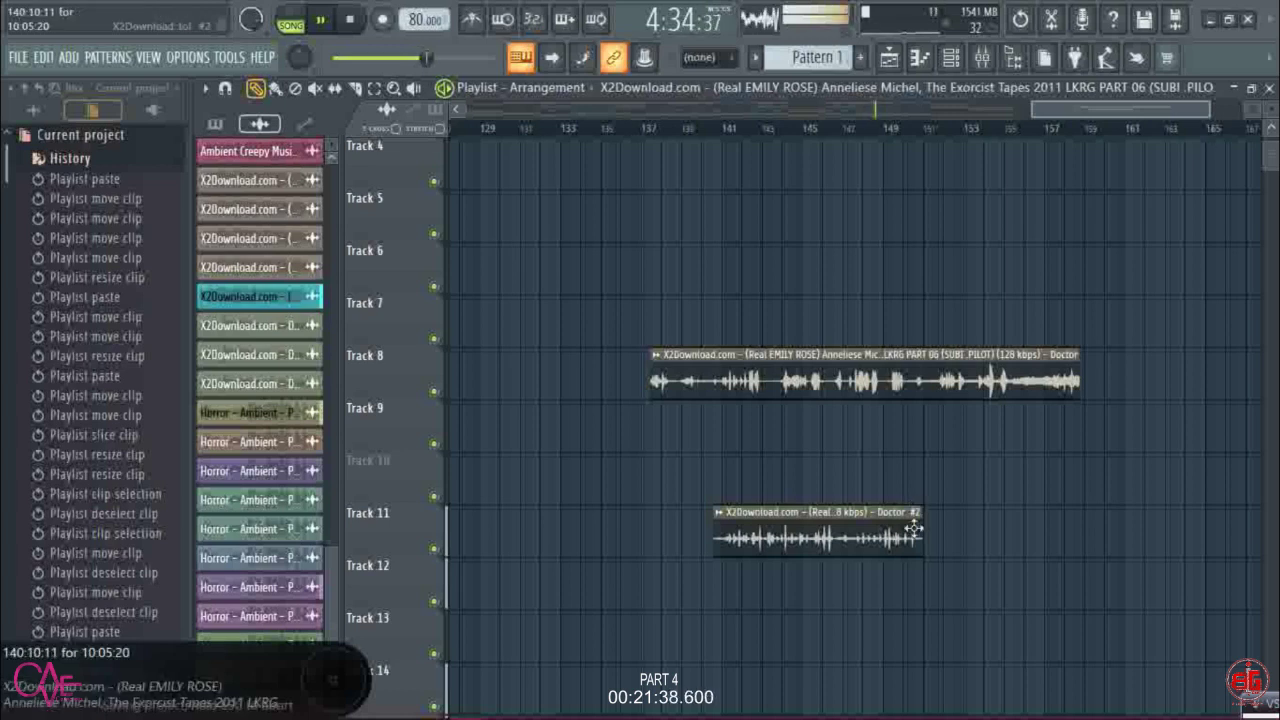
left_click_drag(913, 527, 1270, 422)
scroll(1057, 115, "down", 5)
key("ctrl+s")
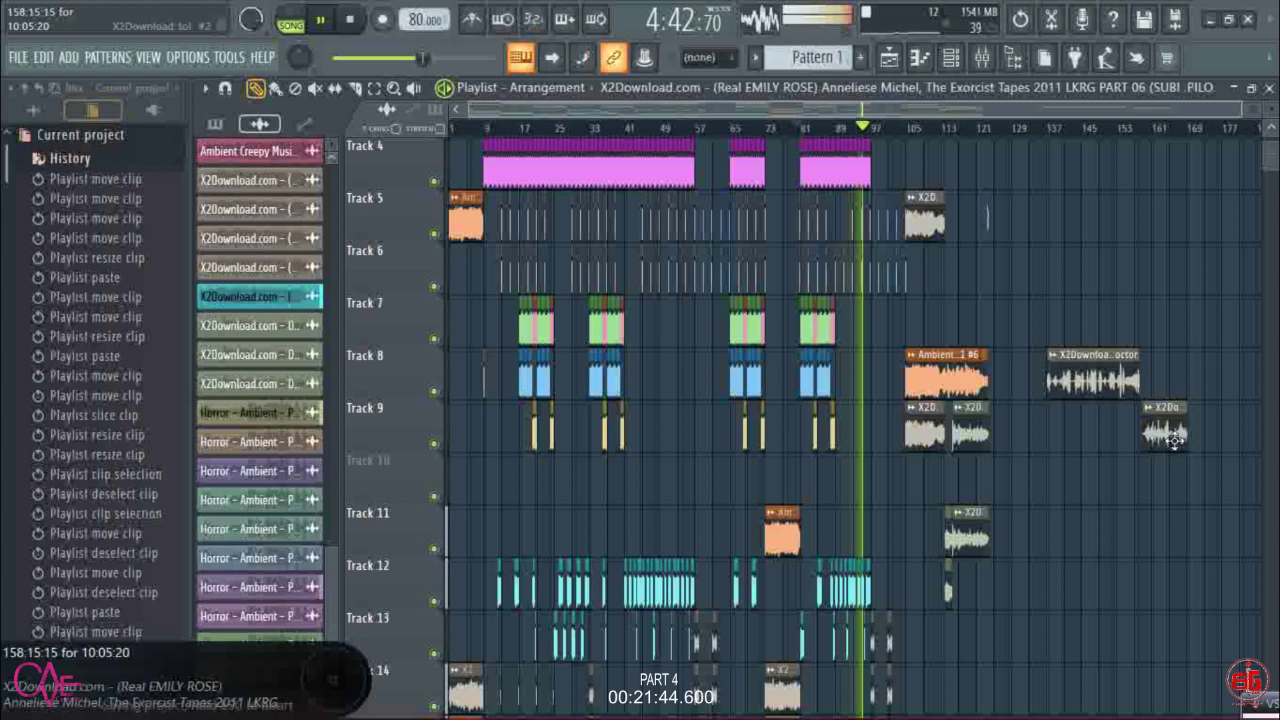
left_click_drag(1175, 440, 1237, 228)
- Listen through bars 97 to 105 while examining the clips around them on Tracks 3 to 13, and stop playback
scroll(1073, 134, "down", 1)
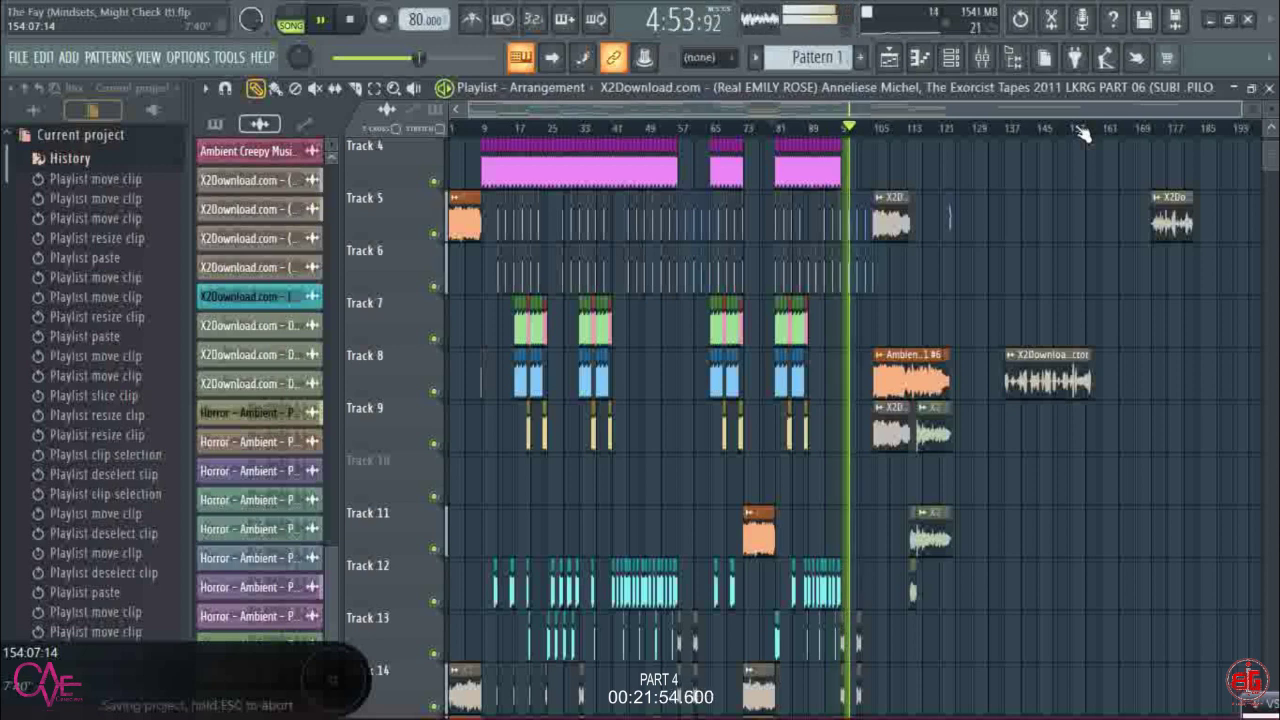
scroll(1083, 135, "up", 2)
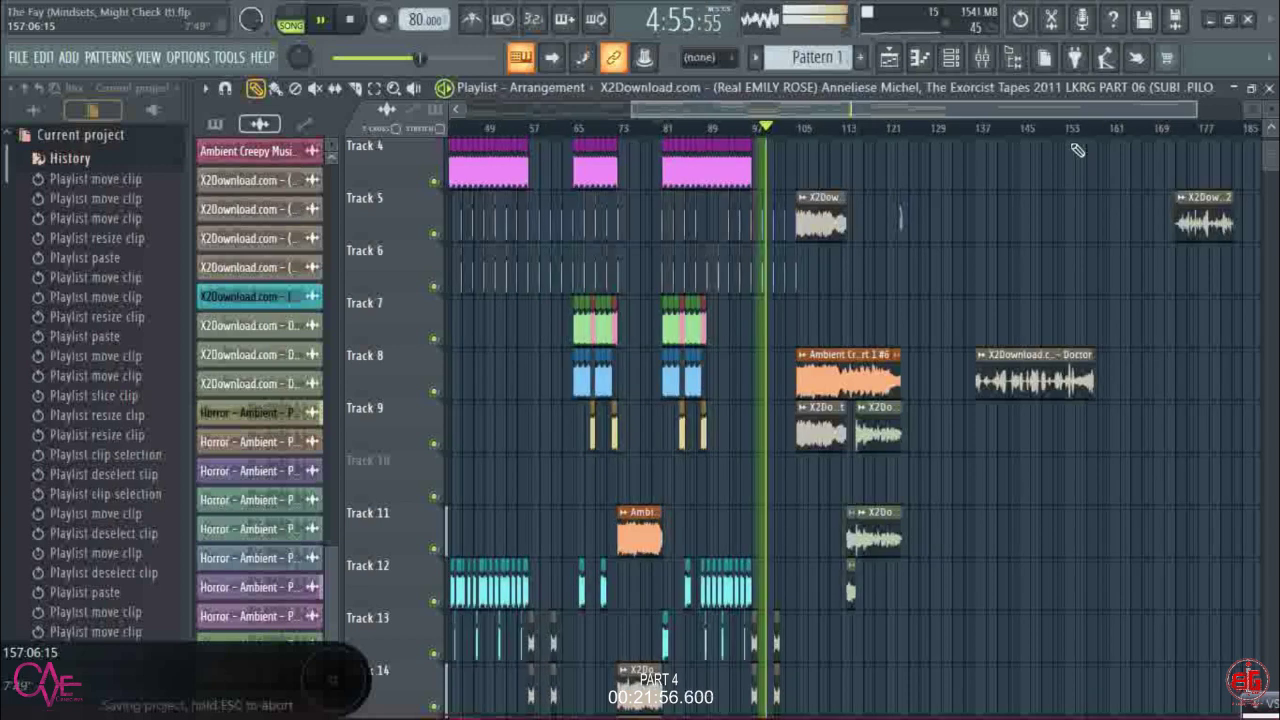
scroll(1077, 150, "down", 1)
scroll(790, 131, "up", 2)
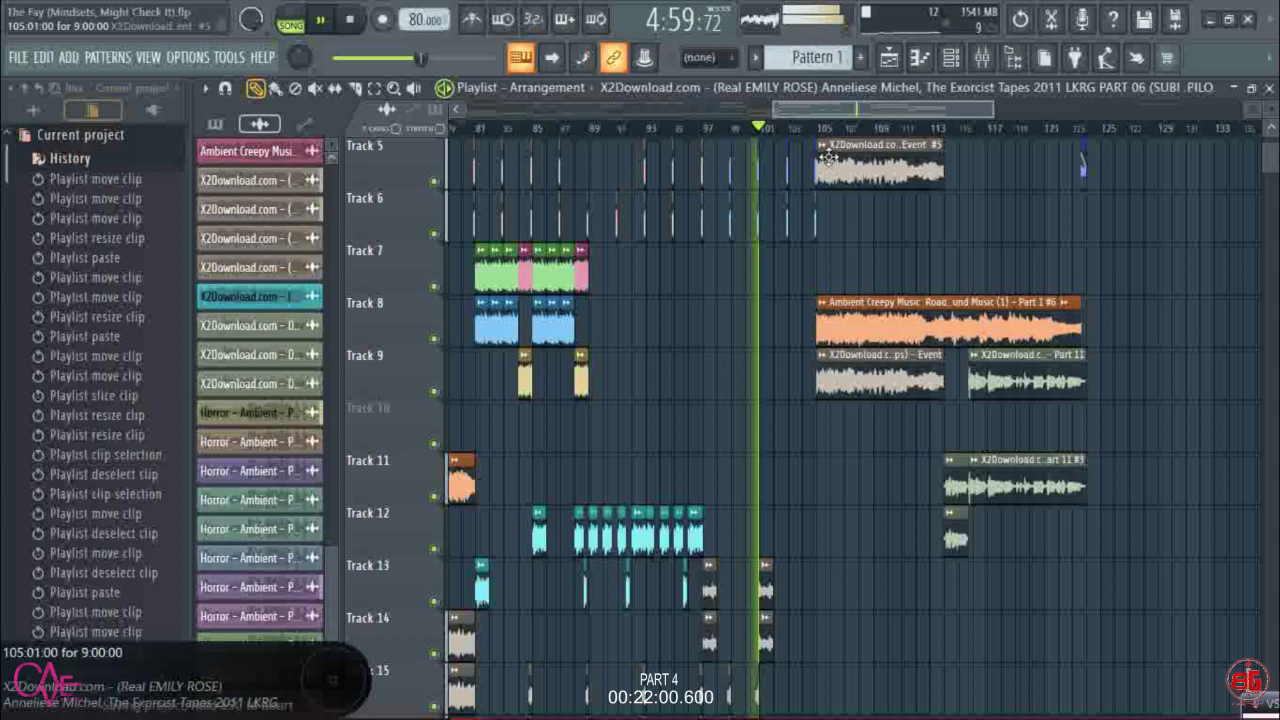
scroll(800, 145, "up", 2)
scroll(790, 140, "up", 1)
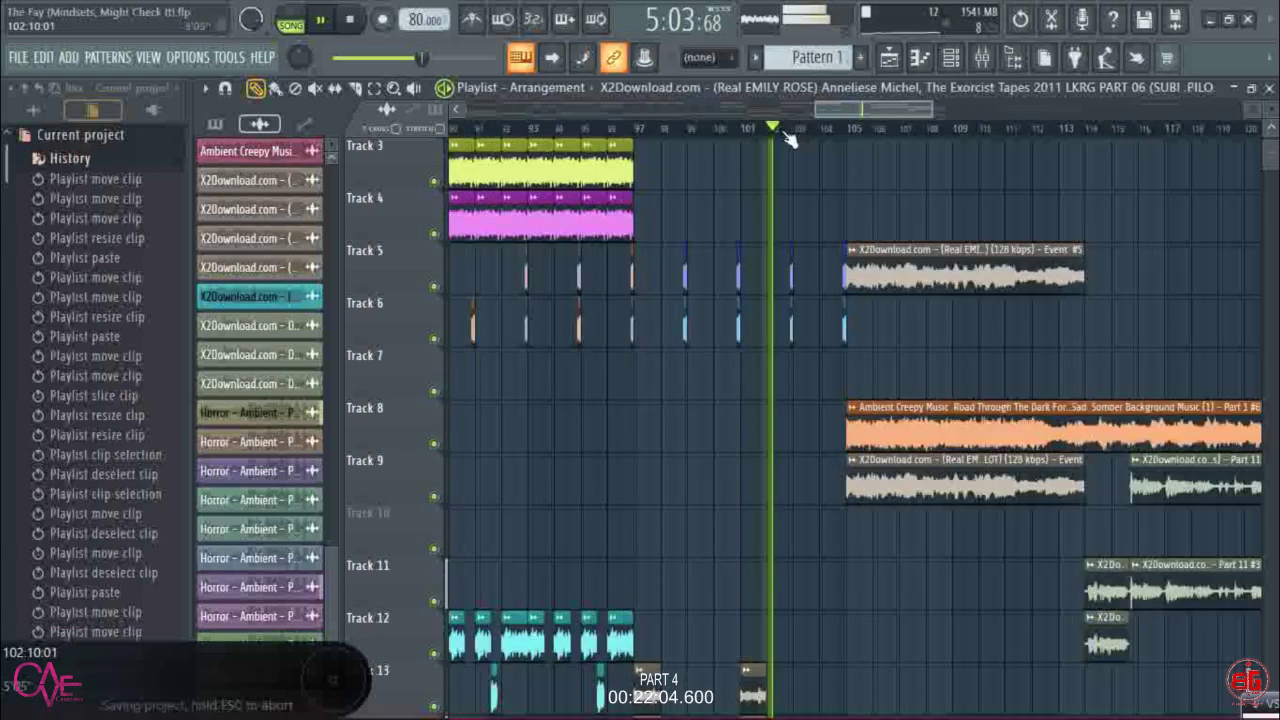
scroll(790, 140, "down", 1)
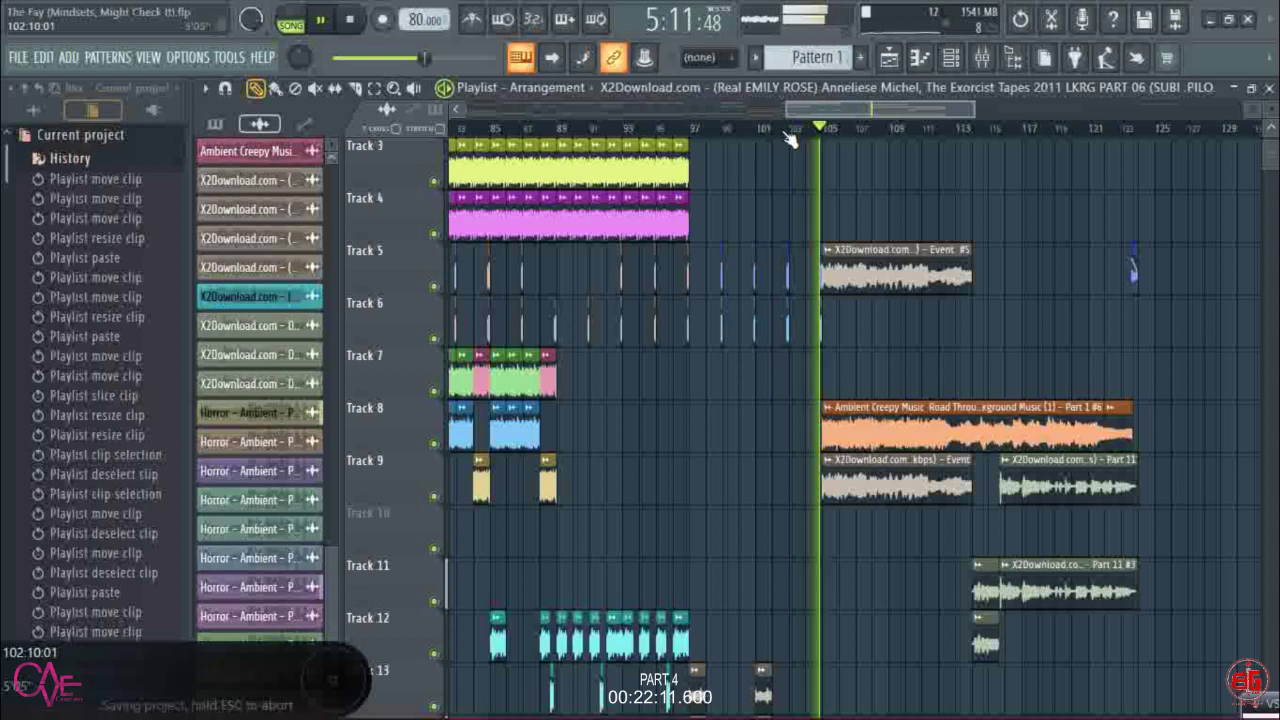
key("space")
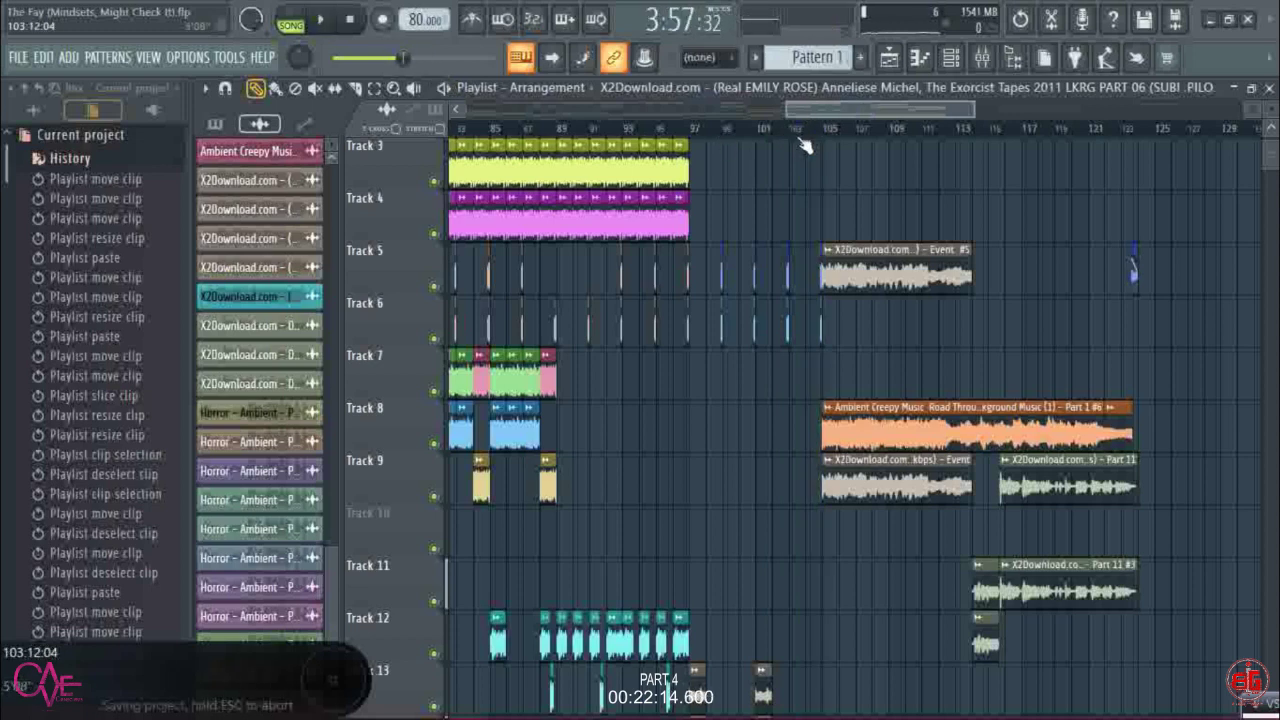
- Move the longer Doctor clip to Track 1 and the shorter one to Track 4, both near bar 212
scroll(803, 146, "down", 5)
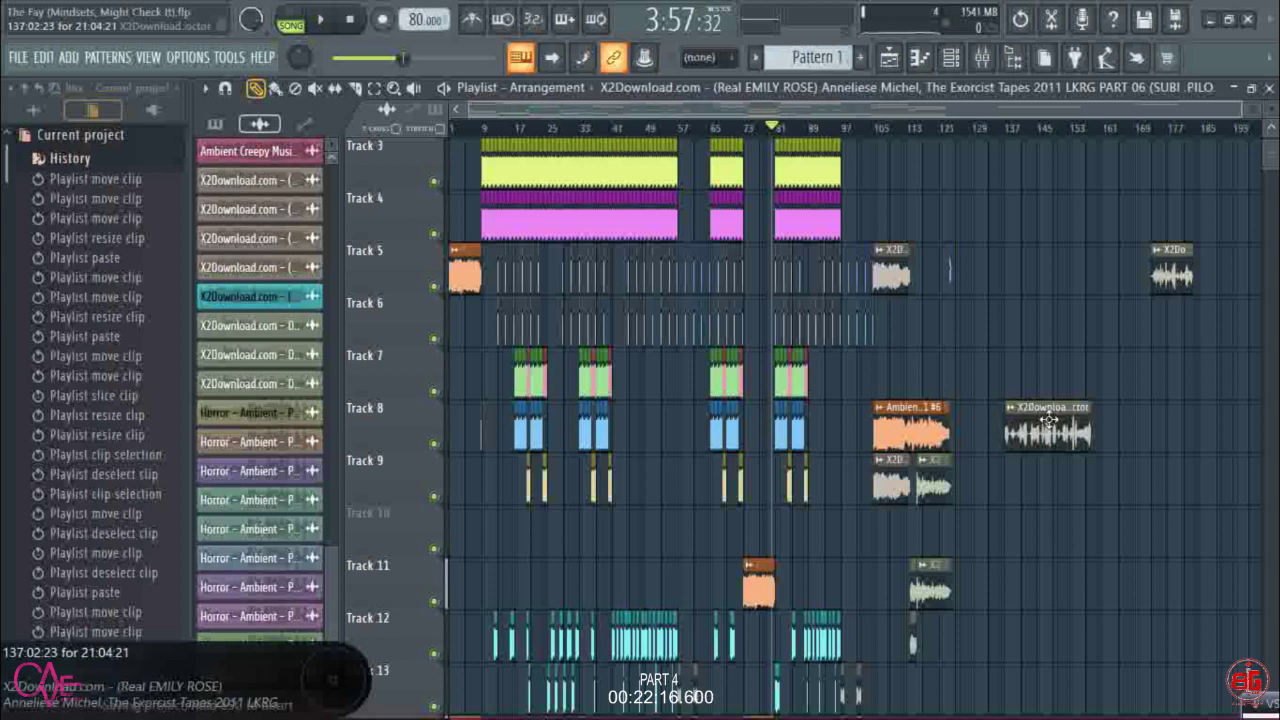
left_click_drag(1048, 420, 1038, 368)
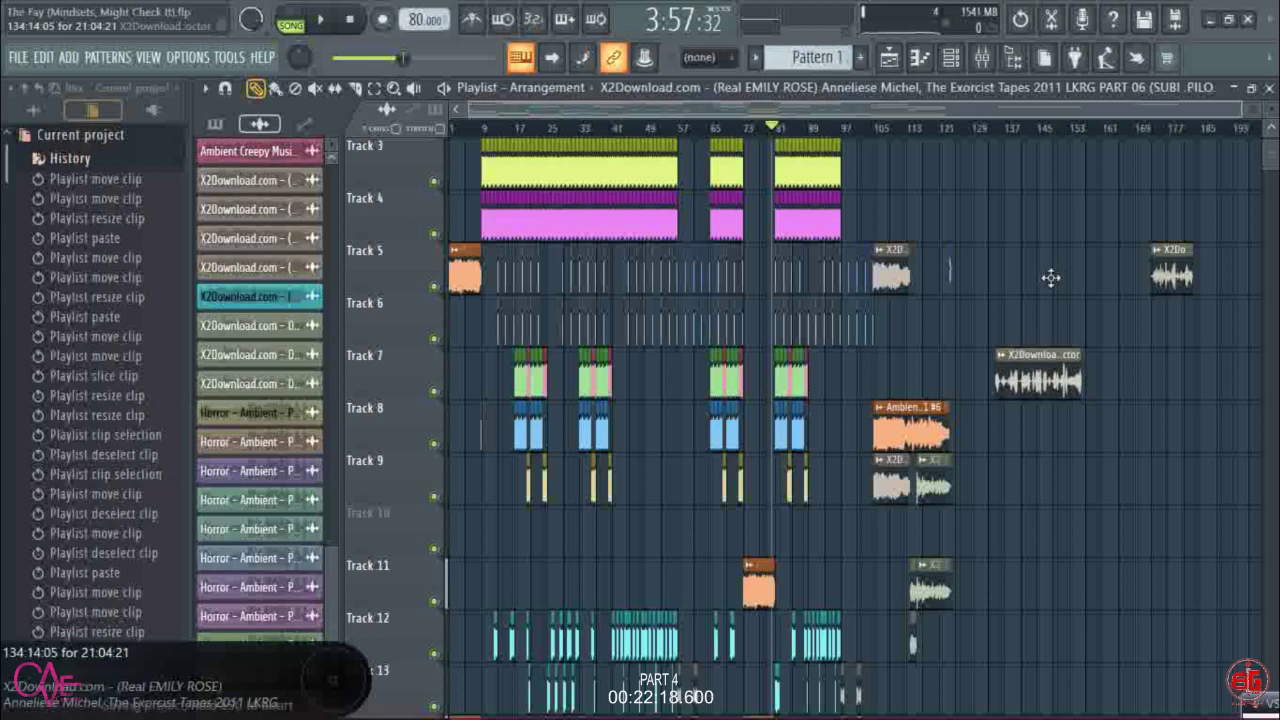
left_click_drag(1050, 278, 1231, 160)
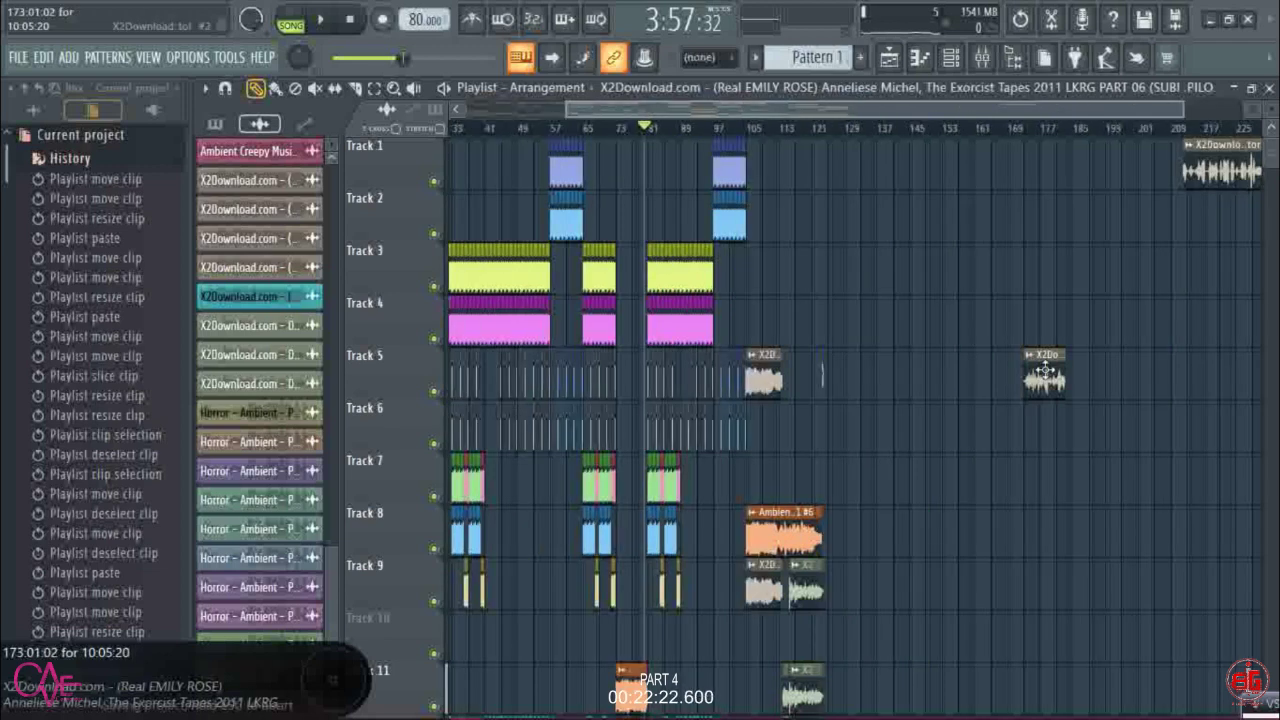
left_click_drag(1044, 372, 1208, 320)
- Select all clips from bar 97 to the end of the arrangement across Tracks 1 to 23, leaving out the Doctor clips
left_click(374, 88)
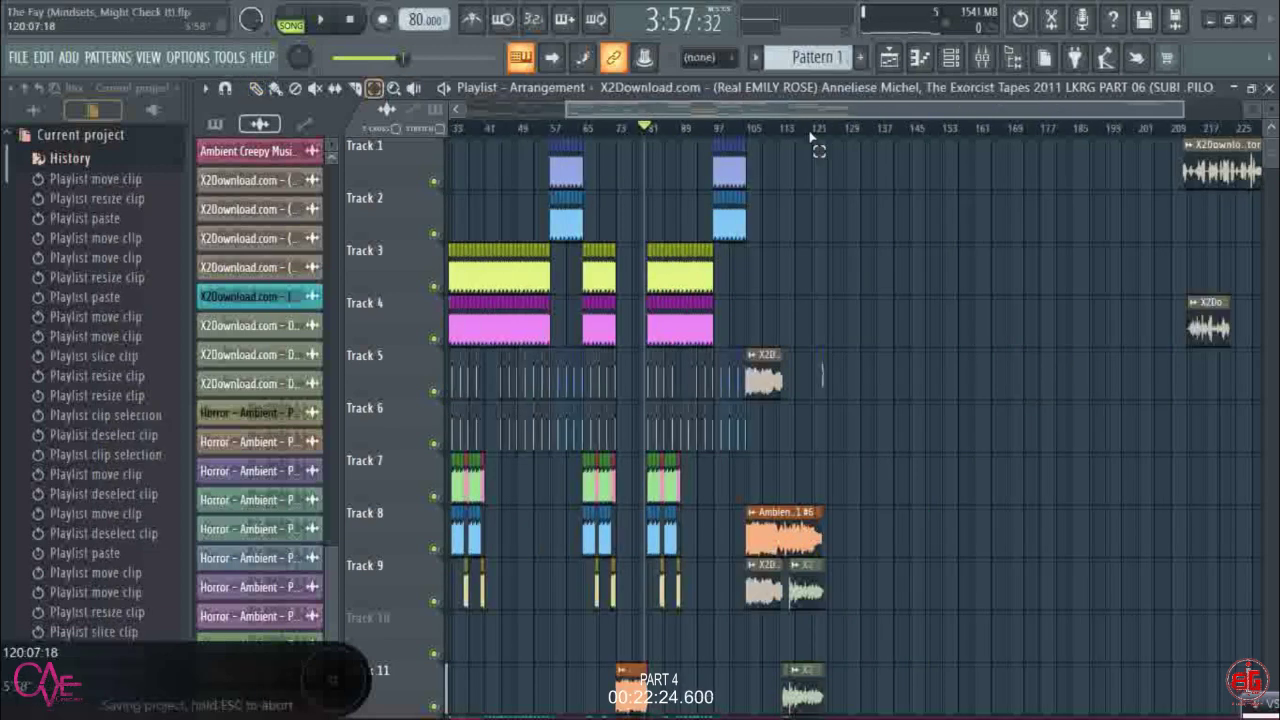
scroll(810, 133, "up", 3)
scroll(655, 131, "up", 2)
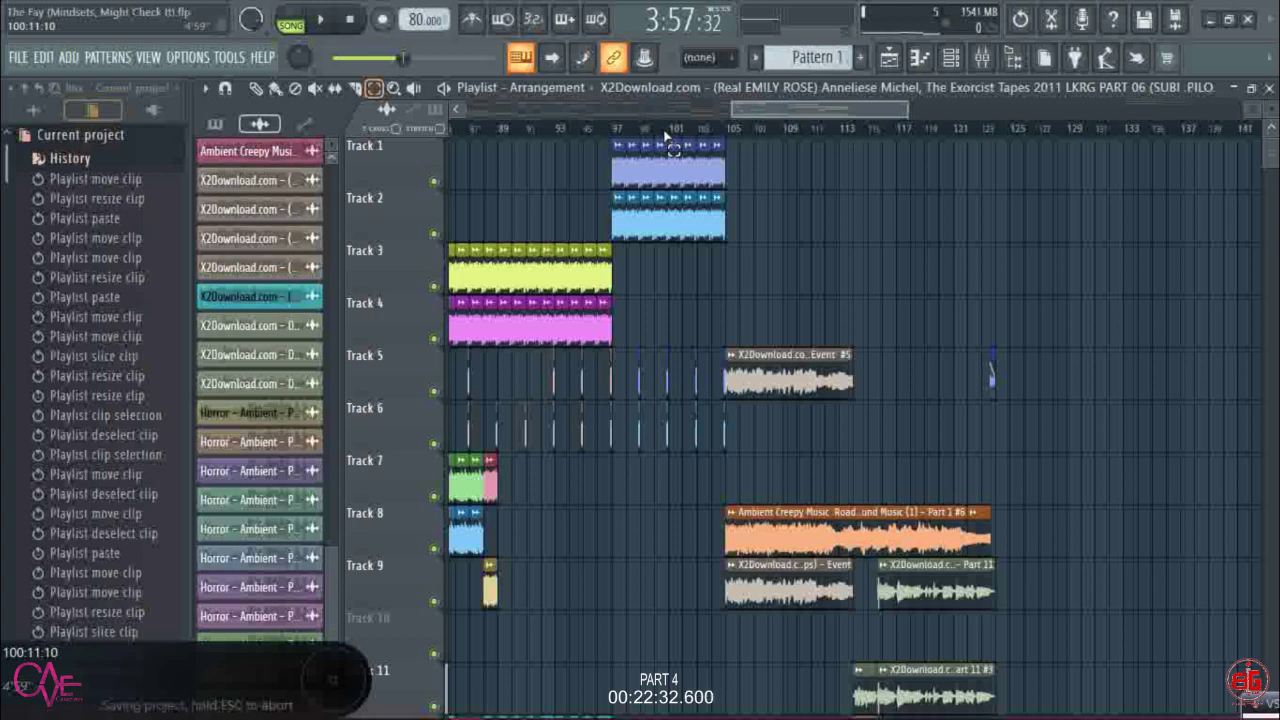
scroll(652, 135, "down", 1)
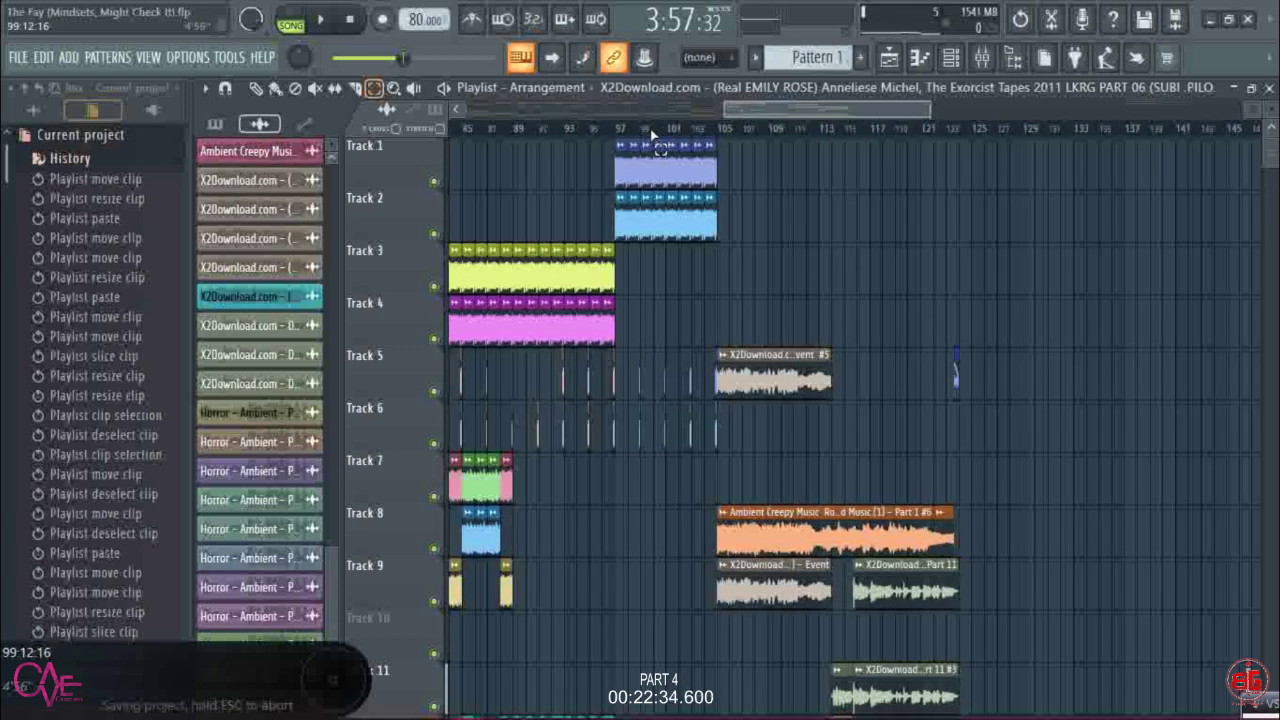
scroll(651, 137, "down", 3)
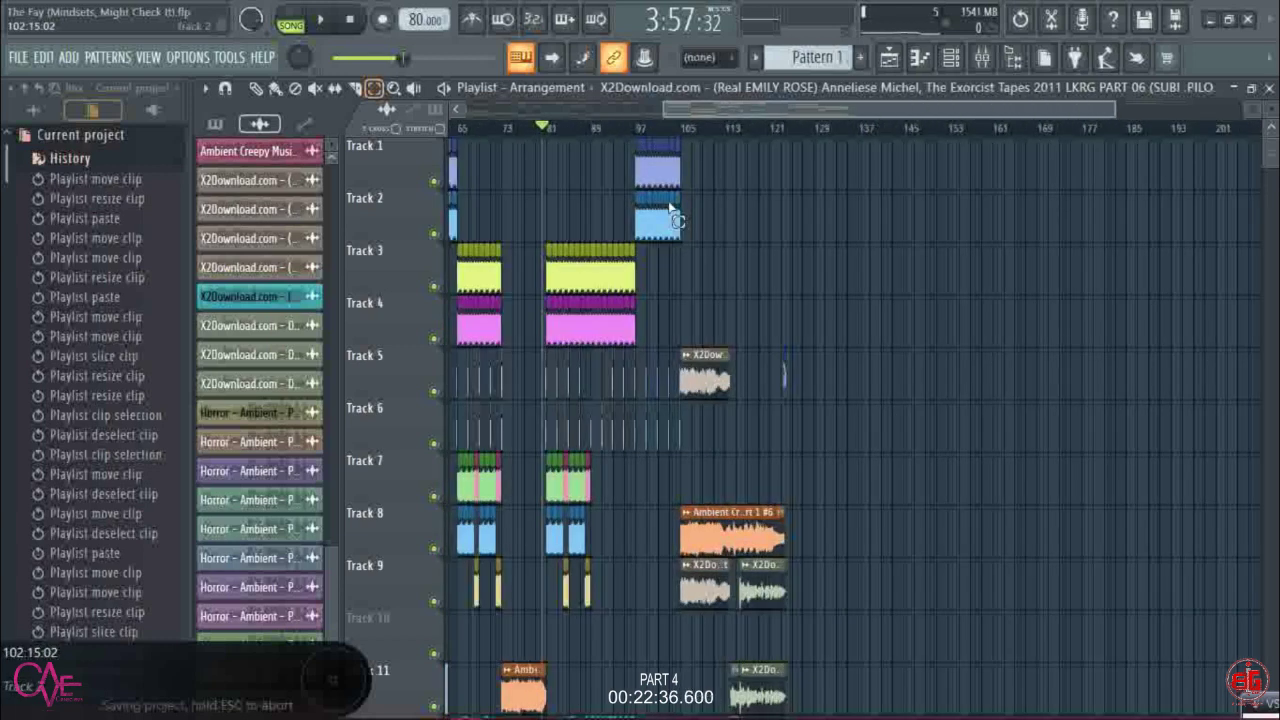
scroll(672, 207, "down", 6)
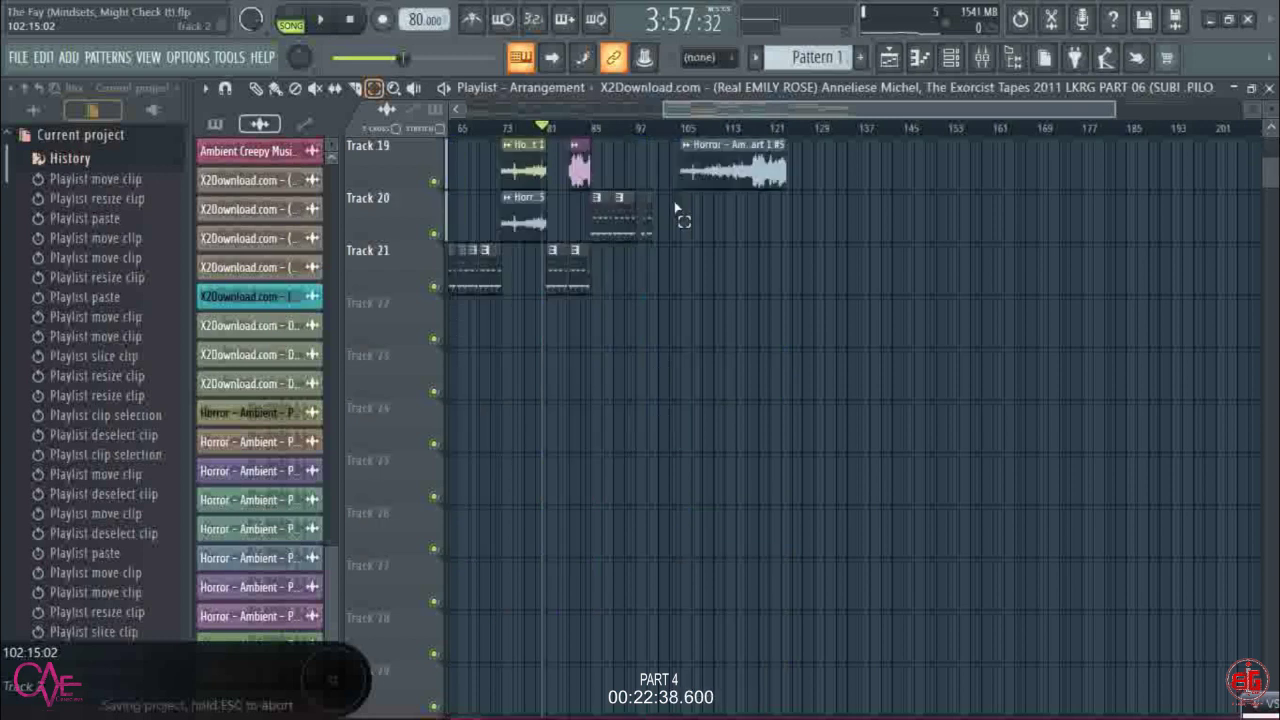
left_click_drag(975, 398, 717, 58)
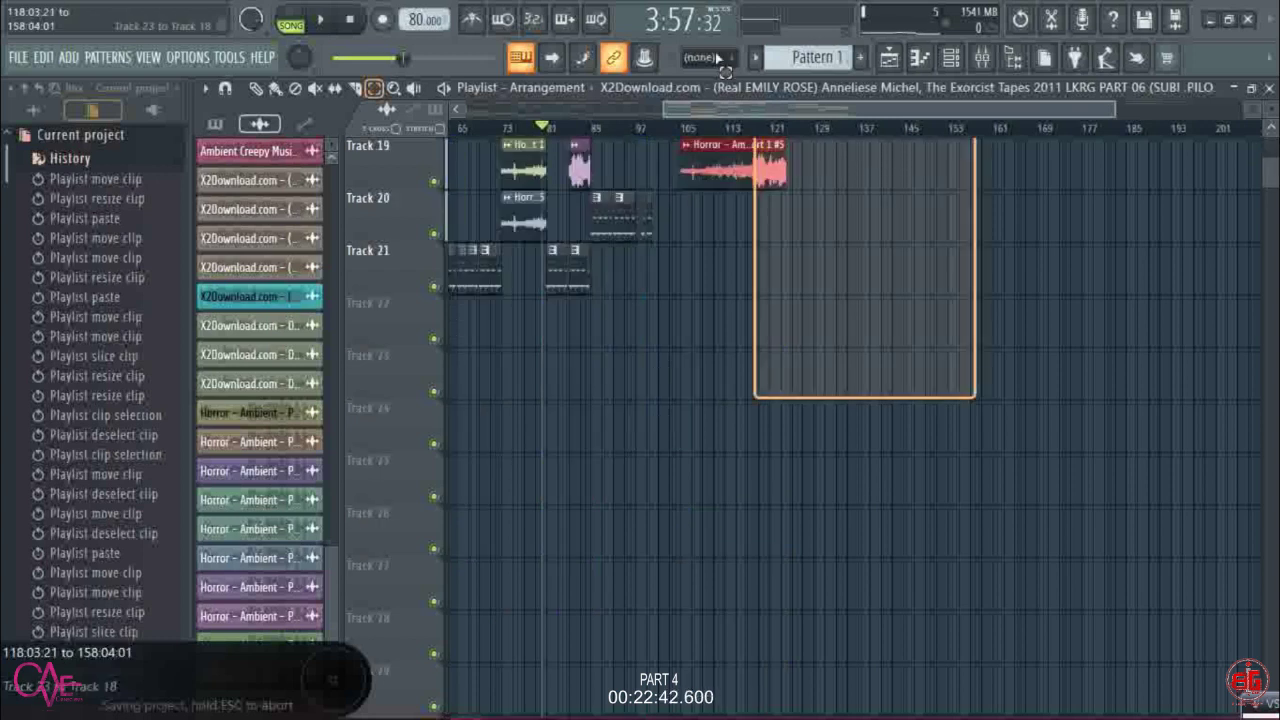
left_click_drag(718, 60, 990, 62)
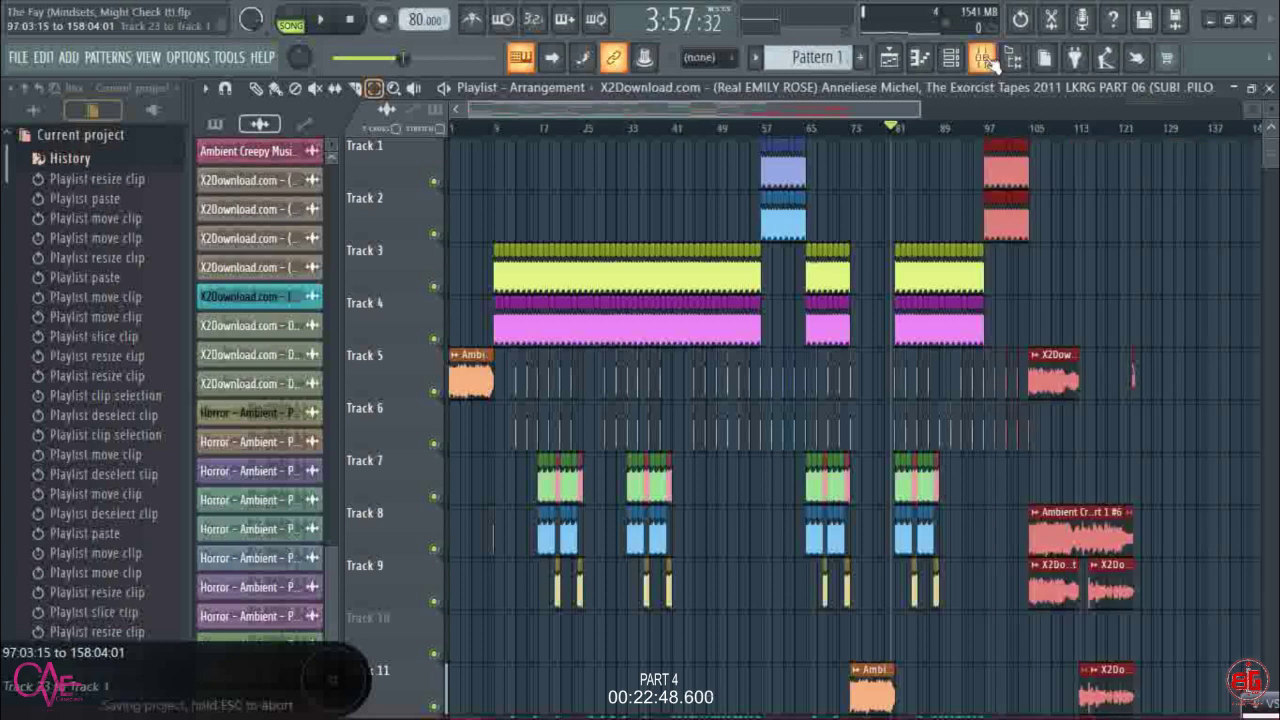
- Save the project and move the selected block of clips later so that it starts near bar 129
scroll(1205, 127, "up", 3)
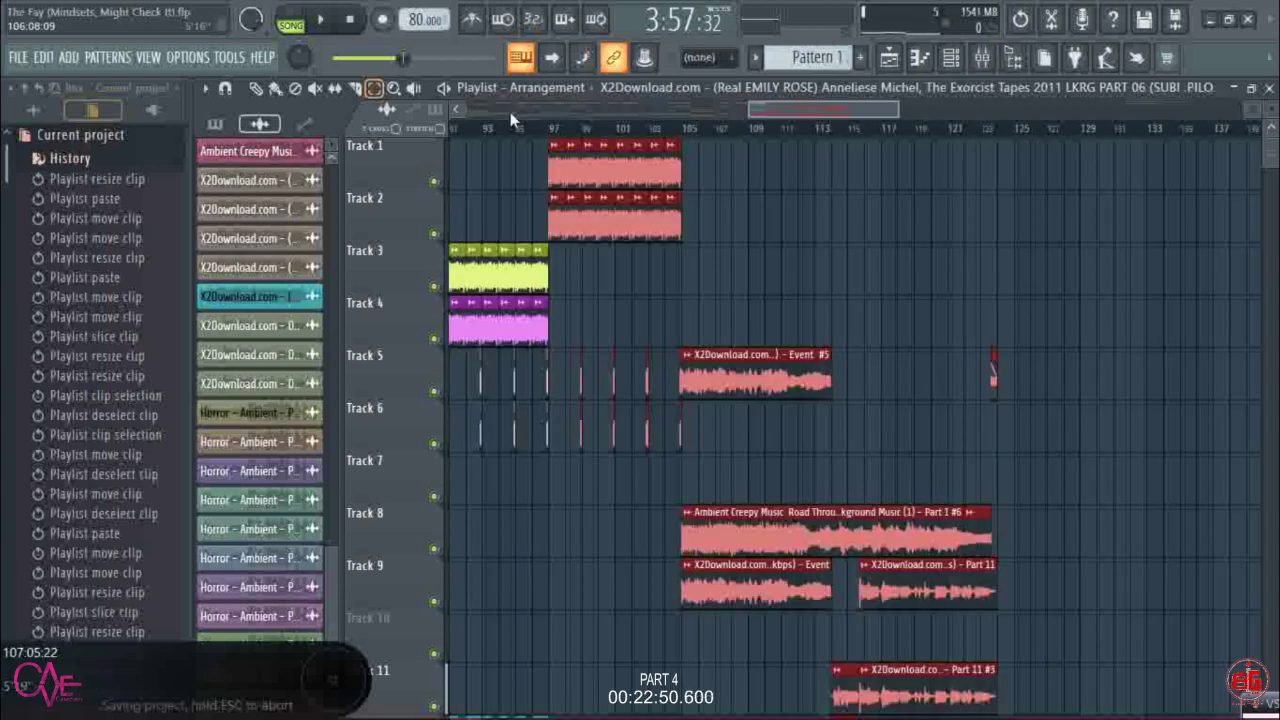
left_click(256, 88)
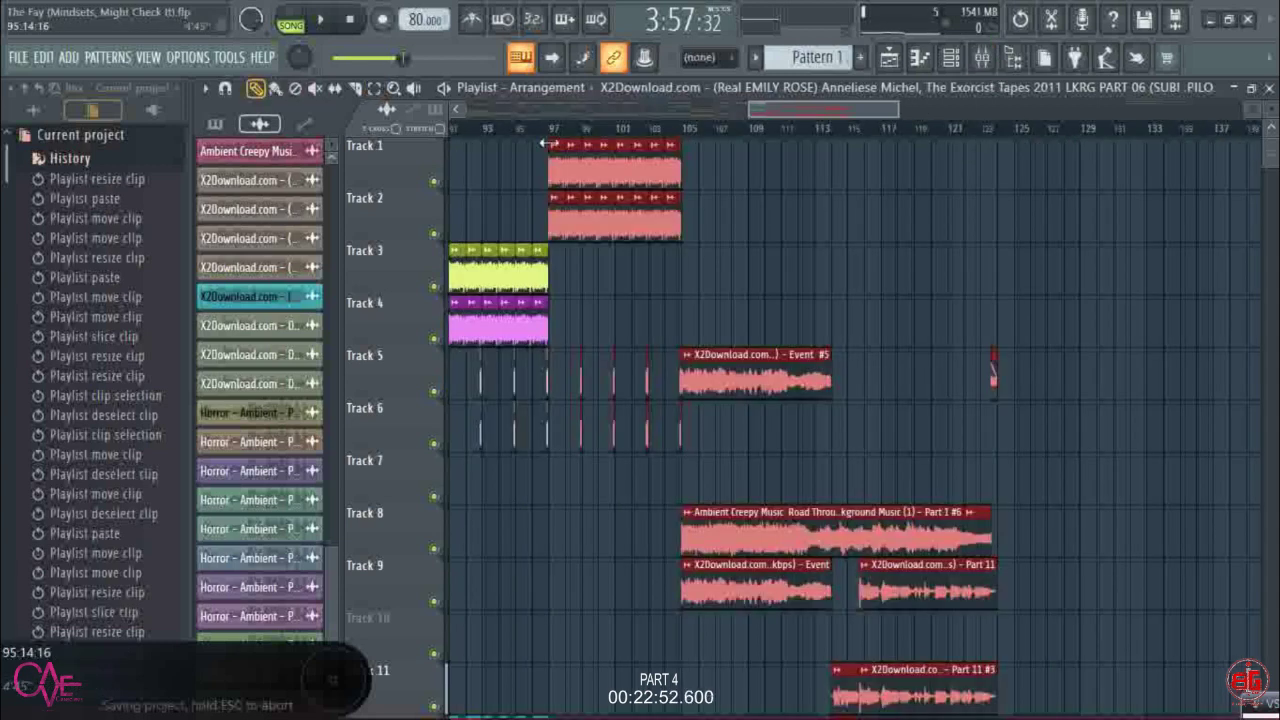
key("ctrl+s")
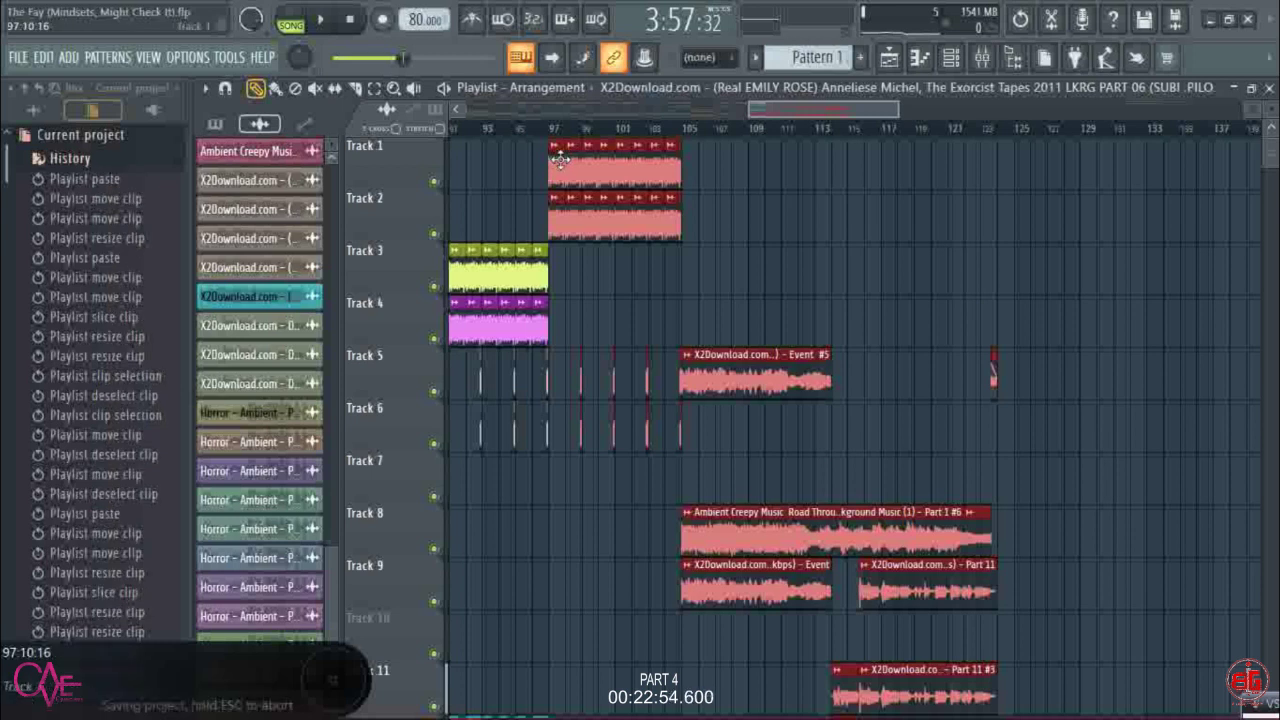
left_click_drag(560, 160, 1092, 167)
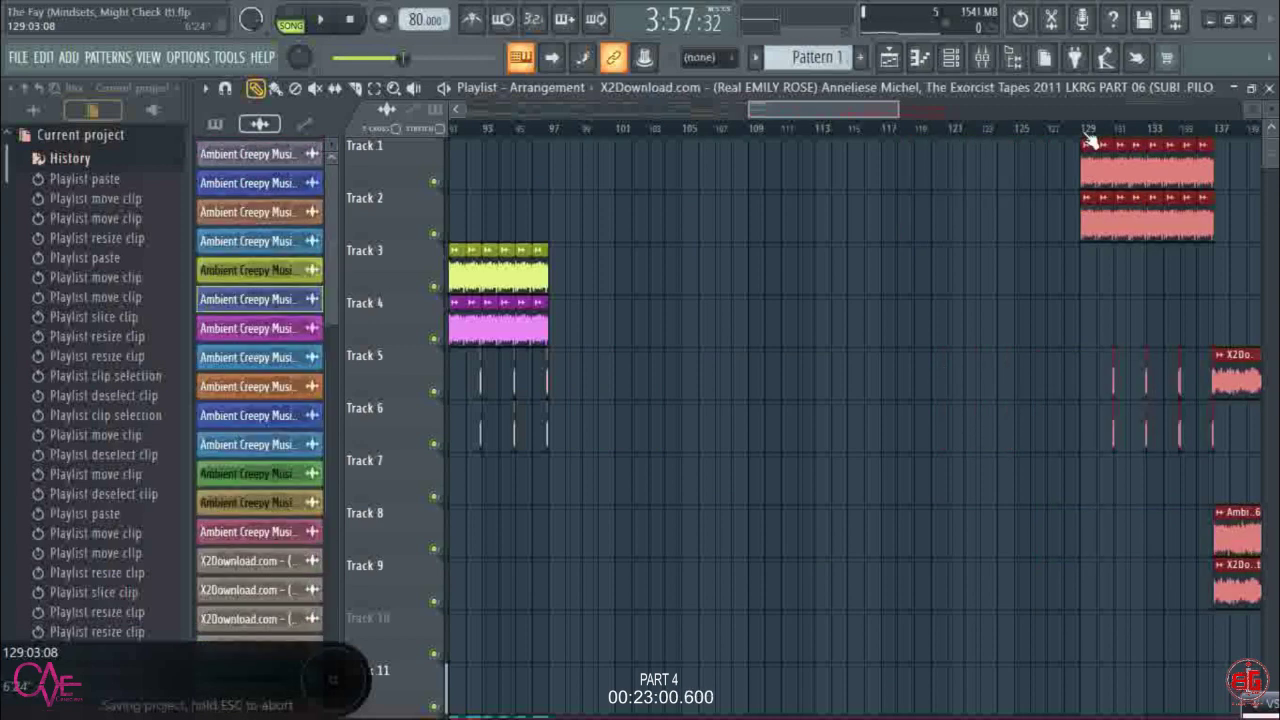
- Nudge the selected block slightly earlier so the Track 1 and Track 2 clips start exactly on bar 129
scroll(1093, 135, "up", 3)
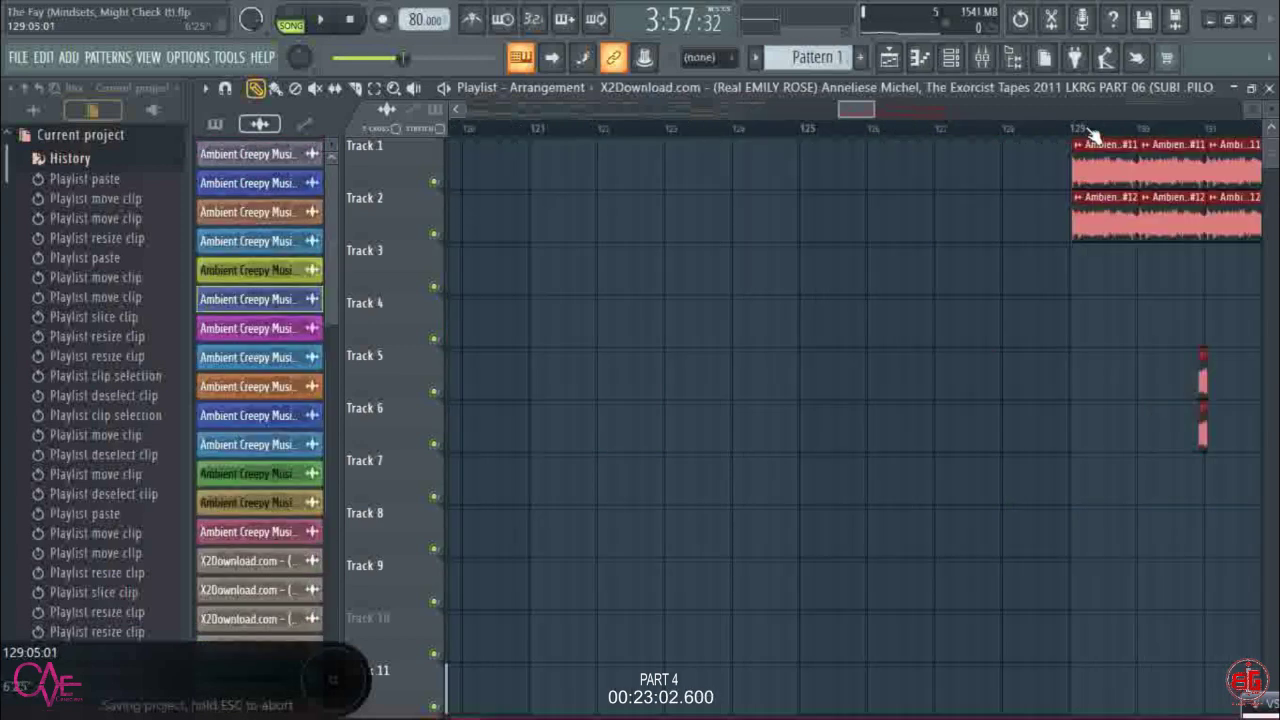
scroll(1093, 135, "up", 3)
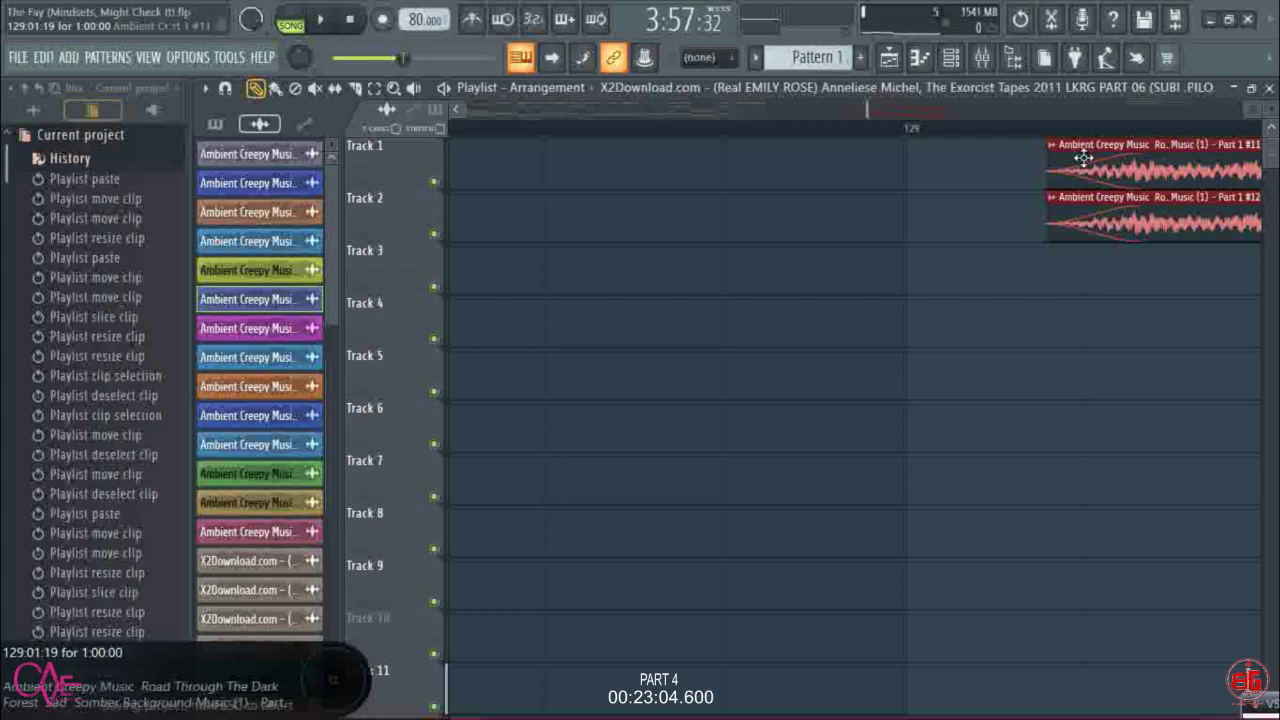
left_click_drag(1084, 157, 940, 133)
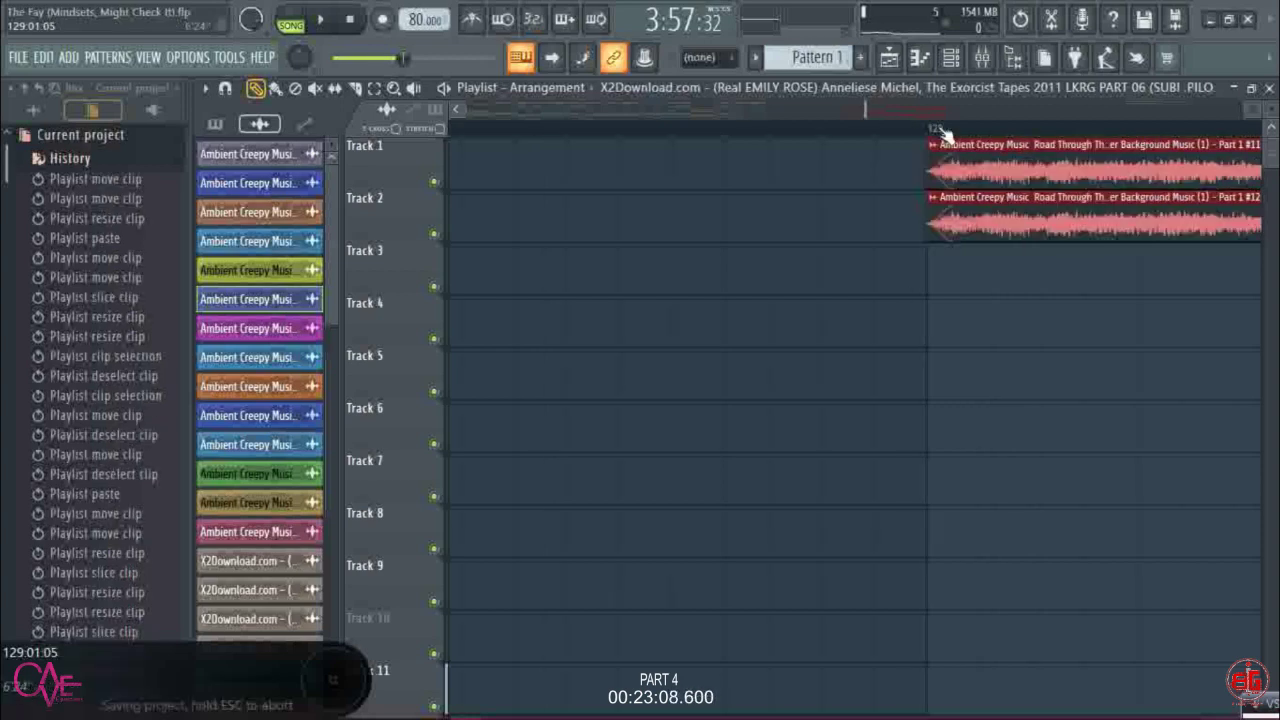
- Check the placement of the moved block of clips between bars 121 and 153 across Tracks 1 to 21
scroll(940, 133, "down", 5)
scroll(940, 133, "up", 1)
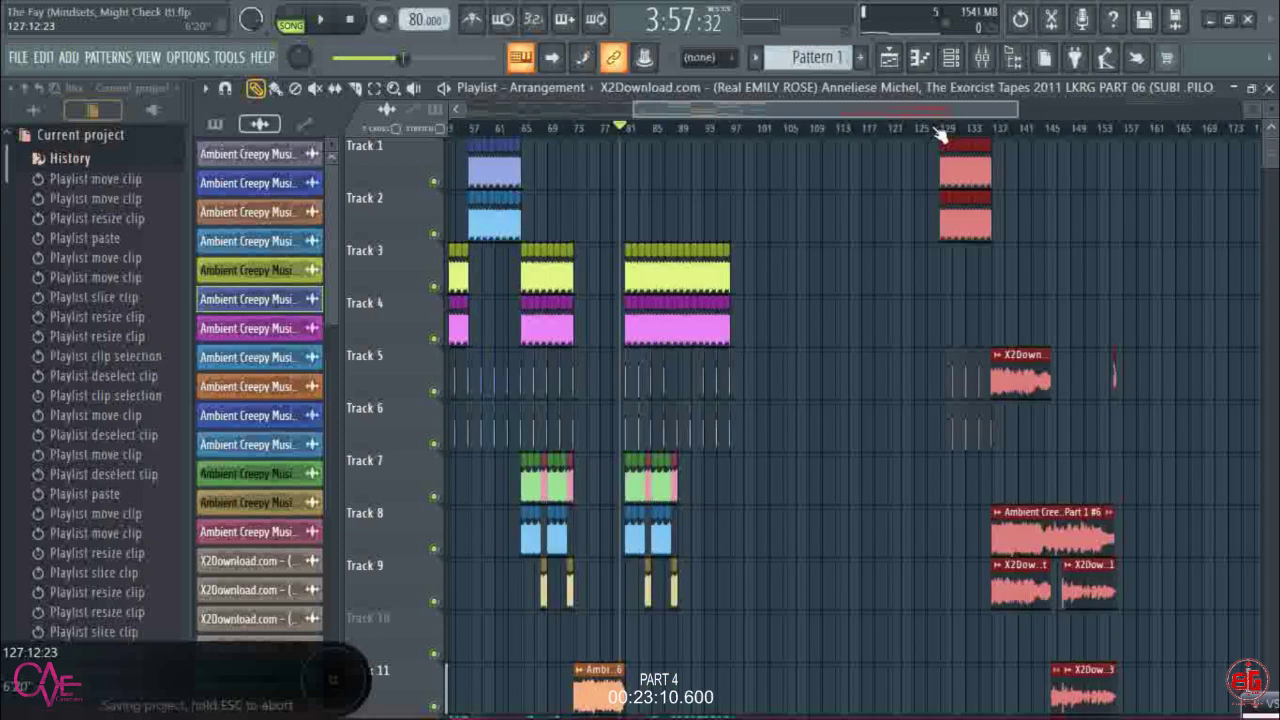
scroll(975, 220, "down", 4)
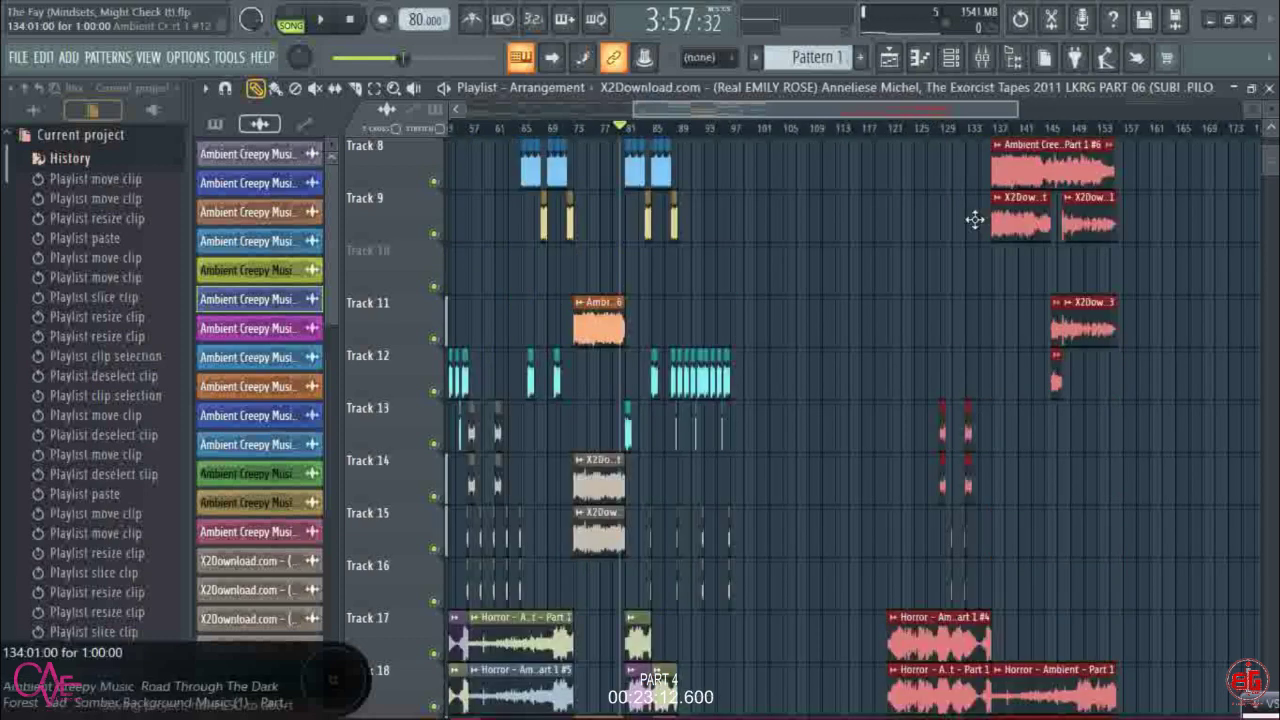
scroll(975, 220, "down", 4)
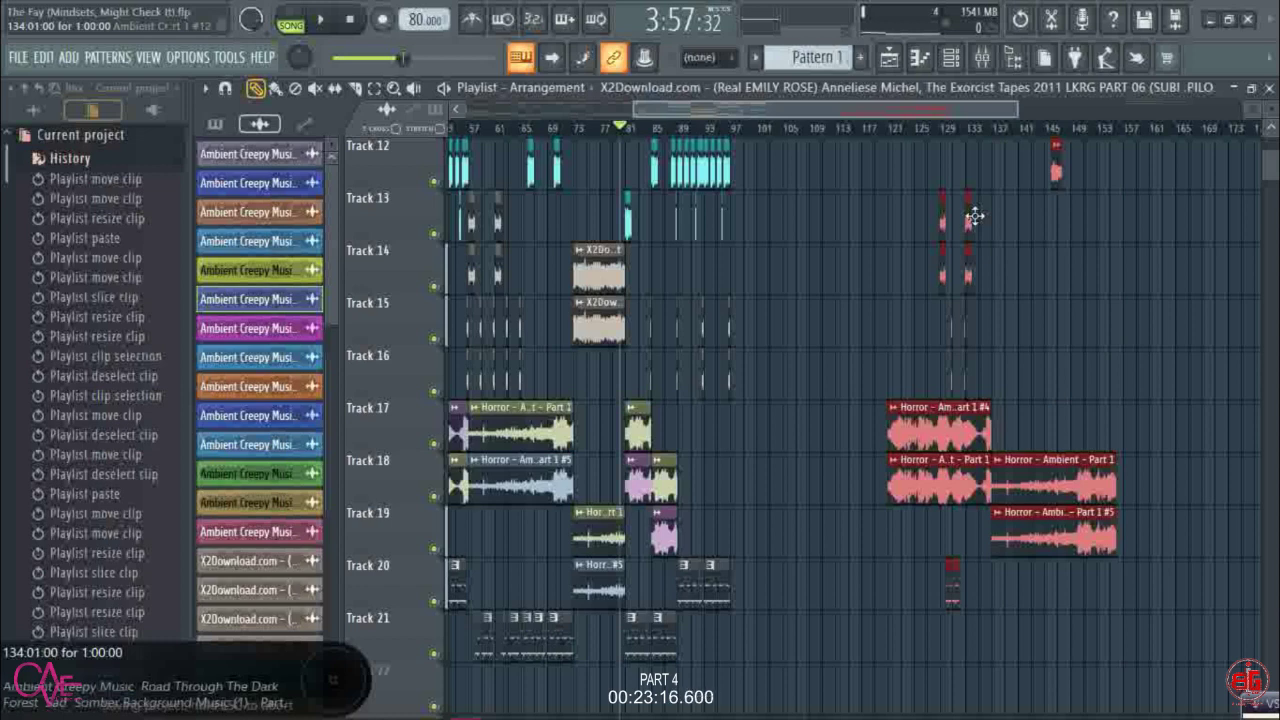
scroll(975, 217, "up", 4)
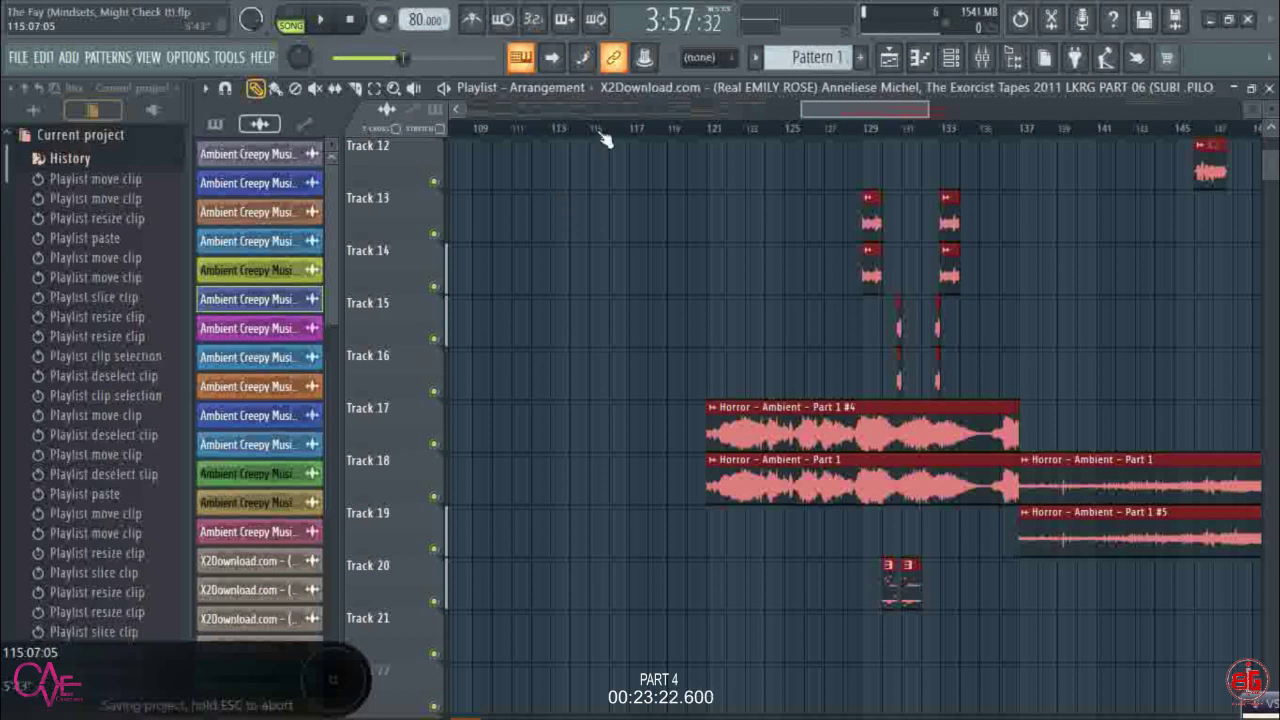
scroll(708, 136, "down", 2)
scroll(690, 138, "down", 2)
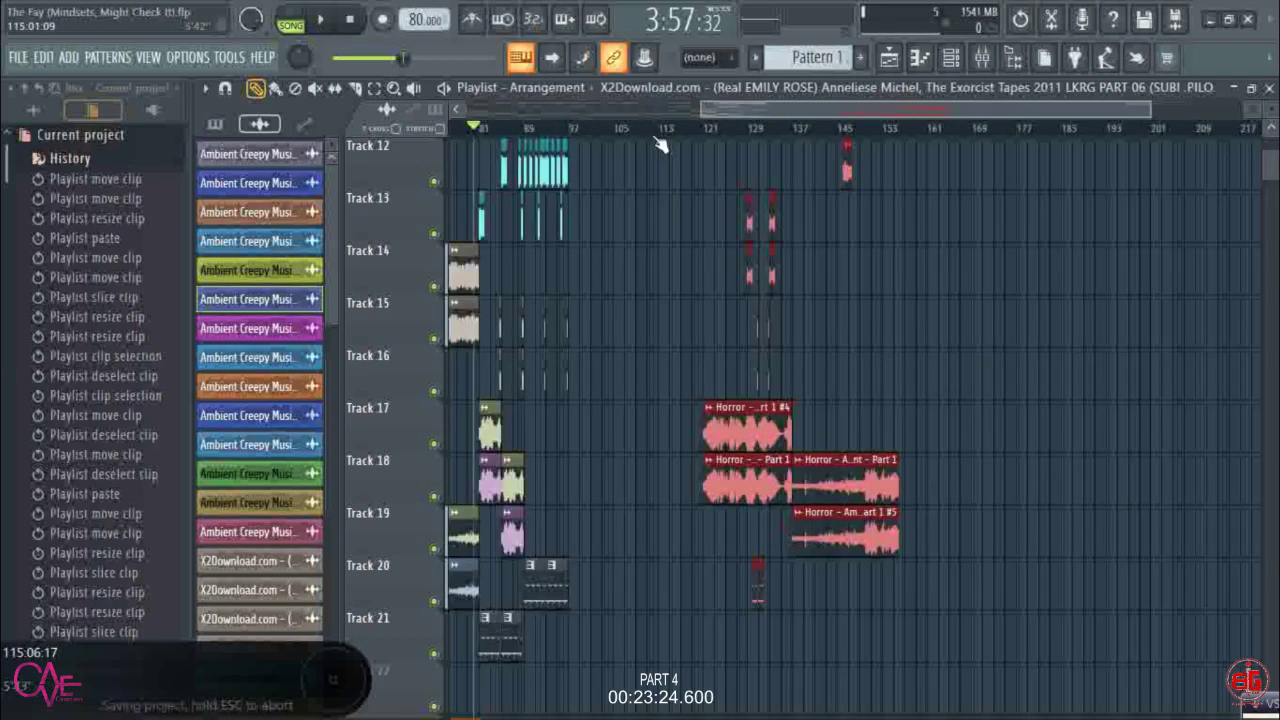
scroll(920, 228, "up", 2)
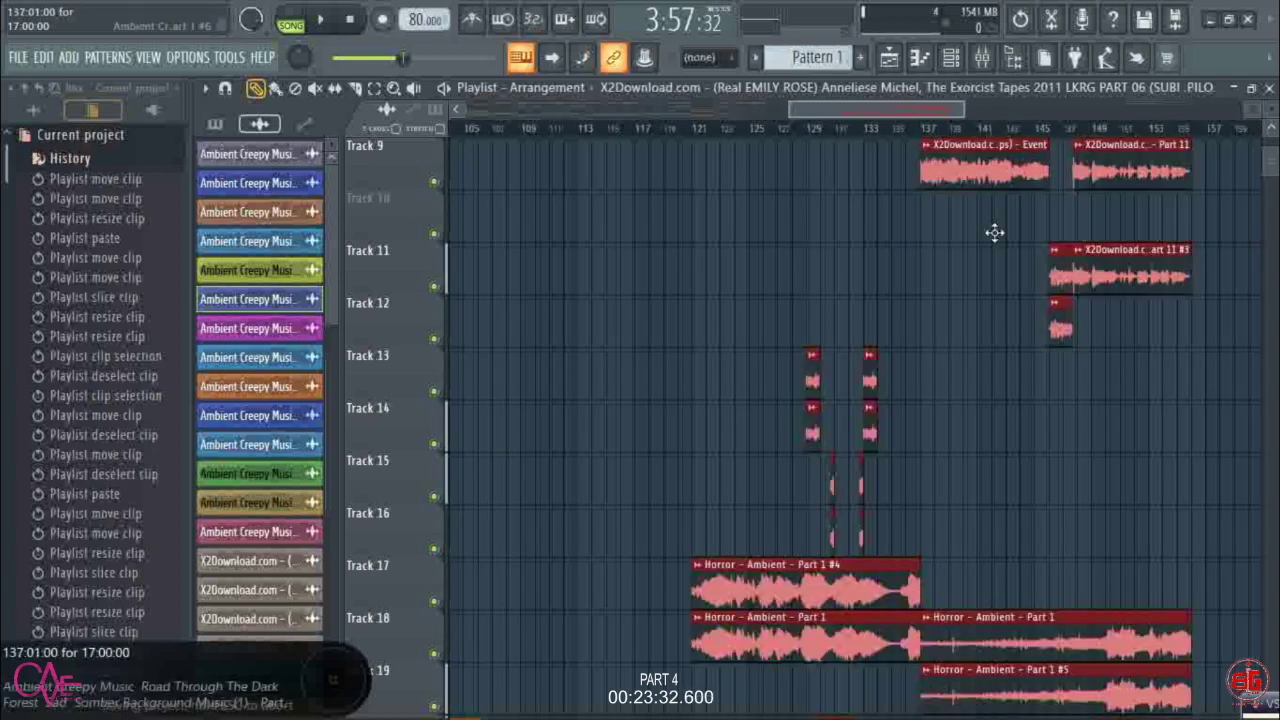
scroll(994, 232, "down", 4)
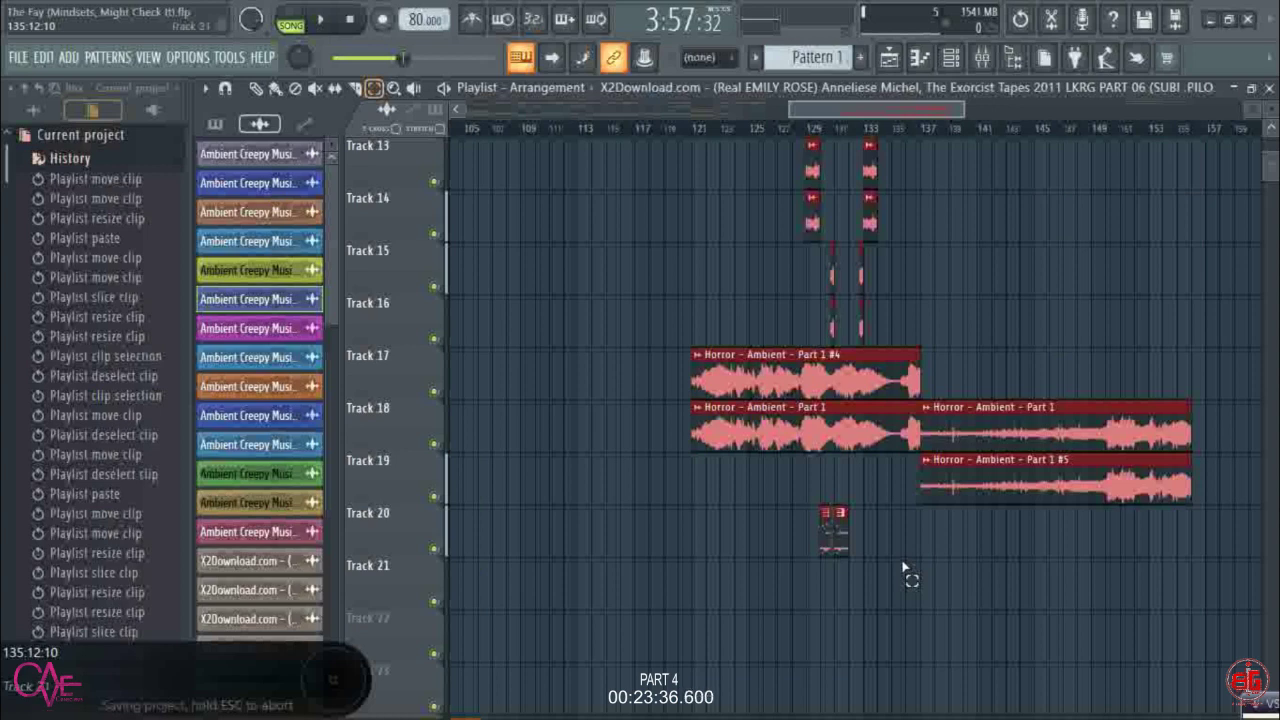
- Select the clips from bar 121 to bar 137 across Tracks 1 to 20, leaving out those that start on bar 137
left_click_drag(902, 548, 760, 103)
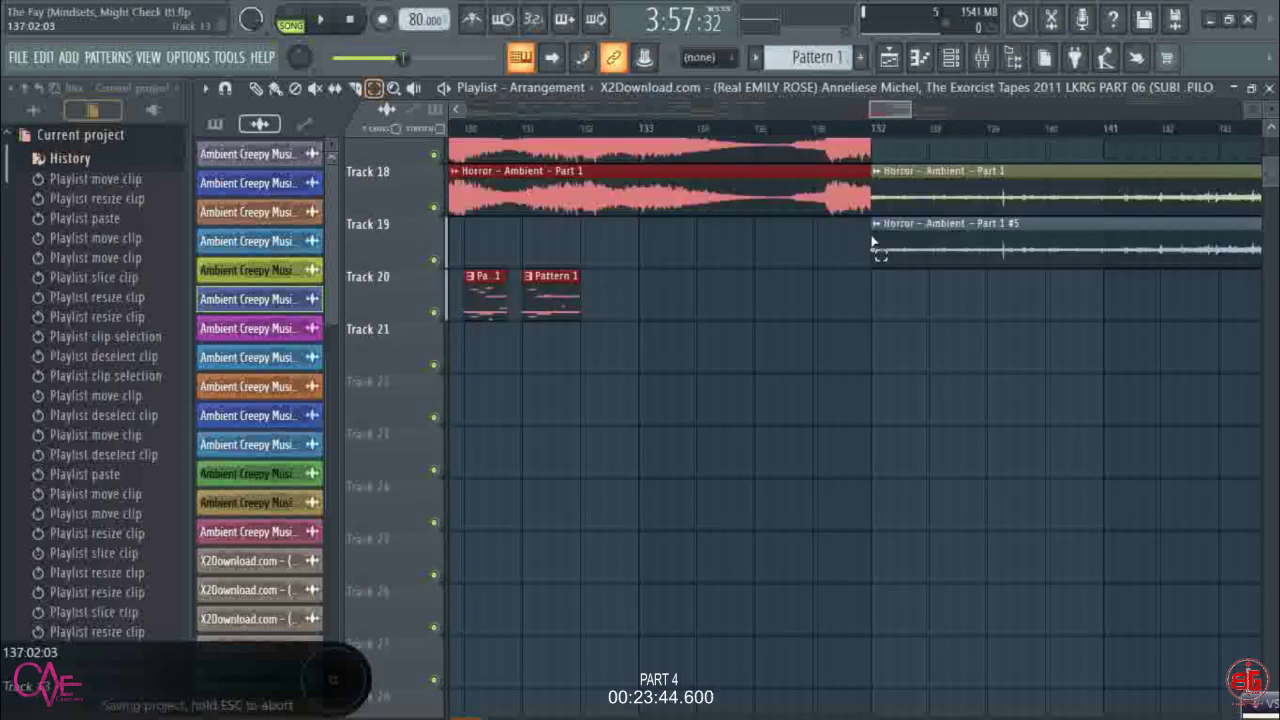
left_click_drag(872, 241, 886, 85)
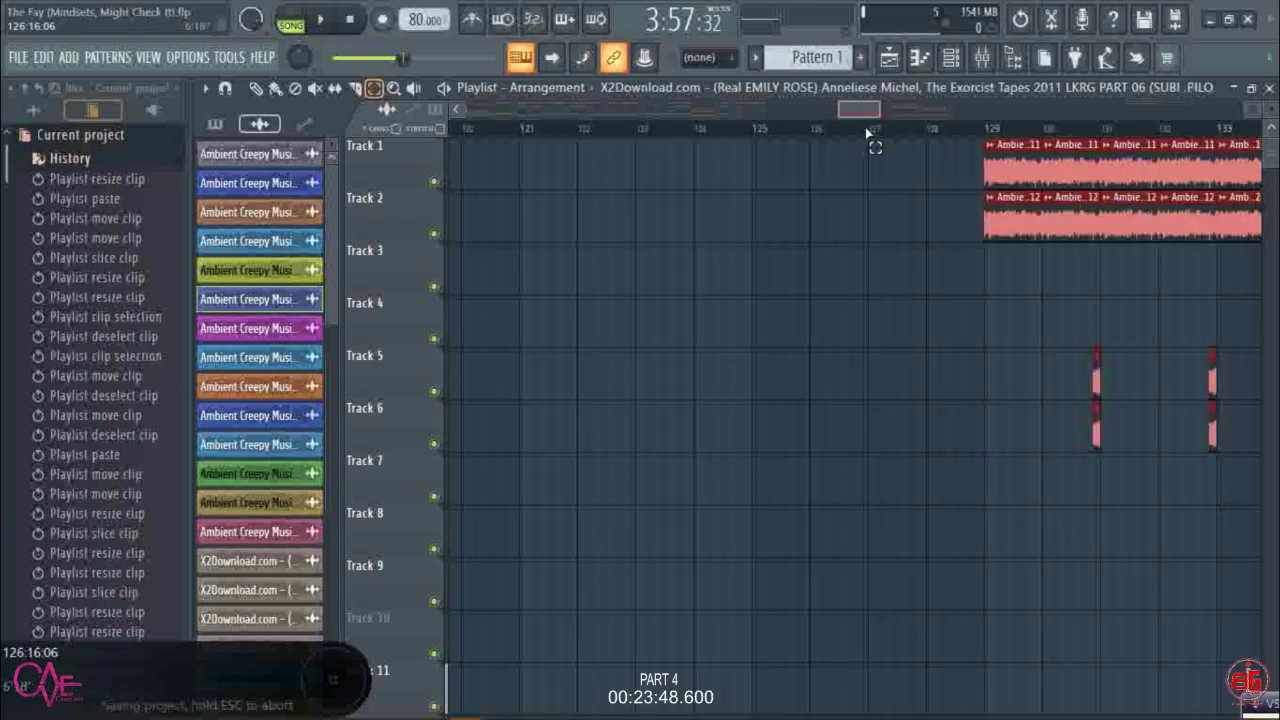
scroll(868, 131, "down", 2)
scroll(941, 285, "down", 4)
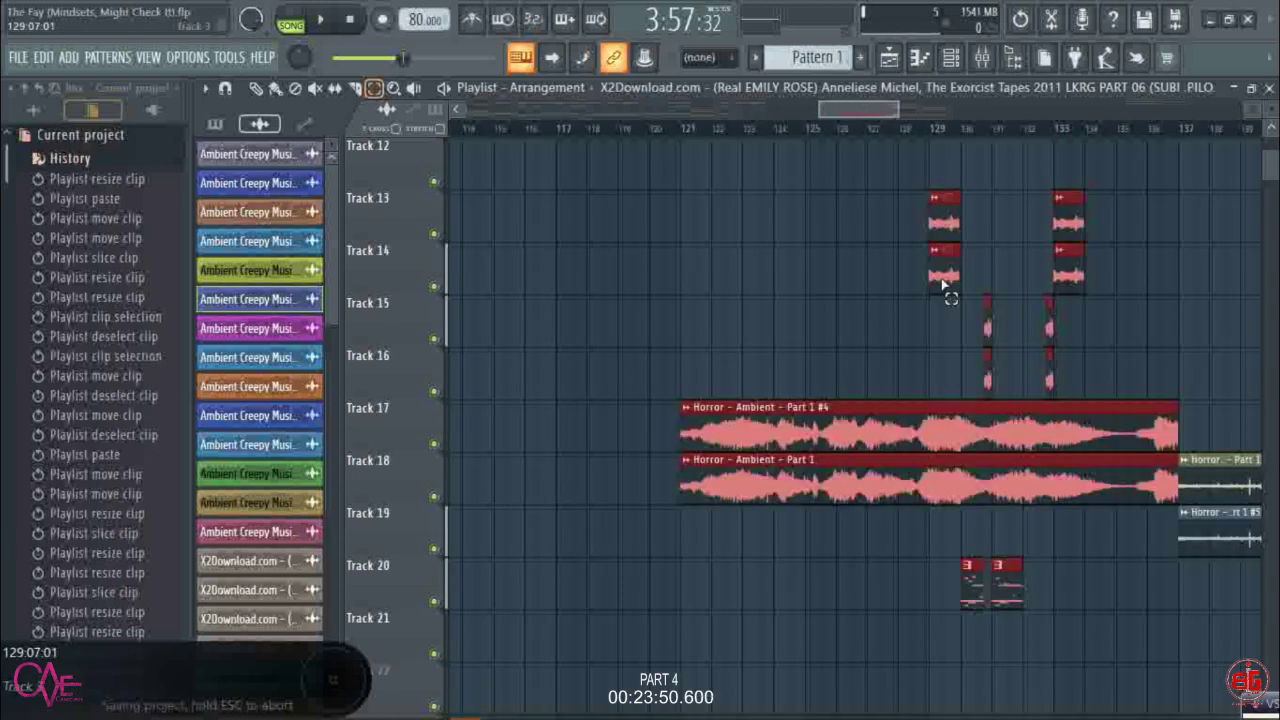
scroll(872, 277, "down", 2)
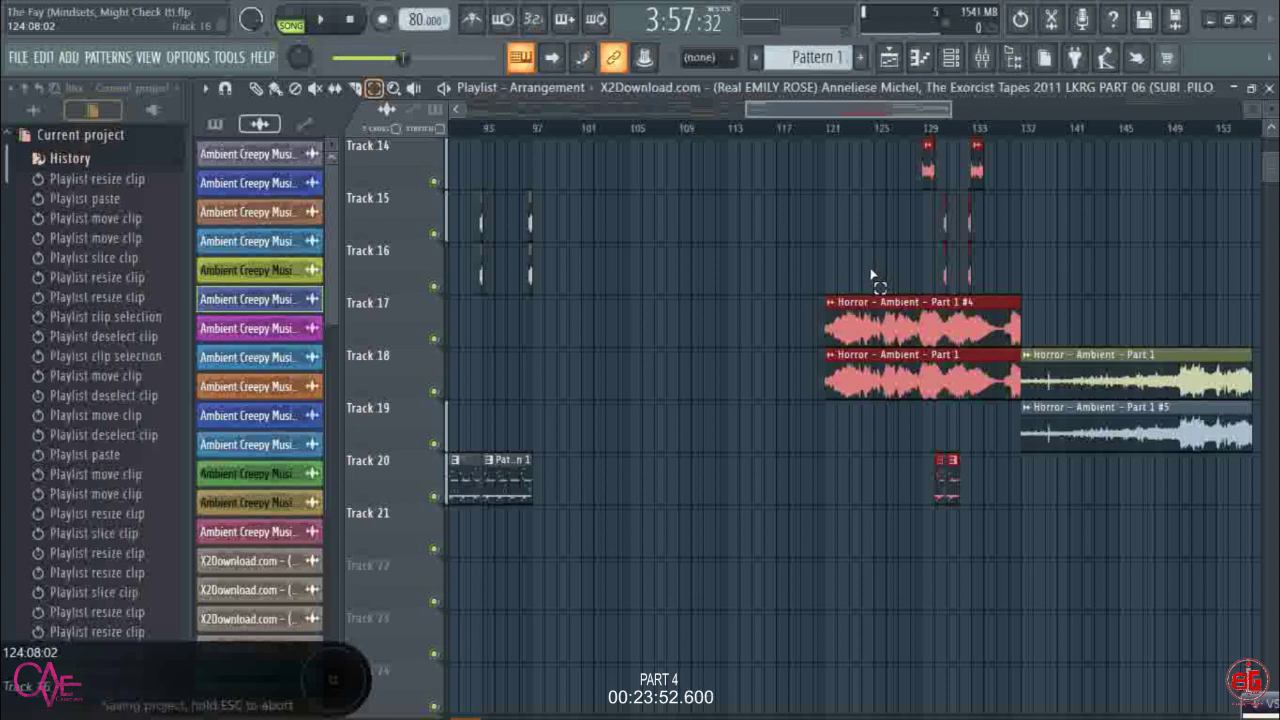
- Move the selected clips earlier so that the Track 1 and Track 2 clips start exactly on bar 97
left_click(264, 88)
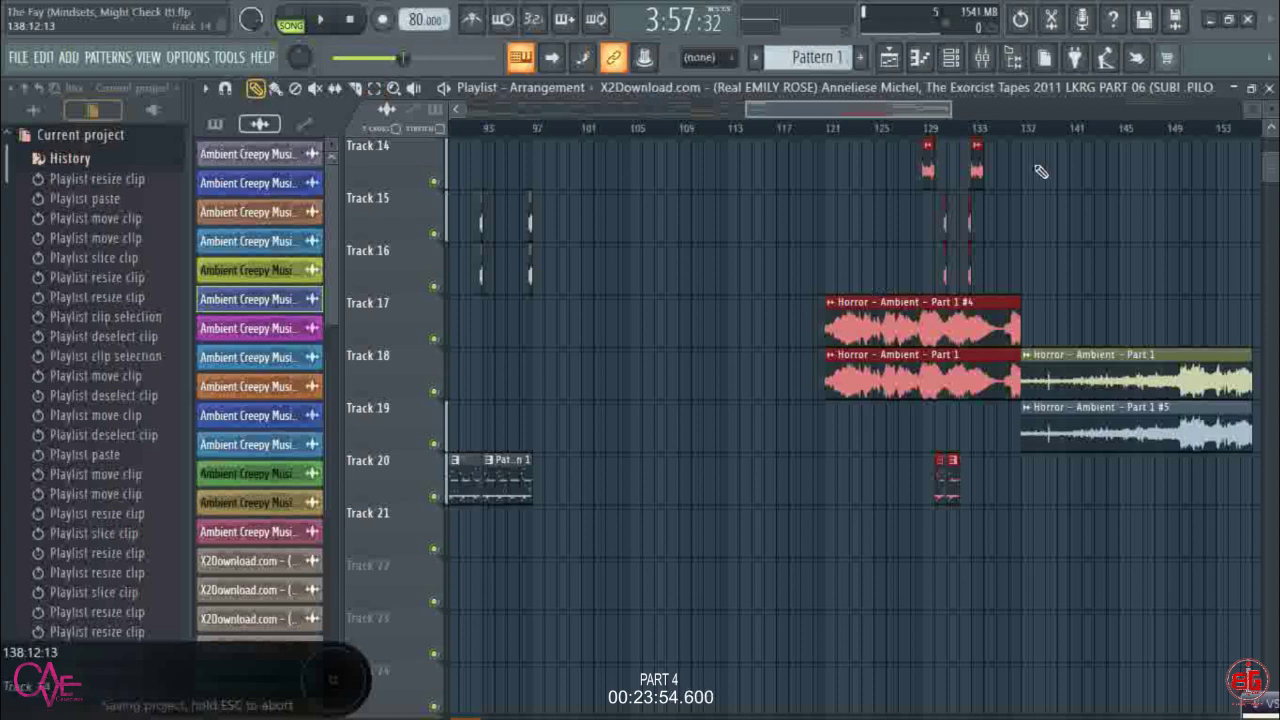
scroll(979, 165, "down", 3)
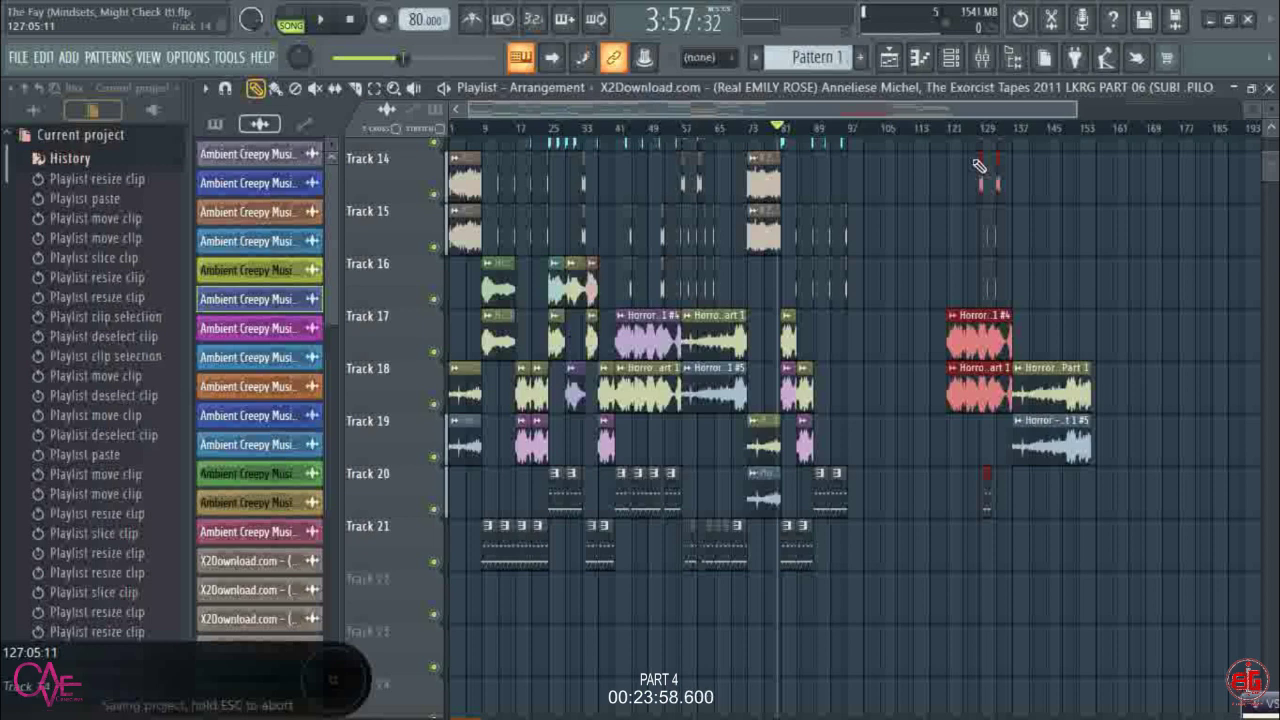
scroll(979, 165, "up", 5)
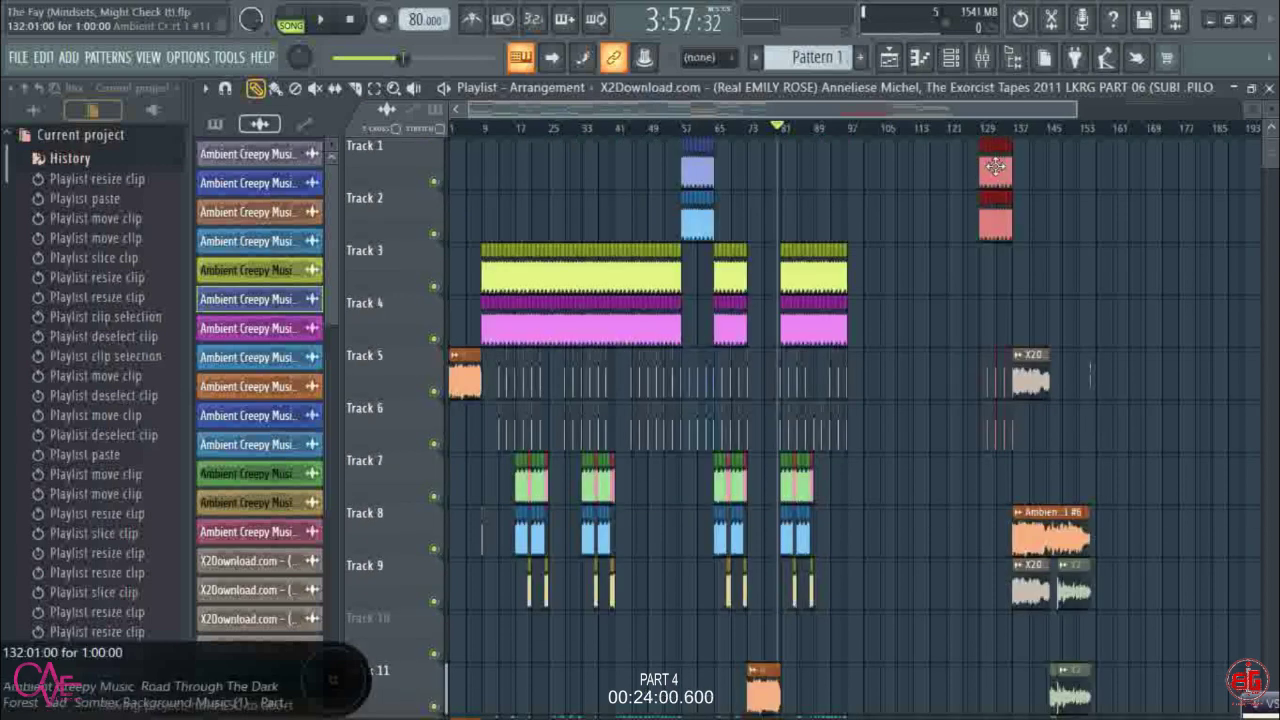
left_click_drag(995, 167, 868, 167)
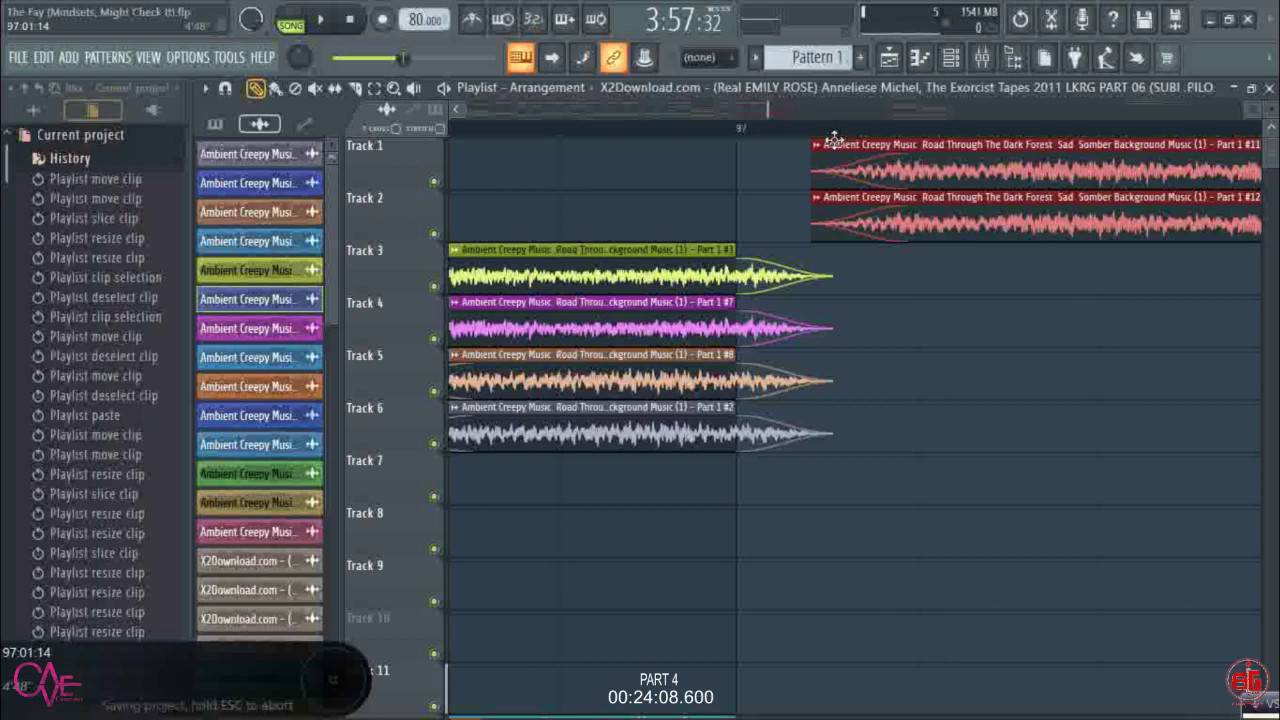
left_click_drag(833, 138, 766, 163)
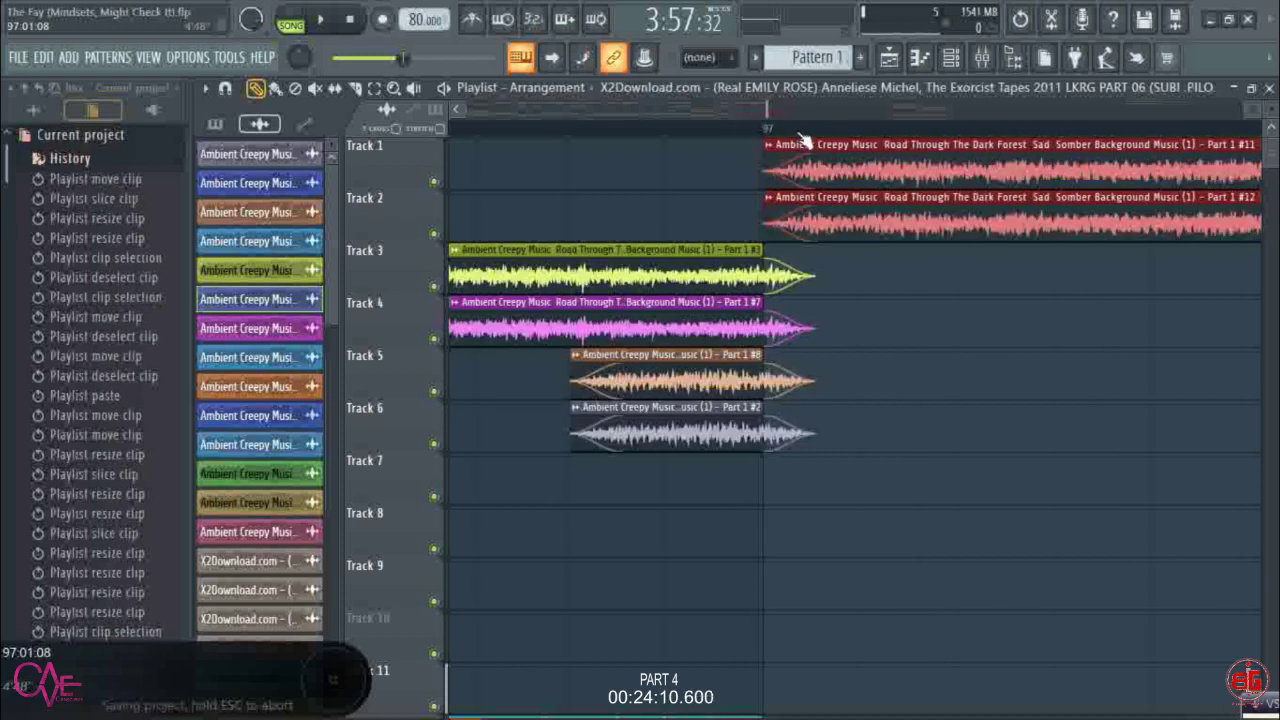
- Select all clips from bar 81 to bar 97 across Tracks 3 to 21
scroll(800, 138, "down", 5)
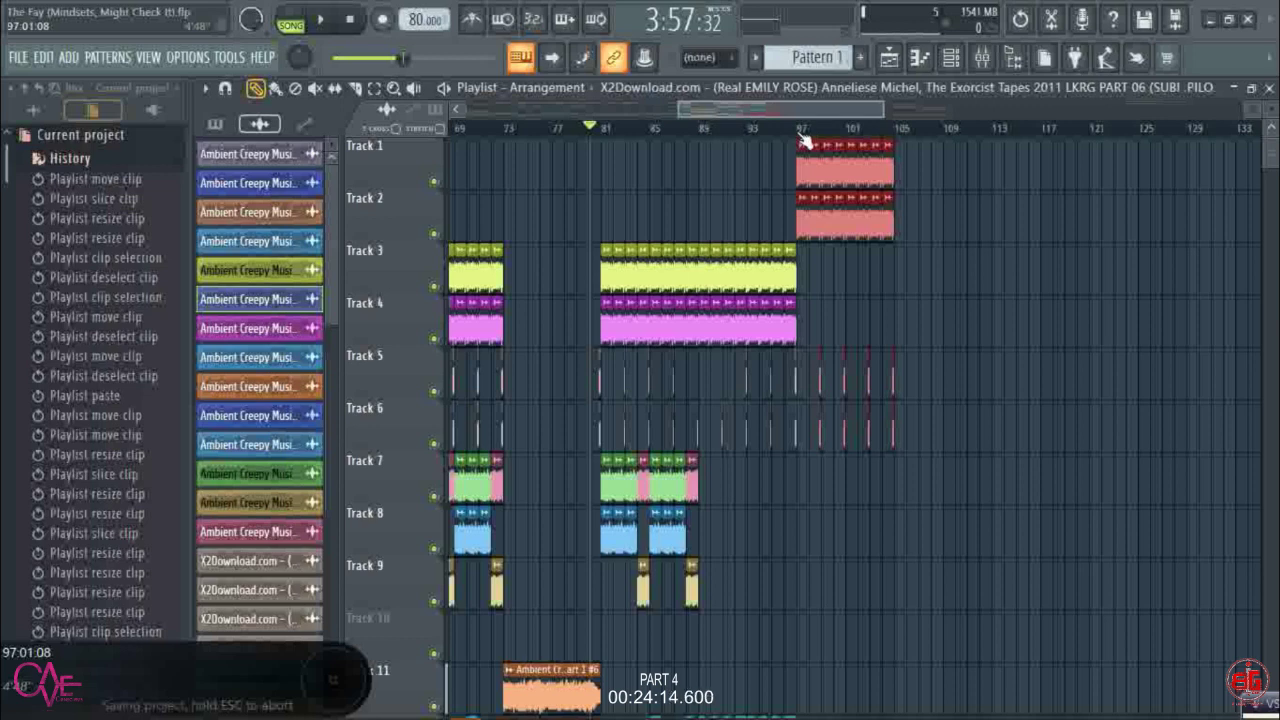
scroll(801, 136, "down", 7)
scroll(757, 160, "up", 1)
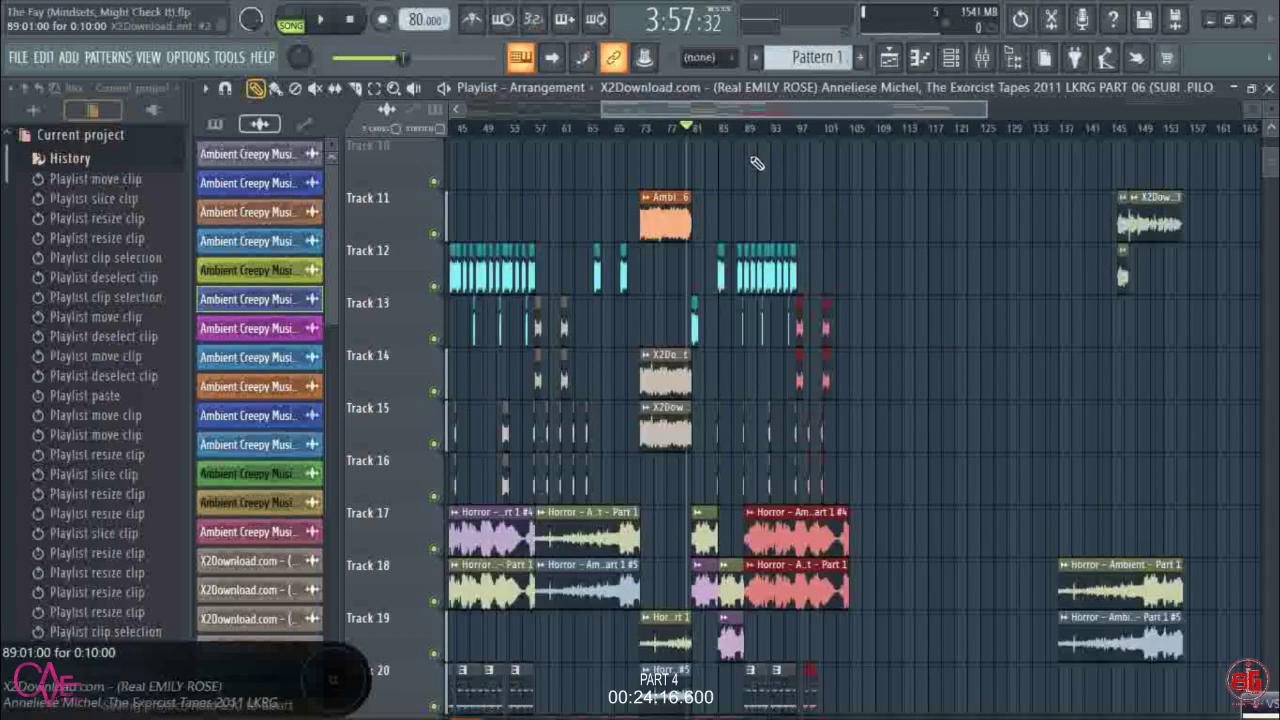
scroll(740, 158, "down", 2)
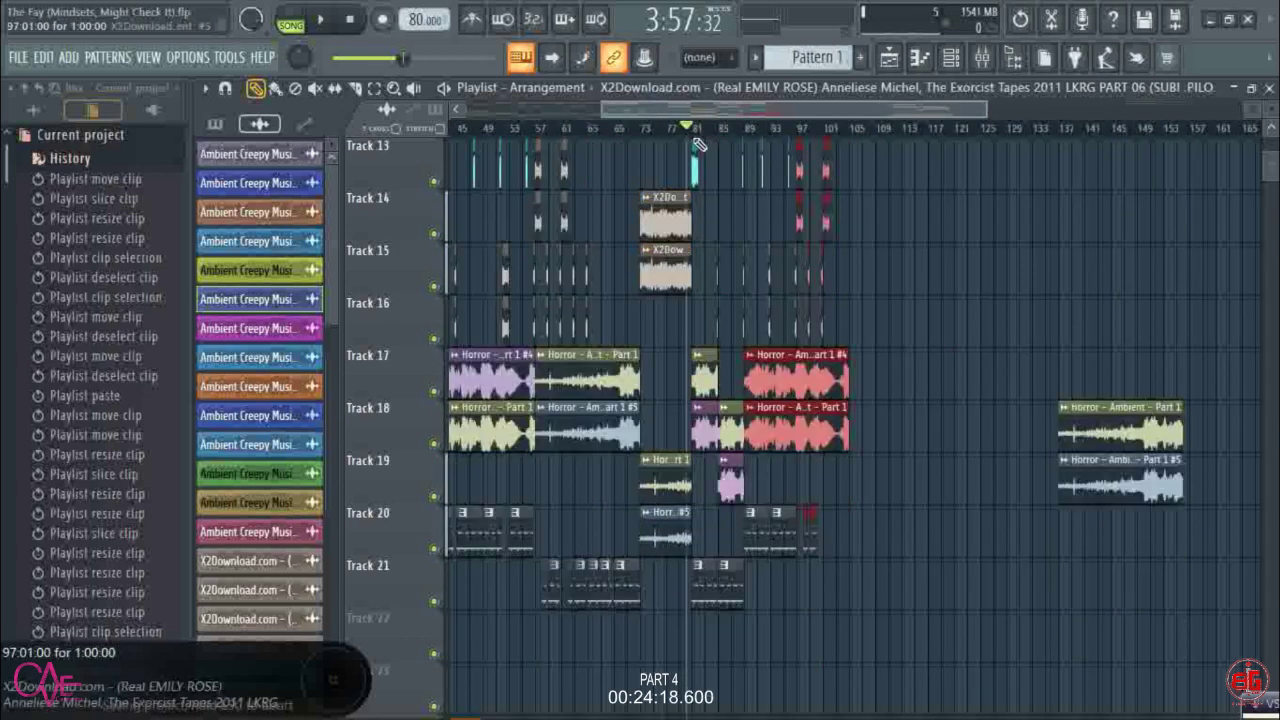
scroll(697, 138, "up", 7)
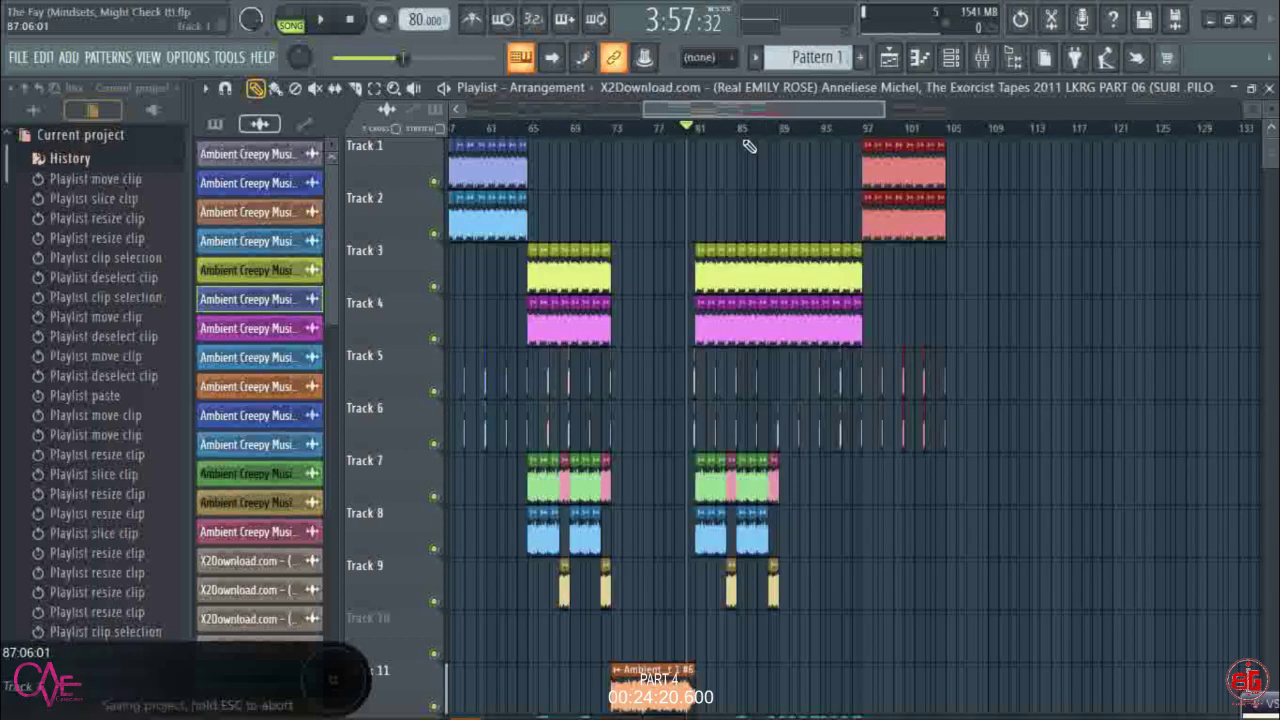
scroll(748, 147, "up", 3)
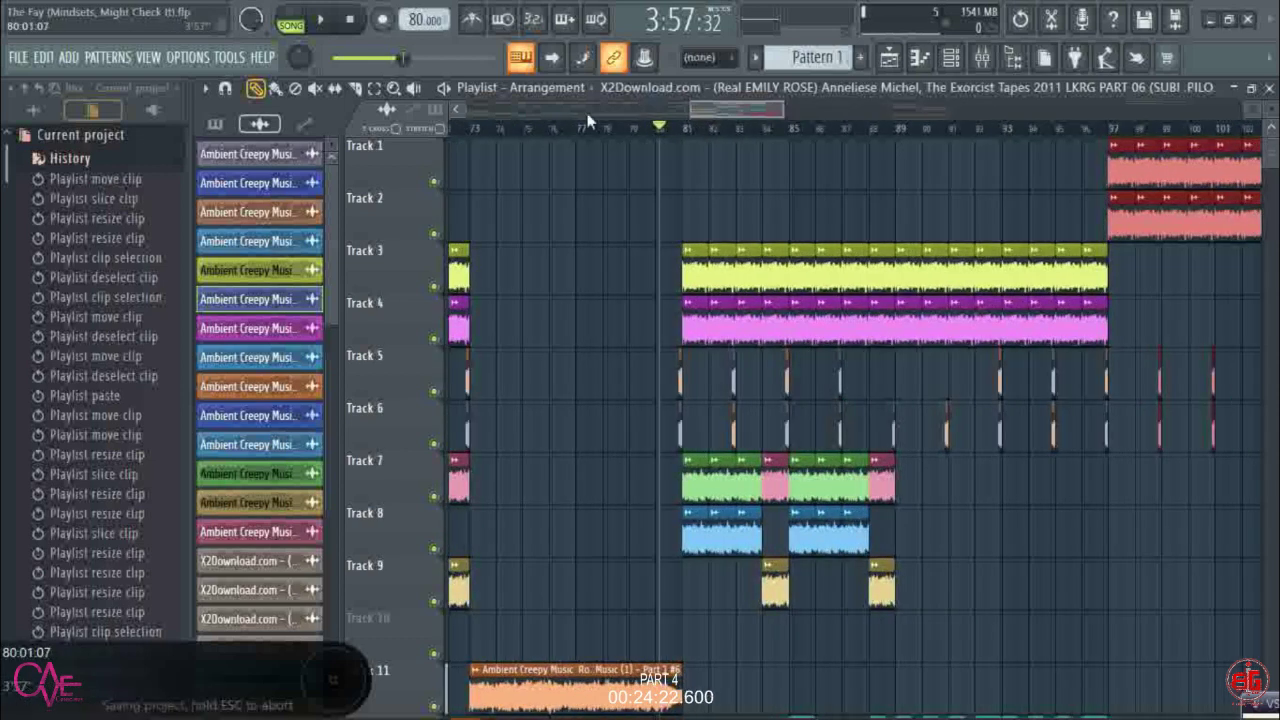
key("z")
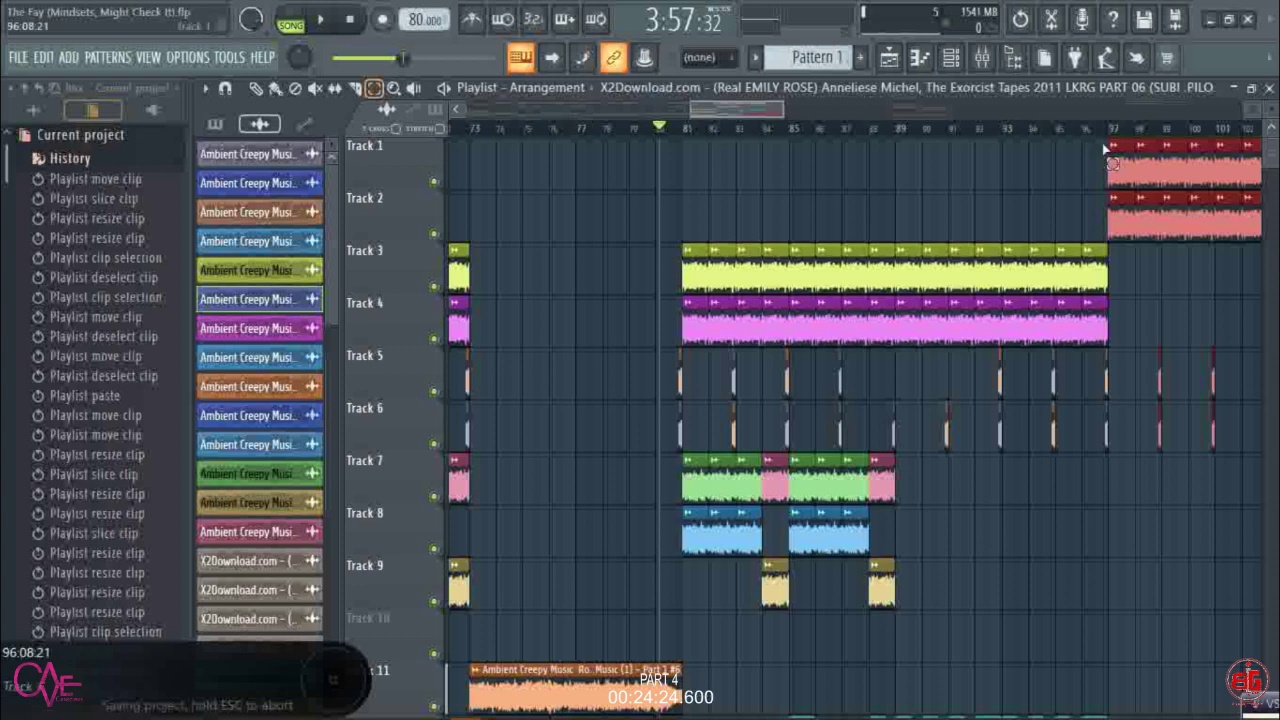
scroll(1110, 165, "down", 3)
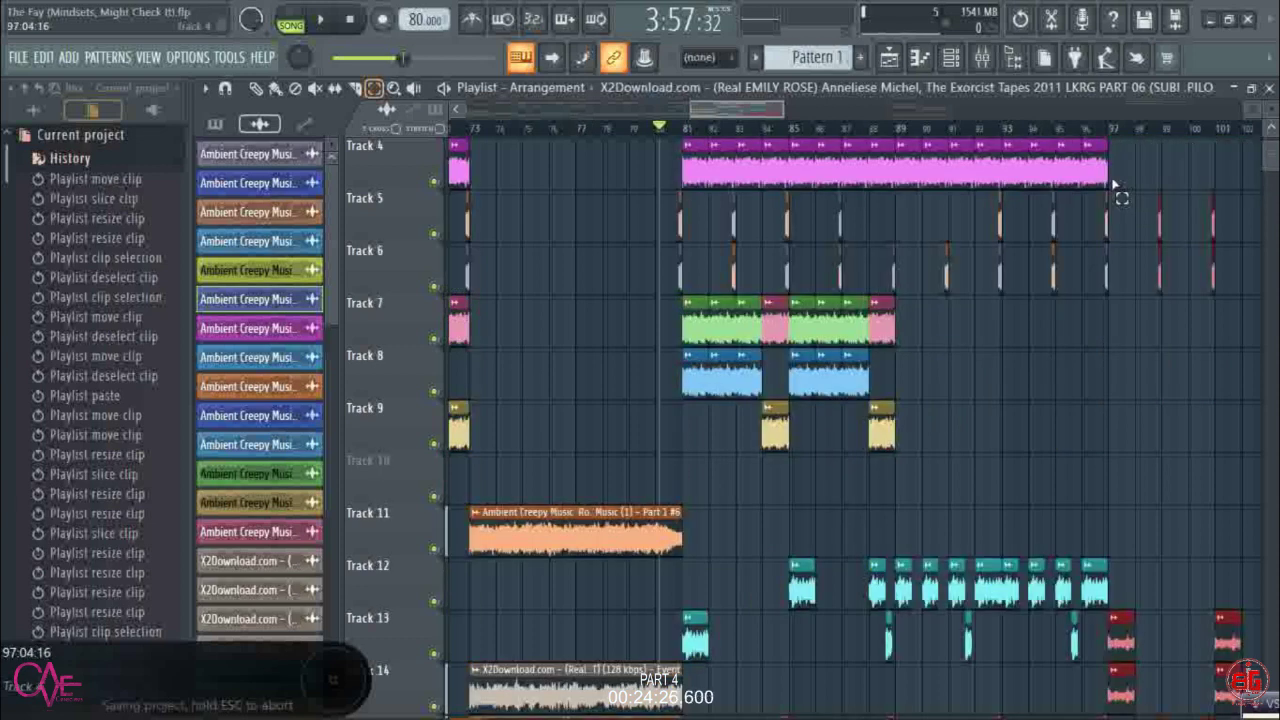
scroll(1113, 185, "down", 13)
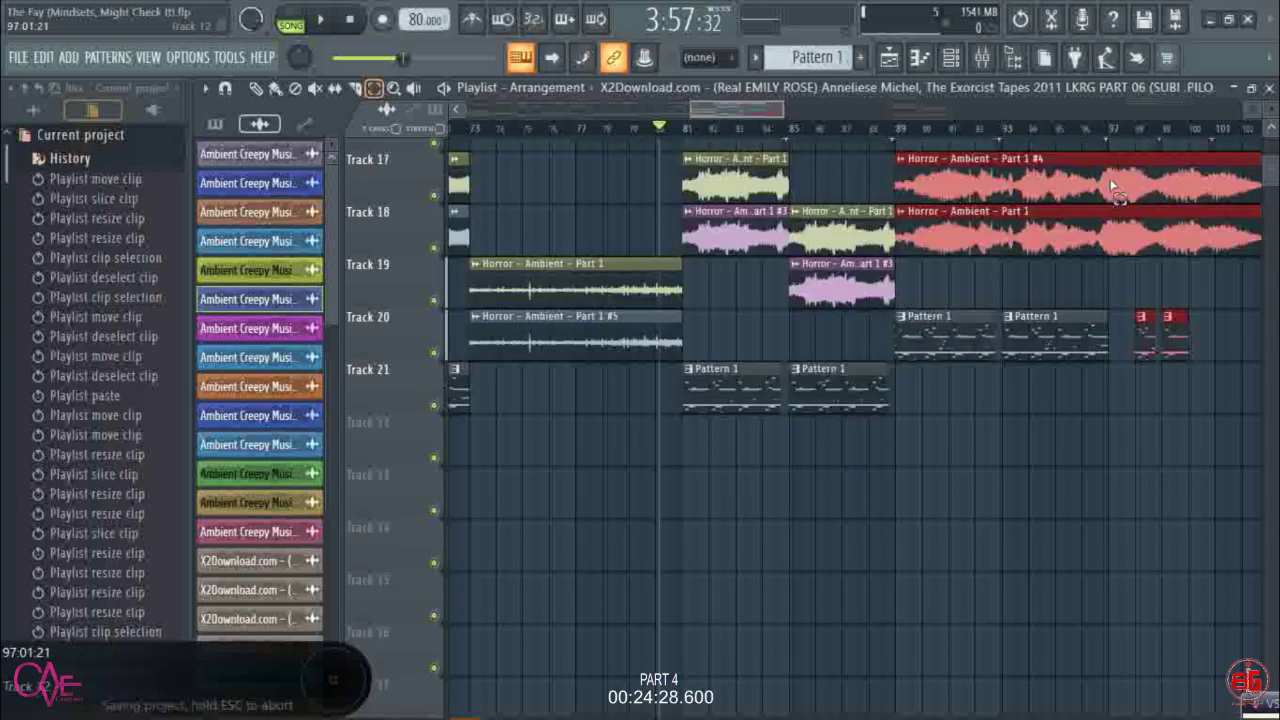
scroll(1106, 328, "down", 2)
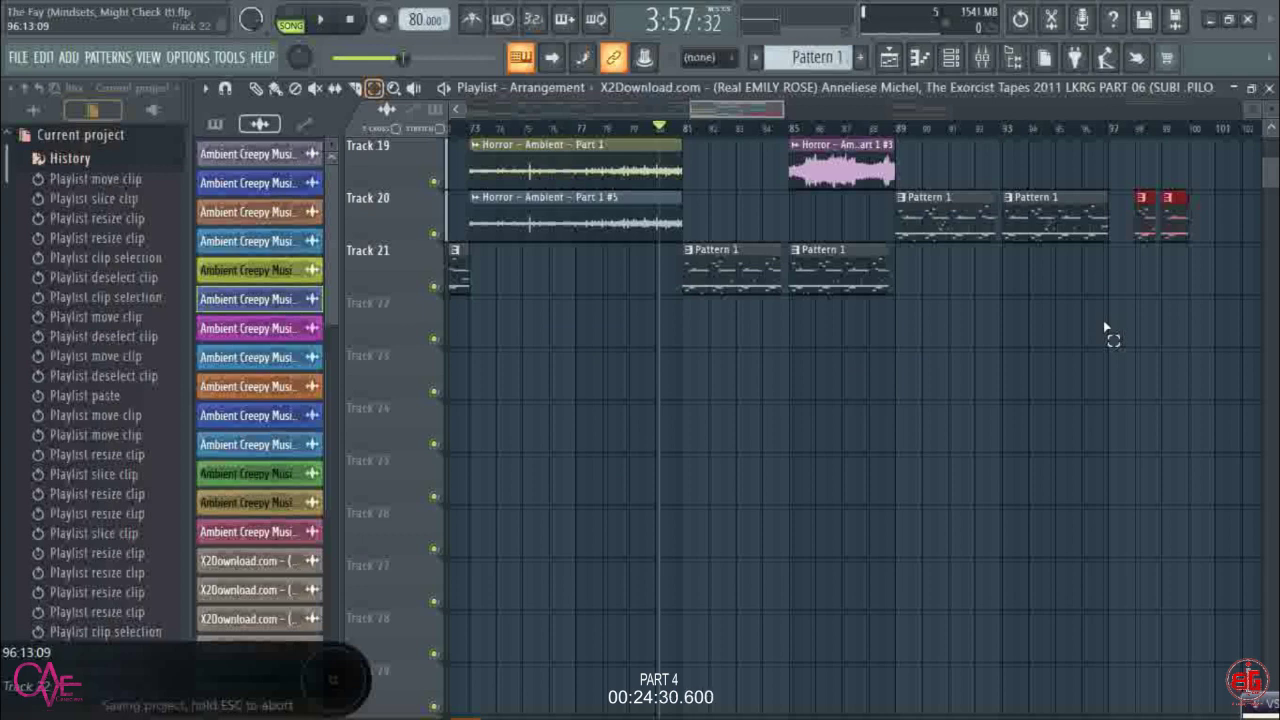
left_click_drag(1106, 328, 686, 10)
scroll(824, 284, "down", 4)
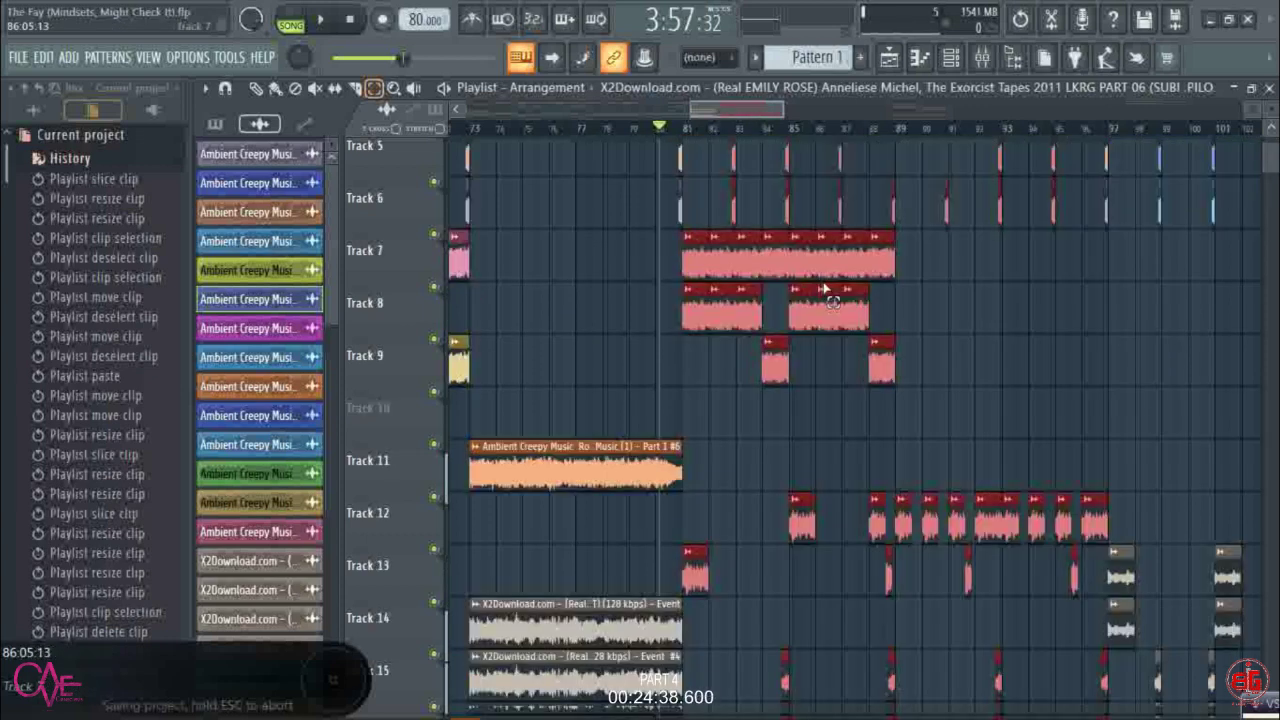
- Examine the selected clips across all tracks, especially how they meet the boundary at bar 97
scroll(825, 290, "down", 12)
scroll(578, 128, "down", 5)
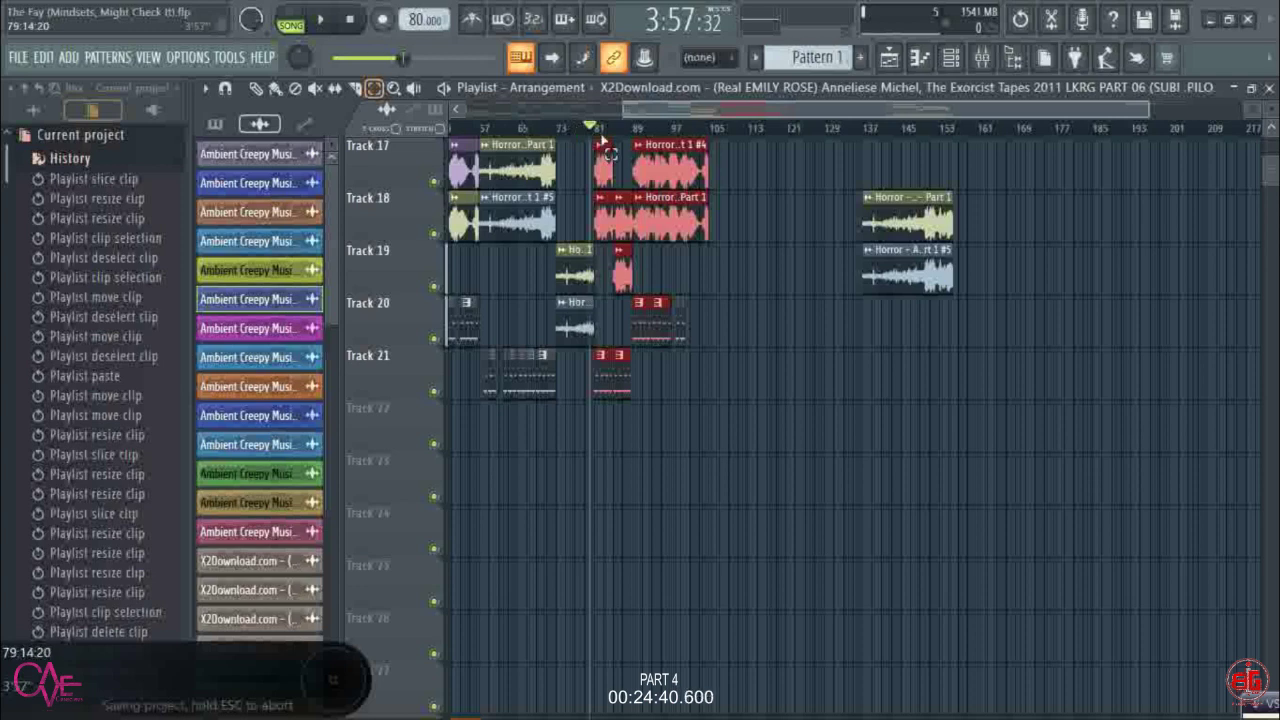
scroll(700, 215, "up", 2)
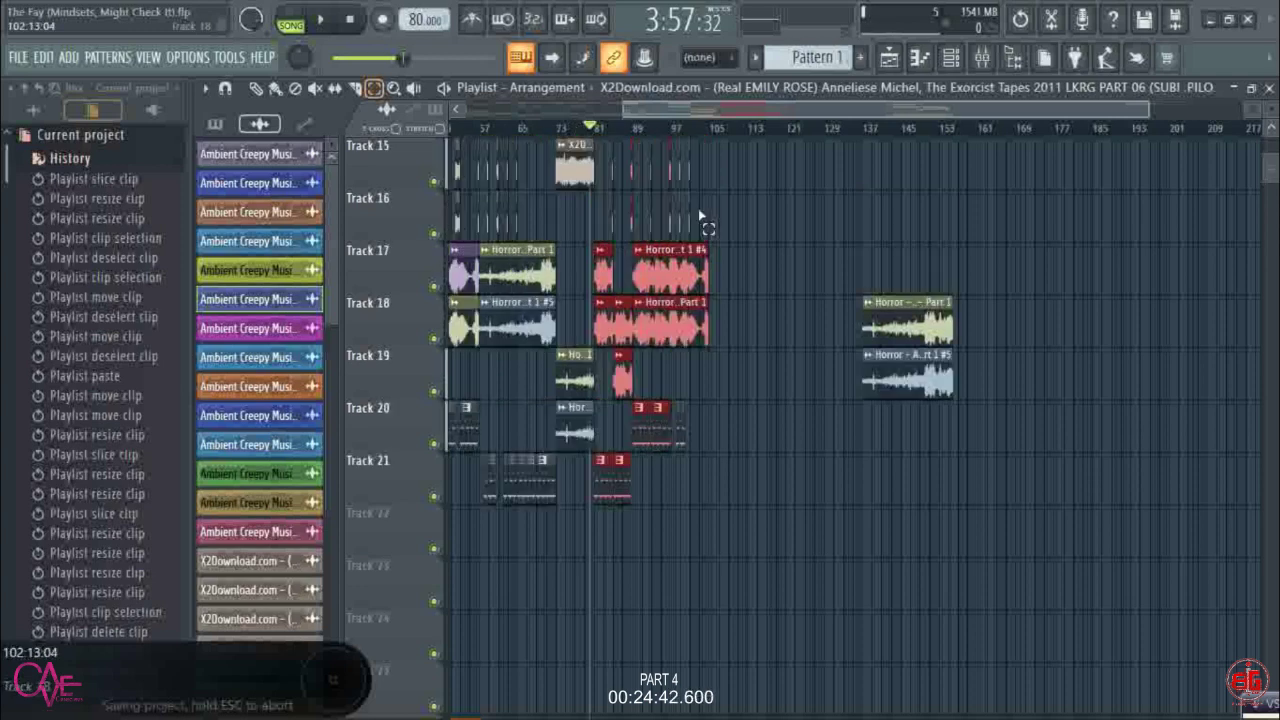
scroll(597, 133, "up", 5)
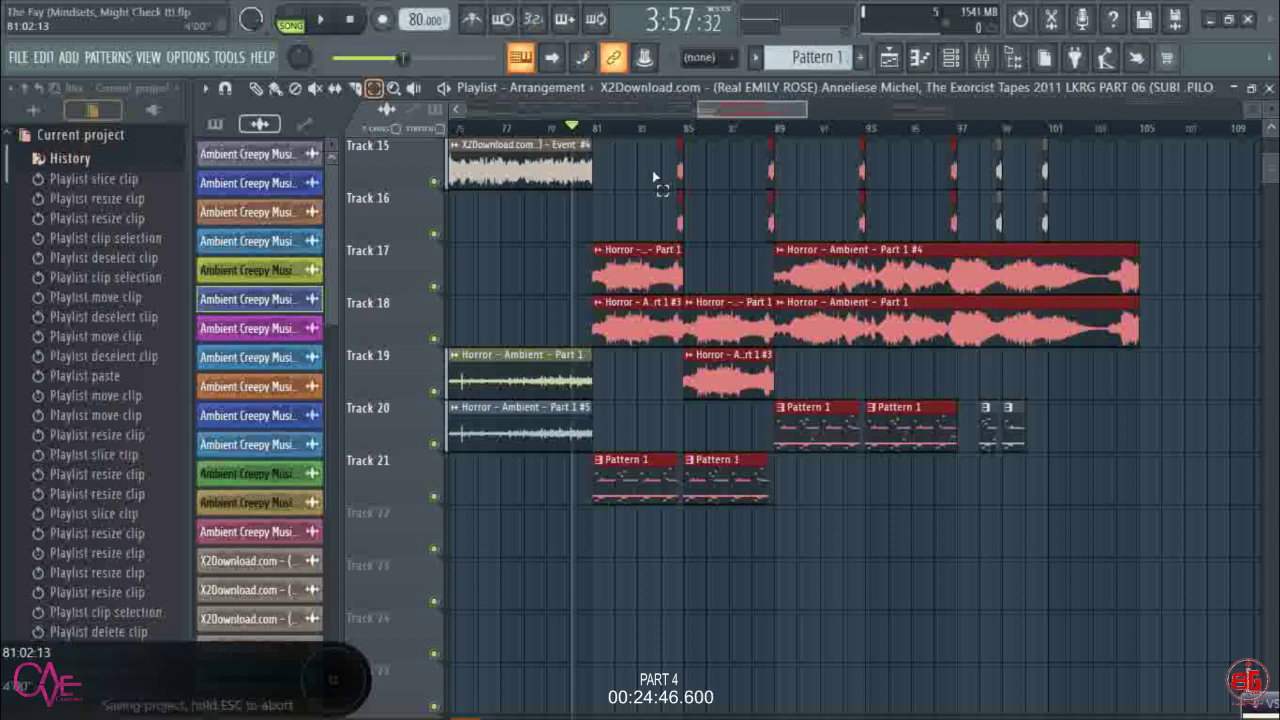
scroll(660, 185, "up", 4)
scroll(675, 192, "up", 2)
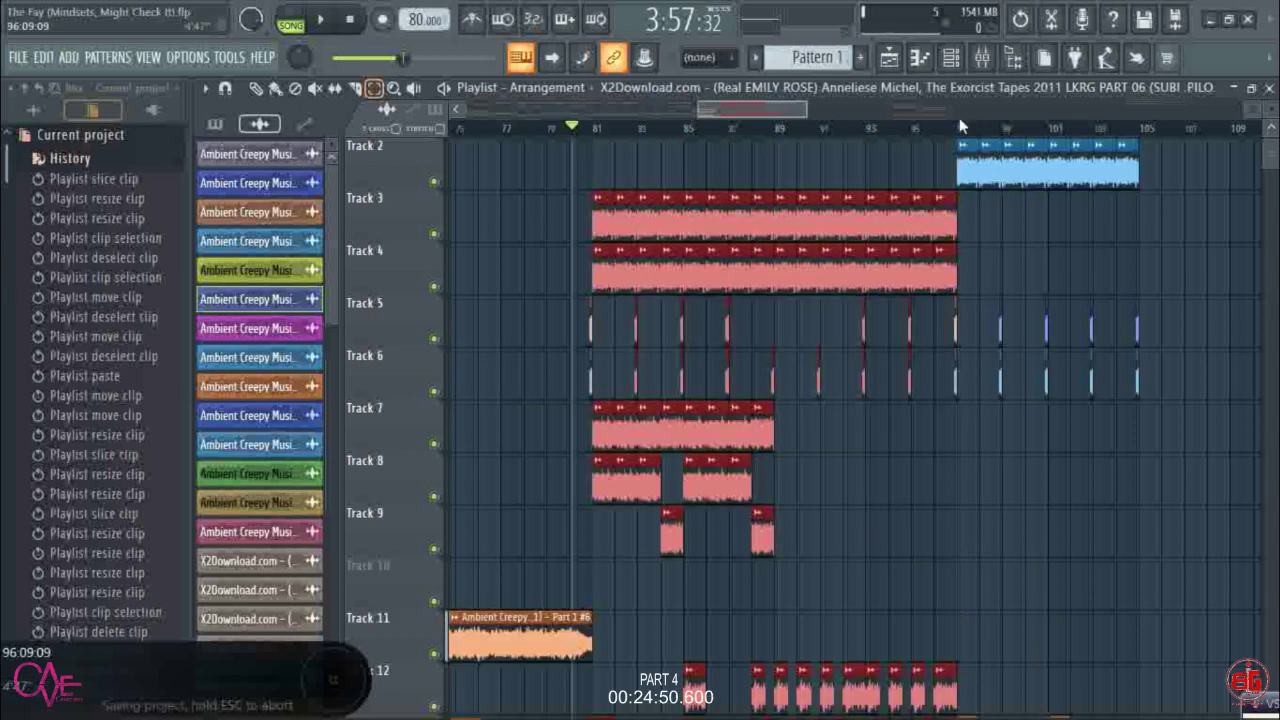
scroll(960, 126, "up", 4)
scroll(954, 182, "down", 2)
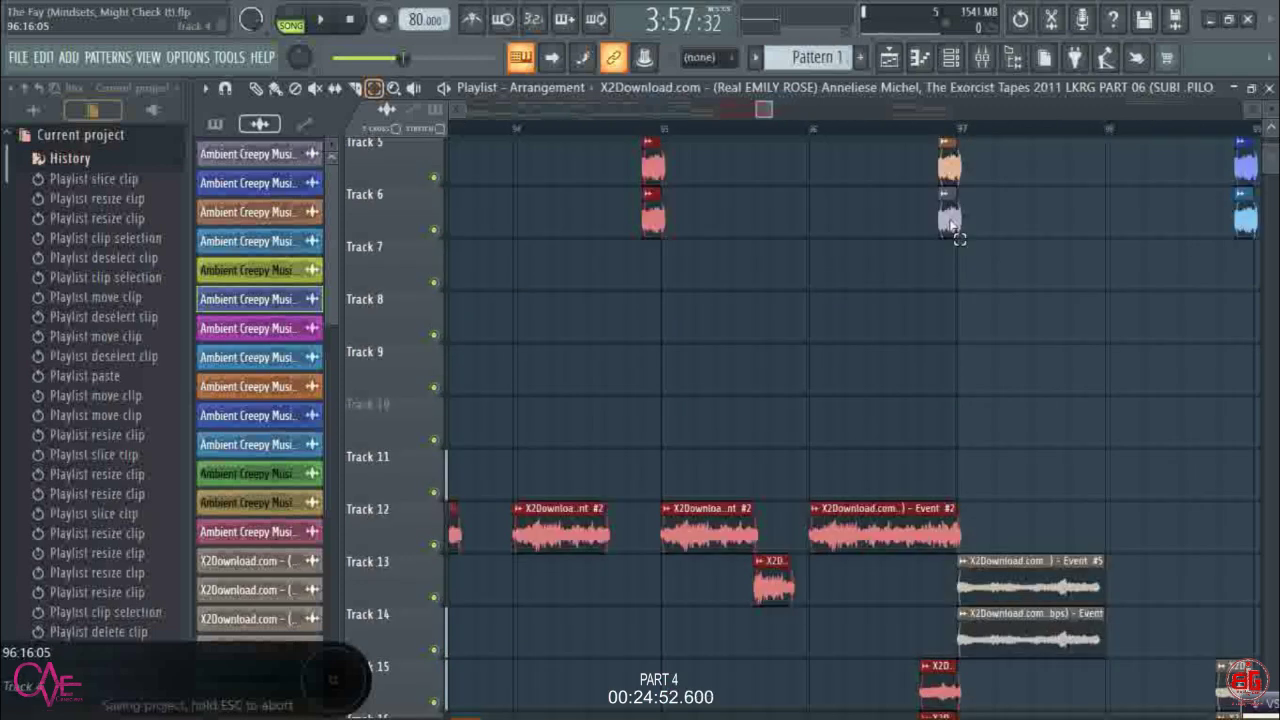
scroll(955, 232, "down", 3)
scroll(955, 232, "down", 1)
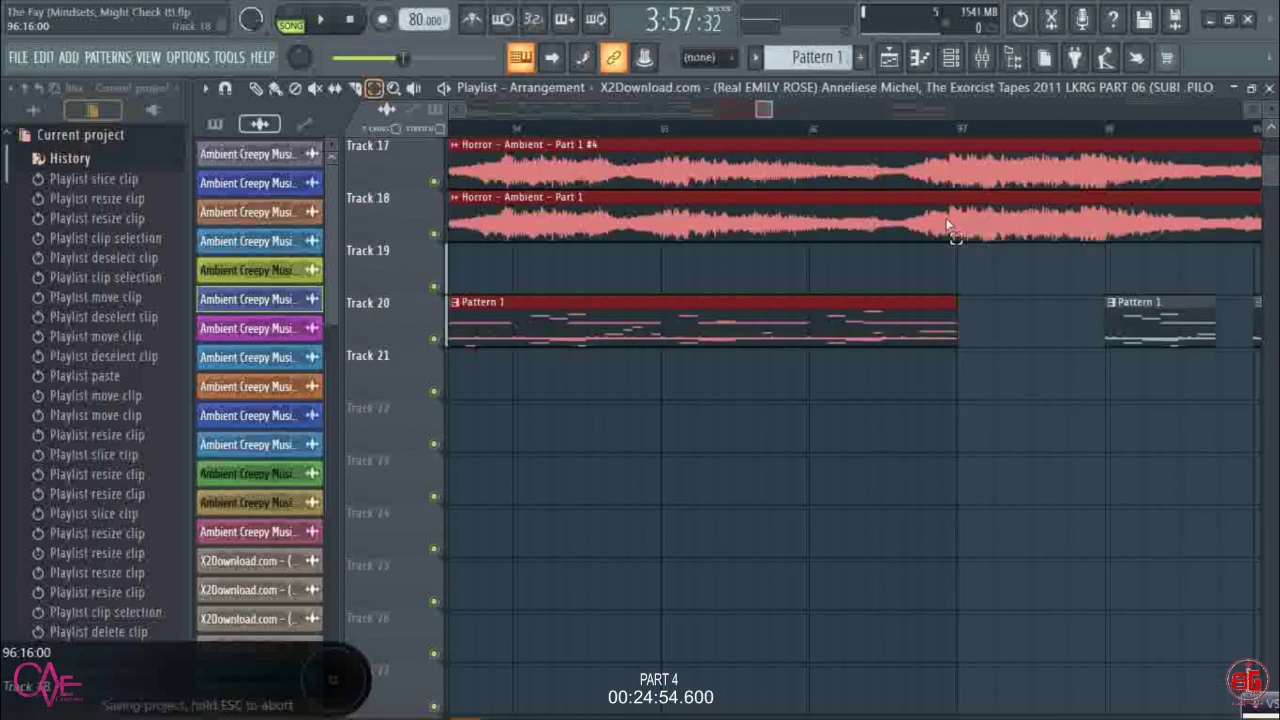
scroll(948, 224, "up", 1)
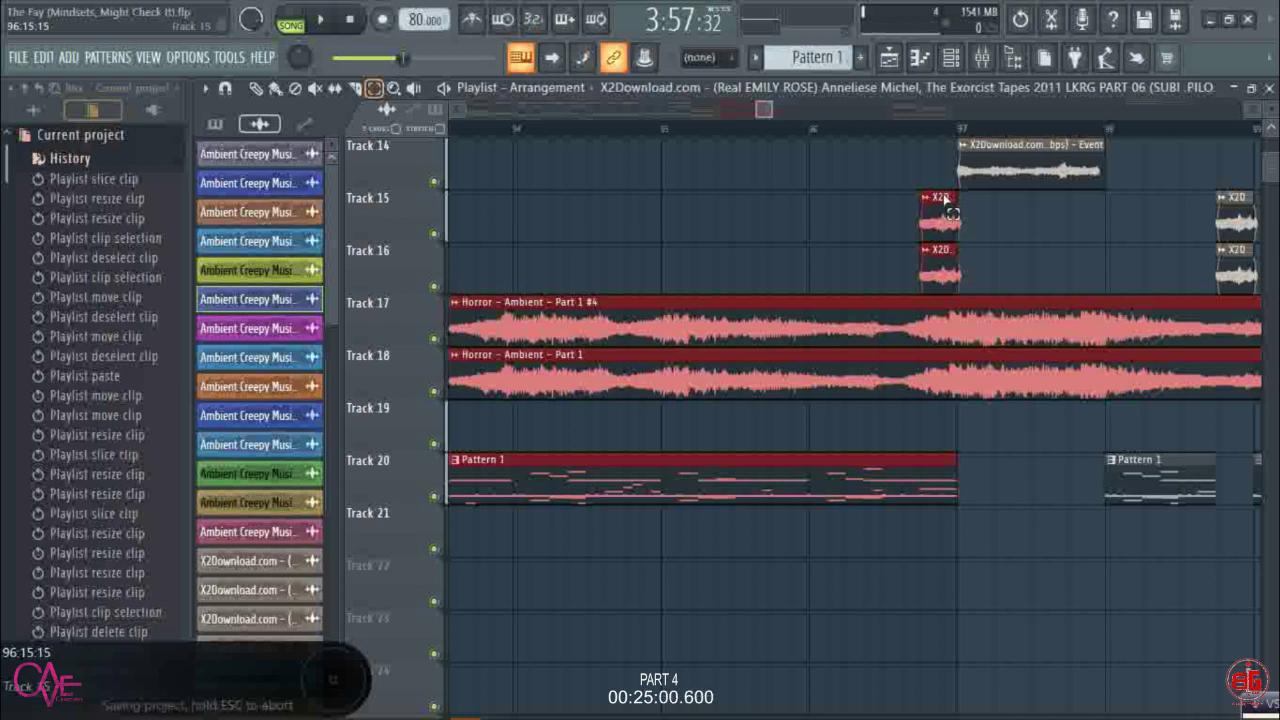
- Slice the two Horror – Ambient clips on Tracks 17 and 18 exactly at bar 97
left_click(358, 90)
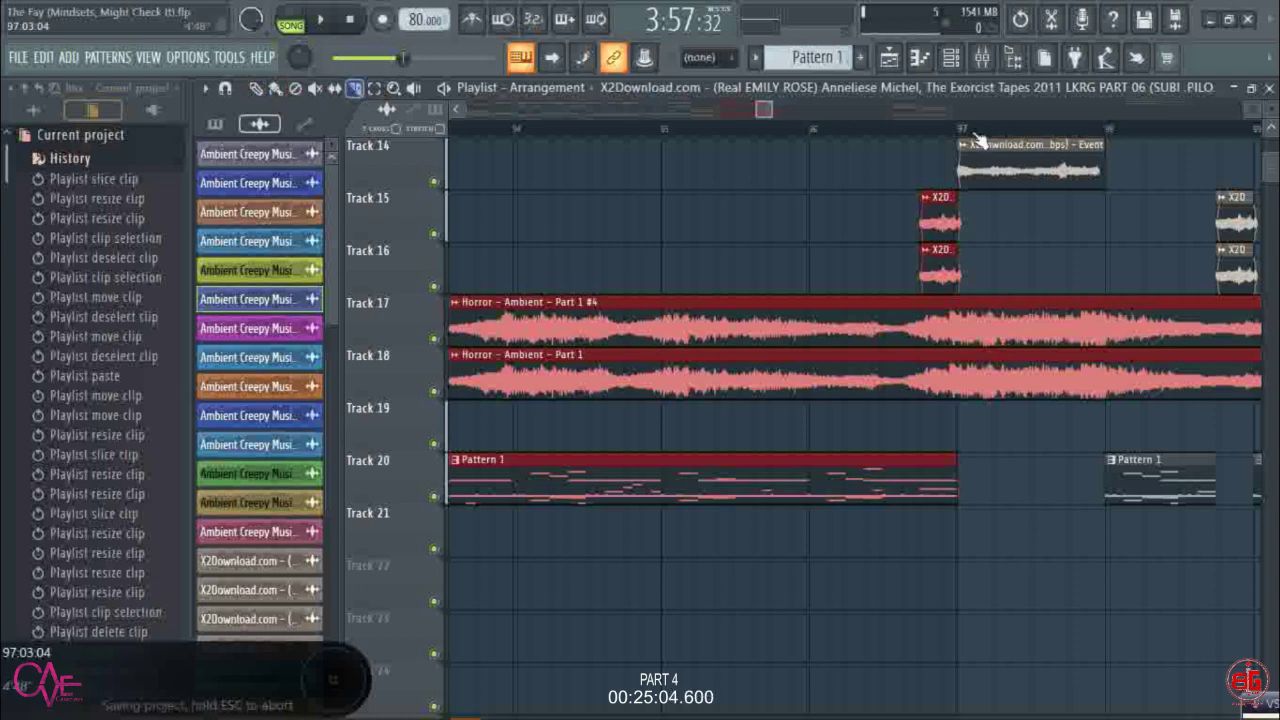
scroll(963, 135, "up", 5)
scroll(946, 134, "up", 2)
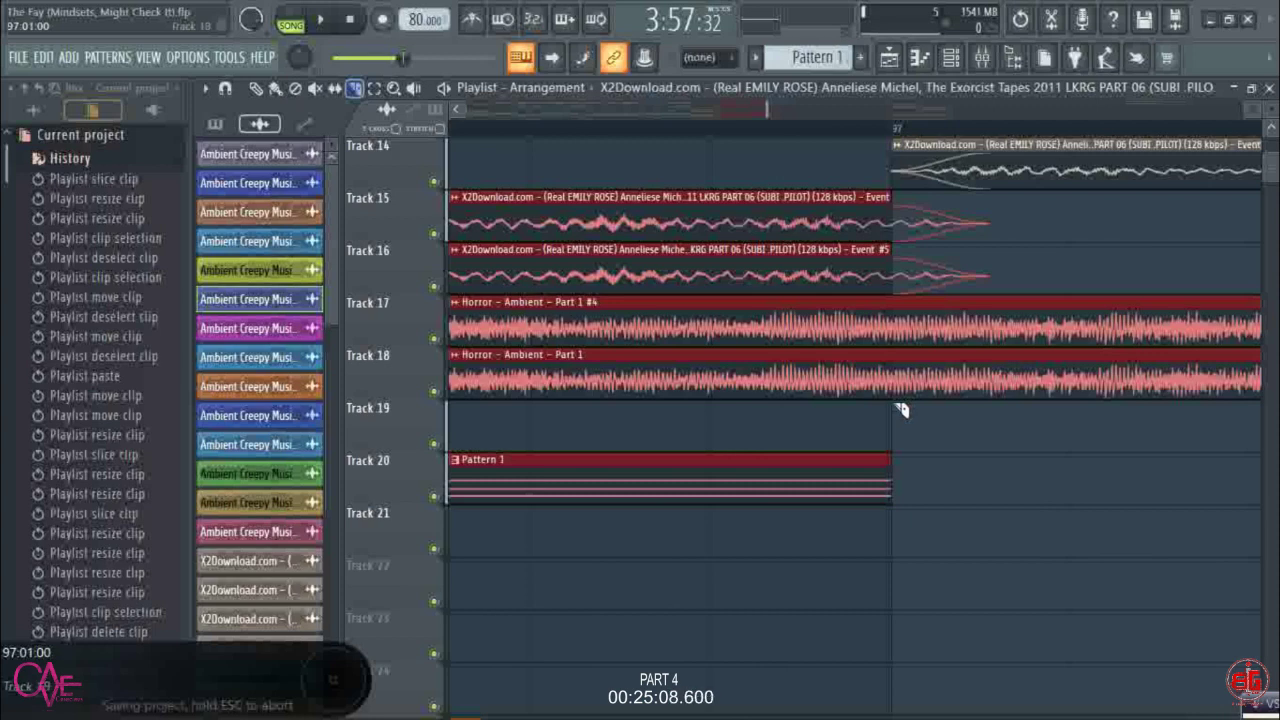
left_click_drag(897, 406, 900, 298)
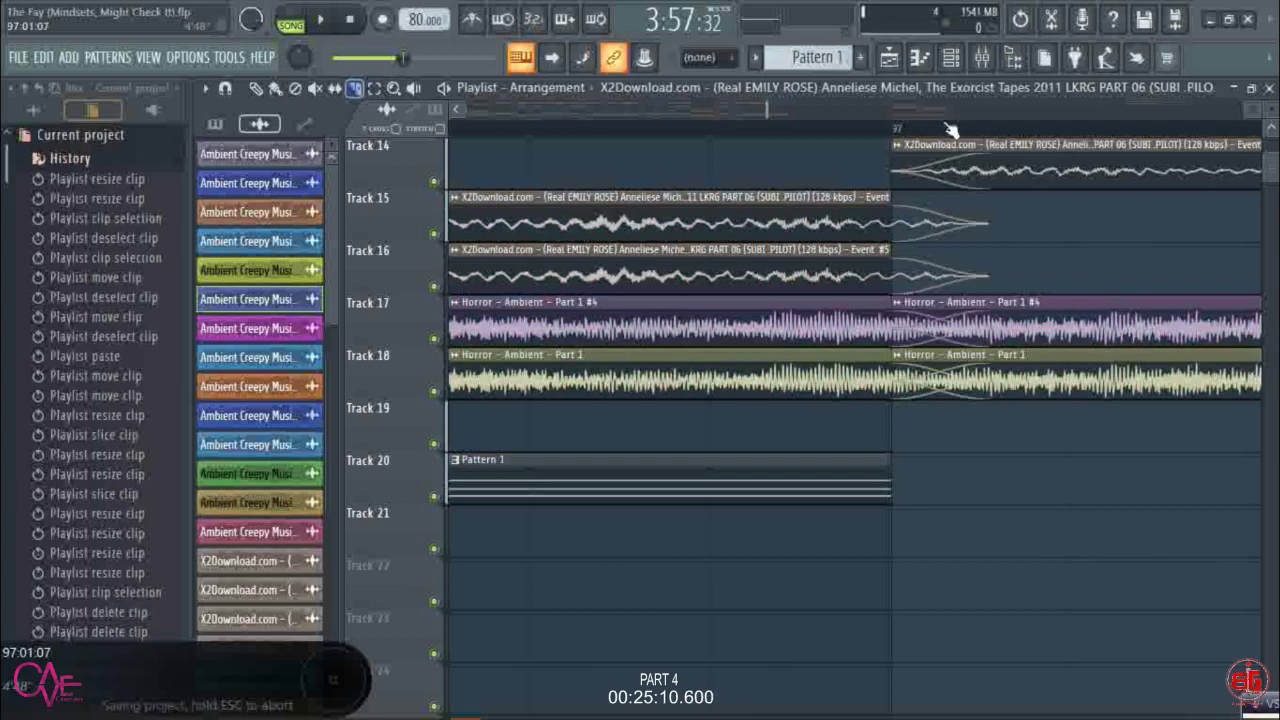
- Reselect the clips between bar 81 and bar 97 on Tracks 3 to 21, leaving out everything after the bar 97 cut
scroll(950, 130, "down", 2)
left_click(373, 88)
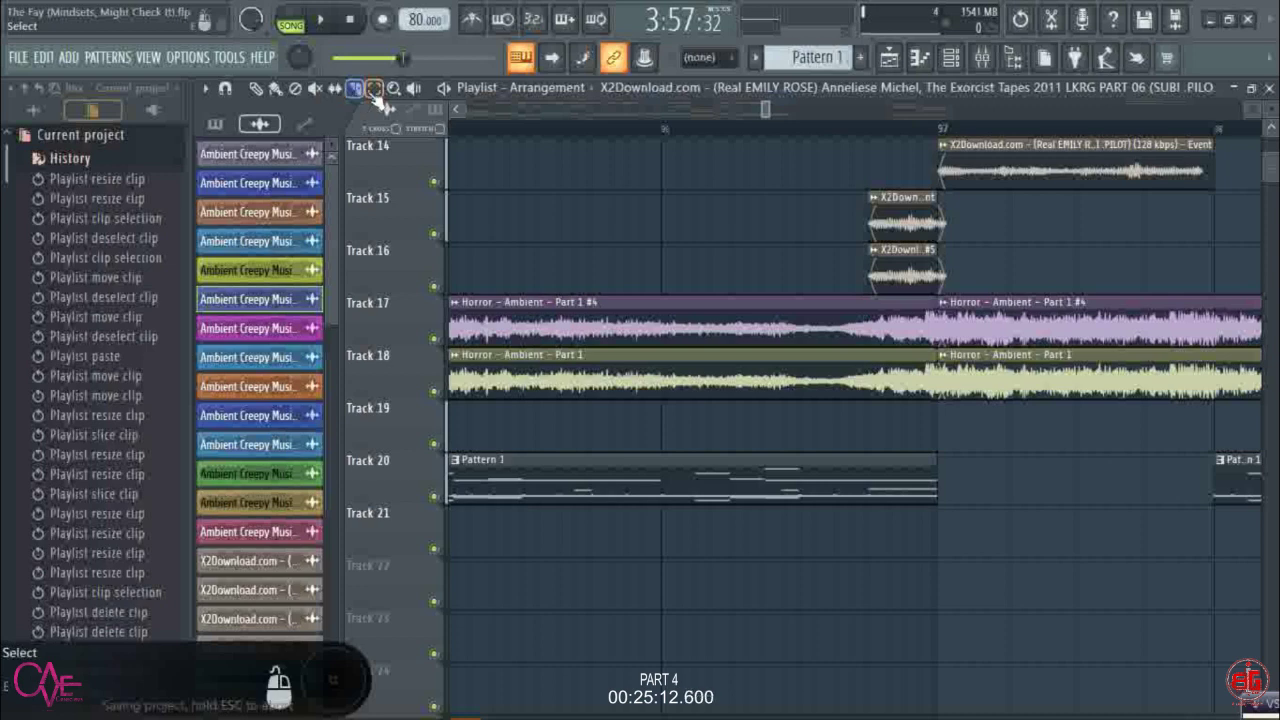
scroll(838, 113, "down", 1)
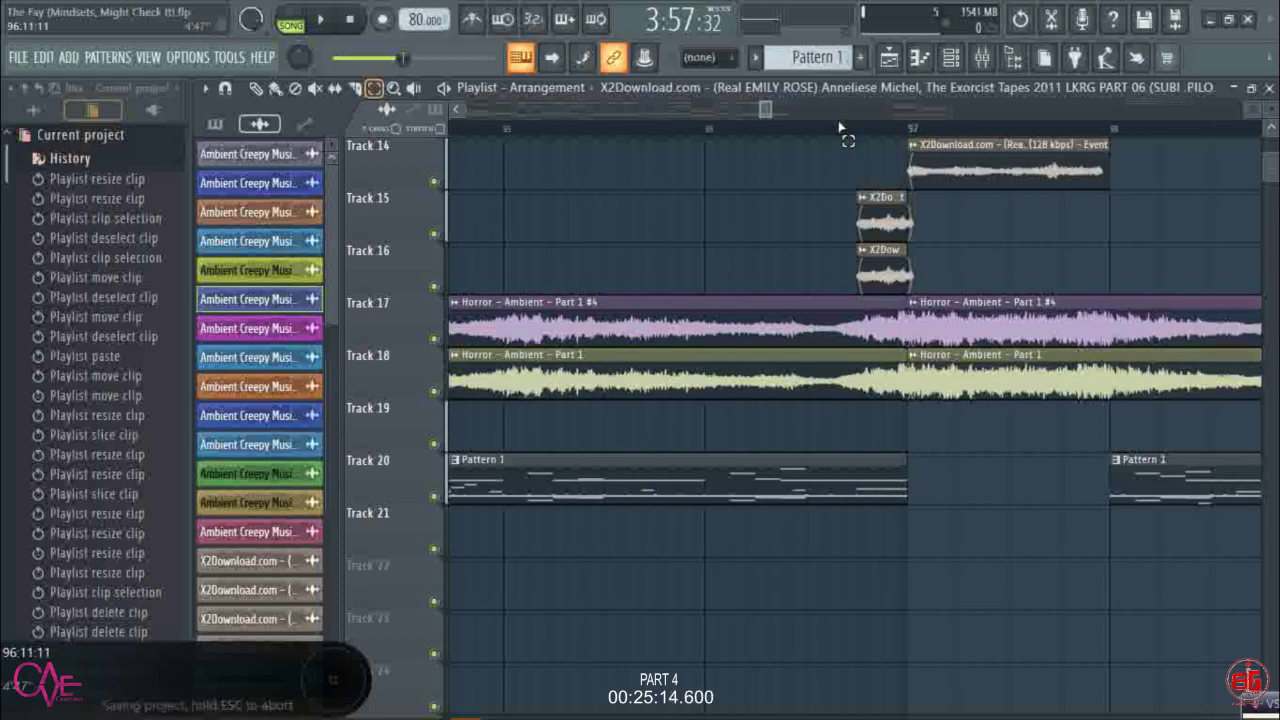
scroll(840, 127, "down", 3)
left_click_drag(864, 520, 398, 120)
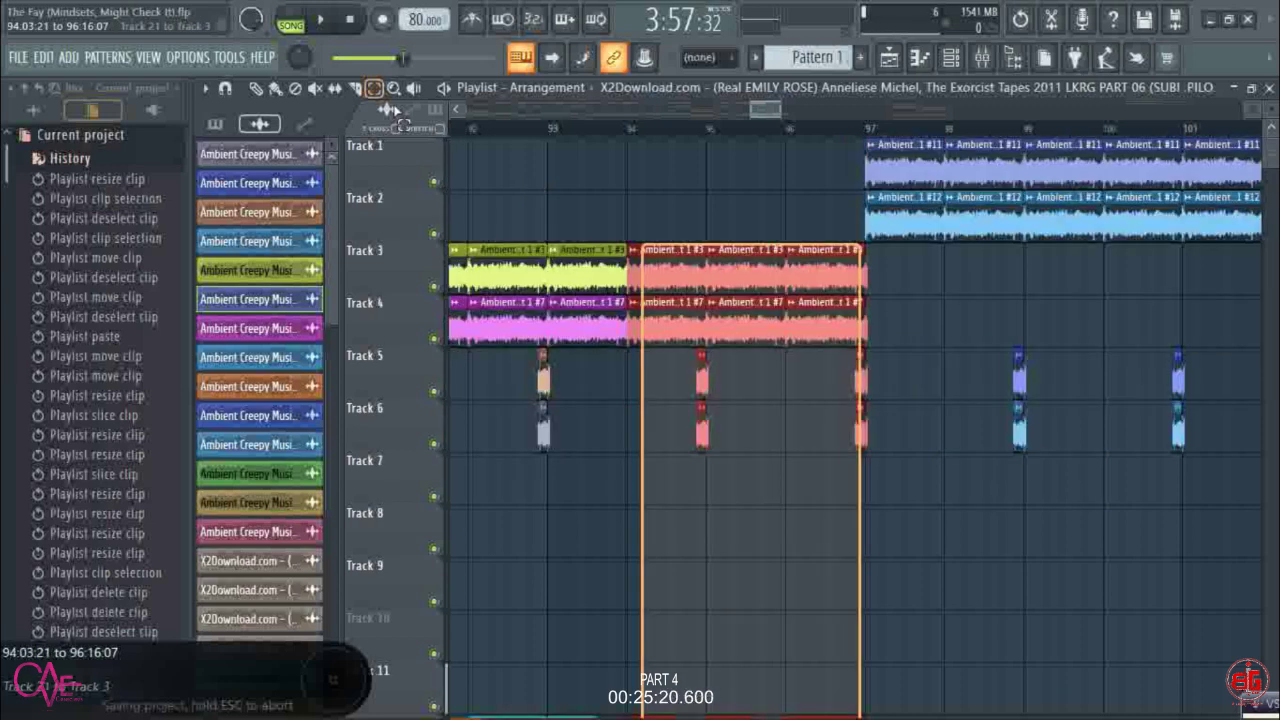
left_click_drag(395, 110, 922, 12)
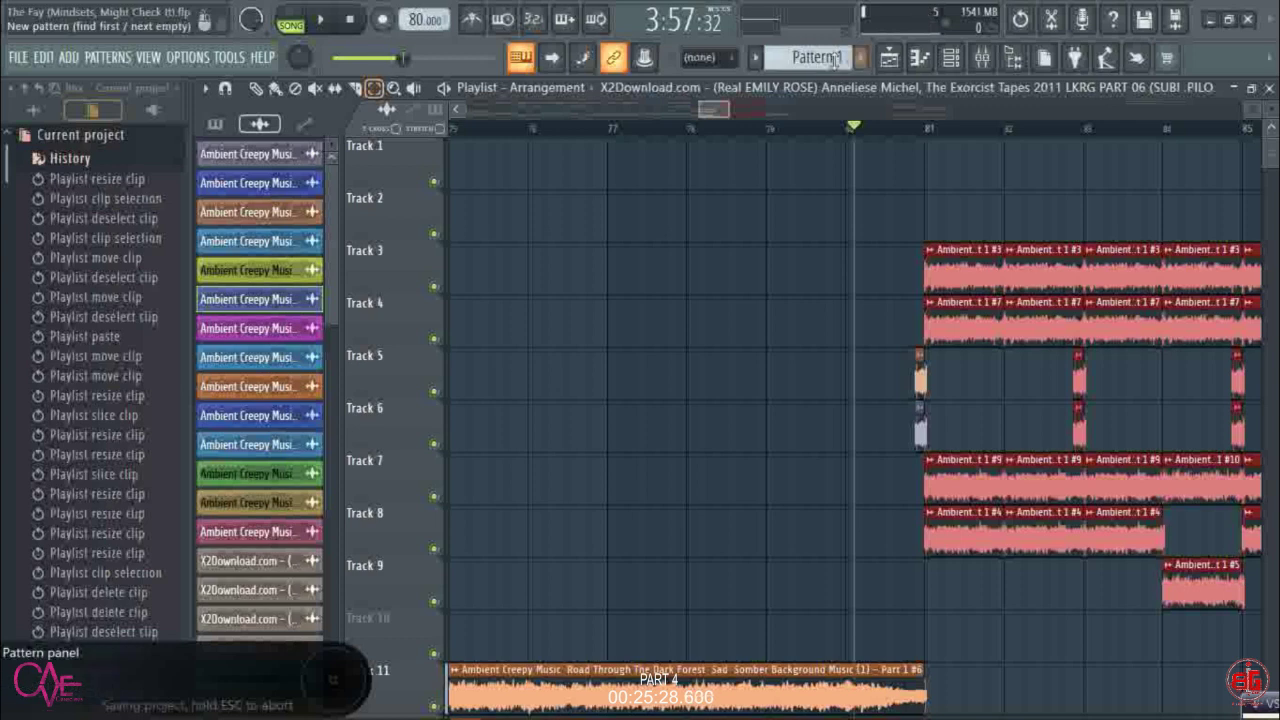
- Paste a copy of the selected bar 81–97 section so that it starts exactly on bar 105, where the Track 1 and 2 clips end
scroll(765, 133, "down", 5)
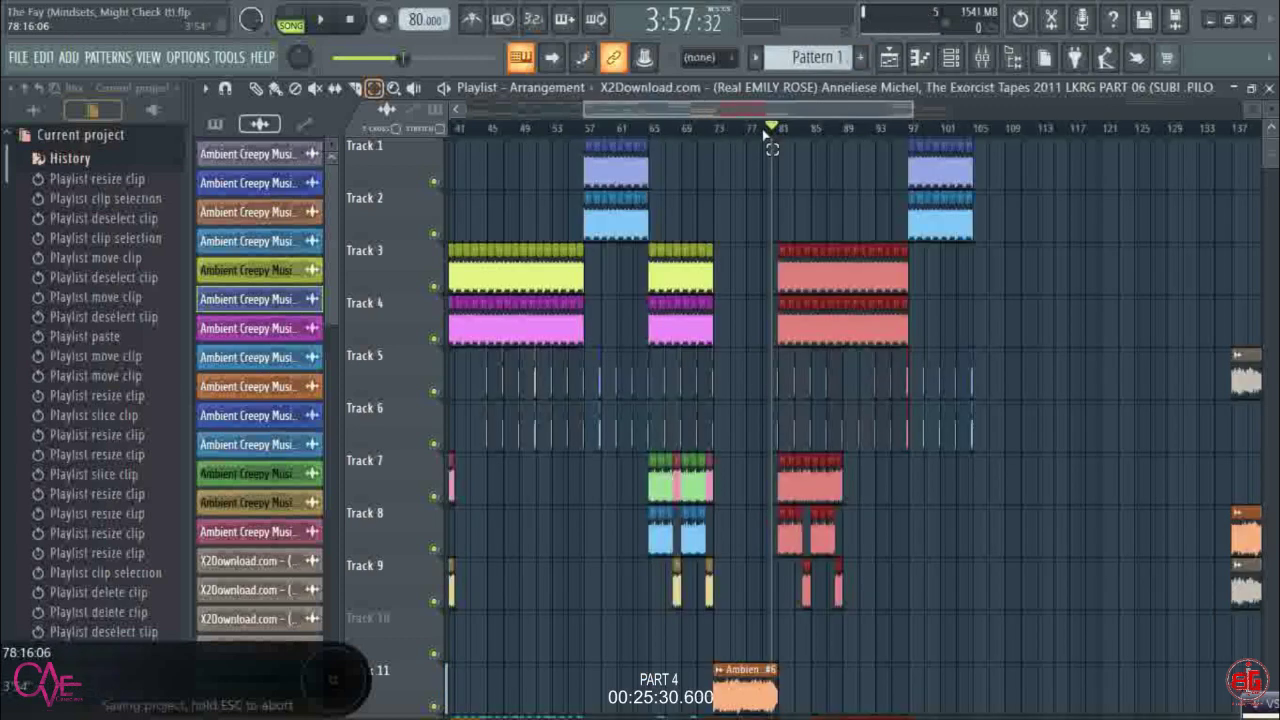
scroll(765, 133, "down", 3)
scroll(920, 270, "down", 4)
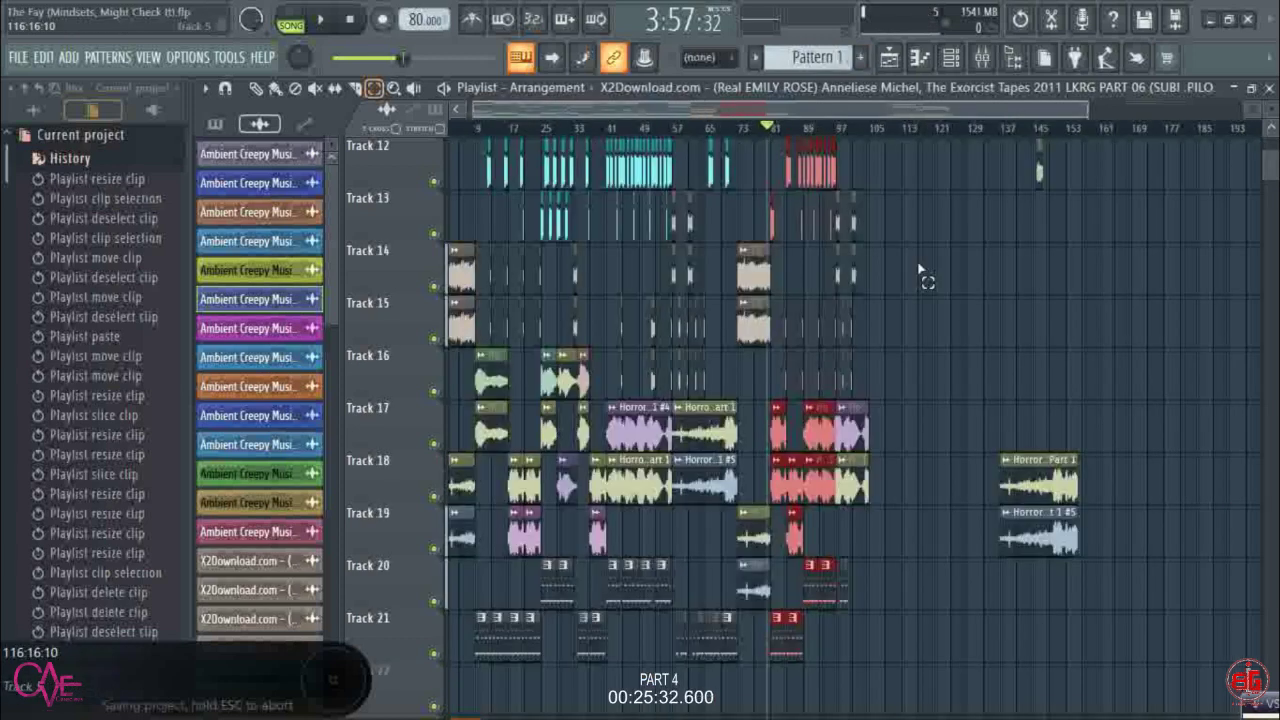
scroll(920, 270, "up", 2)
scroll(918, 270, "up", 4)
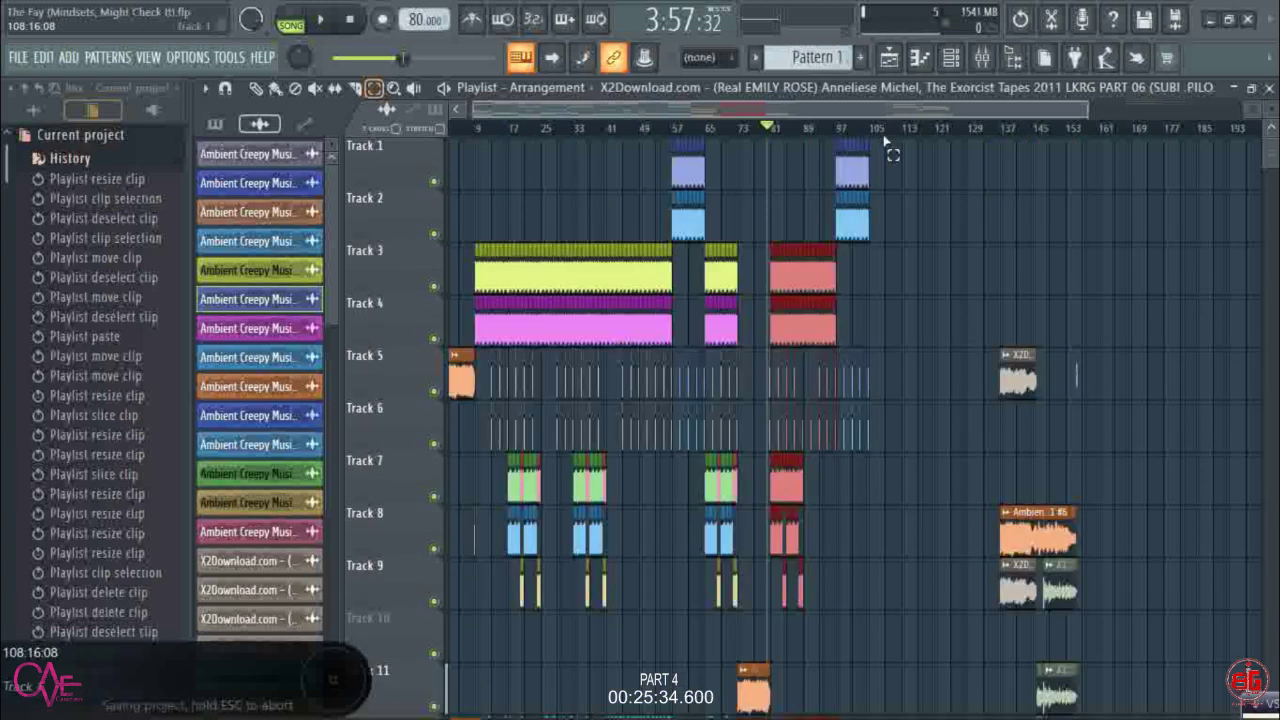
scroll(860, 130, "up", 10)
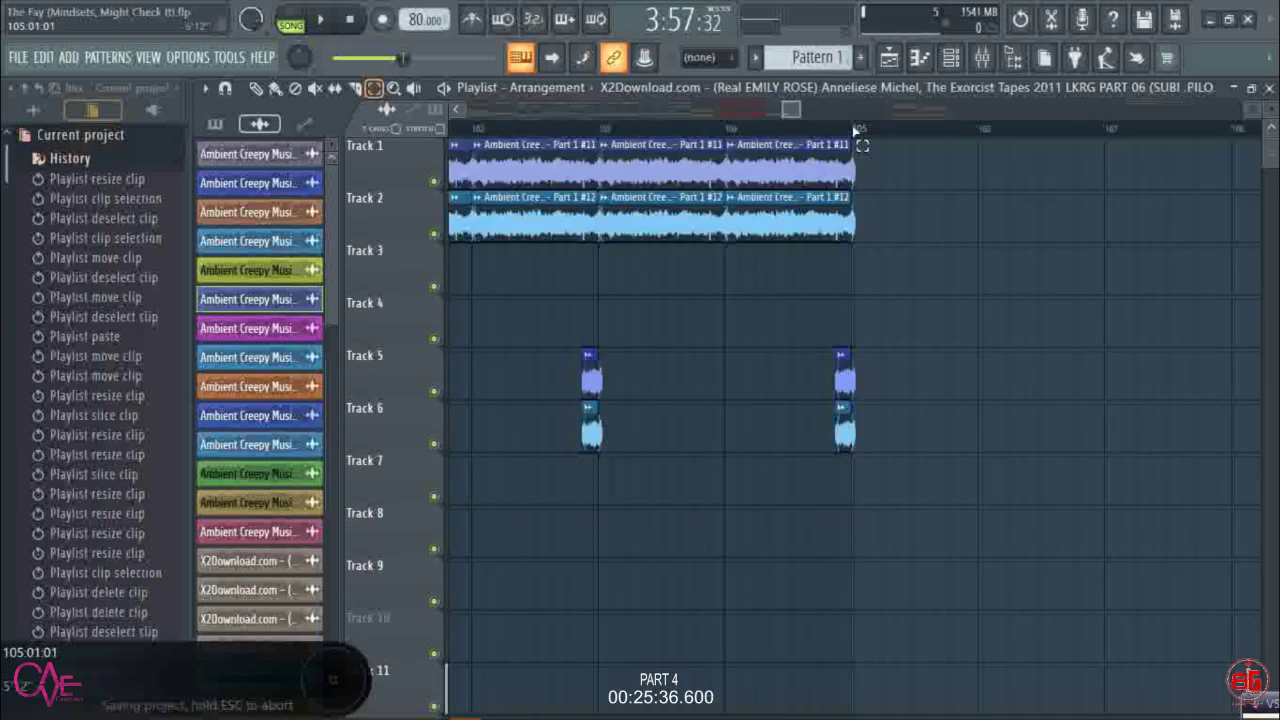
scroll(858, 132, "up", 4)
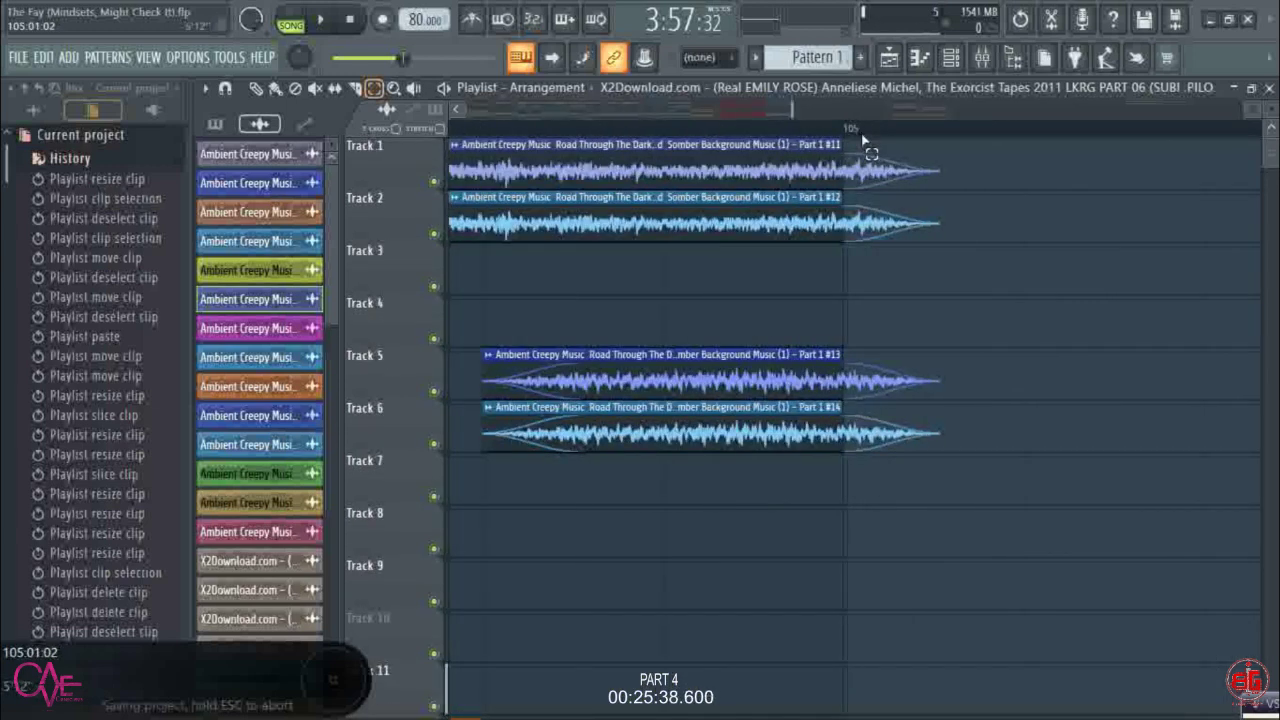
scroll(862, 138, "down", 3)
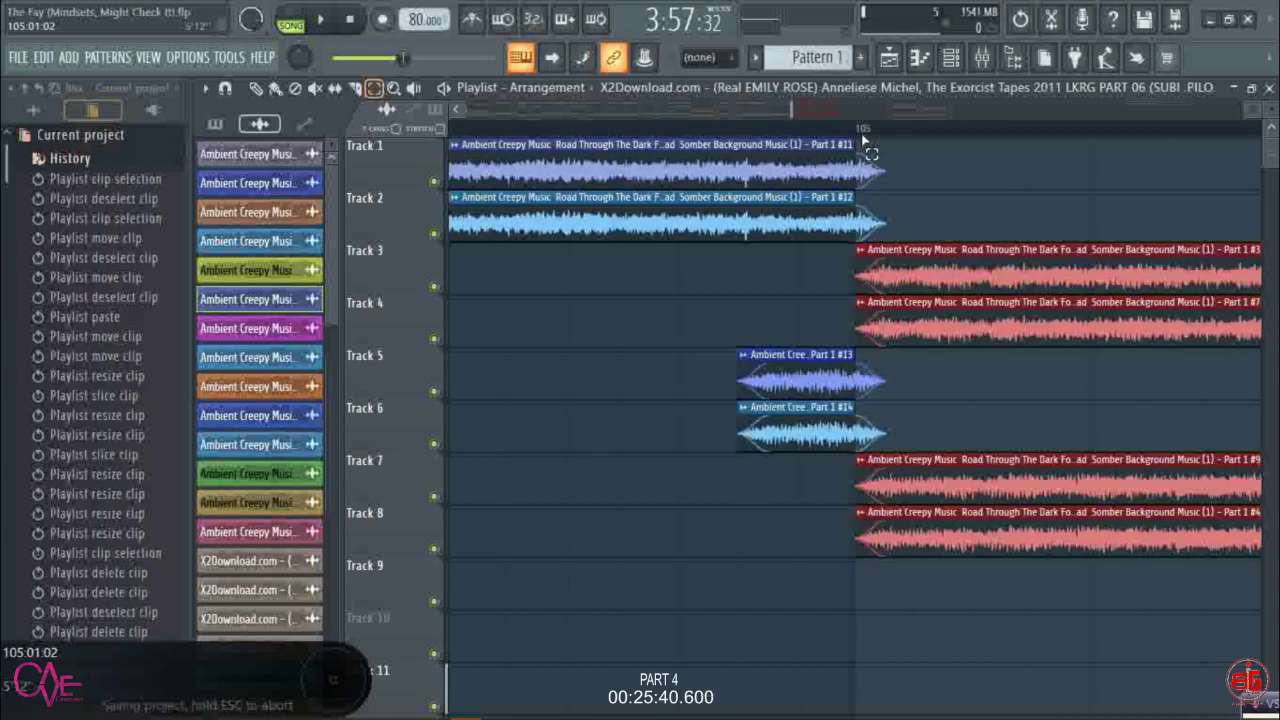
- Select all the ending clips from bar 137 onward across Tracks 5 to 19
scroll(864, 140, "down", 5)
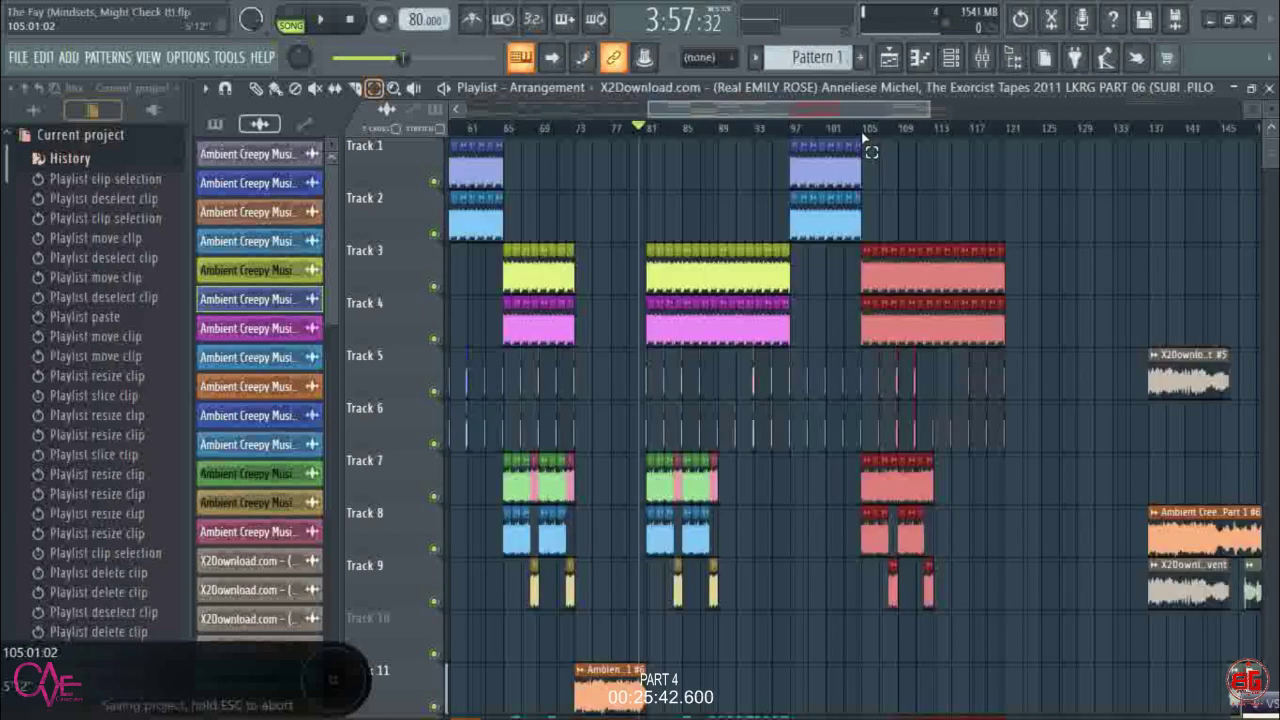
scroll(862, 138, "down", 4)
scroll(898, 238, "down", 4)
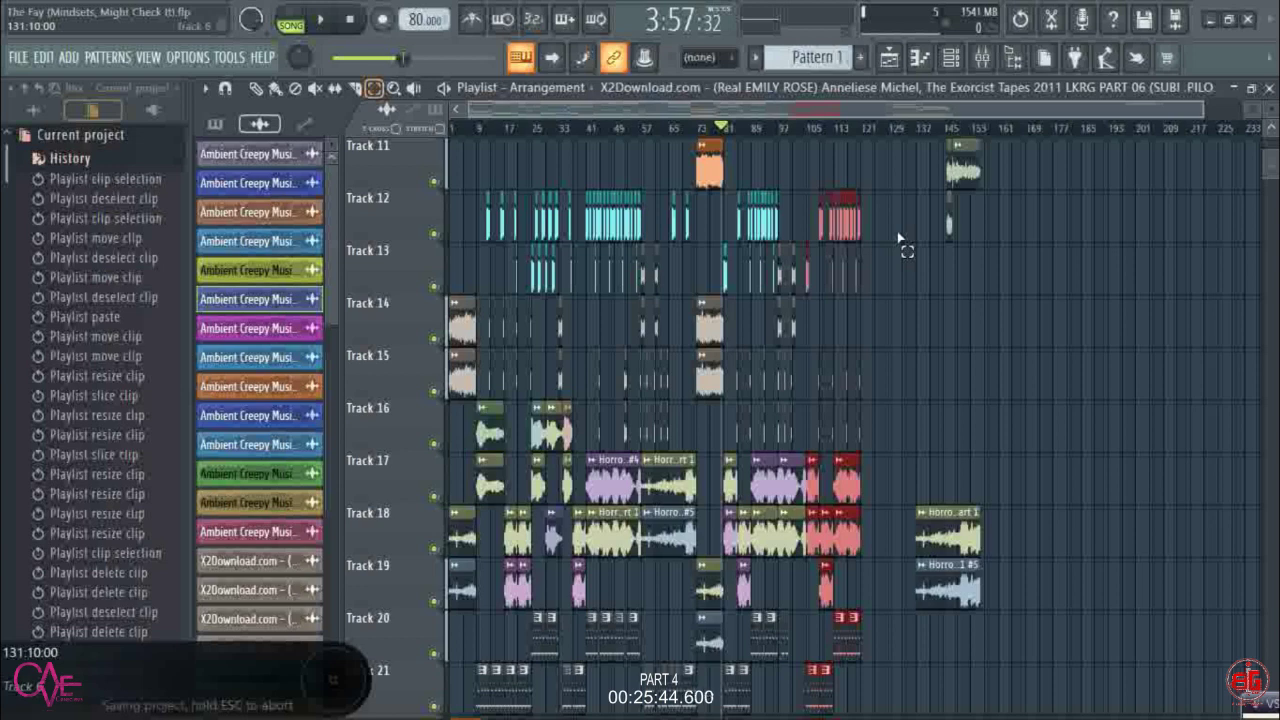
scroll(899, 240, "down", 4)
scroll(858, 133, "up", 4)
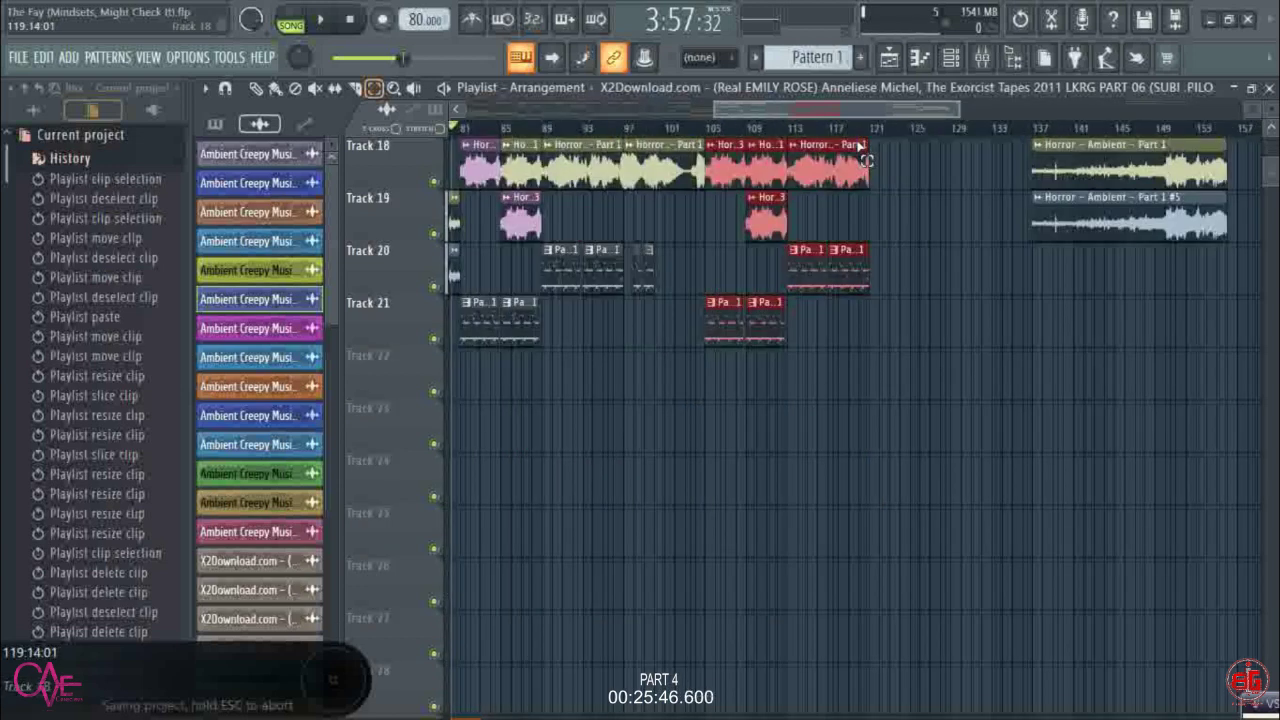
scroll(859, 148, "up", 8)
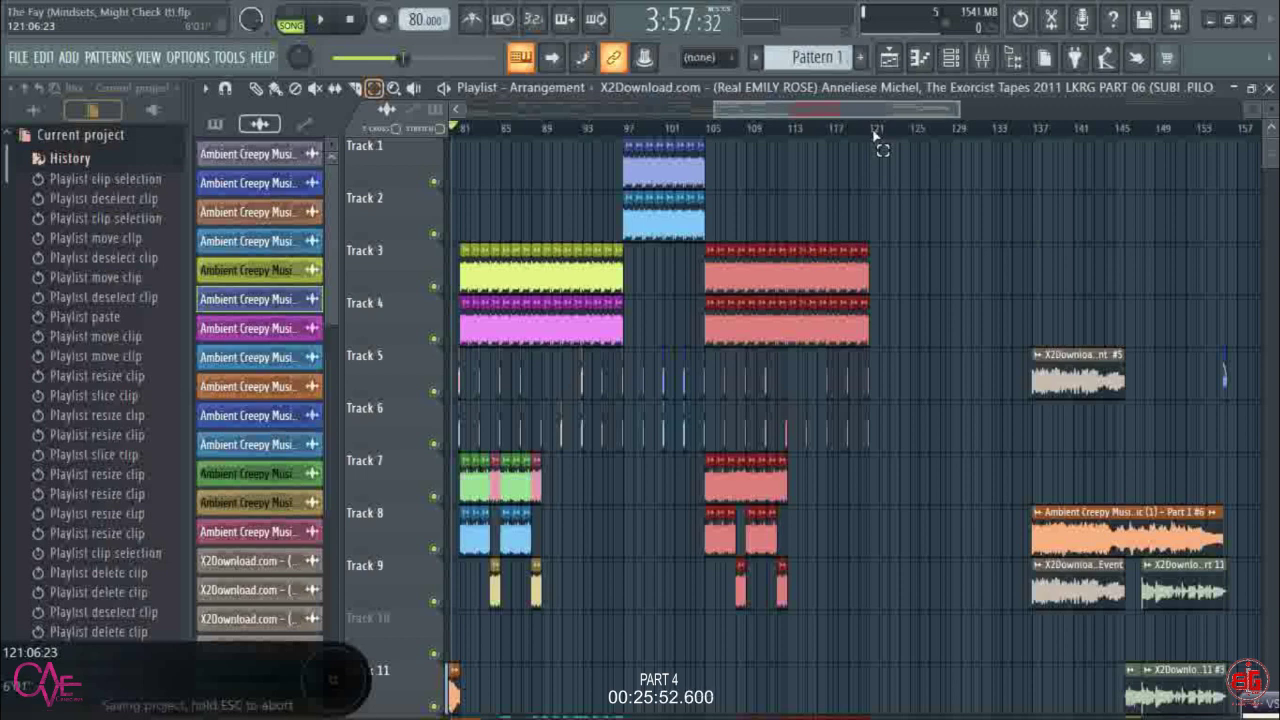
scroll(1250, 145, "down", 2)
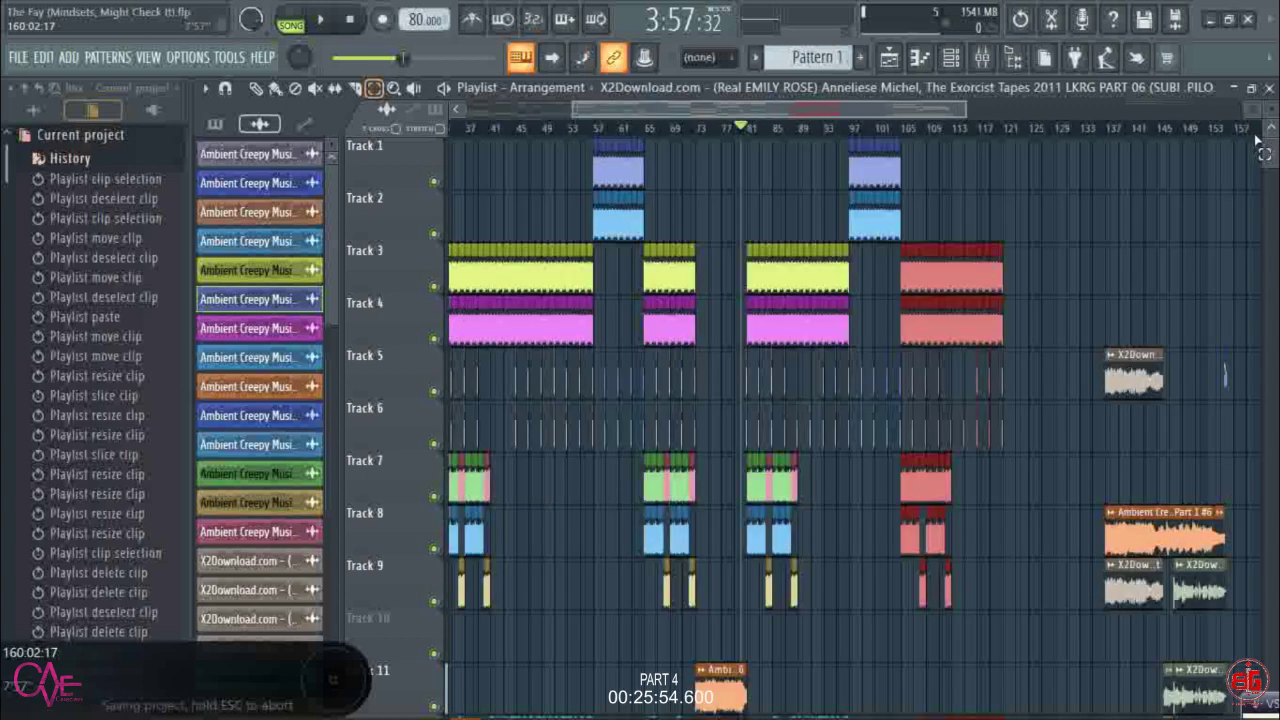
scroll(1258, 140, "up", 3)
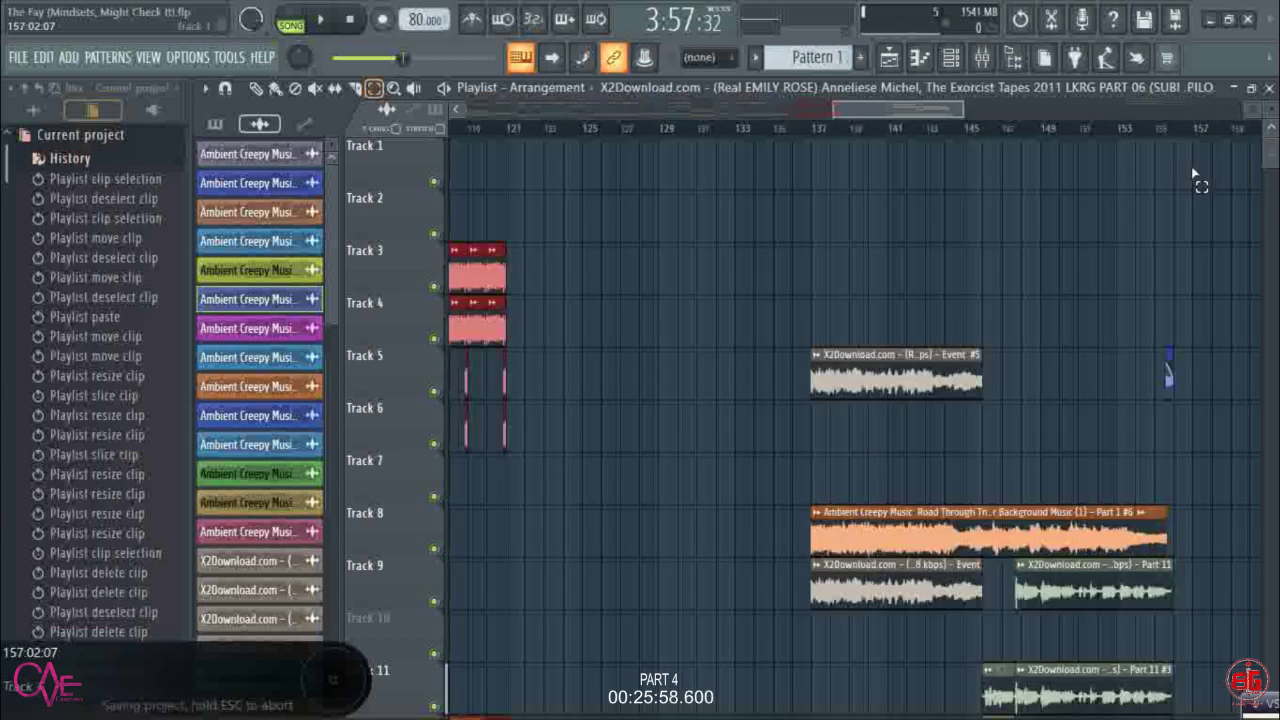
scroll(1241, 404, "down", 5)
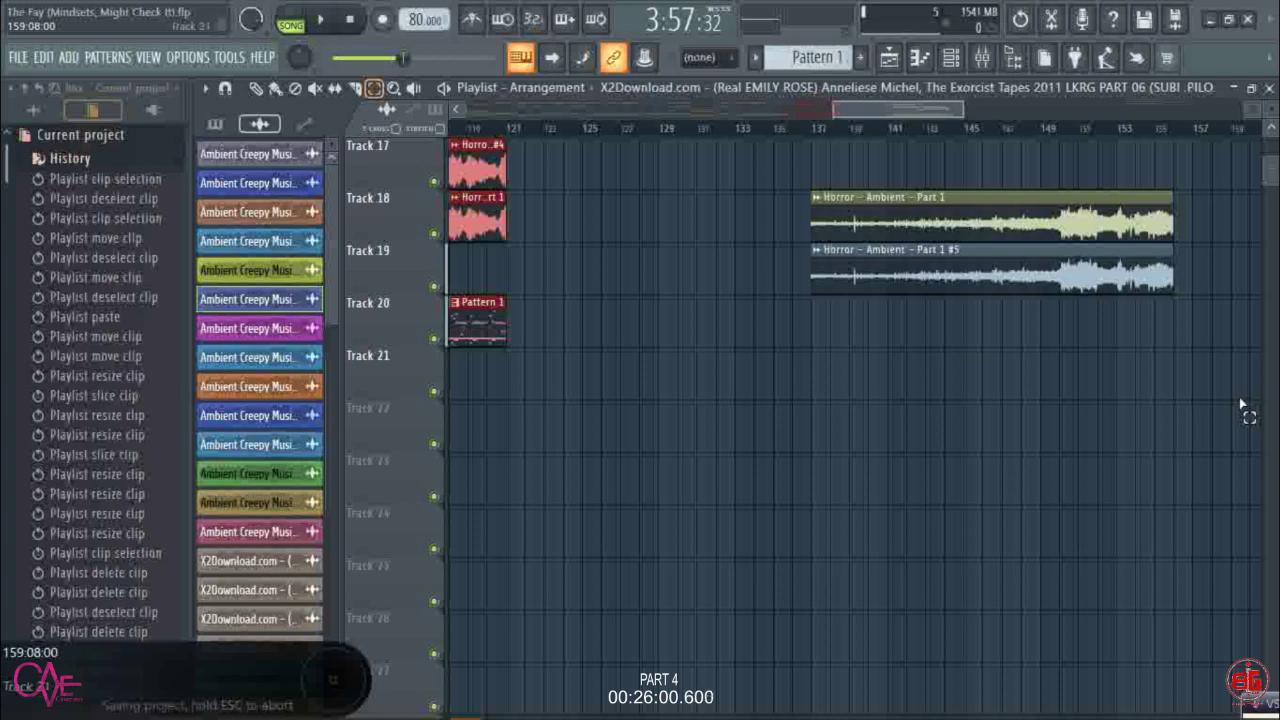
scroll(1241, 404, "up", 5)
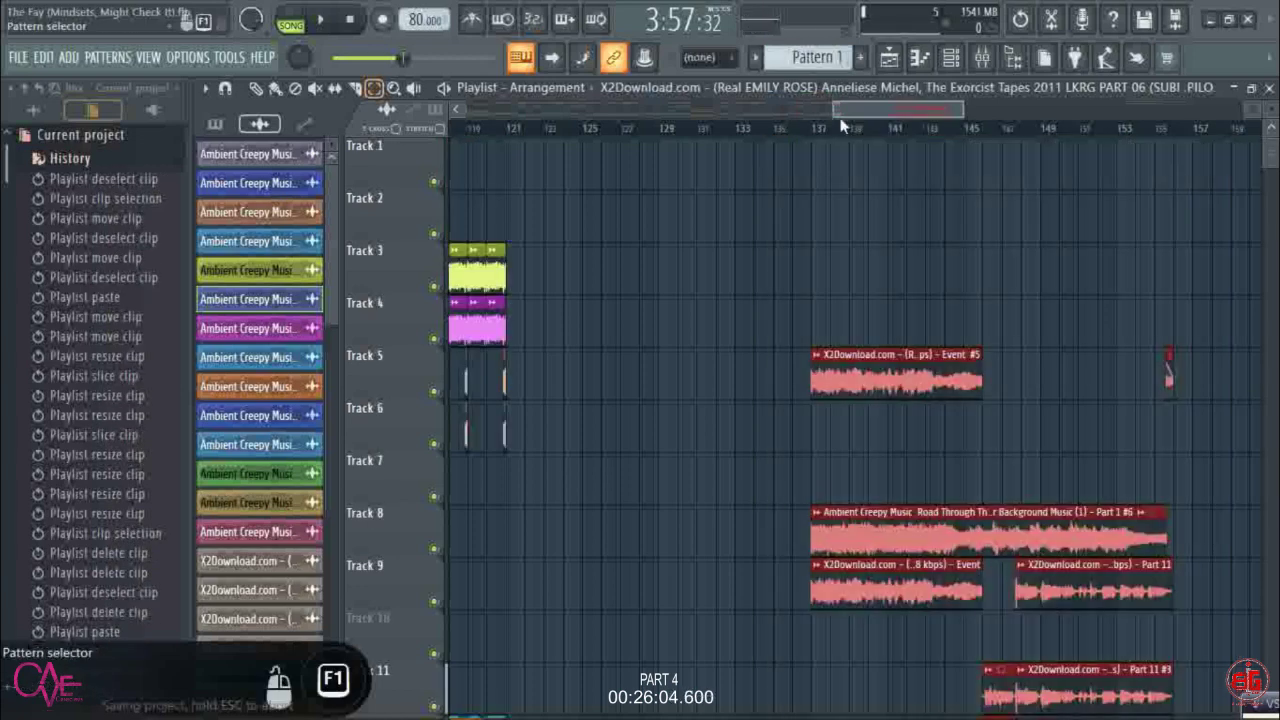
- Move the selected ending clips earlier, to about bar 121, keeping them on their own tracks
scroll(840, 125, "down", 2)
scroll(902, 206, "down", 1)
scroll(903, 210, "down", 1)
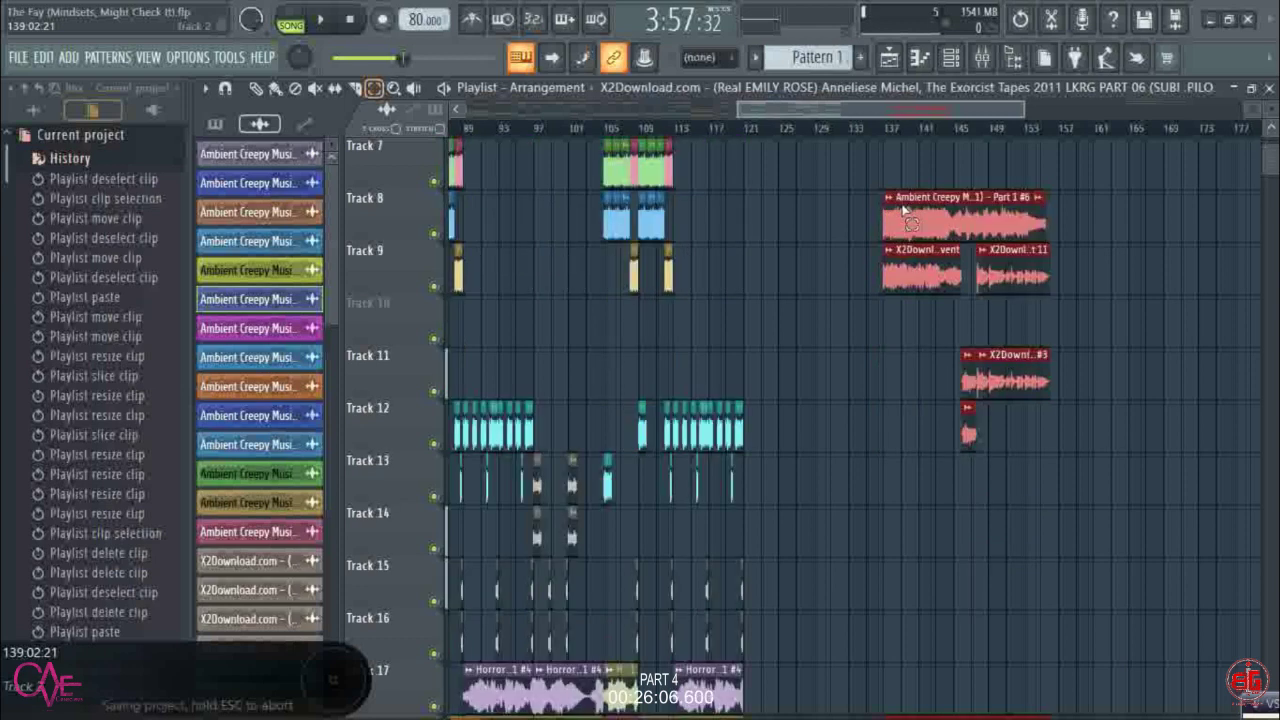
scroll(903, 210, "down", 1)
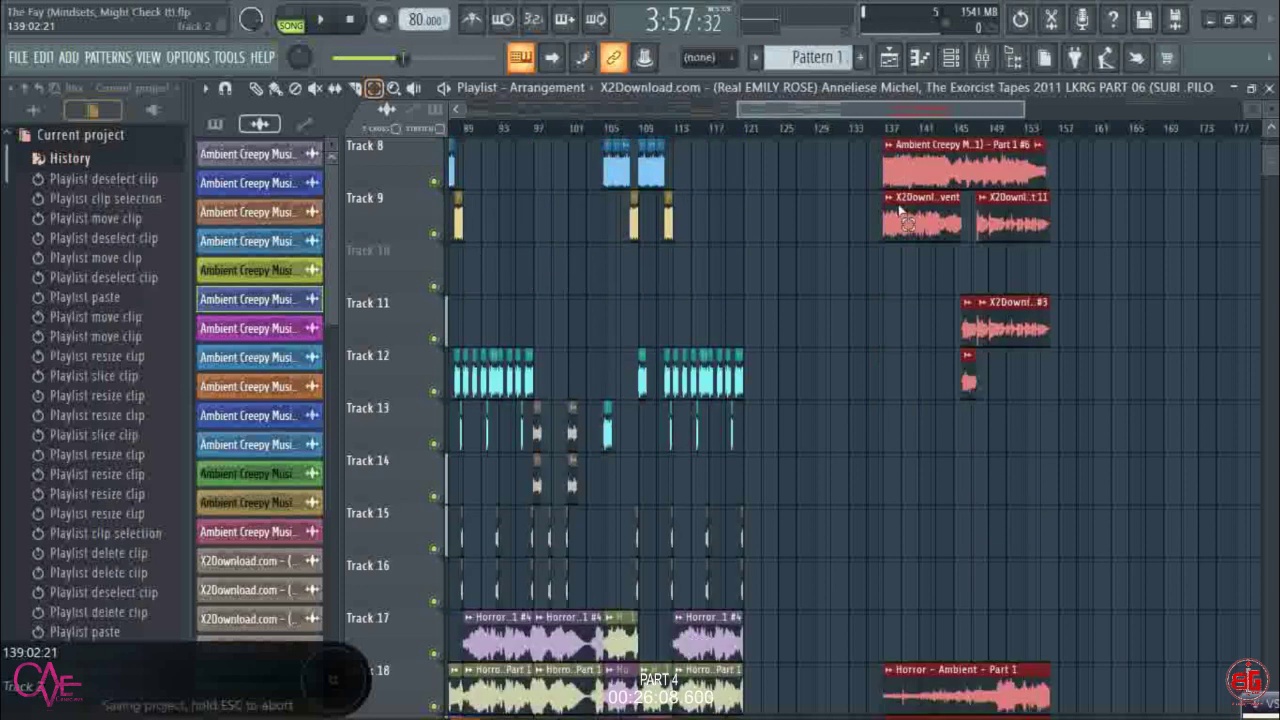
scroll(898, 210, "up", 3)
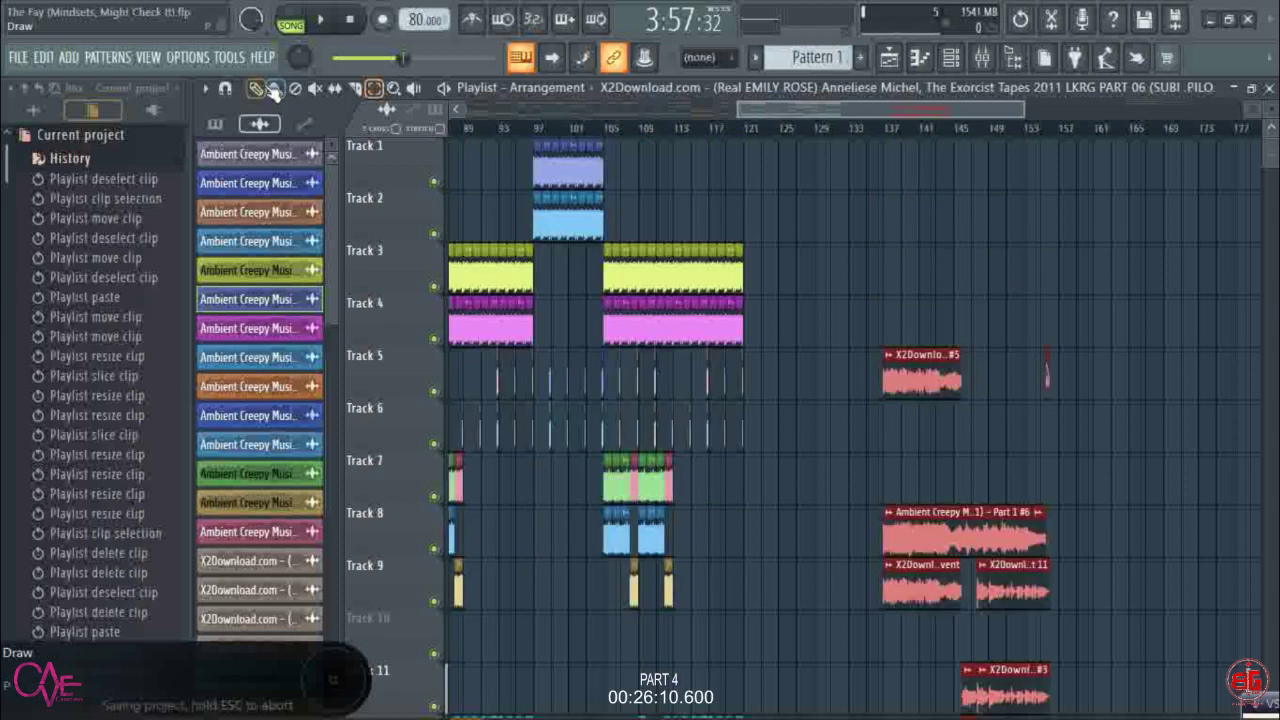
left_click(260, 89)
scroll(688, 131, "up", 2)
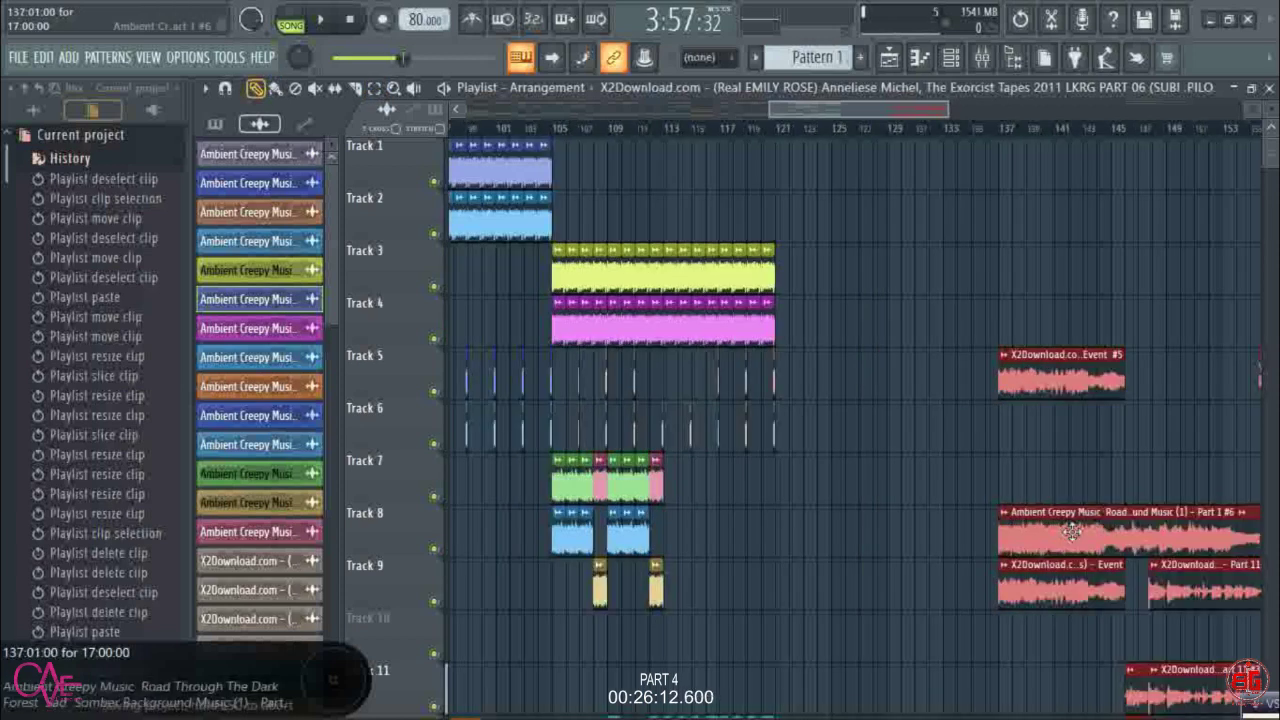
left_click_drag(1071, 530, 851, 546)
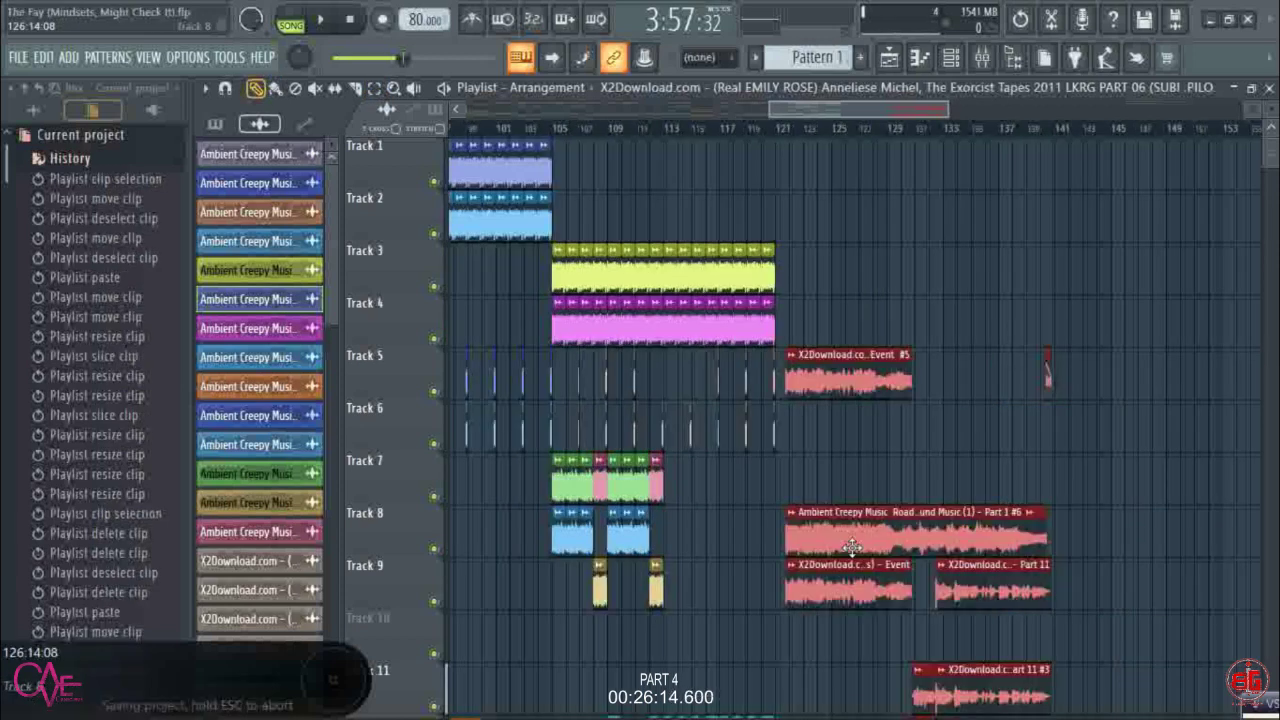
- Align the moved ending clips so that they start exactly on bar 121, flush with the end of the preceding section
scroll(786, 142, "up", 2)
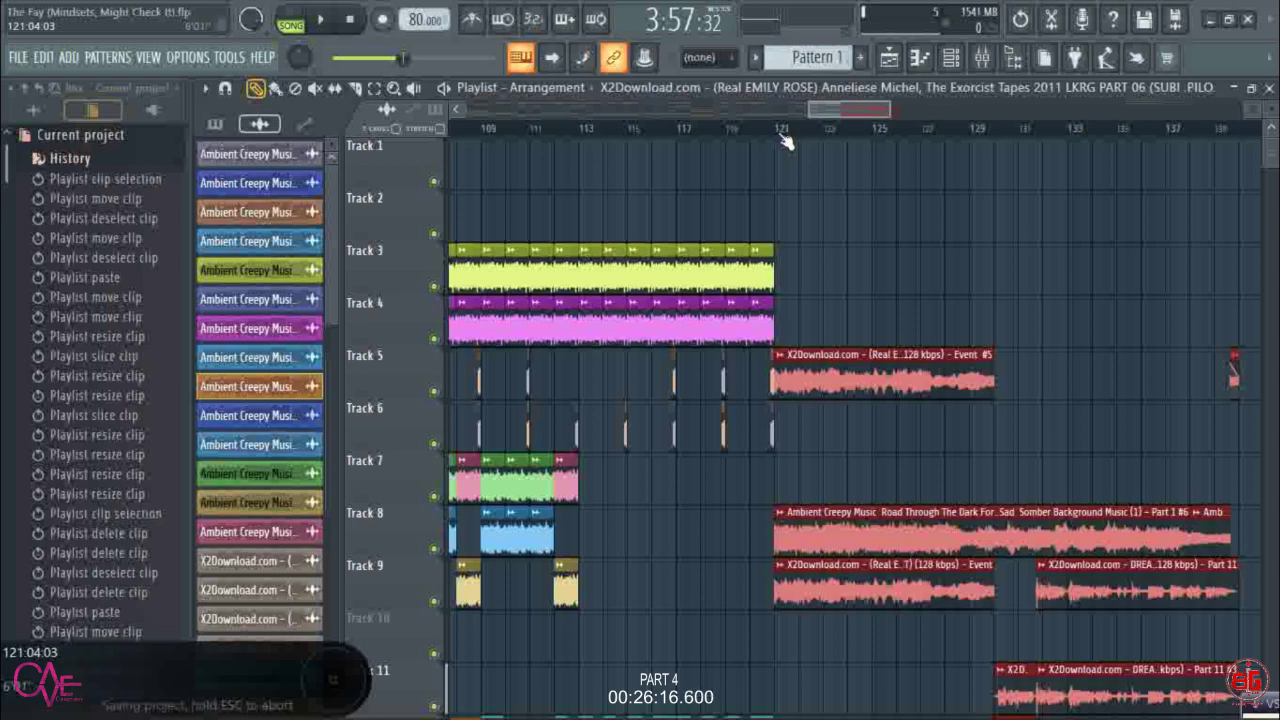
scroll(790, 138, "up", 3)
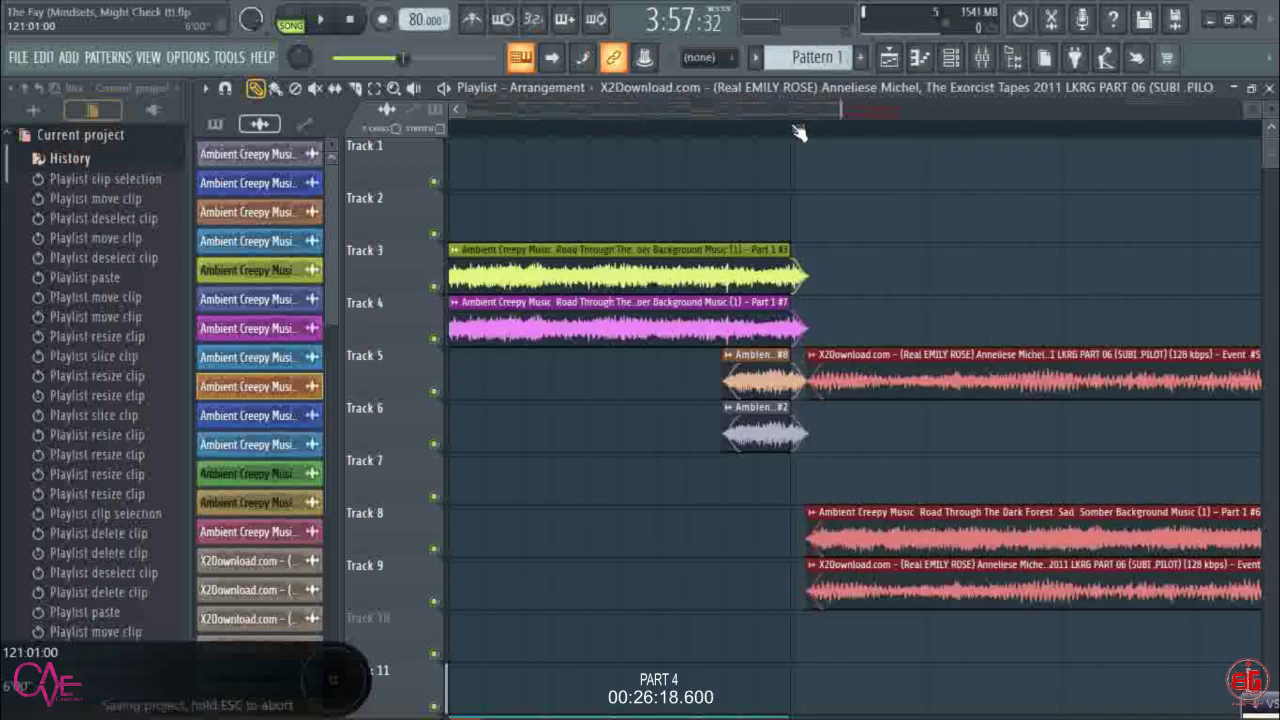
scroll(797, 133, "up", 3)
left_click_drag(927, 354, 845, 354)
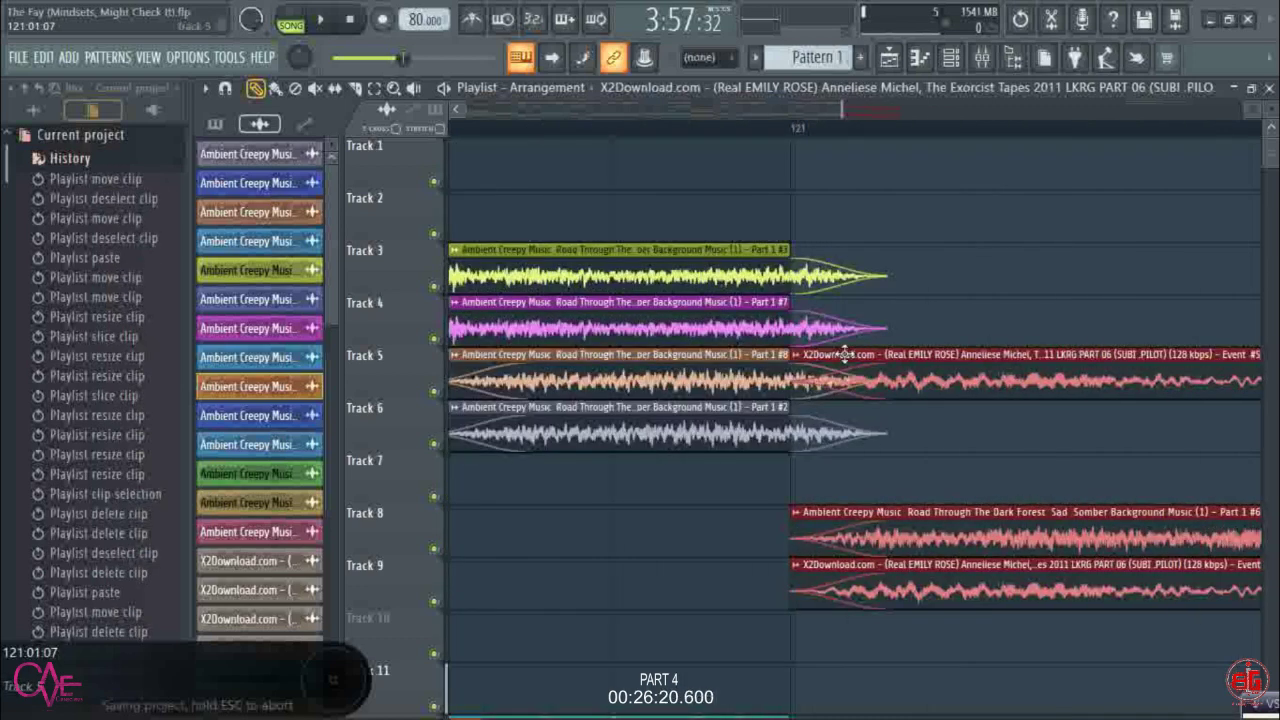
- Check the moved ending across all tracks and place the playhead near its end, just before bar 140
scroll(883, 138, "down", 3)
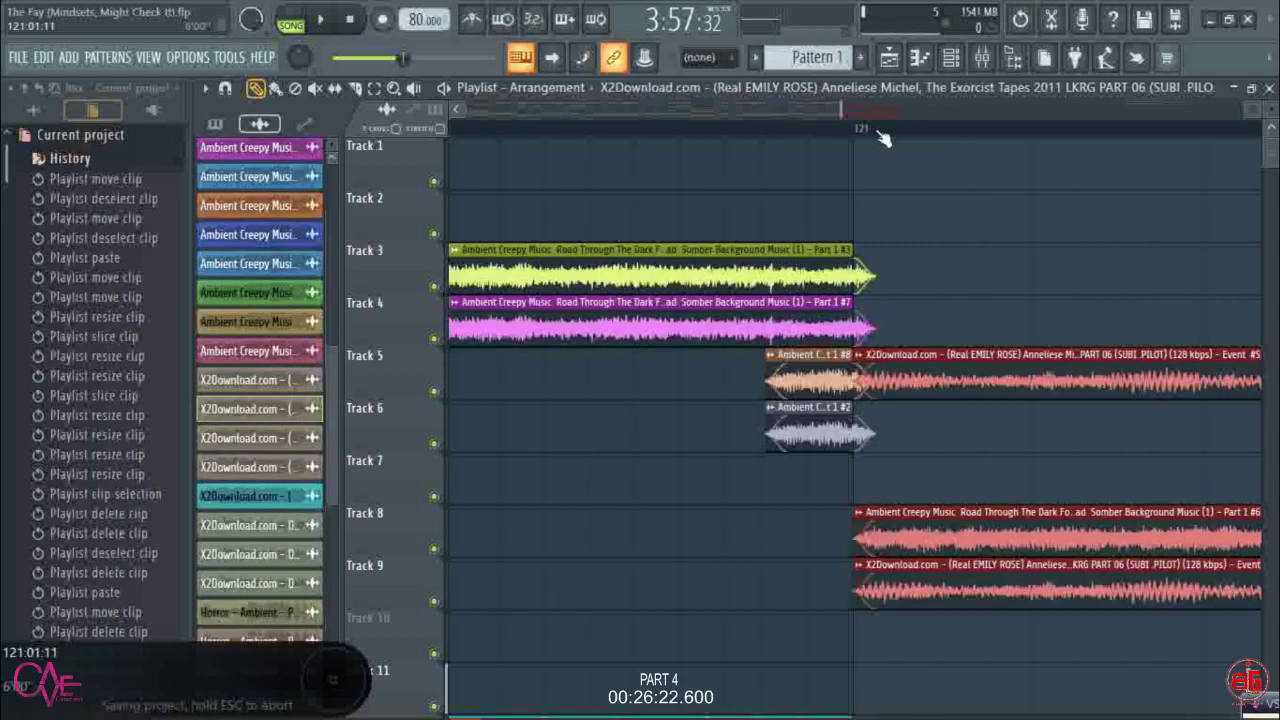
scroll(883, 138, "down", 3)
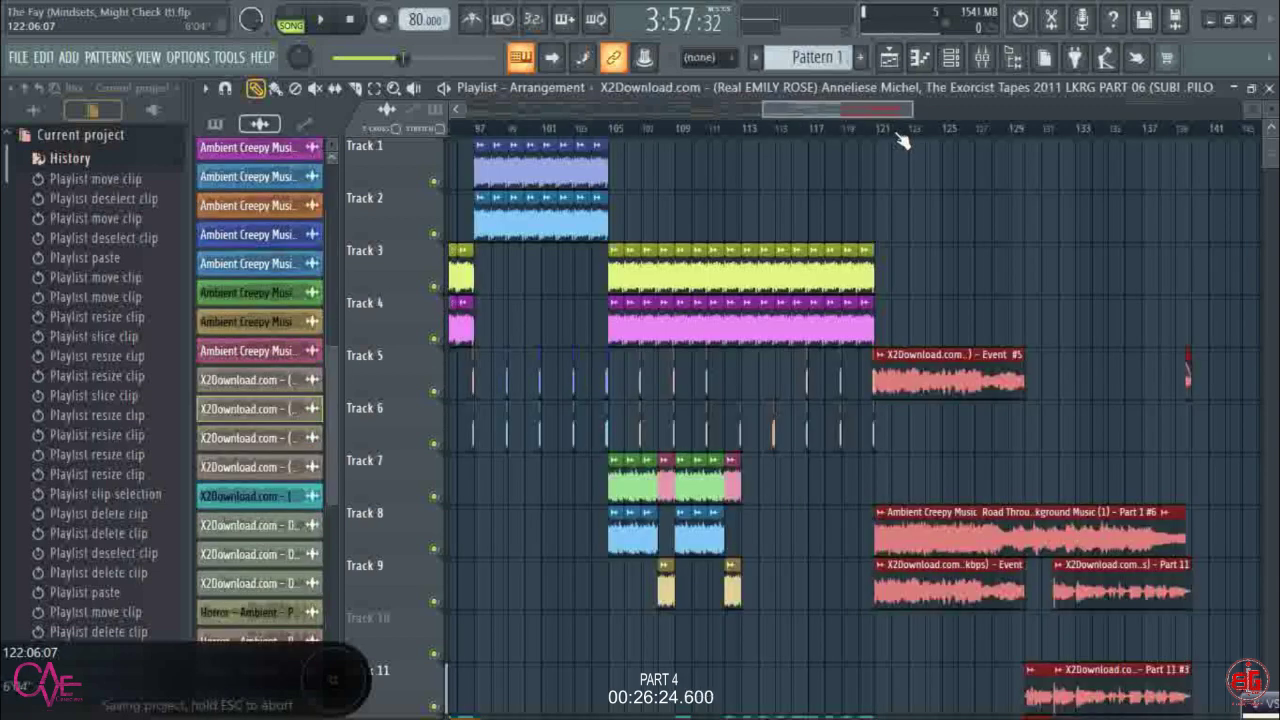
scroll(900, 140, "down", 3)
scroll(958, 232, "down", 5)
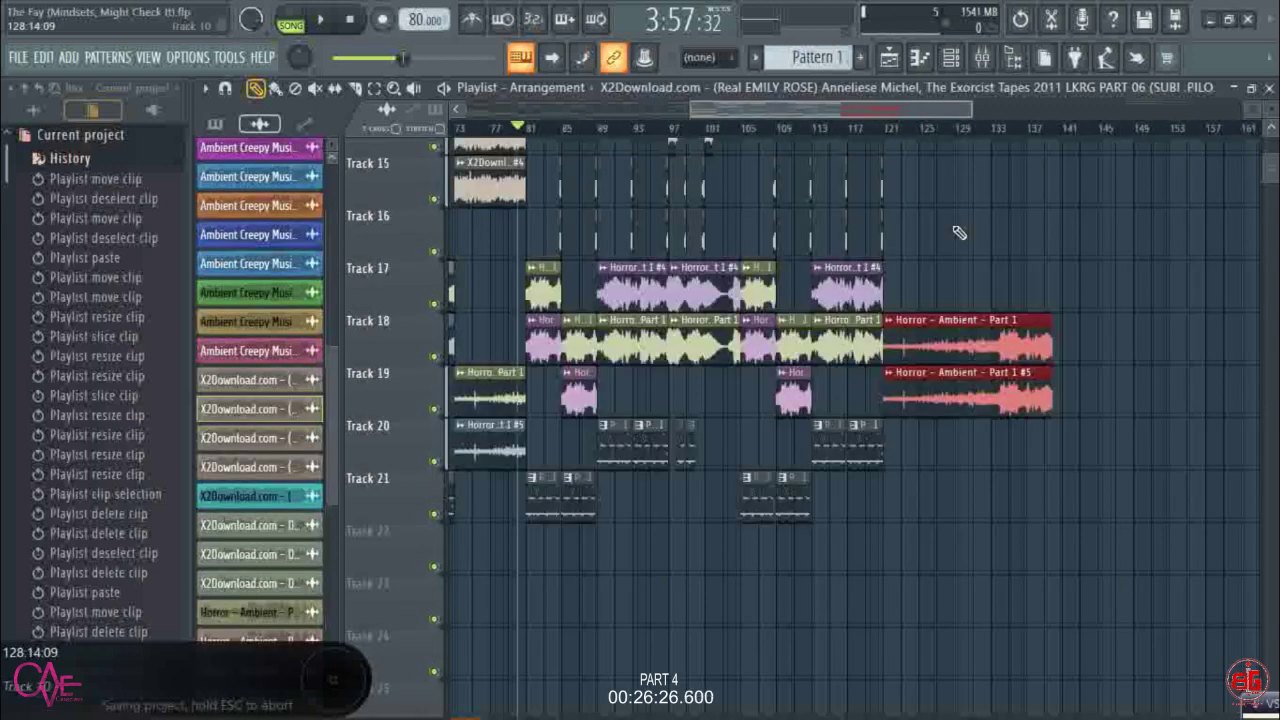
scroll(958, 232, "up", 5)
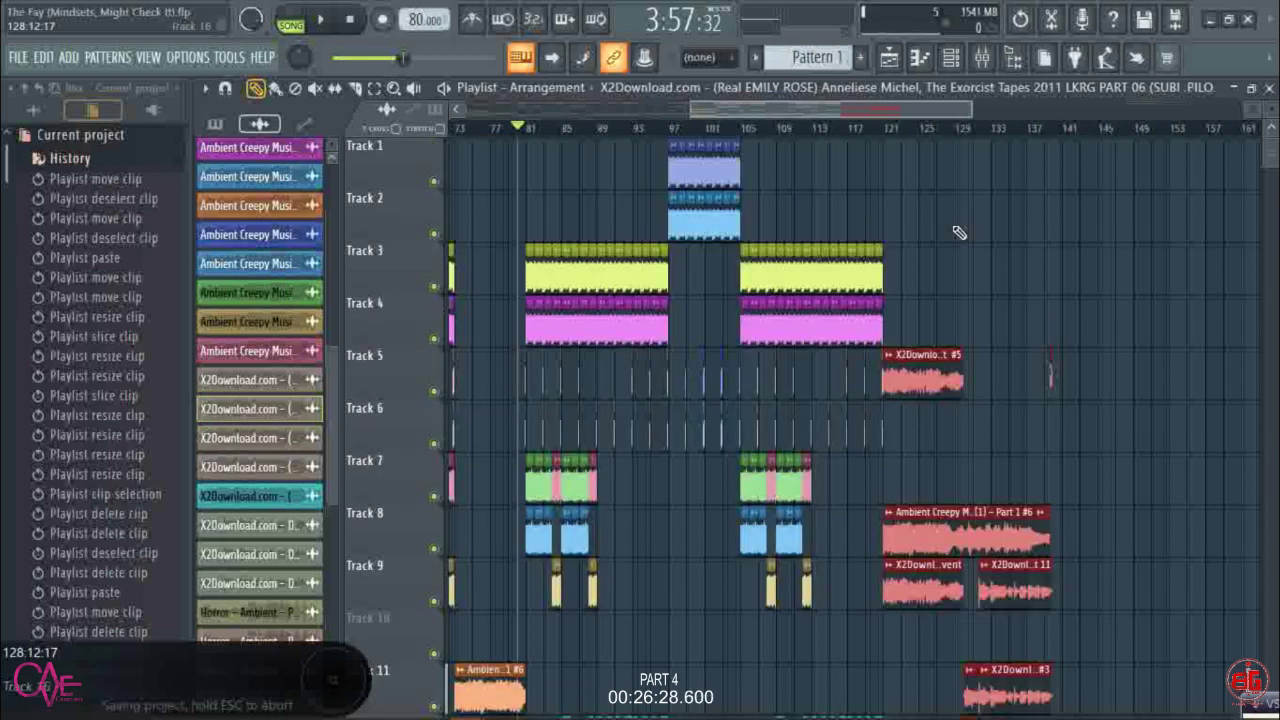
scroll(707, 140, "up", 6)
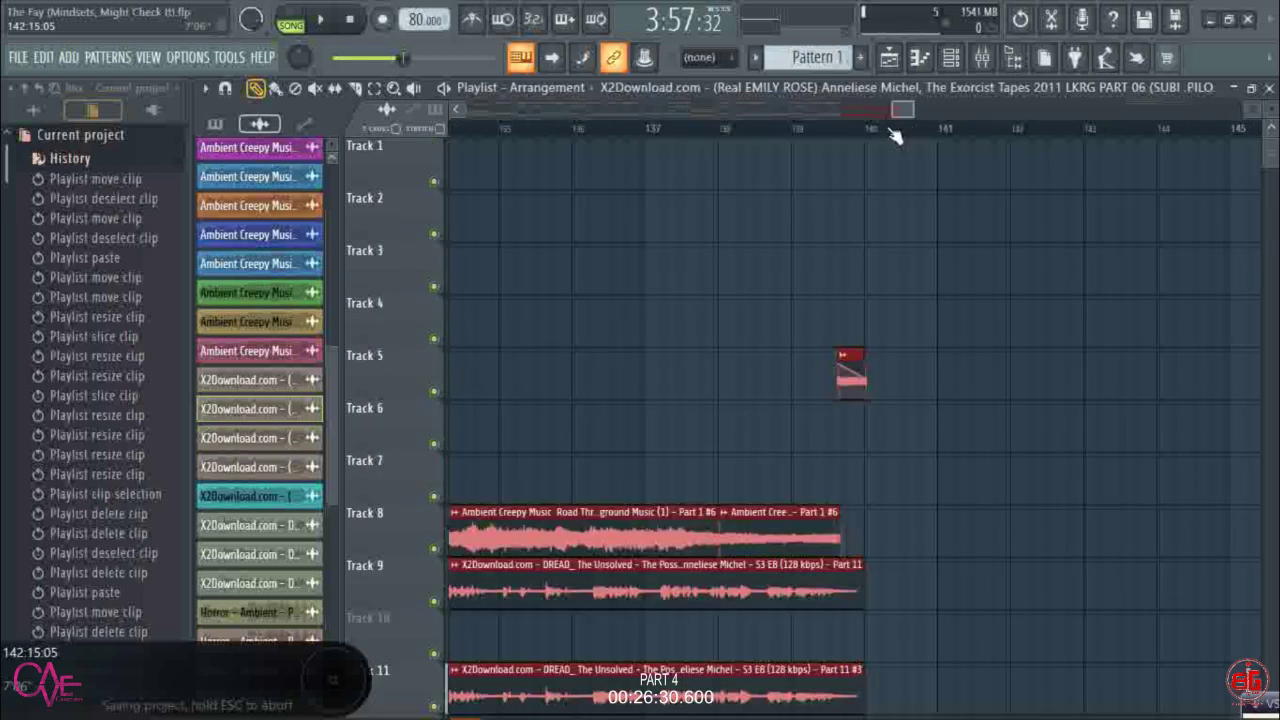
left_click(704, 133)
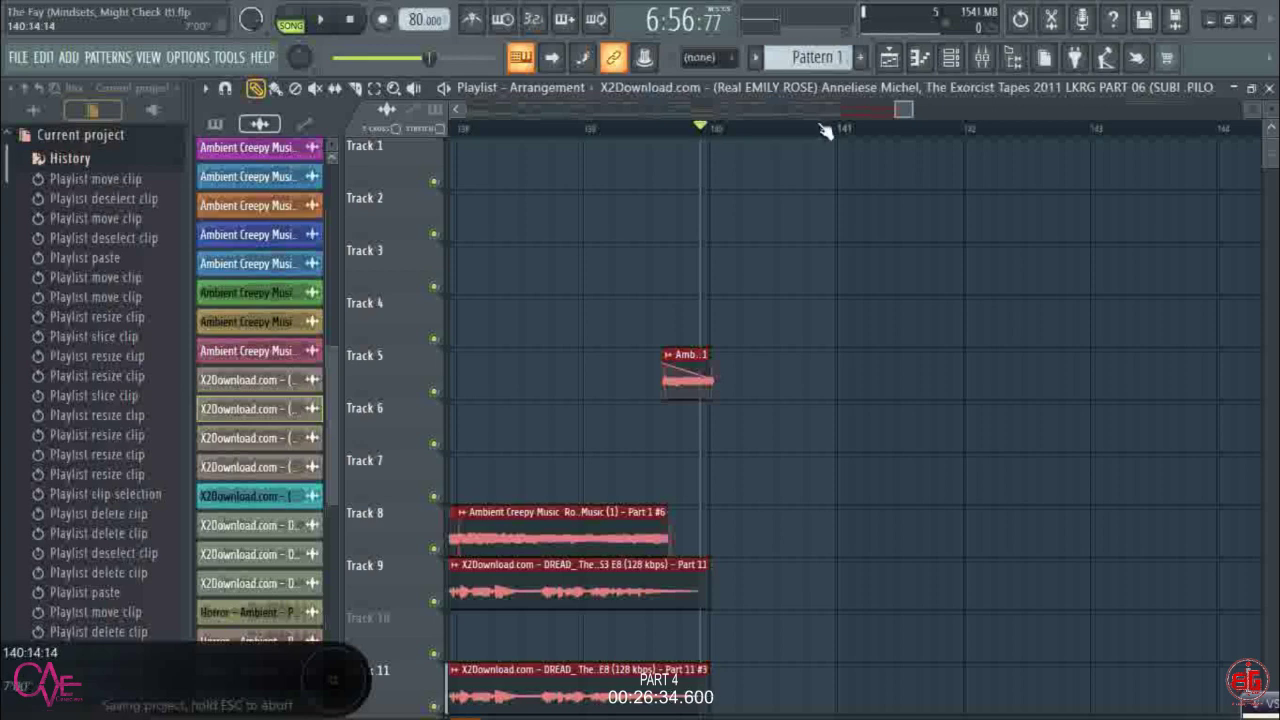
- Move the "Doctor" vocal clip from far out on Track 1 to Track 2, starting at about bar 164
scroll(825, 133, "down", 3)
scroll(825, 133, "down", 5)
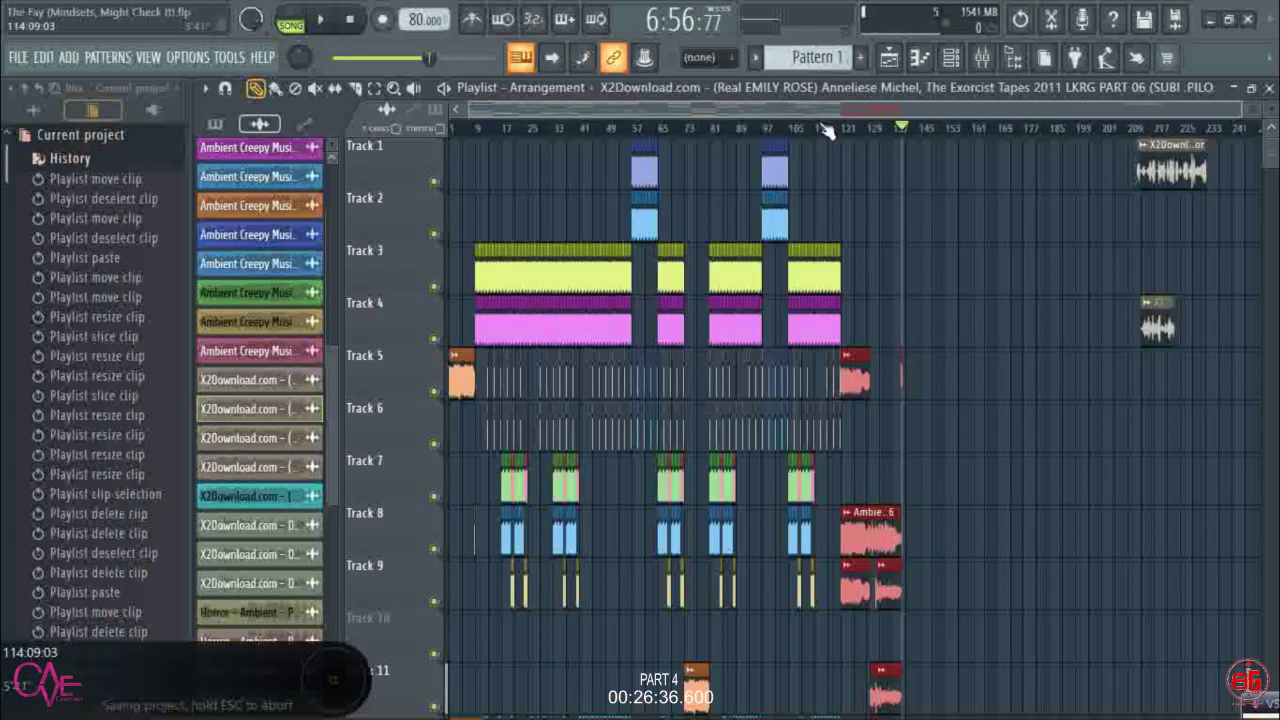
scroll(826, 133, "up", 4)
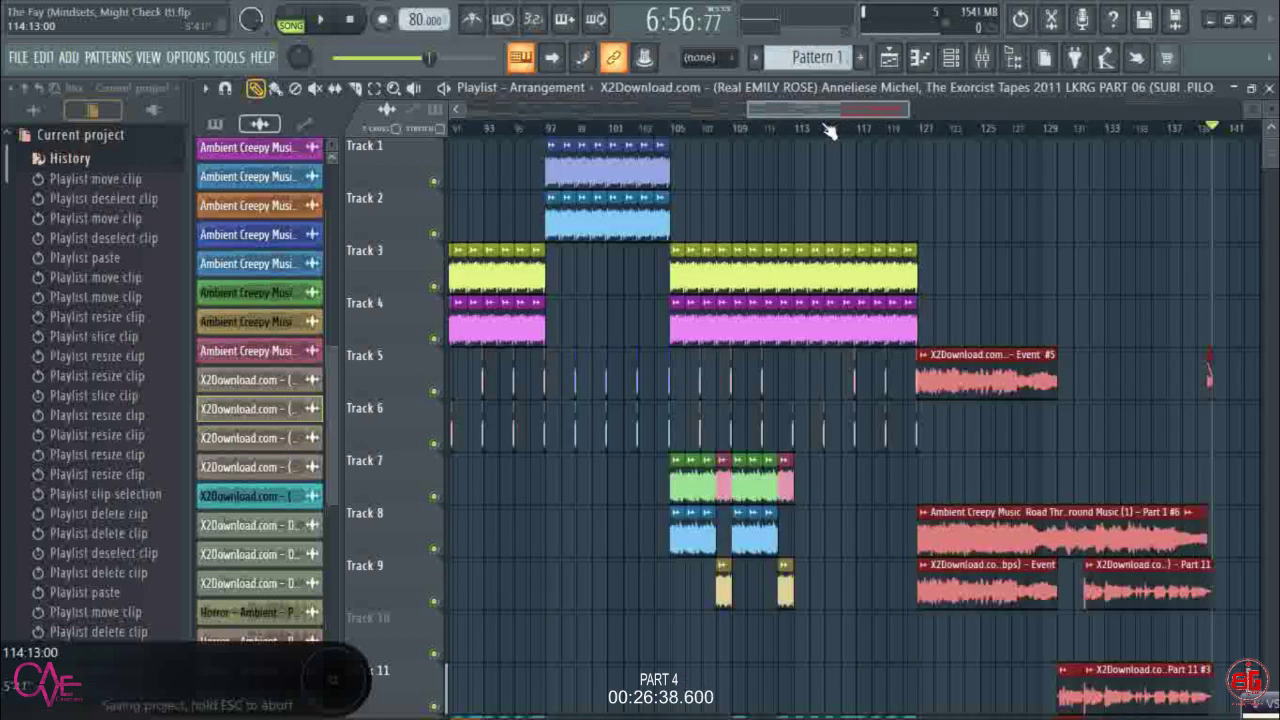
scroll(828, 133, "down", 4)
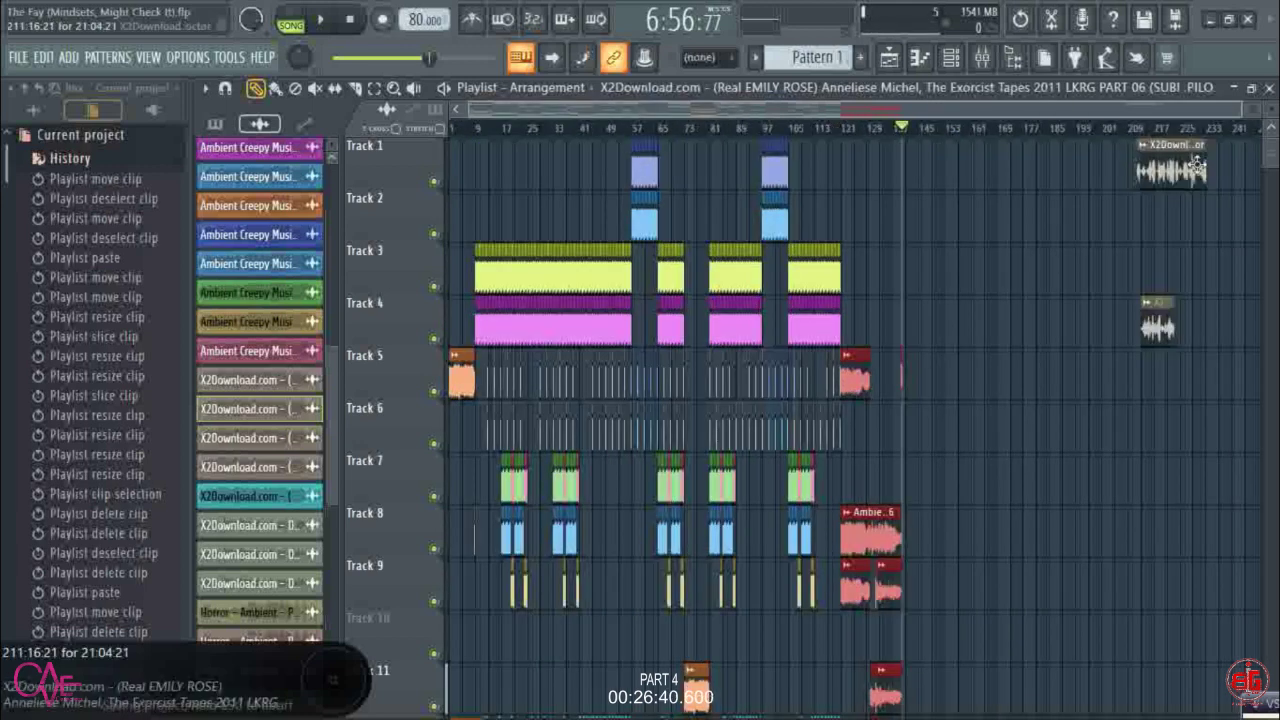
left_click_drag(1197, 165, 1128, 166)
left_click_drag(1031, 226, 1025, 220)
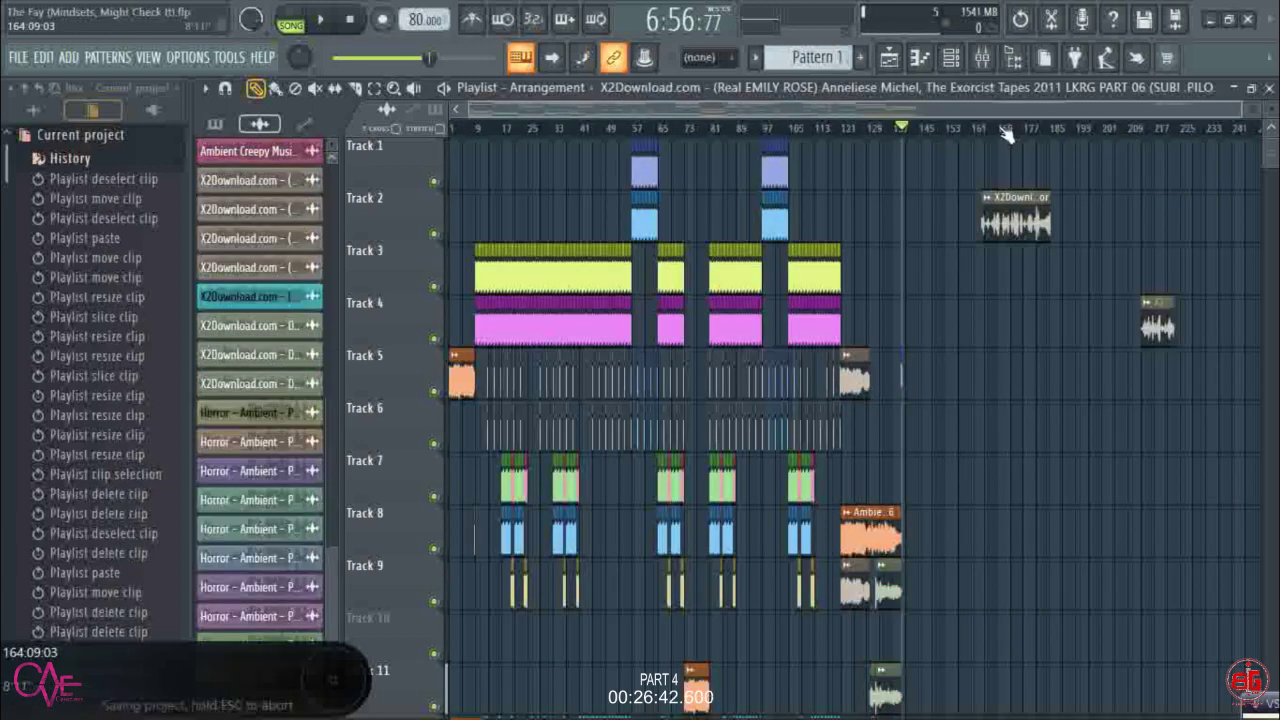
scroll(1005, 135, "up", 4)
scroll(1005, 135, "up", 2)
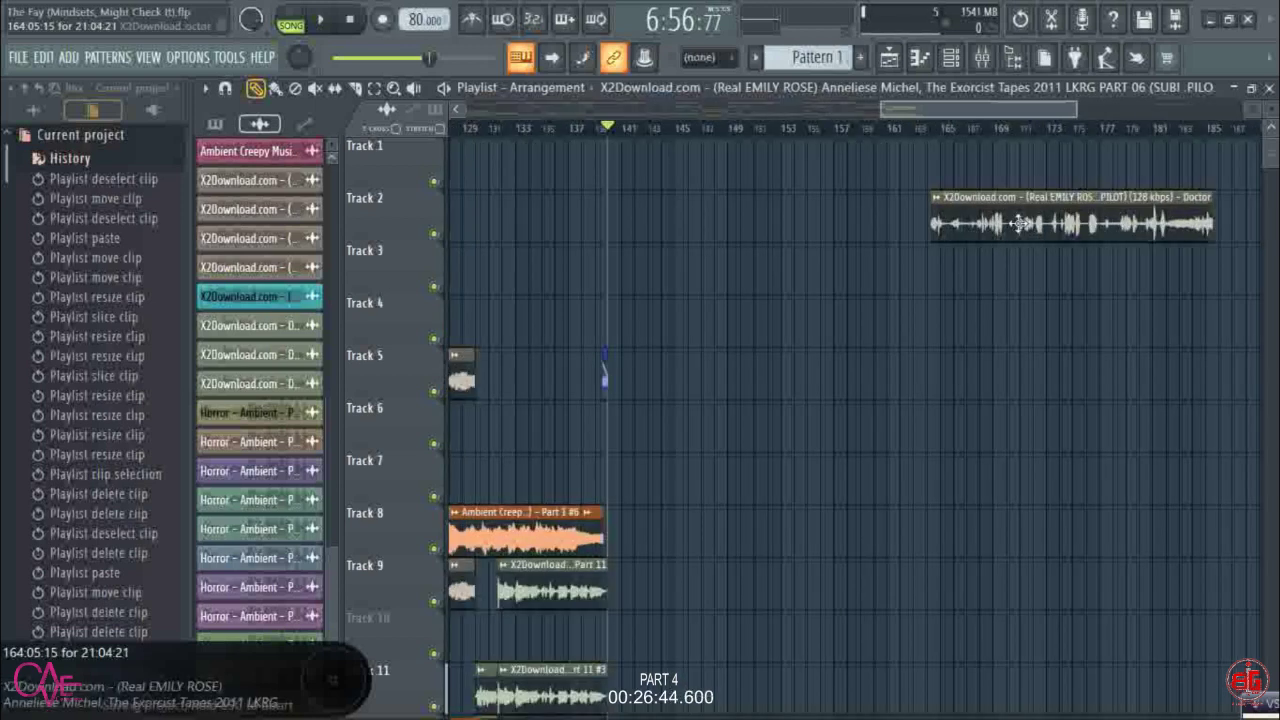
double_click(1020, 224)
left_click(266, 207)
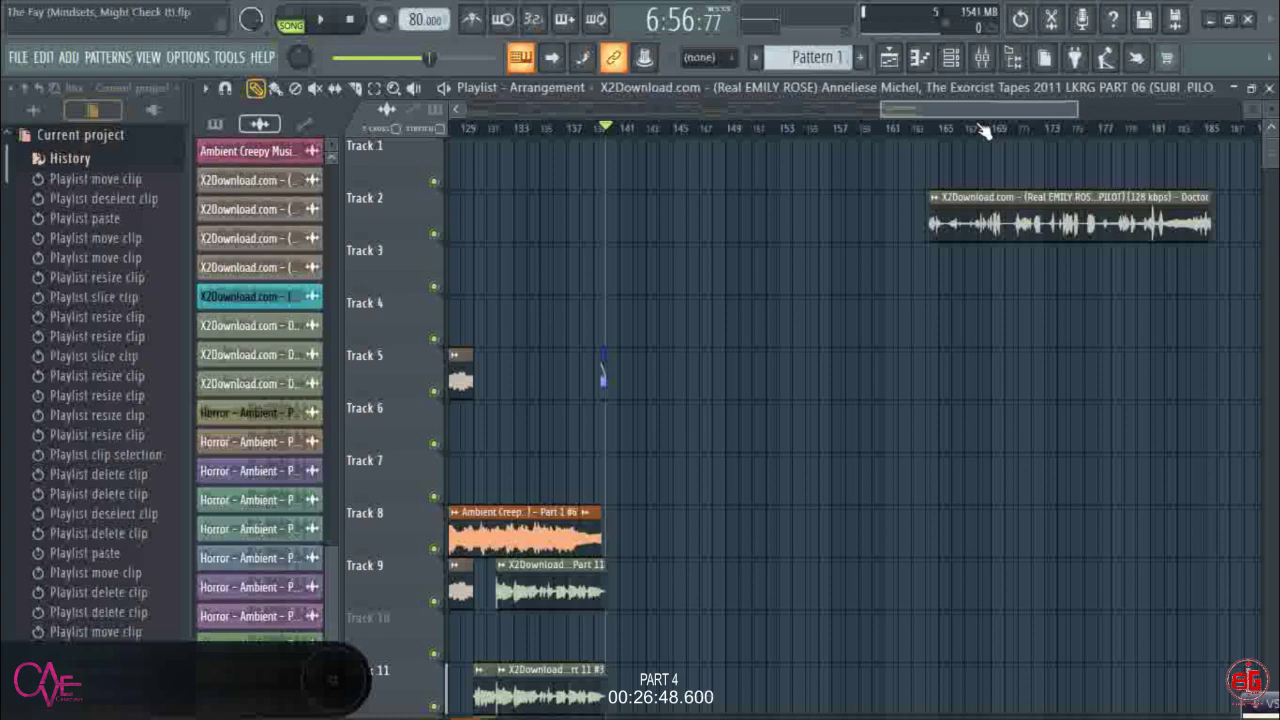
- Bring the "Doctor" vocal clip back into the arrangement, placing it on Track 2 so that it starts just before bar 81
scroll(983, 131, "down", 5)
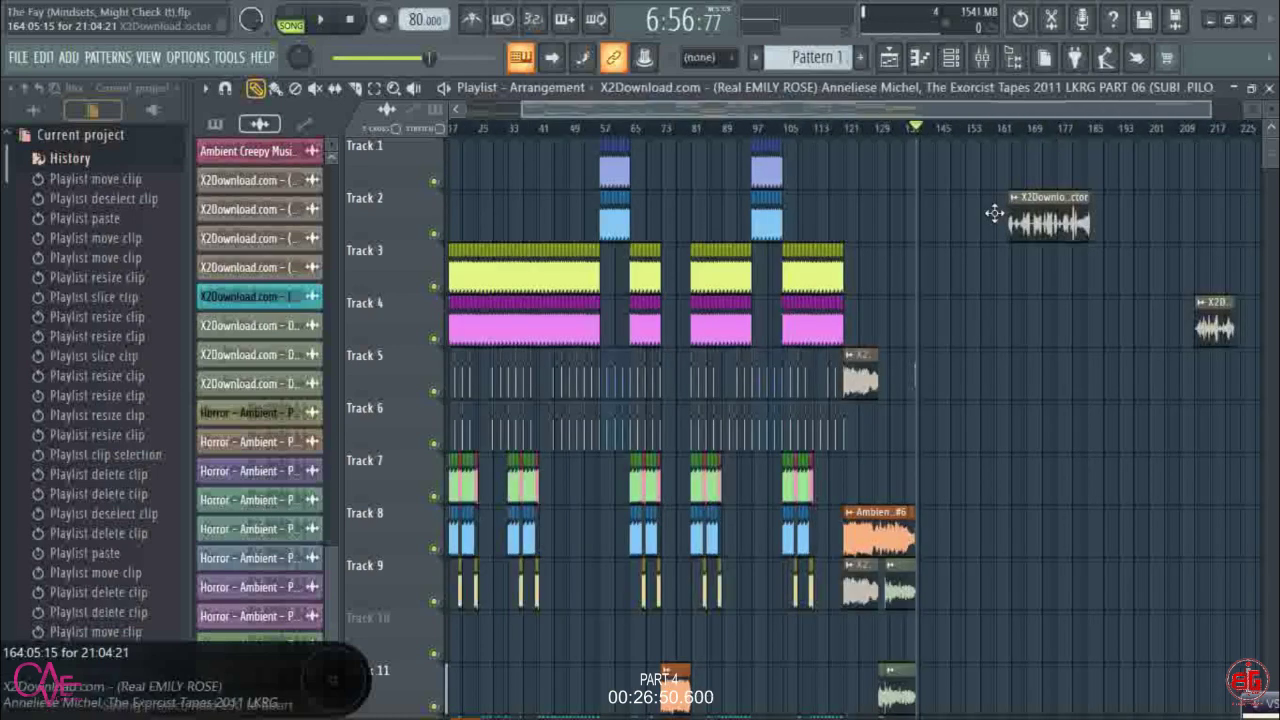
left_click_drag(994, 213, 804, 160)
scroll(787, 130, "up", 2)
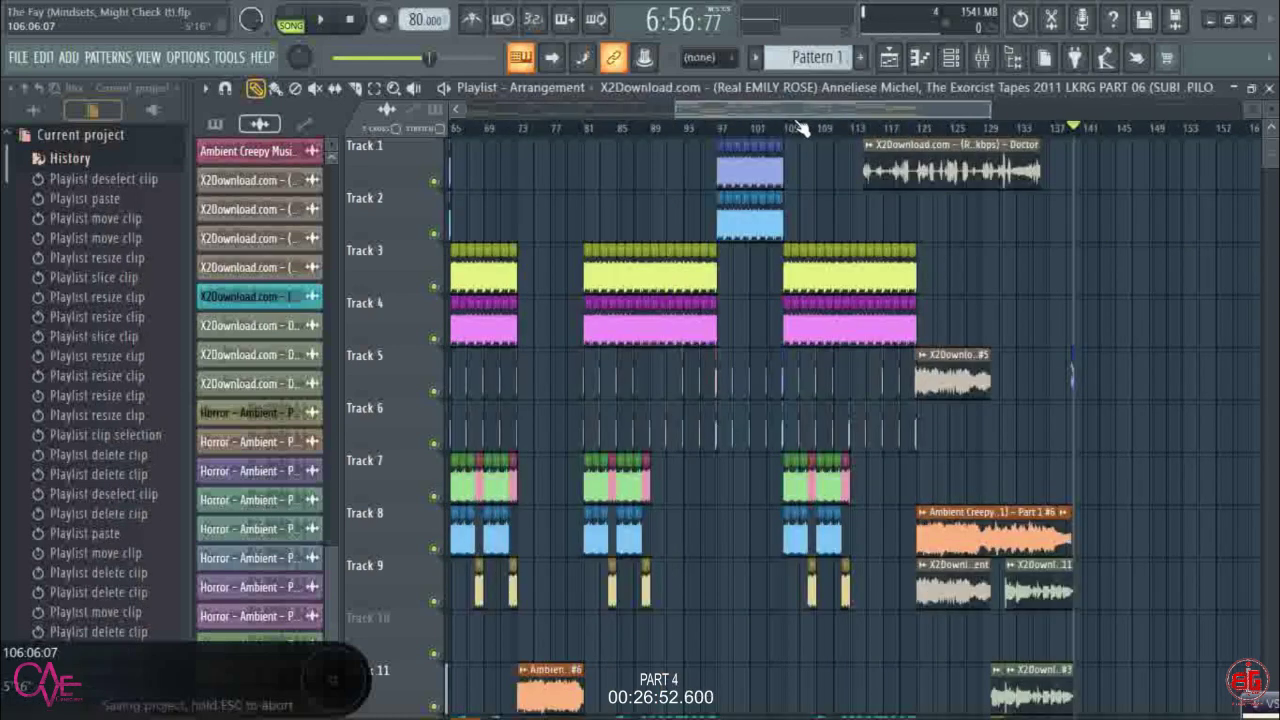
scroll(800, 130, "up", 3)
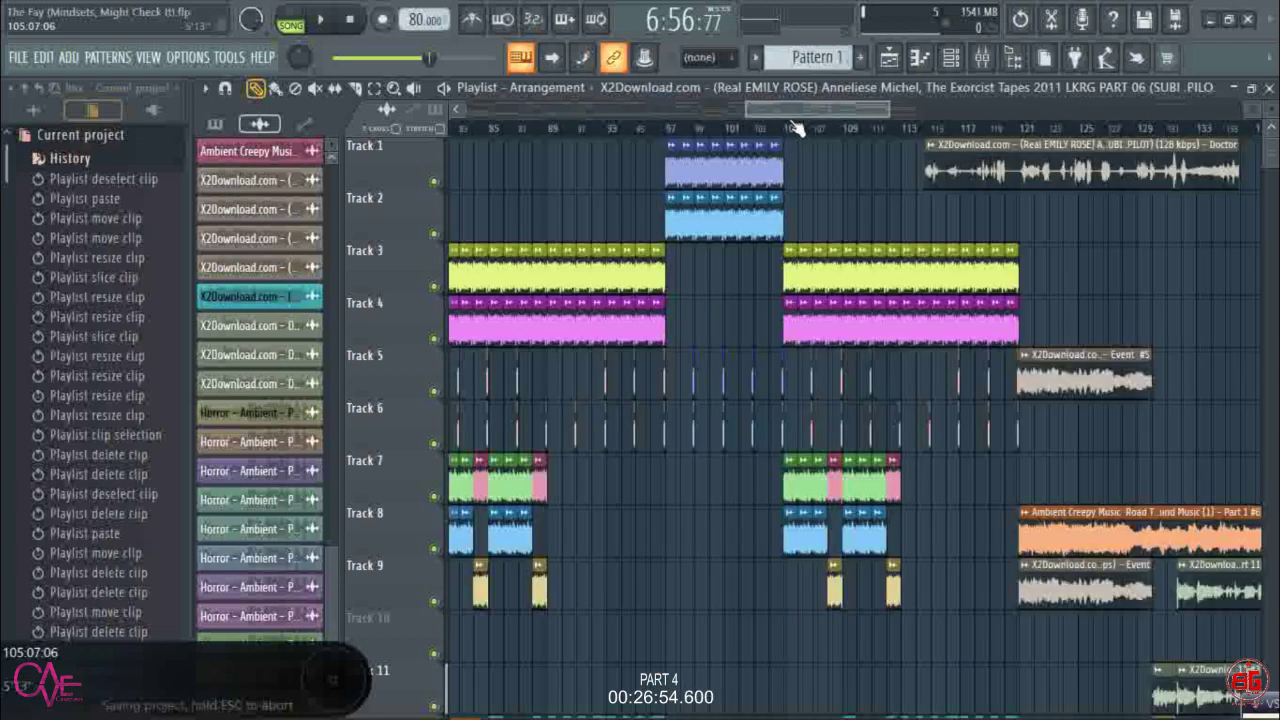
scroll(865, 143, "down", 1)
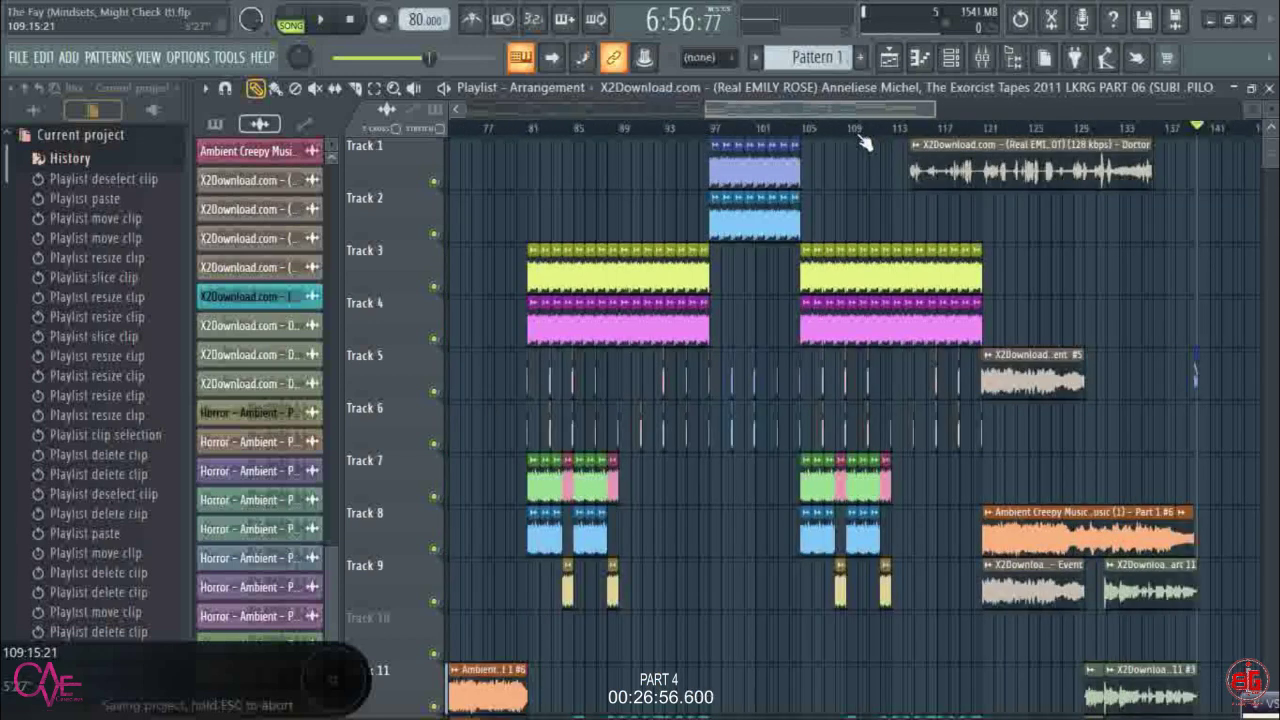
left_click_drag(985, 170, 941, 171)
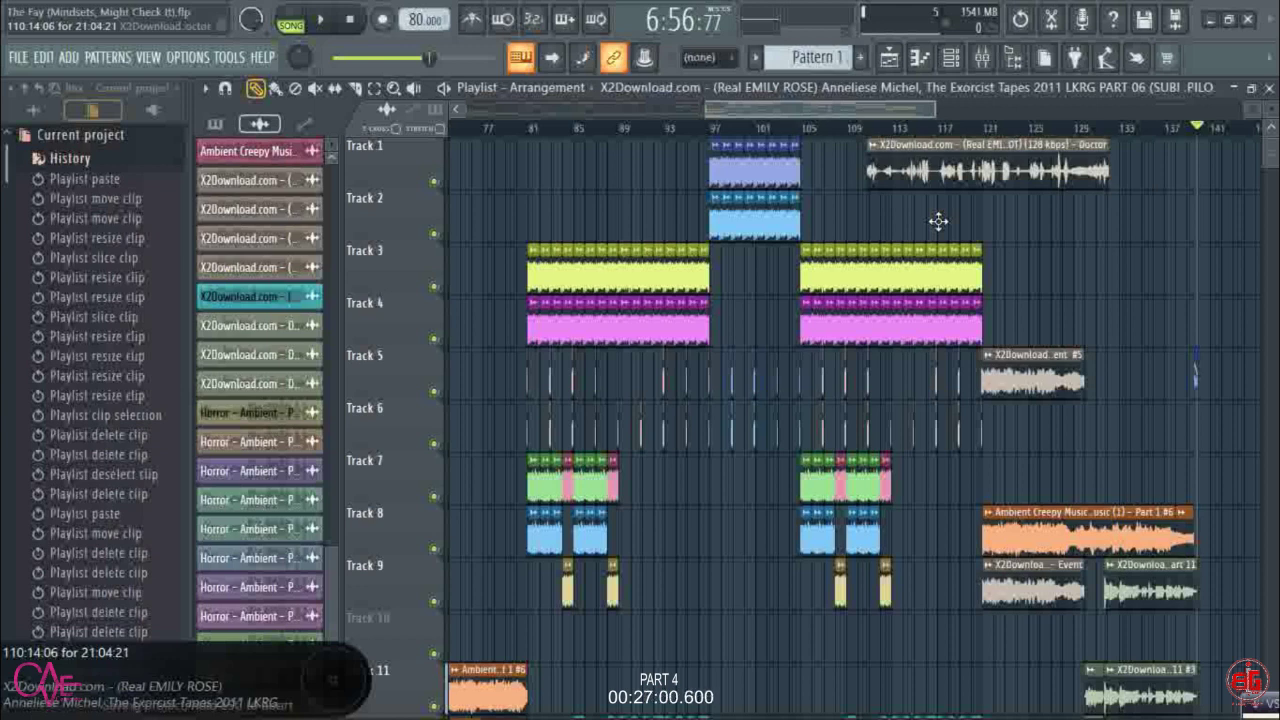
left_click_drag(940, 158, 886, 205)
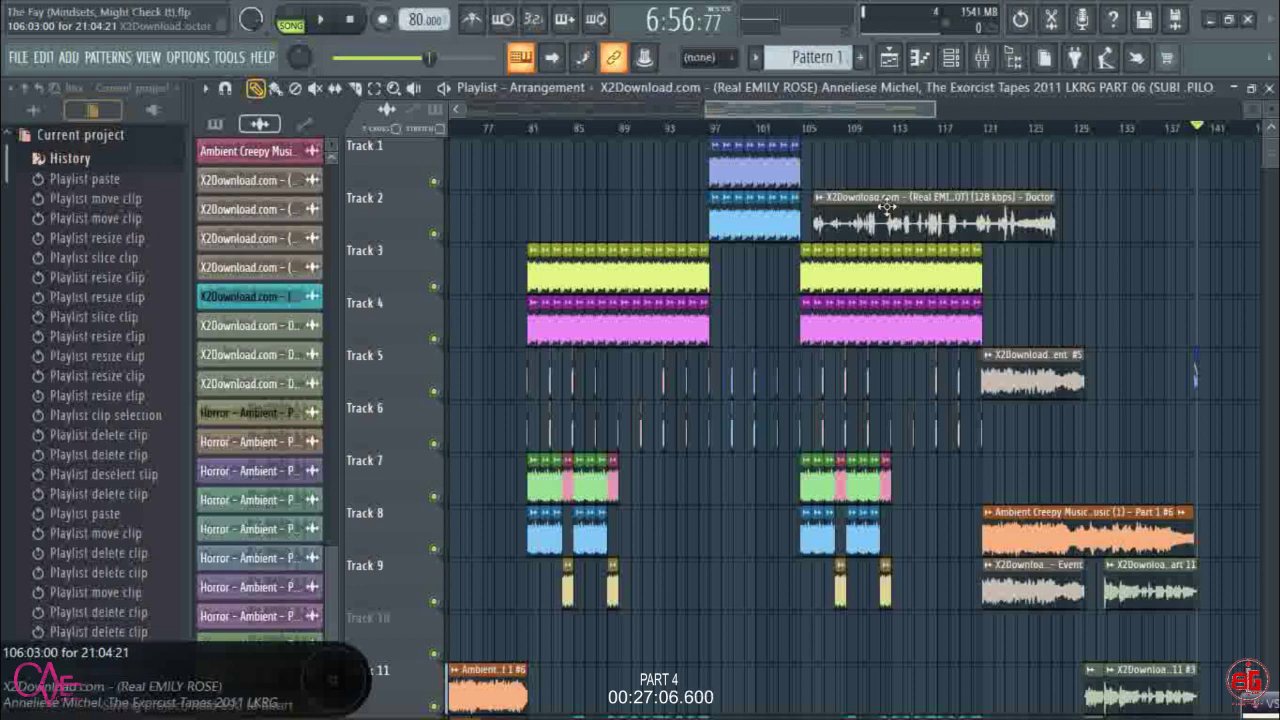
left_click_drag(886, 205, 600, 190)
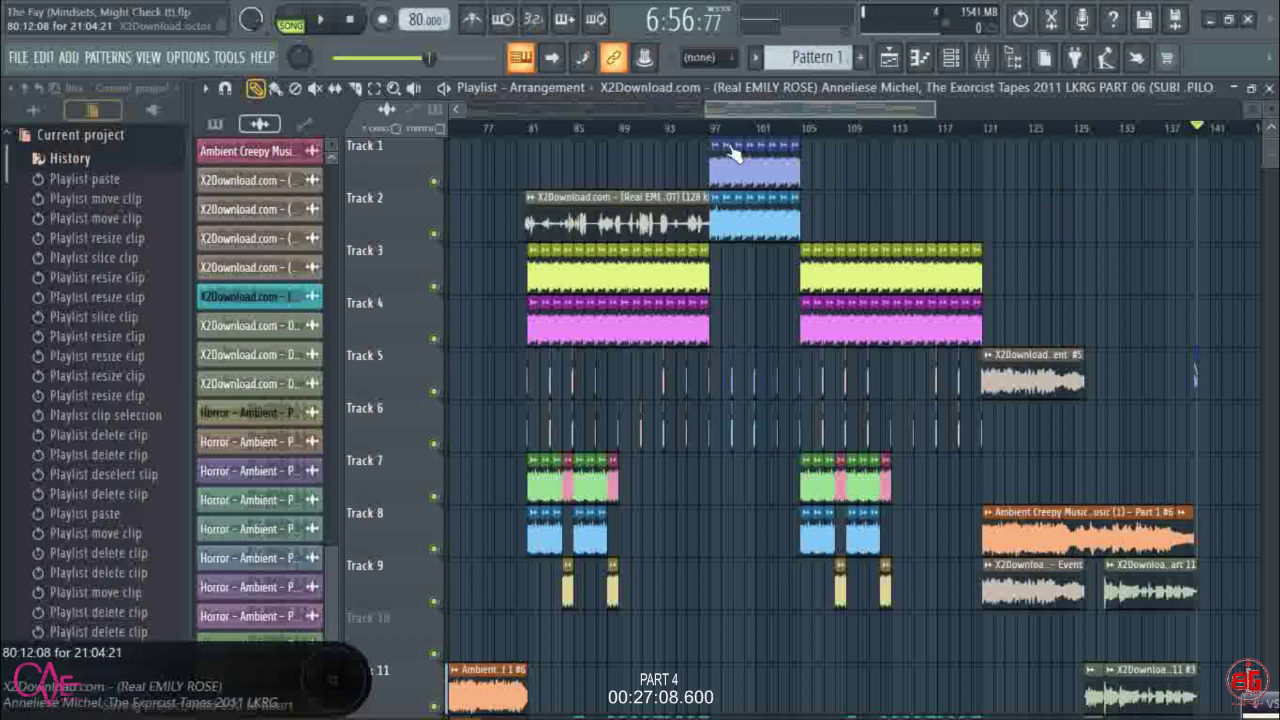
- Check the arrangement around the "Doctor" clip down to Track 21 and save the project
scroll(733, 150, "down", 2)
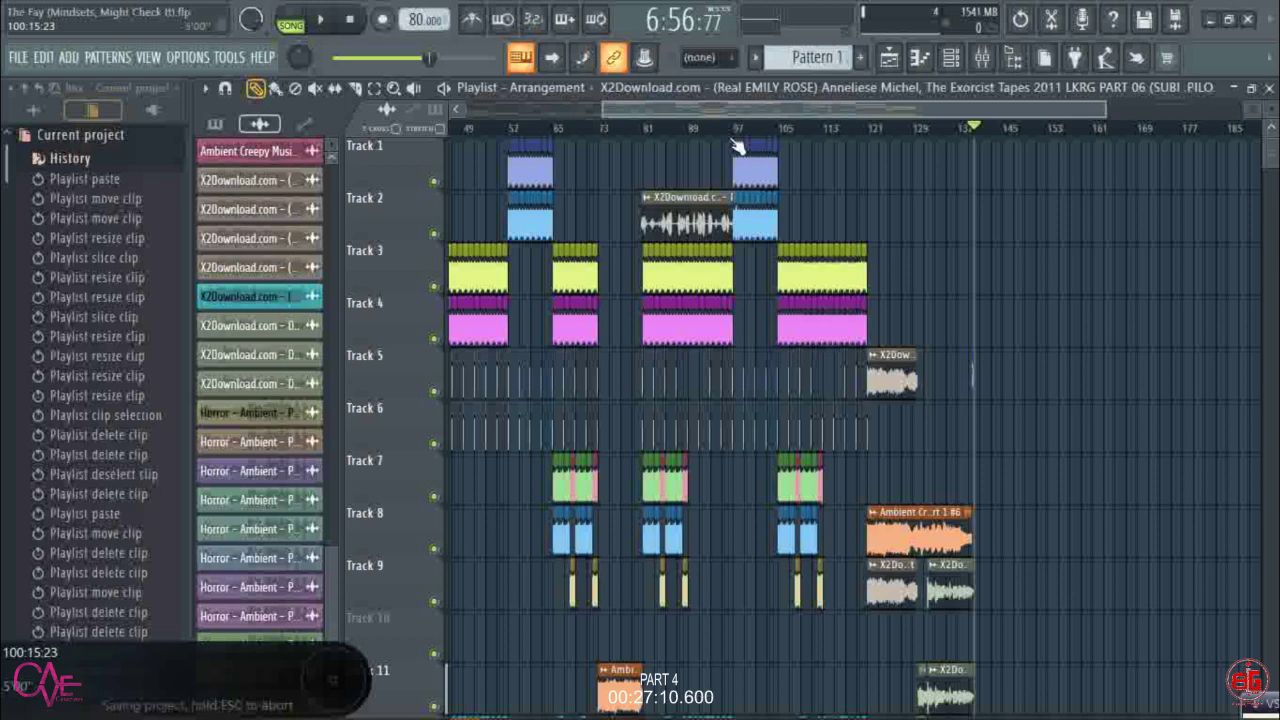
scroll(735, 147, "down", 5)
scroll(655, 182, "down", 3)
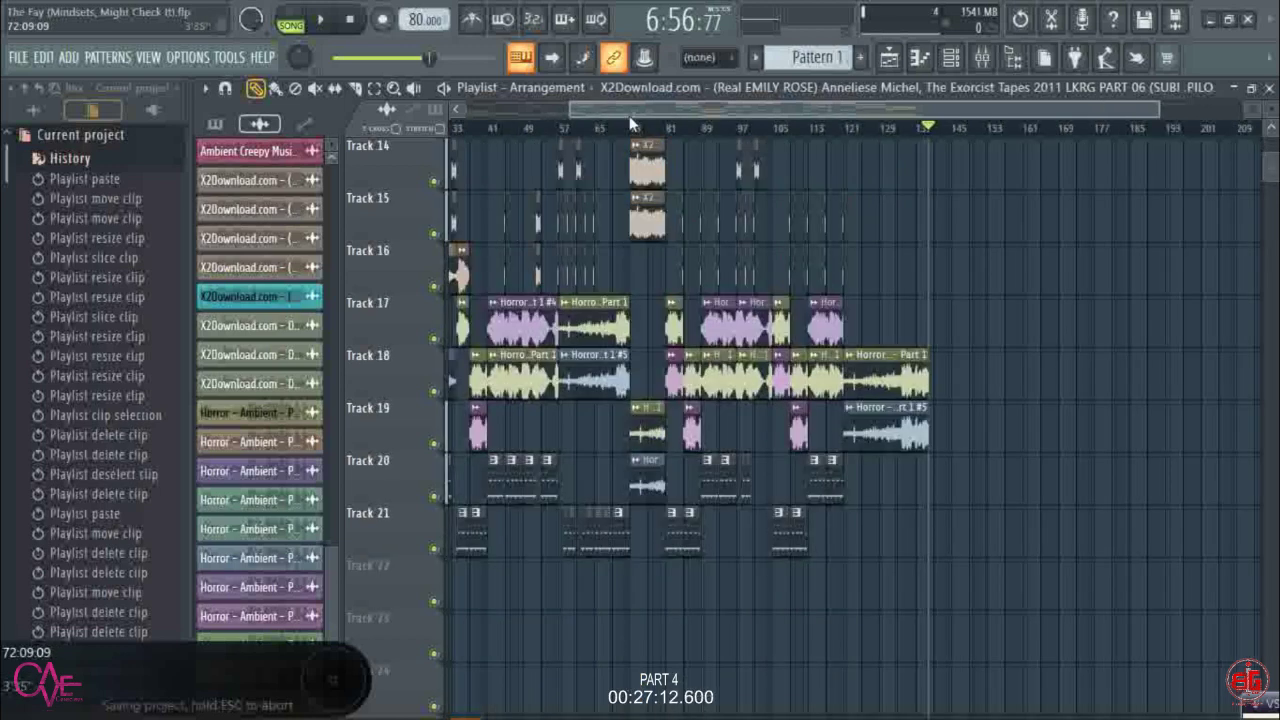
scroll(632, 124, "up", 3)
scroll(790, 156, "up", 3)
scroll(790, 156, "up", 10)
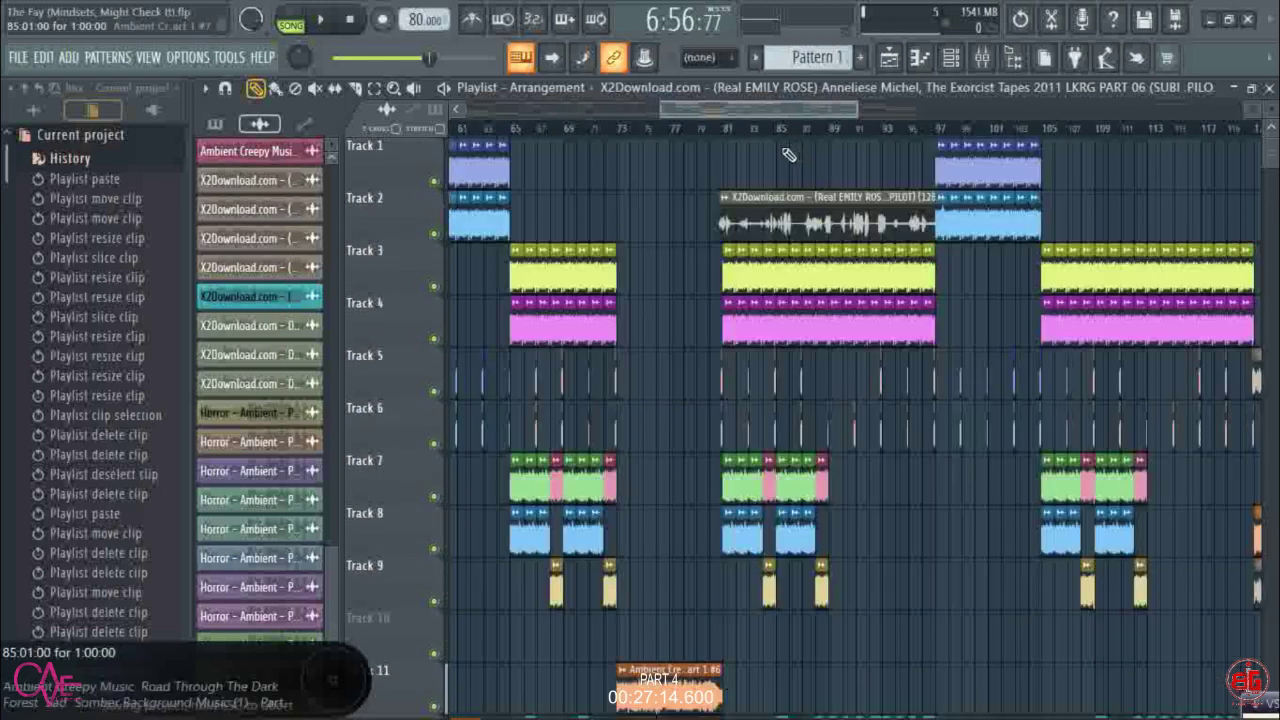
key("ctrl+s")
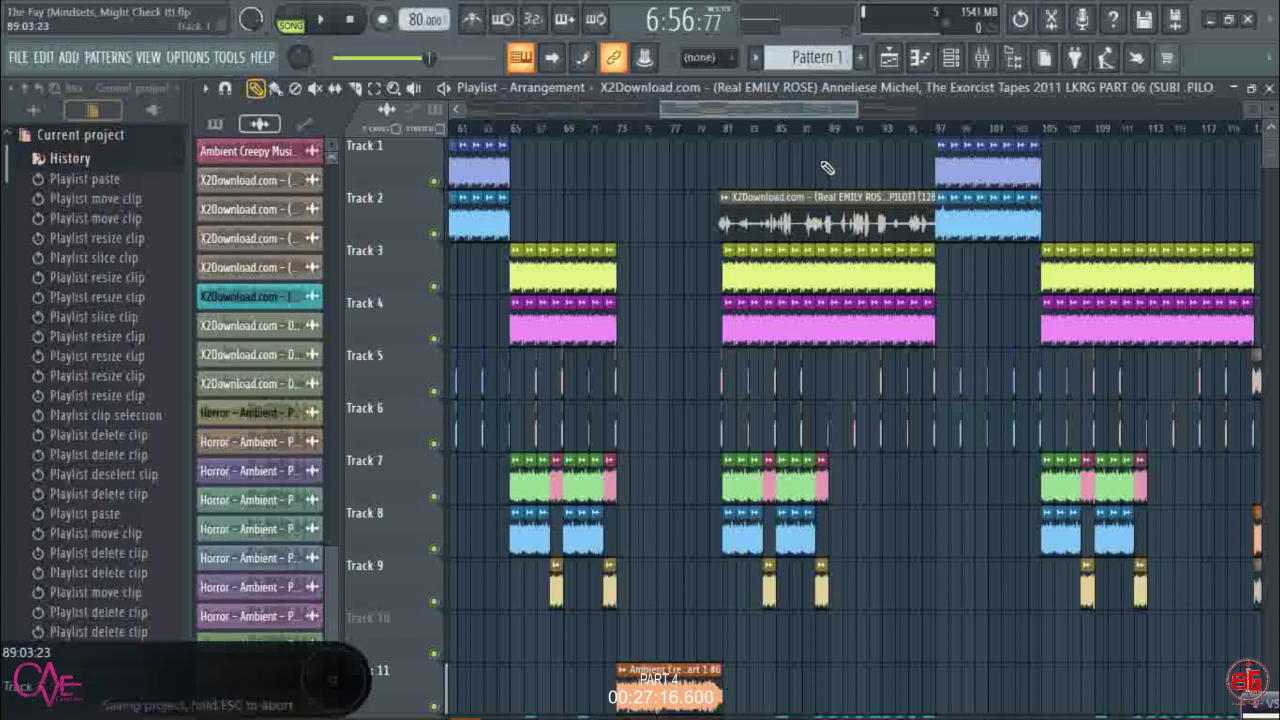
- Move the "Doctor" clip from Track 2 to Track 10, starting at about bar 97, and check the surrounding tracks
left_click_drag(768, 219, 784, 219)
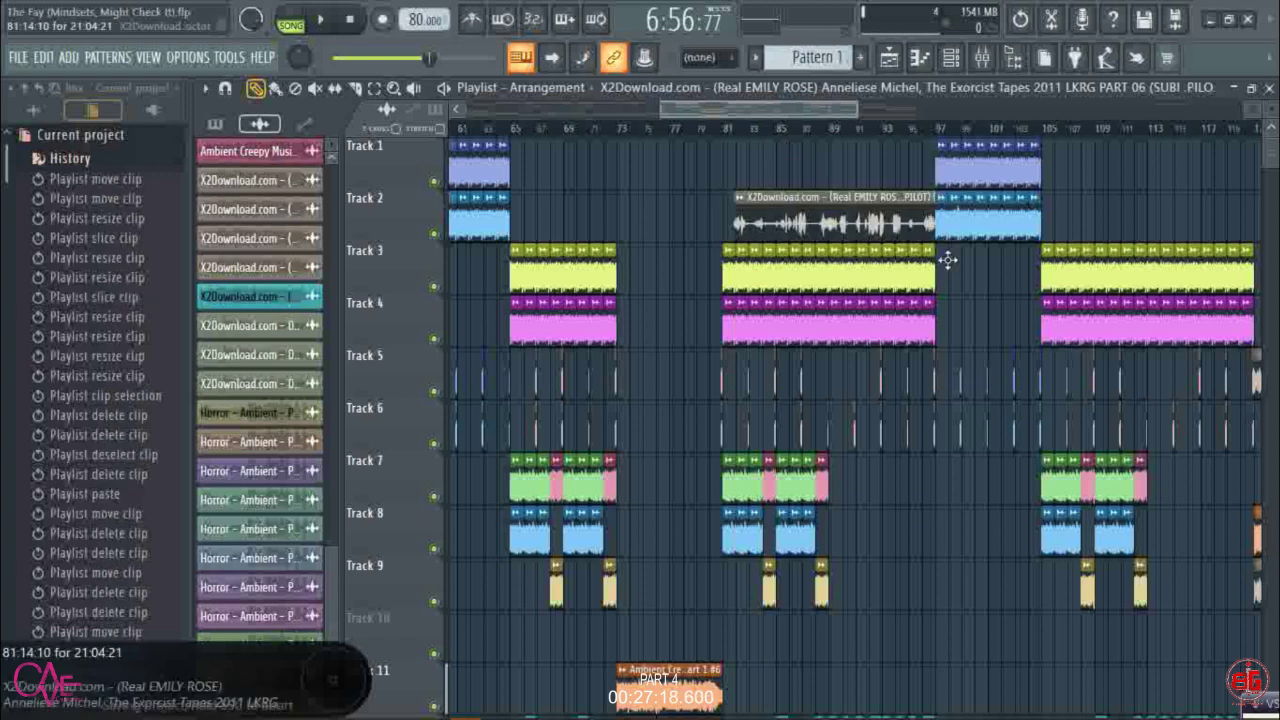
left_click_drag(947, 260, 971, 659)
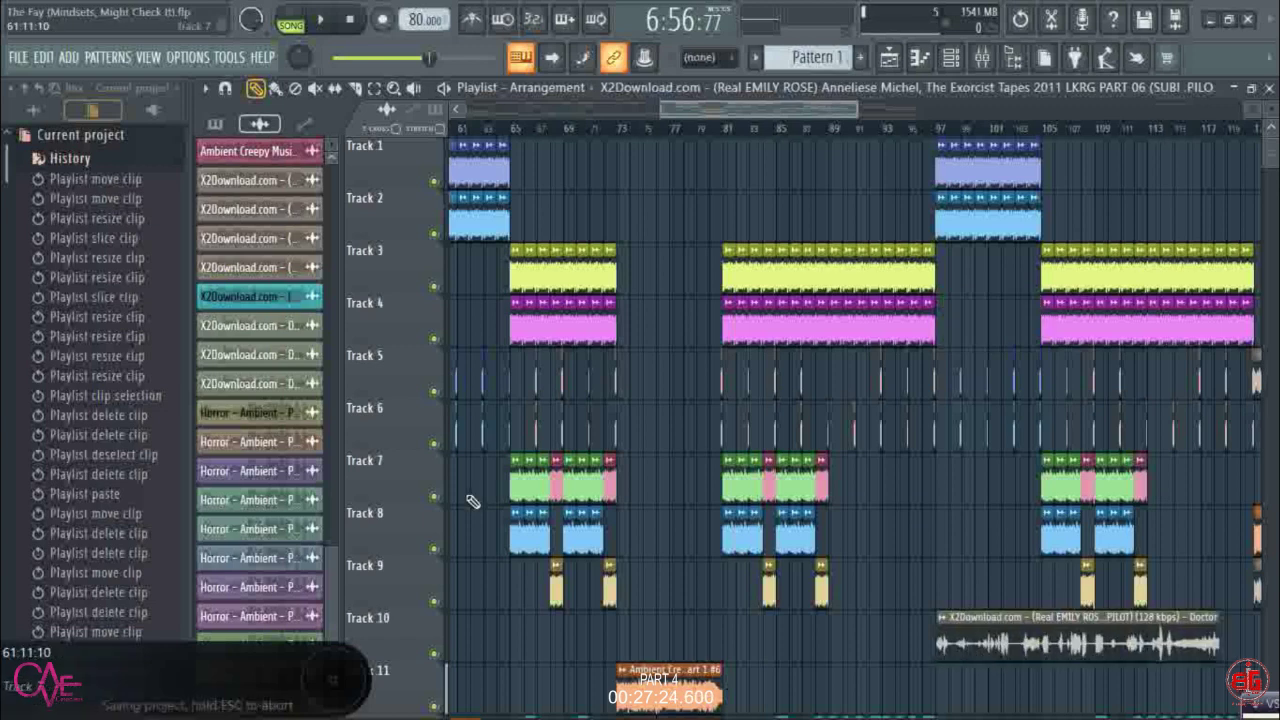
scroll(1108, 133, "up", 3)
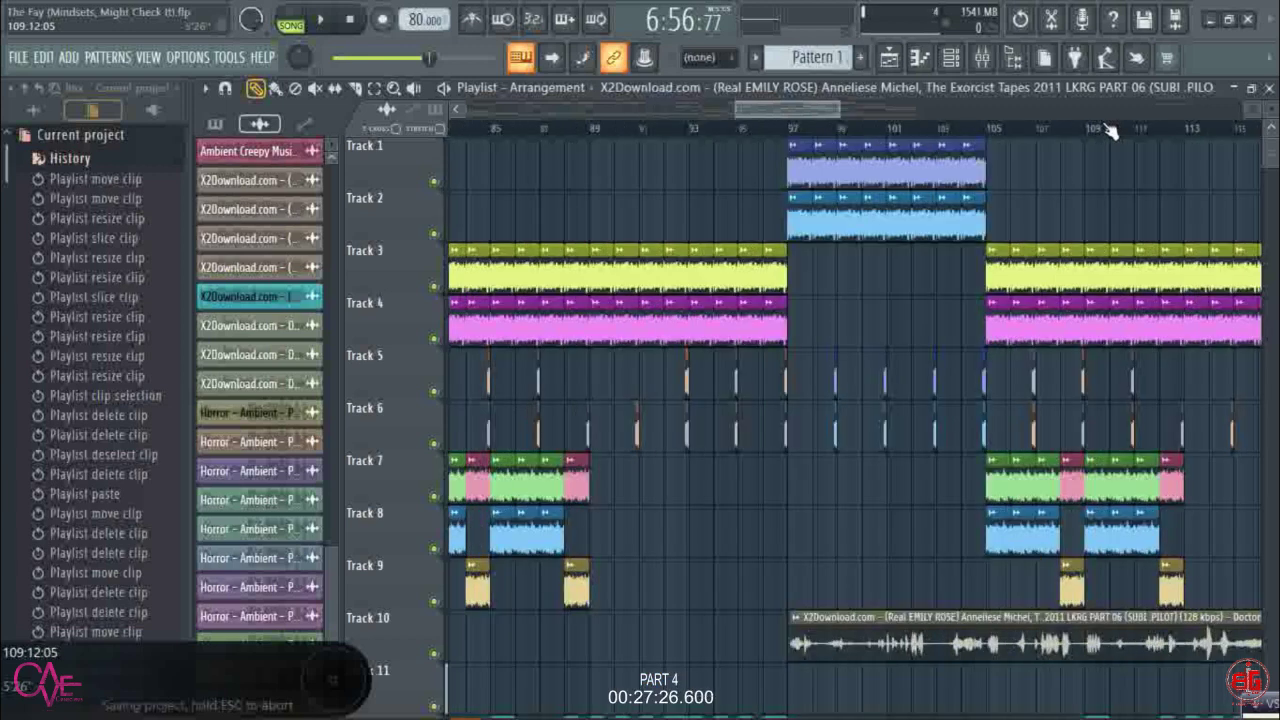
scroll(985, 120, "down", 2)
scroll(967, 129, "down", 2)
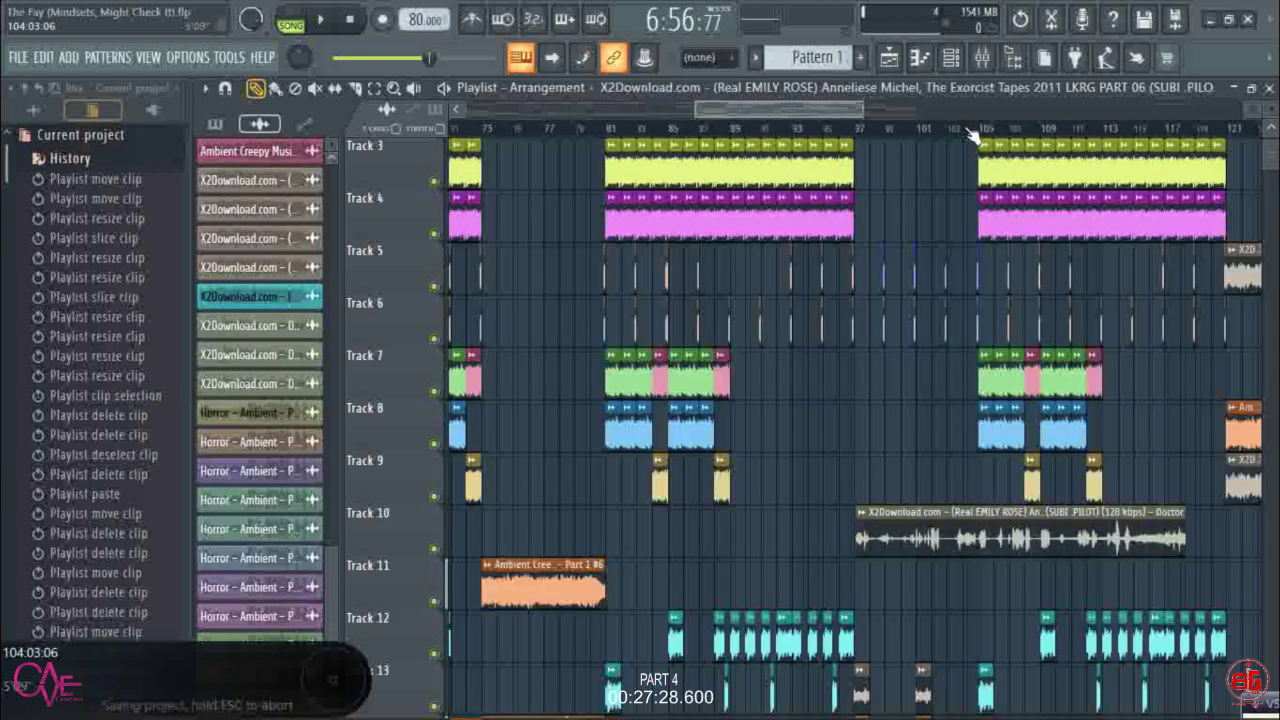
scroll(893, 158, "up", 2)
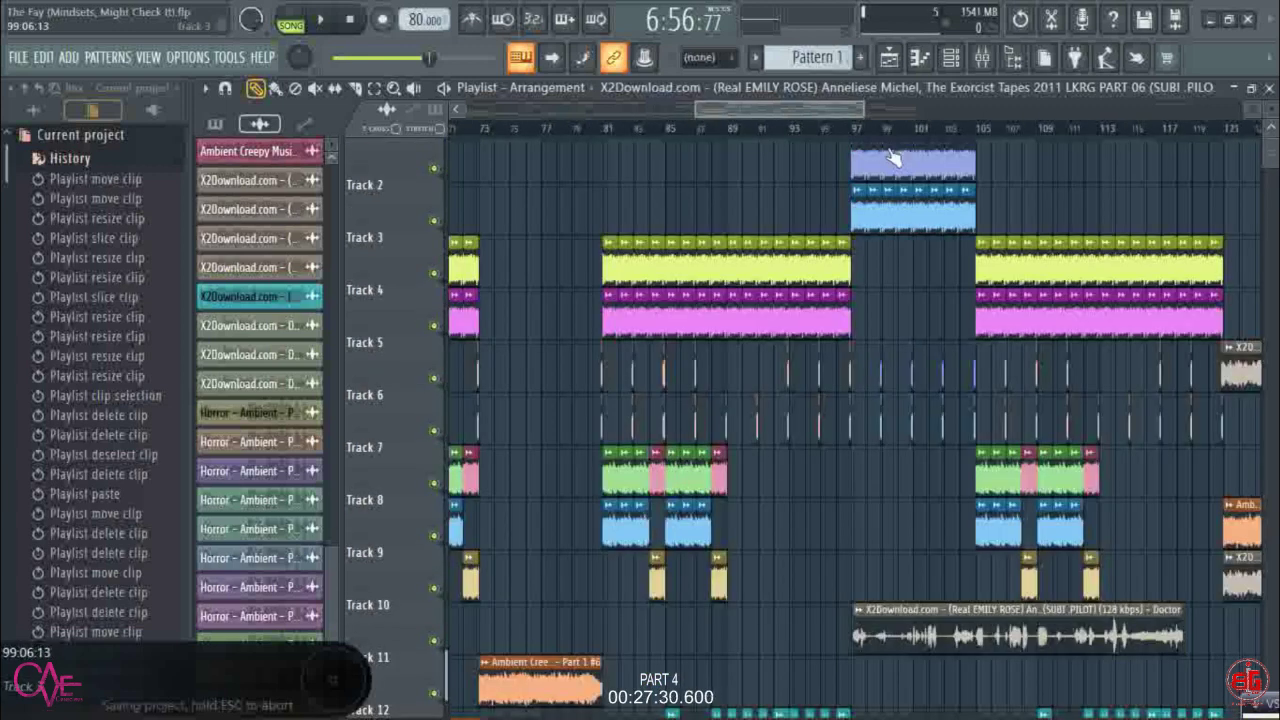
scroll(893, 158, "up", 1)
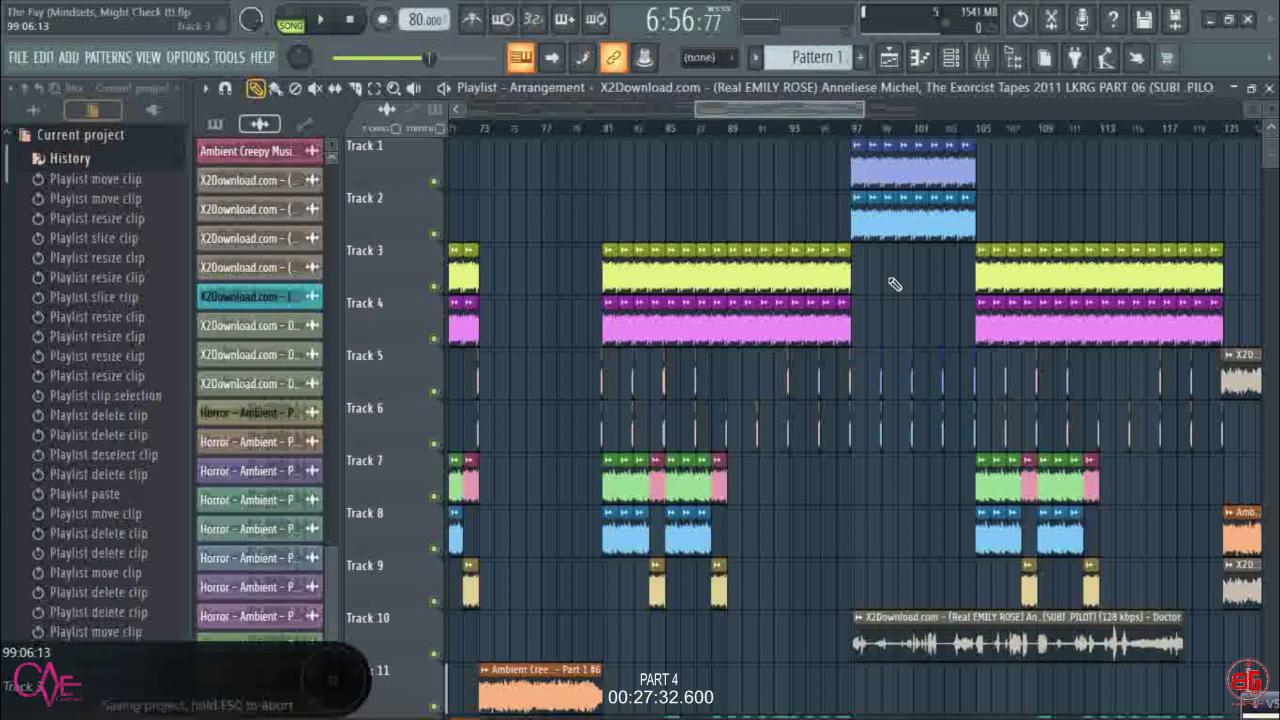
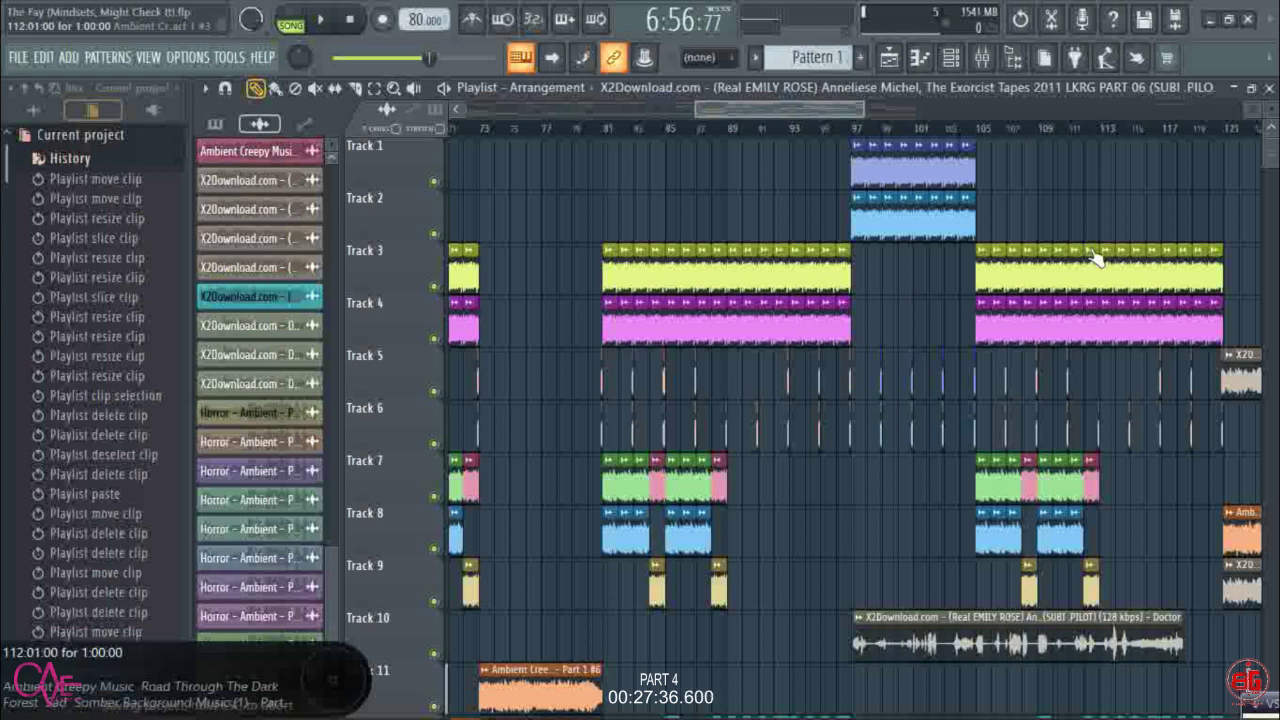
- Delete the clips on Tracks 3 and 4 between bars 105 and 113
right_click(1092, 322)
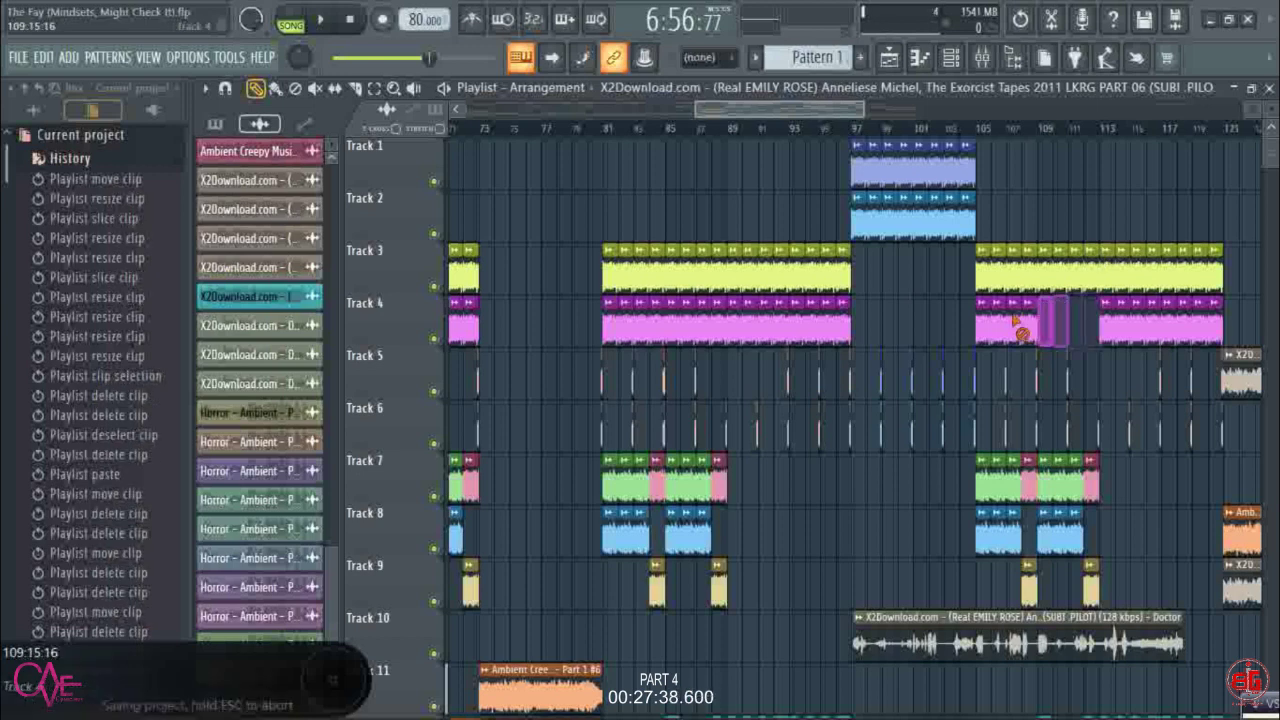
right_click(1020, 330)
scroll(1082, 136, "up", 3)
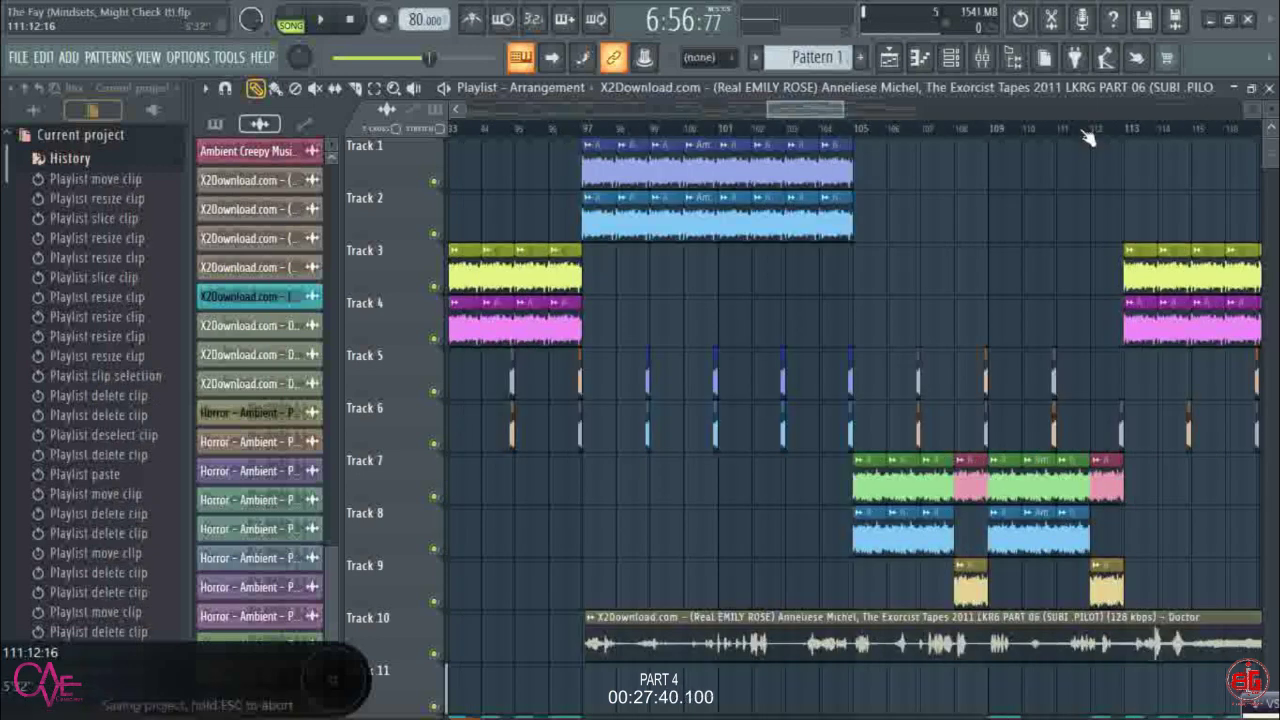
- Select the clips on Tracks 1 and 2 from bar 97 to 105 and check the tracks below them
left_click(374, 88)
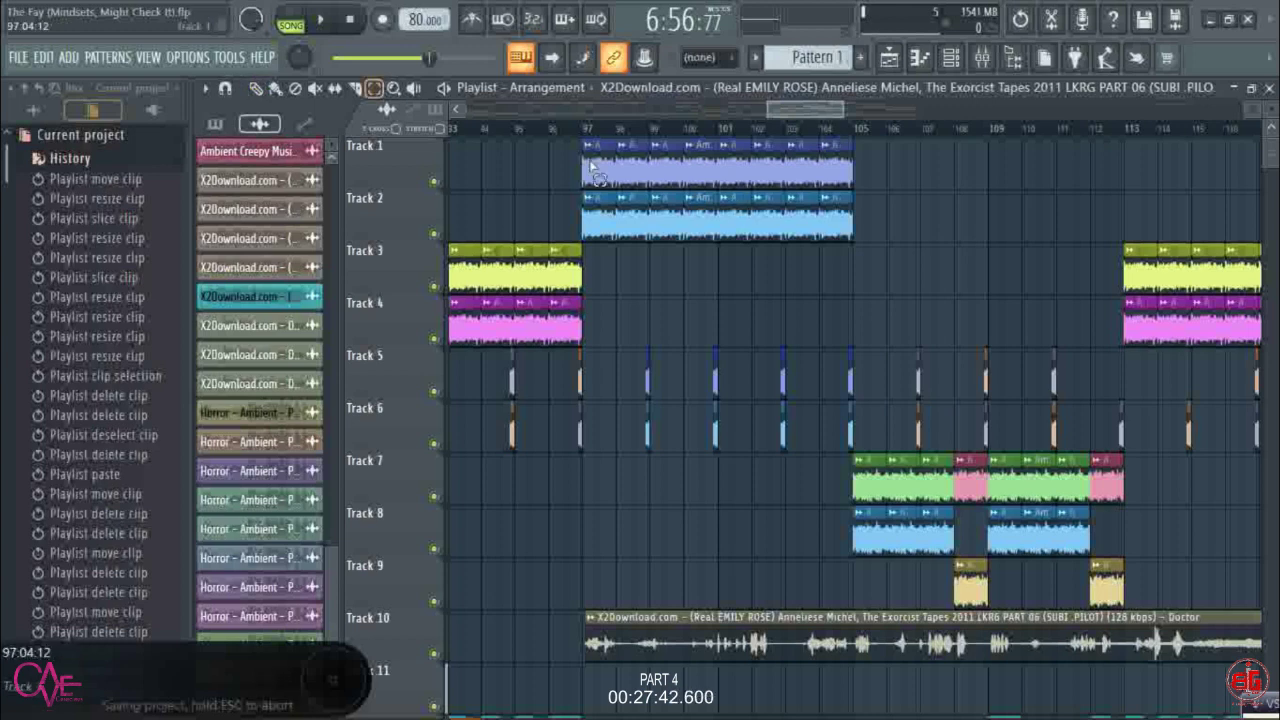
left_click_drag(595, 175, 850, 160)
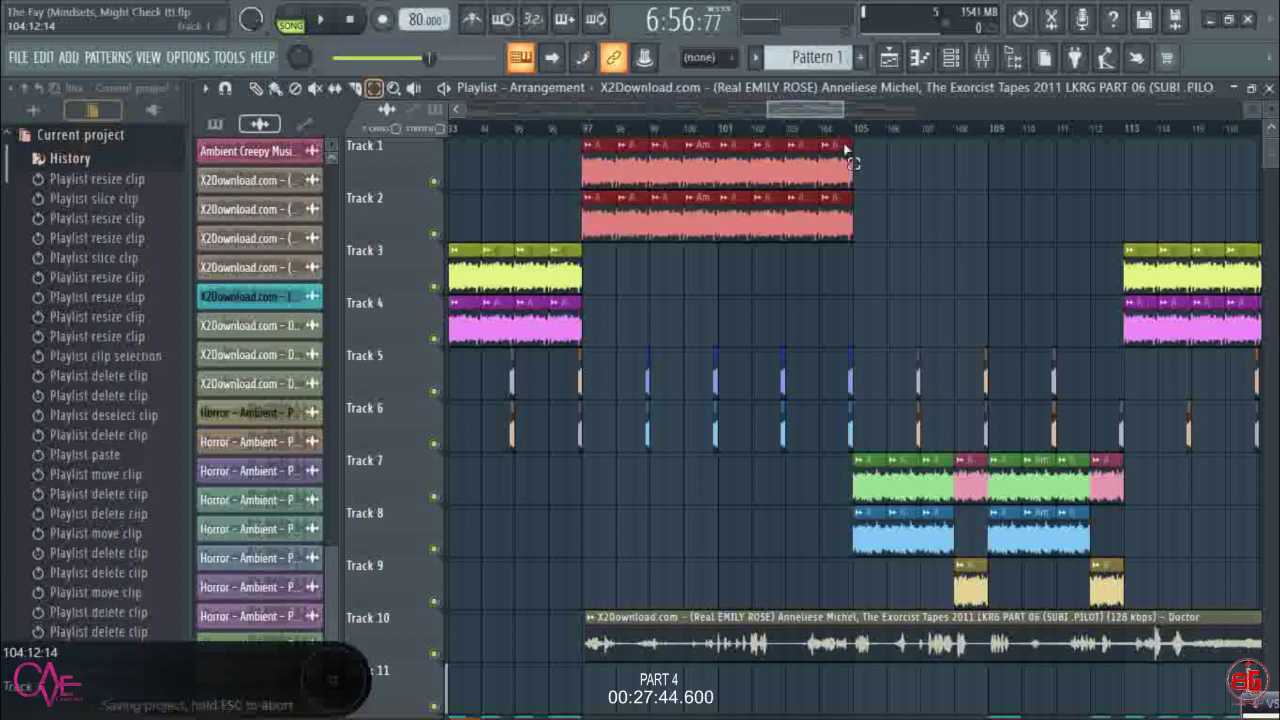
scroll(850, 162, "down", 1)
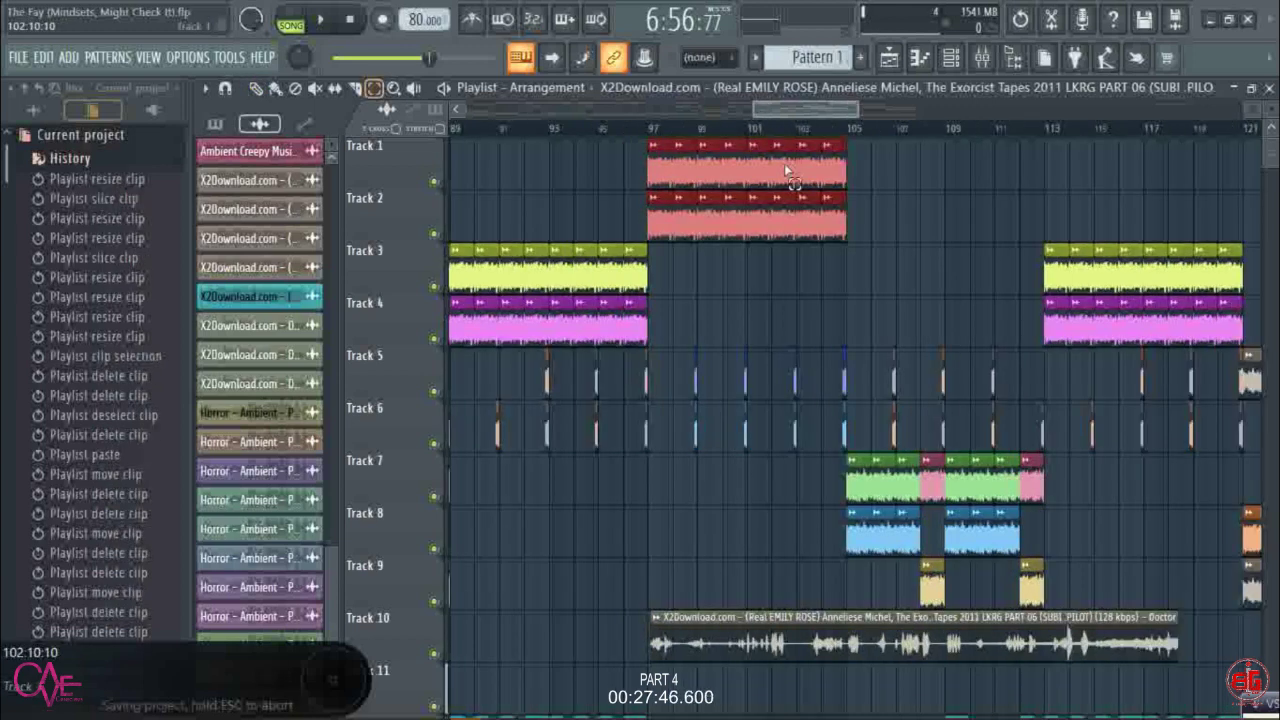
scroll(784, 165, "down", 4)
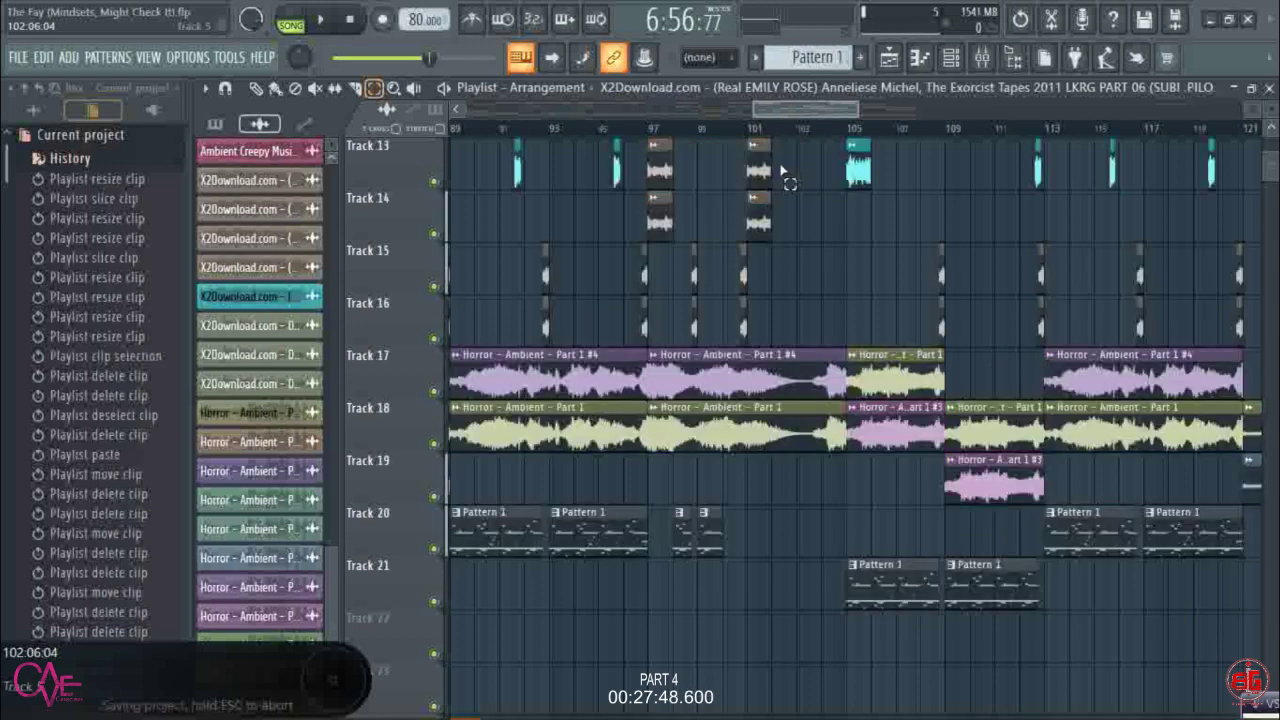
scroll(783, 172, "up", 2)
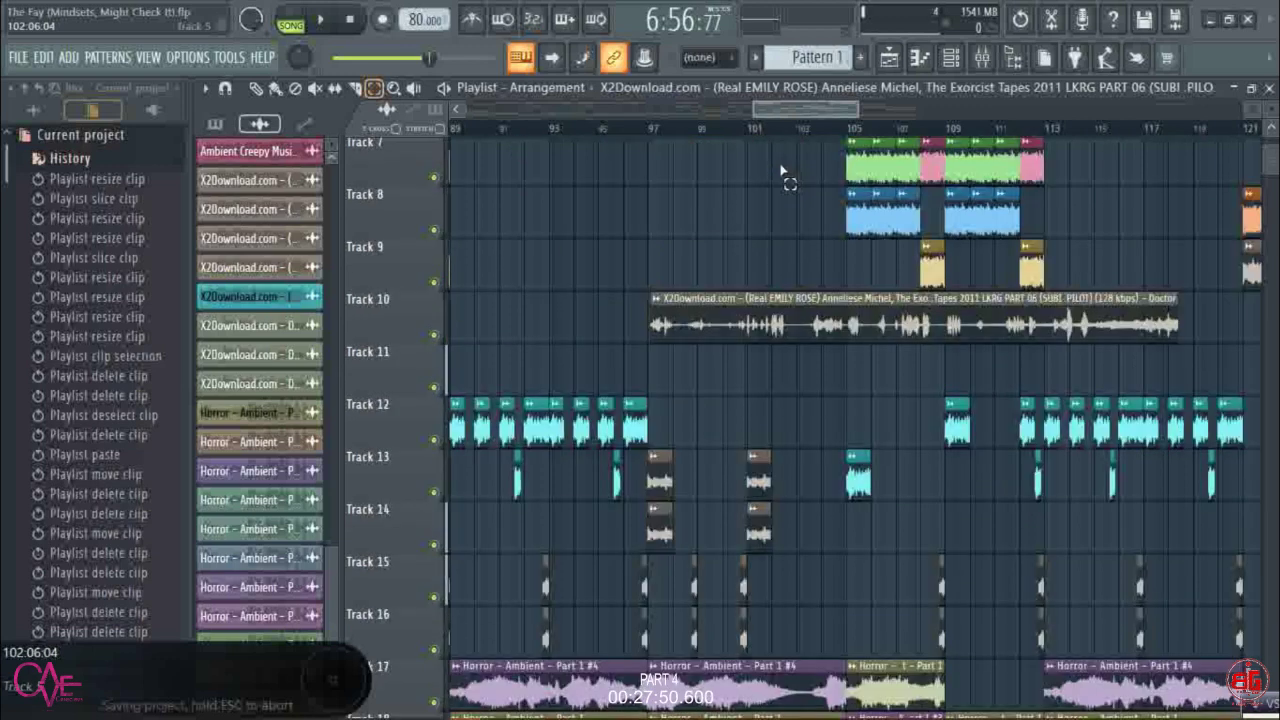
scroll(785, 176, "down", 1)
scroll(784, 168, "up", 2)
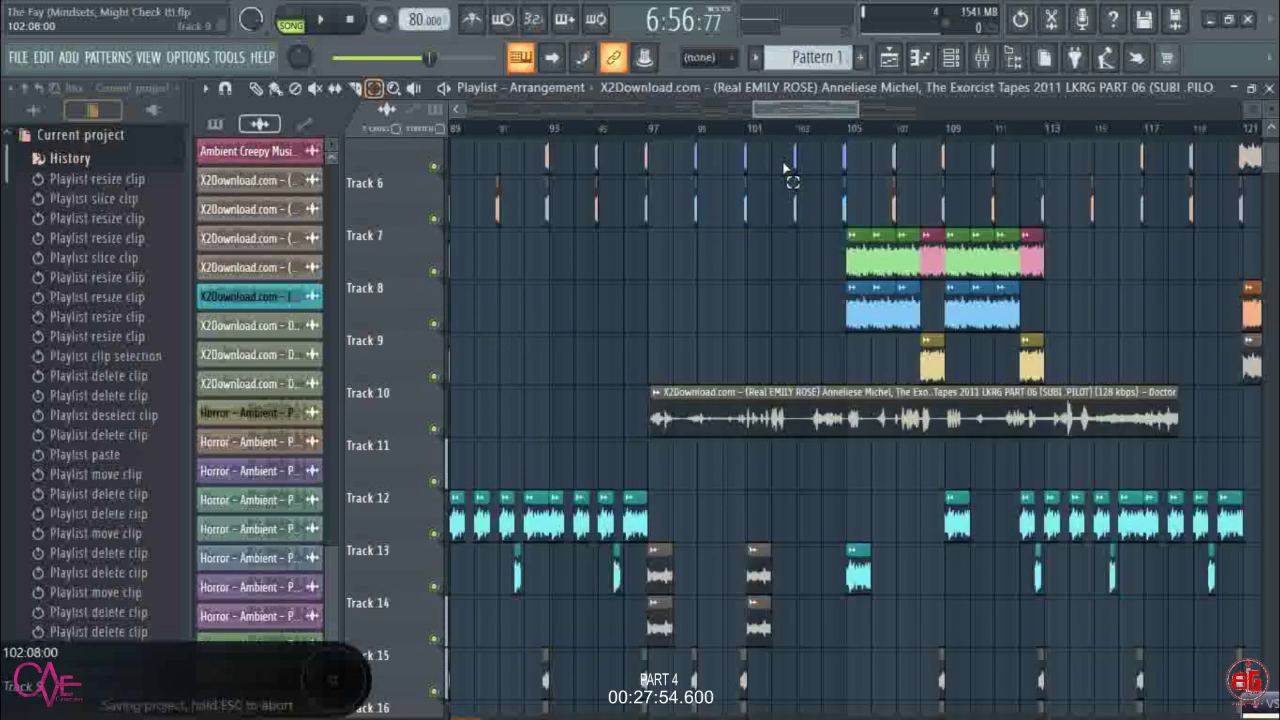
scroll(785, 172, "up", 2)
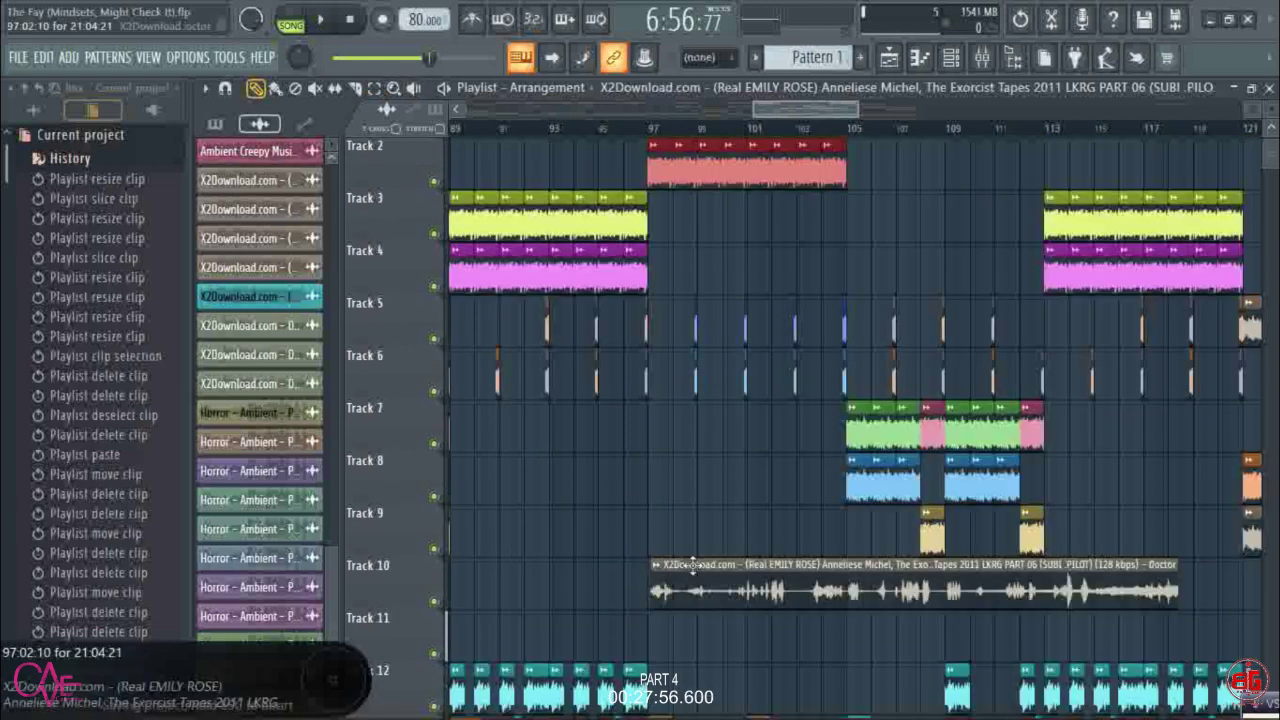
- Move the "Doctor" clip later on Track 10 so that it starts at about bar 111
left_click_drag(707, 570, 1051, 570)
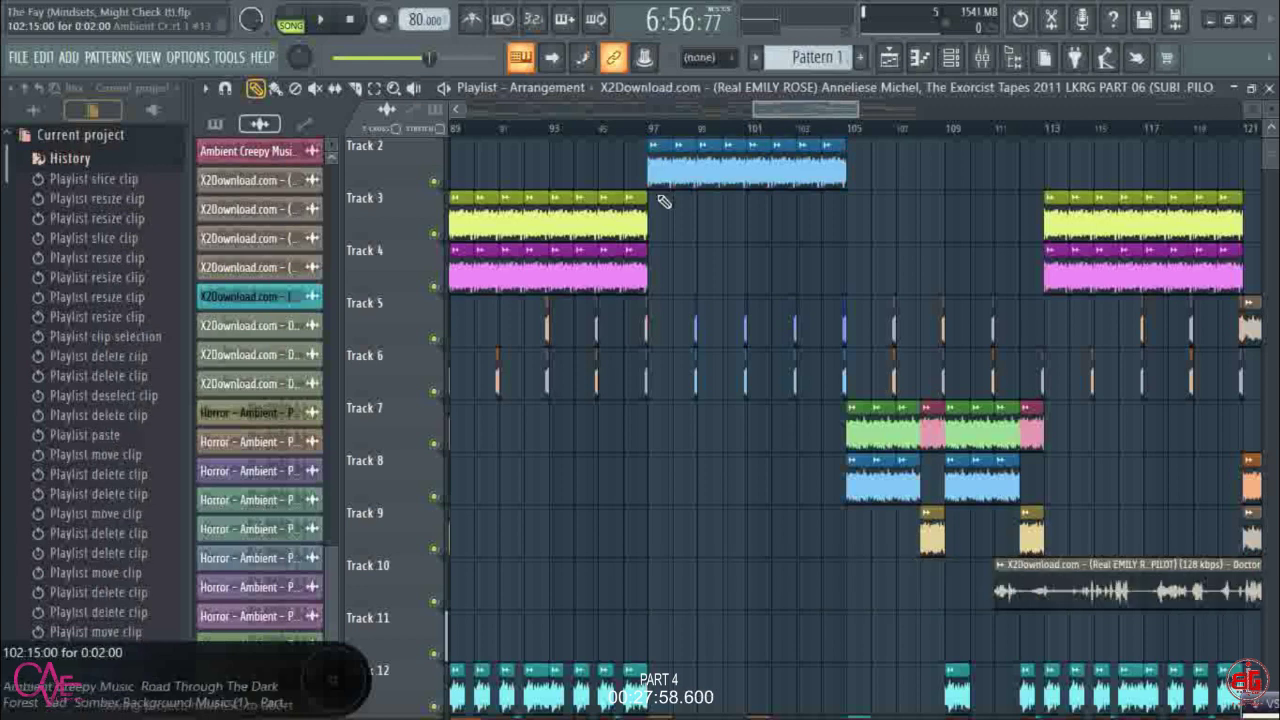
scroll(655, 135, "up", 3)
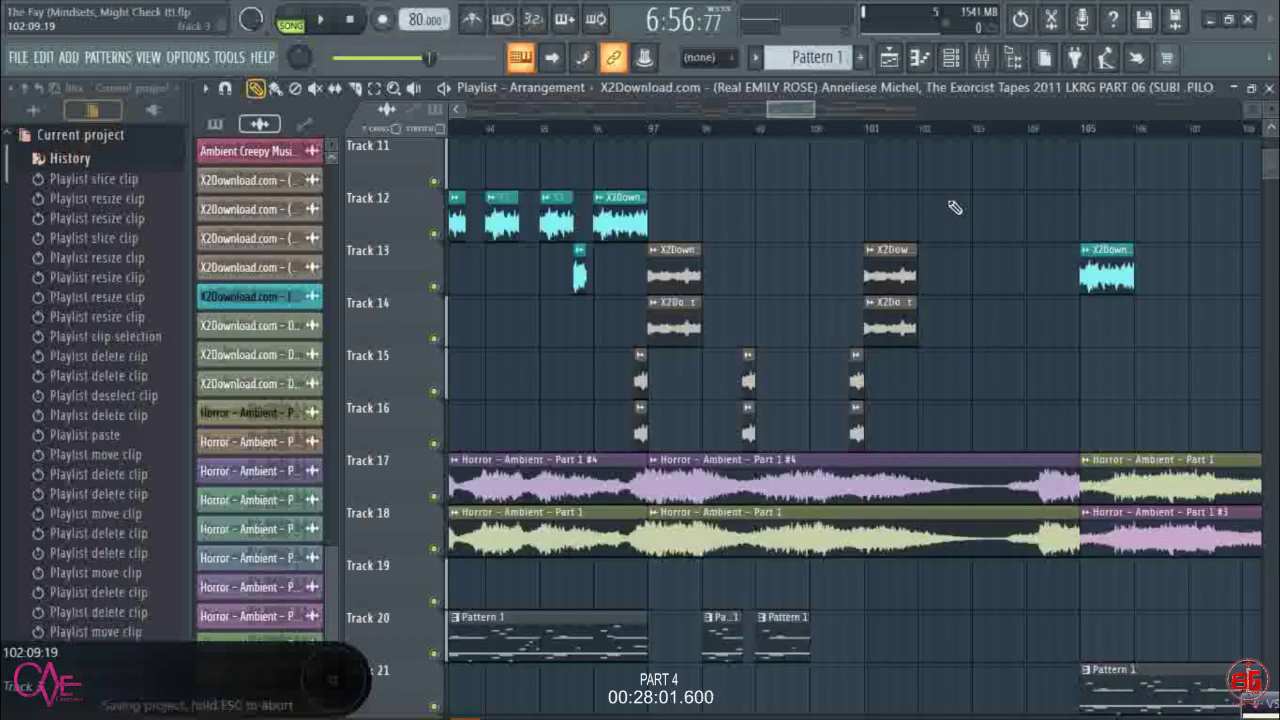
- Select all clips between bars 97 and 105 from Track 1 down through Track 20
scroll(955, 207, "down", 4)
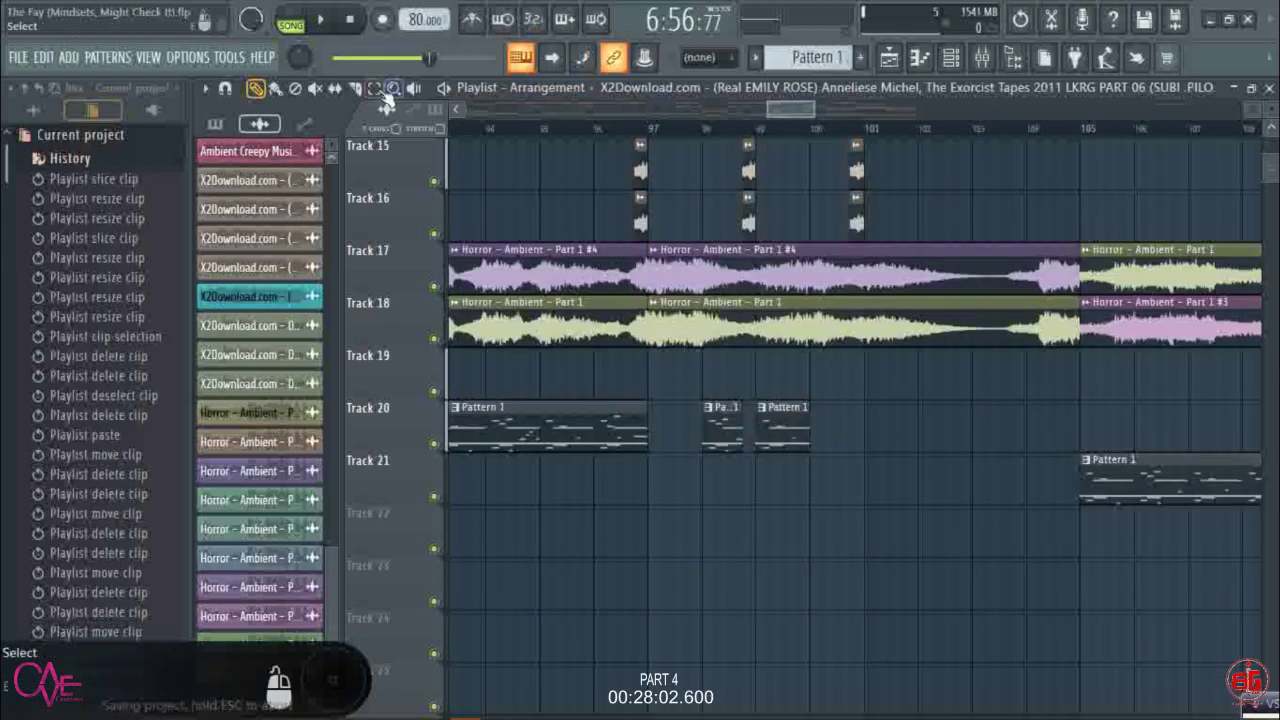
key("z")
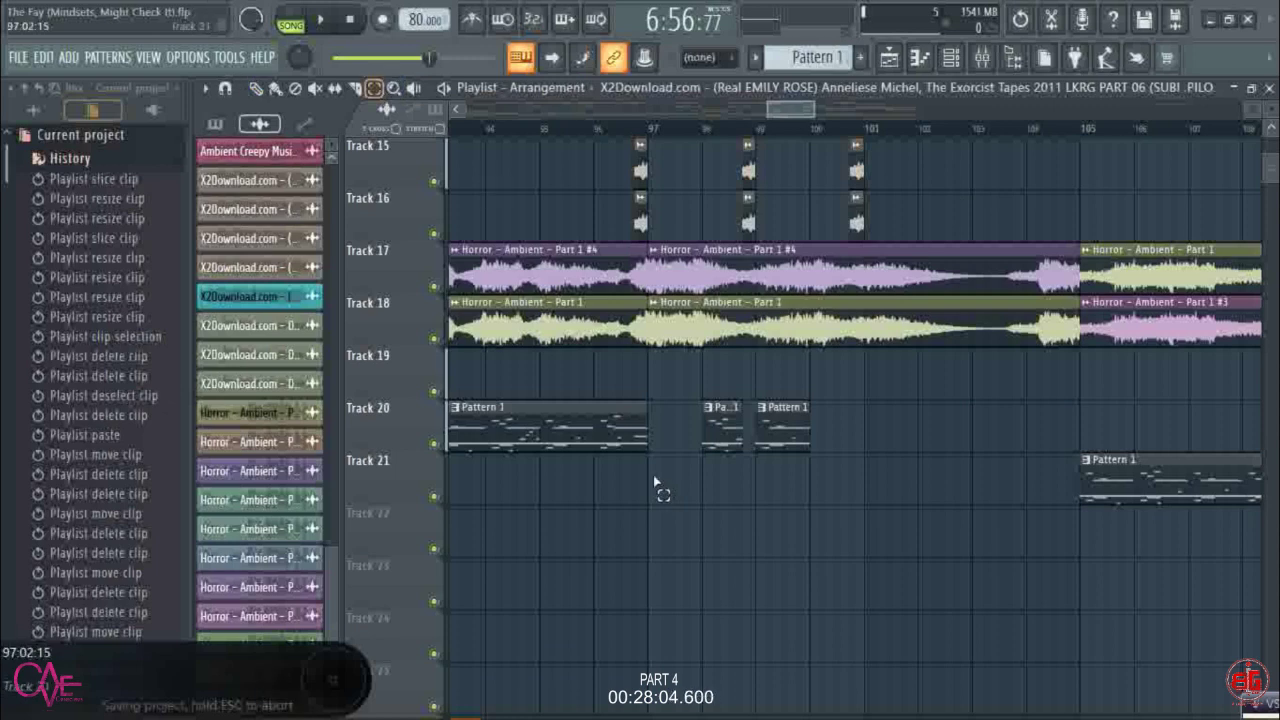
left_click_drag(655, 483, 1079, 9)
scroll(724, 125, "down", 2)
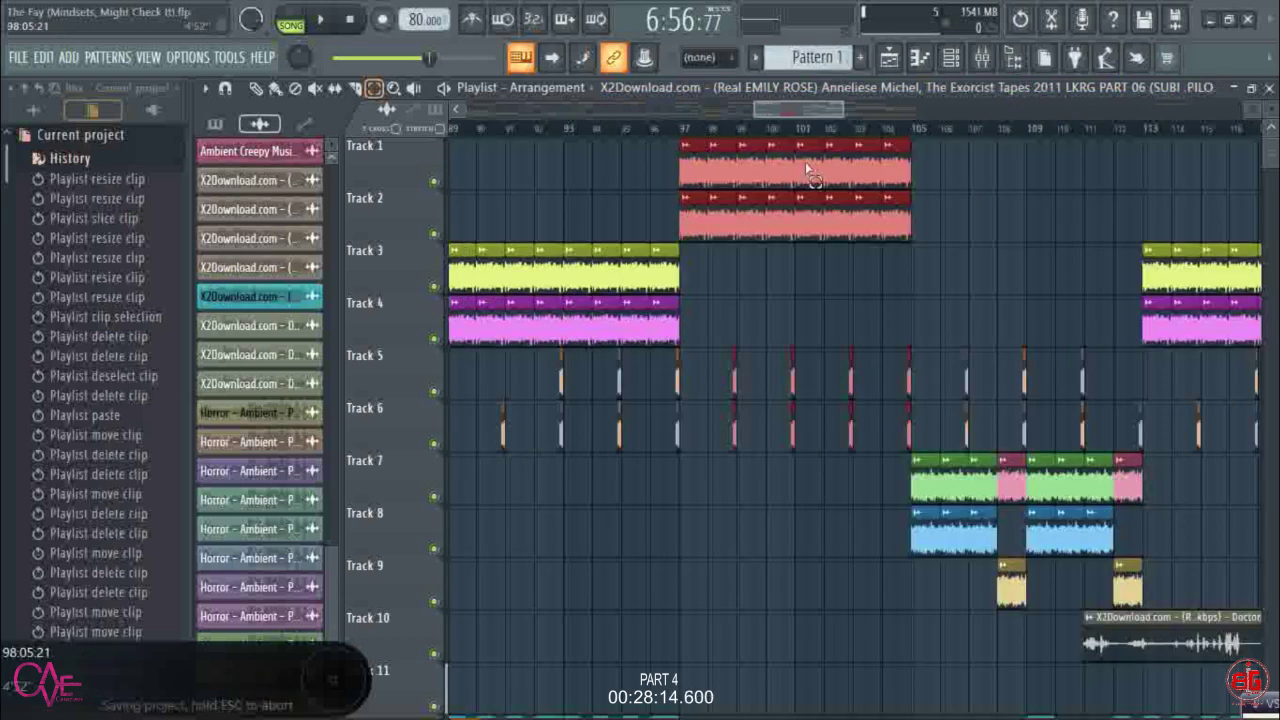
scroll(805, 162, "down", 4)
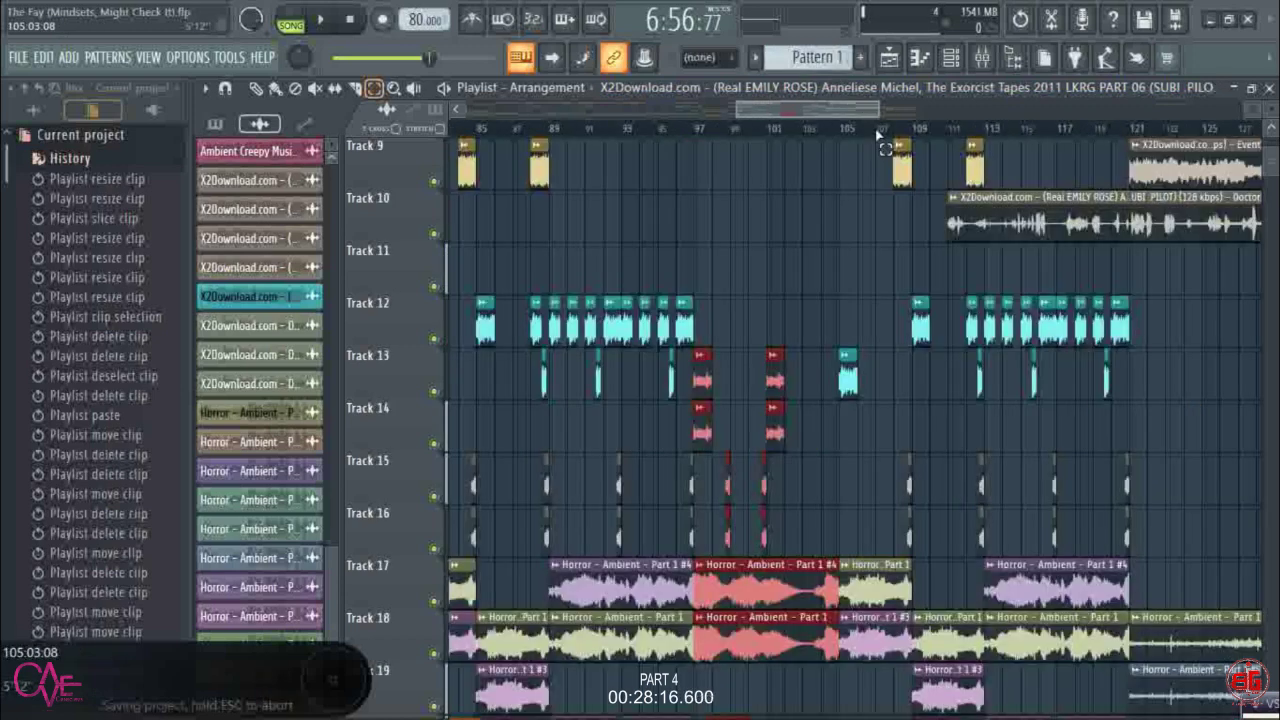
scroll(880, 130, "down", 1)
scroll(883, 143, "up", 4)
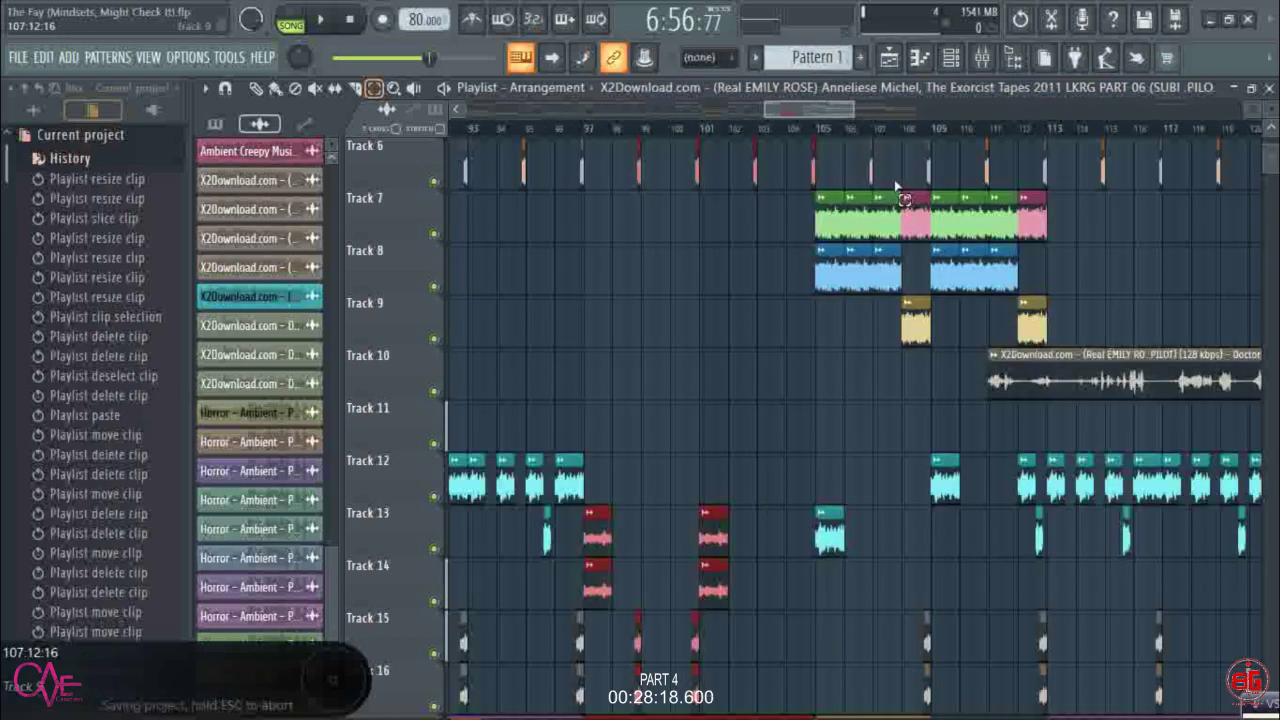
scroll(897, 187, "up", 3)
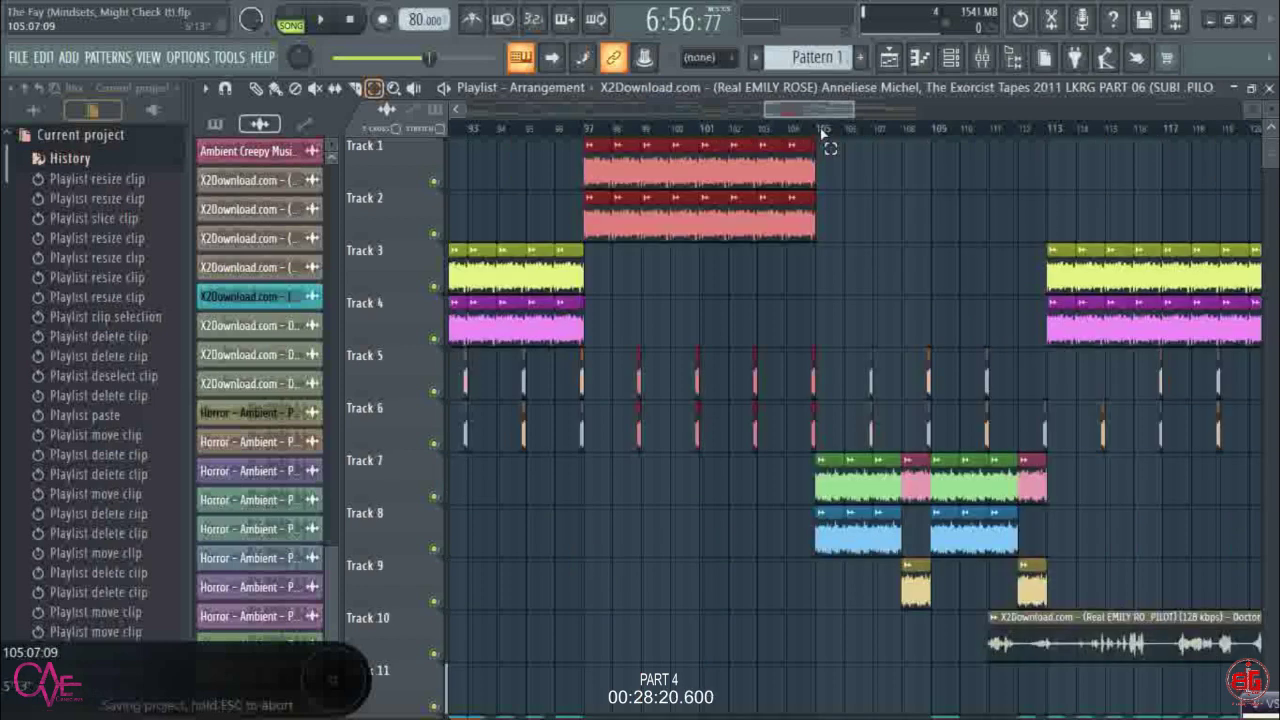
- Copy the selected clips and paste them so that the block starts at bar 105
scroll(822, 133, "up", 4)
scroll(810, 128, "up", 3)
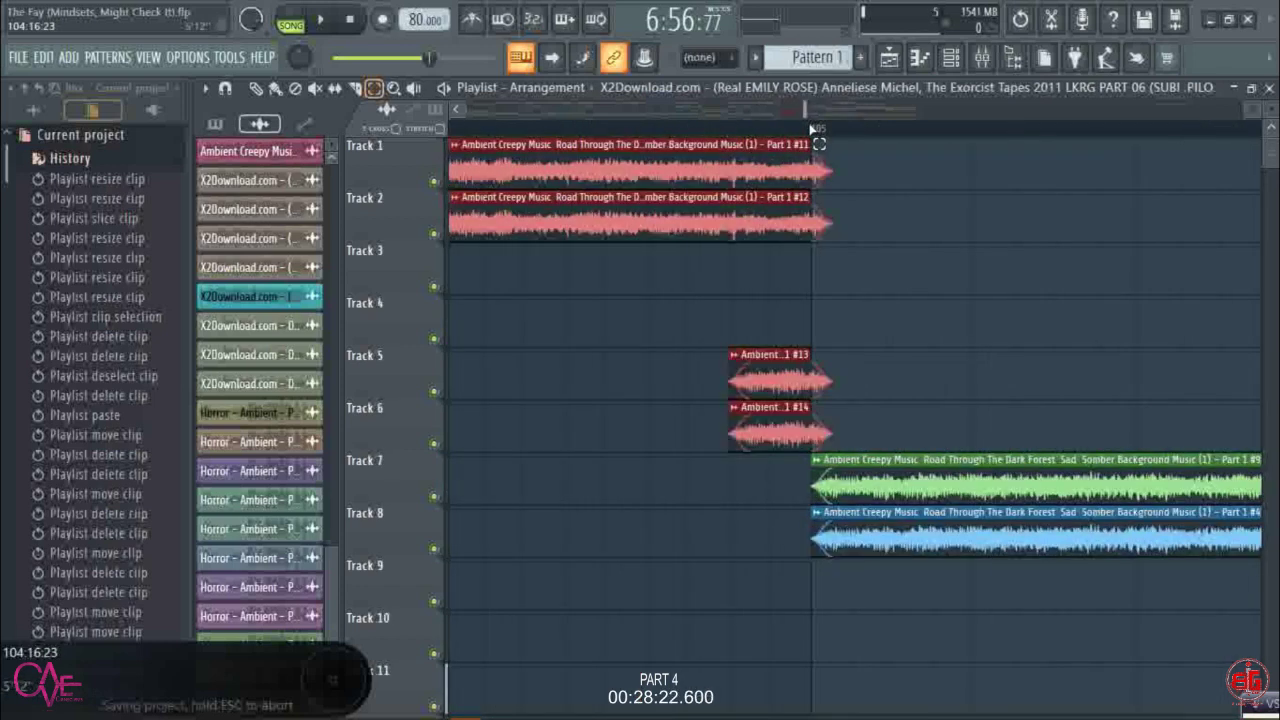
scroll(812, 128, "up", 2)
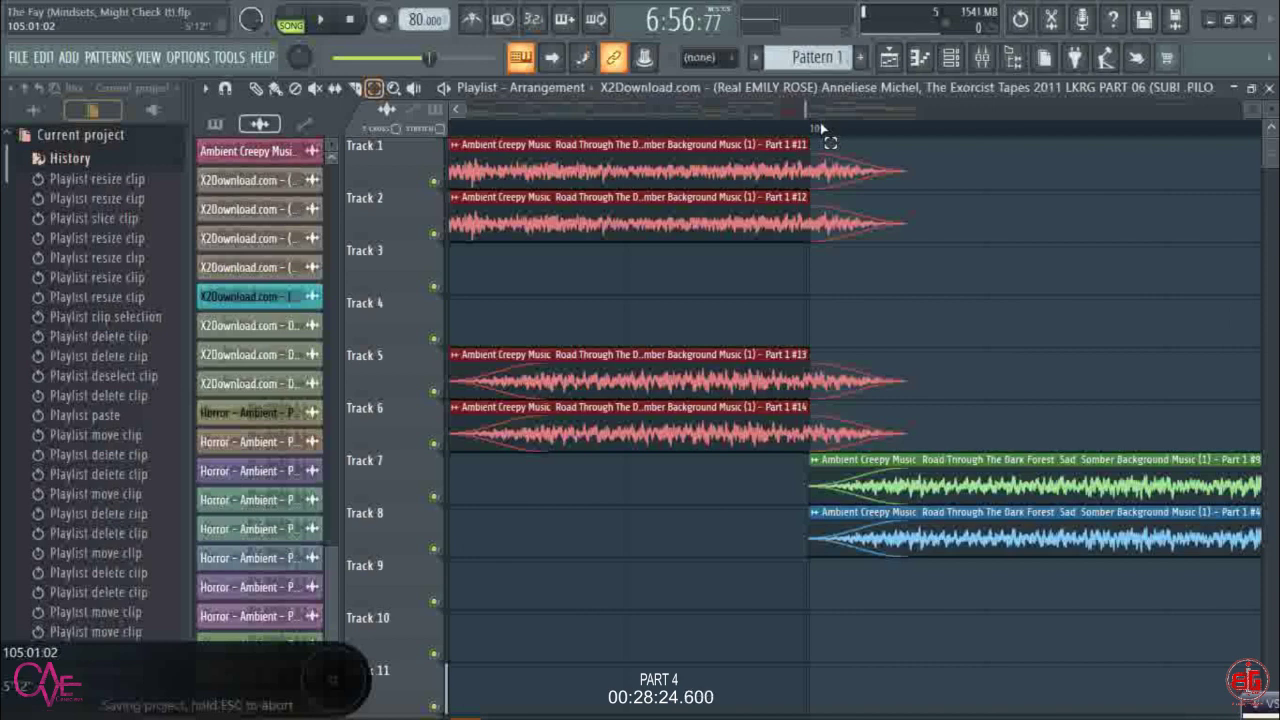
key("ctrl+v")
scroll(818, 128, "down", 4)
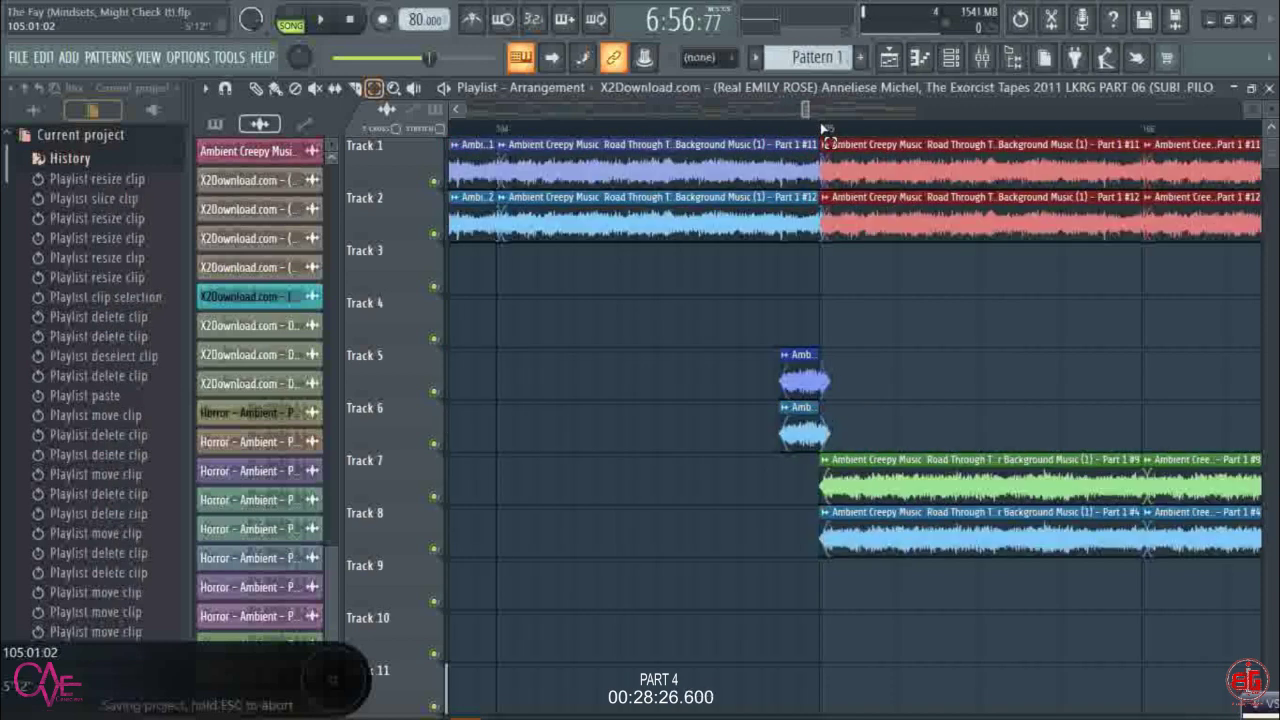
scroll(822, 128, "down", 5)
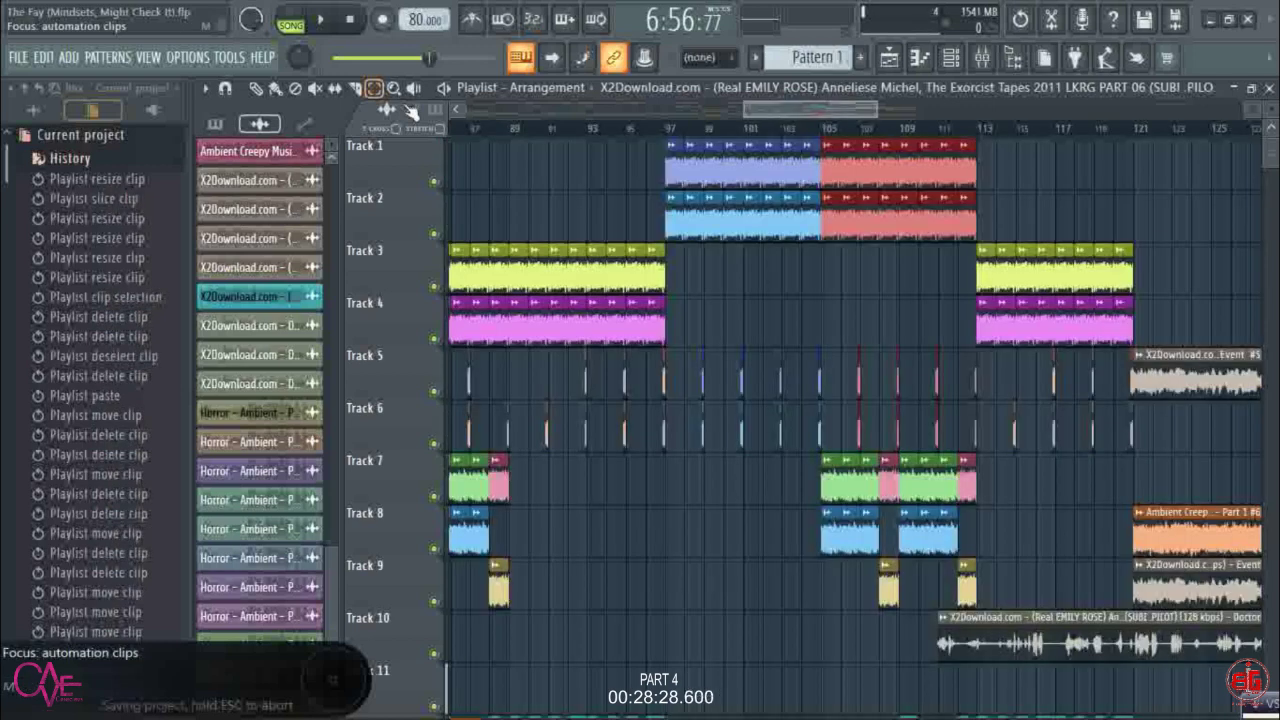
- Delete the old clips on Tracks 7, 8 and 9 between bars 105 and 113
right_click(833, 477)
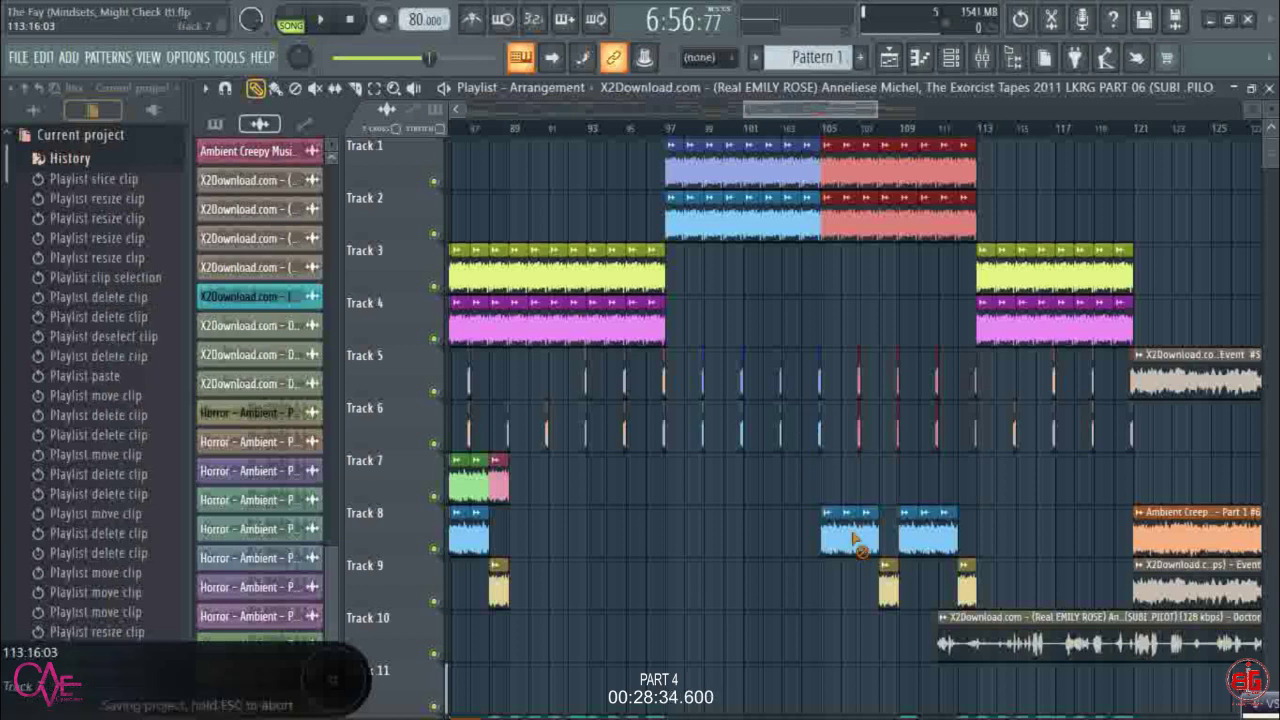
right_click(855, 540)
scroll(868, 168, "up", 2, "ctrl")
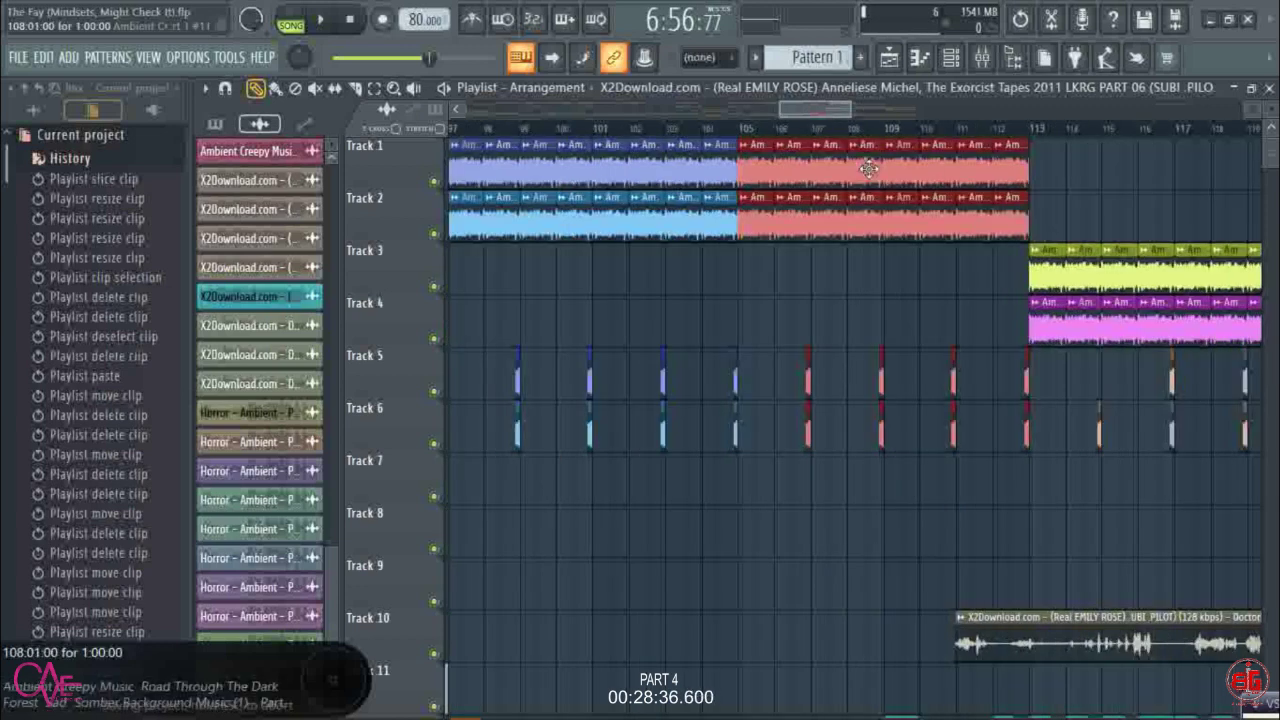
- Shift the pasted block one bar earlier to delete the old clips beneath it on Tracks 5 and 6, and return it to bar 105
left_click_drag(868, 168, 832, 168)
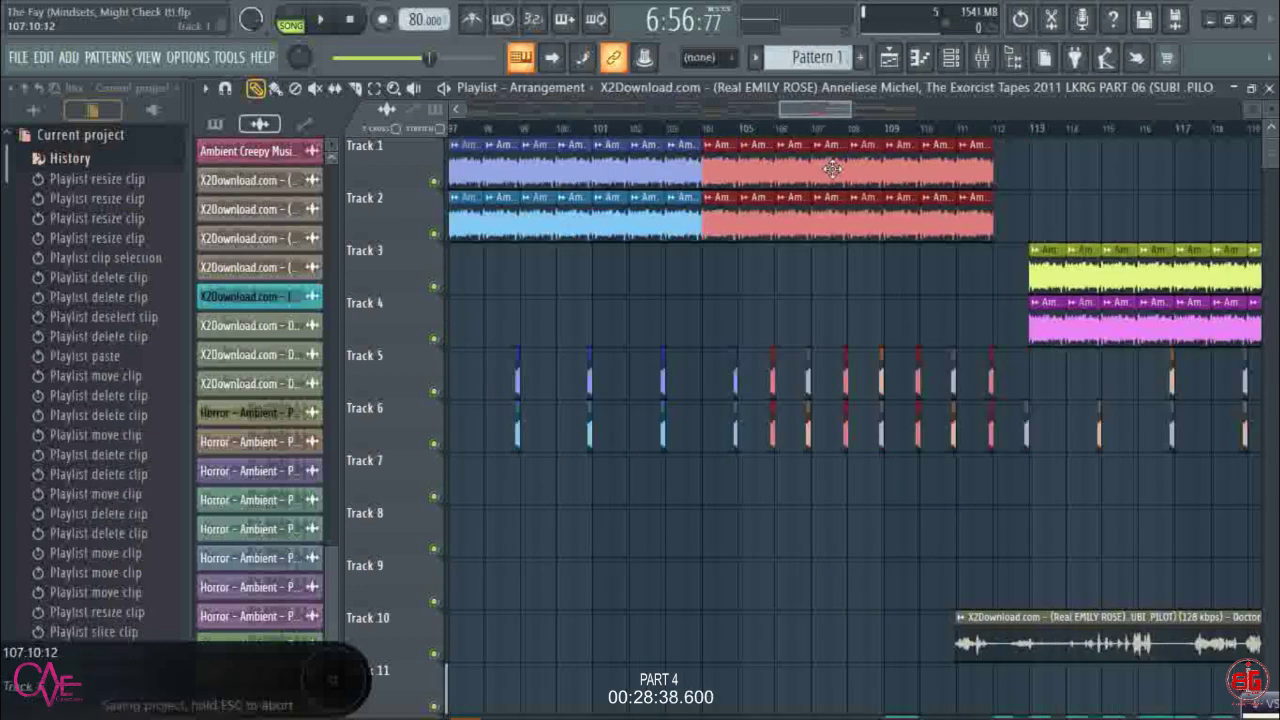
right_click(809, 393)
right_click(881, 430)
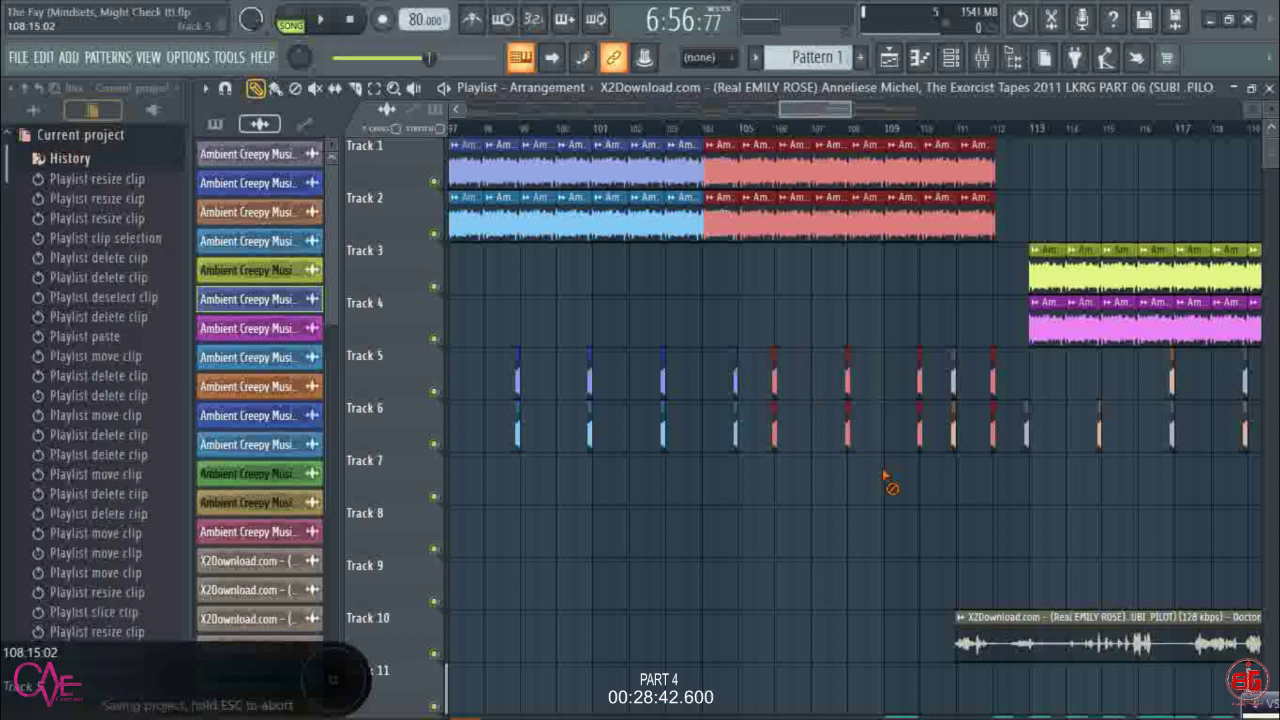
right_click(953, 430)
right_click(1026, 430)
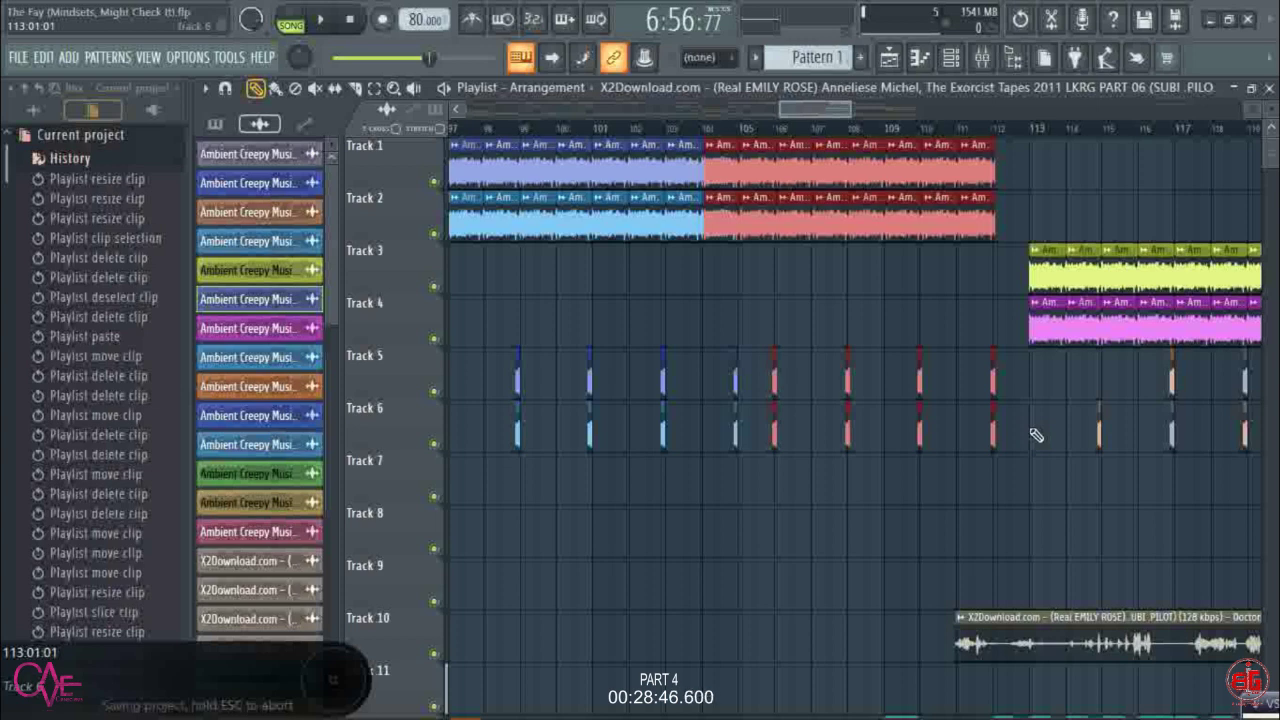
left_click_drag(717, 163, 752, 163)
- Shift the pasted block to about bar 107 and delete its Horror - Ambient clips on Tracks 17 and 18
scroll(752, 170, "down", 4)
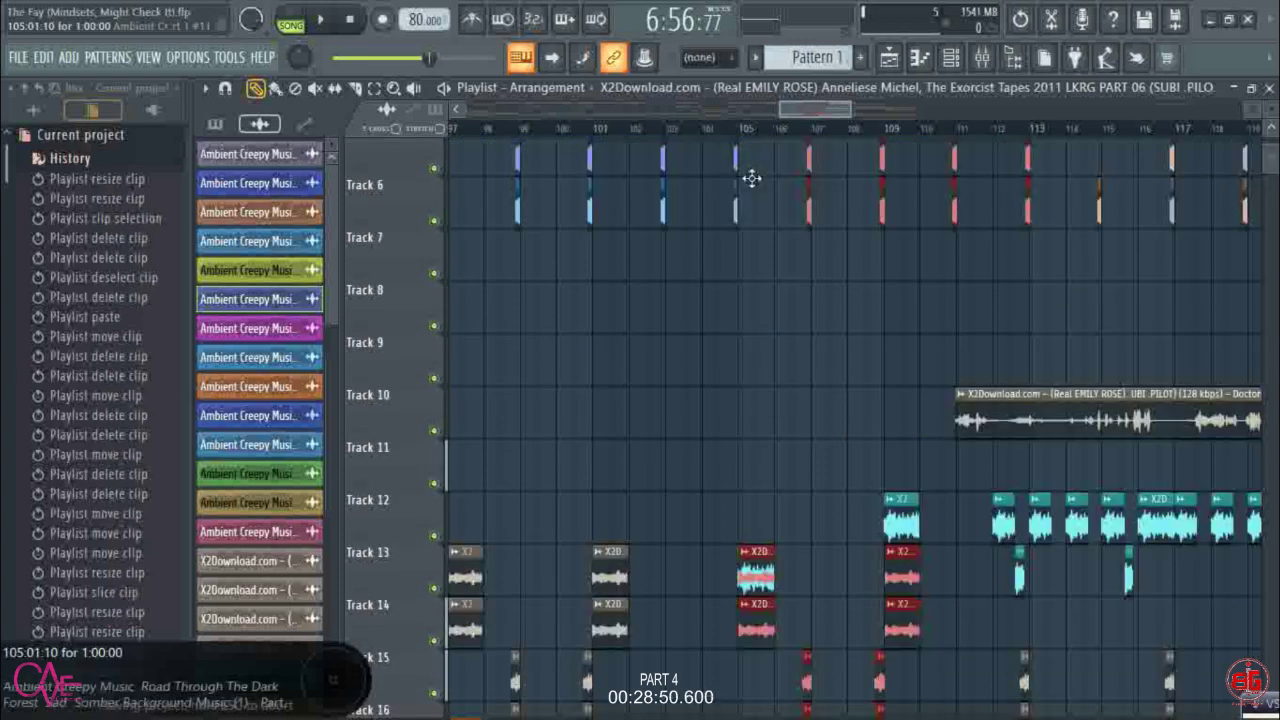
scroll(787, 423, "down", 6)
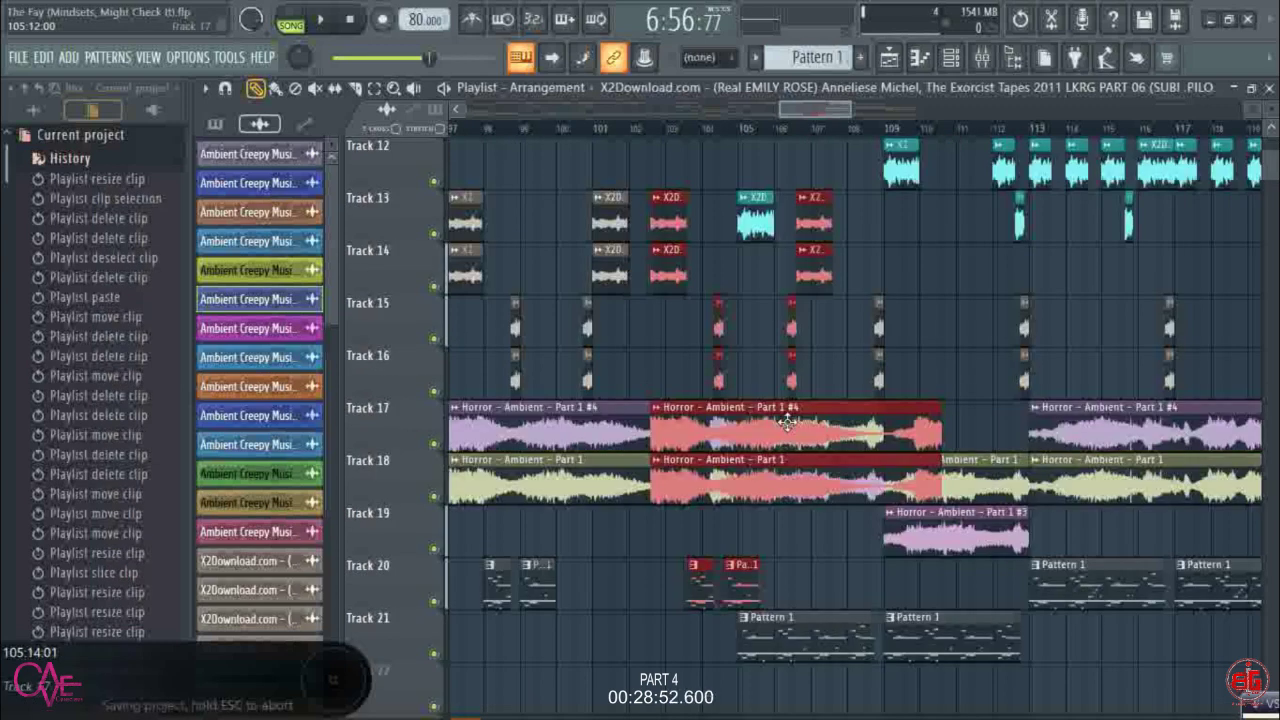
left_click_drag(787, 423, 951, 375)
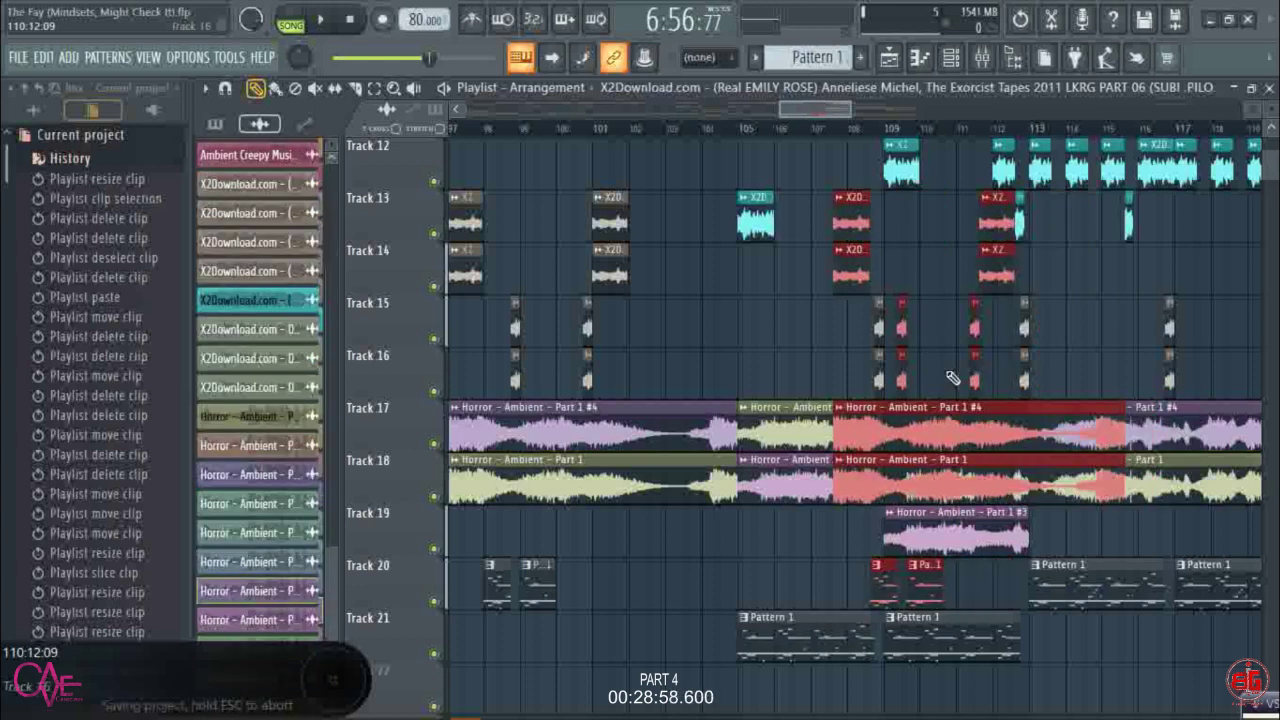
right_click(925, 430)
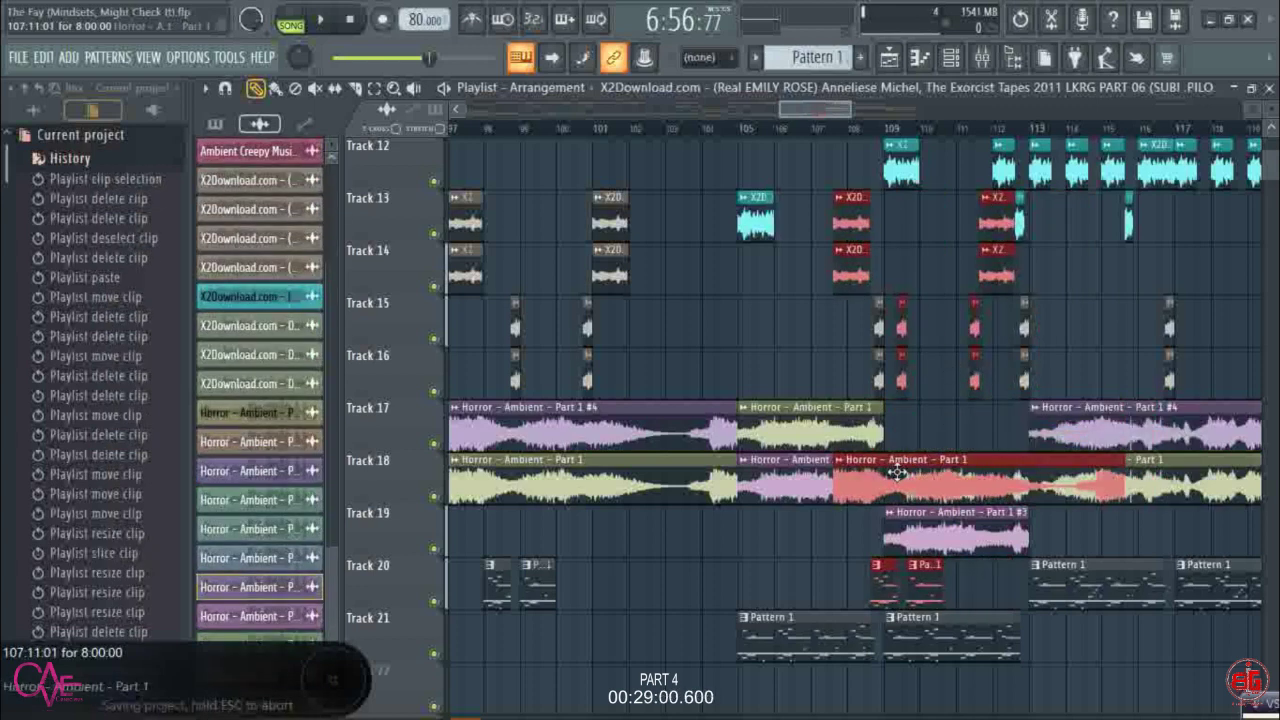
right_click(897, 473)
- Shift the pasted block off the old clips and delete those on Track 13 at bar 105 and on Tracks 15 and 16 just before bar 109
scroll(910, 308, "up", 1)
left_click_drag(840, 280, 800, 274)
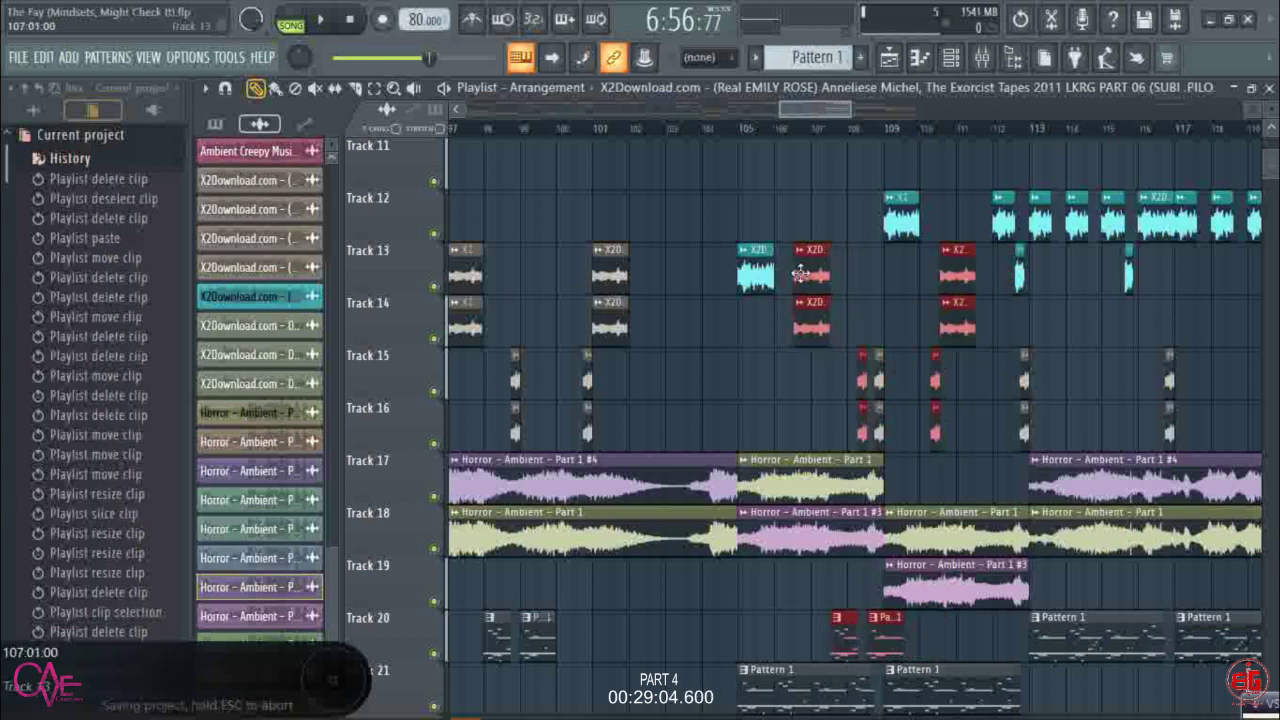
right_click(763, 270)
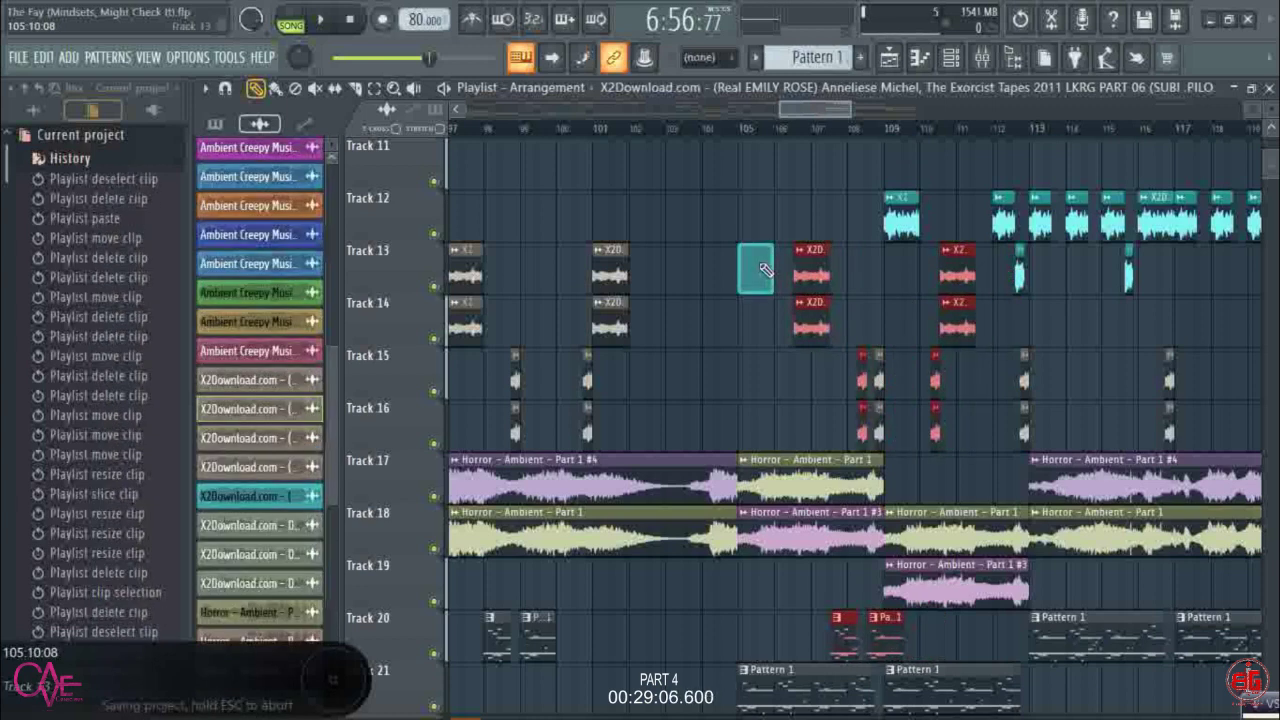
left_click_drag(808, 258, 772, 258)
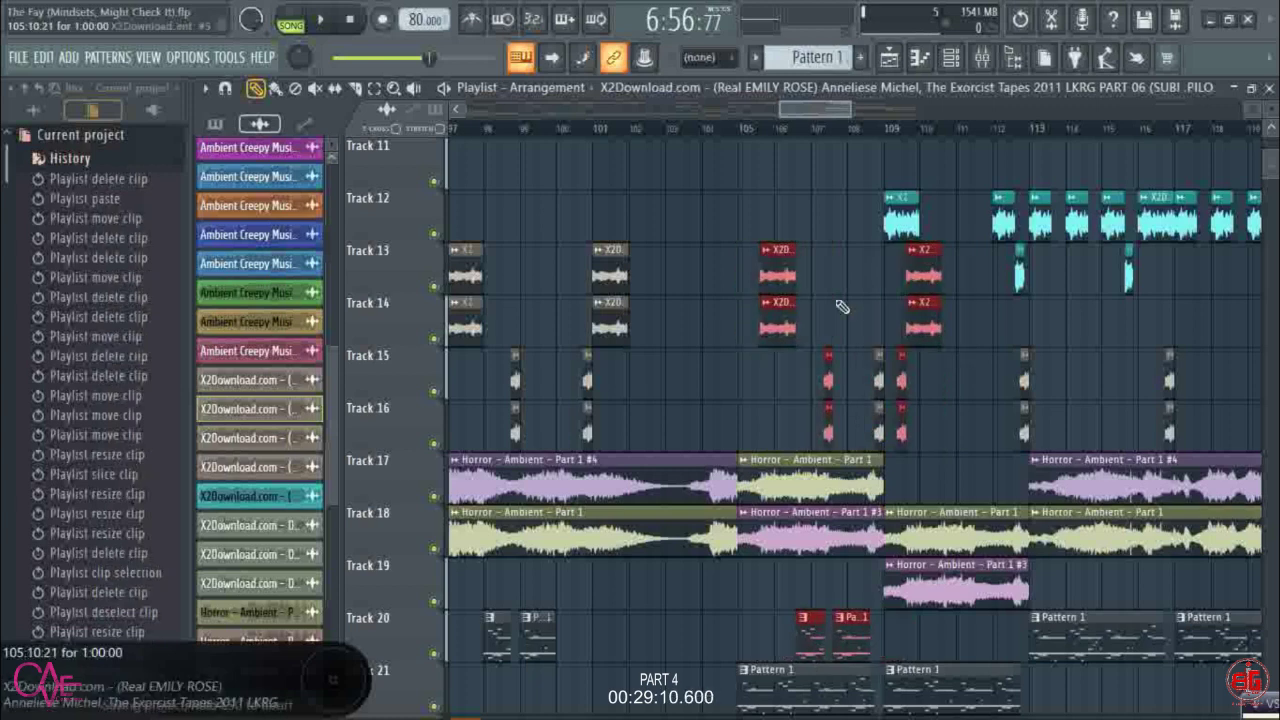
right_click(880, 386)
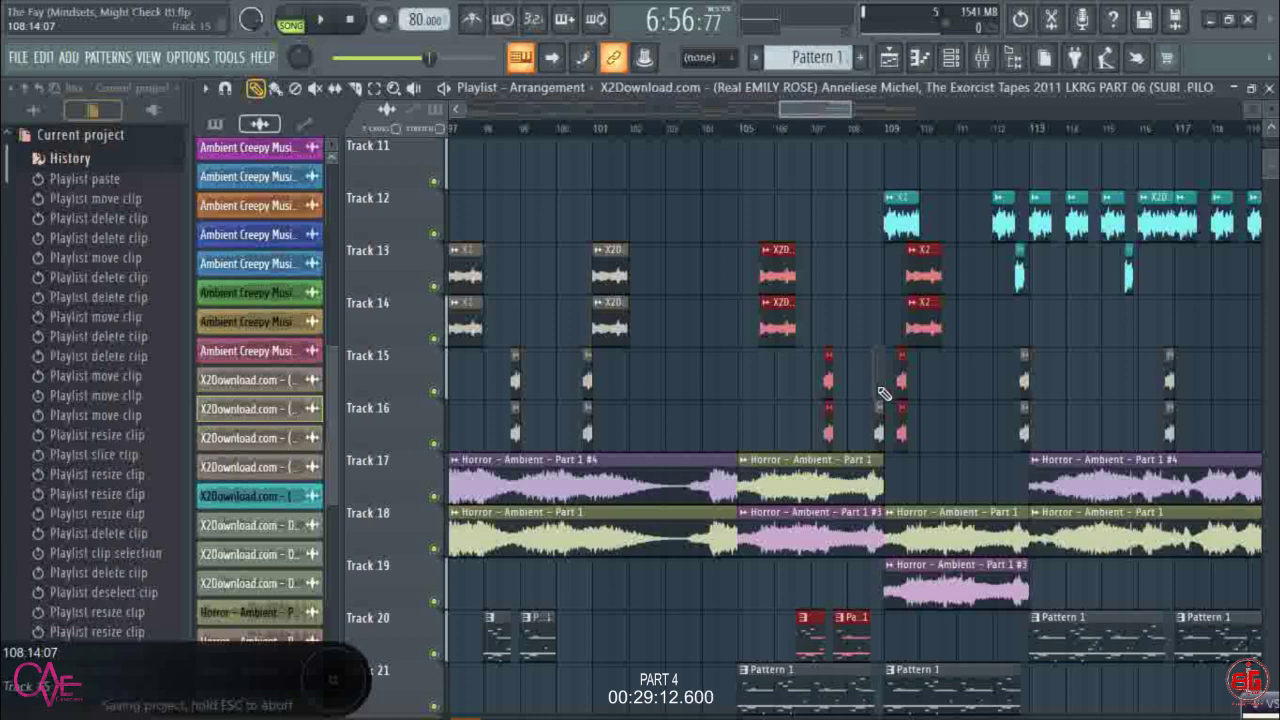
right_click(880, 428)
- Move the pasted block back to bar 105 and save the project
mouse_move(915, 310)
left_mouse_down()
mouse_move(888, 310)
mouse_move(902, 308)
left_mouse_up()
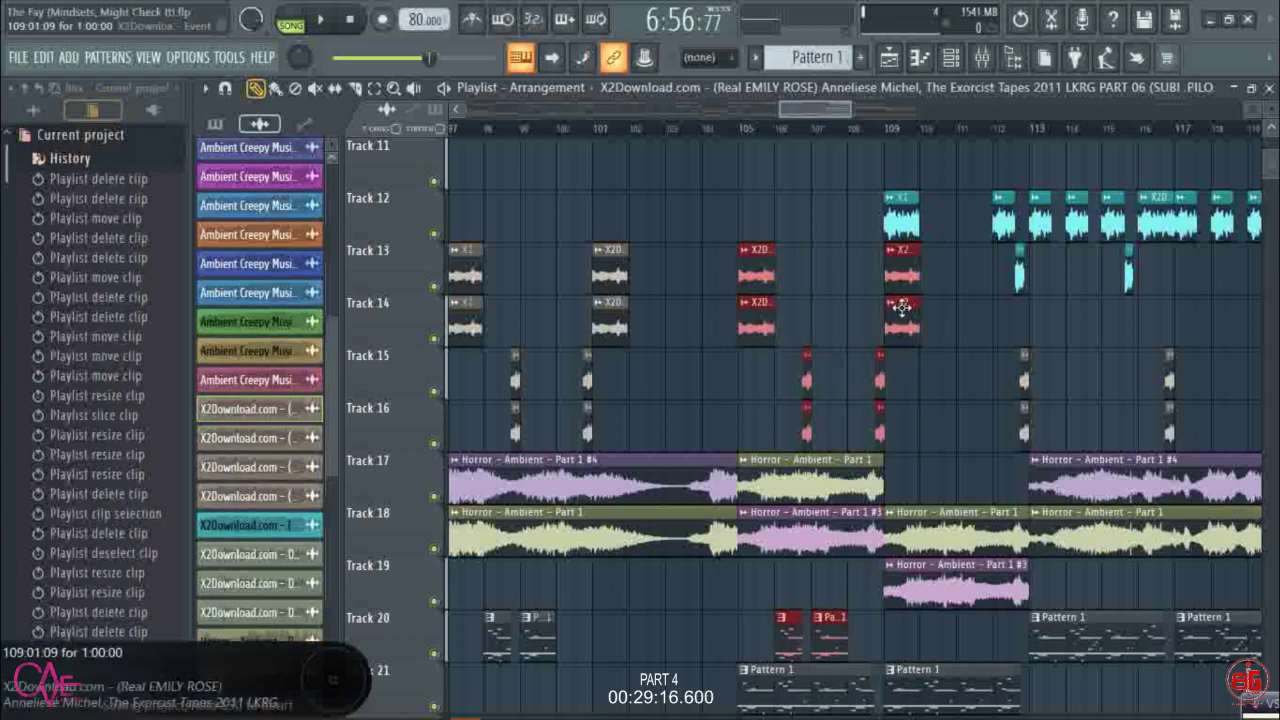
scroll(905, 311, "up", 5)
key("ctrl+s")
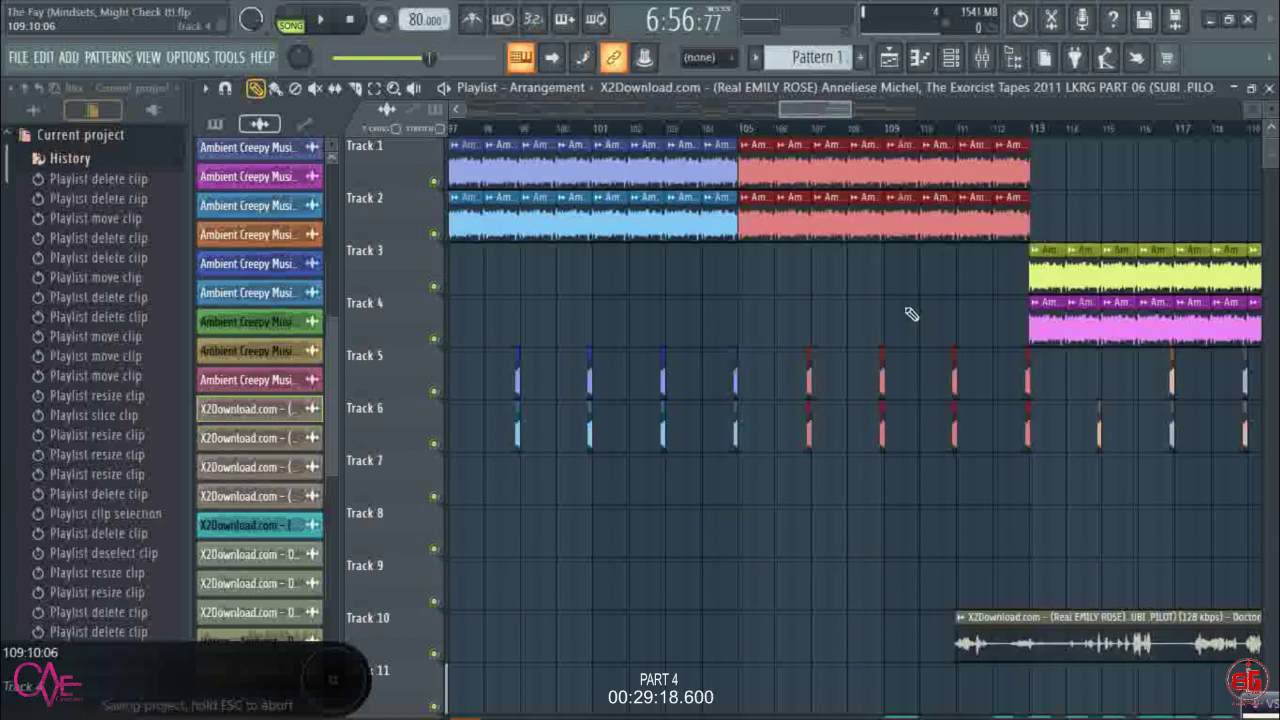
- Nudge the pasted block slightly later and delete the old clips on Tracks 12 and 13 between bars 109 and 113
scroll(911, 314, "down", 5)
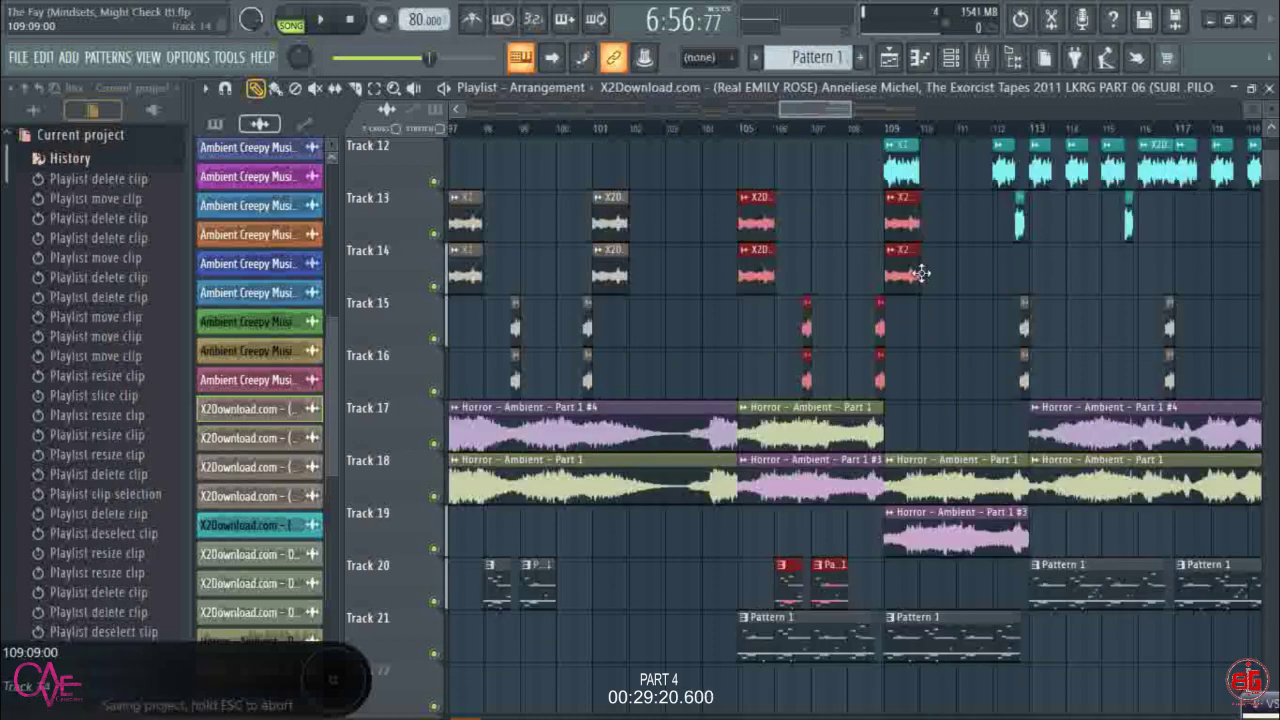
left_click_drag(920, 273, 930, 273)
scroll(907, 302, "up", 3)
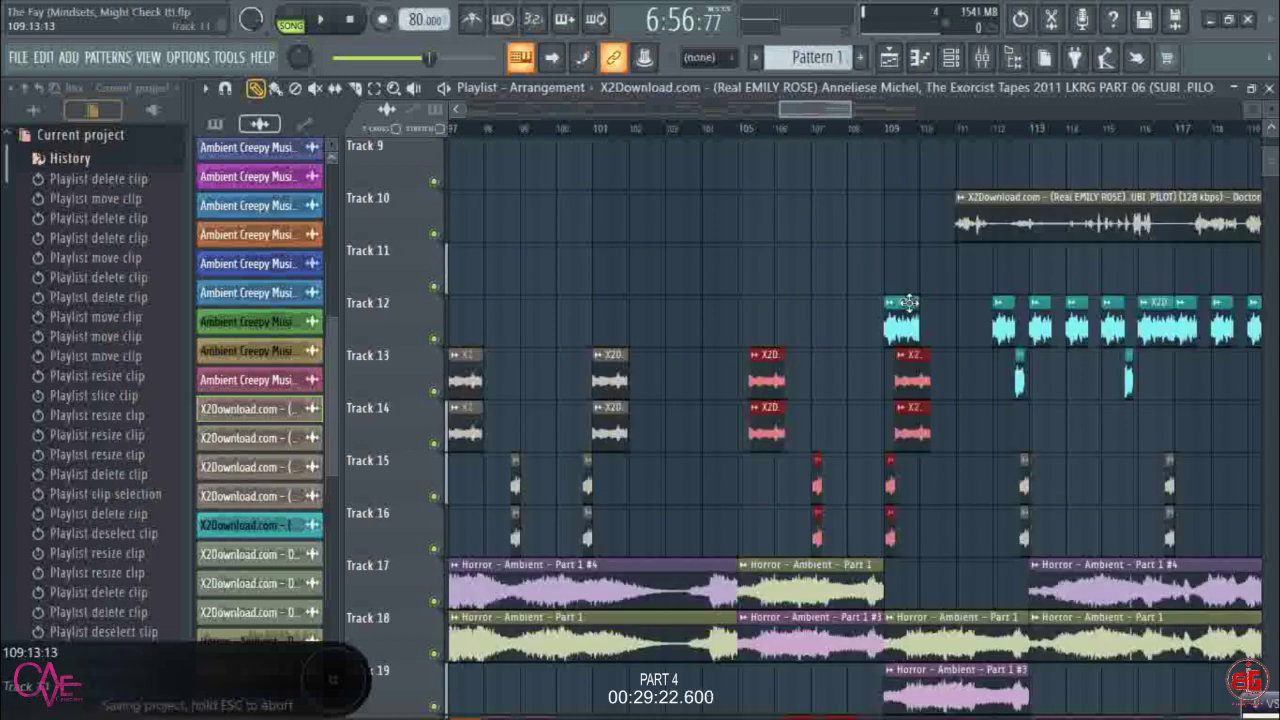
right_click(907, 302)
scroll(911, 310, "up", 8)
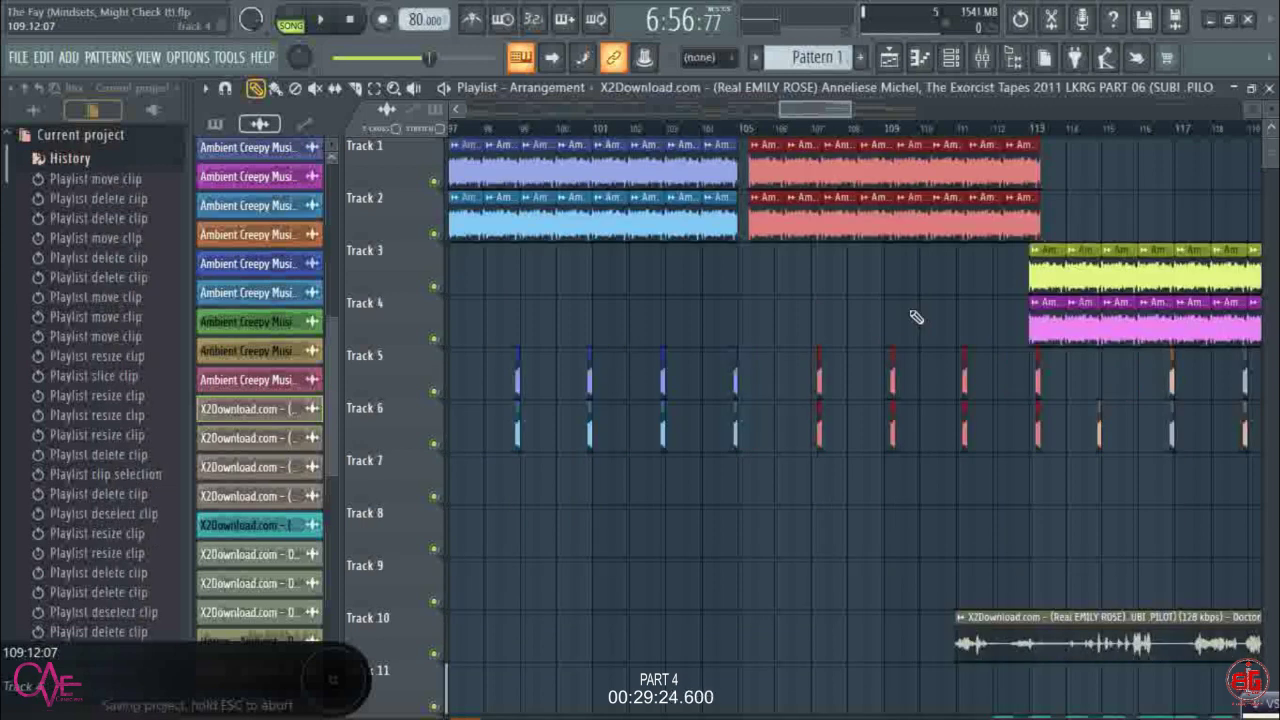
scroll(916, 317, "down", 9)
right_click(1006, 265)
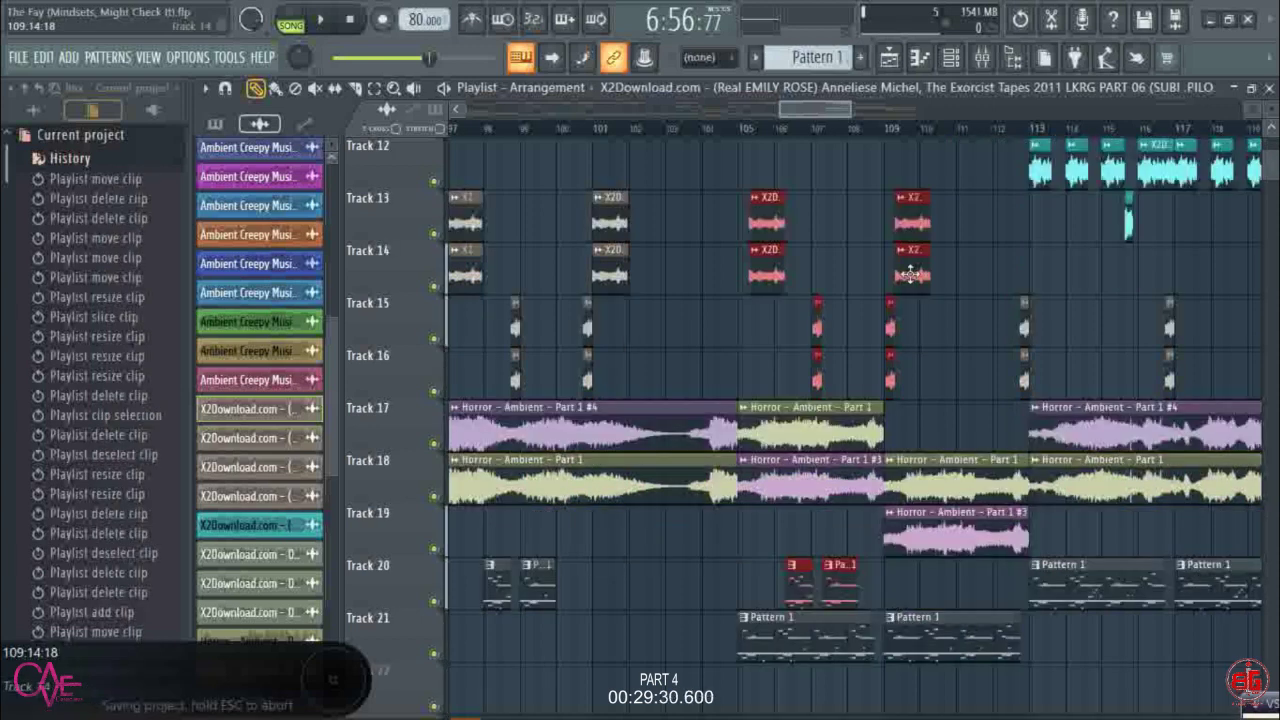
- Realign the pasted block to start exactly at bar 105, flush with the preceding clips on Tracks 1 and 2
left_click_drag(910, 274, 901, 274)
scroll(931, 276, "up", 10)
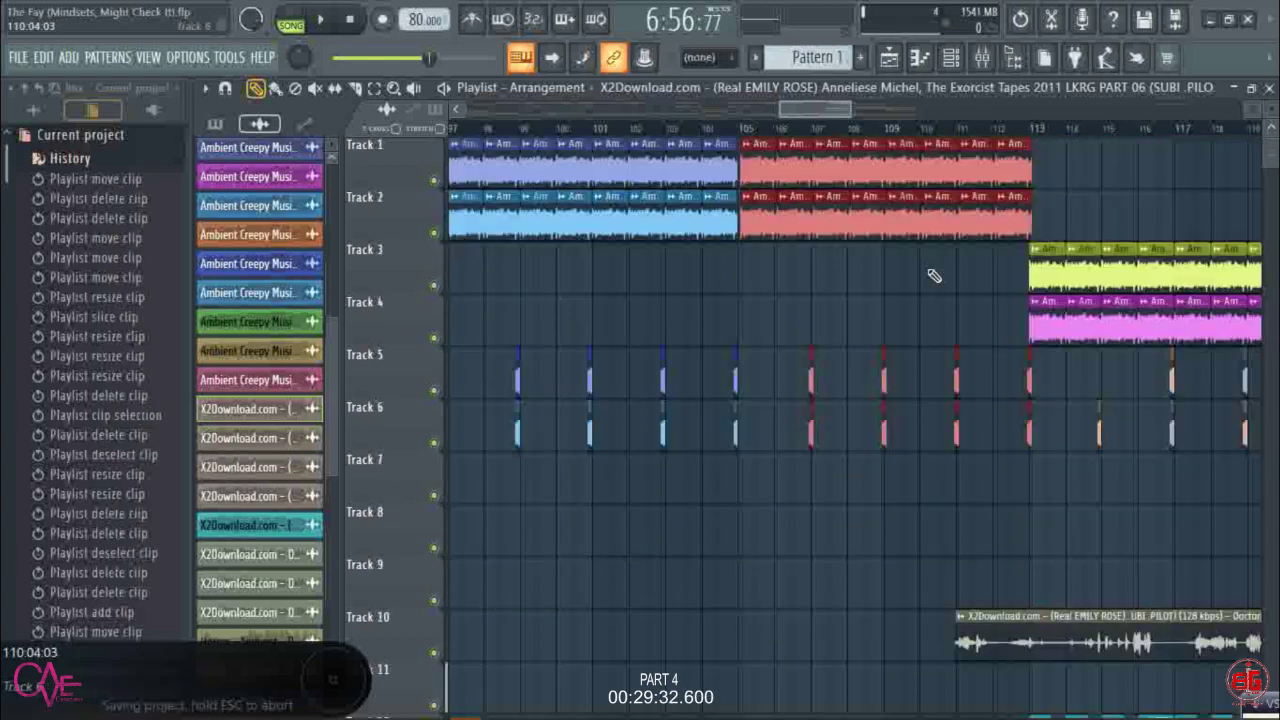
scroll(768, 130, "up", 5)
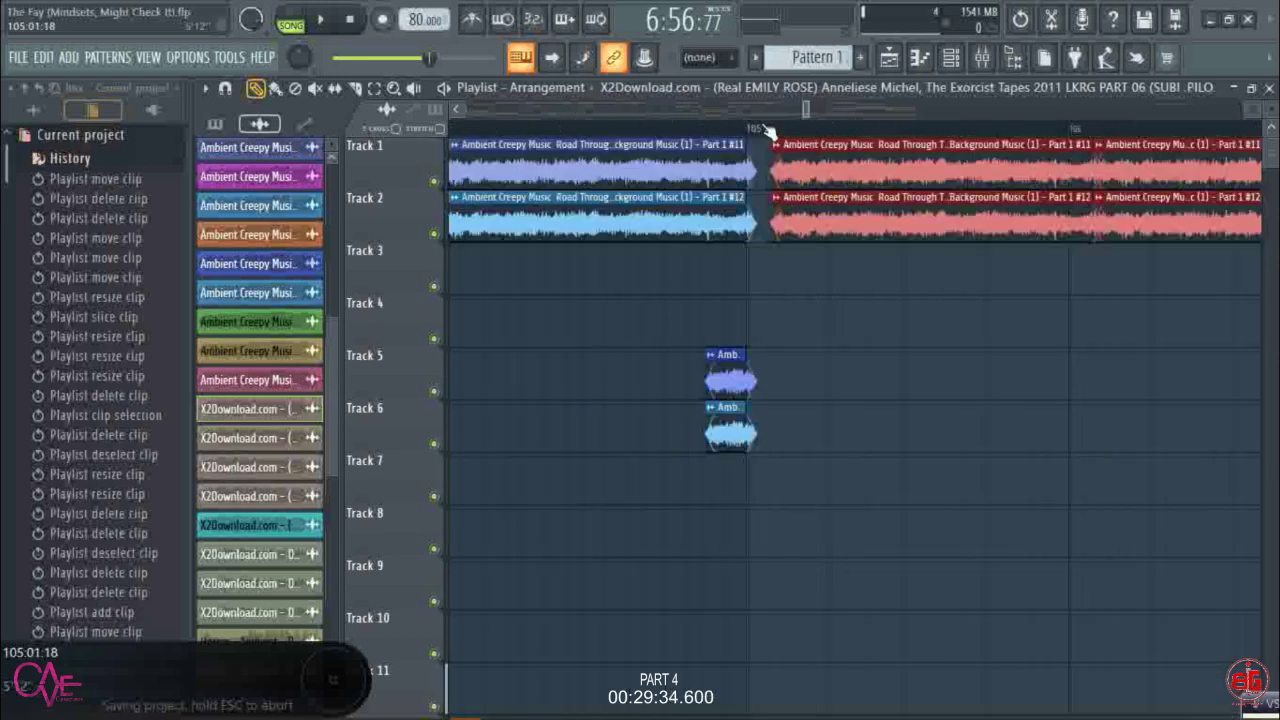
scroll(768, 130, "up", 5)
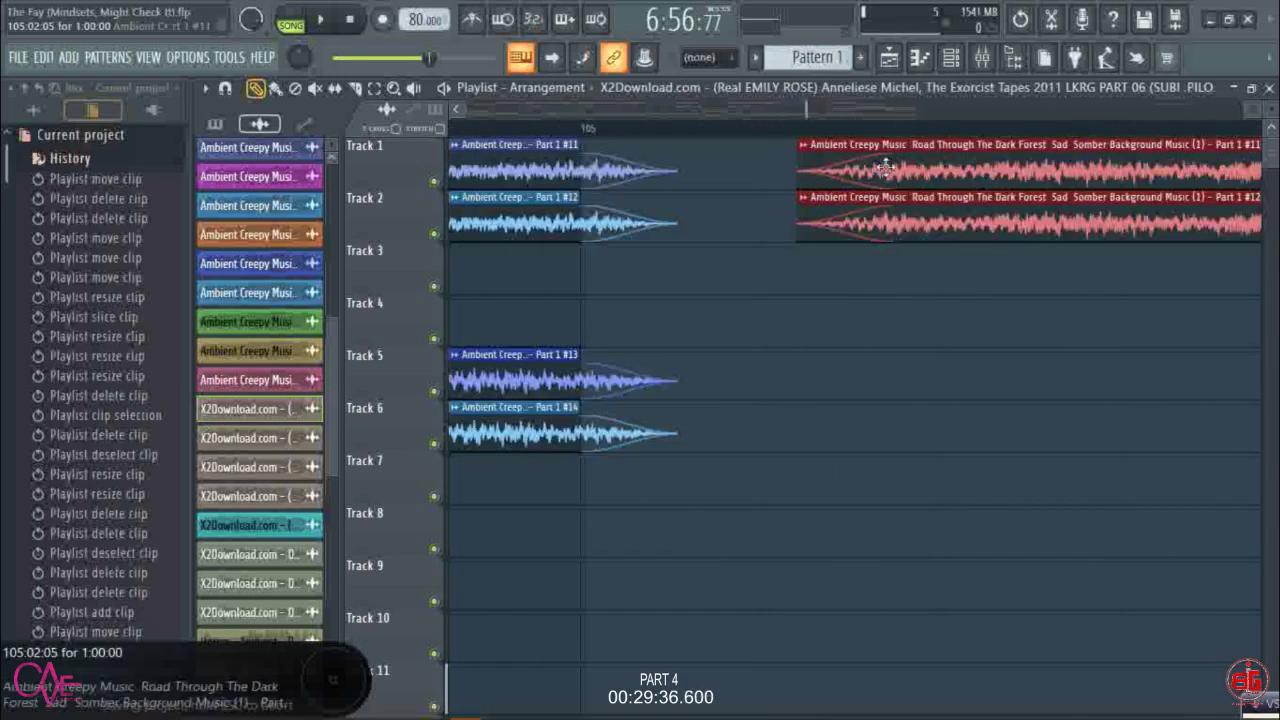
left_click_drag(885, 167, 662, 143)
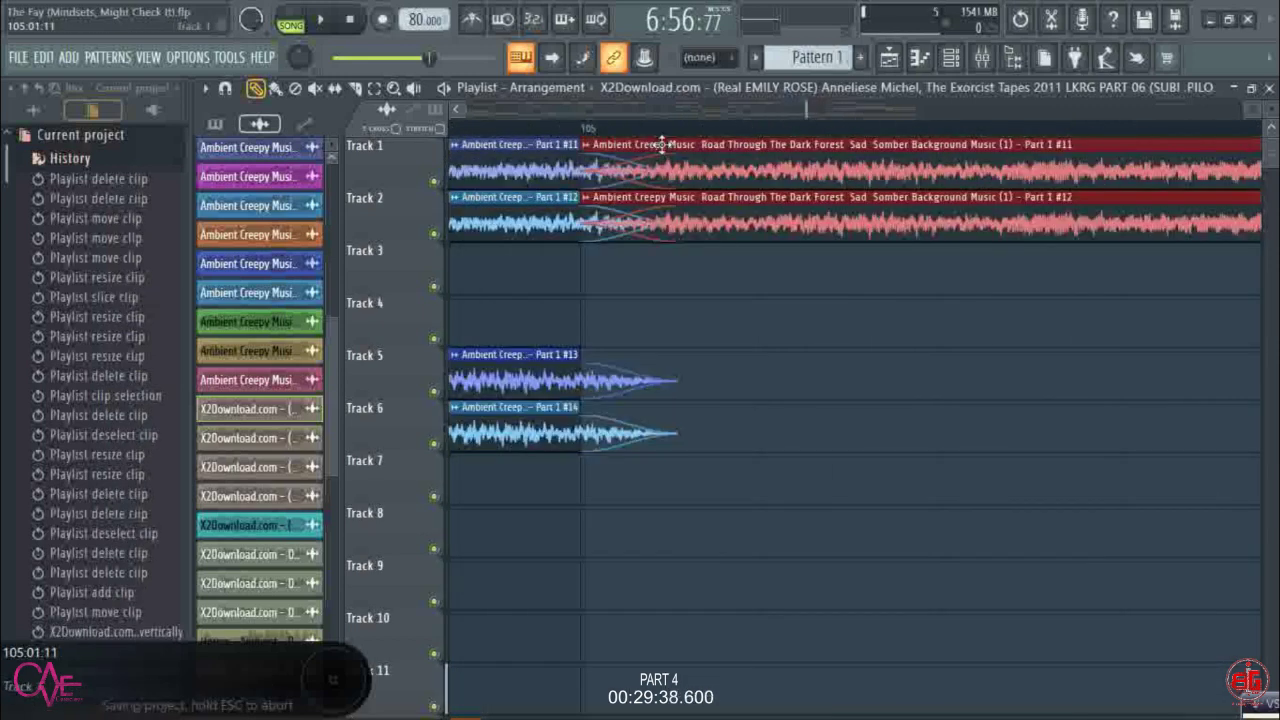
scroll(662, 143, "down", 5)
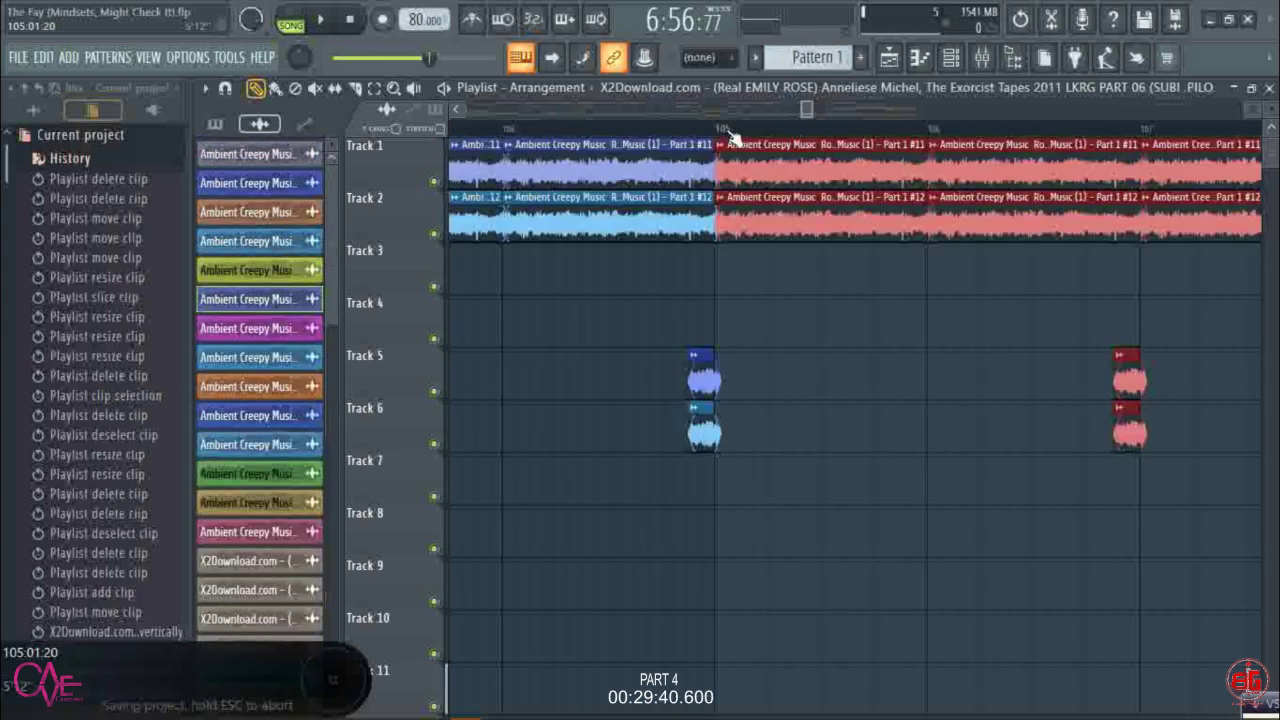
scroll(731, 133, "down", 6)
scroll(800, 228, "down", 4)
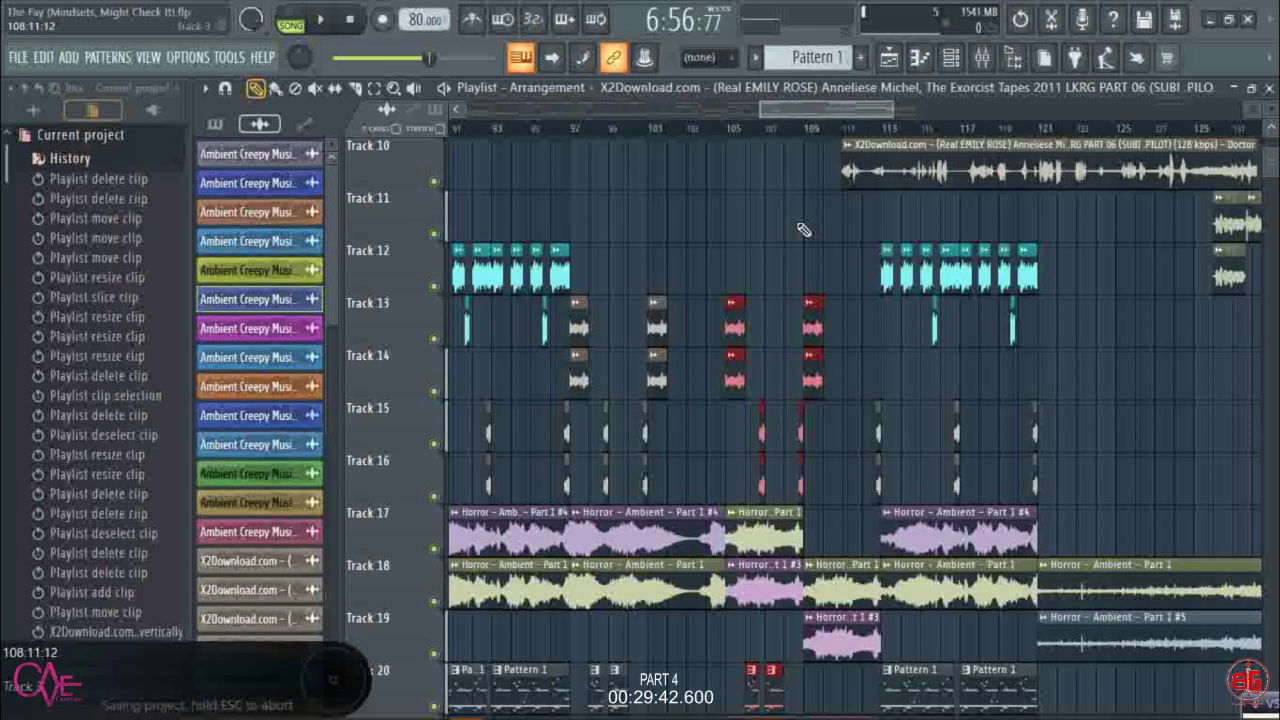
- Delete the two leftover Pattern 1 clips on Track 21 between bars 105 and 113
scroll(803, 230, "down", 3)
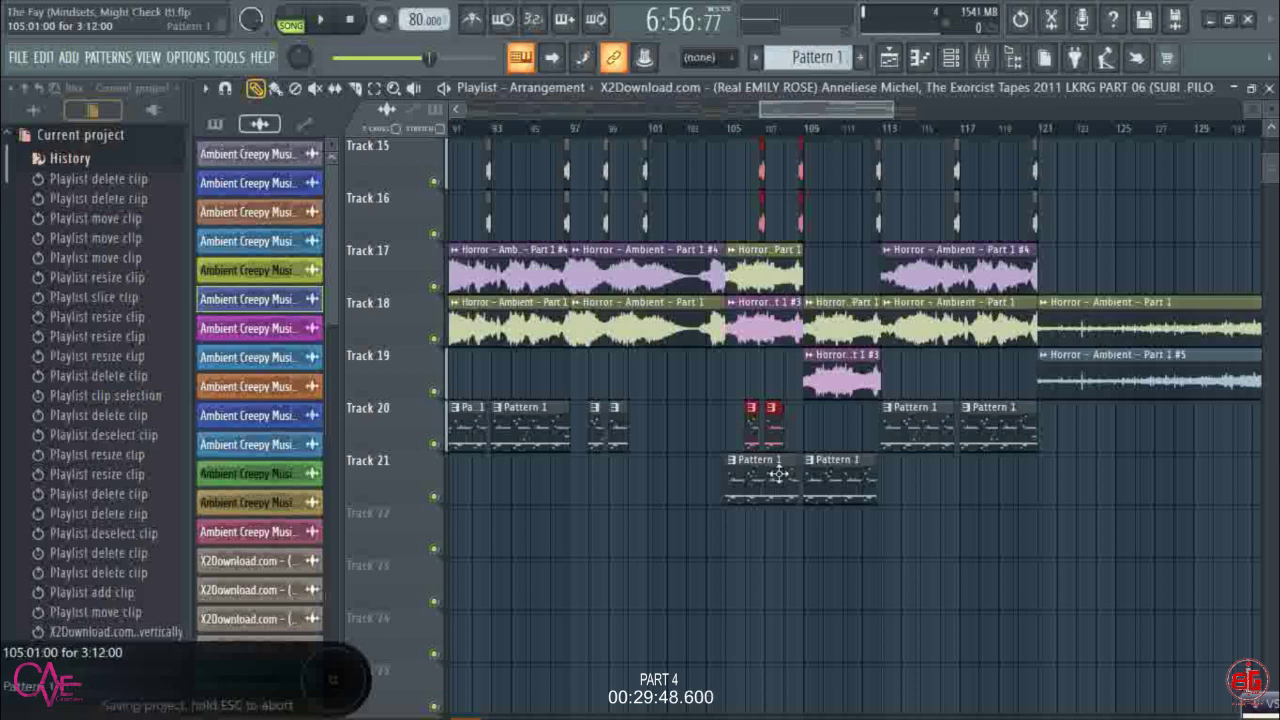
key("ctrl+z")
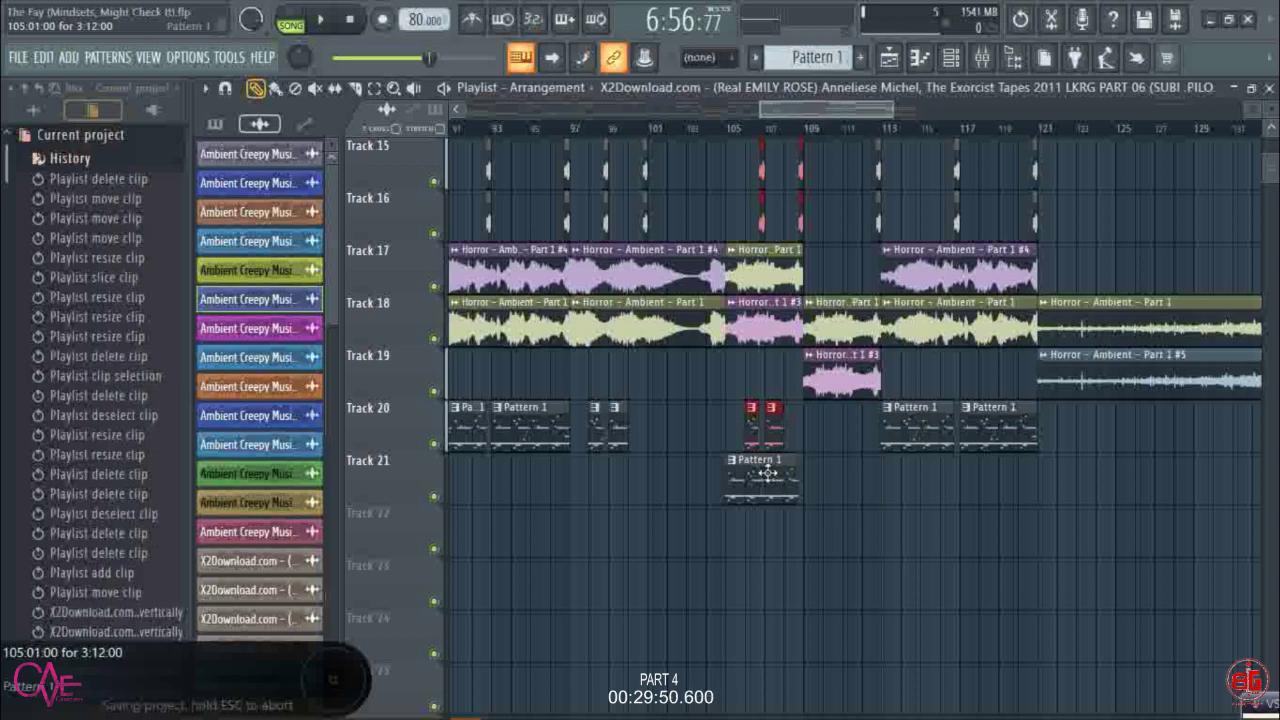
right_click(768, 473)
- Shift the "Doctor" vocal clip on Track 9 slightly earlier before bar 97 and save the project
scroll(795, 465, "up", 1)
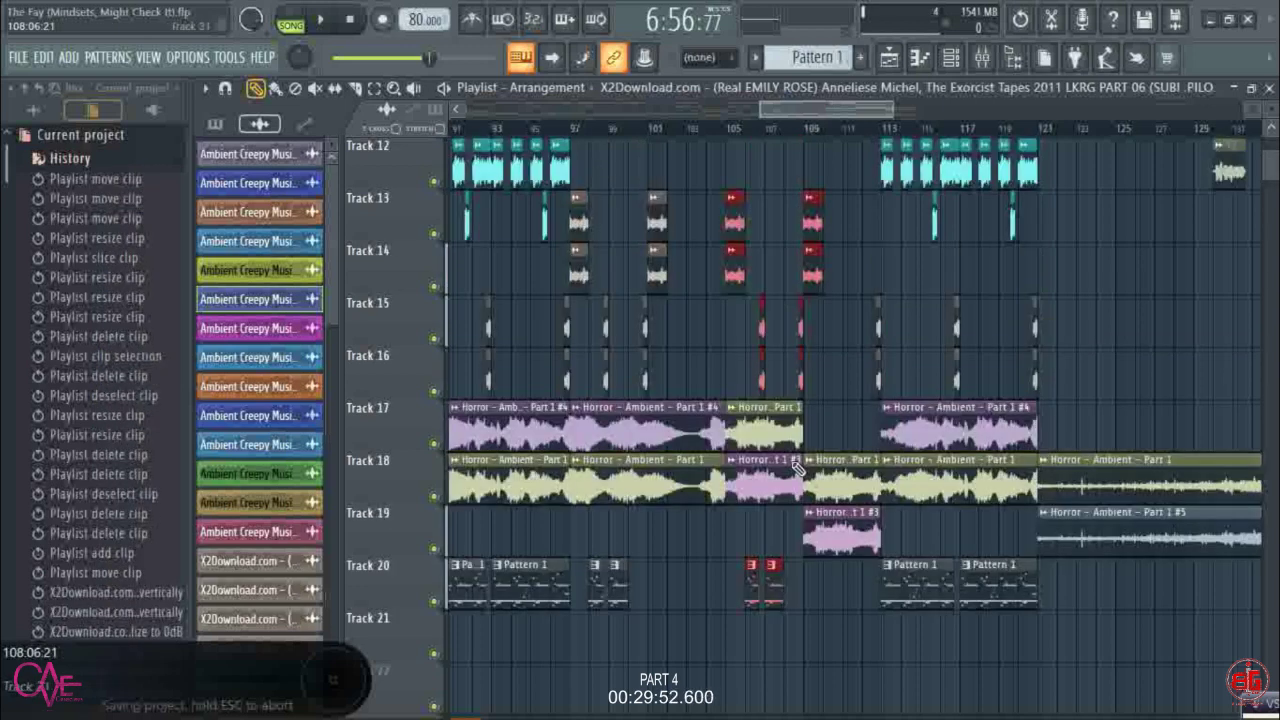
scroll(688, 140, "up", 2)
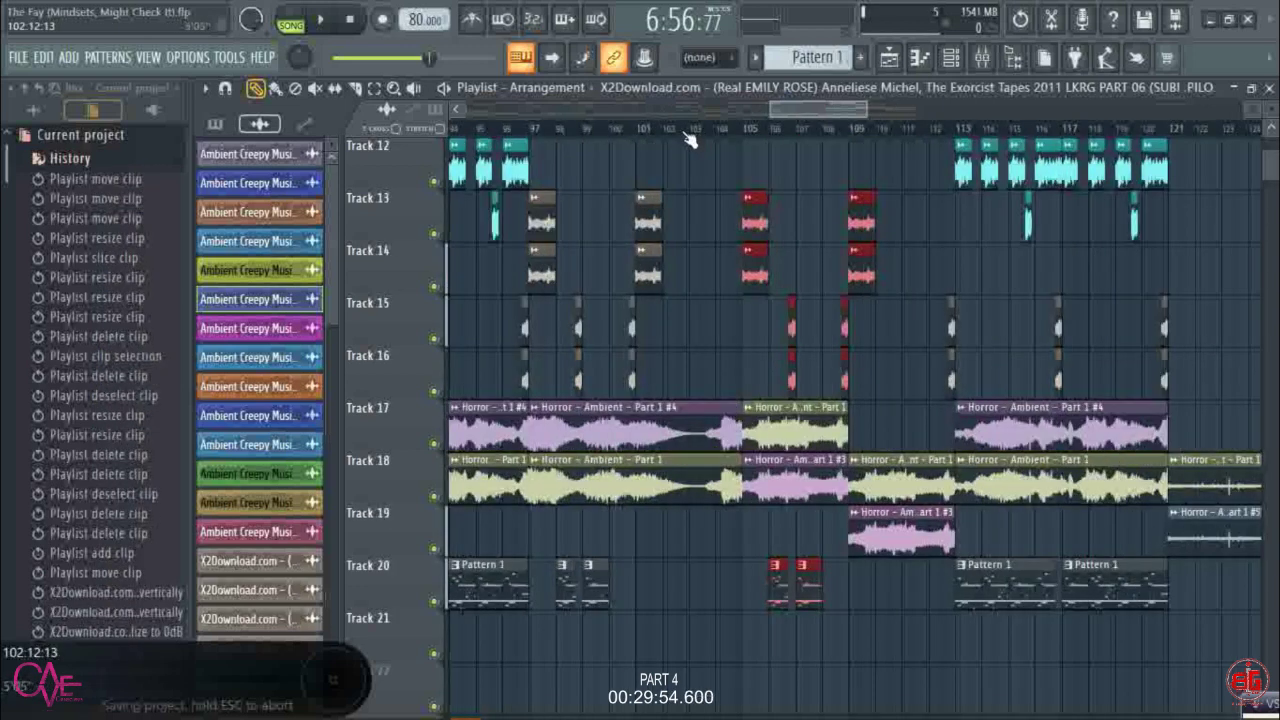
scroll(688, 140, "up", 1)
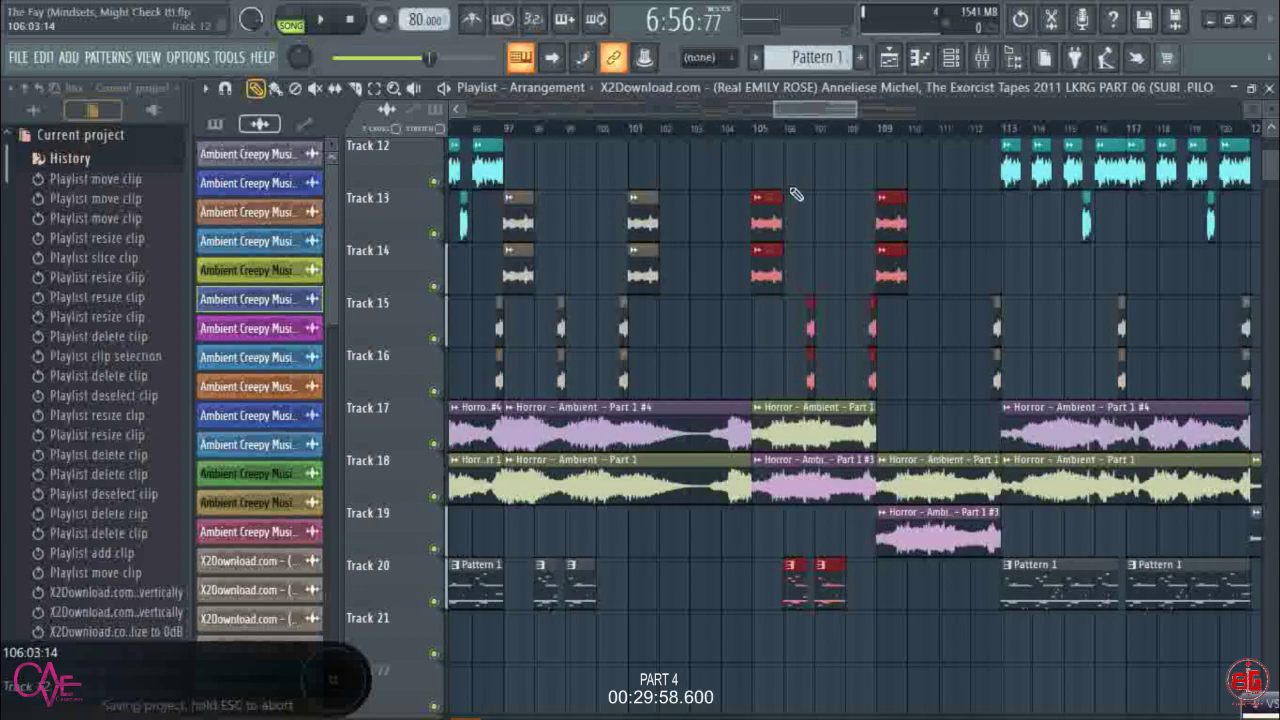
scroll(794, 190, "up", 4)
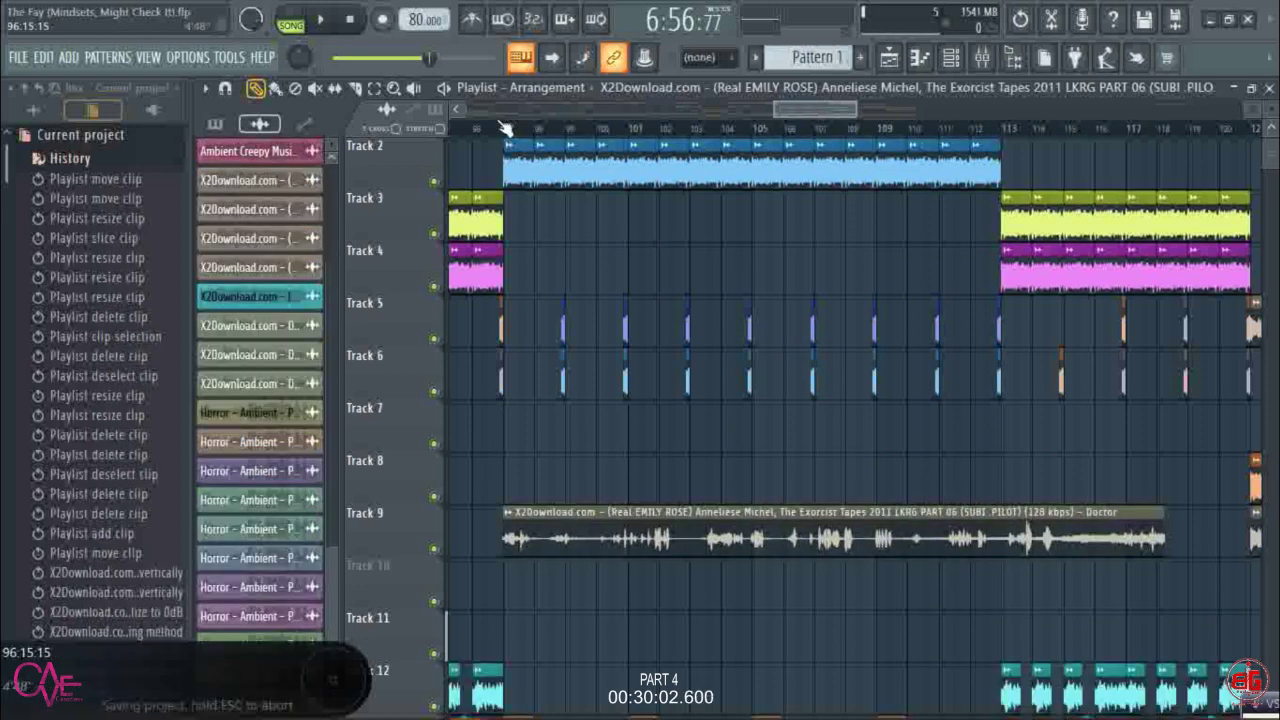
scroll(506, 128, "up", 3)
scroll(545, 135, "up", 3)
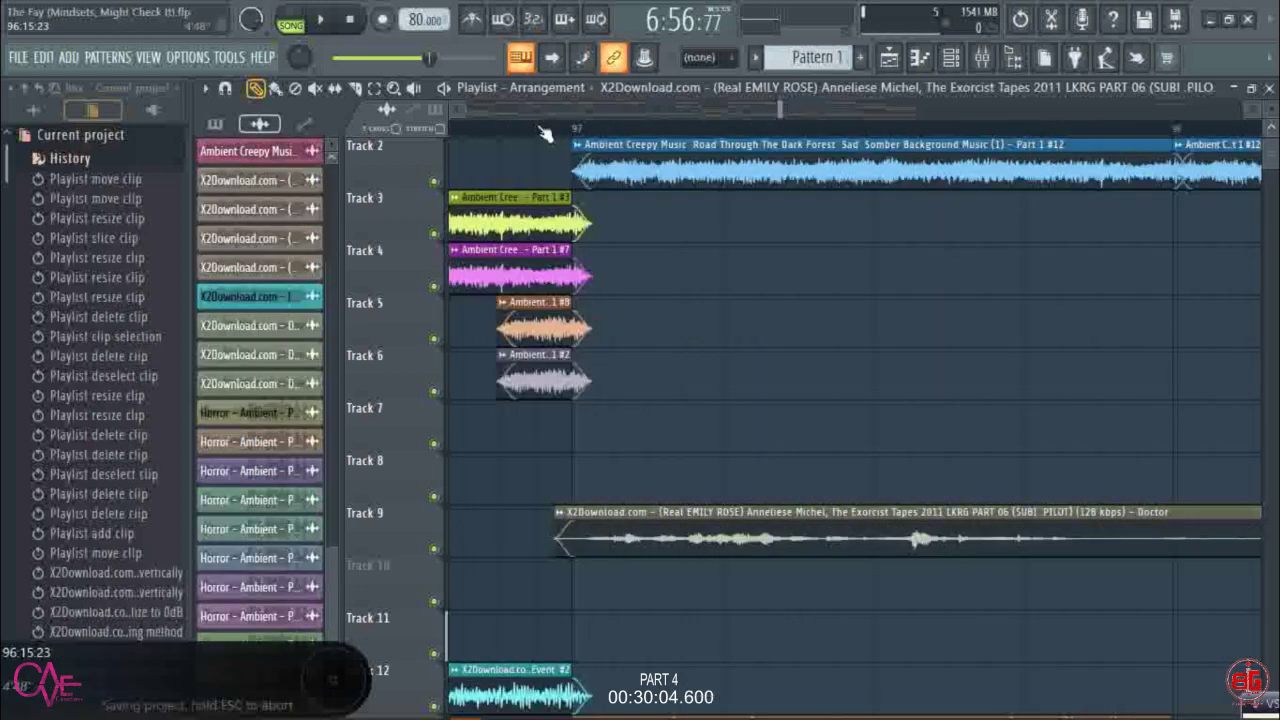
scroll(548, 132, "up", 3)
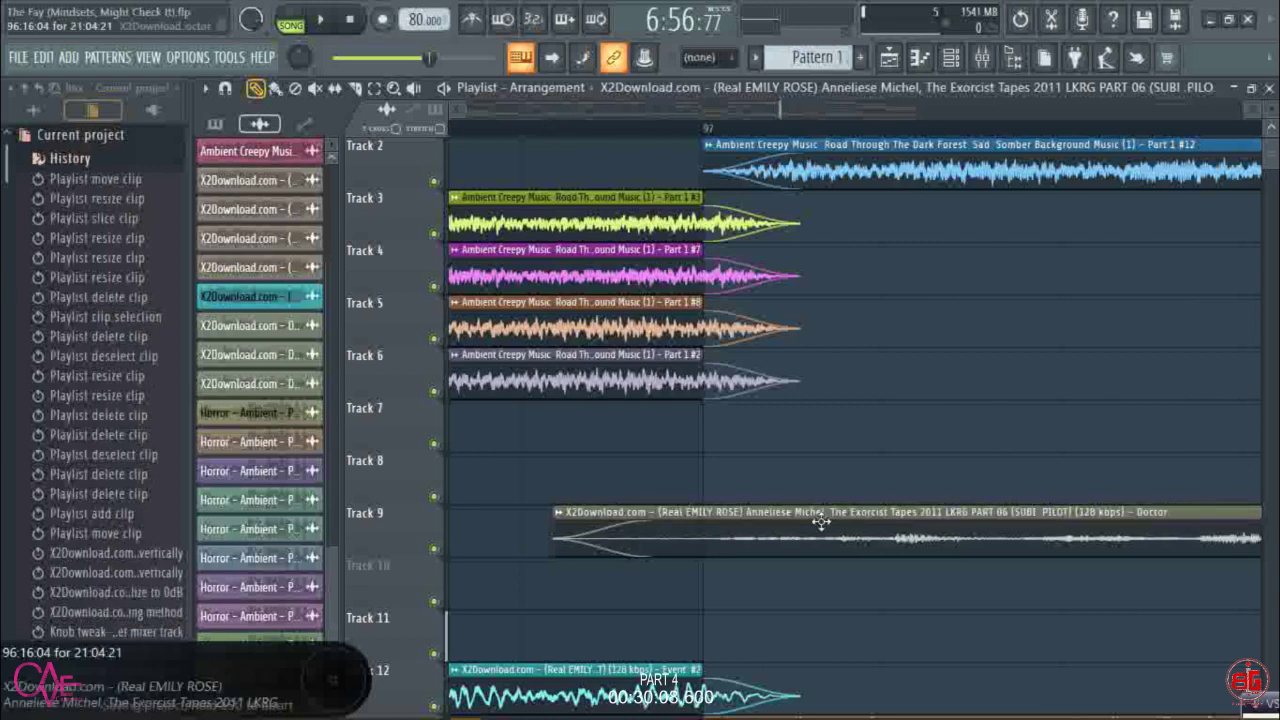
left_click_drag(820, 521, 797, 521)
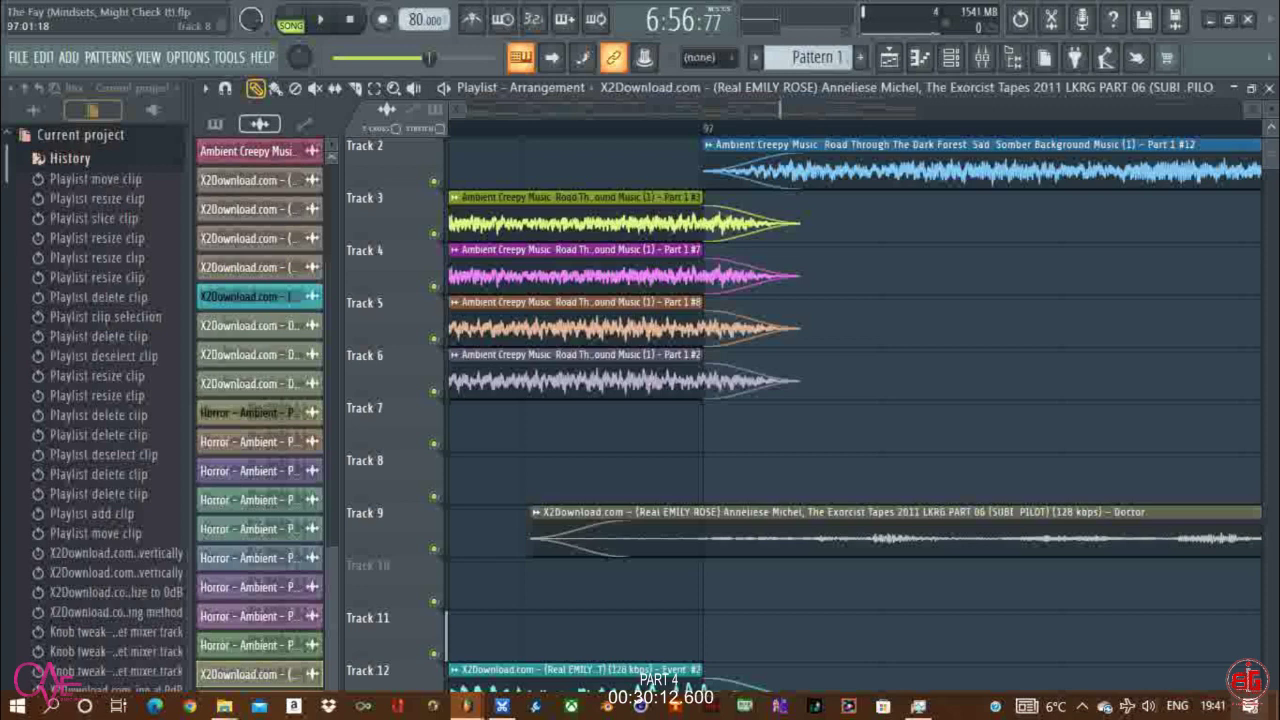
key("ctrl+s")
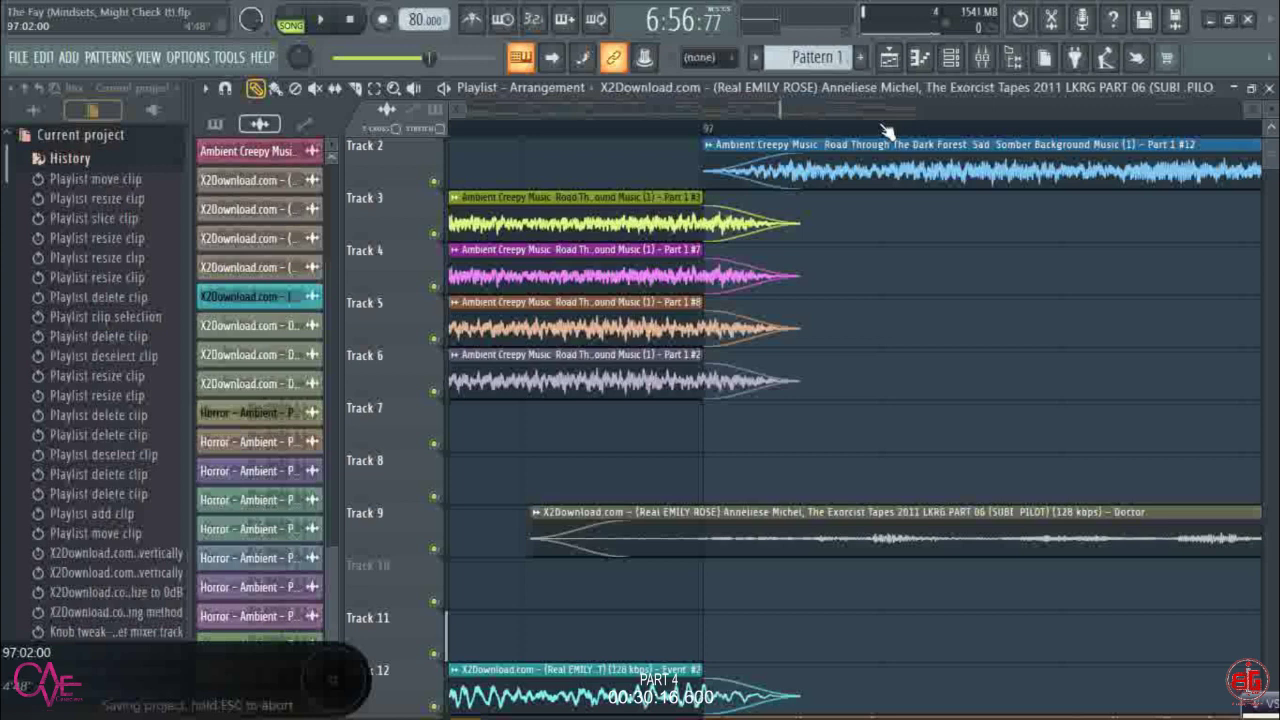
- Place a copy of the Part 1 #6 ambient clip from Track 11 on Track 3 around bar 102, saving the project along the way
scroll(881, 126, "down", 5)
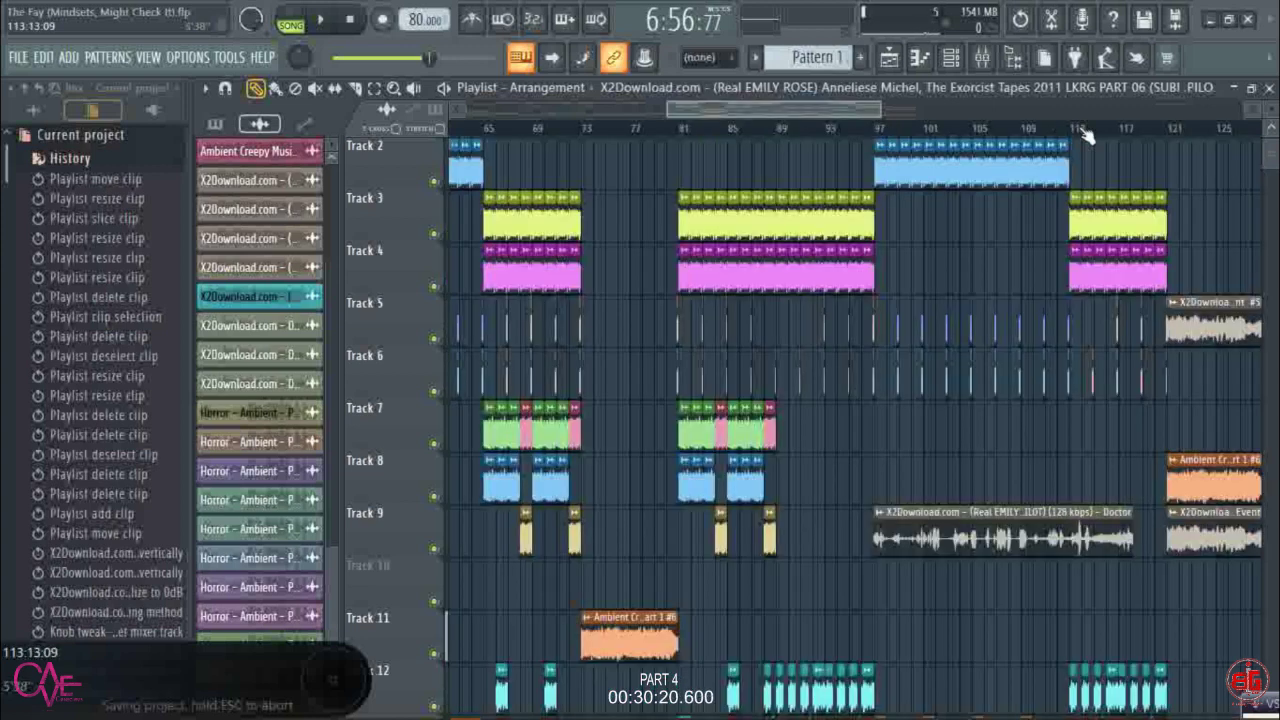
scroll(1087, 135, "up", 2)
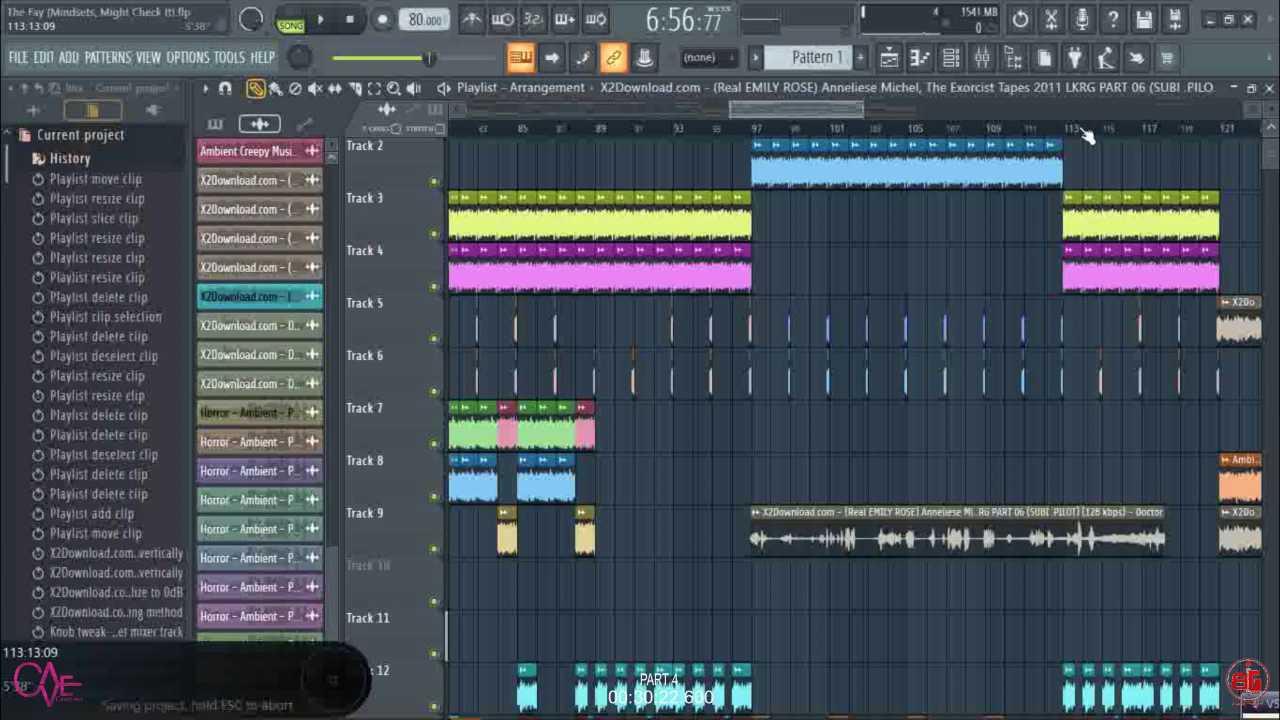
scroll(1087, 135, "down", 3)
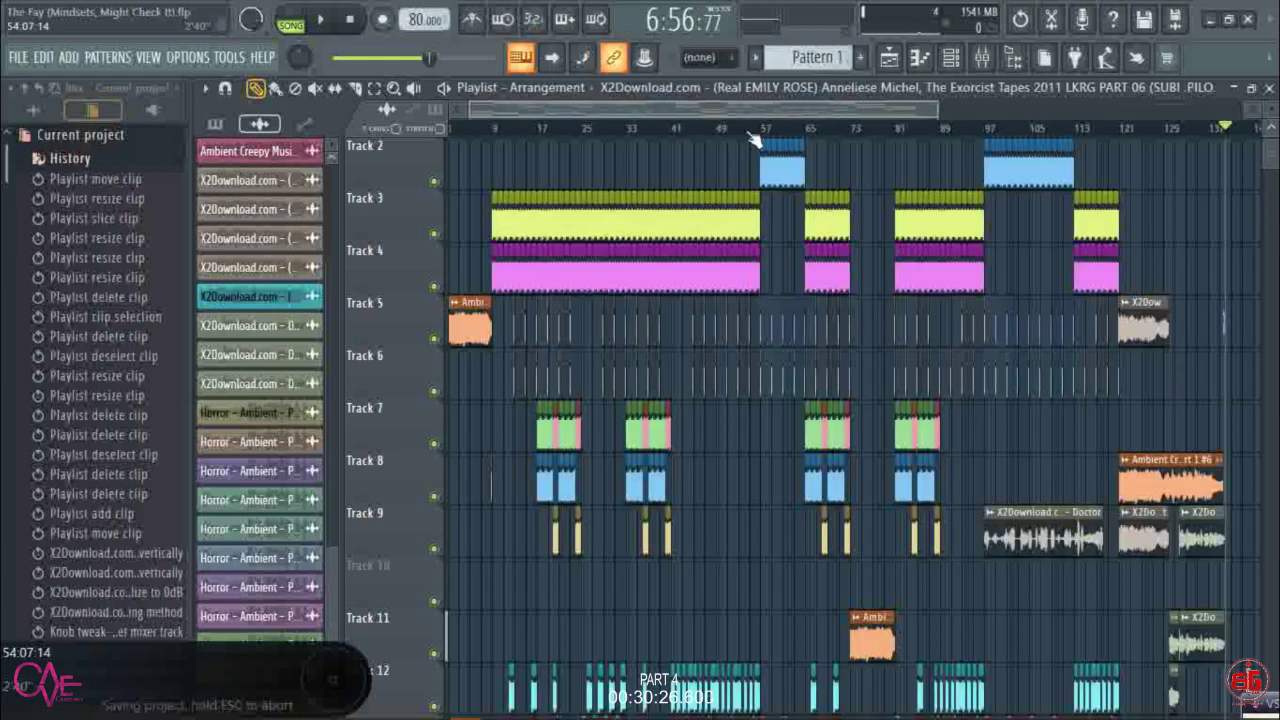
scroll(752, 134, "down", 1)
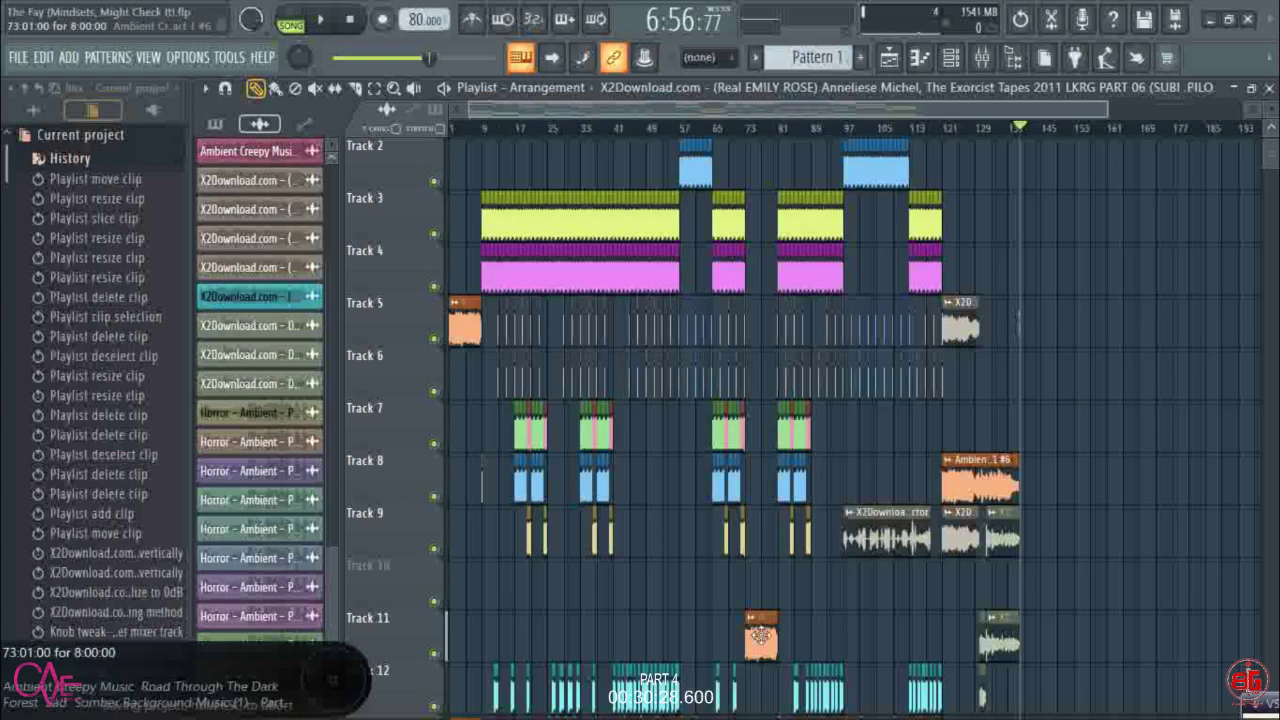
left_click(760, 636)
key("ctrl+s")
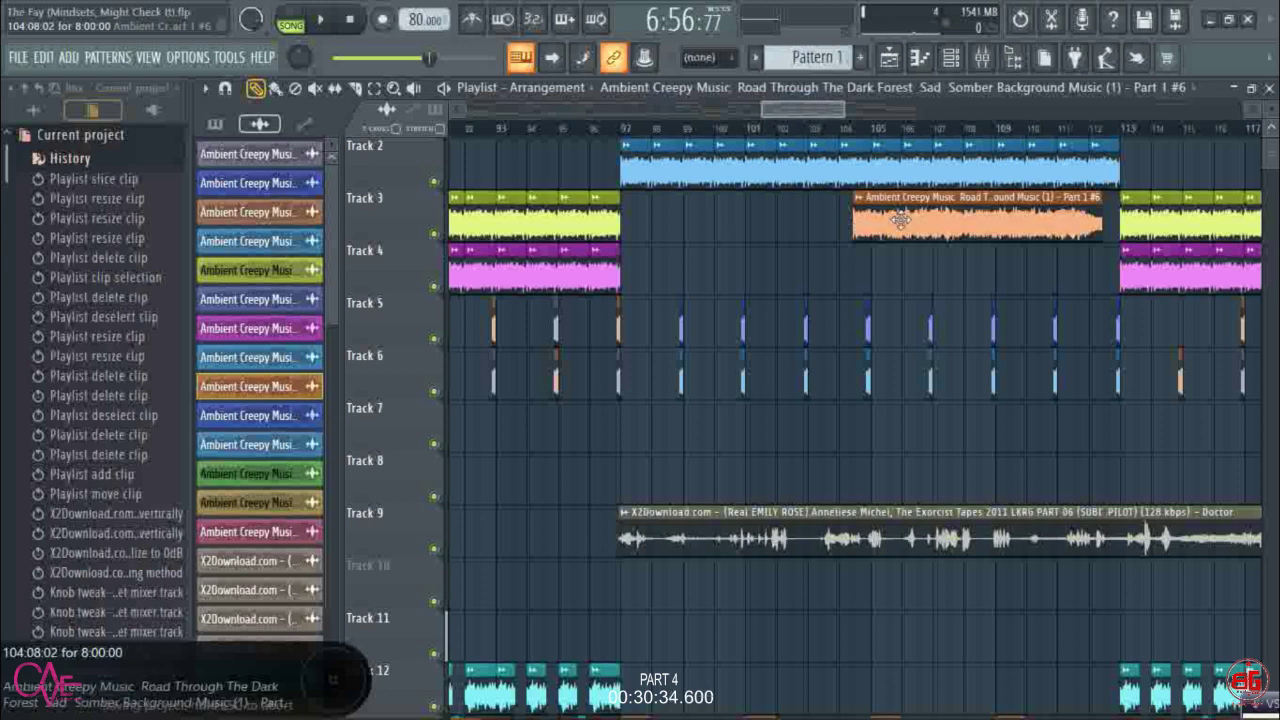
left_click_drag(900, 220, 824, 208)
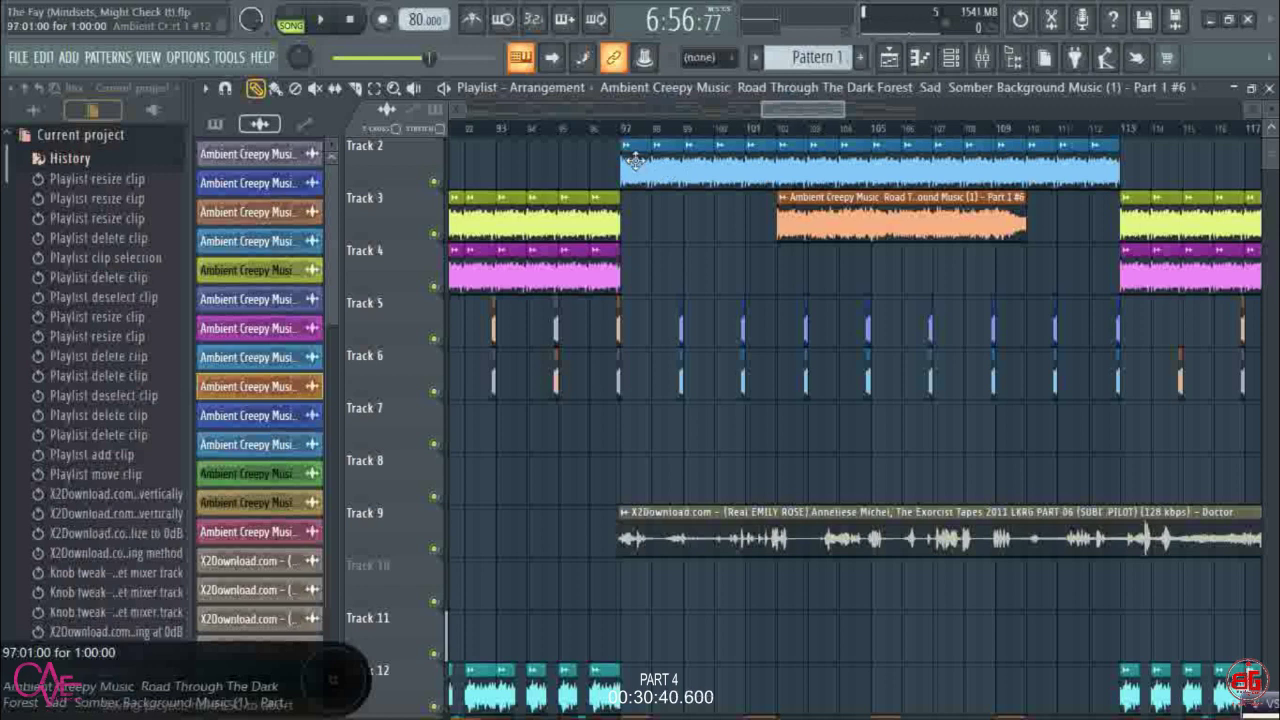
- Mute all the Part 1 #12 clips on Track 2 between bars 97 and 113, then return to drawing mode
key("t")
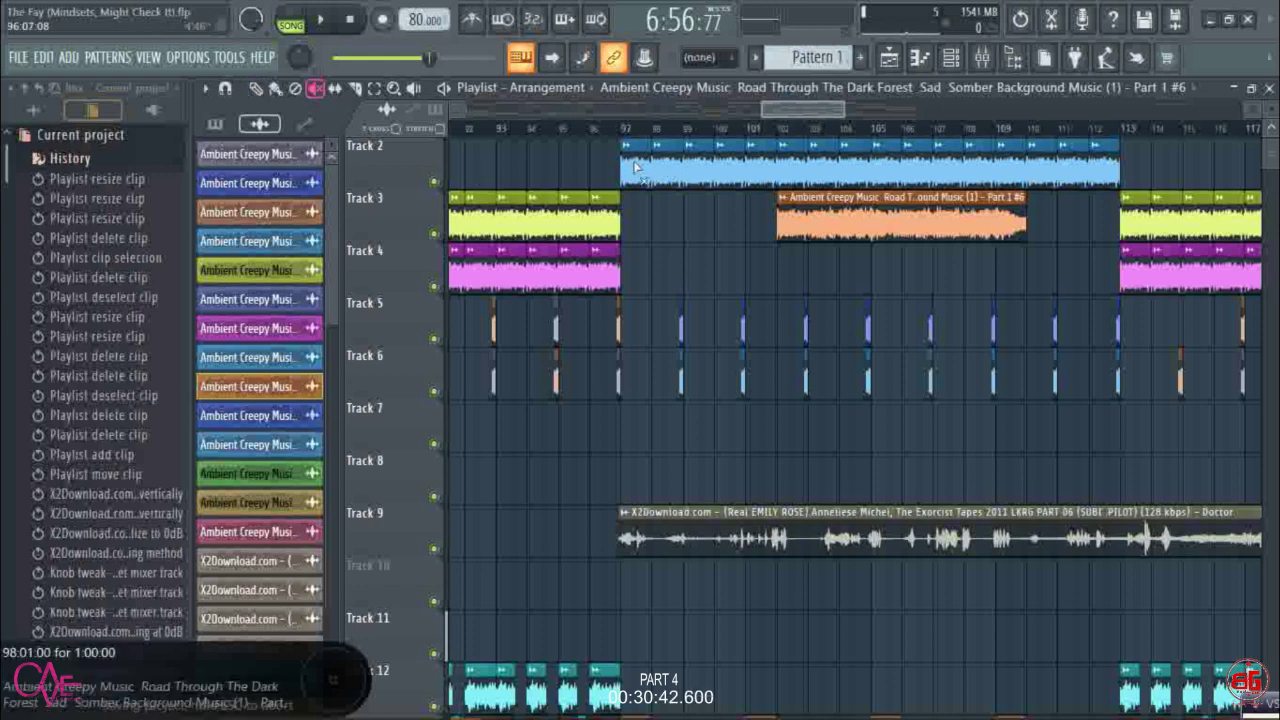
left_click_drag(635, 168, 930, 168)
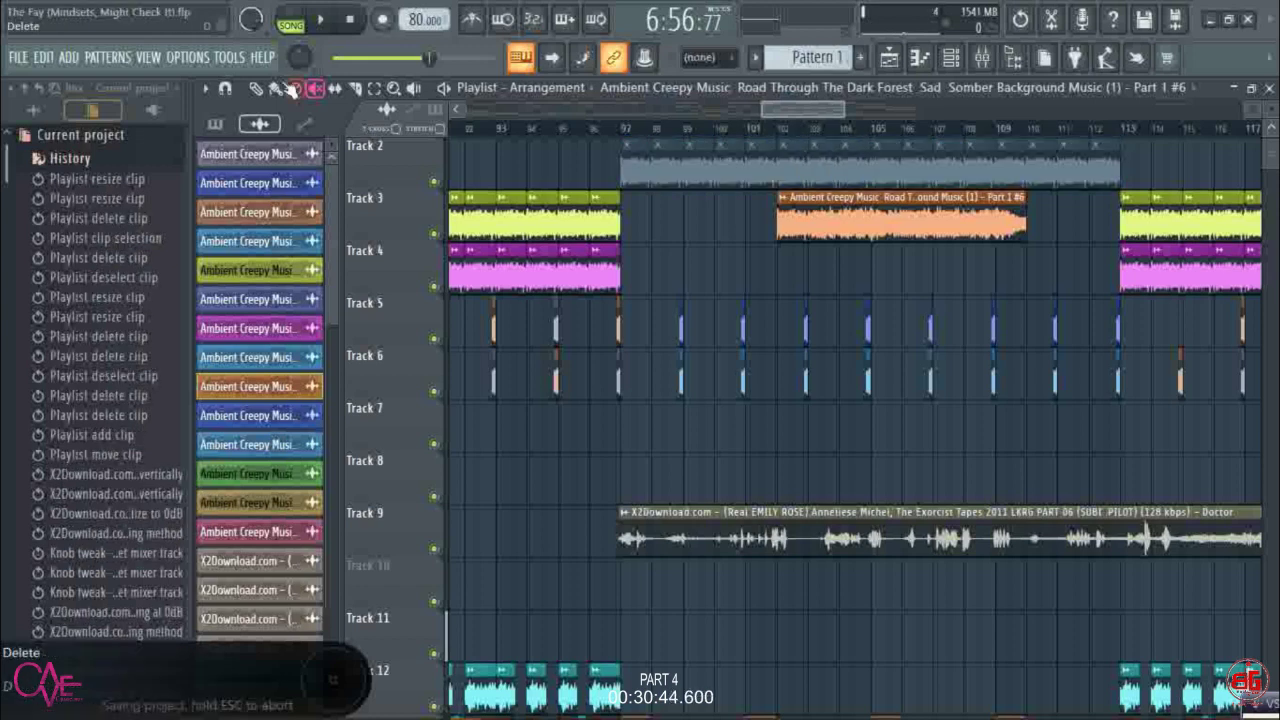
key("p")
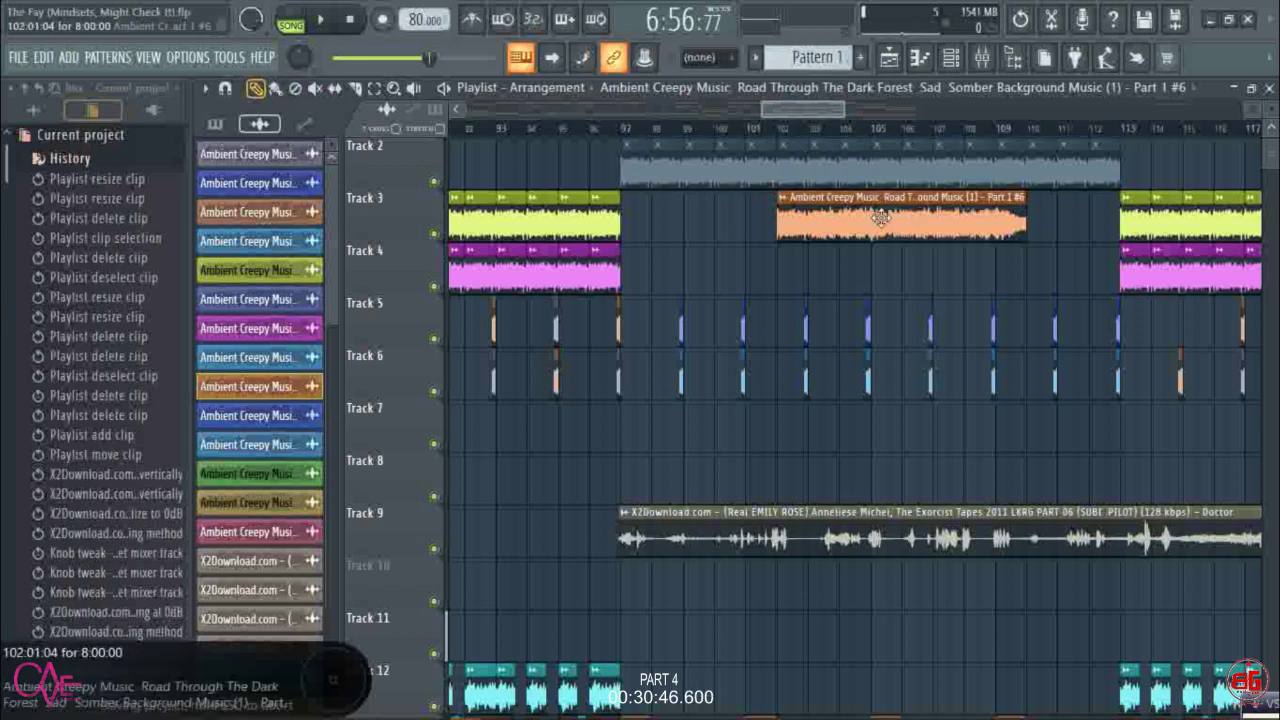
- Move the Part 1 #6 clip on Track 3 to start exactly at bar 105
left_click_drag(880, 218, 972, 208)
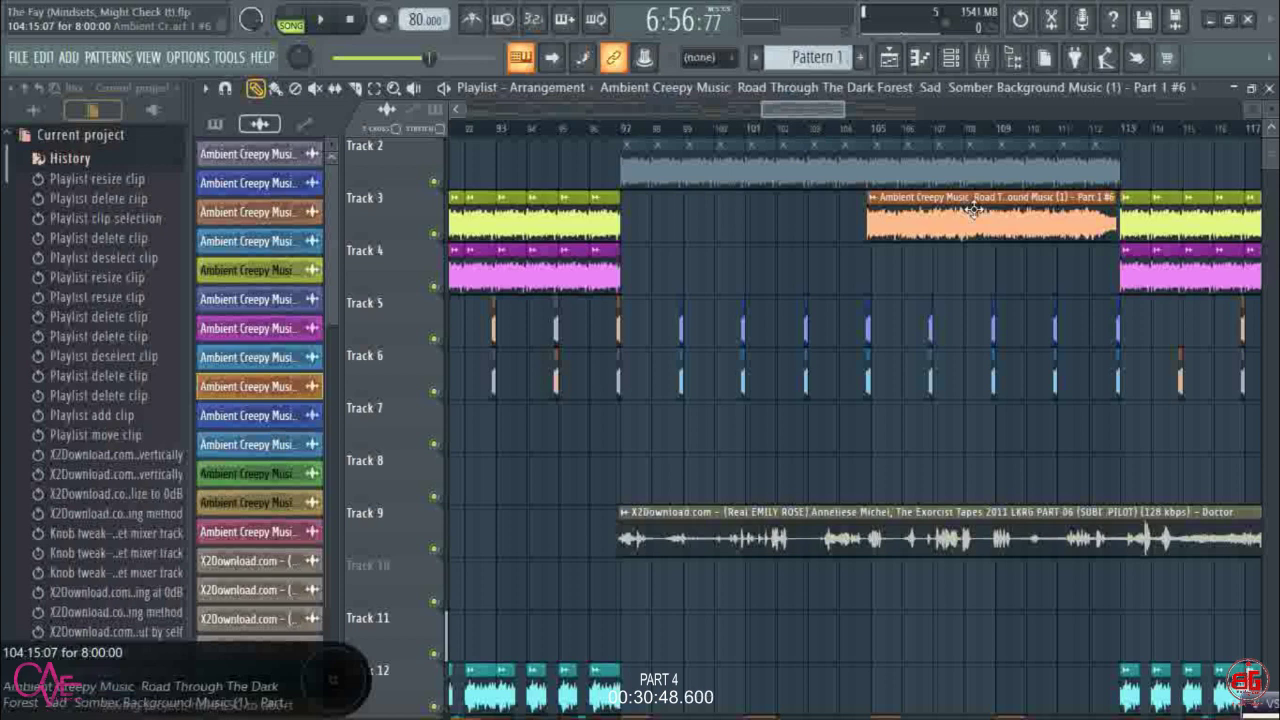
scroll(876, 132, "up", 4)
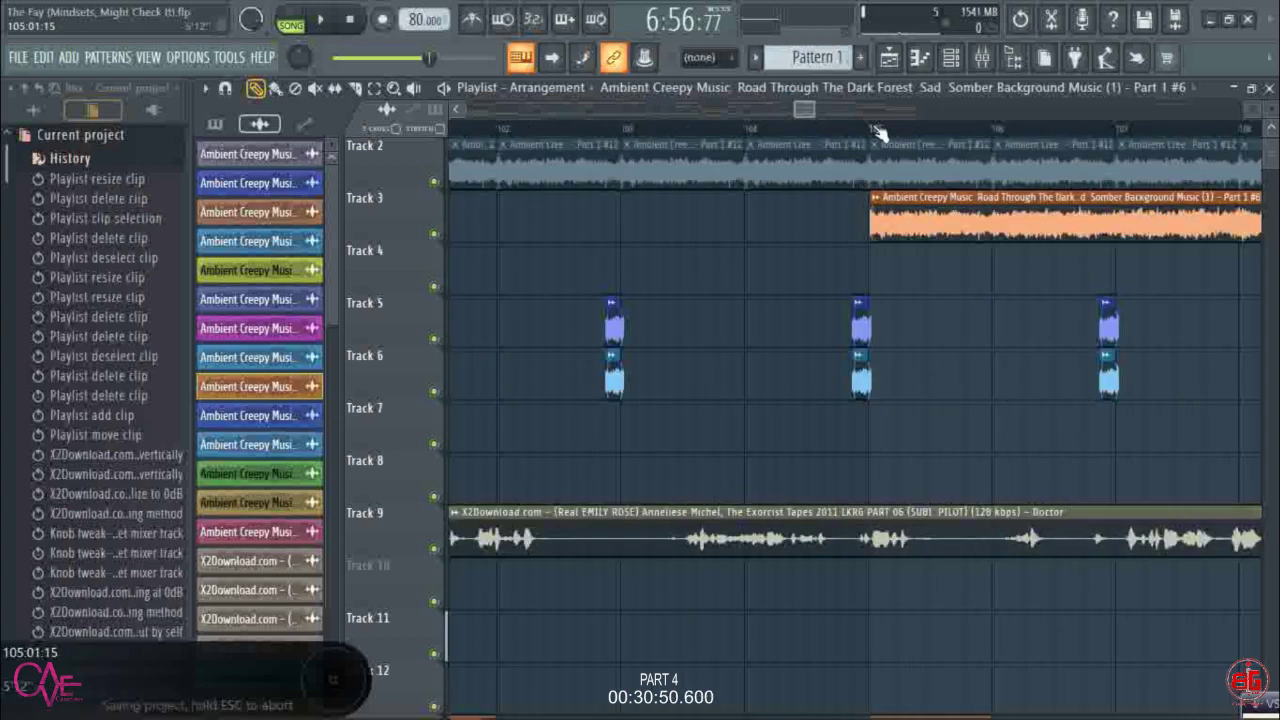
scroll(876, 132, "up", 3)
left_click_drag(909, 198, 871, 198)
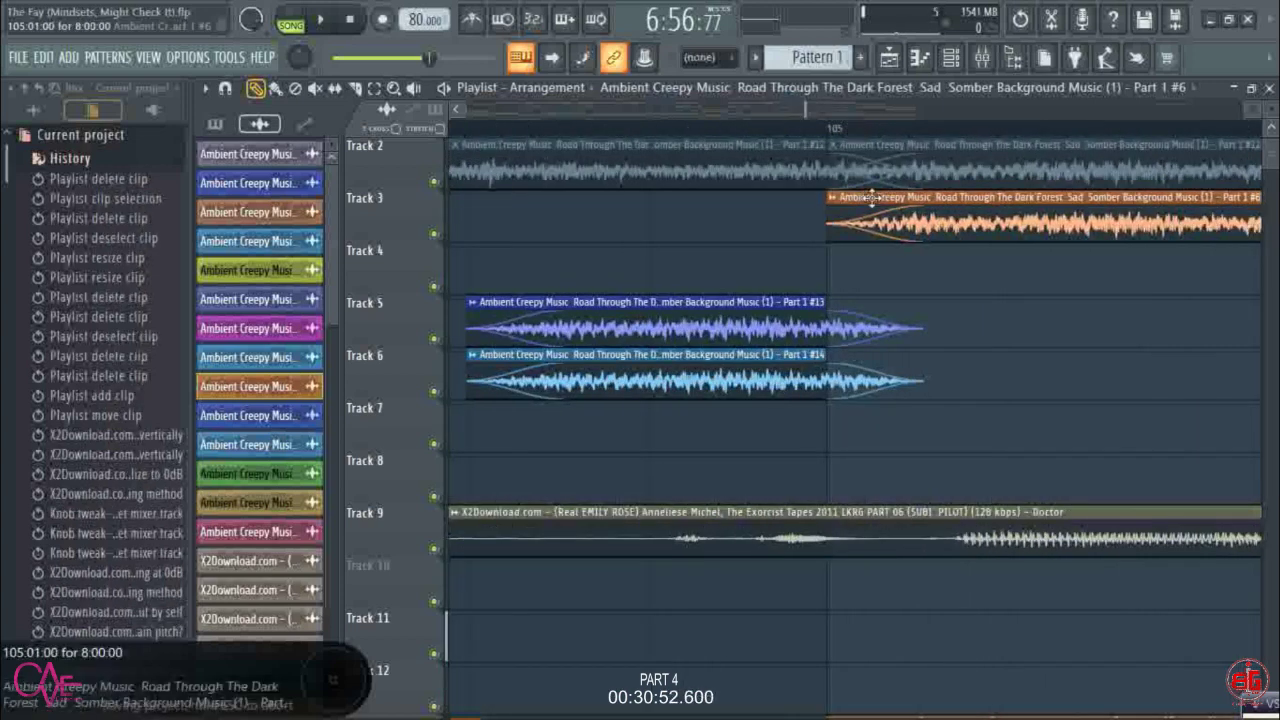
- Trim the end of the Part 1 #6 clip on Track 3, leaving a length of 0:10:21 from bar 105
scroll(838, 133, "down", 4)
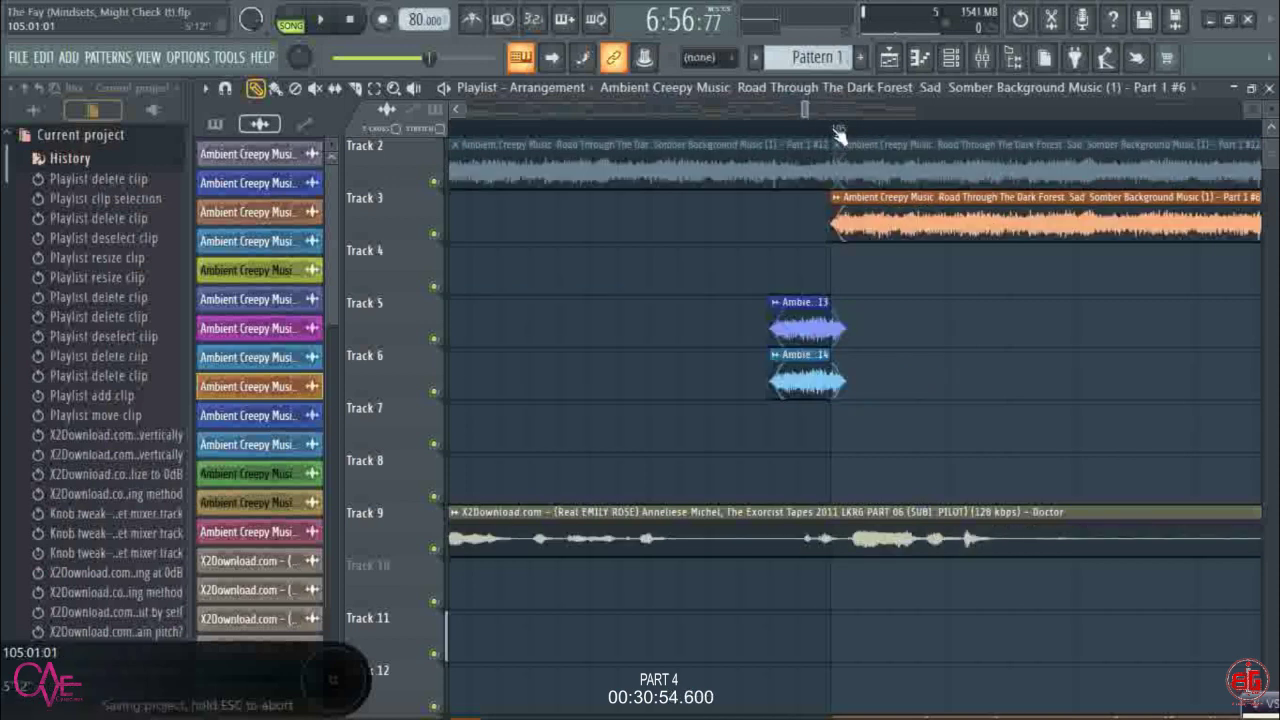
scroll(838, 133, "down", 3)
scroll(838, 133, "down", 3)
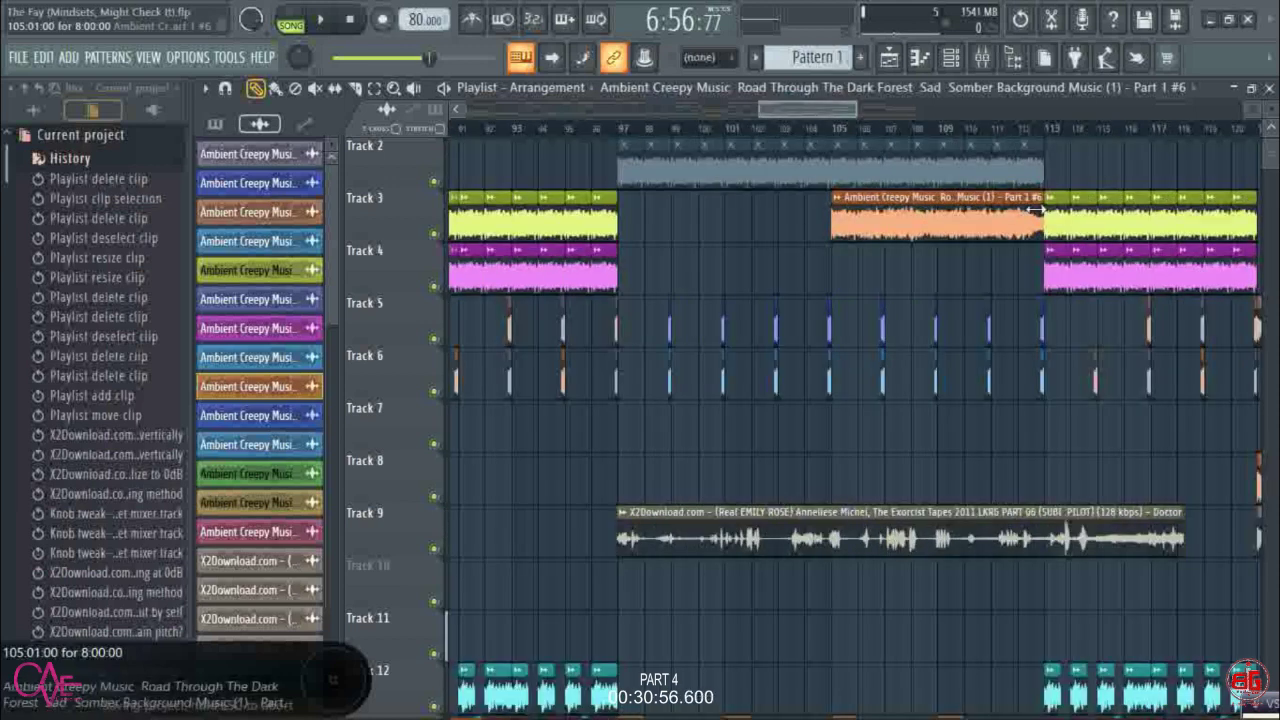
left_click_drag(1040, 210, 845, 212)
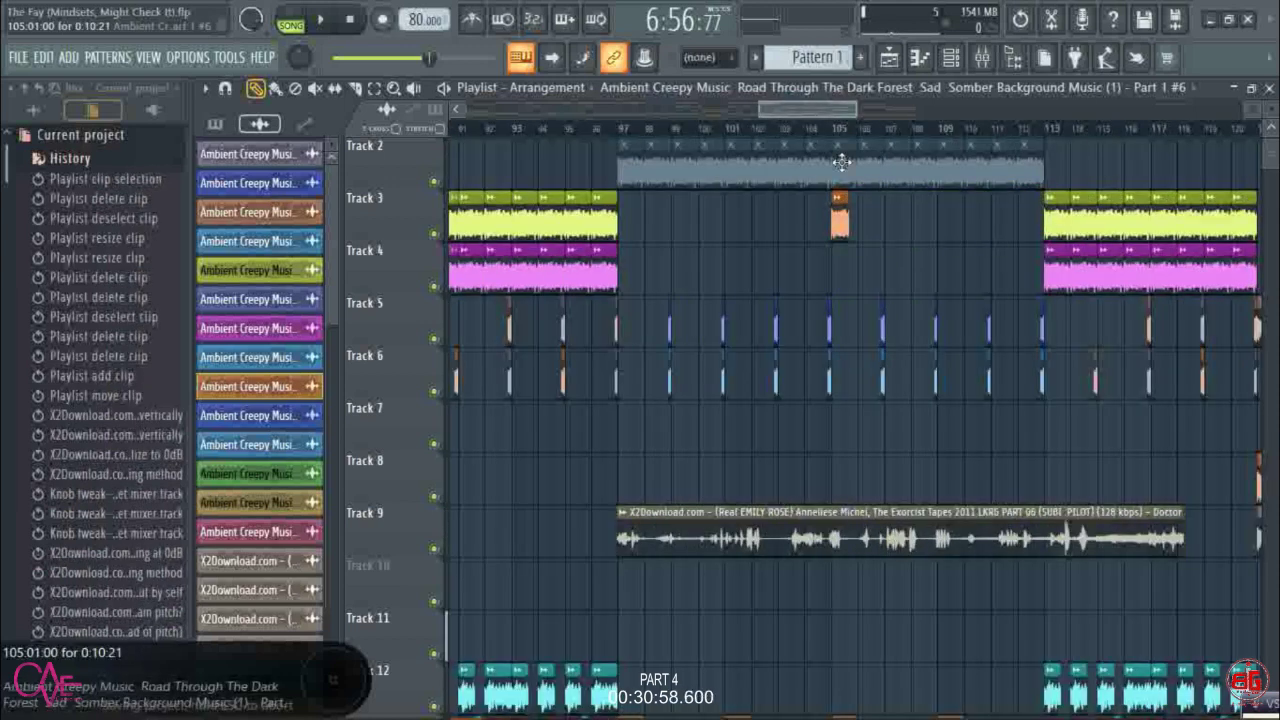
- Extend the start of the Part 1 #6 clip on Track 3 back toward bar 97
scroll(840, 131, "up", 5)
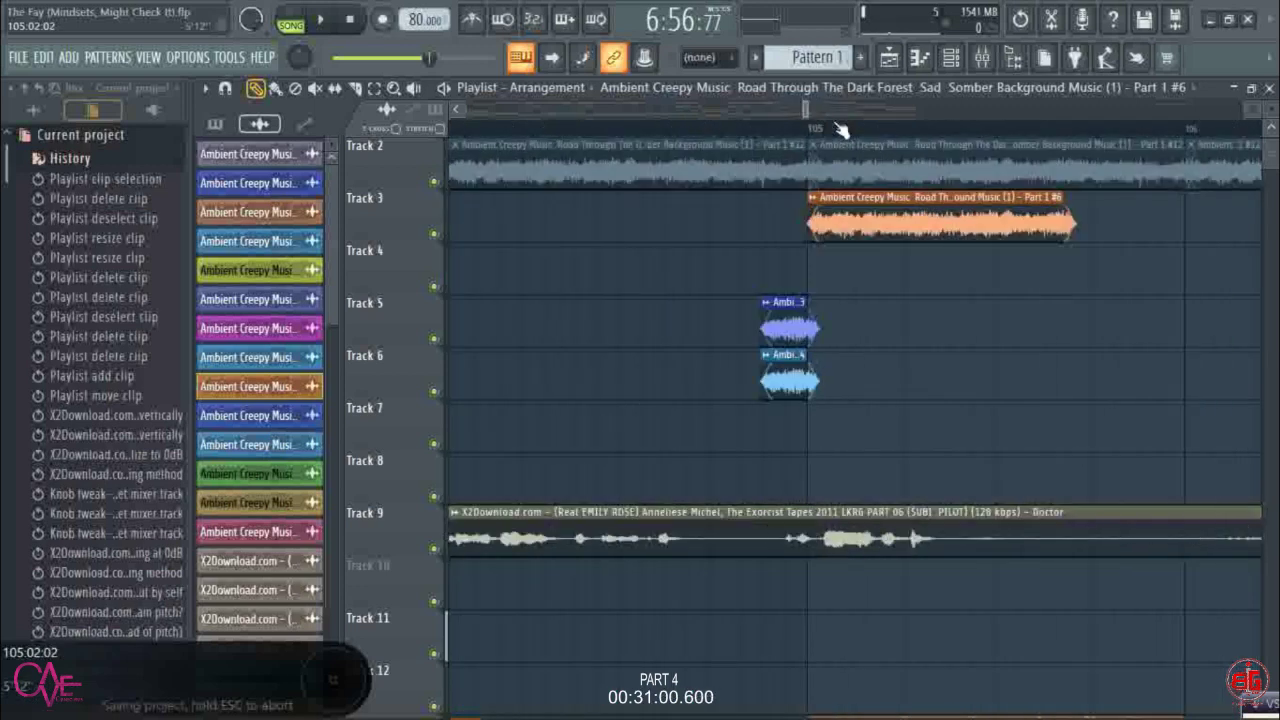
left_click_drag(805, 221, 5, 172)
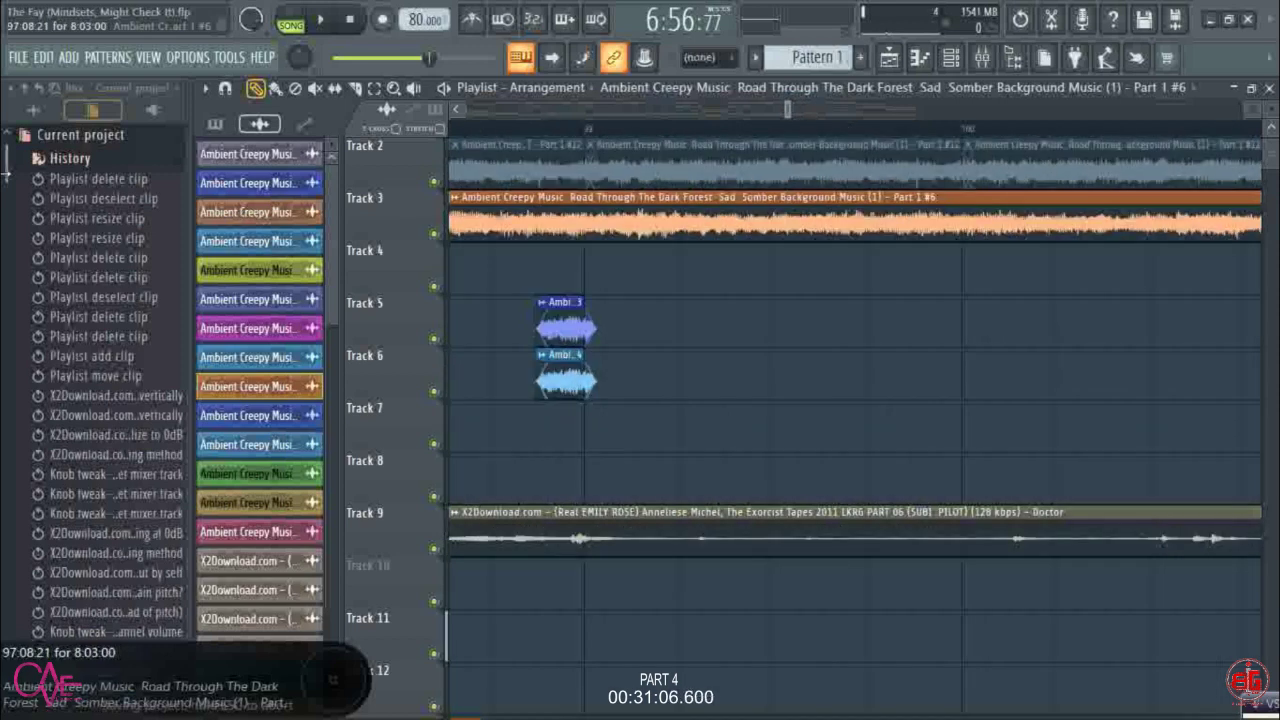